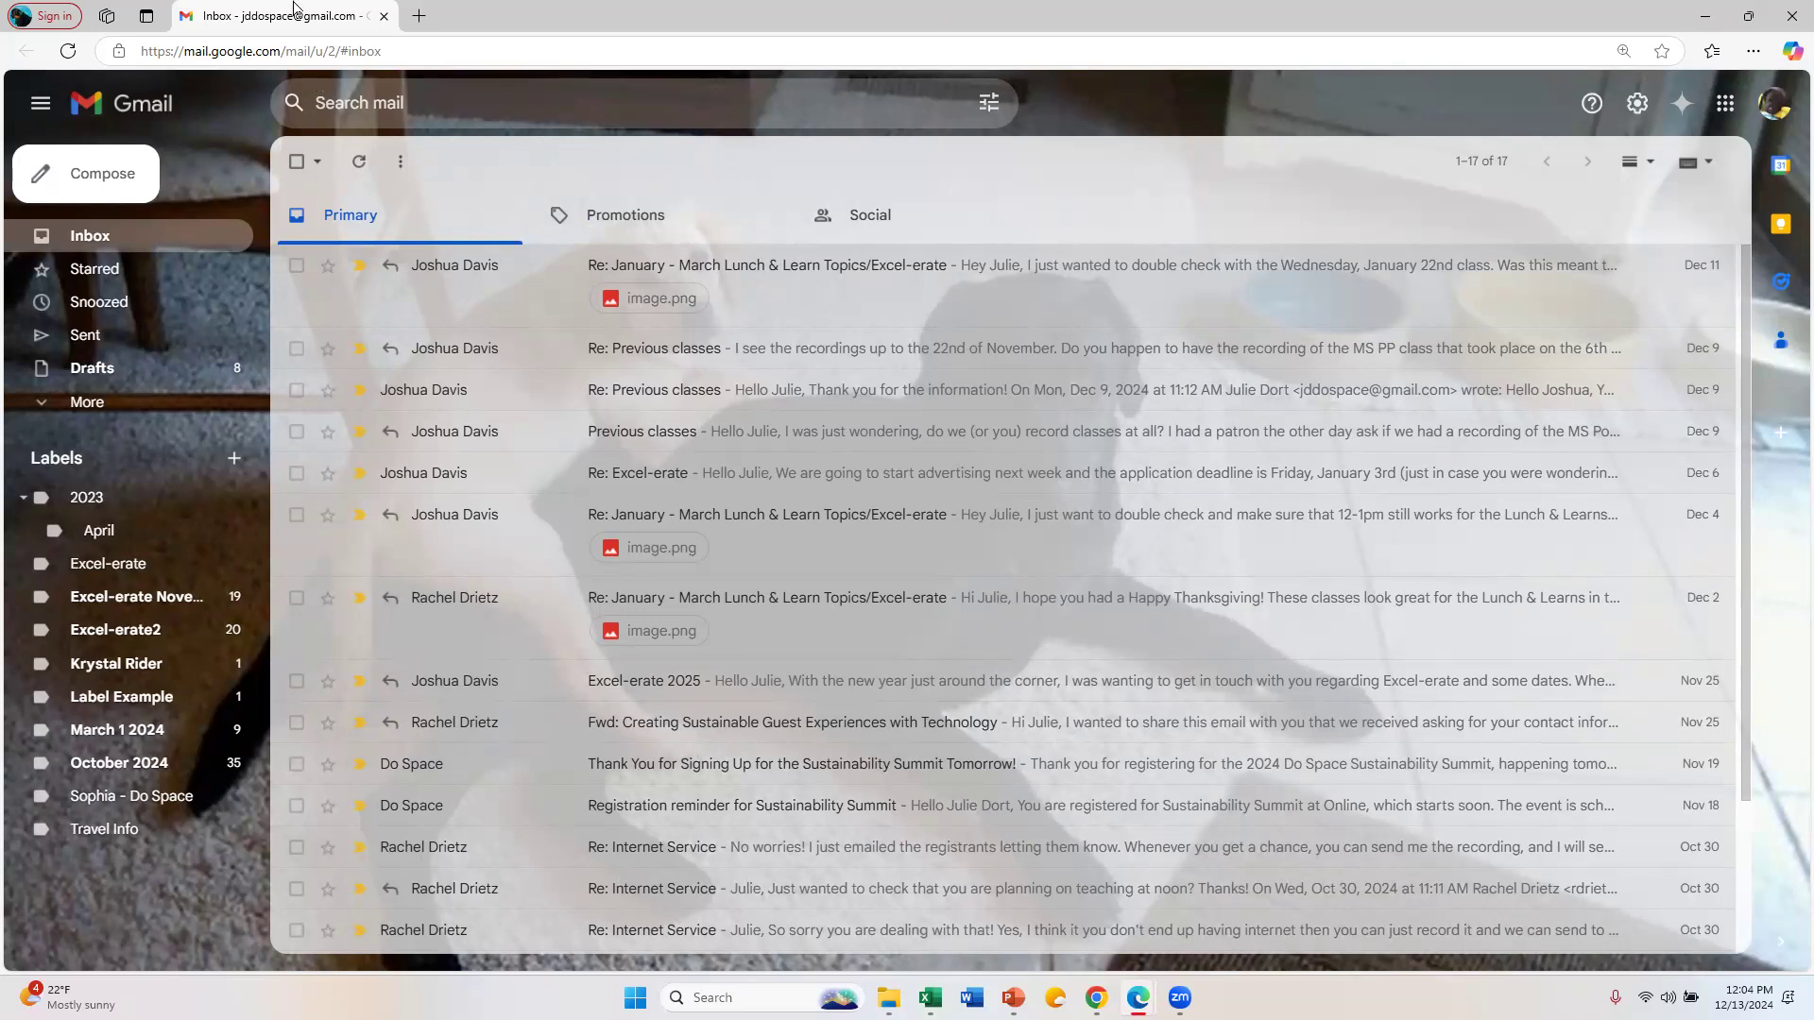
Step: Search the web in a new browser tab for "sign up for a gmail account"
left_click(416, 16)
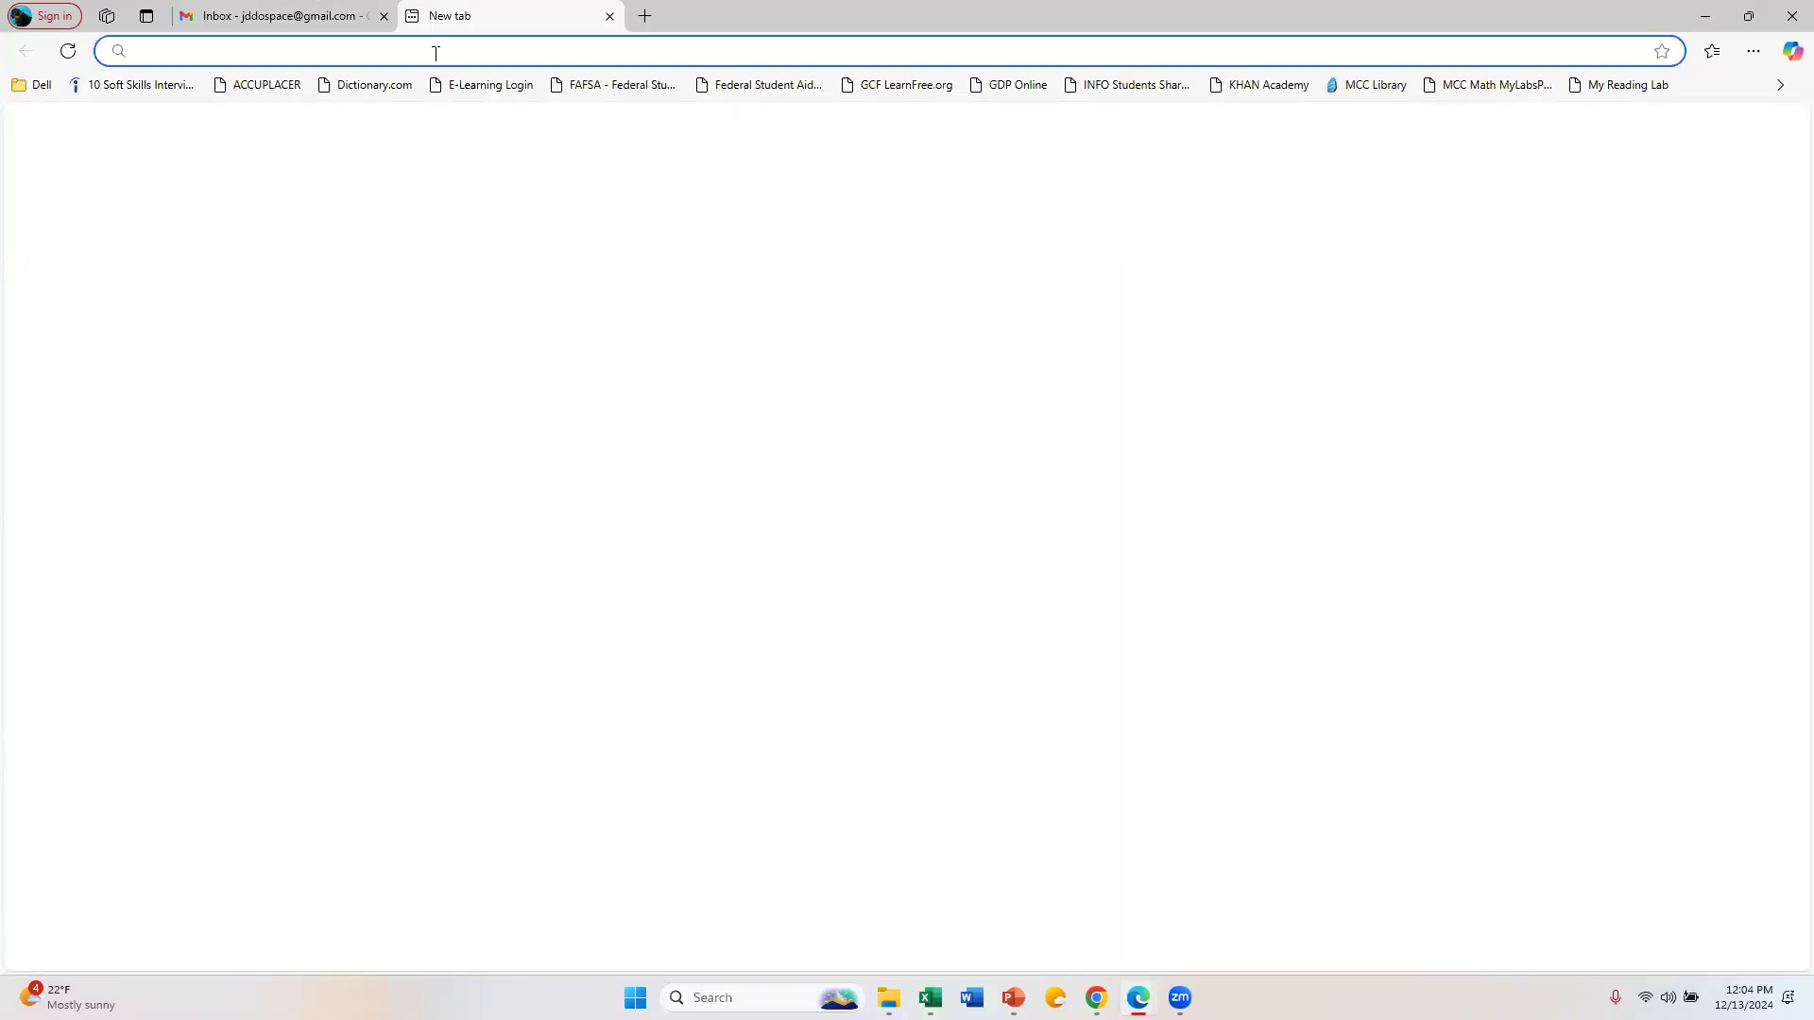
type("sign up")
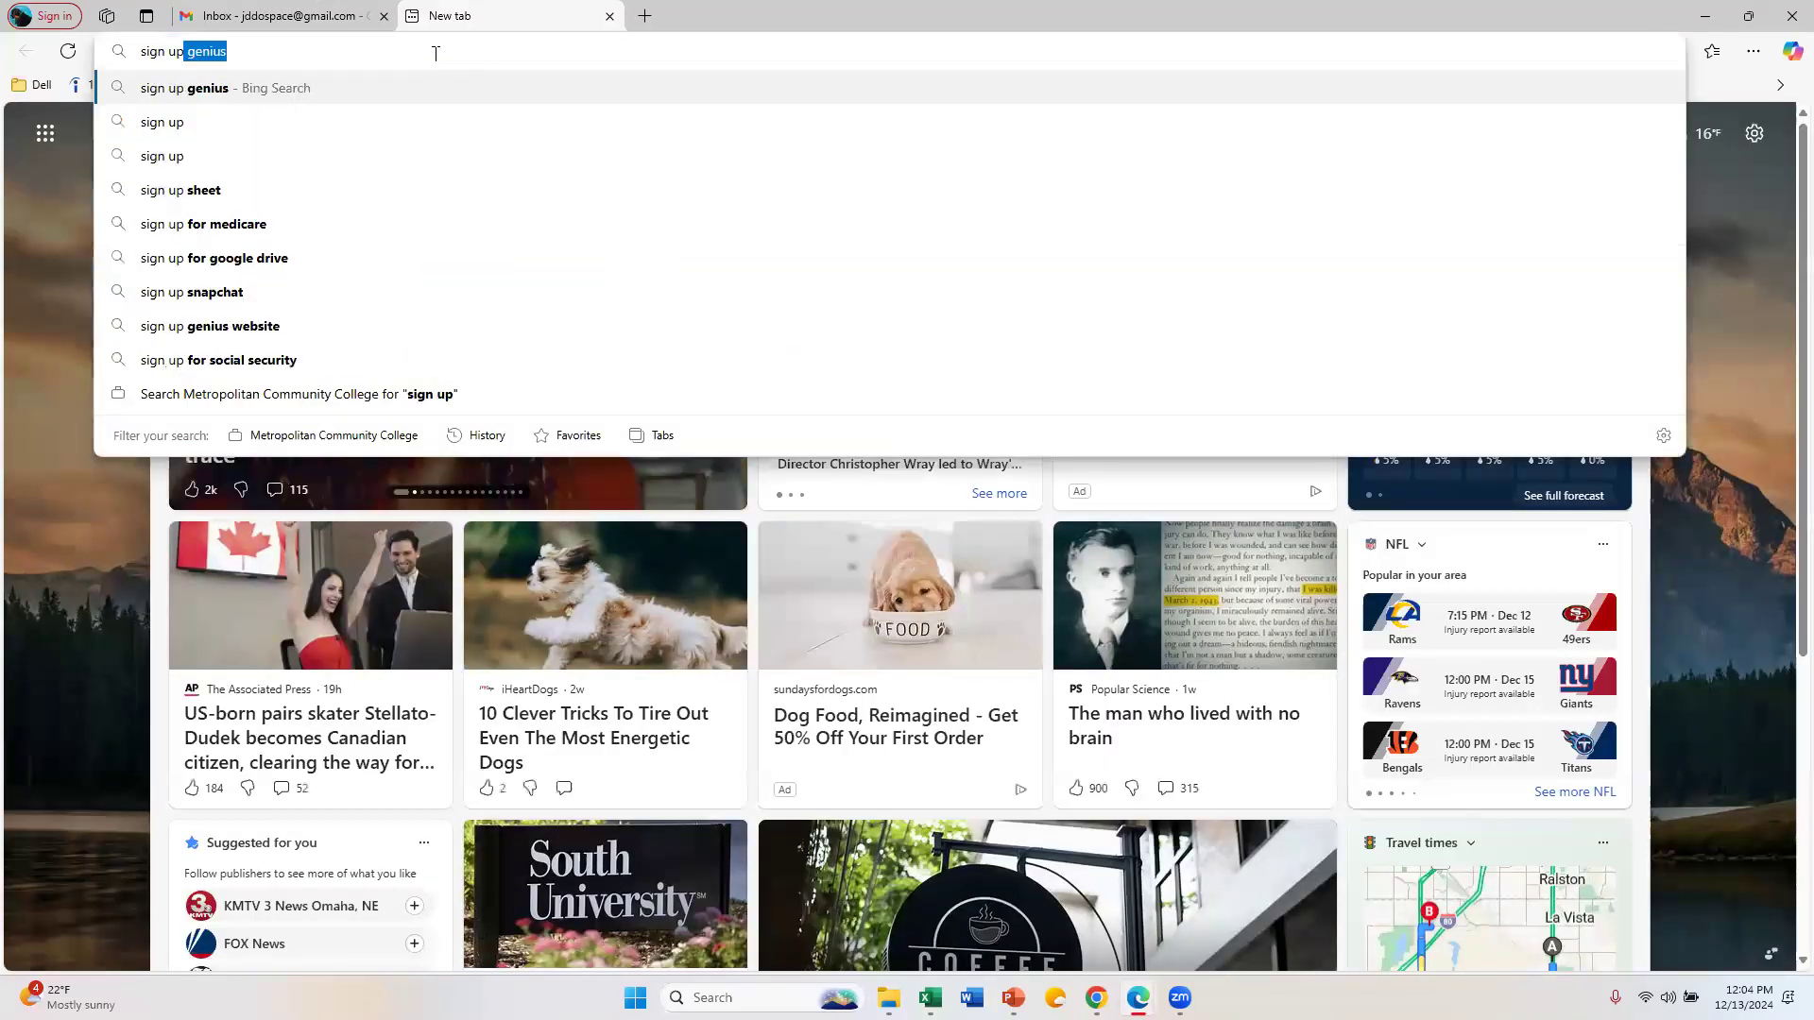
type(" fr")
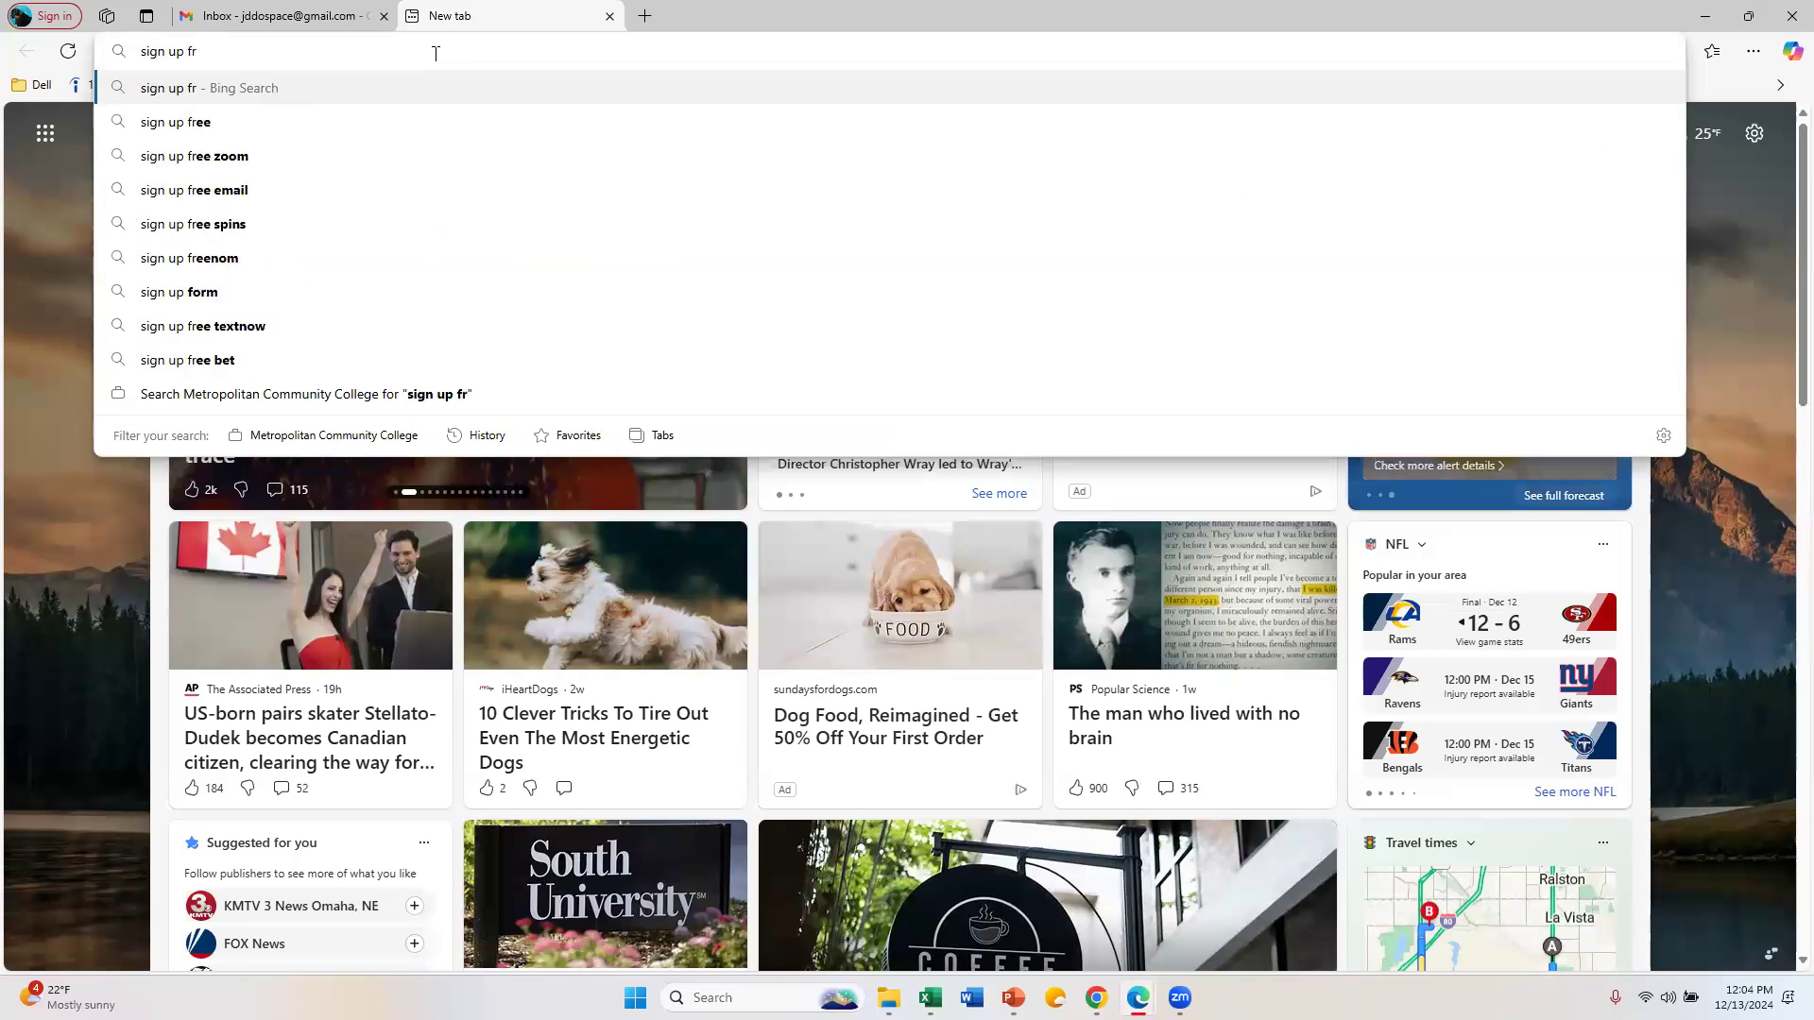
key("BackSpace")
type("or a gainm")
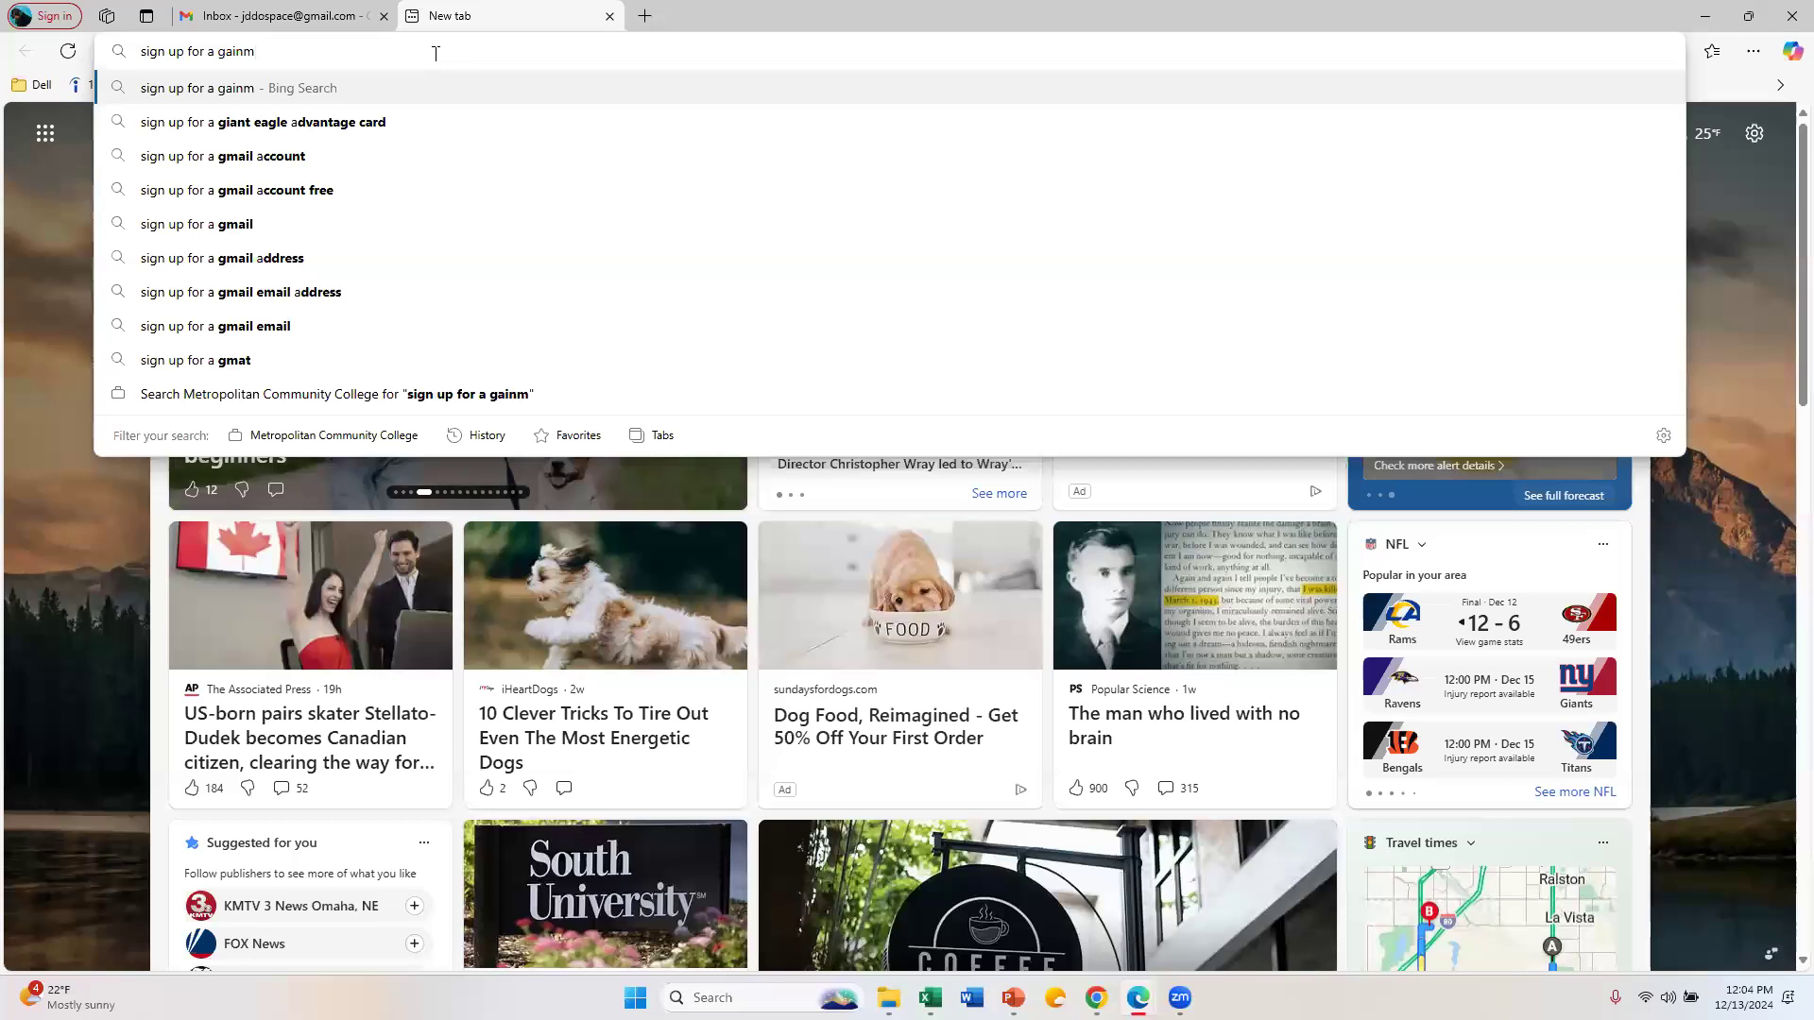
key("BackSpace")
key("BackSpace")
key("BackSpace")
key("BackSpace")
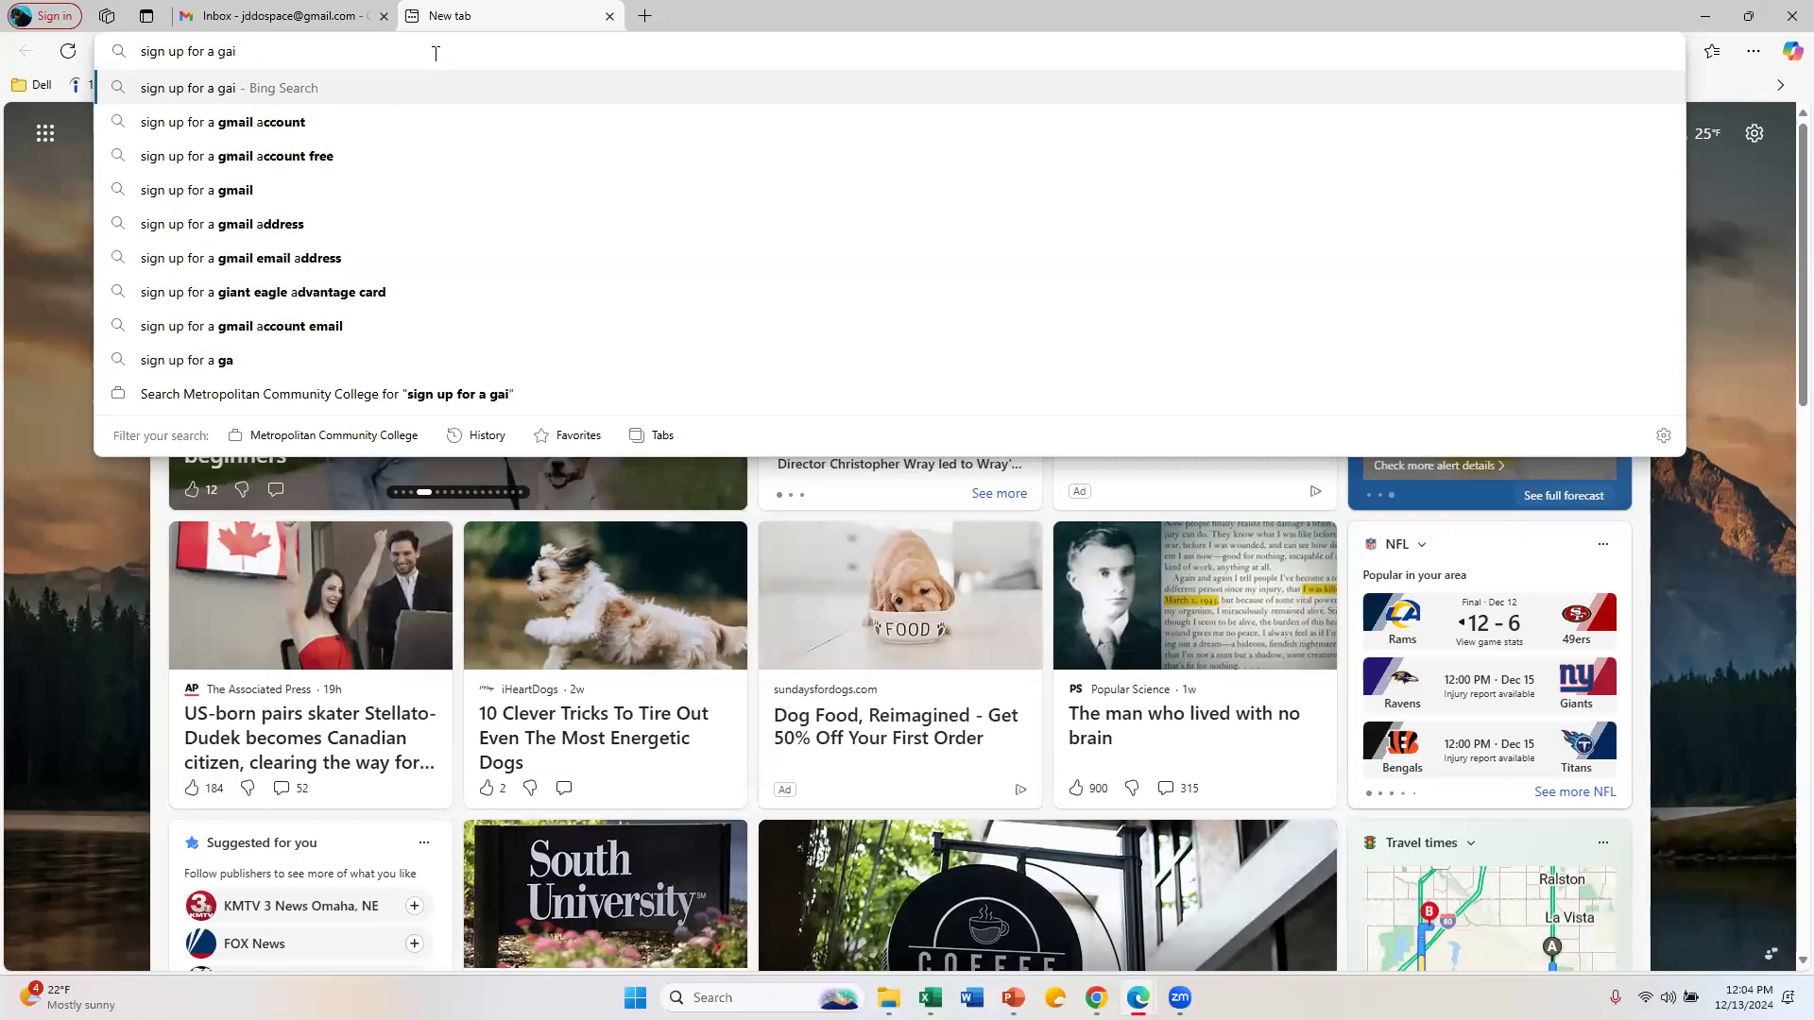
type("mail")
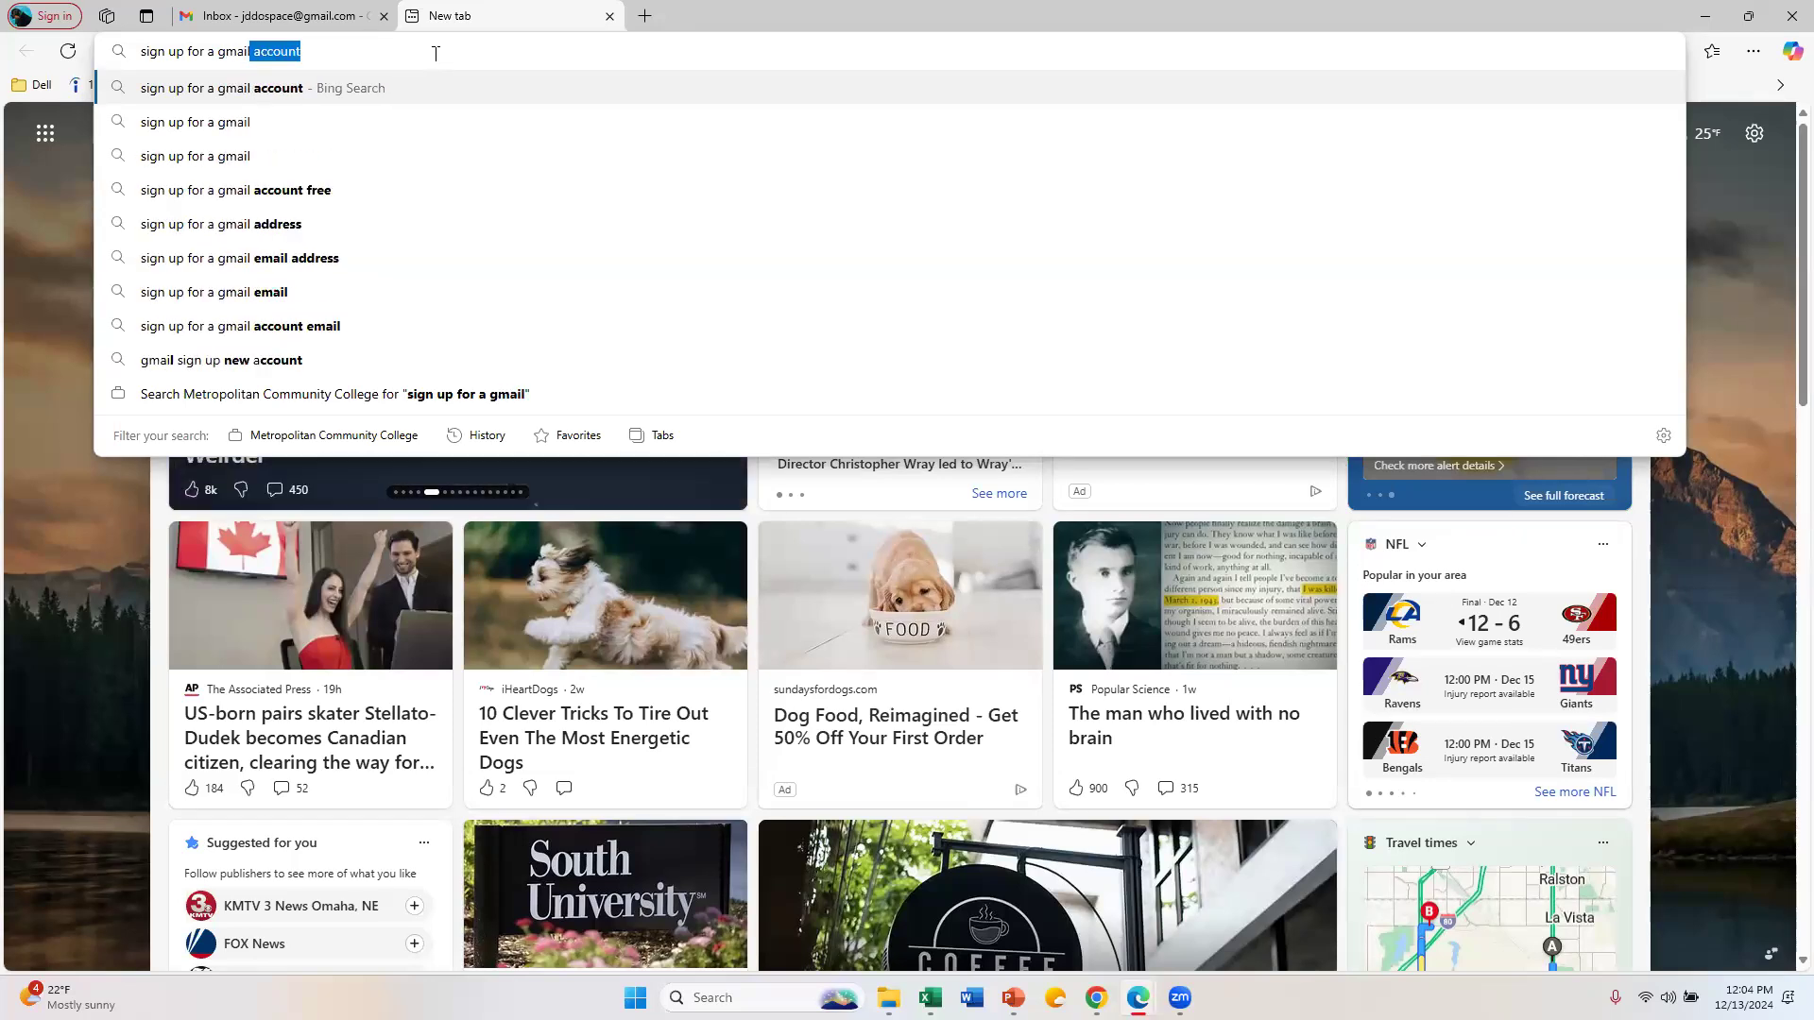
key("Return")
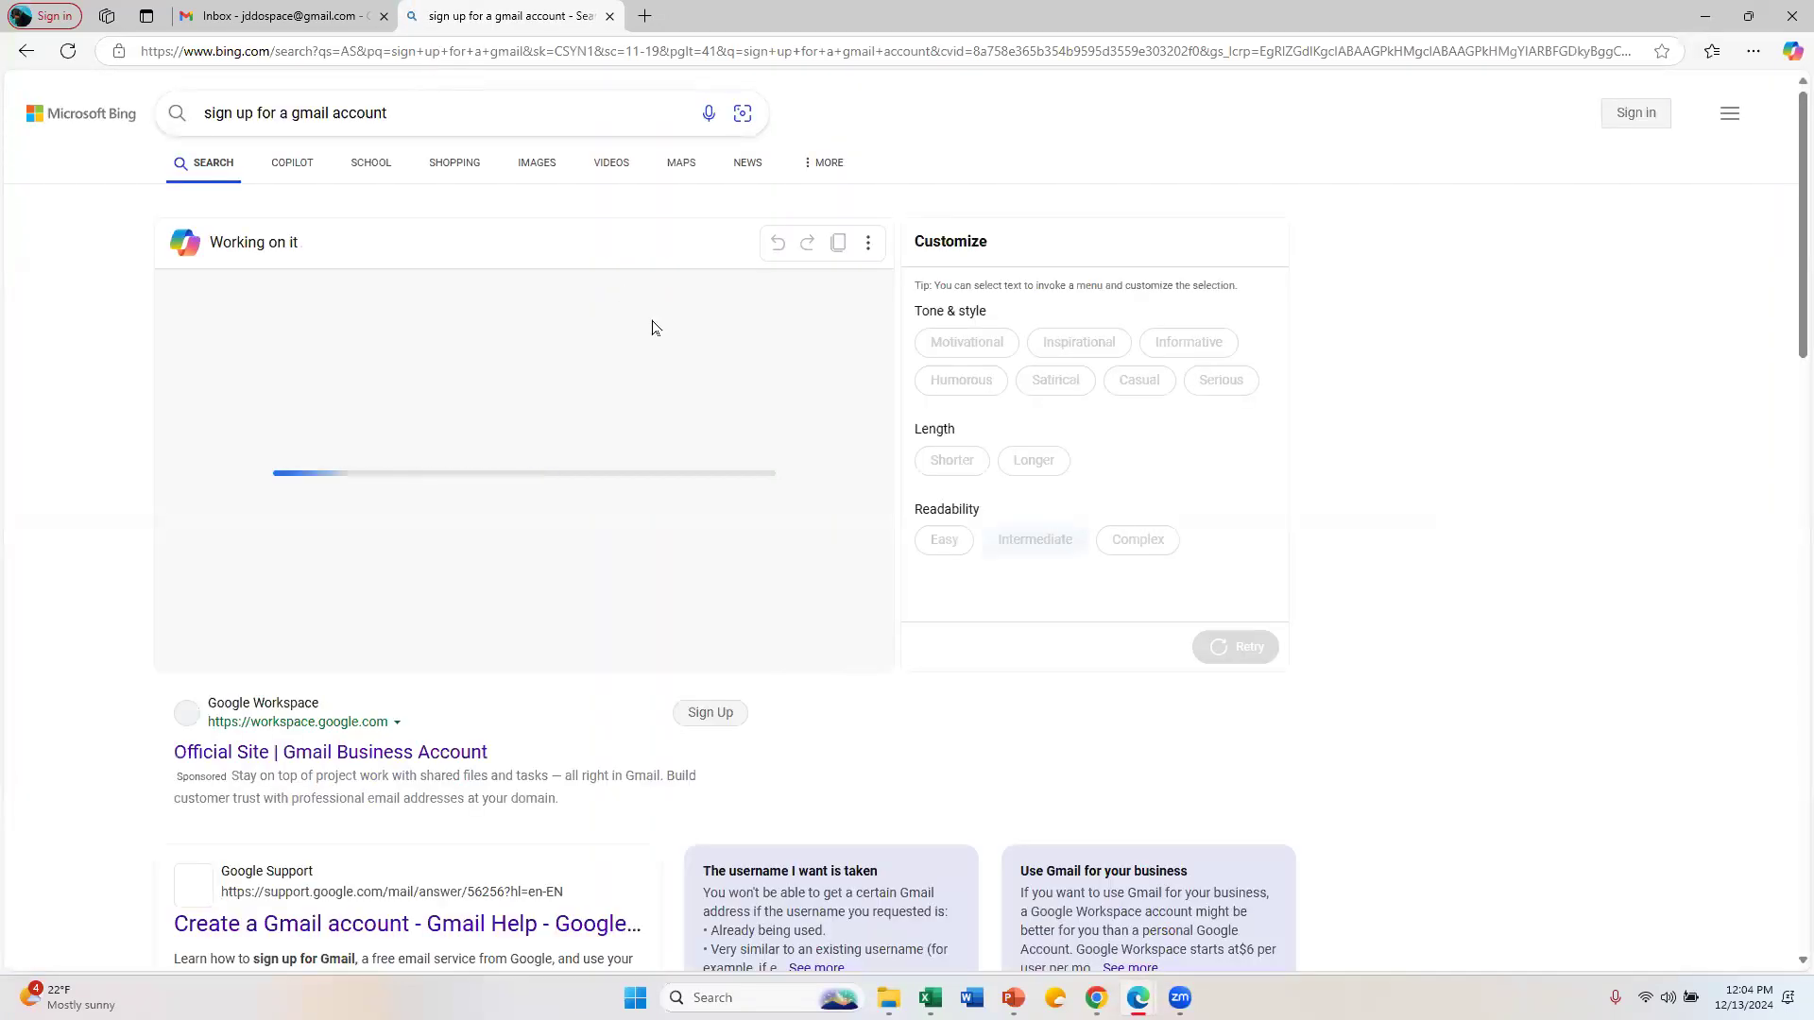
Step: Review the "Create a Gmail account" Gmail Help article from the search results, and close both the article and the search results
scroll(699, 322, "down", 4)
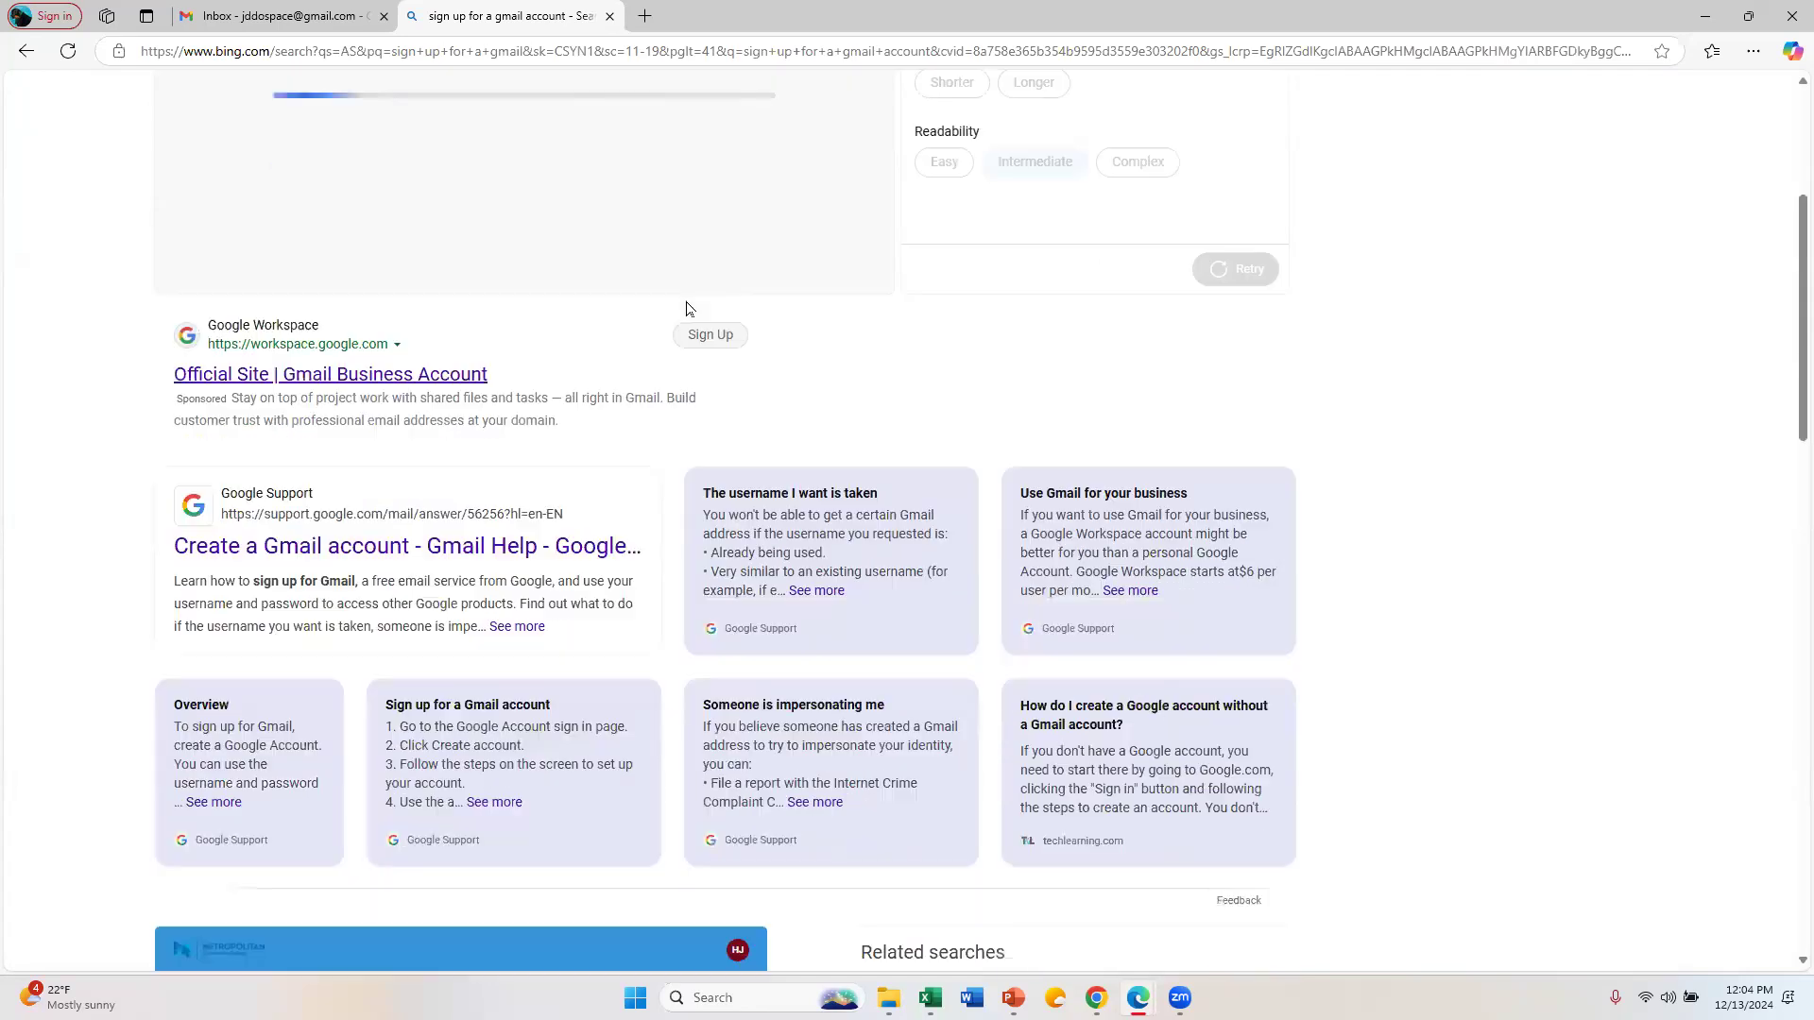
scroll(369, 444, "down", 2)
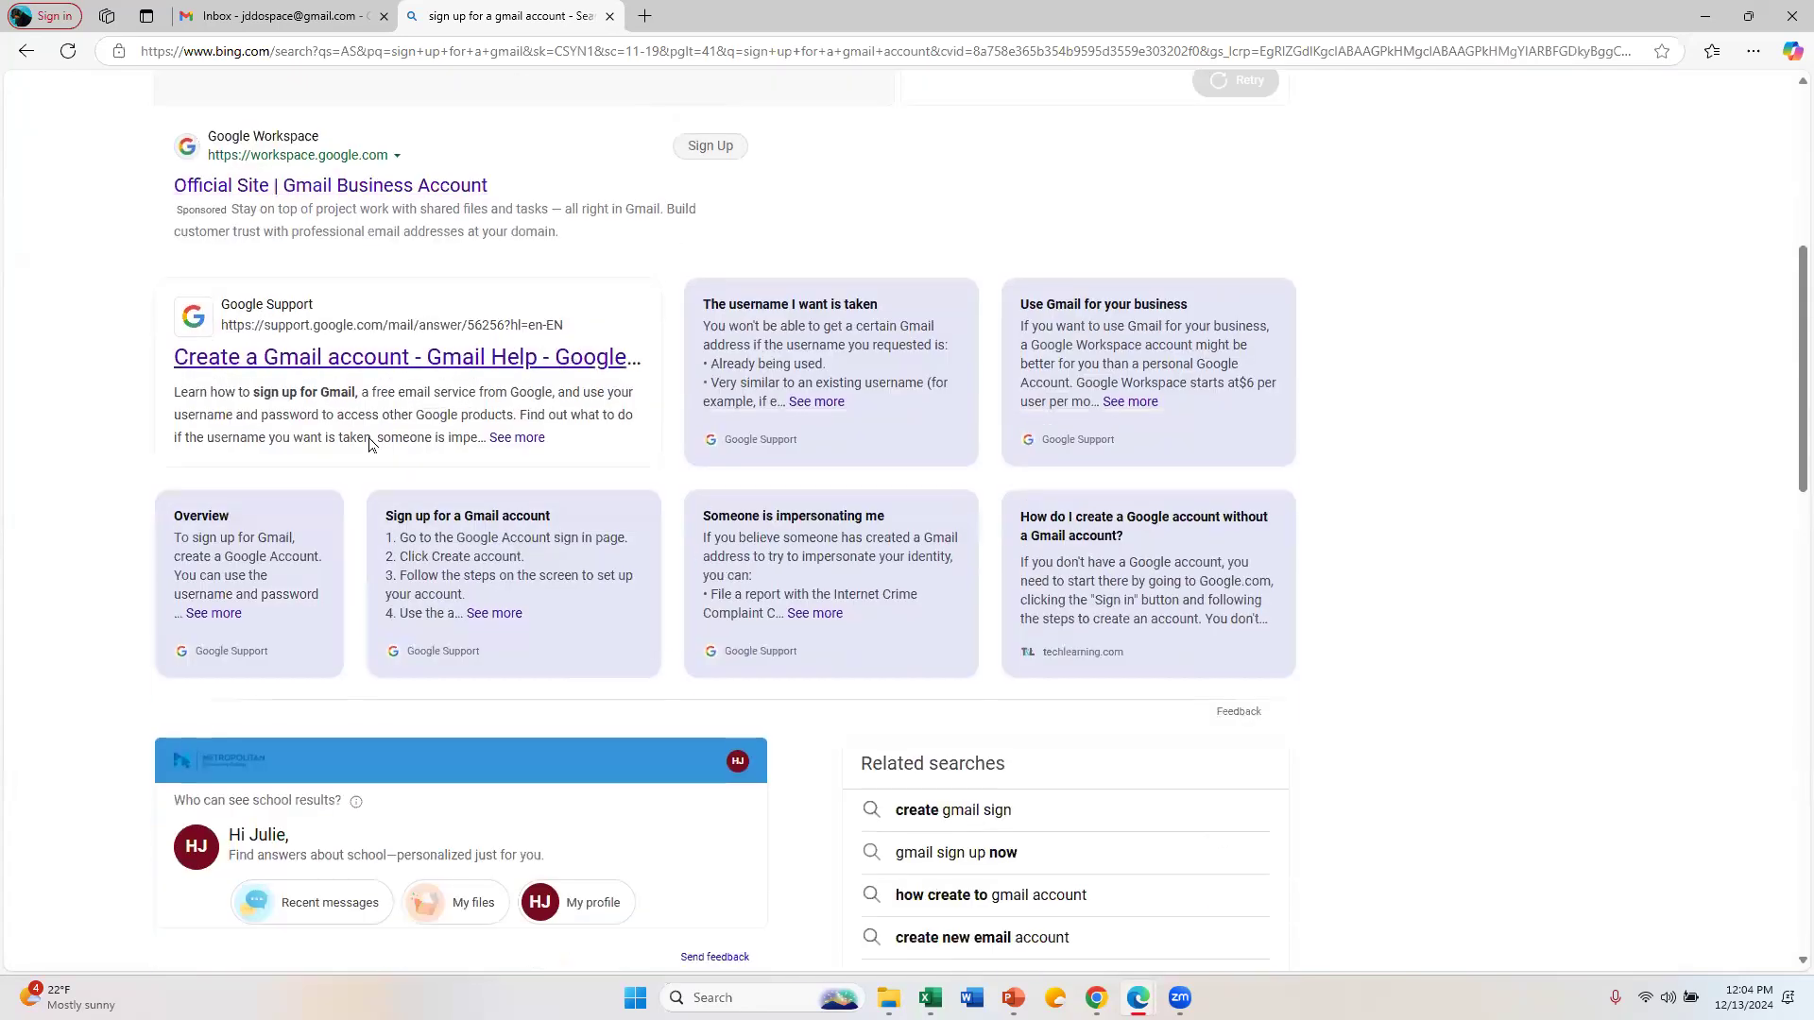
left_click(307, 363)
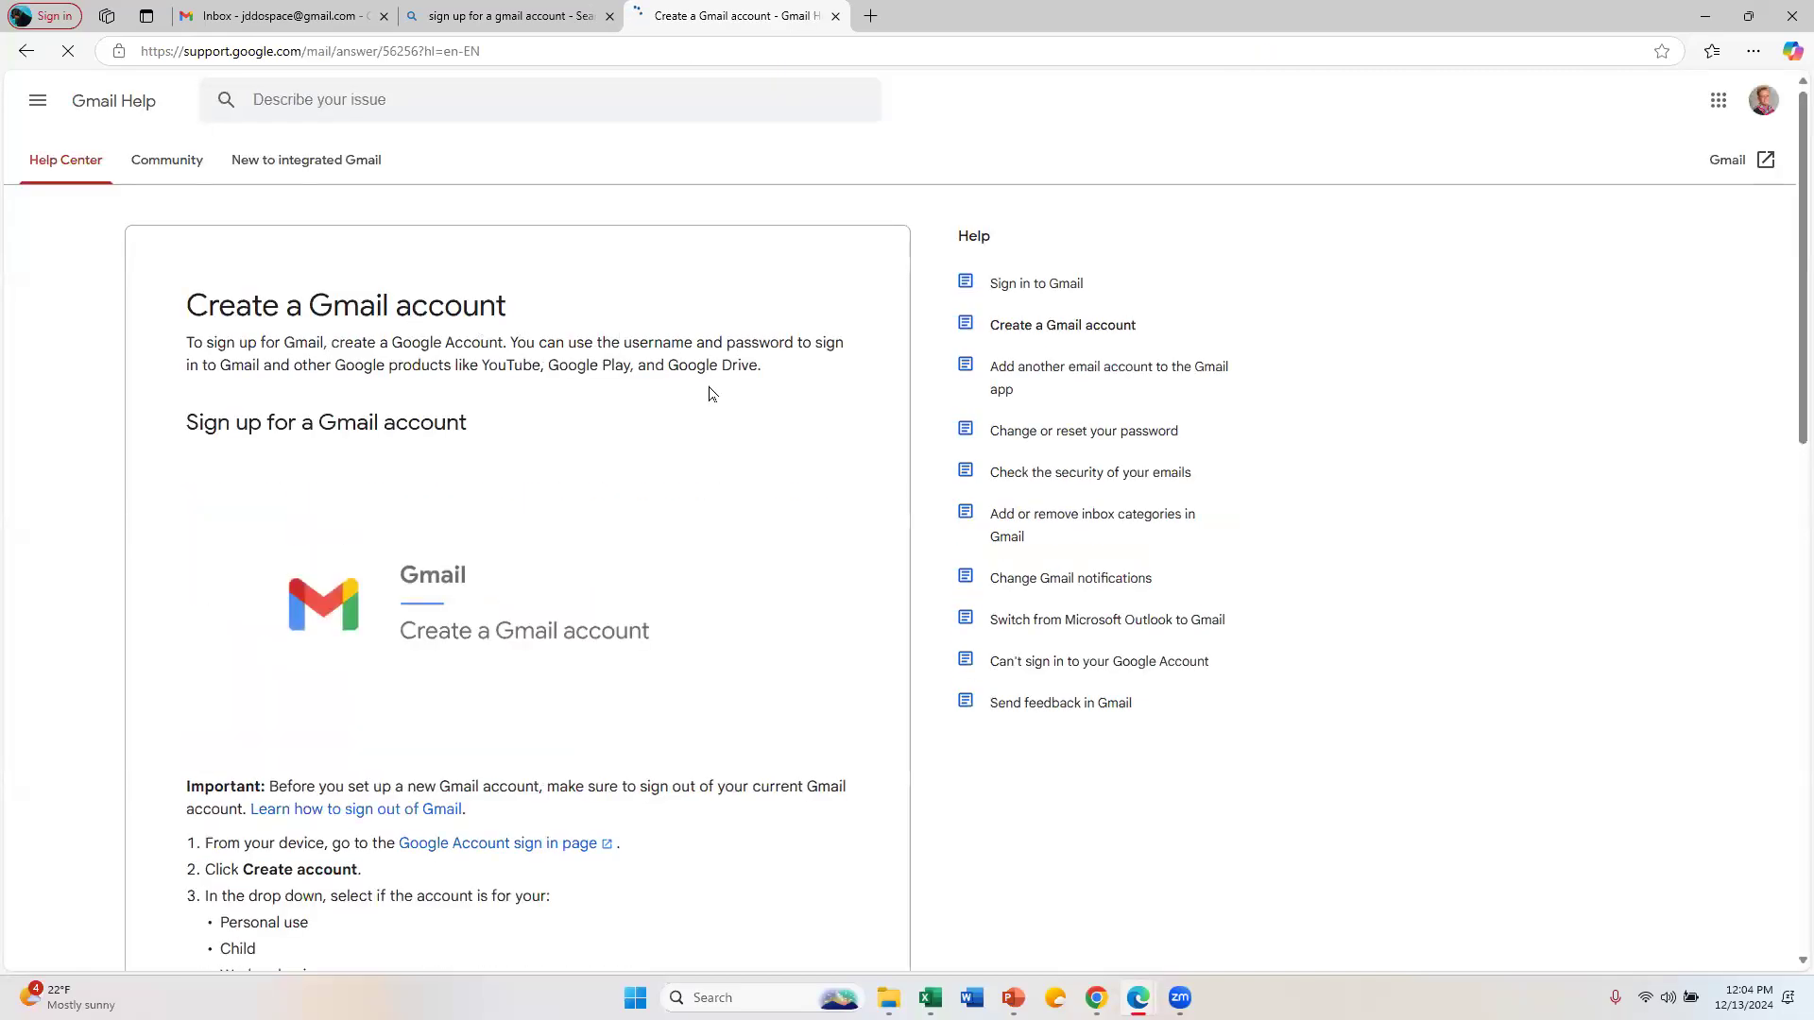
scroll(715, 397, "down", 6)
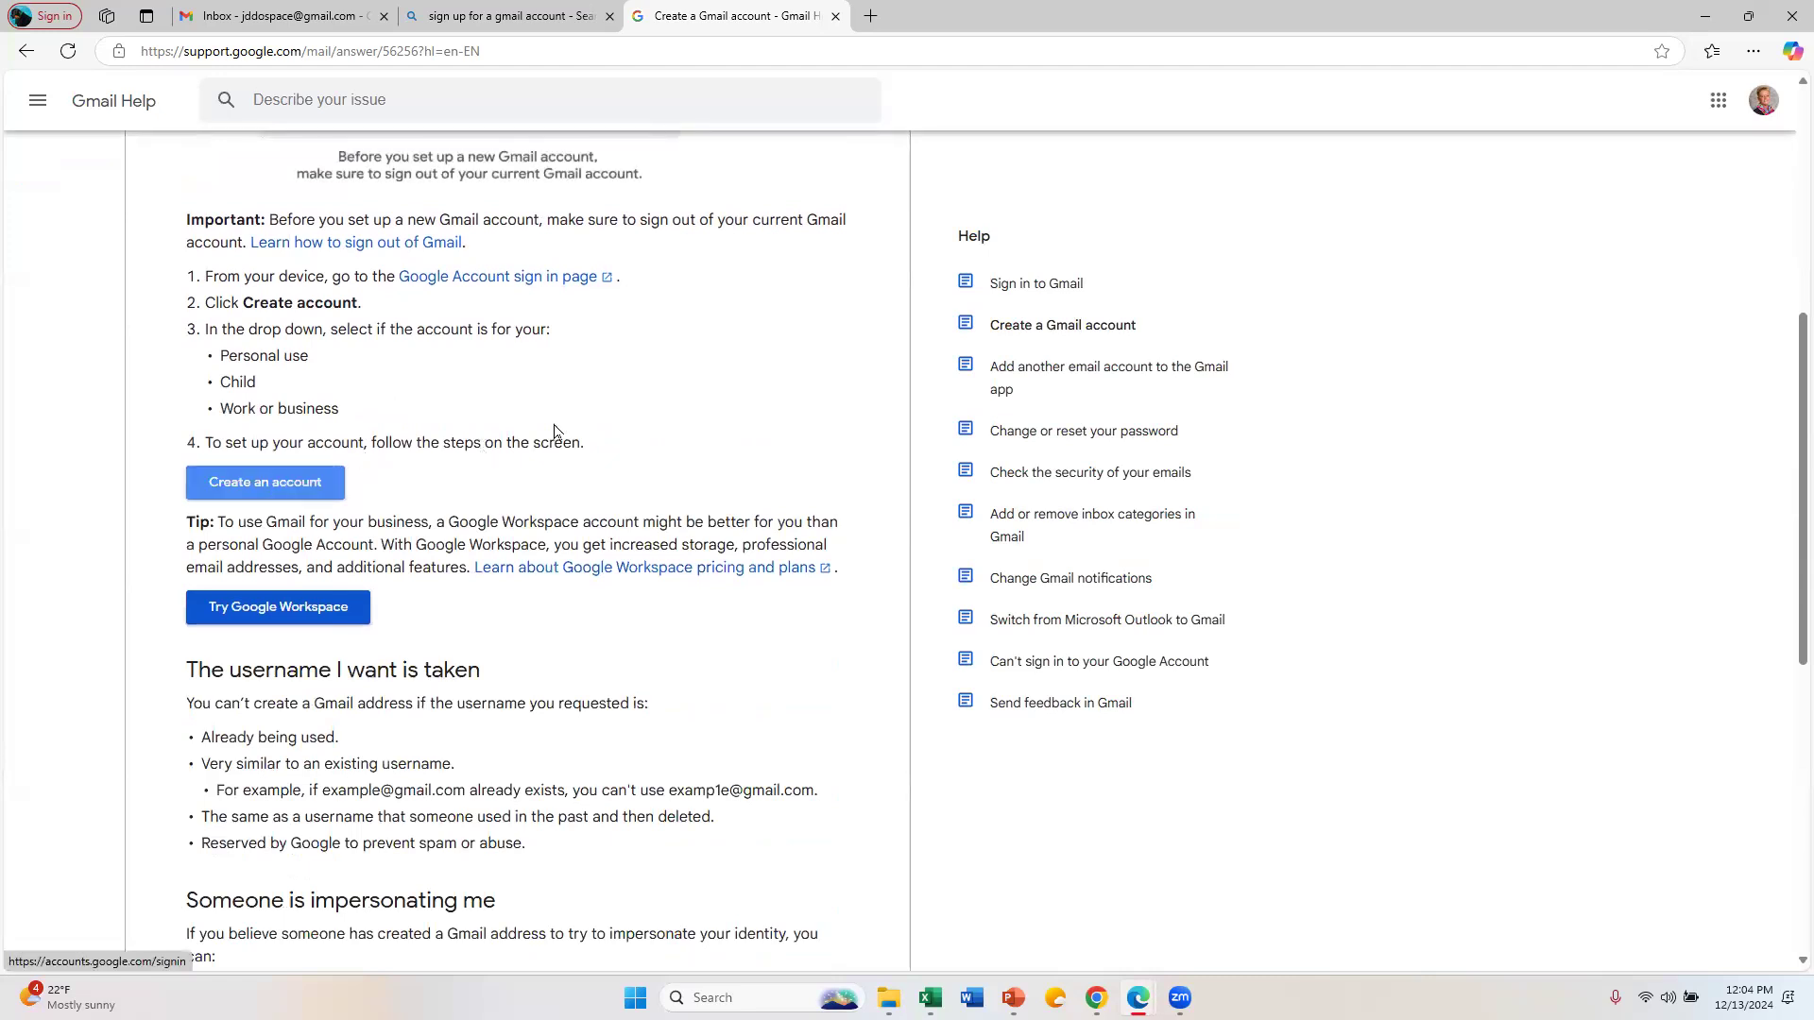
scroll(766, 419, "up", 6)
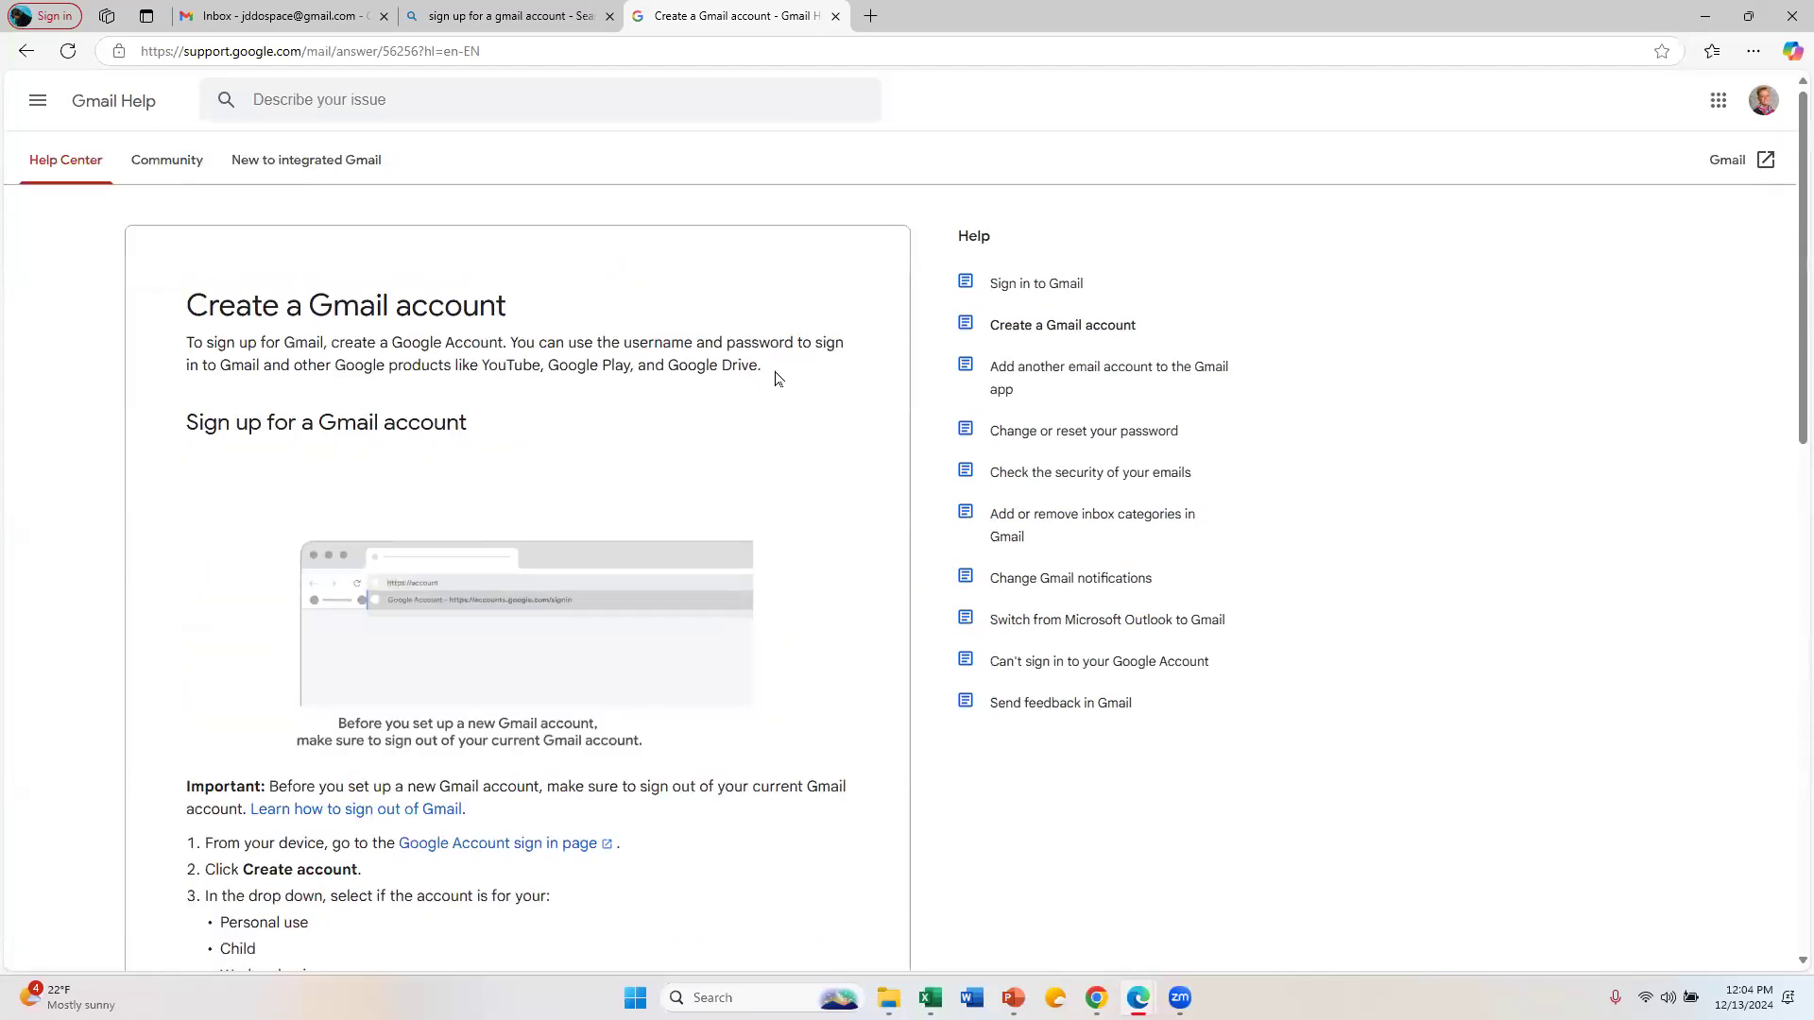
left_click(836, 17)
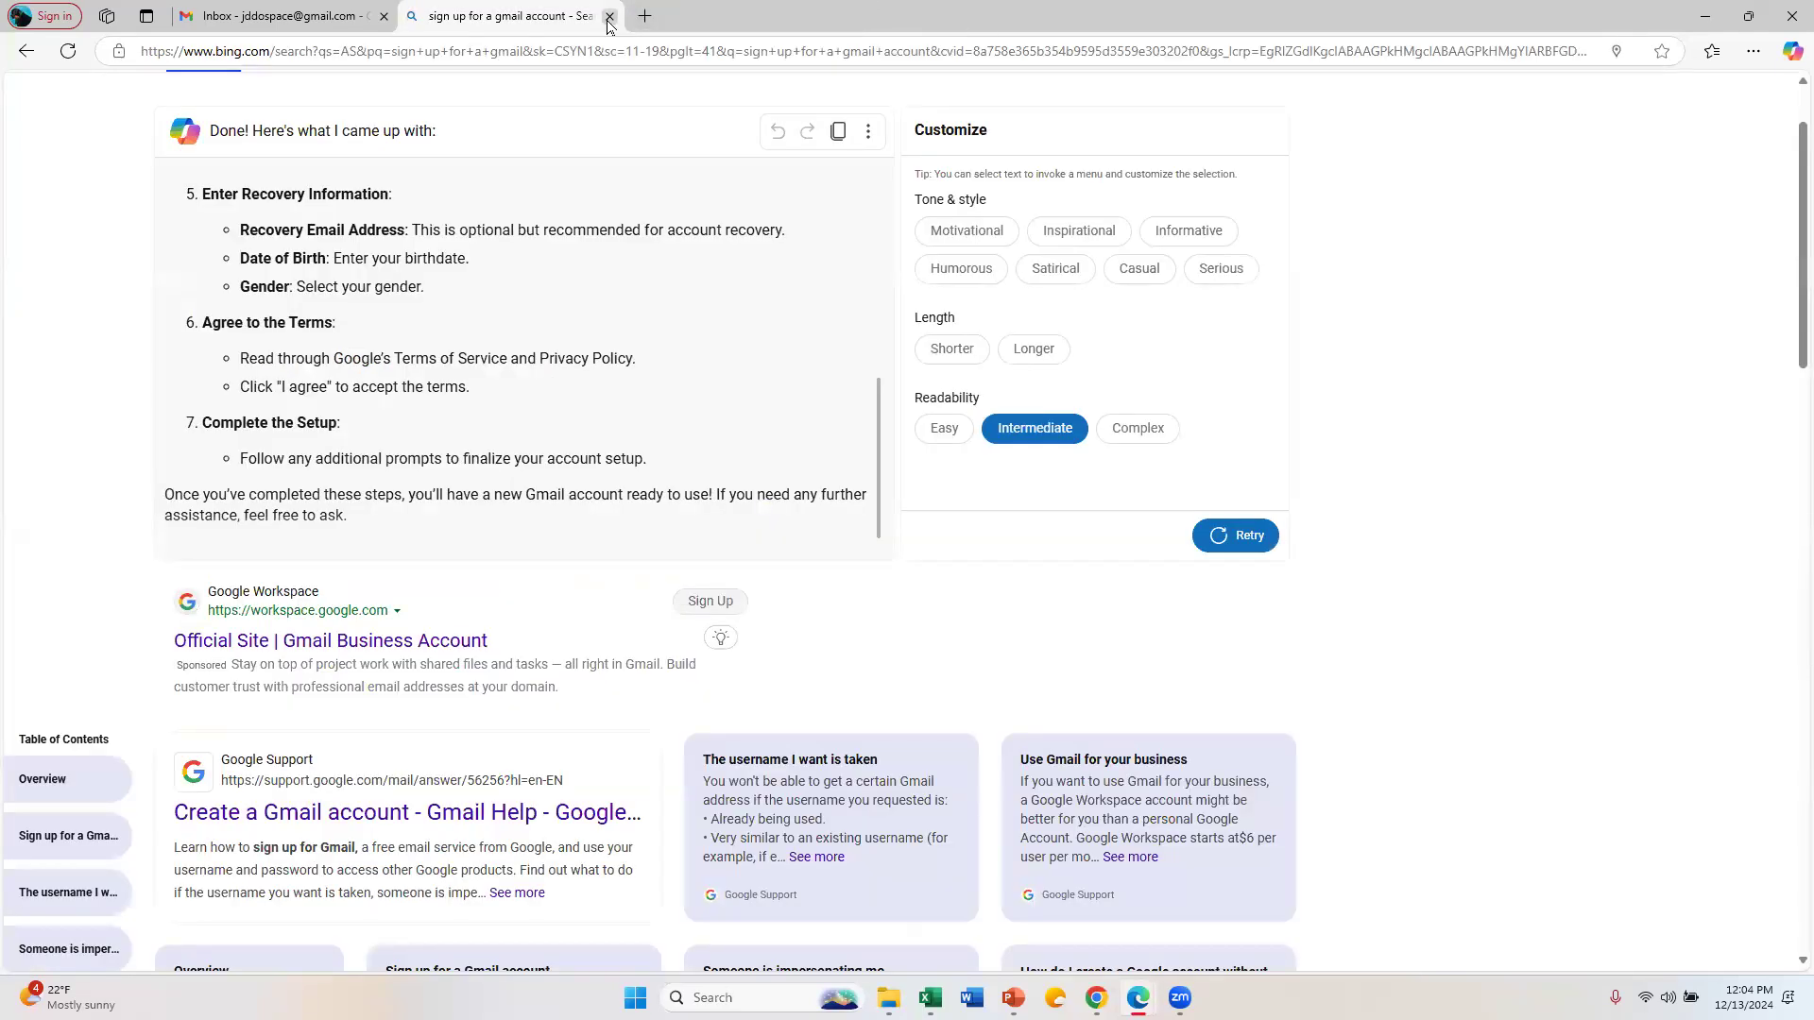
left_click(609, 16)
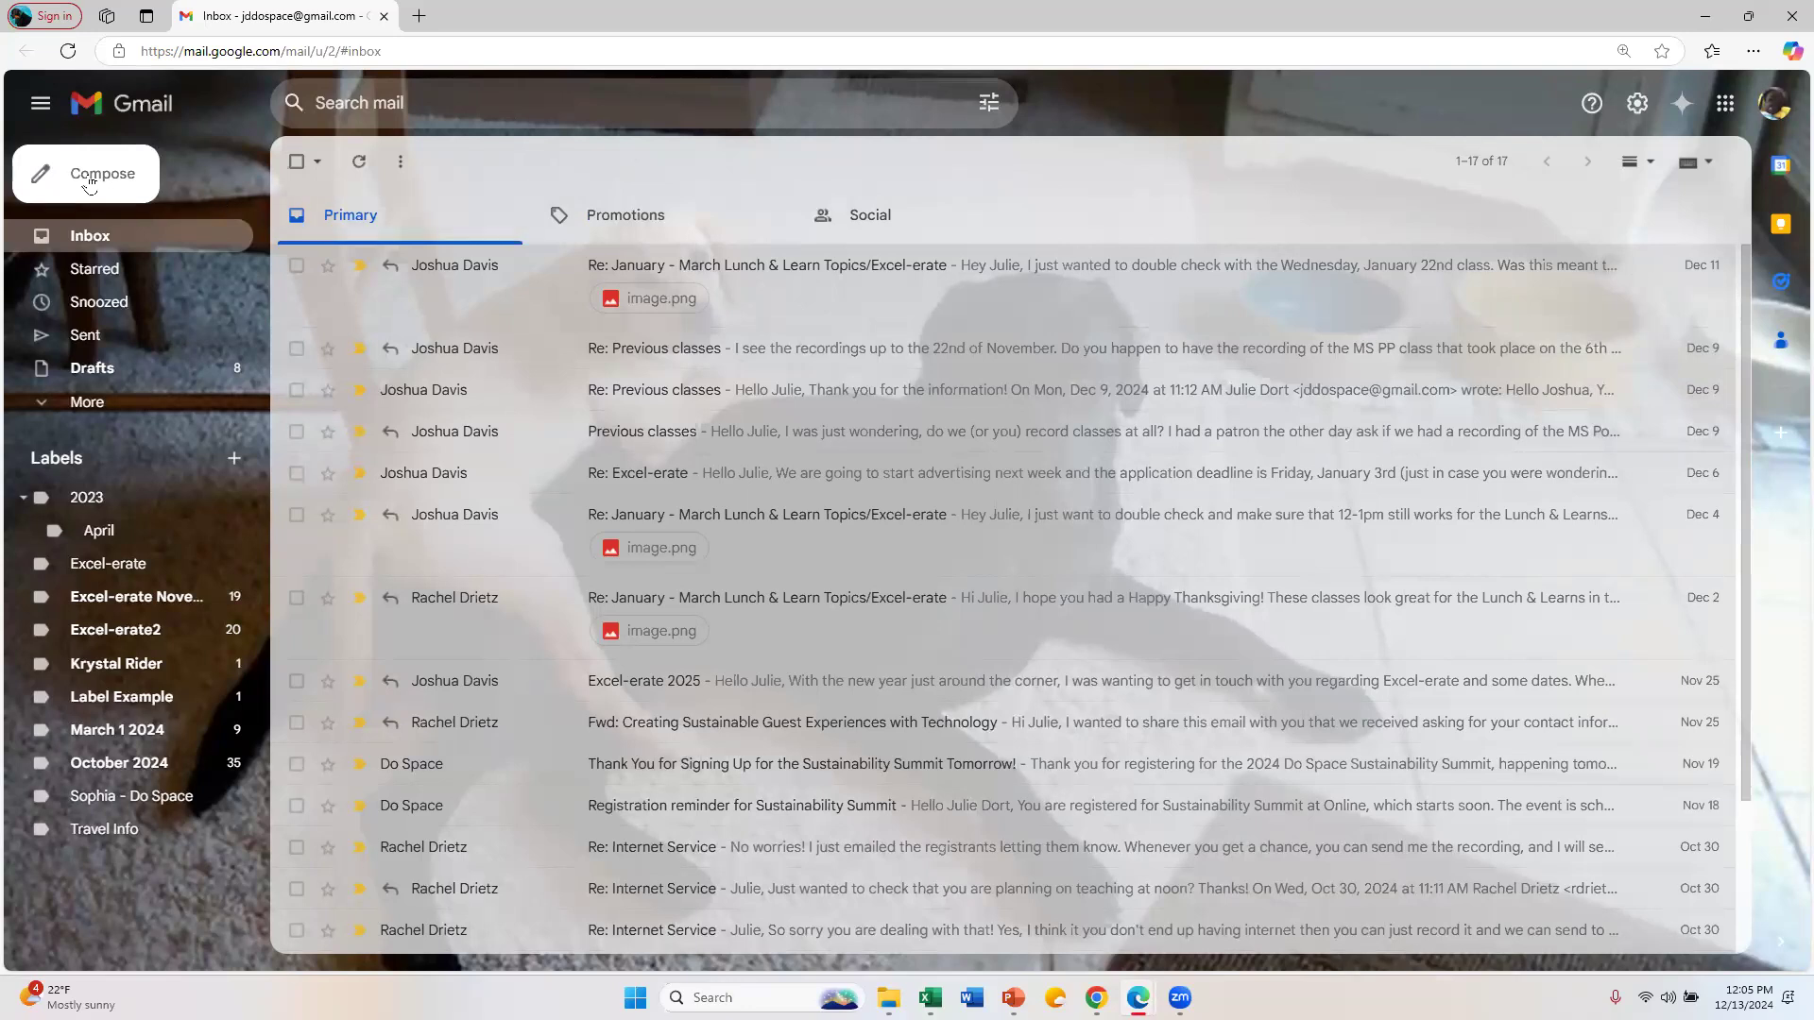
Step: Start a new email to the suggested contact matching "psp" and display the Cc and Bcc fields
left_click(88, 177)
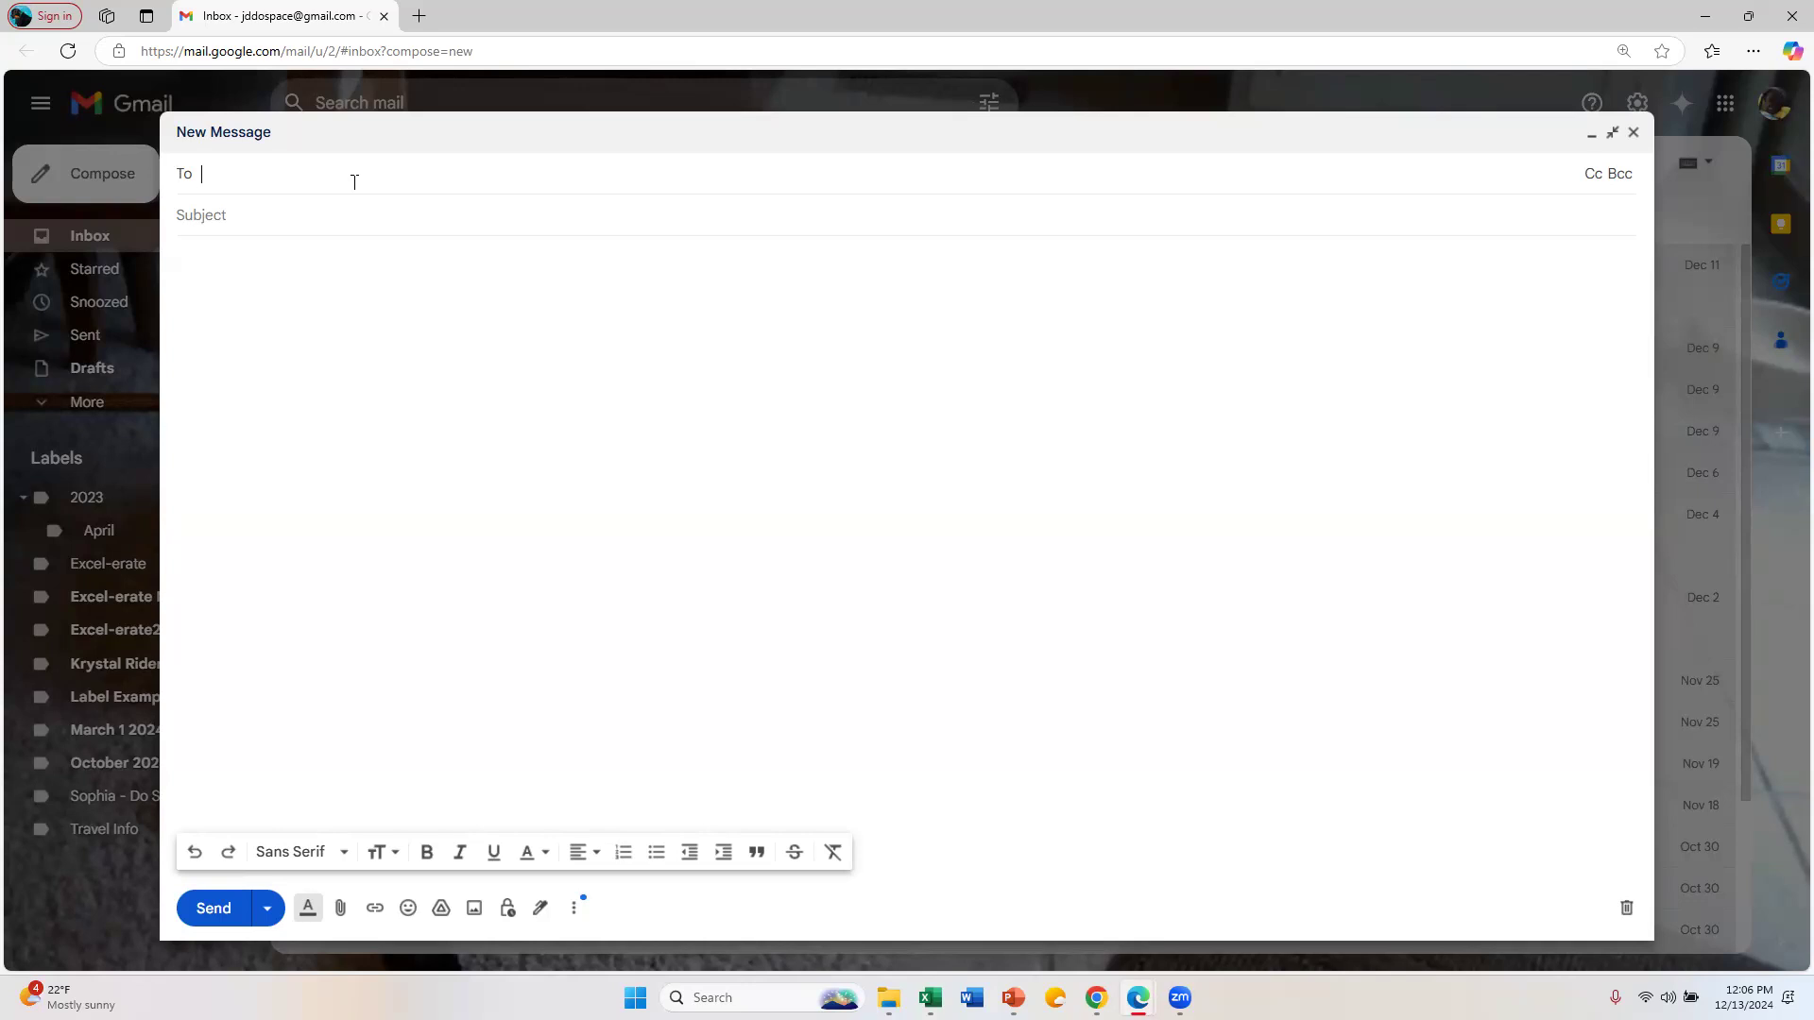
type("psp")
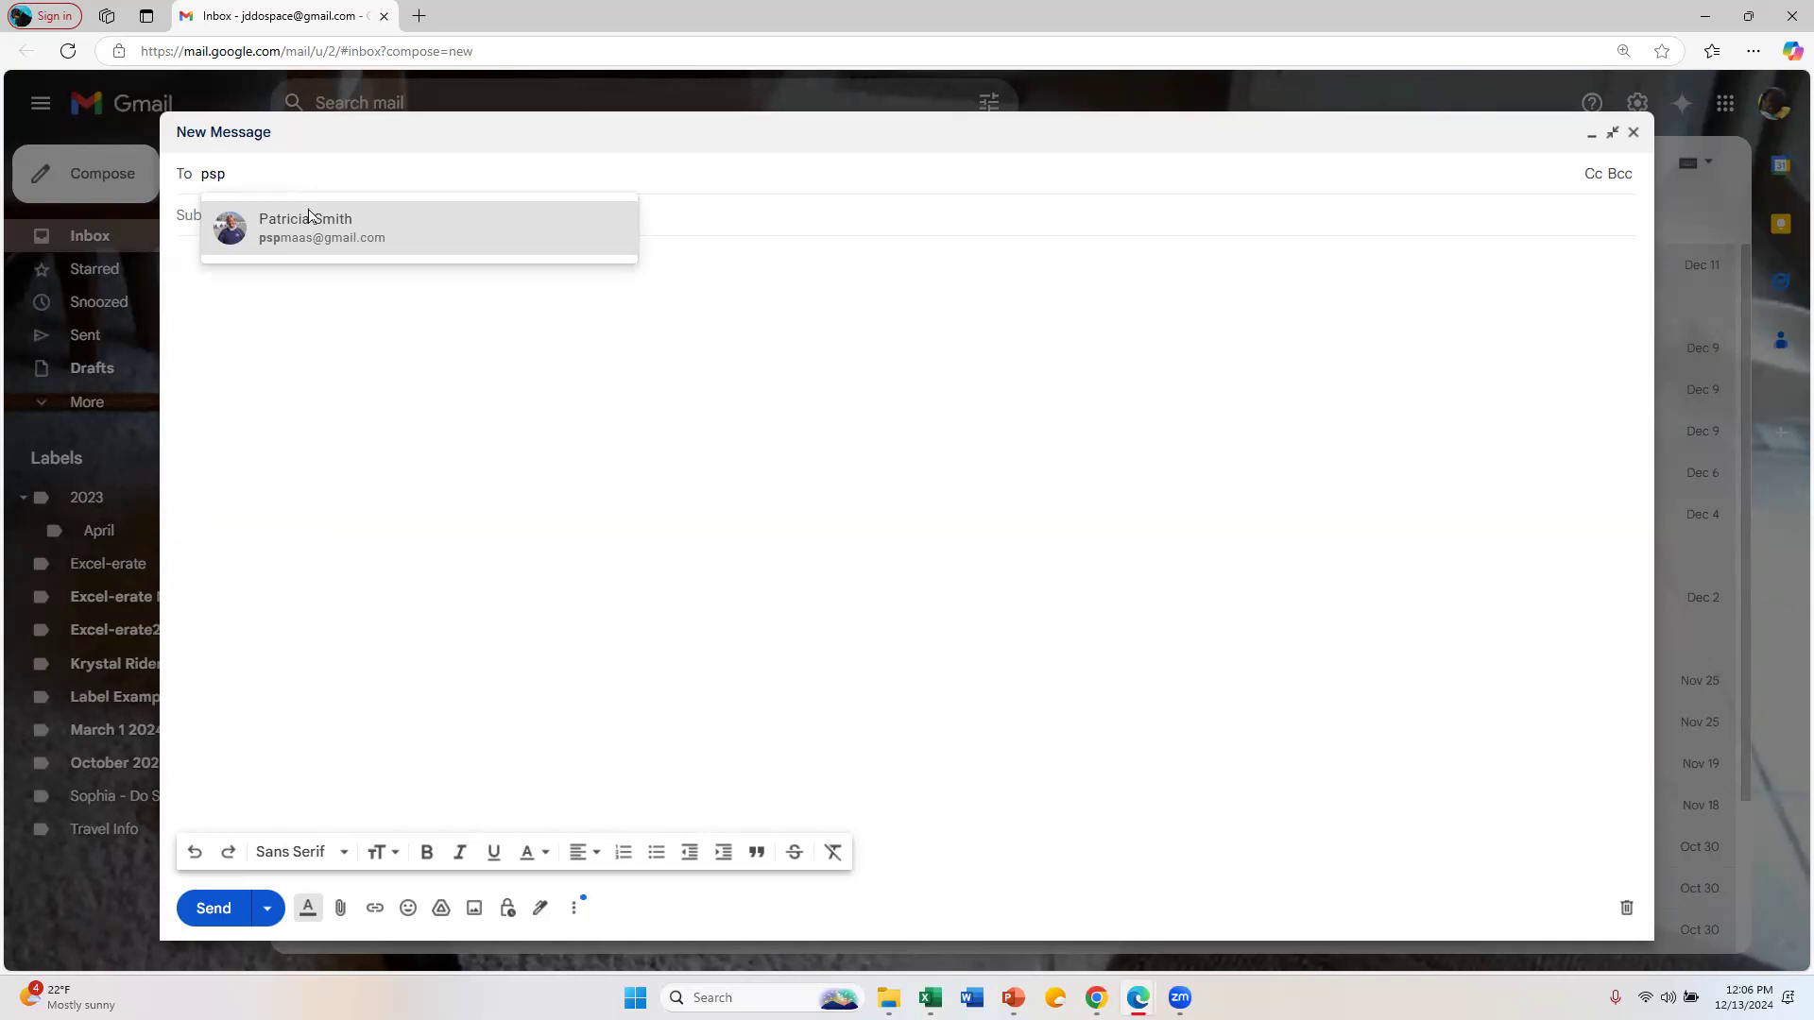
left_click(307, 222)
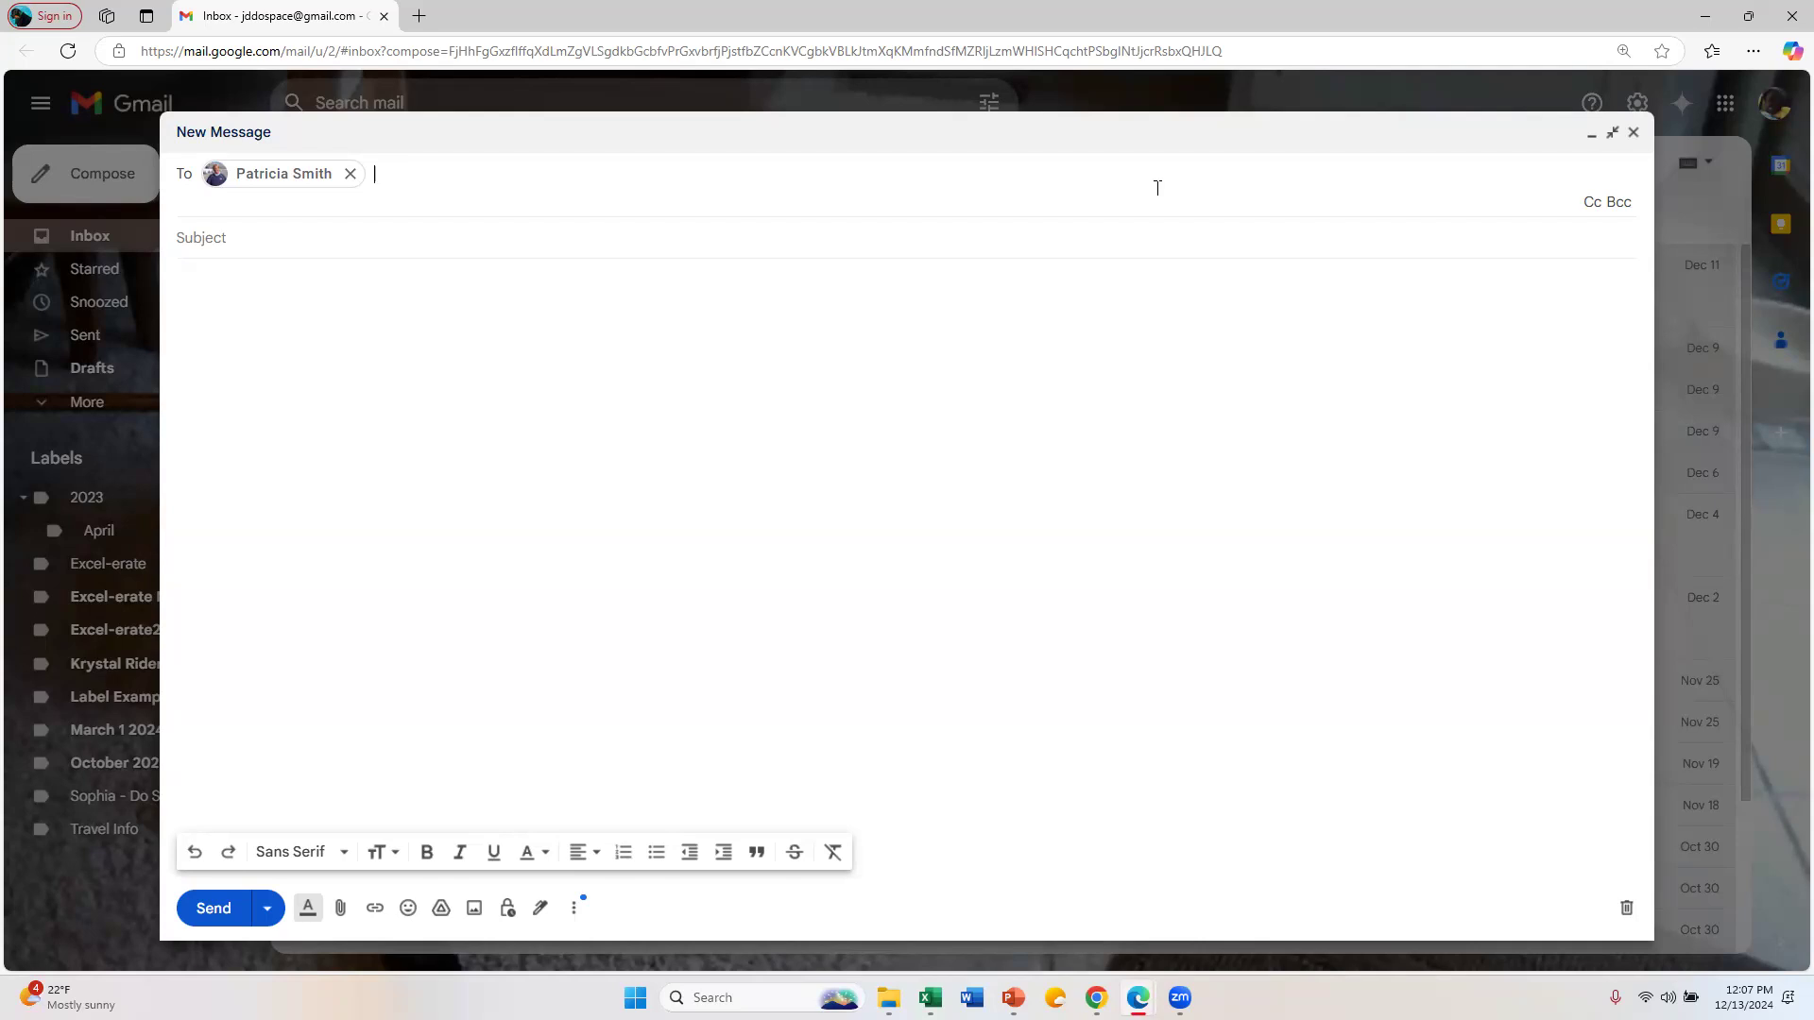
left_click(1591, 202)
left_click(1604, 243)
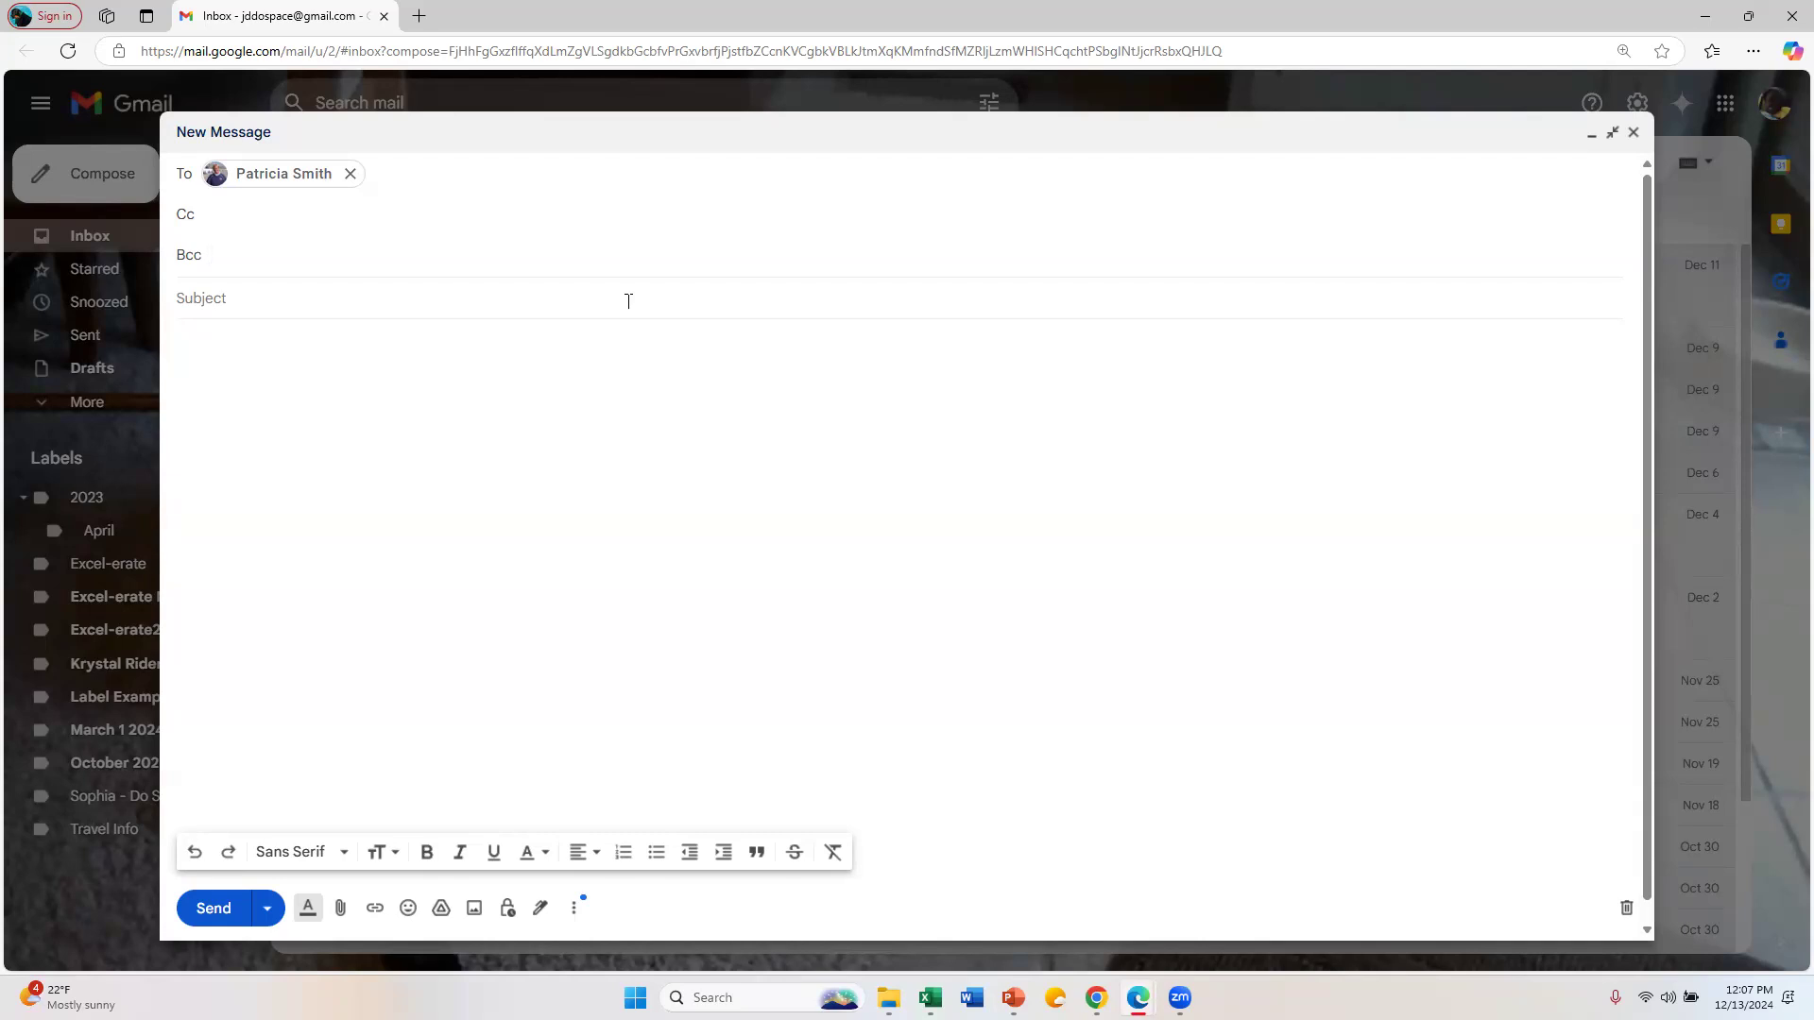
Step: Enter "Email example" as the email's subject and place the cursor in the message body
left_click(628, 300)
left_click(320, 298)
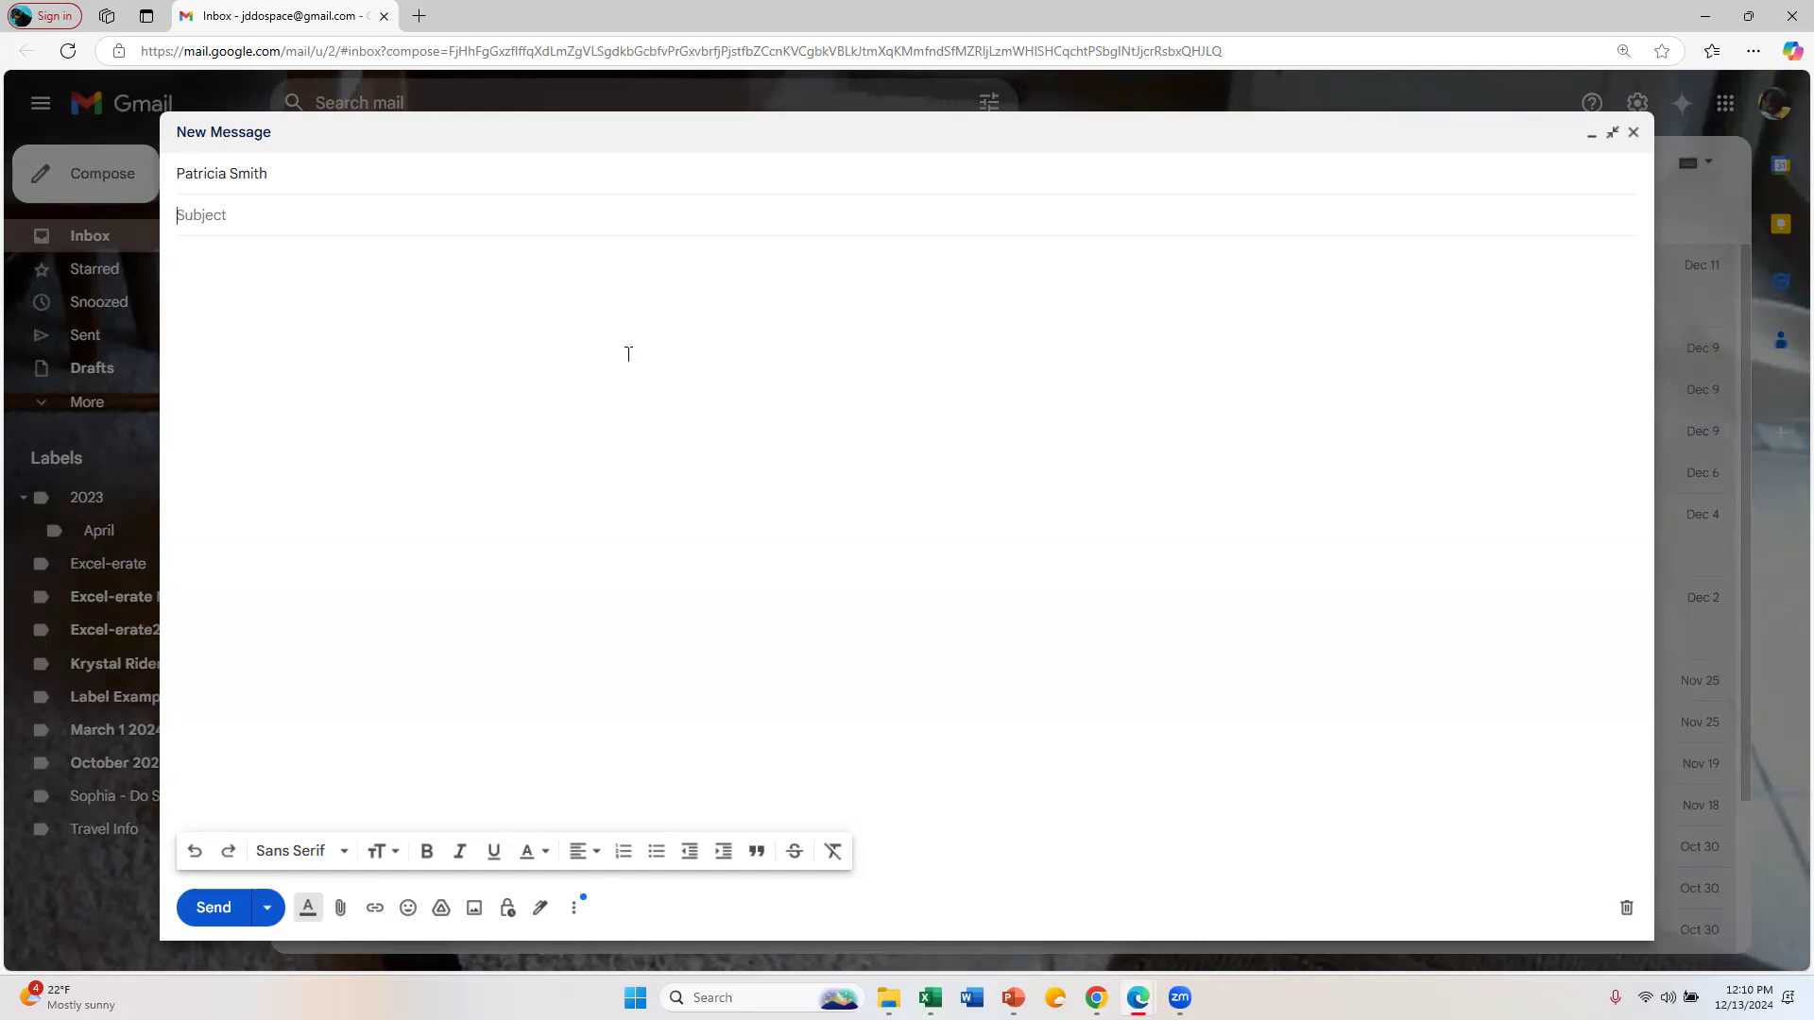
type("Email example")
key("BackSpace")
key("BackSpace")
key("BackSpace")
key("BackSpace")
type("ample")
left_click(238, 219)
left_click(255, 283)
left_click(297, 277)
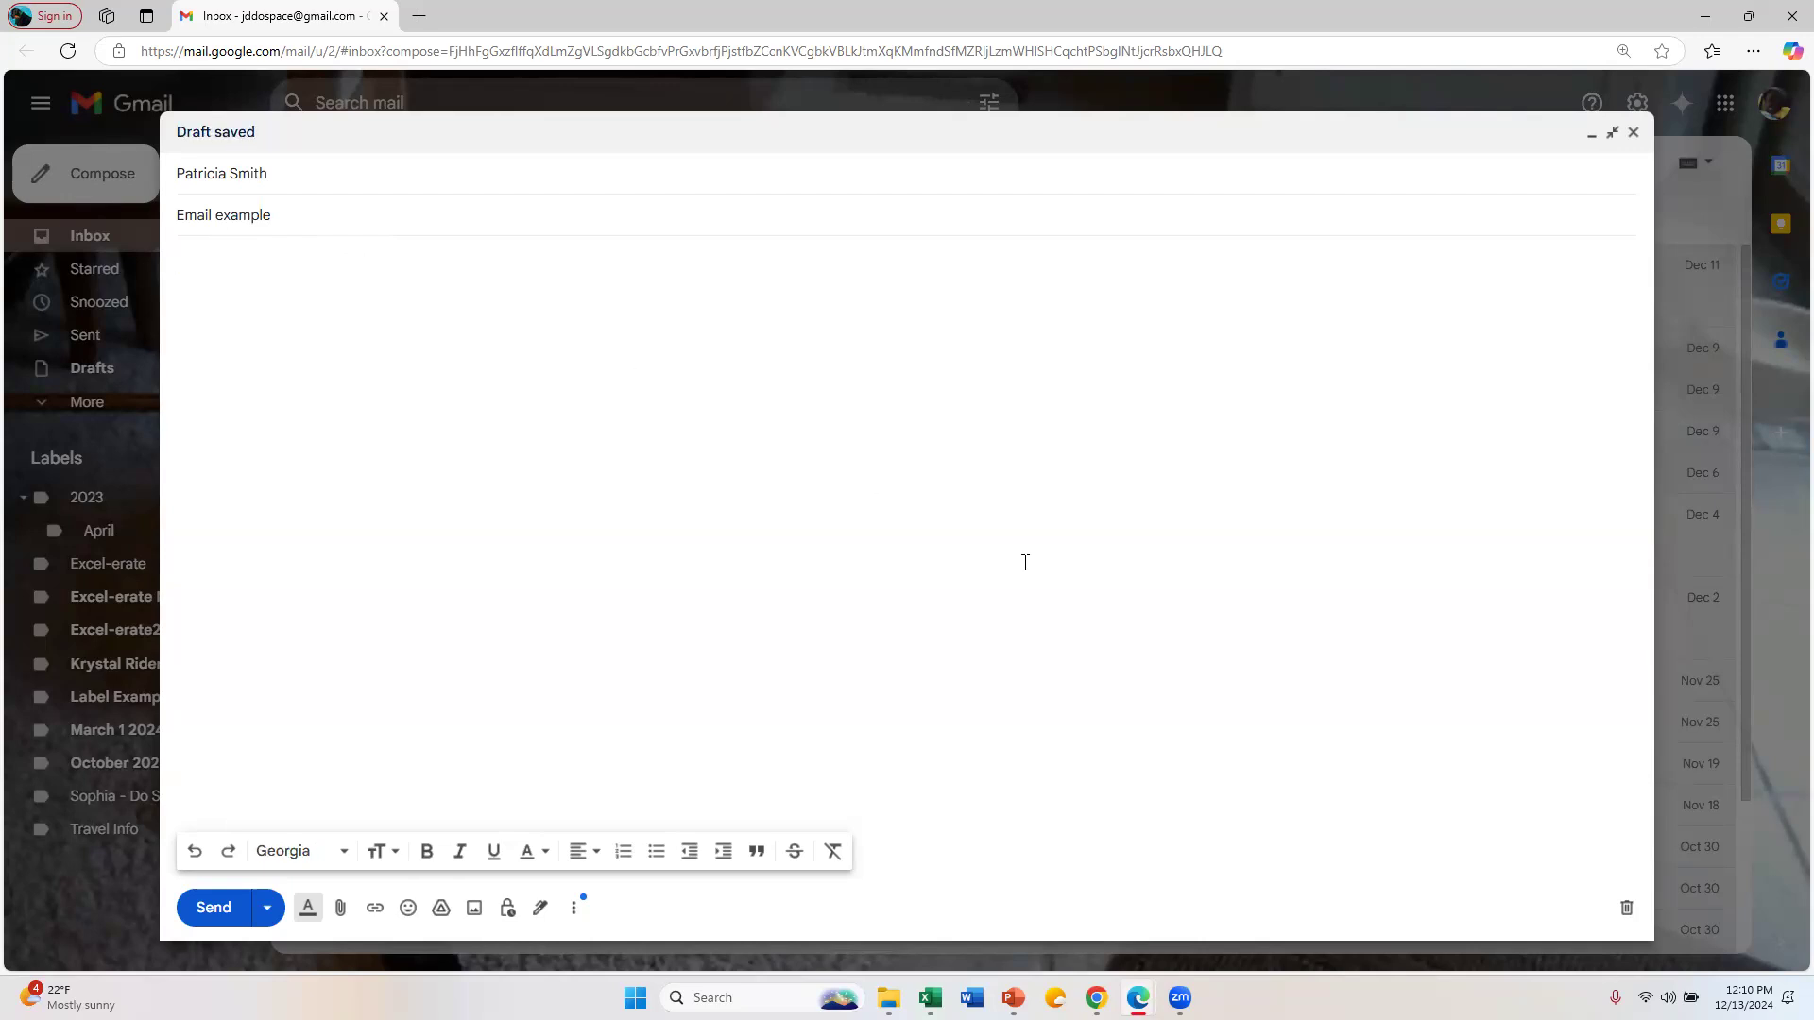
Step: Write a "Hello" greeting with the recipient's first name and the opening sentence "I hope this email finds you well."
type("Hello")
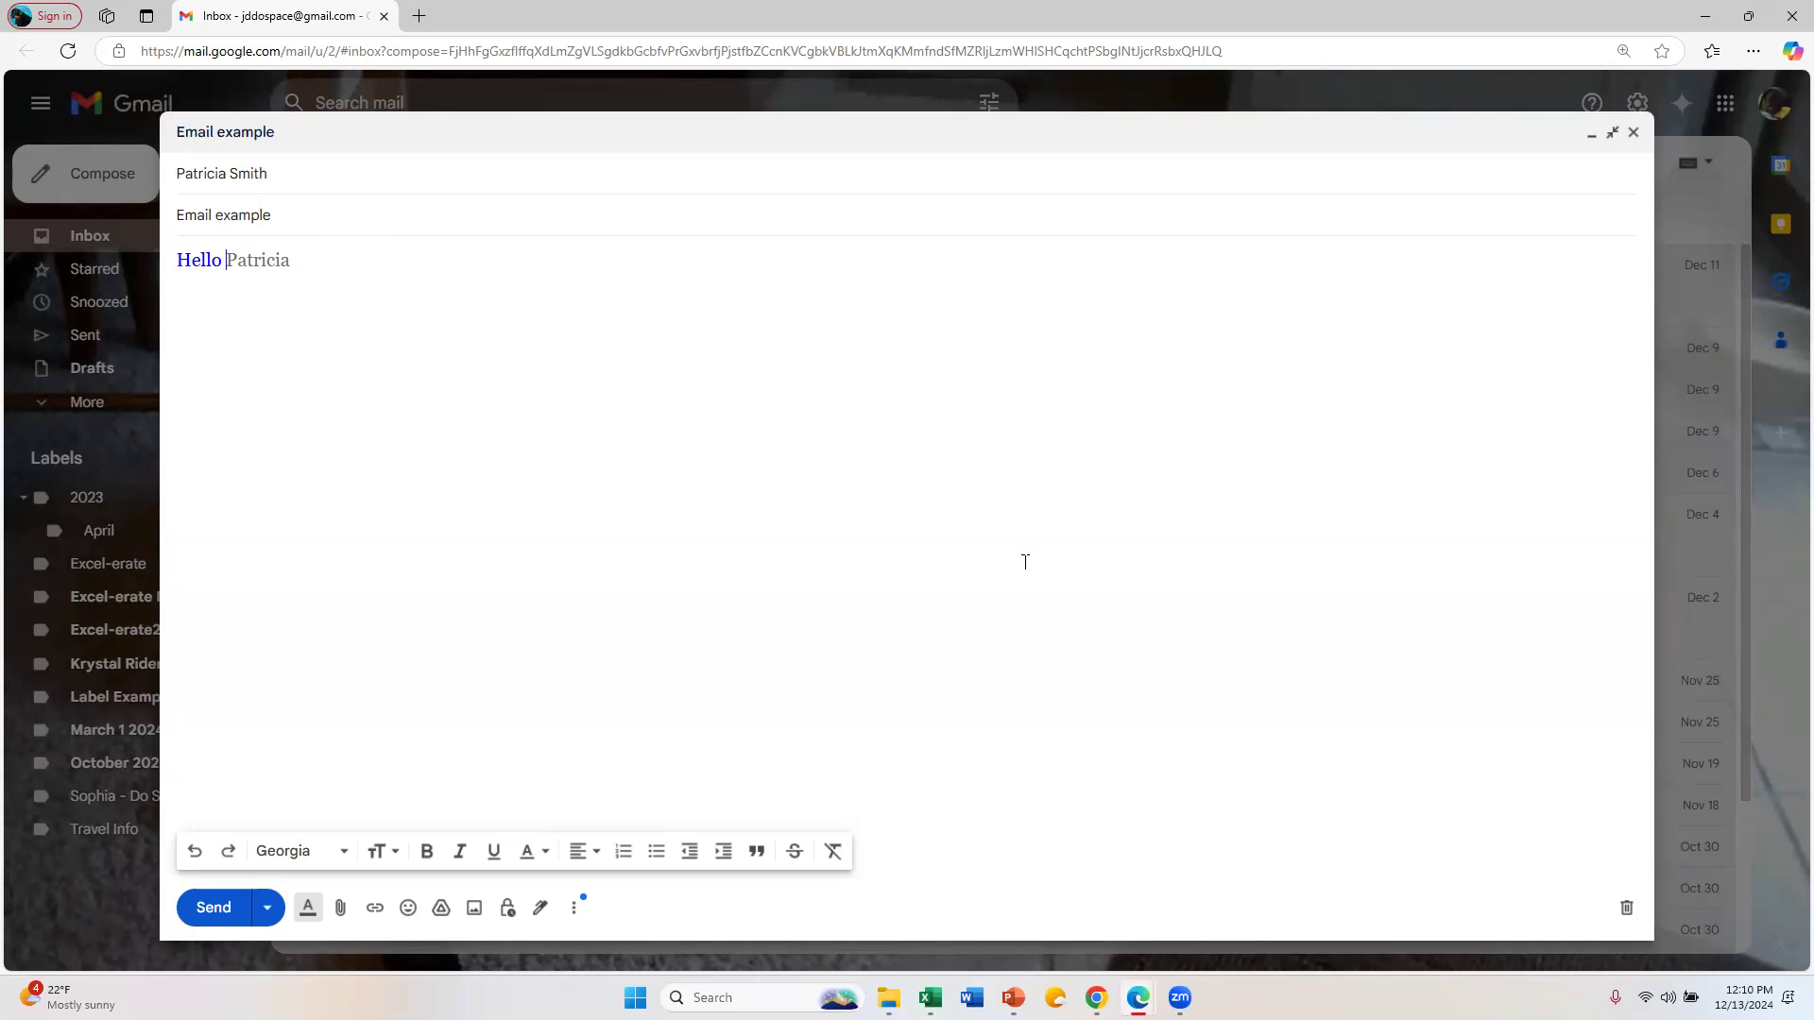
key("Tab")
type("I hope y")
key("BackSpace")
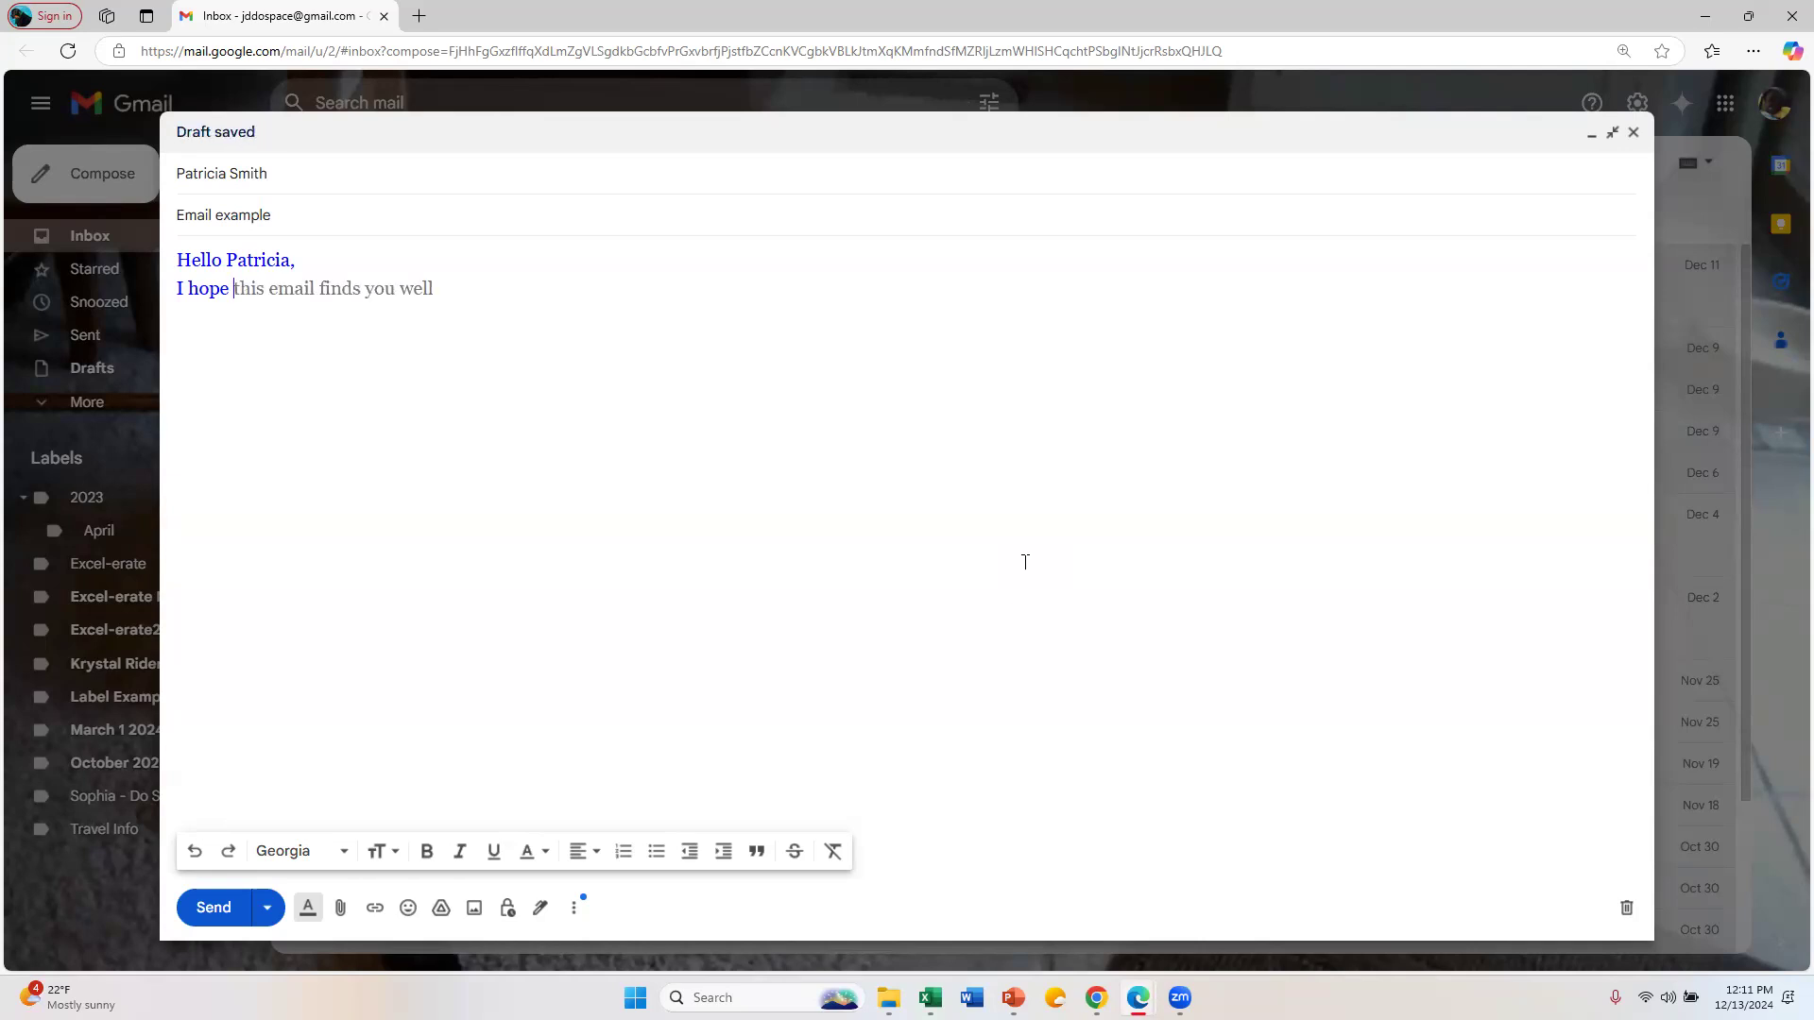
key("Tab")
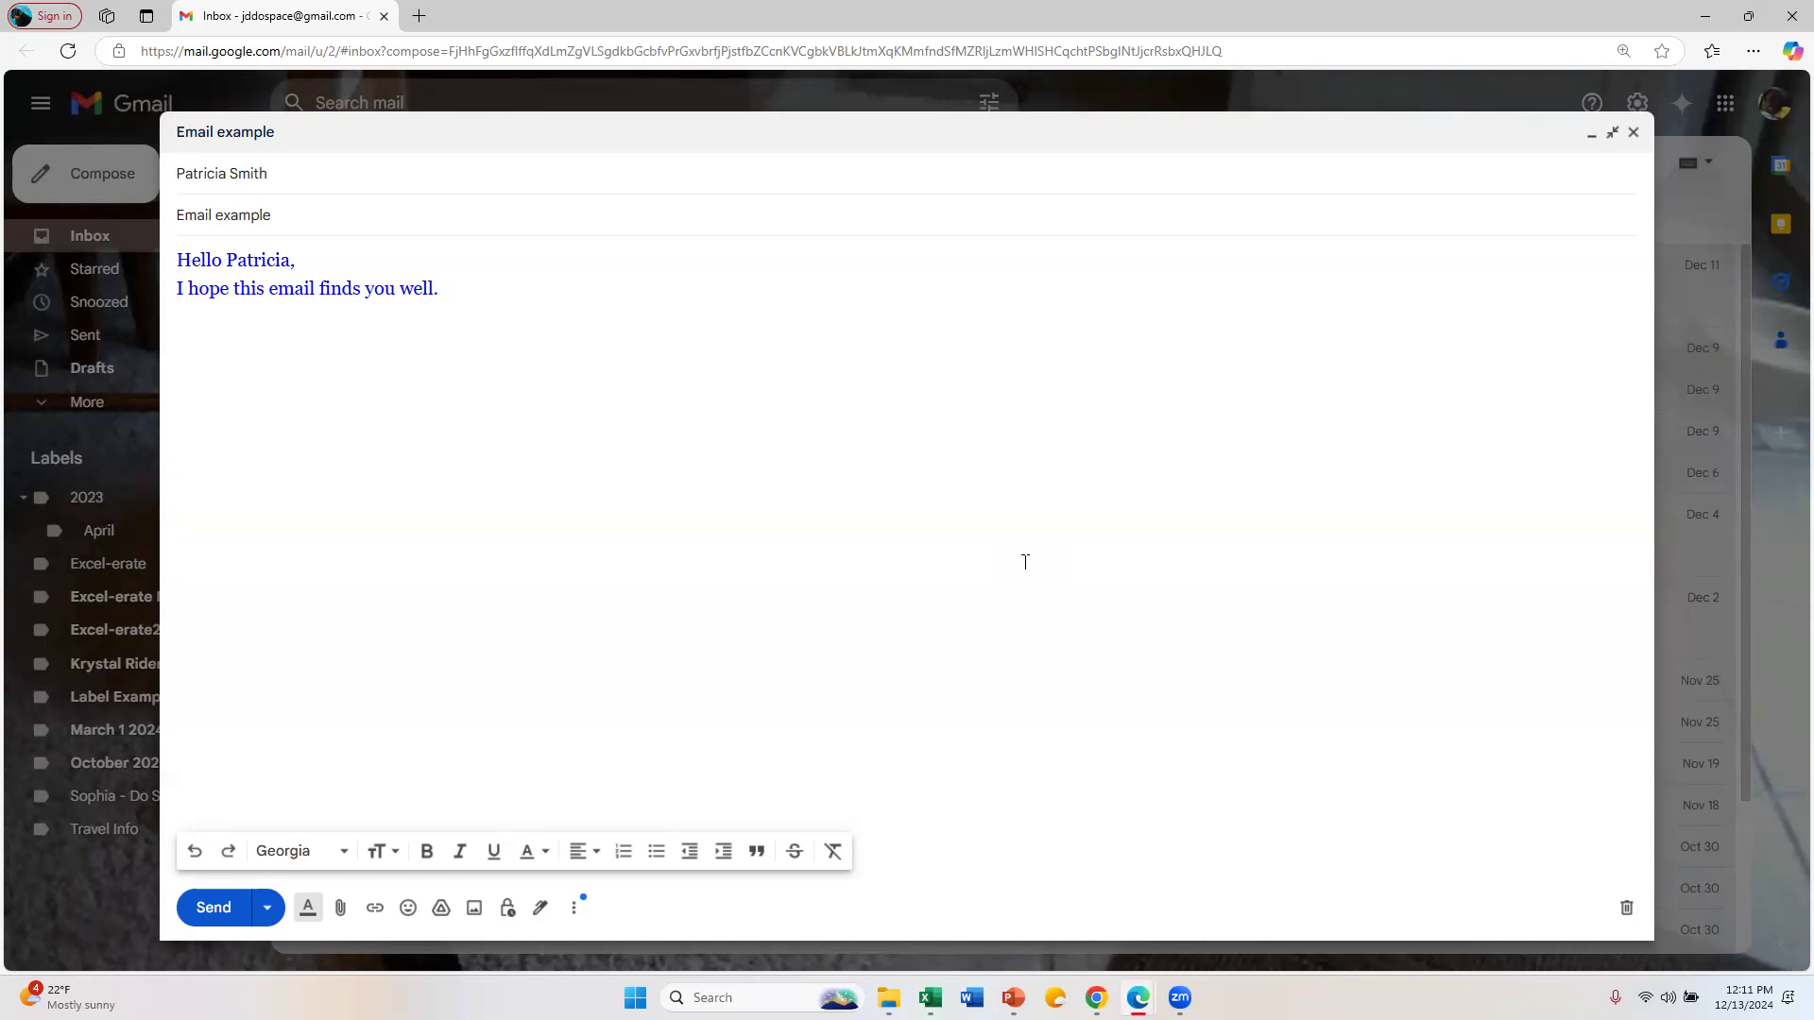
Step: Continue the body with "This is an example of sending an email." and sign with the sender's first name on a new line
type("Thi ")
type("is an exmaple o")
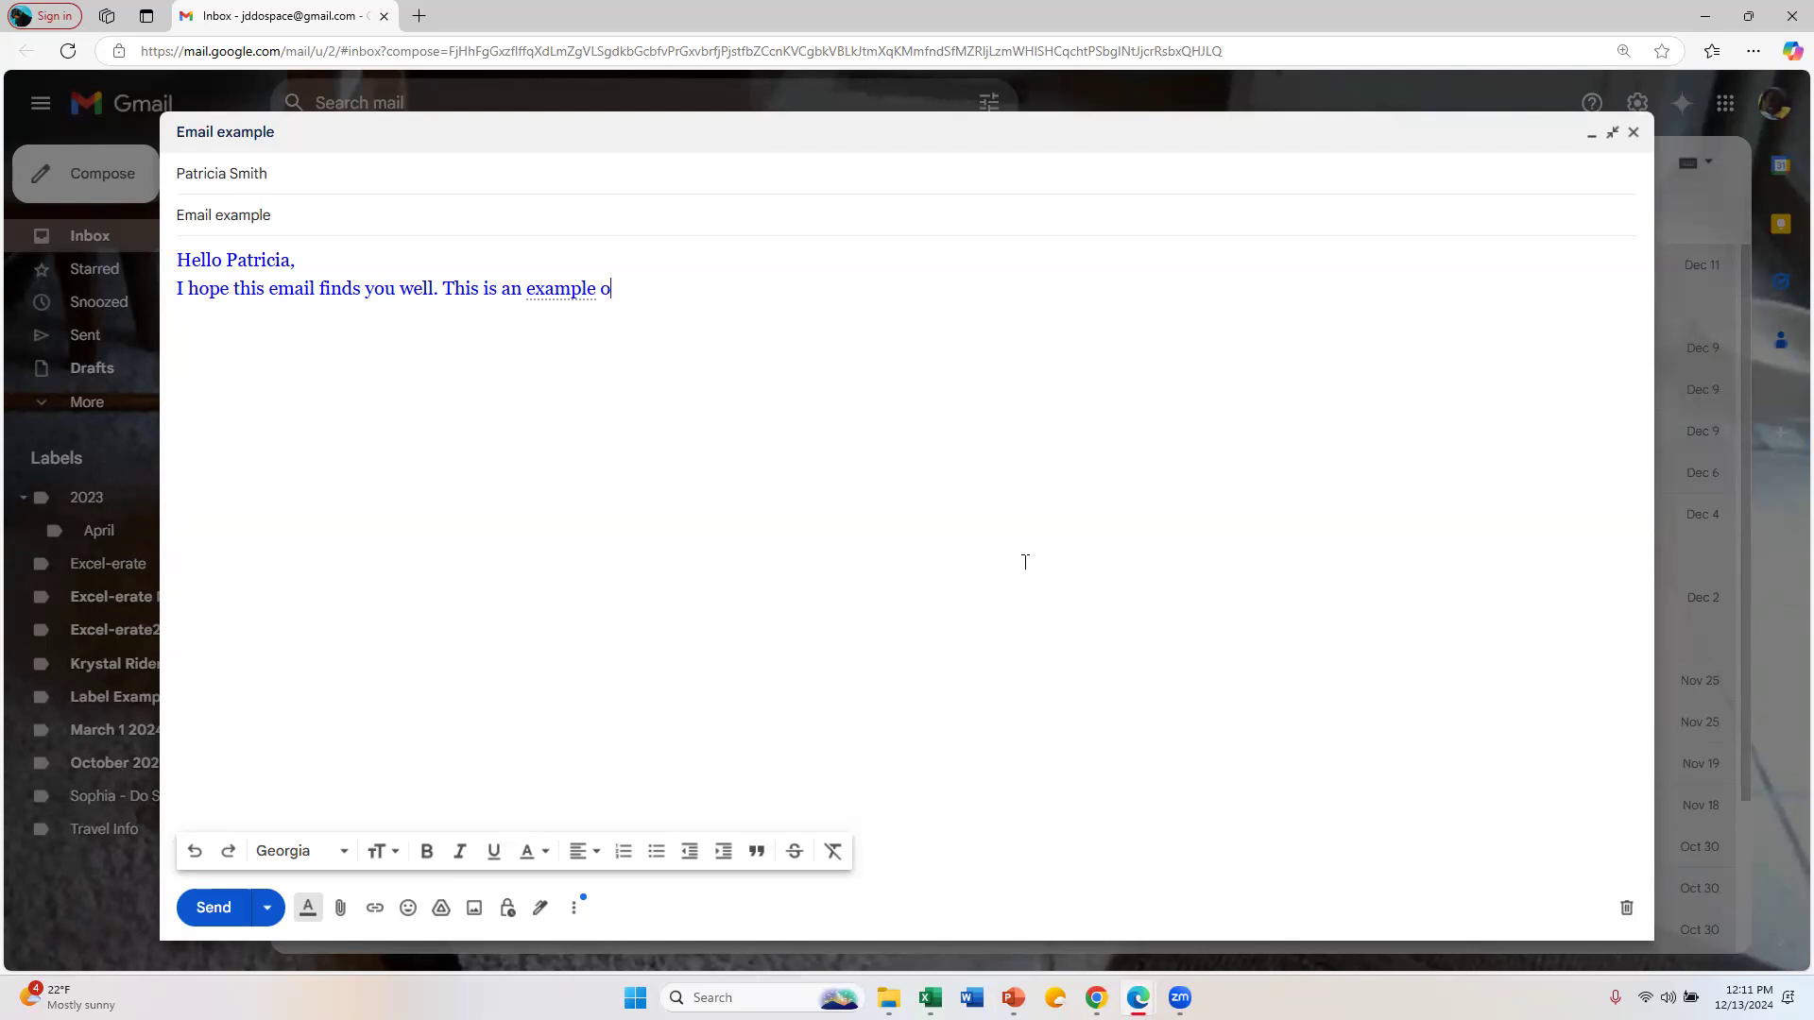
type("f sending an email.")
key("Return")
type("Julie")
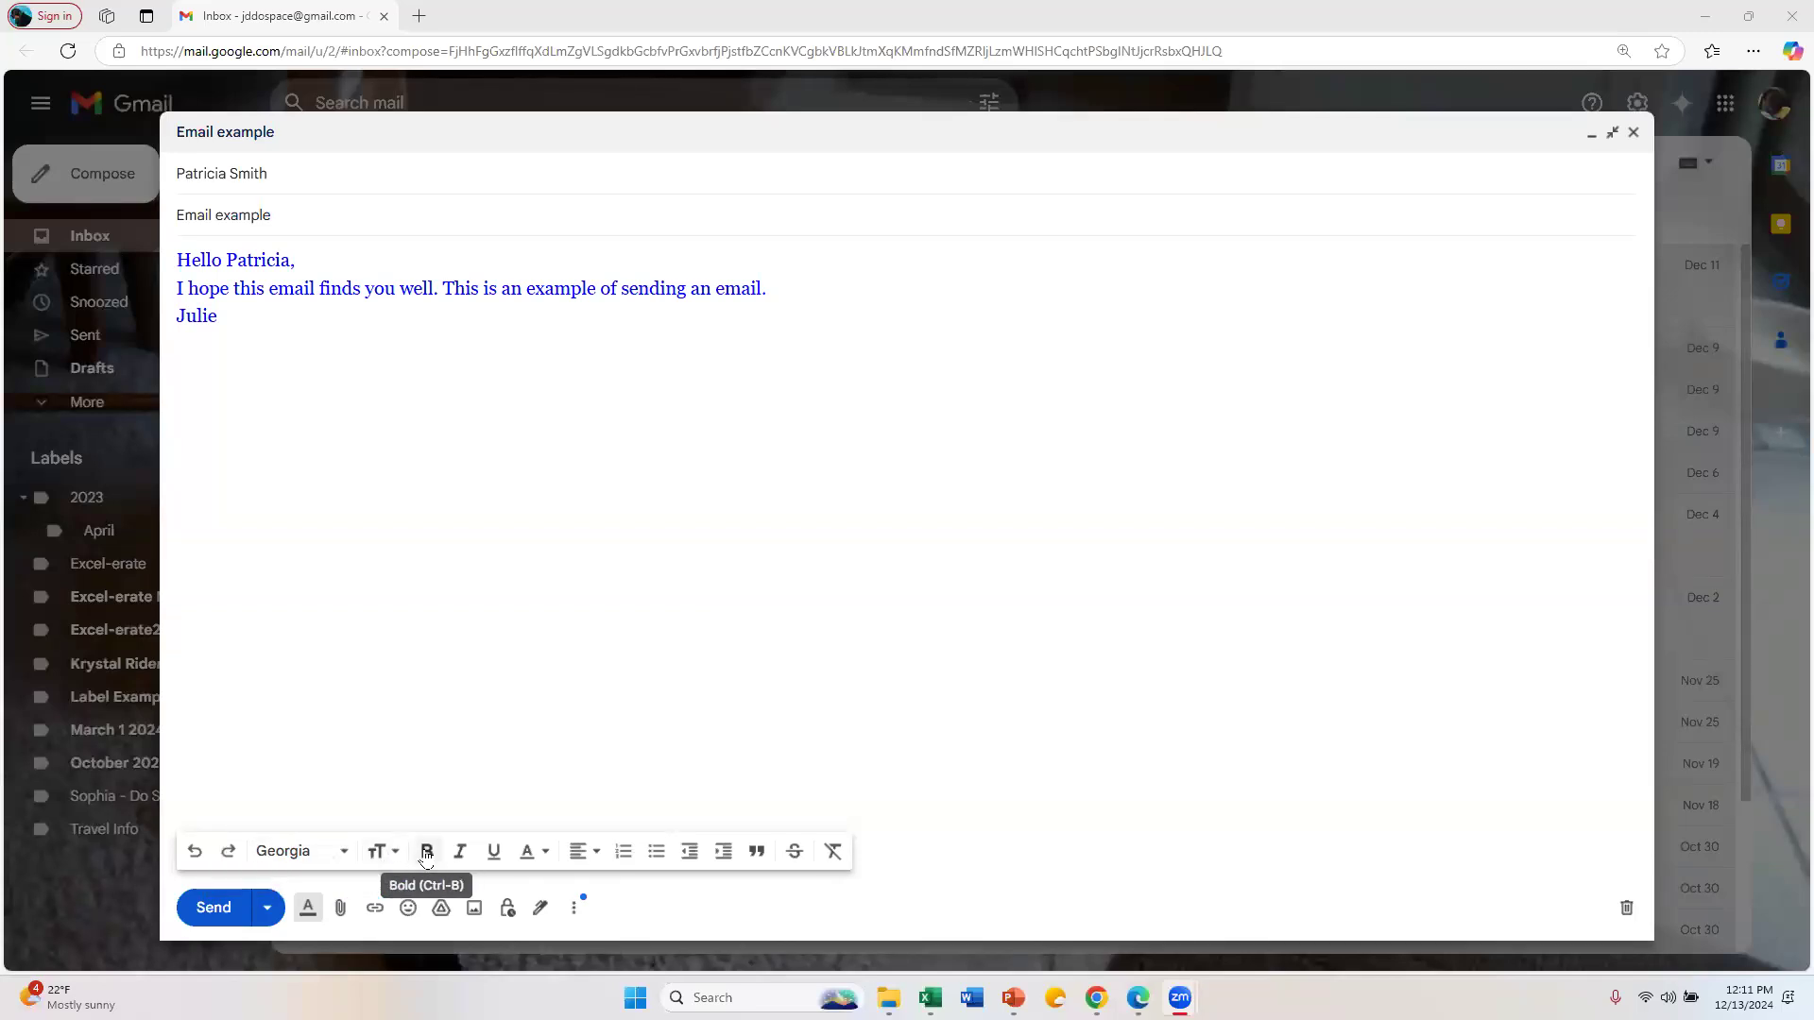
Step: Examine the text color and alignment choices available for the message, leaving the formatting as is
left_click(528, 855)
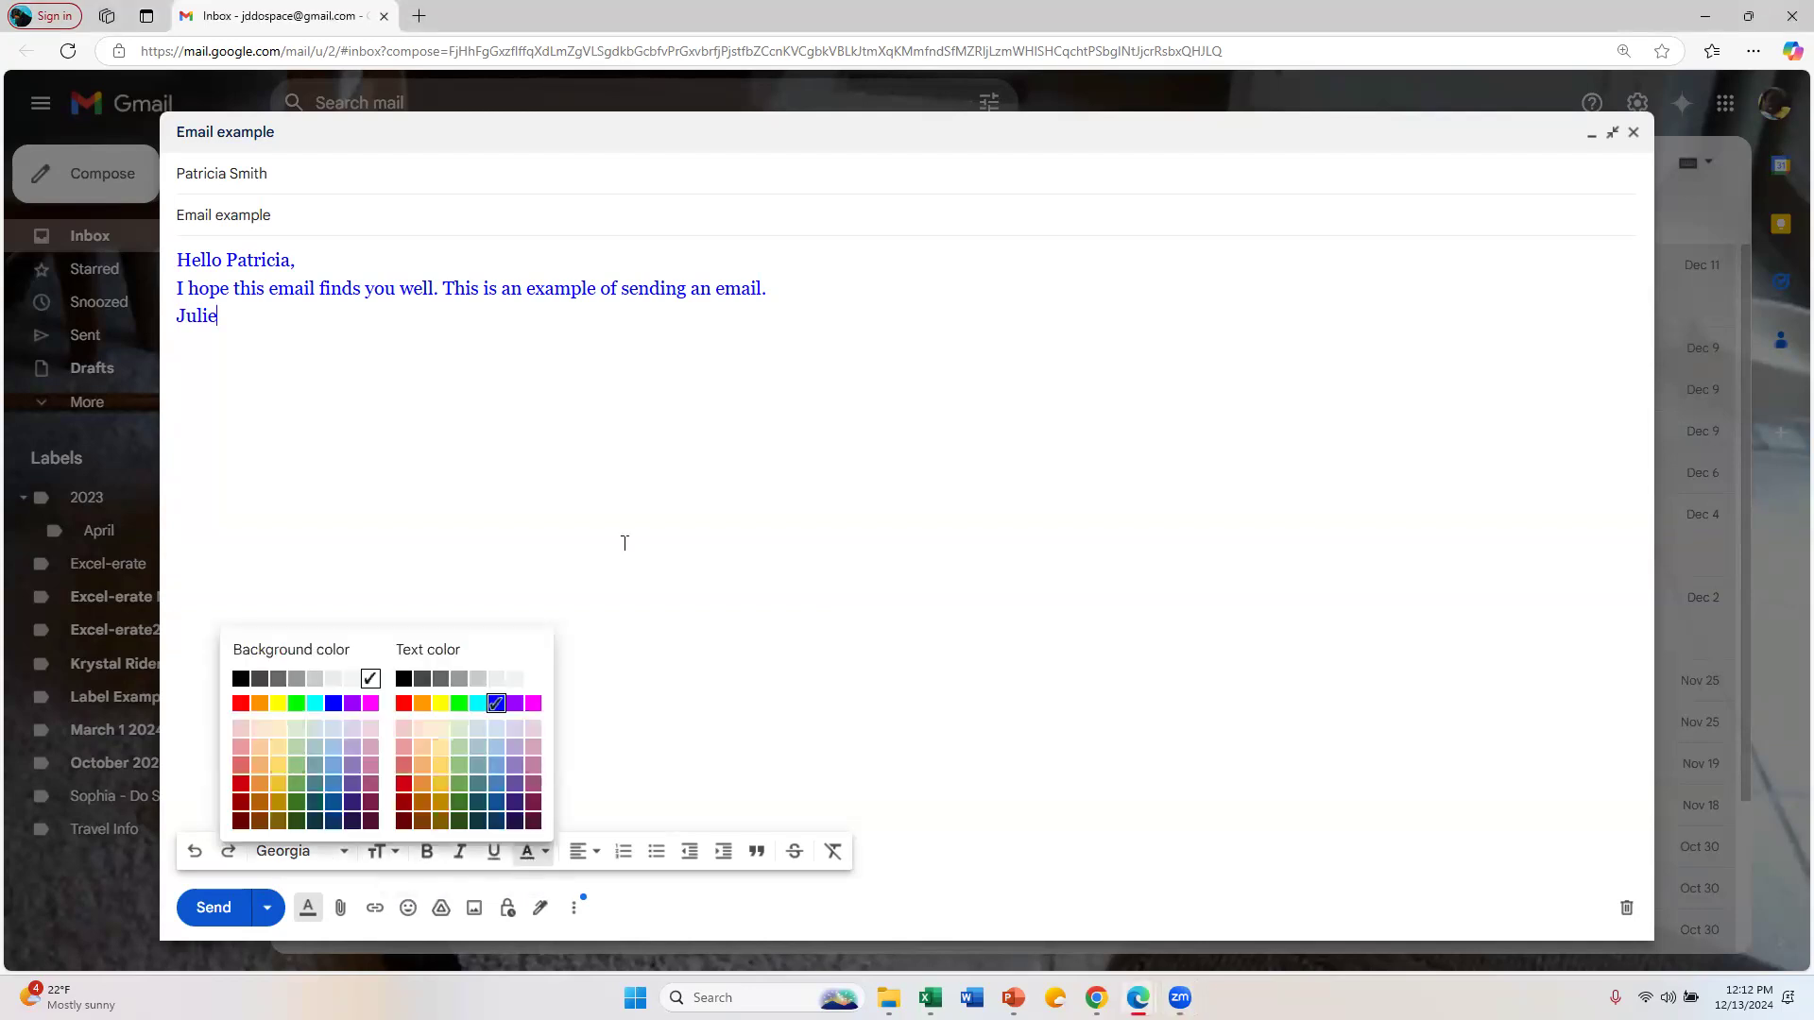
left_click(628, 651)
left_click(597, 855)
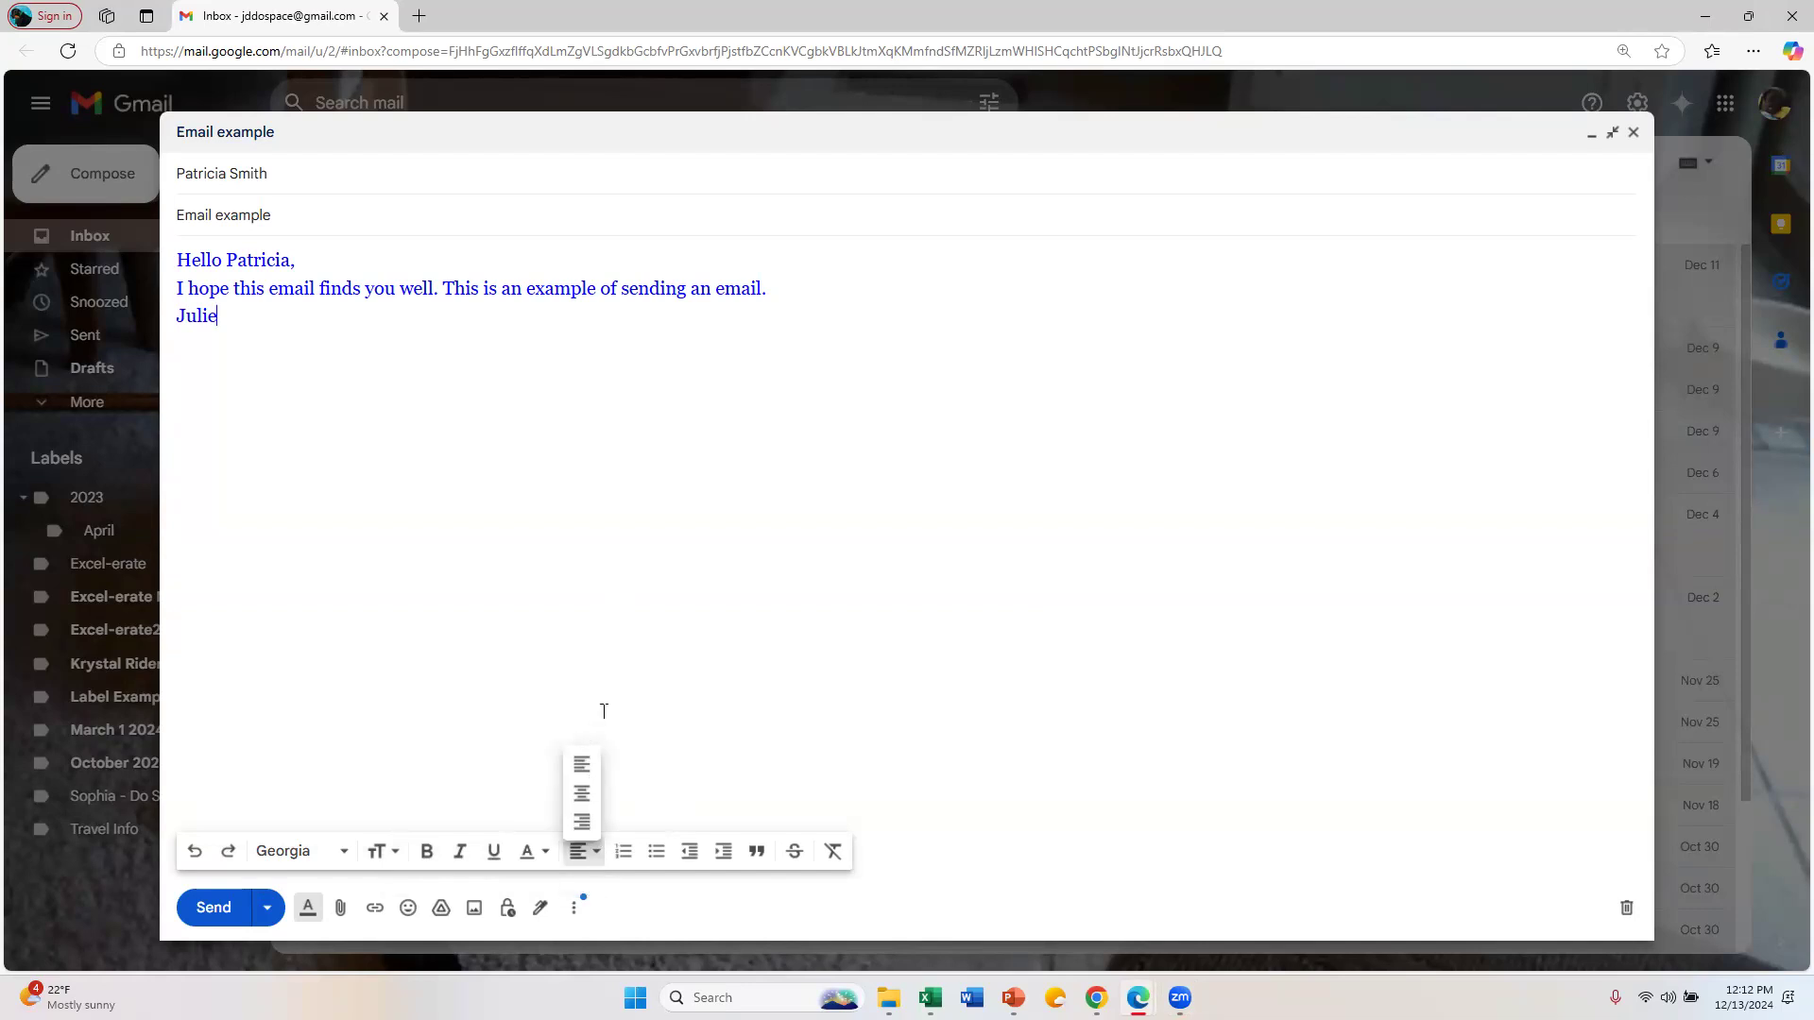
left_click(720, 724)
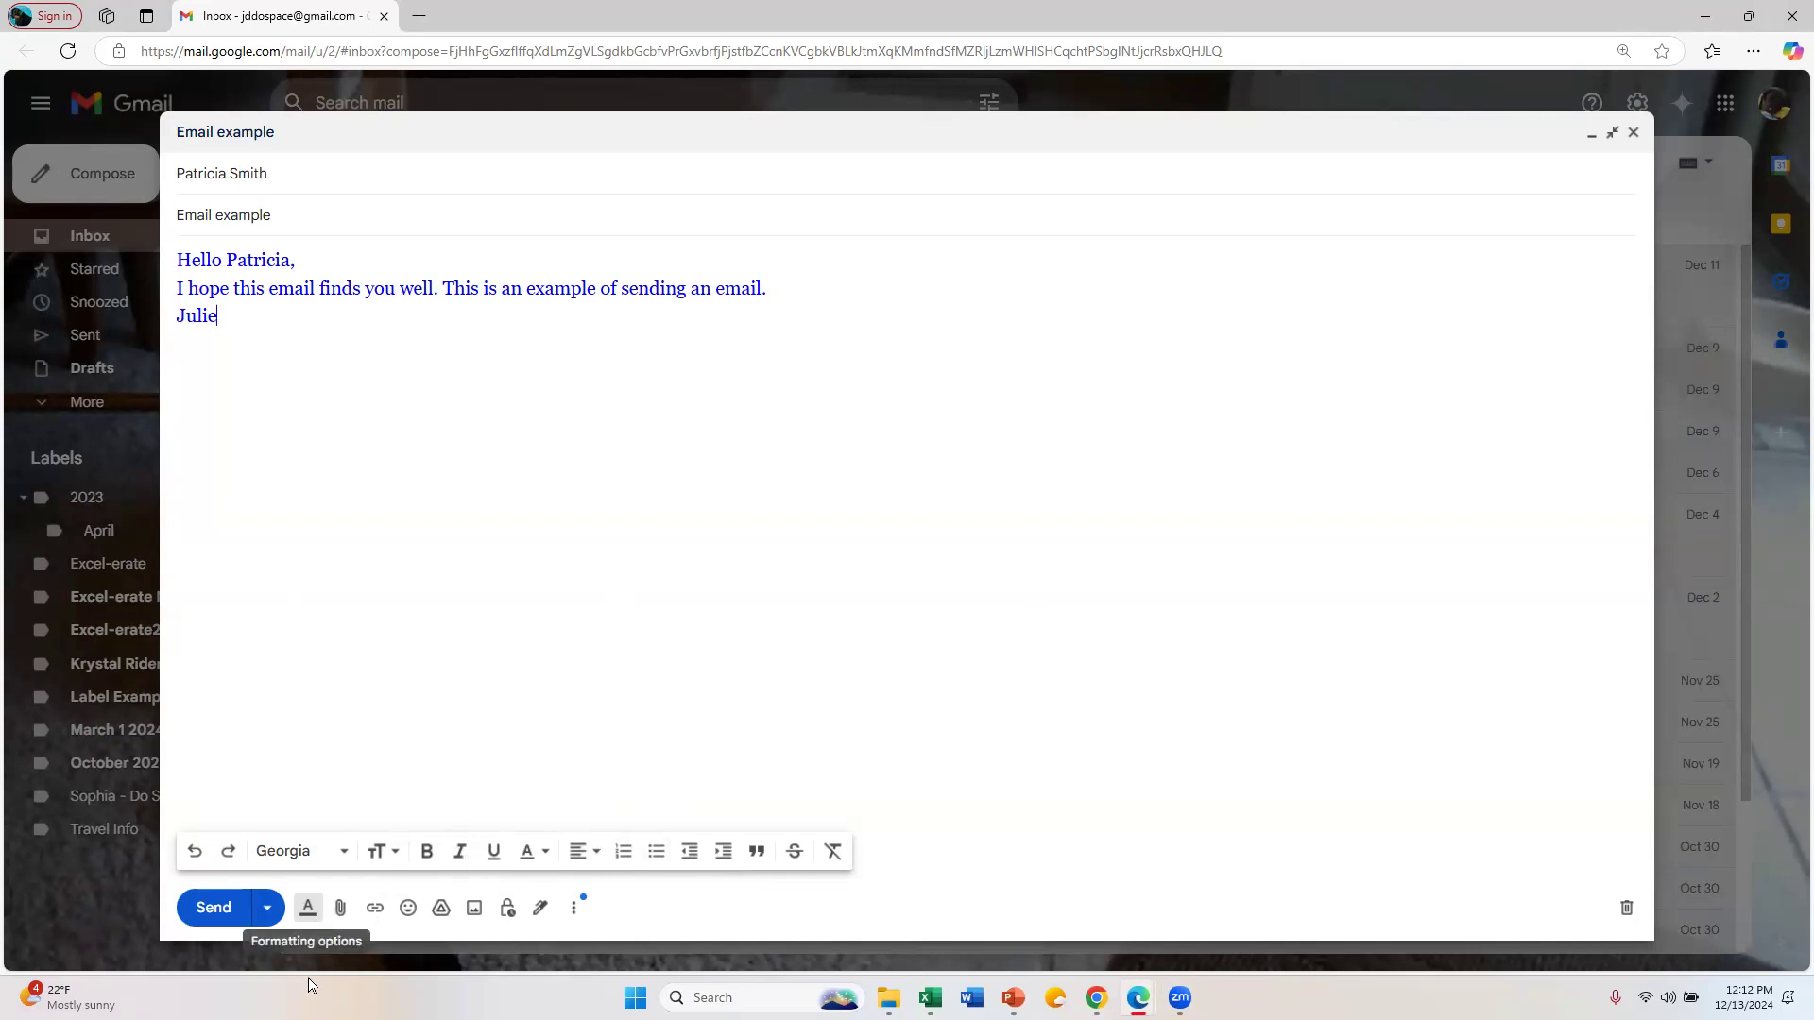
Step: Hide the message's formatting options and send the email
left_click(309, 909)
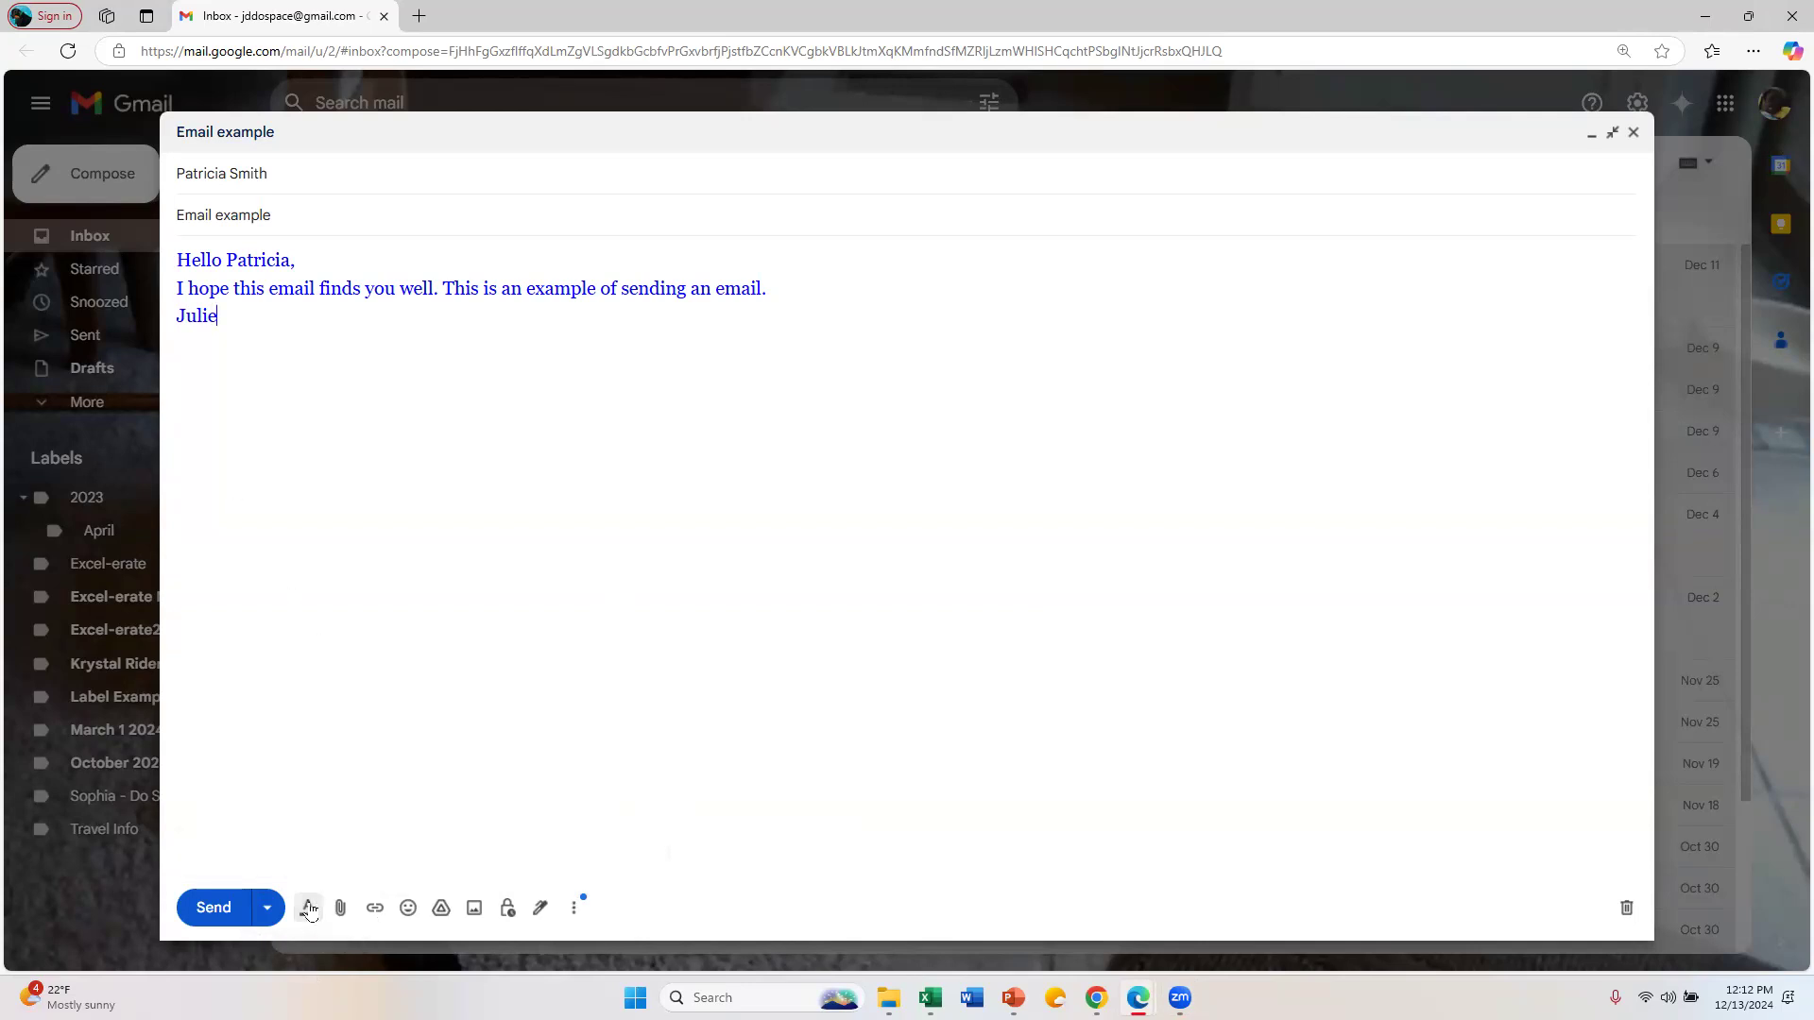
left_click(309, 909)
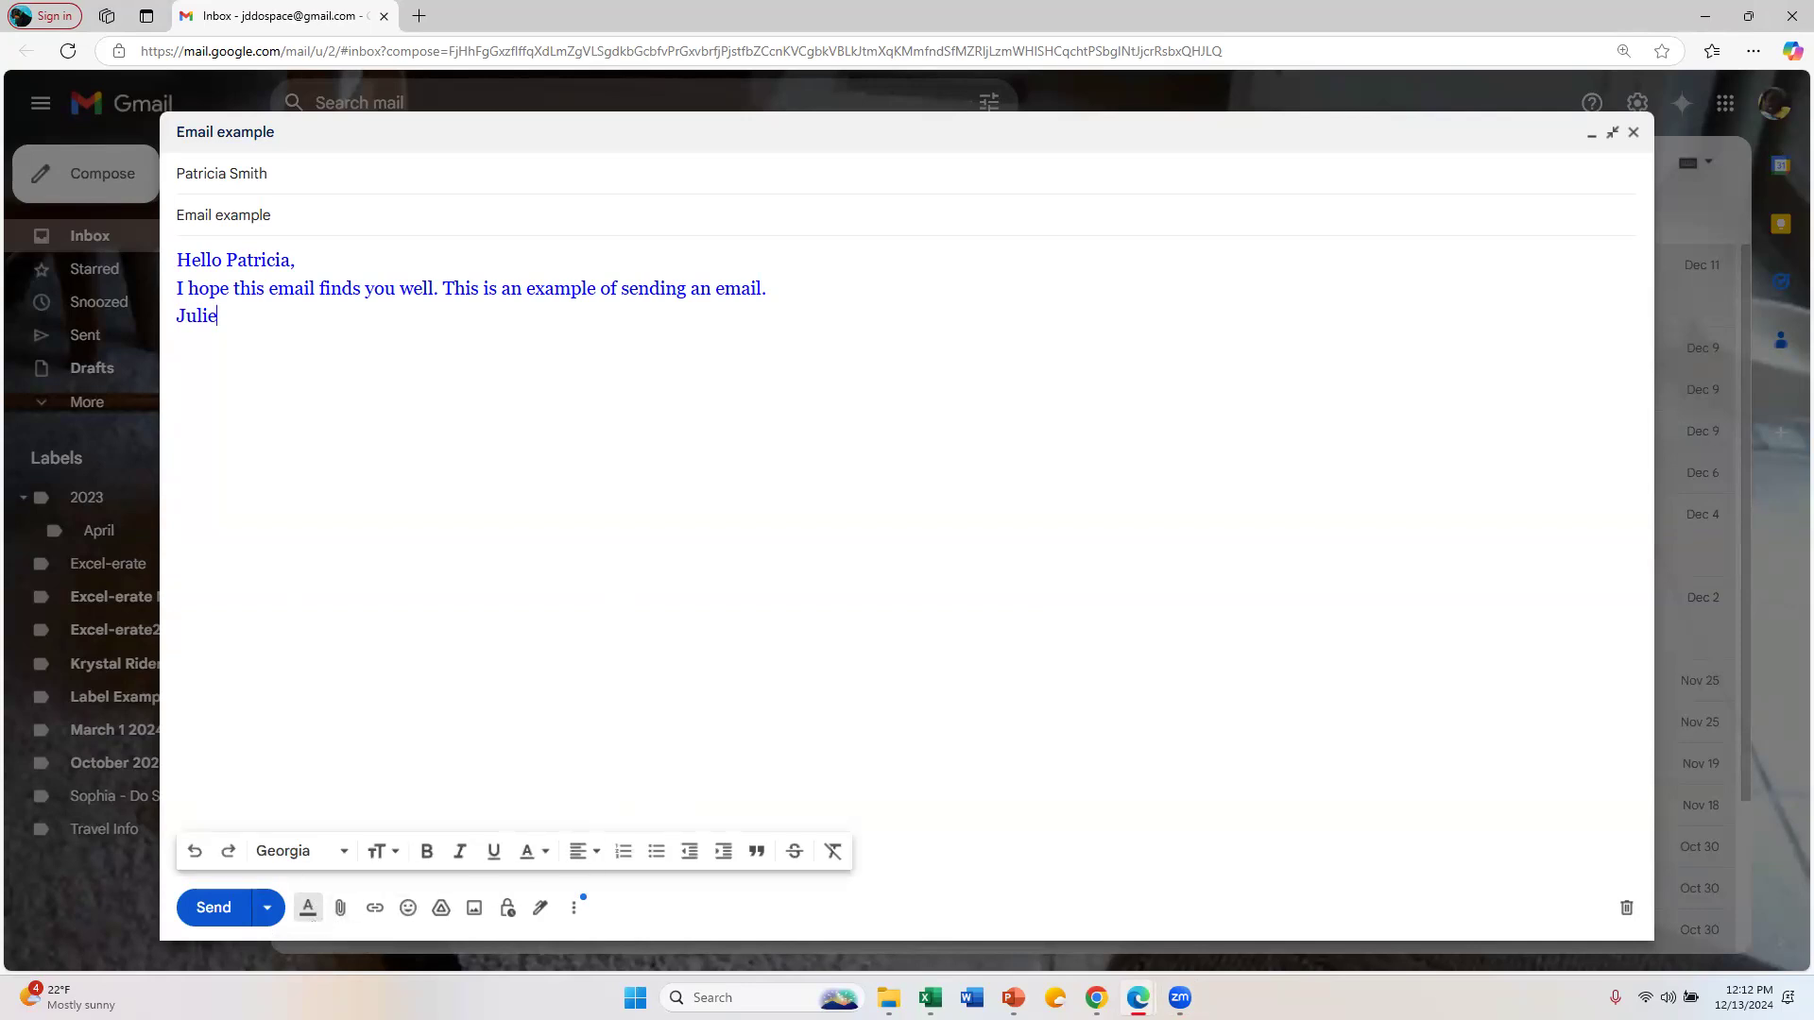
left_click(308, 908)
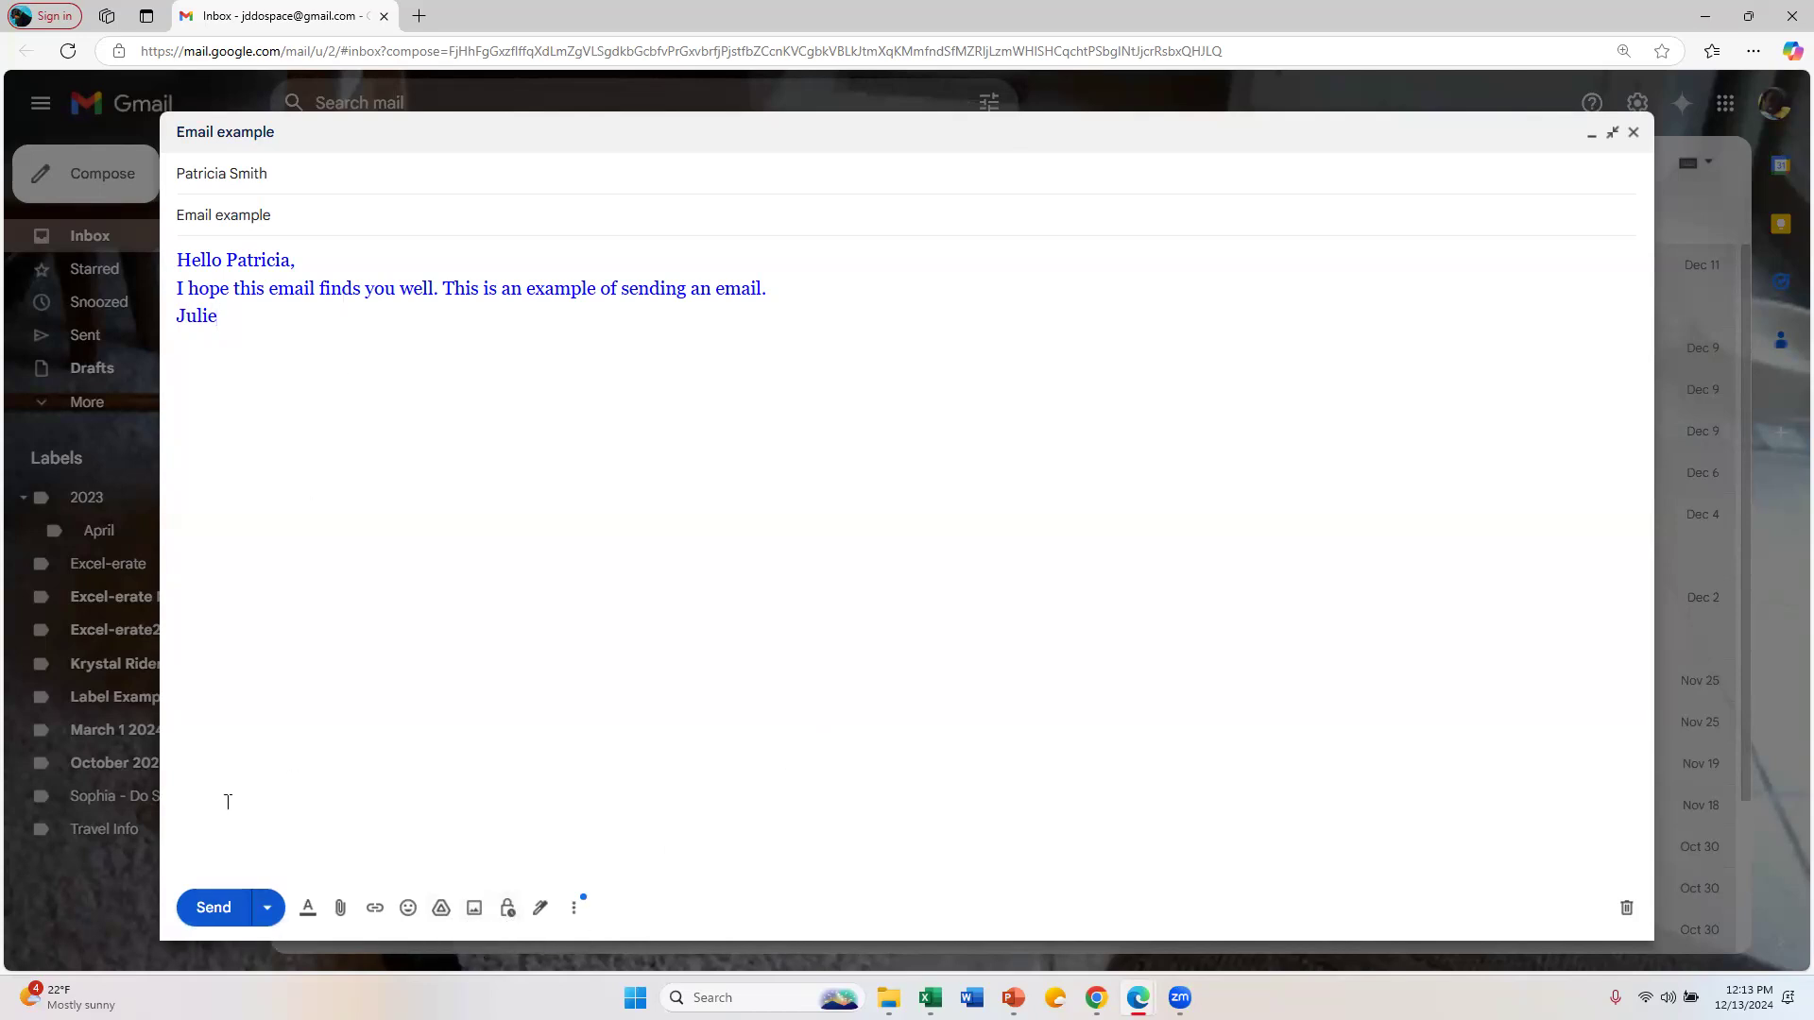
left_click(213, 907)
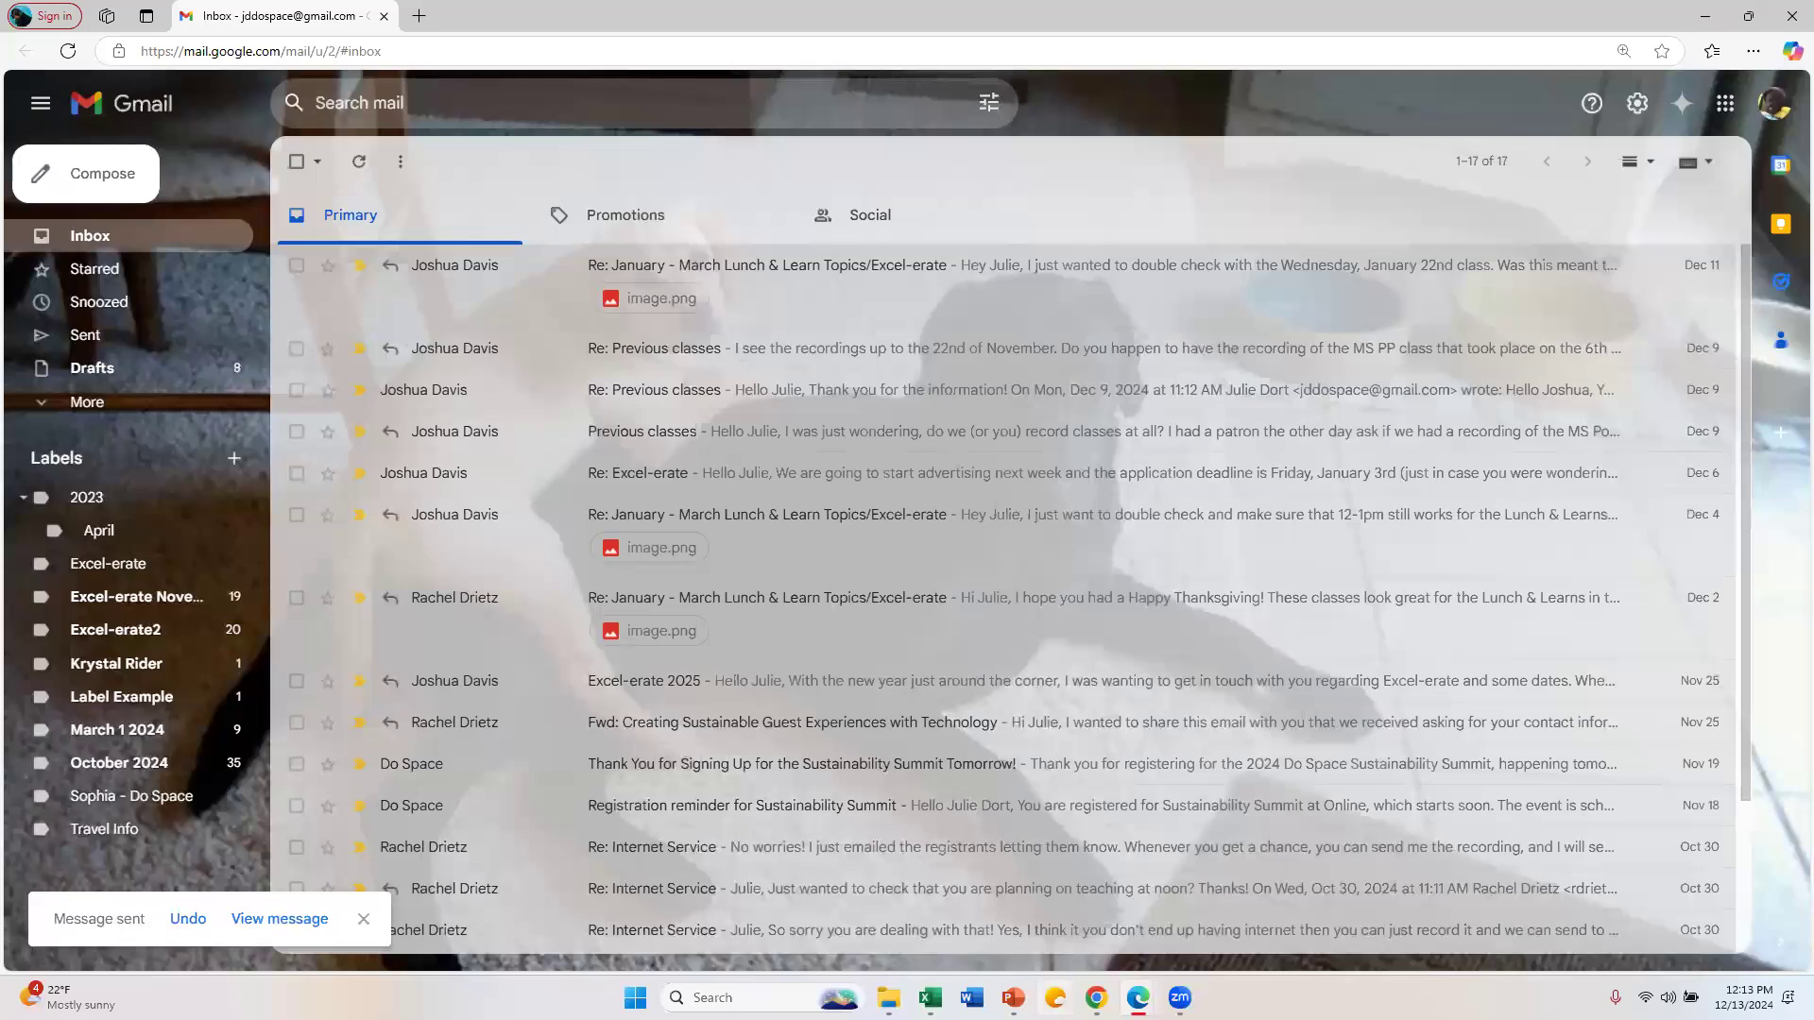
Step: Start another new email addressed to the same suggested contact matching "psp"
left_click(102, 180)
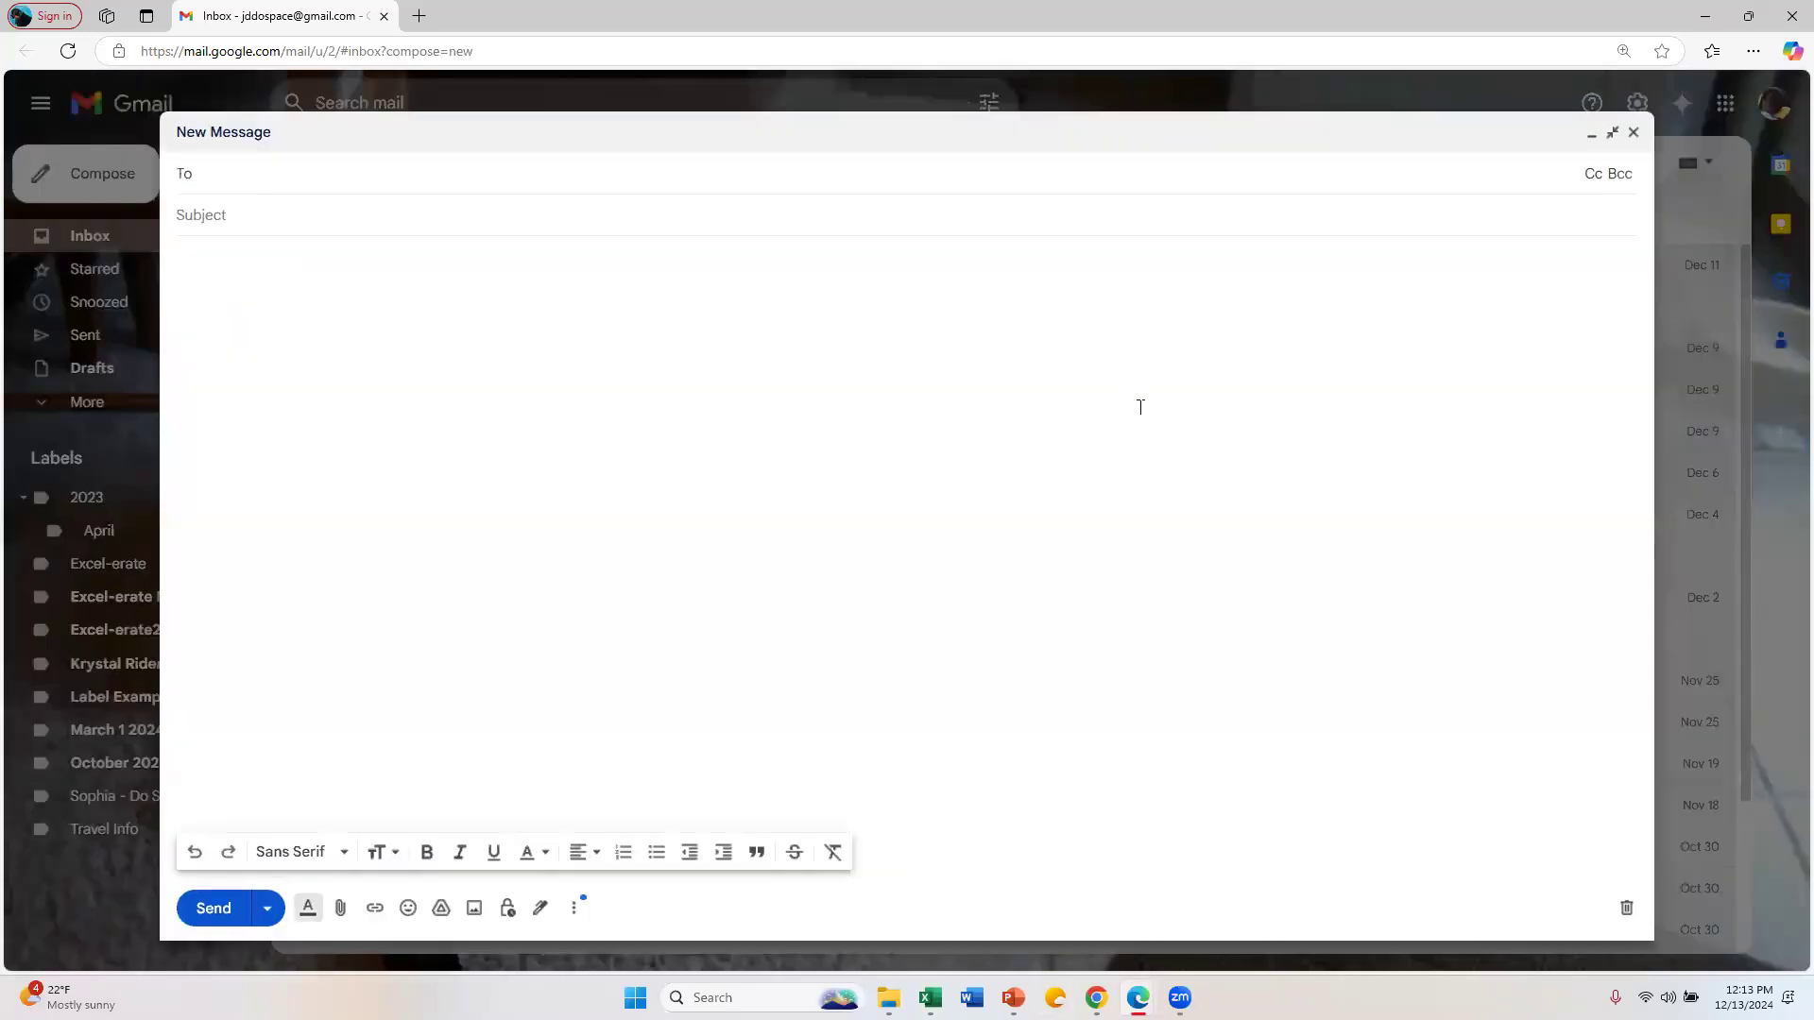
type("psp")
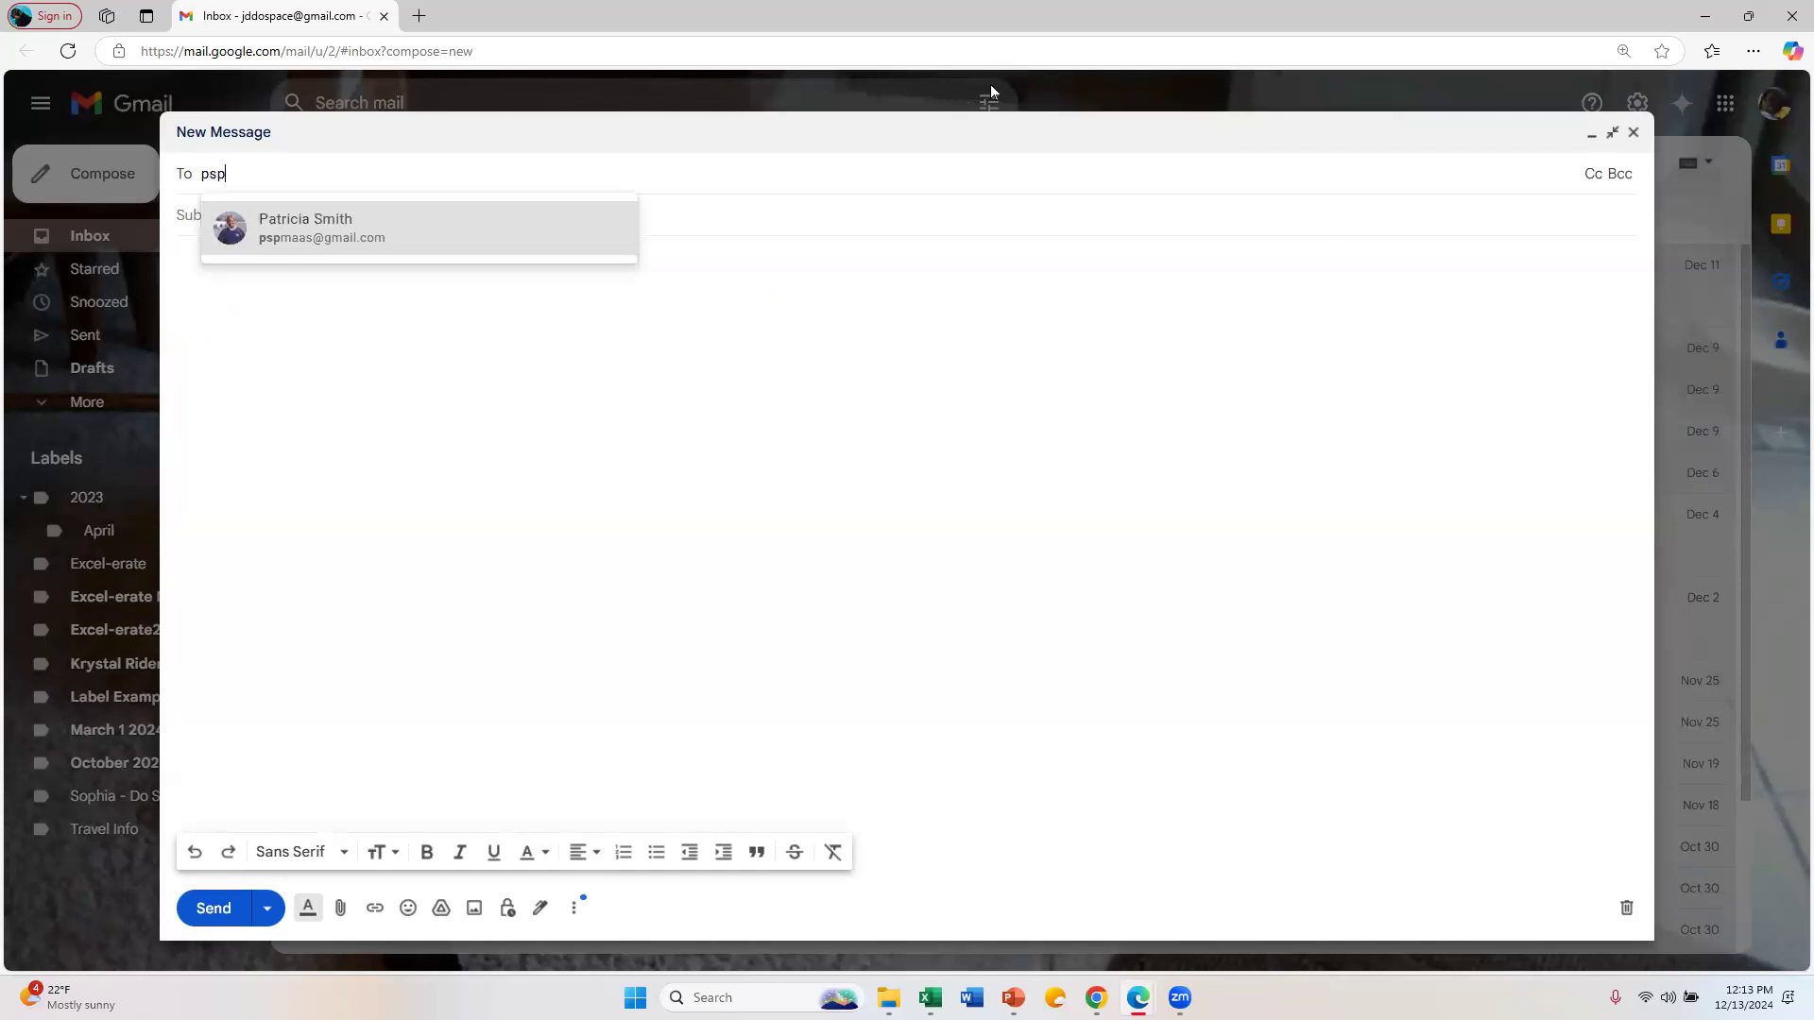
left_click(317, 236)
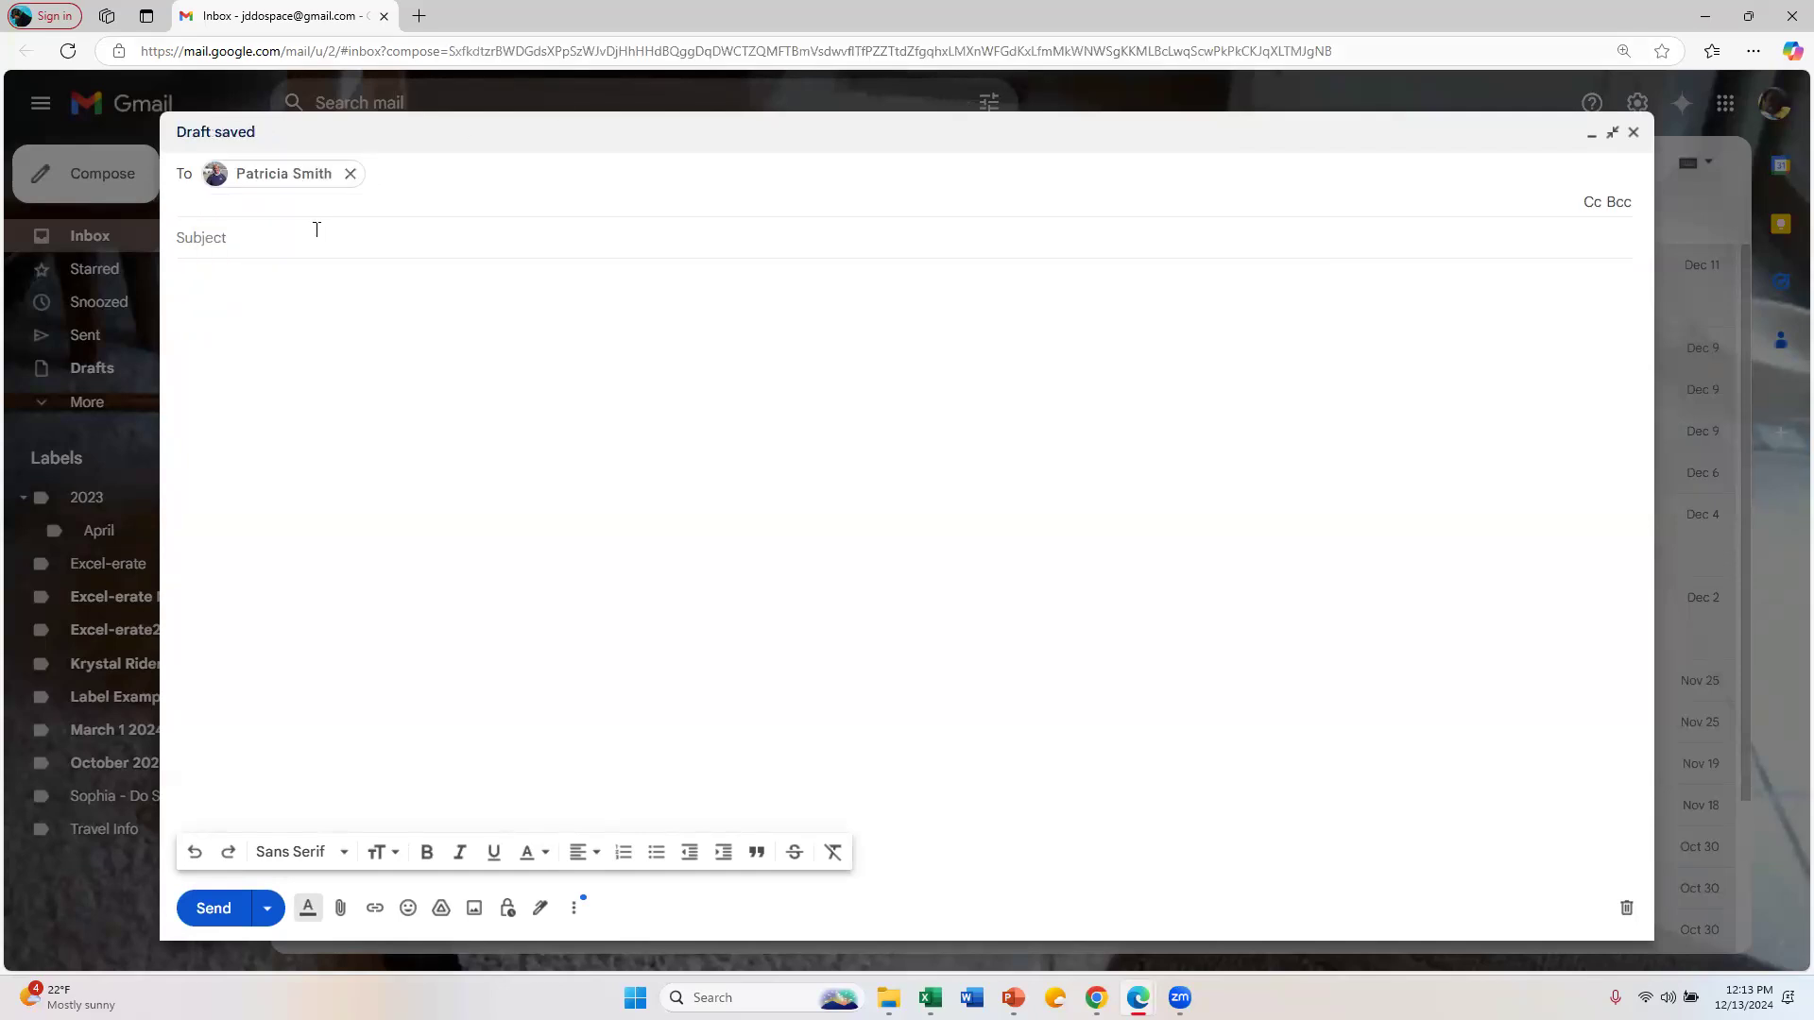
Step: Give the email the subject "Attachments" and begin the body with a "Hello" greeting to the recipient by first name
left_click(409, 219)
type("A")
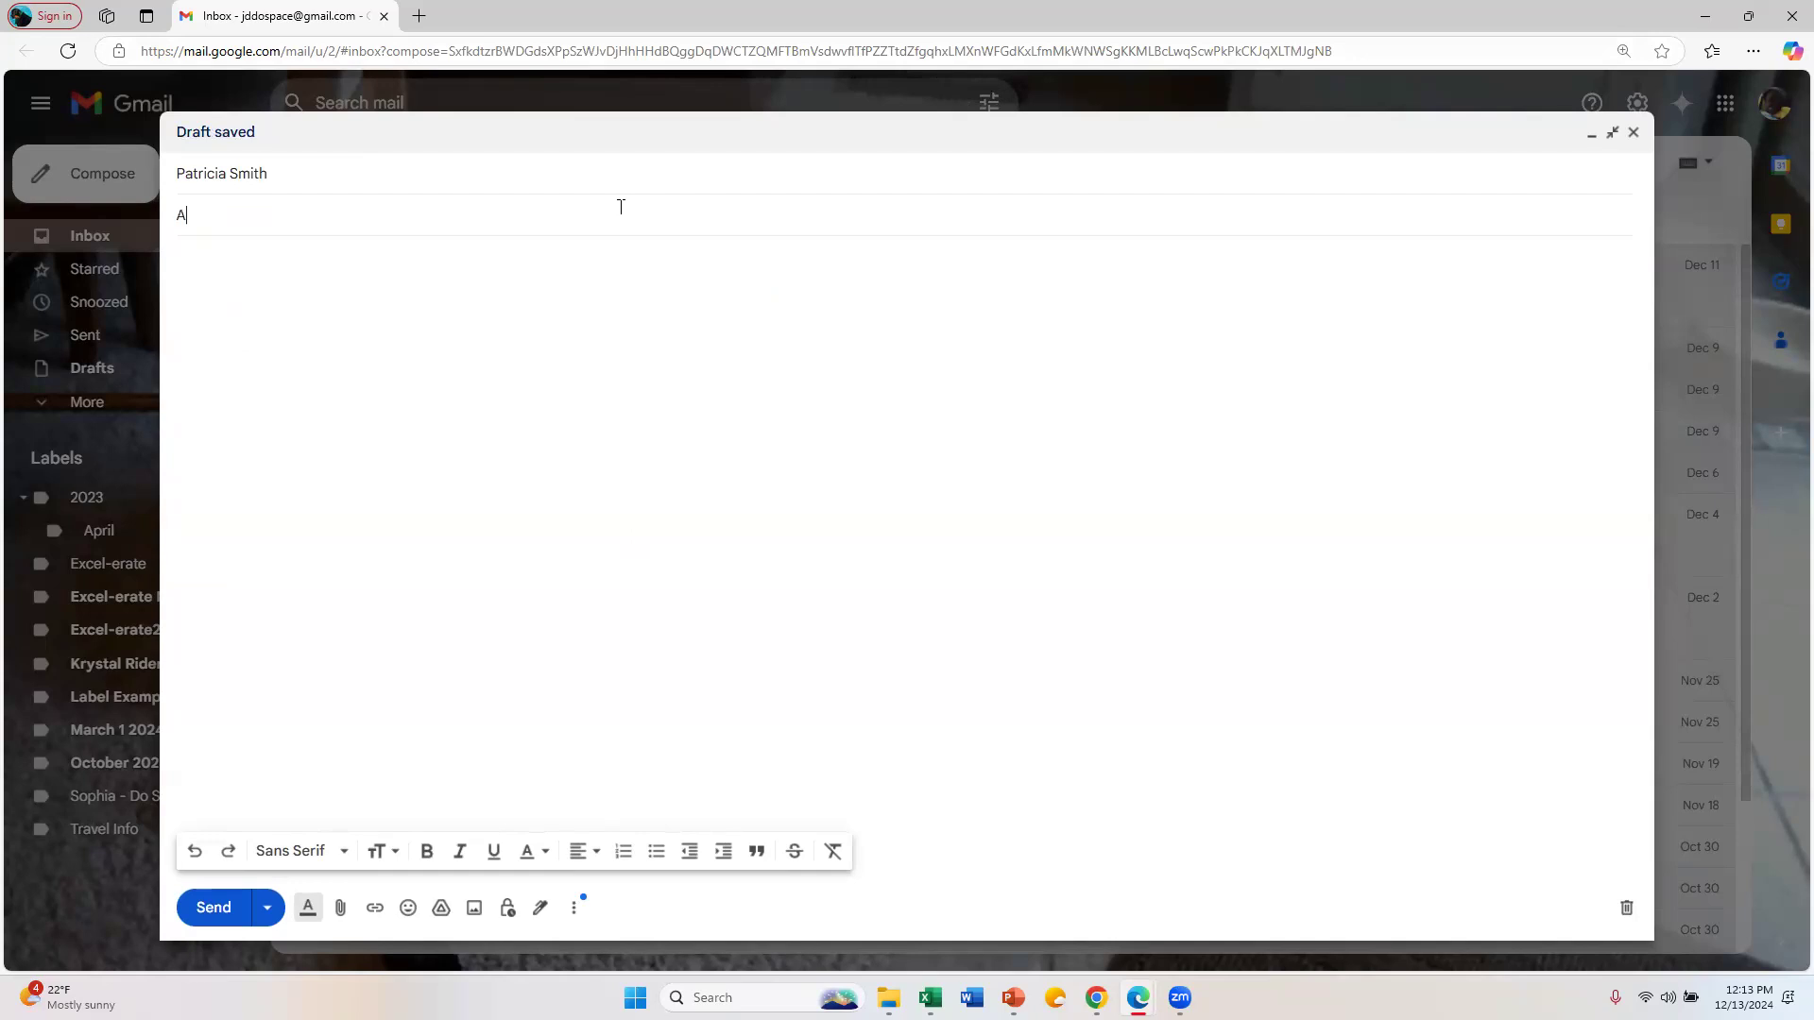
type("ttachments")
type("Hello Patricia")
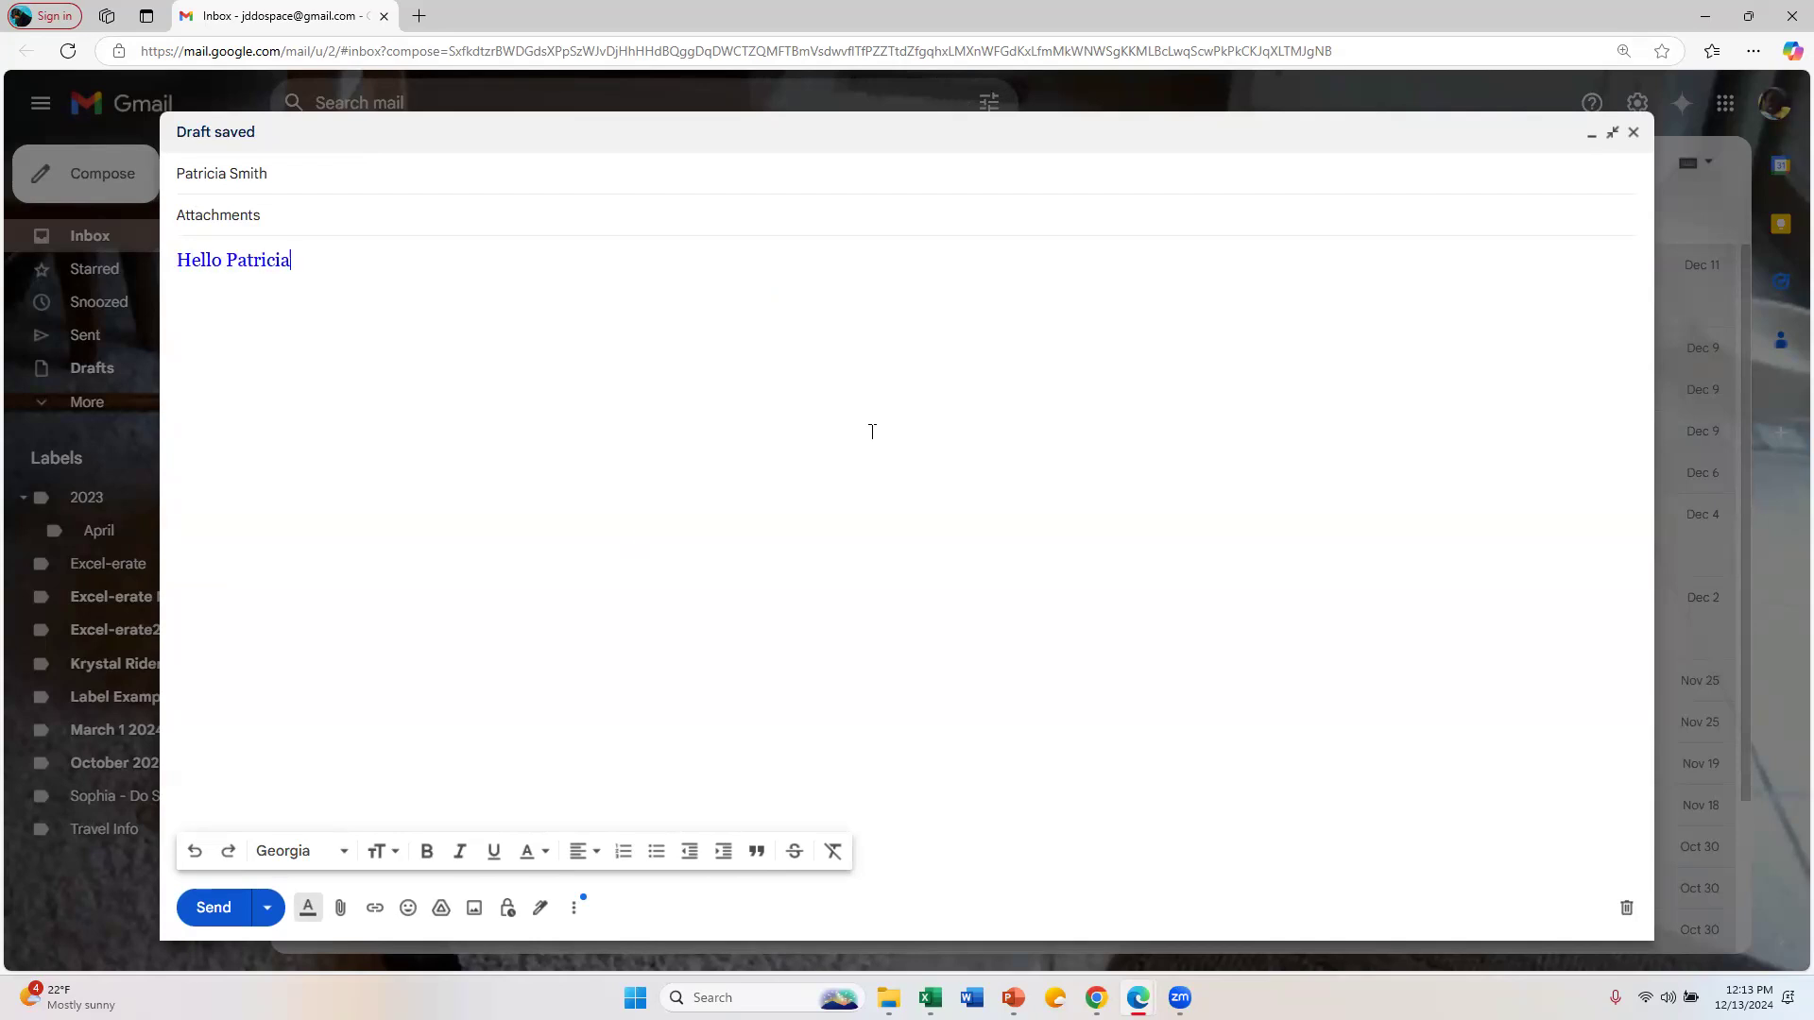
type(",")
key("Return")
Step: Write "Here is a picture of Brooklyn." in the body and close with "Best Regards," and the sender's first name on separate lines
type("Her")
type("e an")
key("BackSpace")
type("re")
key("BackSpace")
key("BackSpace")
key("BackSpace")
key("BackSpace")
type("is a pict")
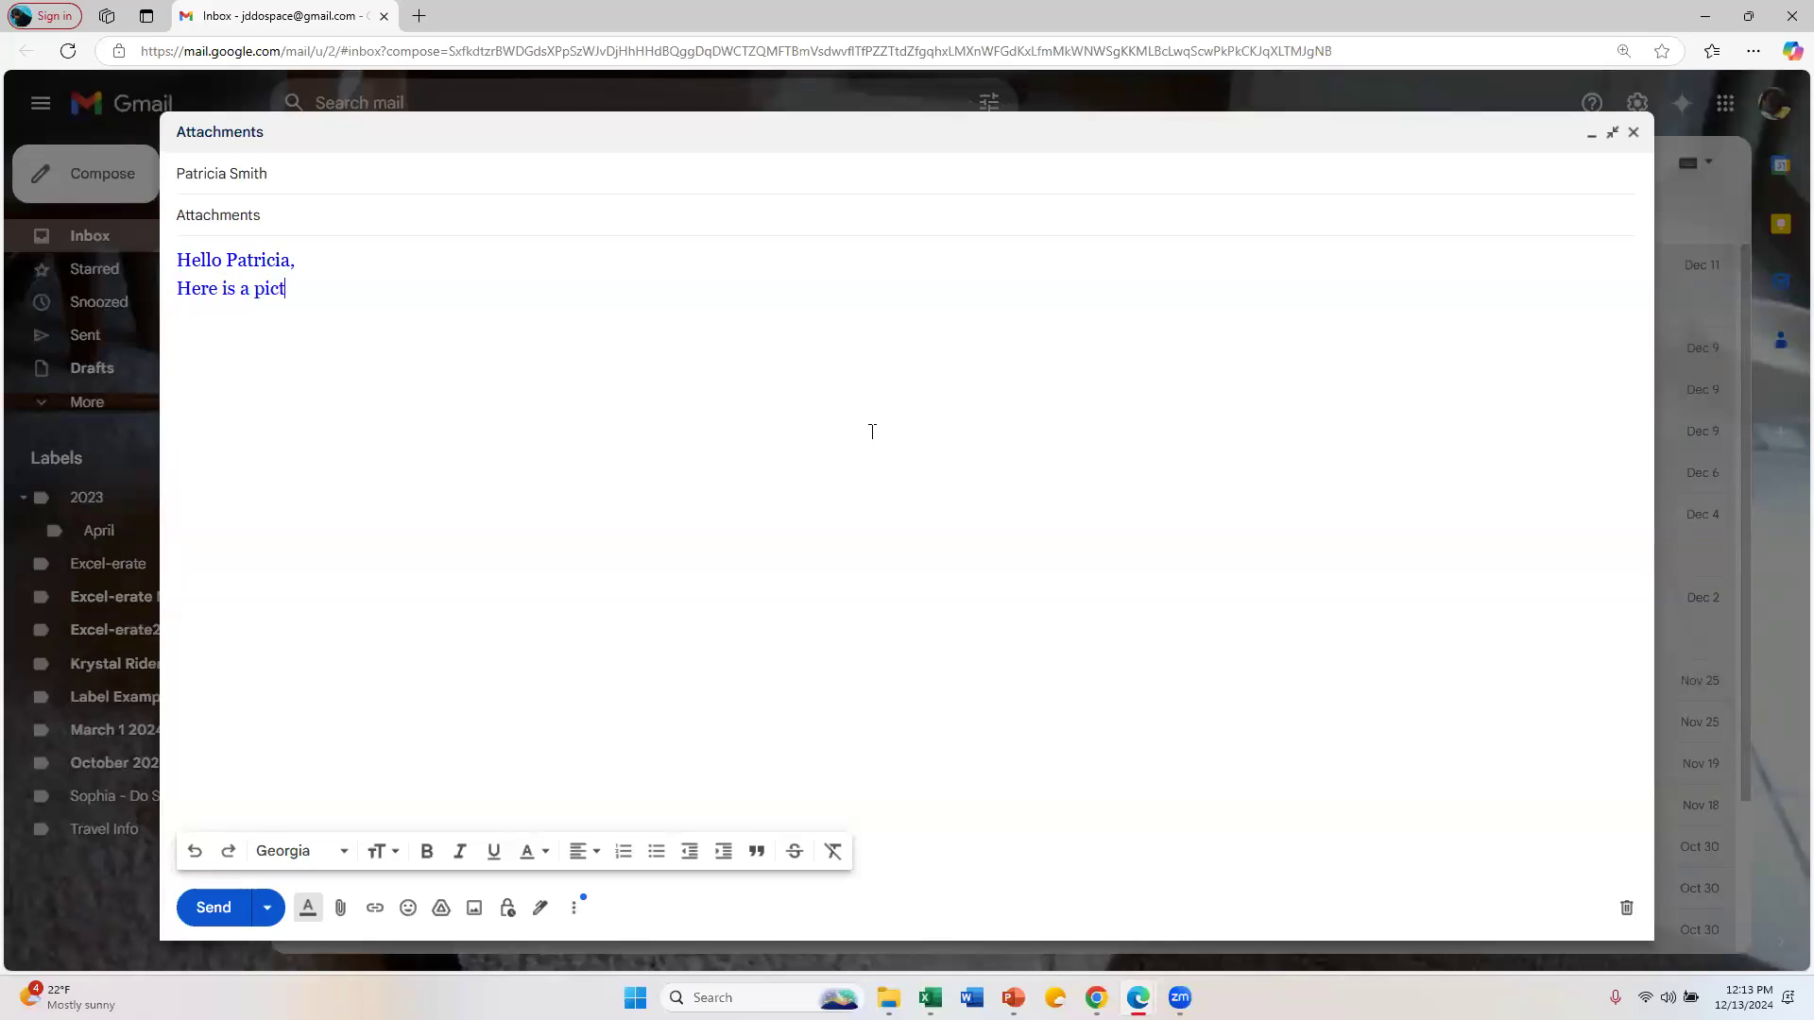
type("ure of Brooklyn. Bes")
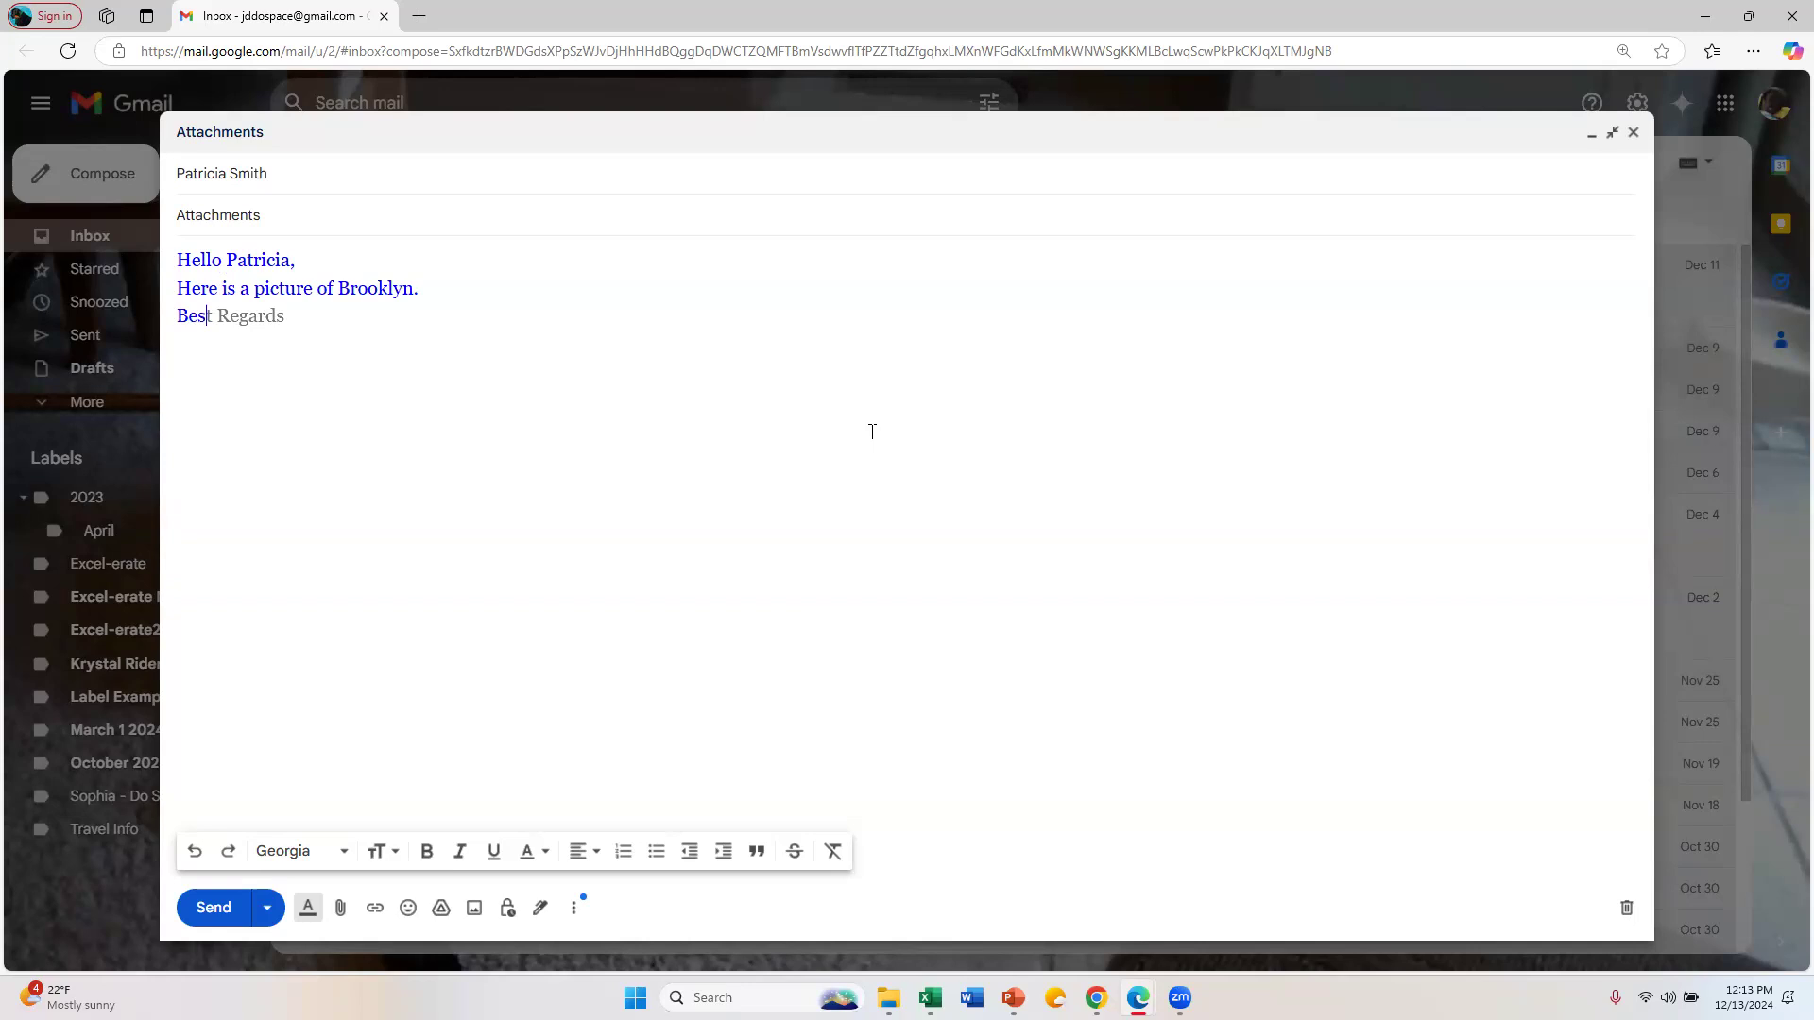
type("t Regards,")
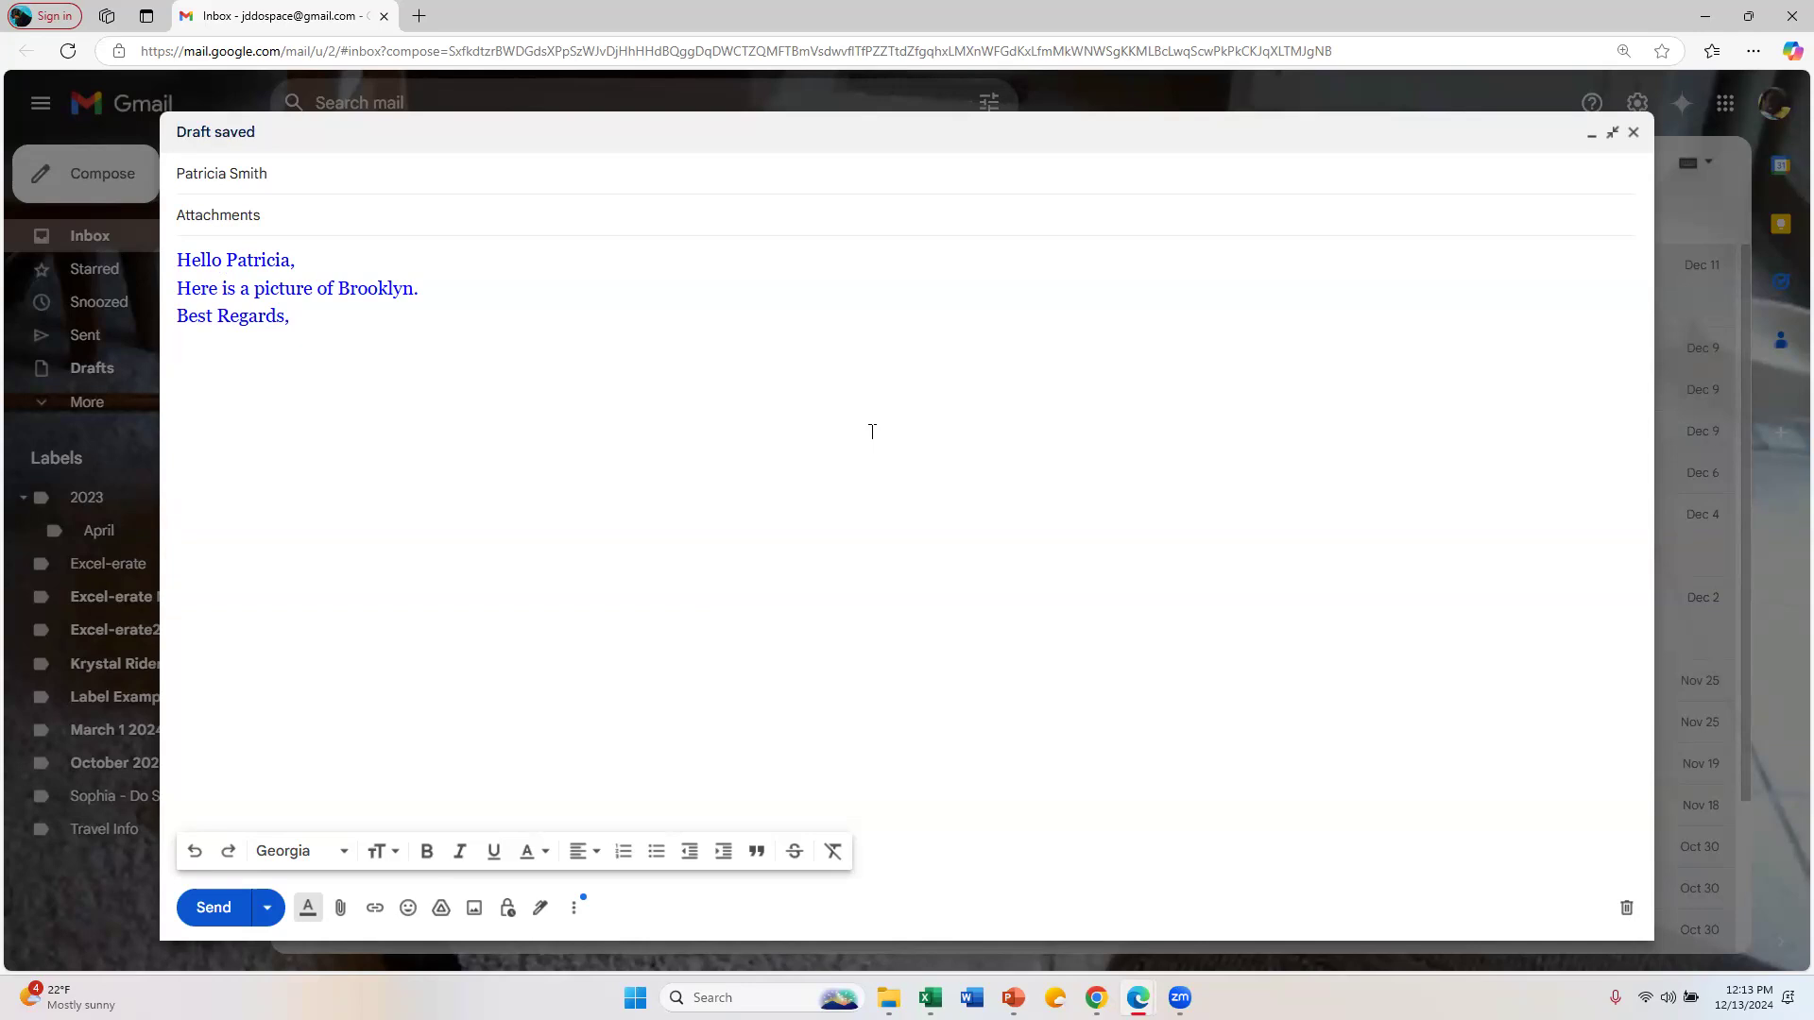
key("Return")
type("Julie")
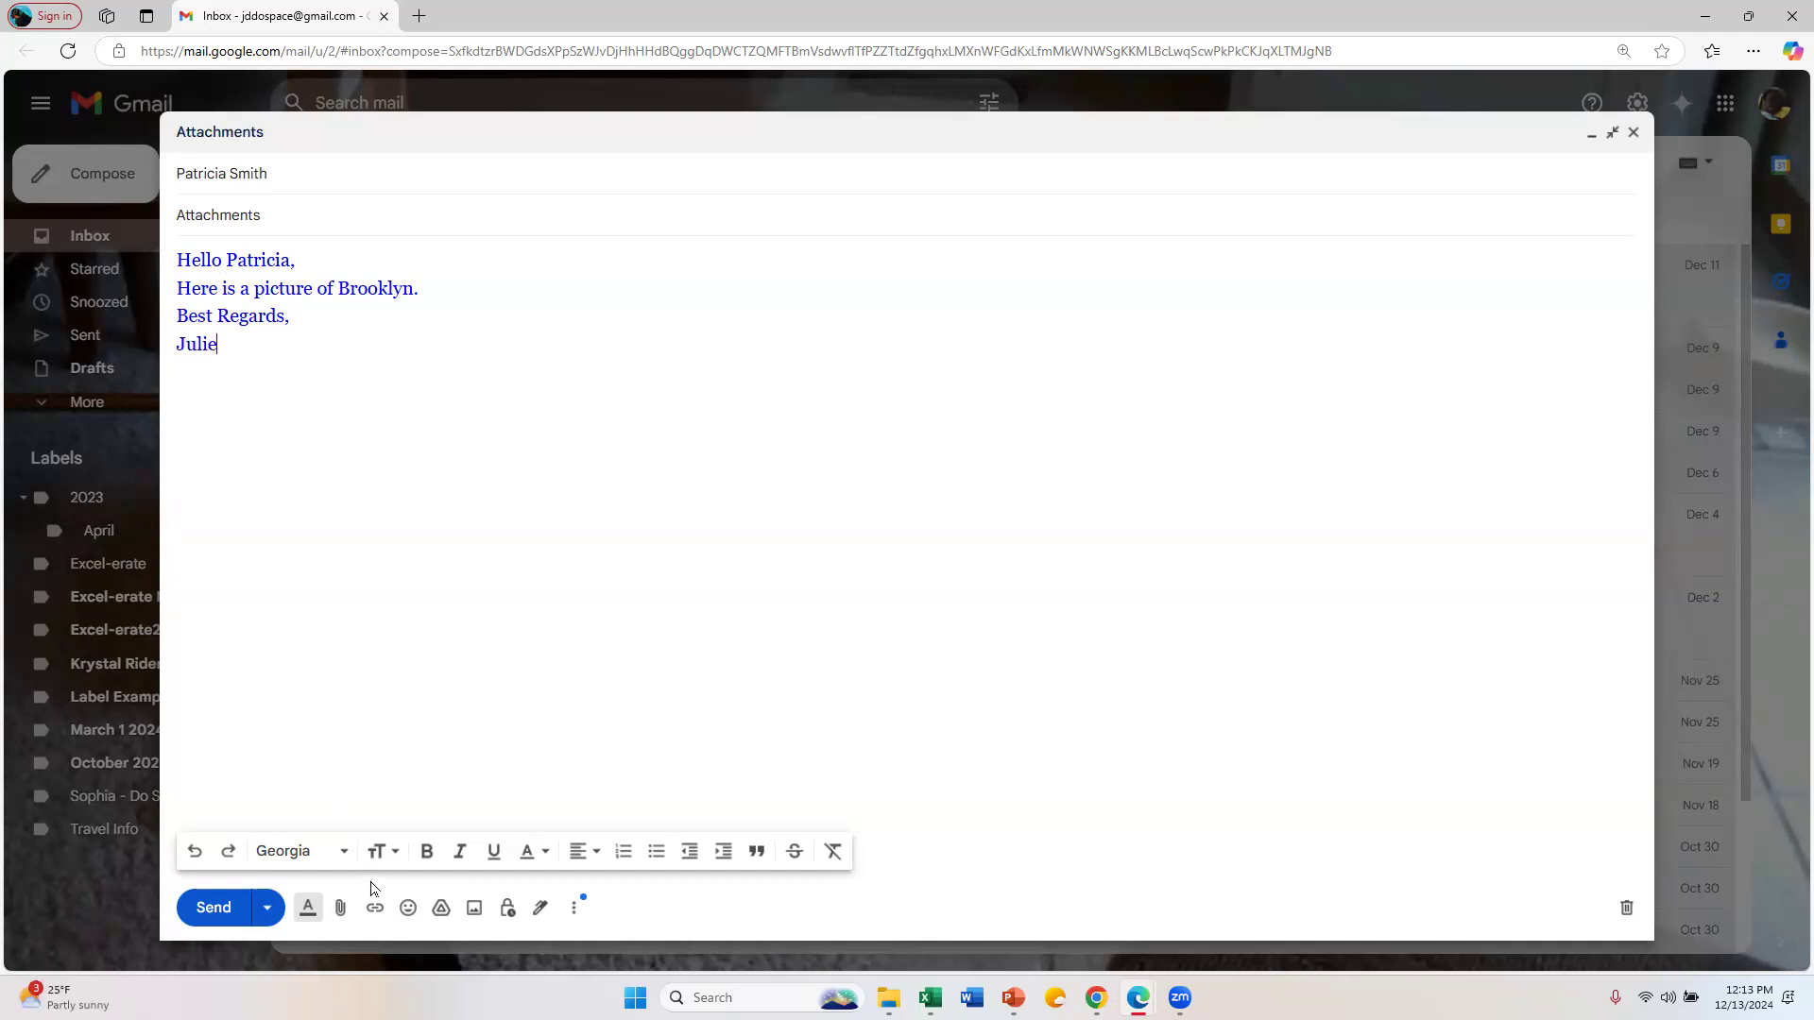
Step: Insert the puppy photo into the message body below the signature
left_click(349, 909)
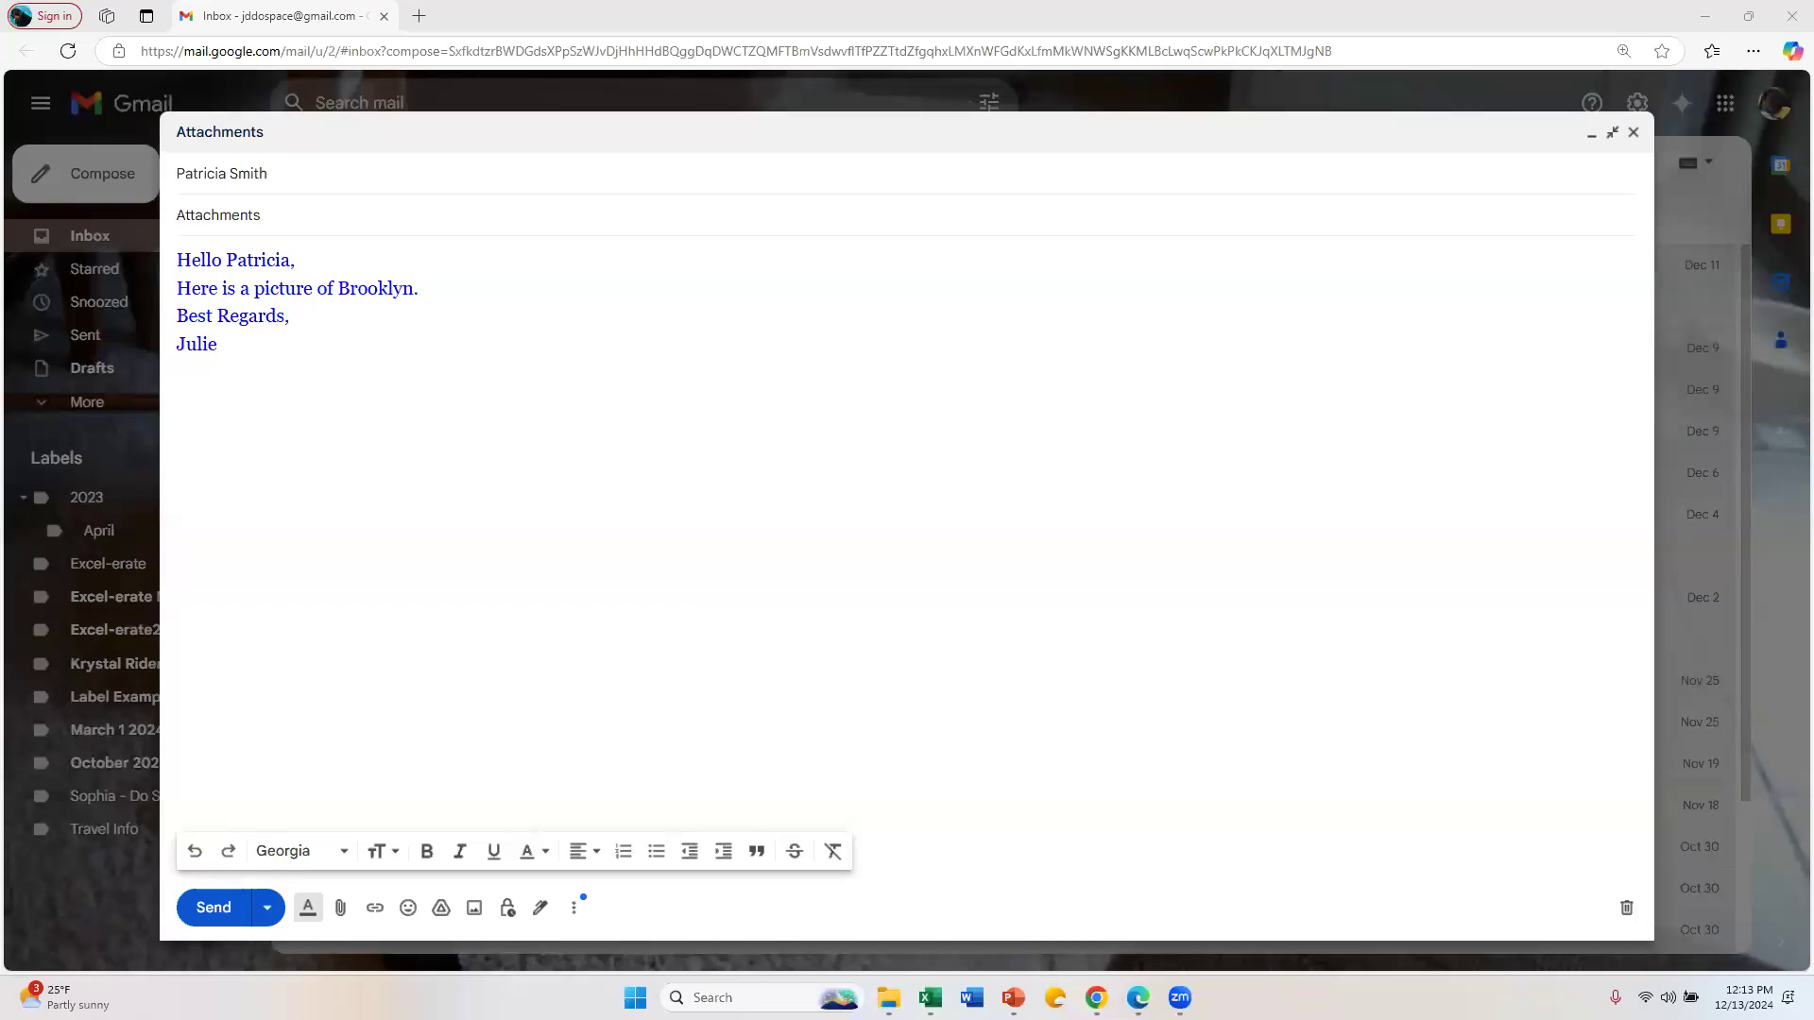
left_click_drag(323, 665, 820, 688)
left_click_drag(244, 550, 536, 588)
left_click_drag(1097, 684, 932, 681)
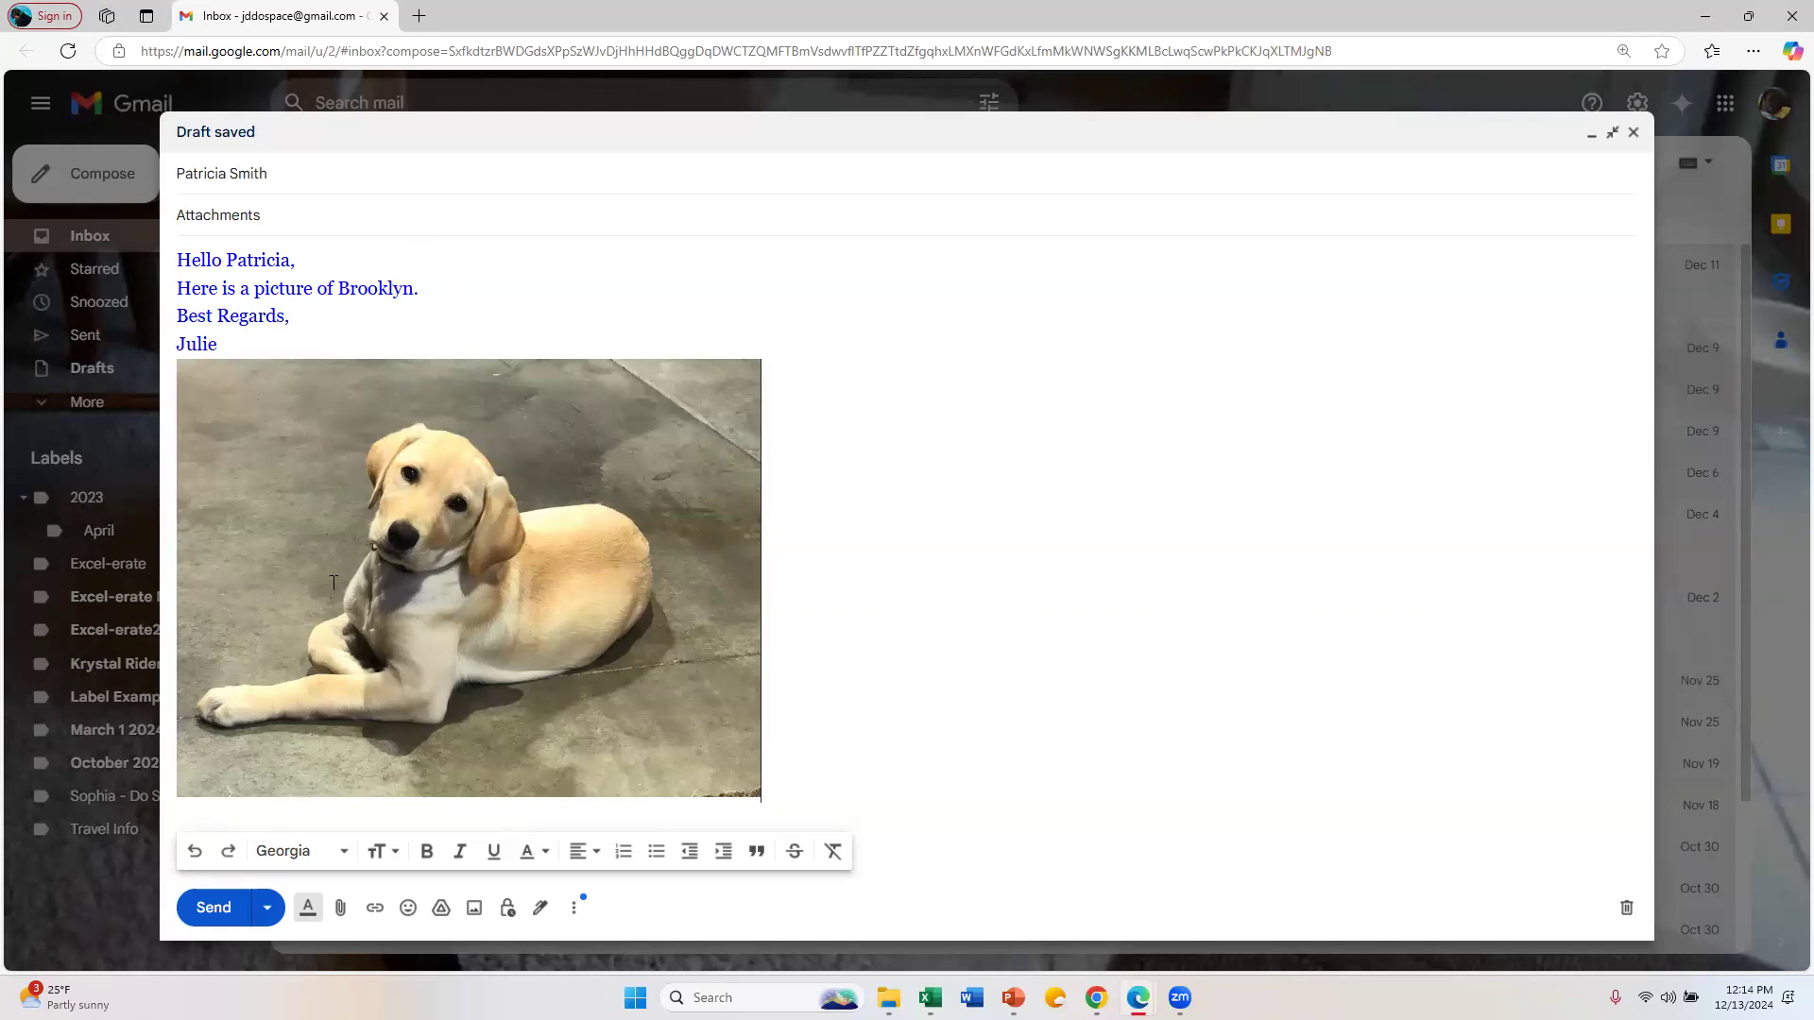
Step: Attach Brooklyn_Print.JPEG from the Desktop folder "2024 Storm Reciepts" and send the email
left_click(339, 913)
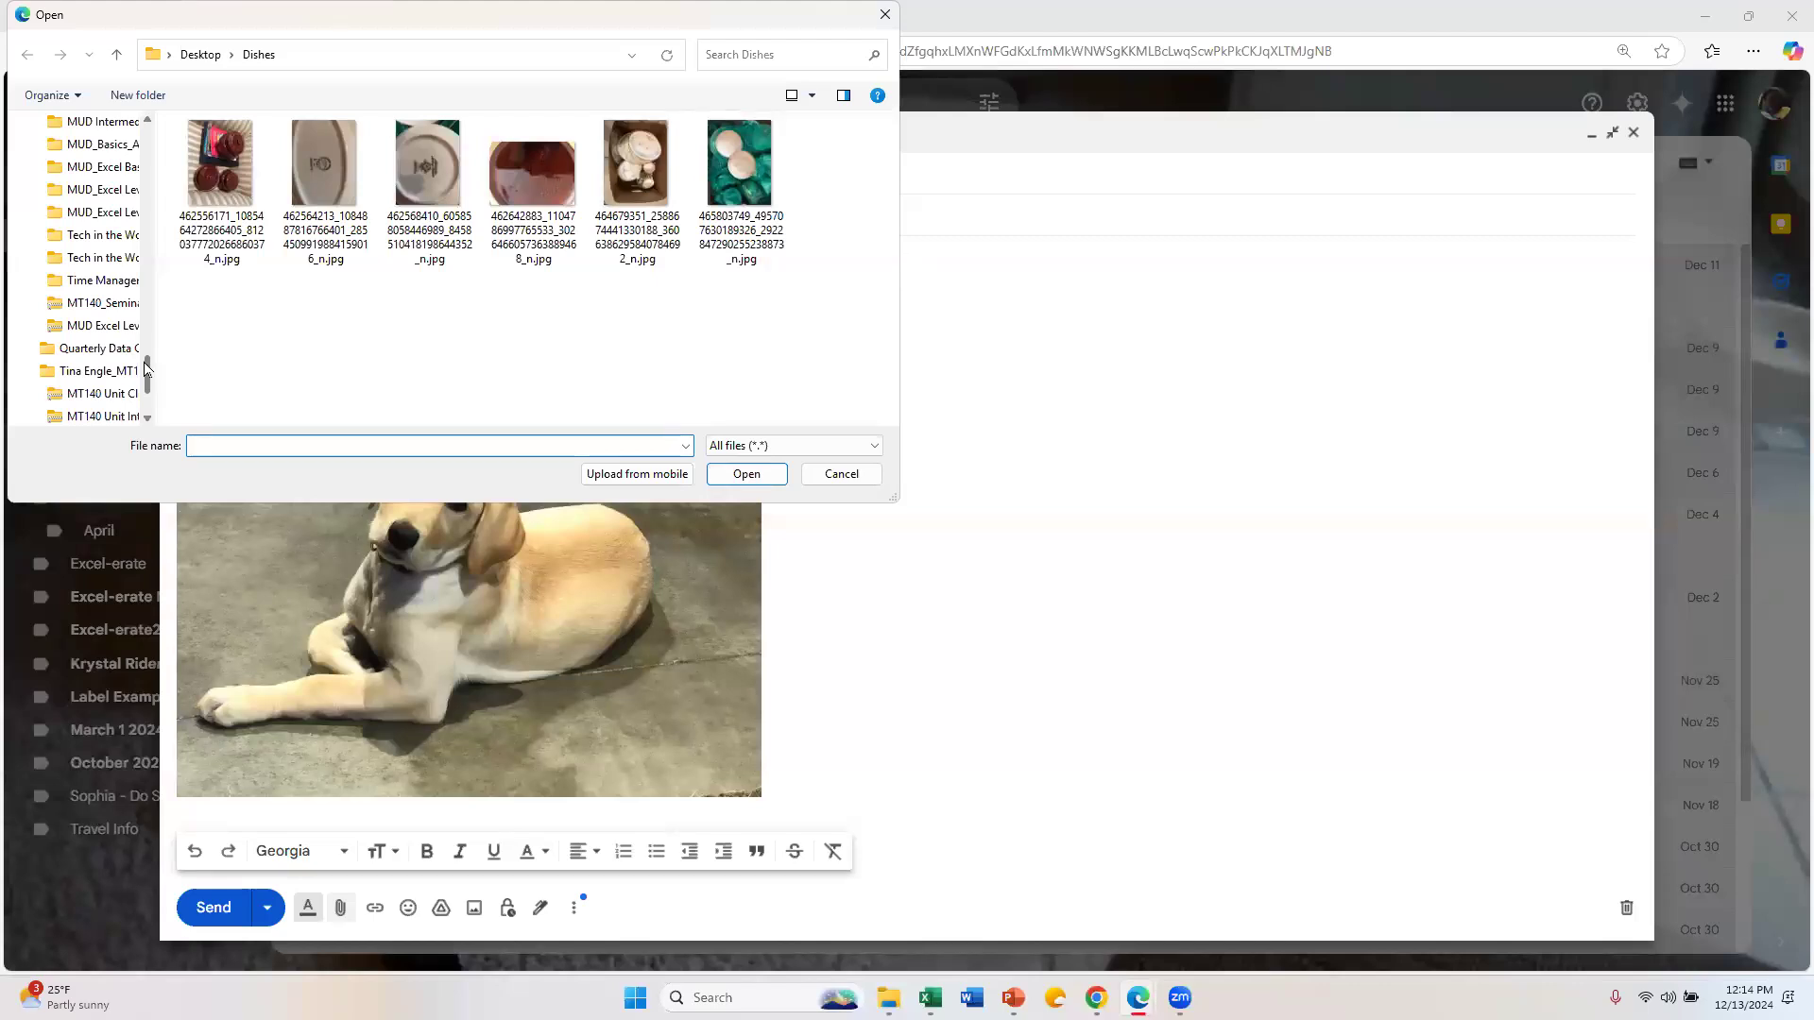
scroll(146, 385, "up", 10)
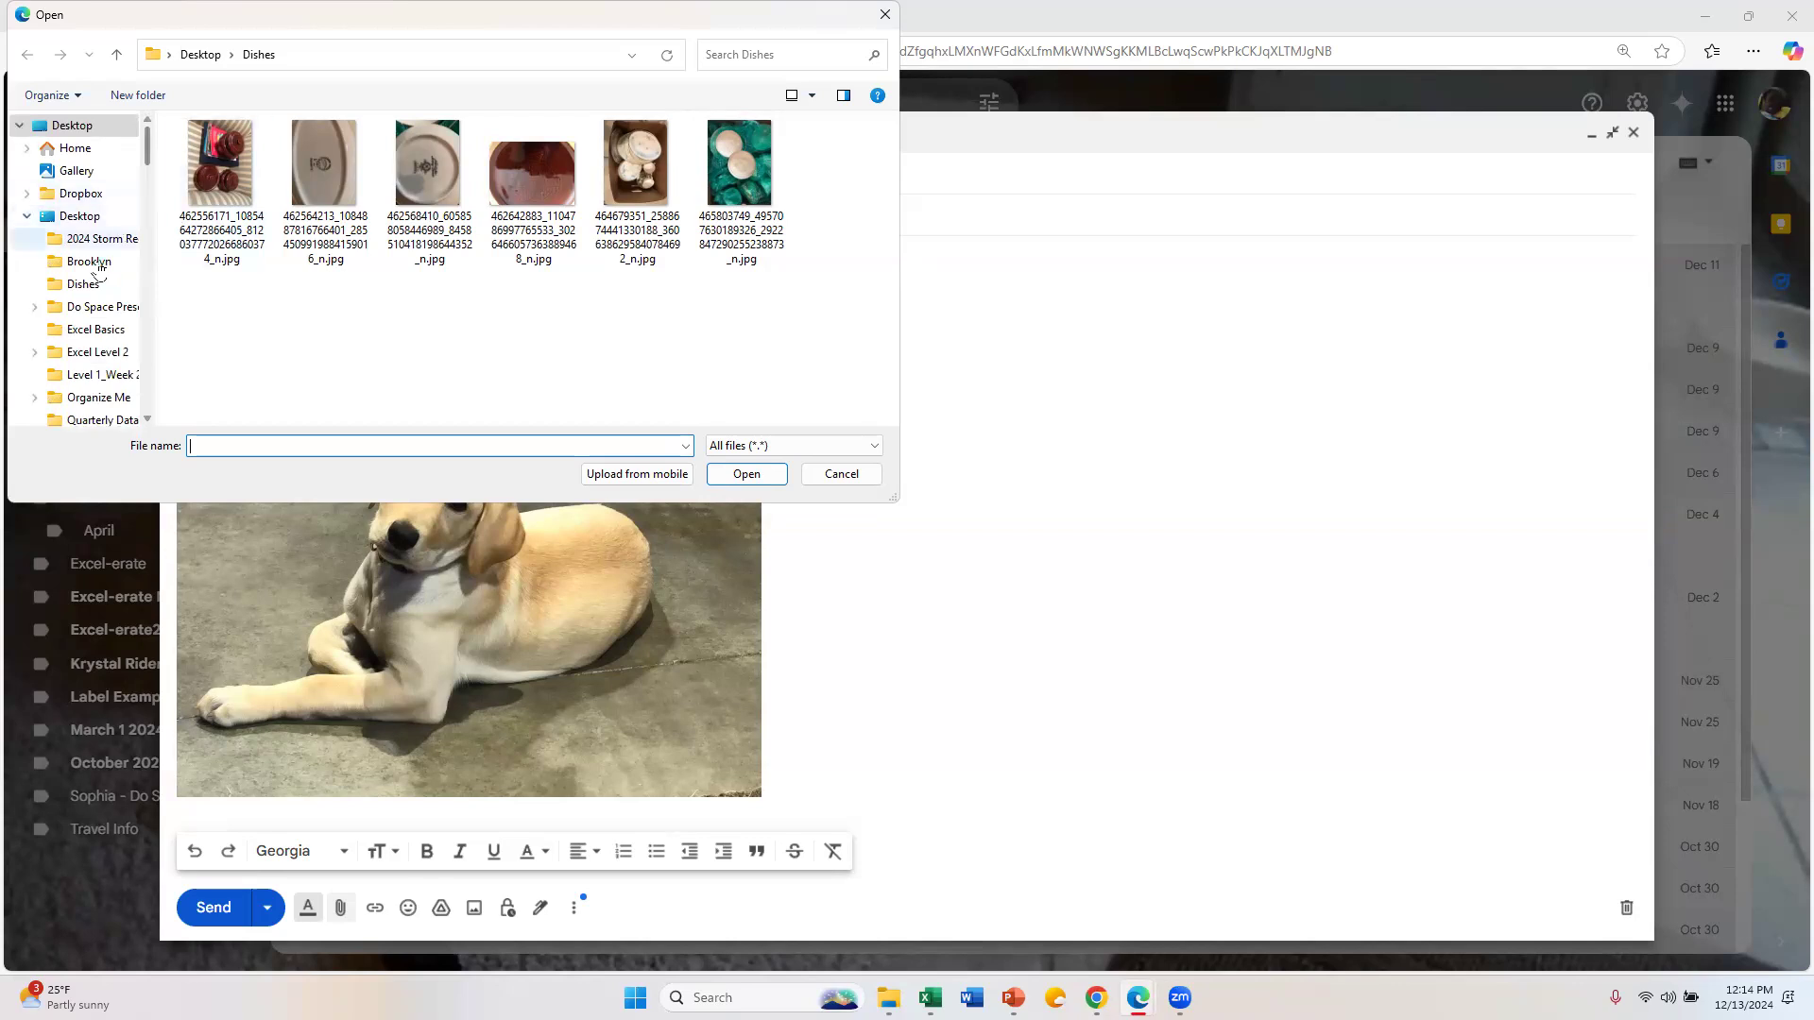
left_click(95, 238)
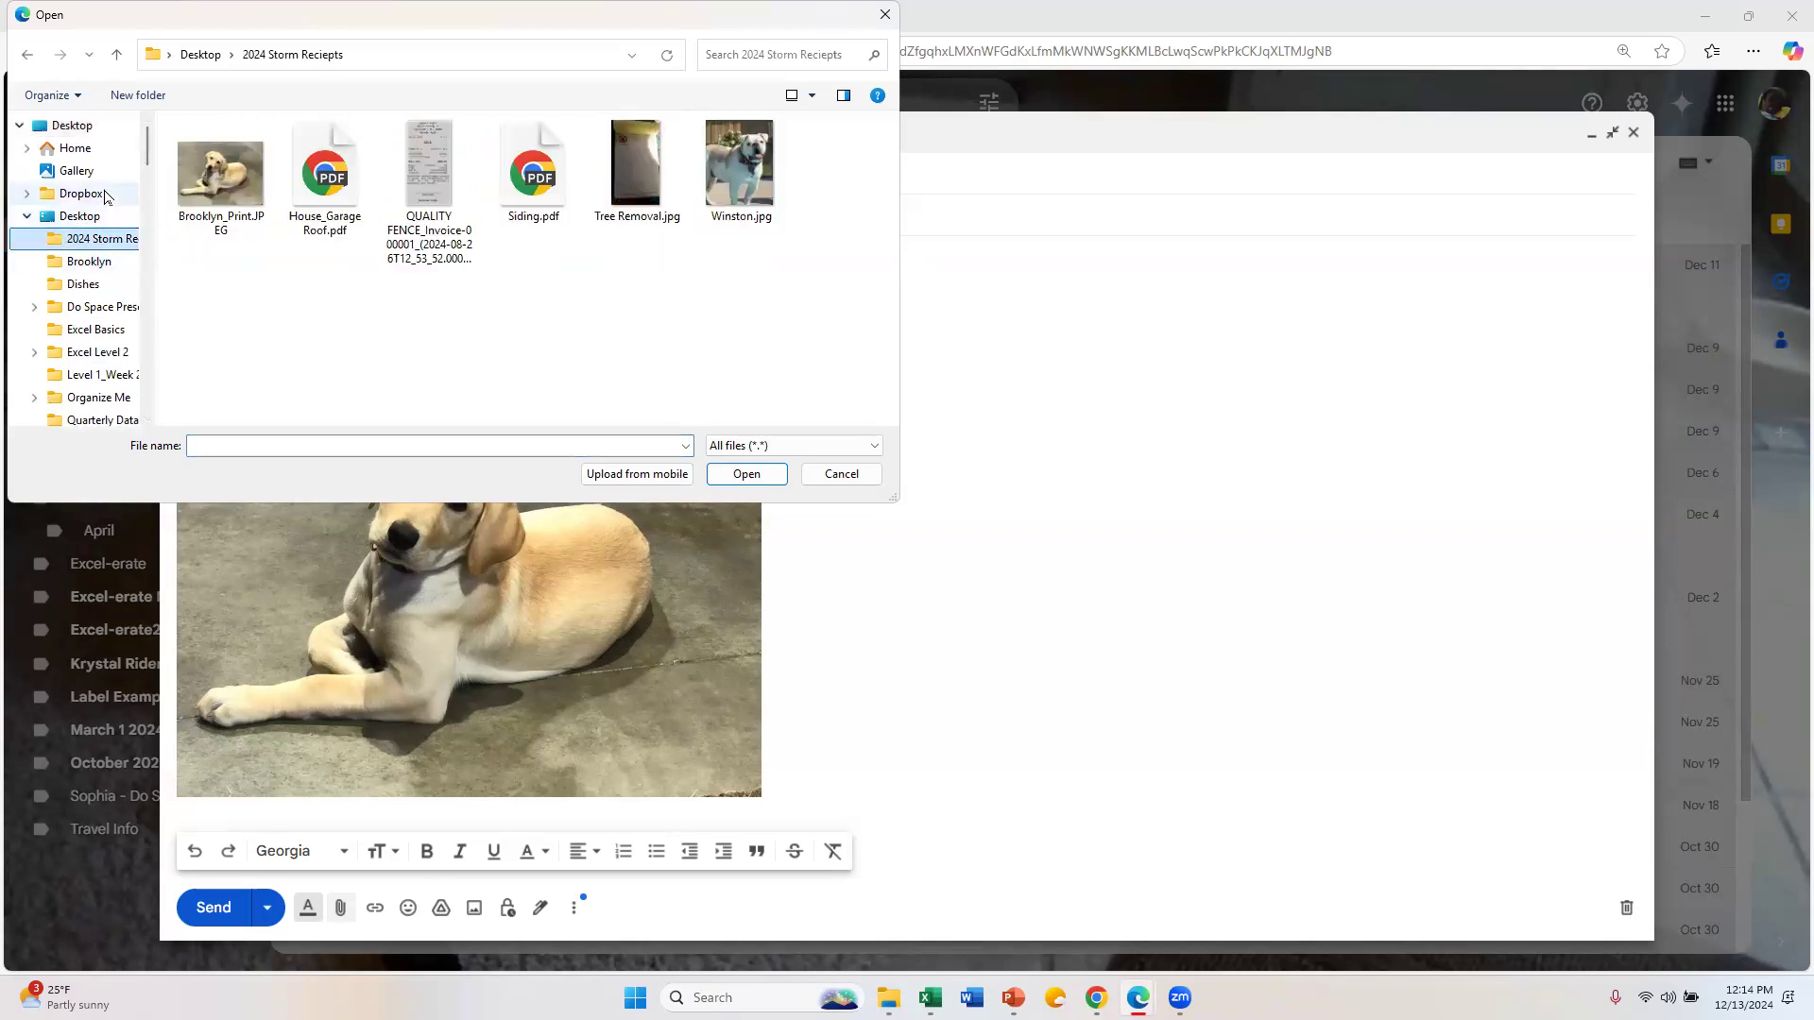
double_click(206, 190)
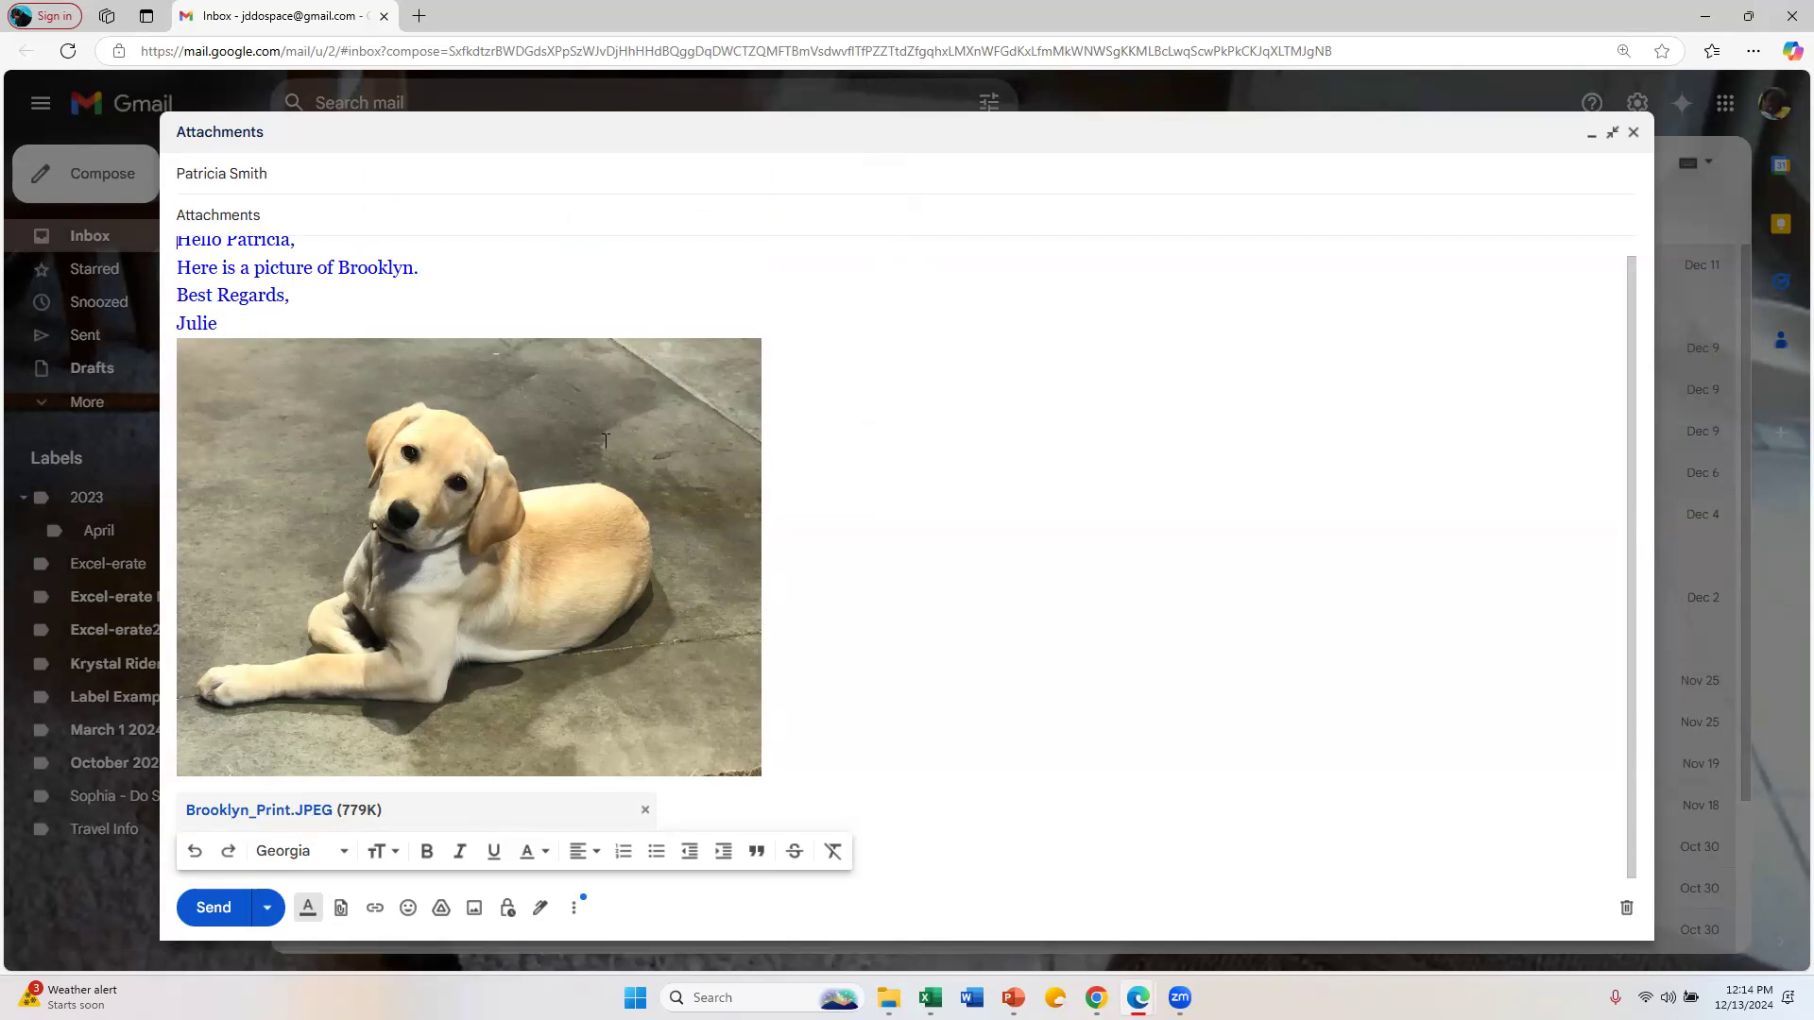
left_click(205, 908)
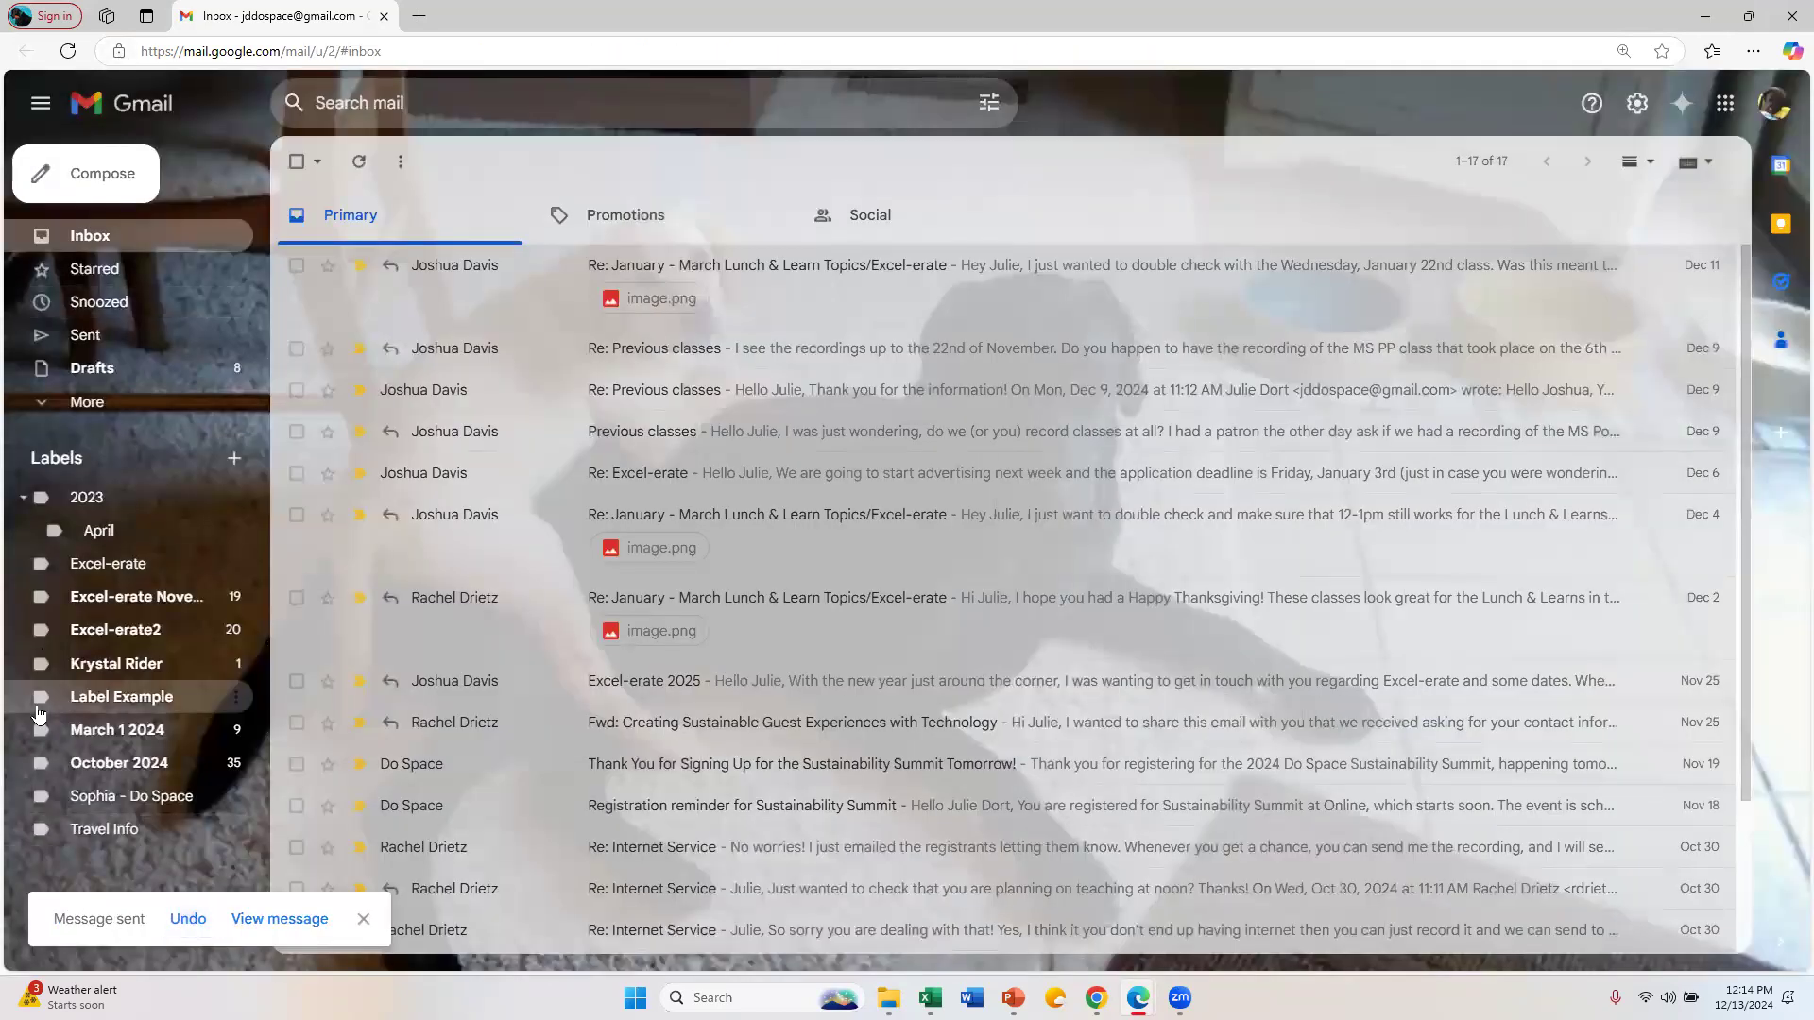
Step: Start a new email to the suggested contact matching "psp" with the subject "Other Features of Gmail"
left_click(89, 174)
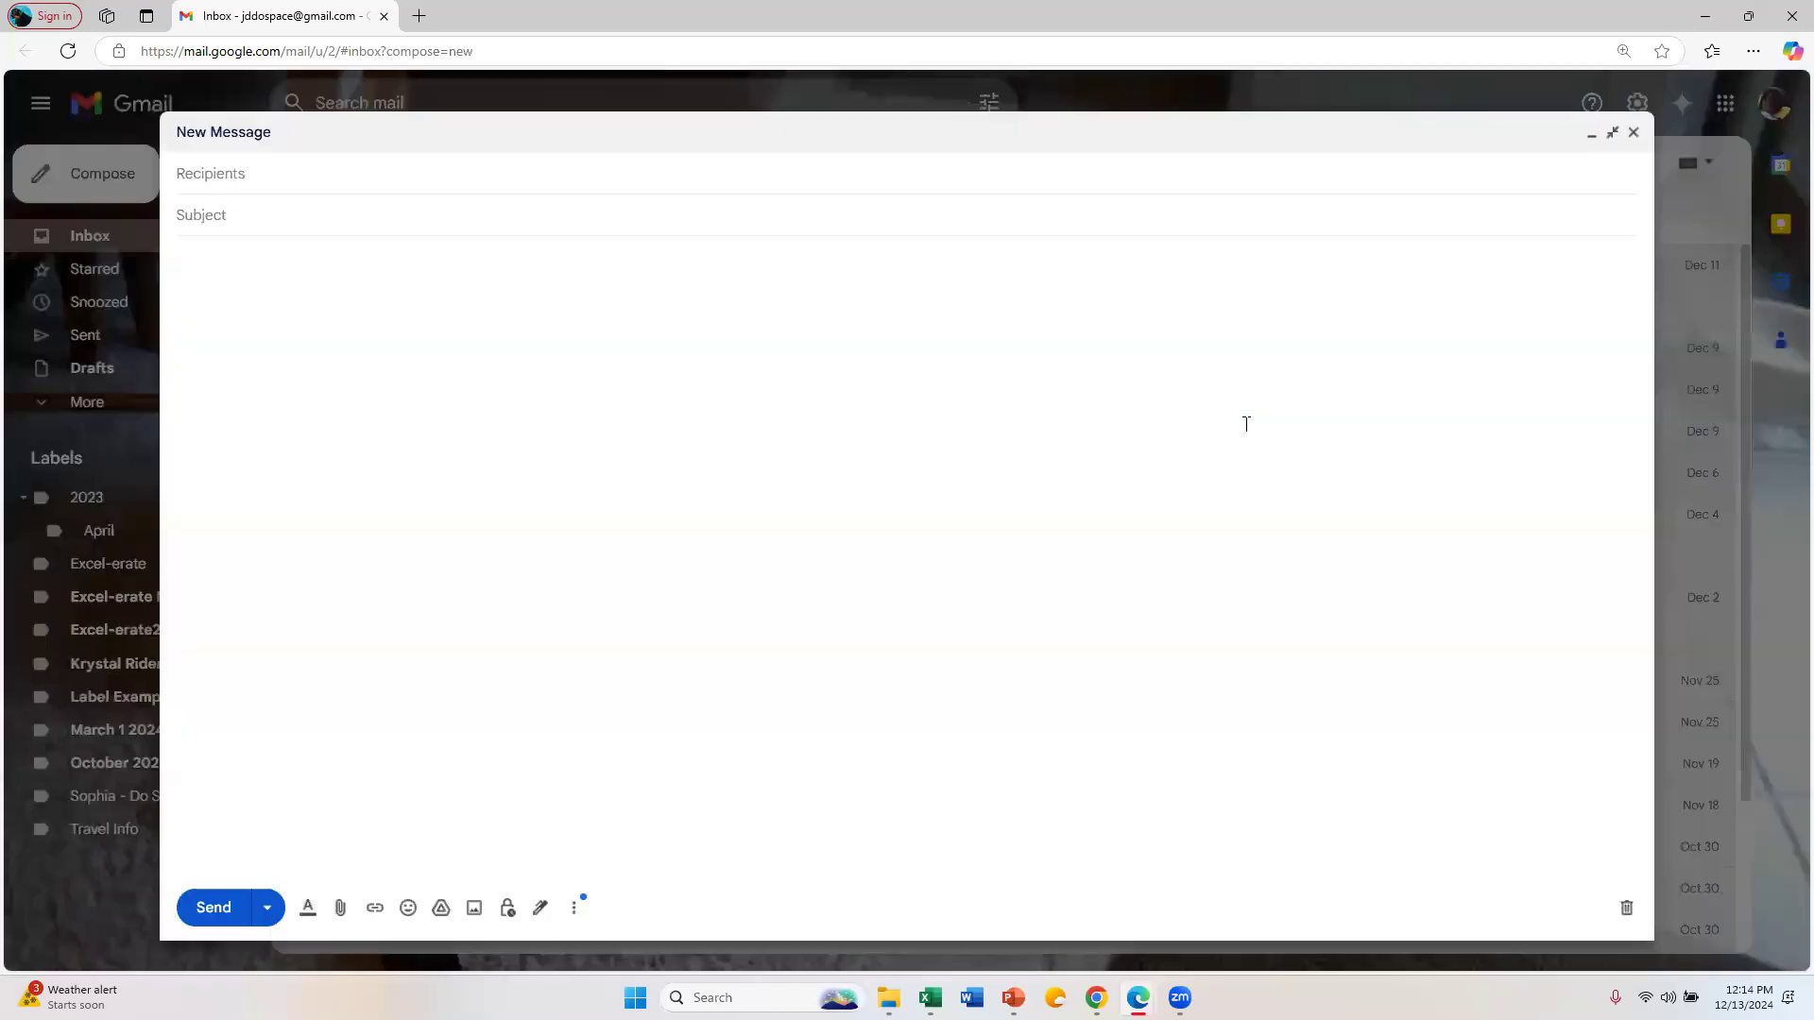
type("psp")
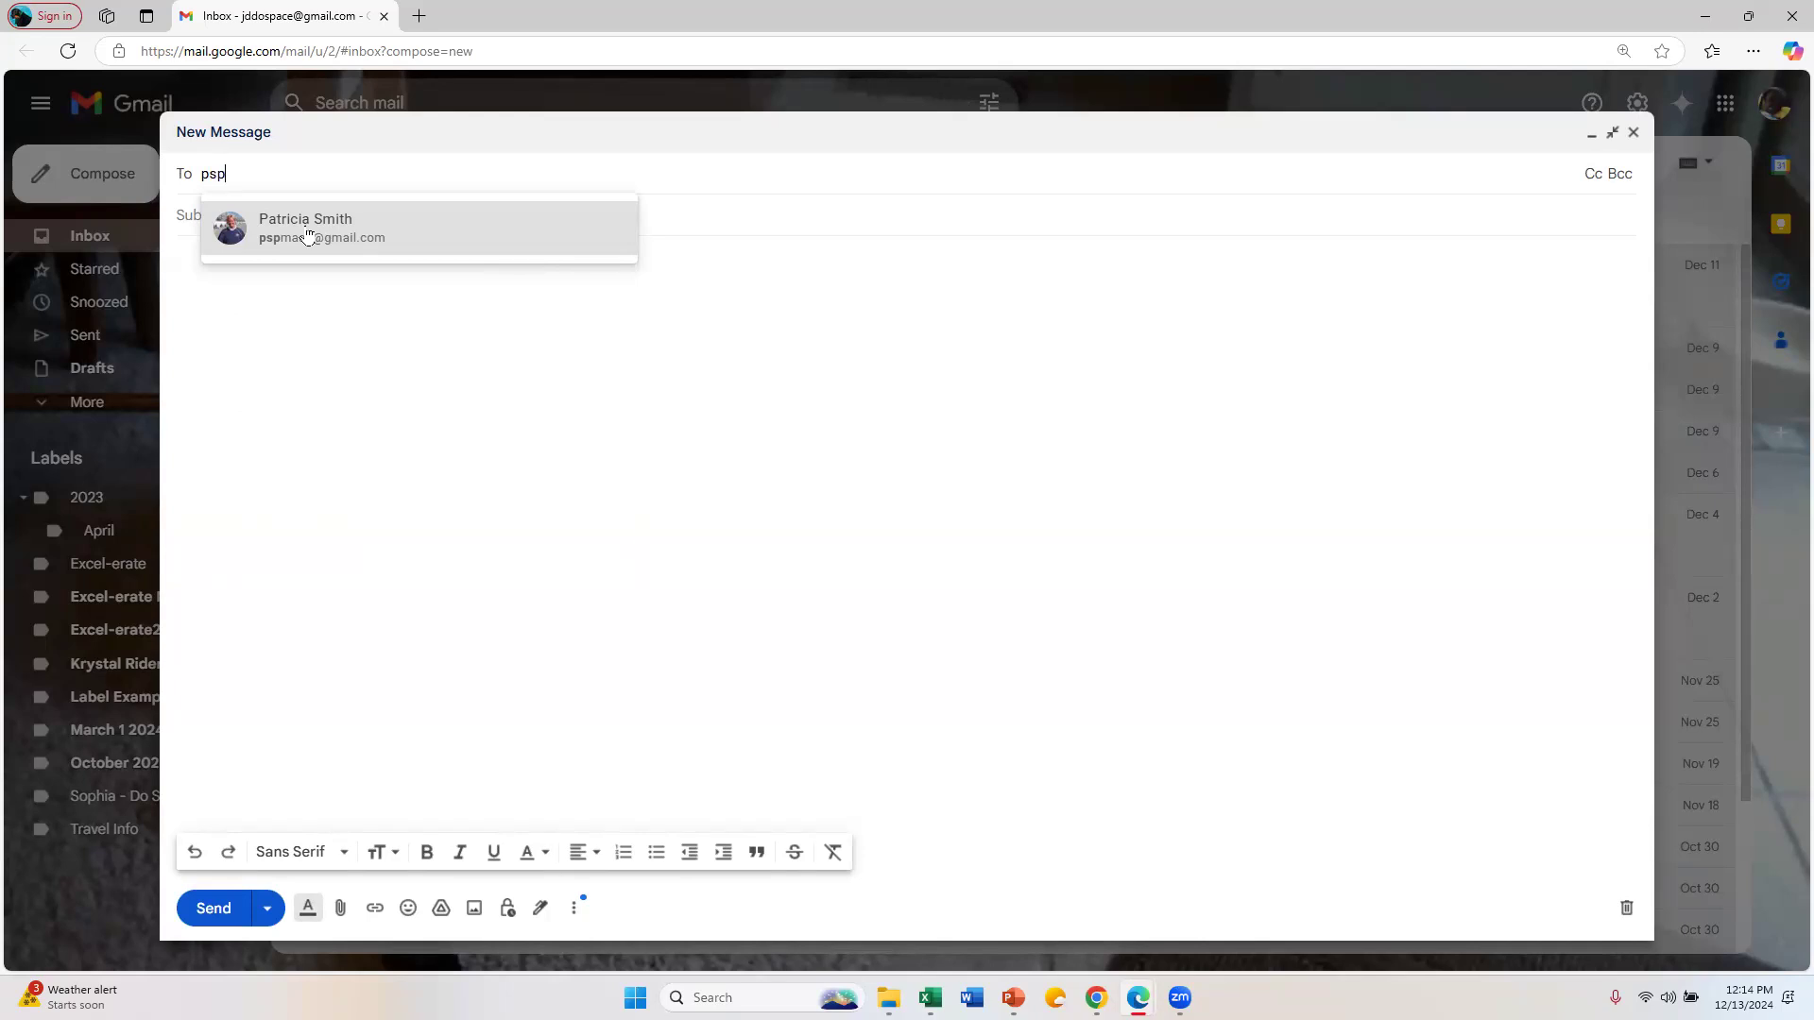
left_click(308, 236)
left_click(1229, 431)
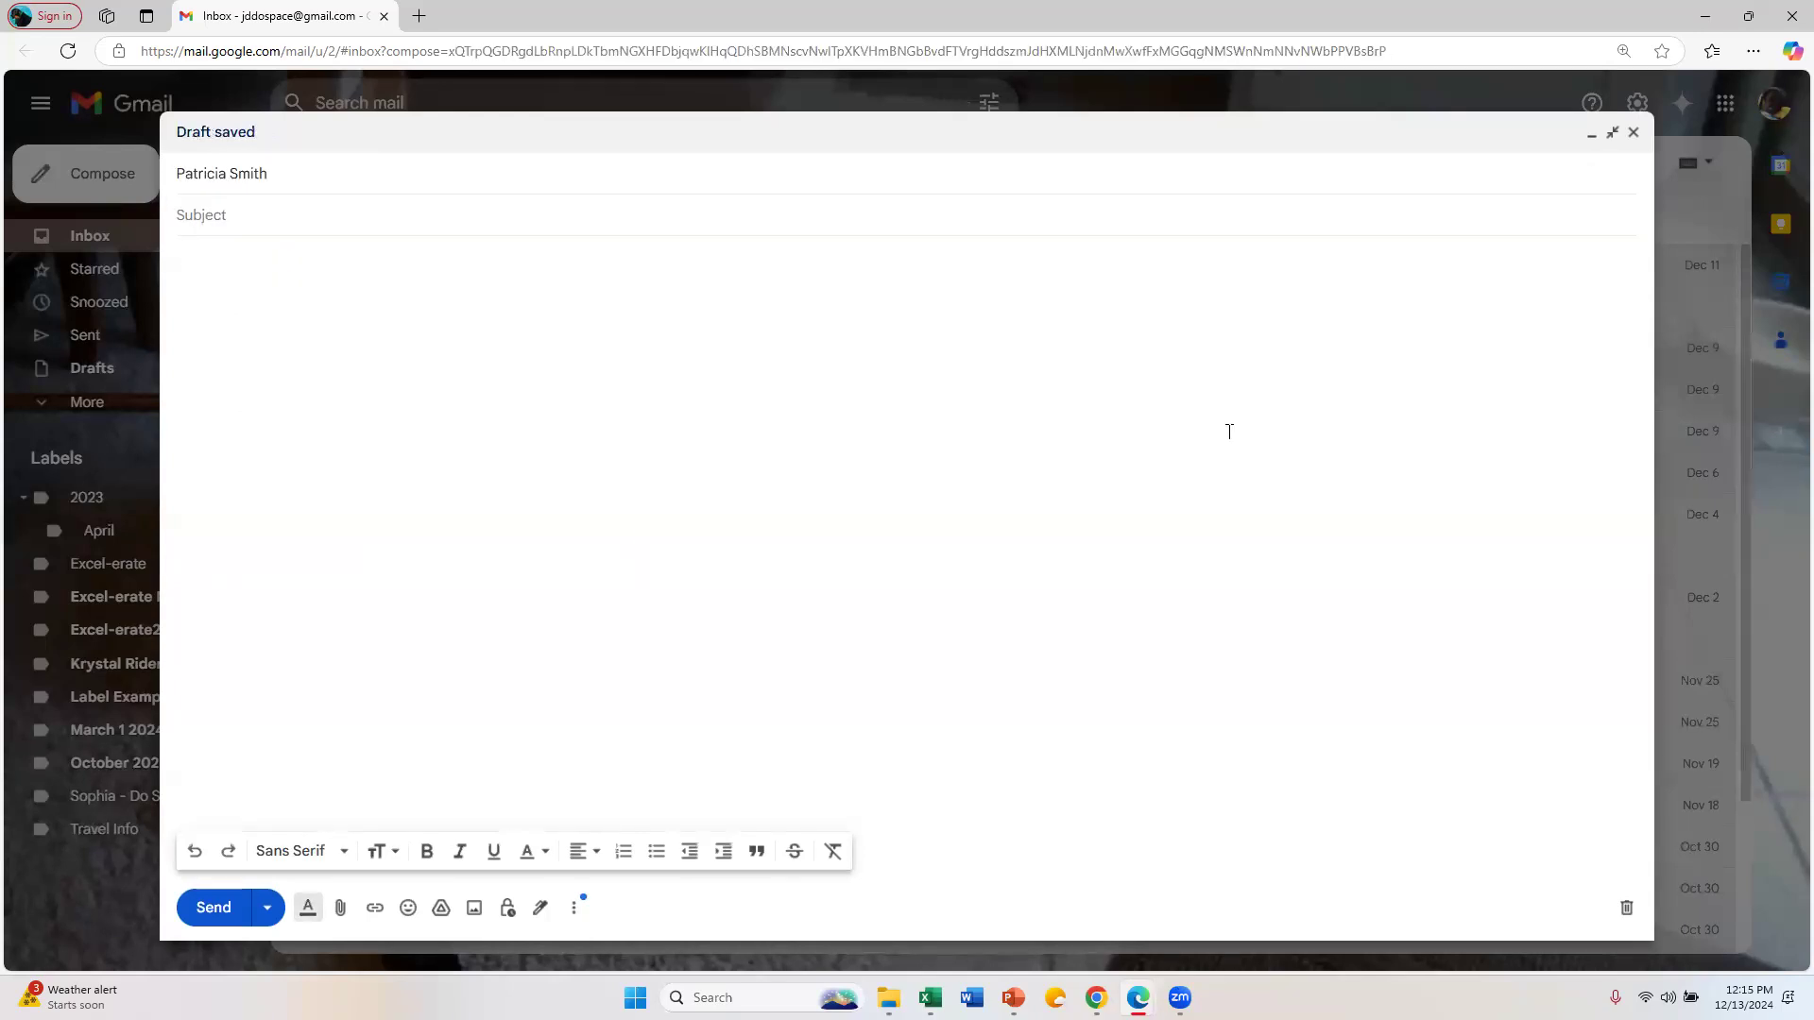
type("Other")
type(" Feau")
type("ures of")
type(" Gmail")
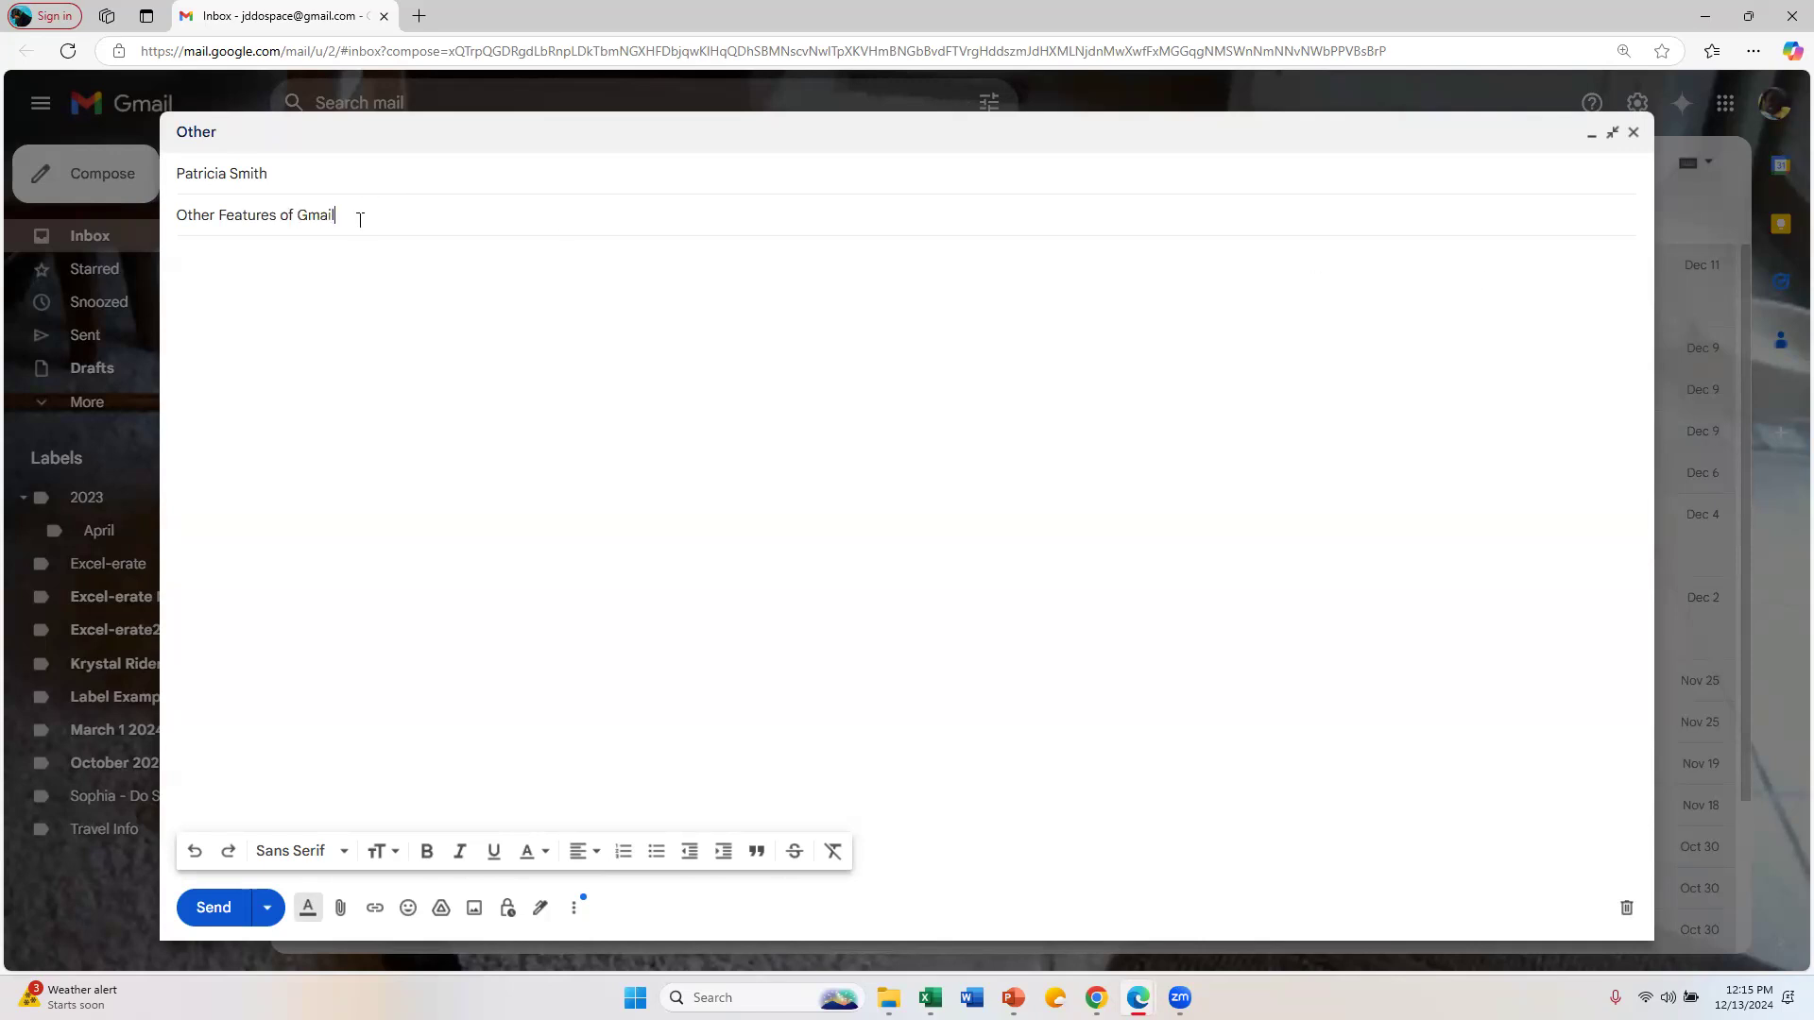
left_click(294, 261)
left_click(375, 908)
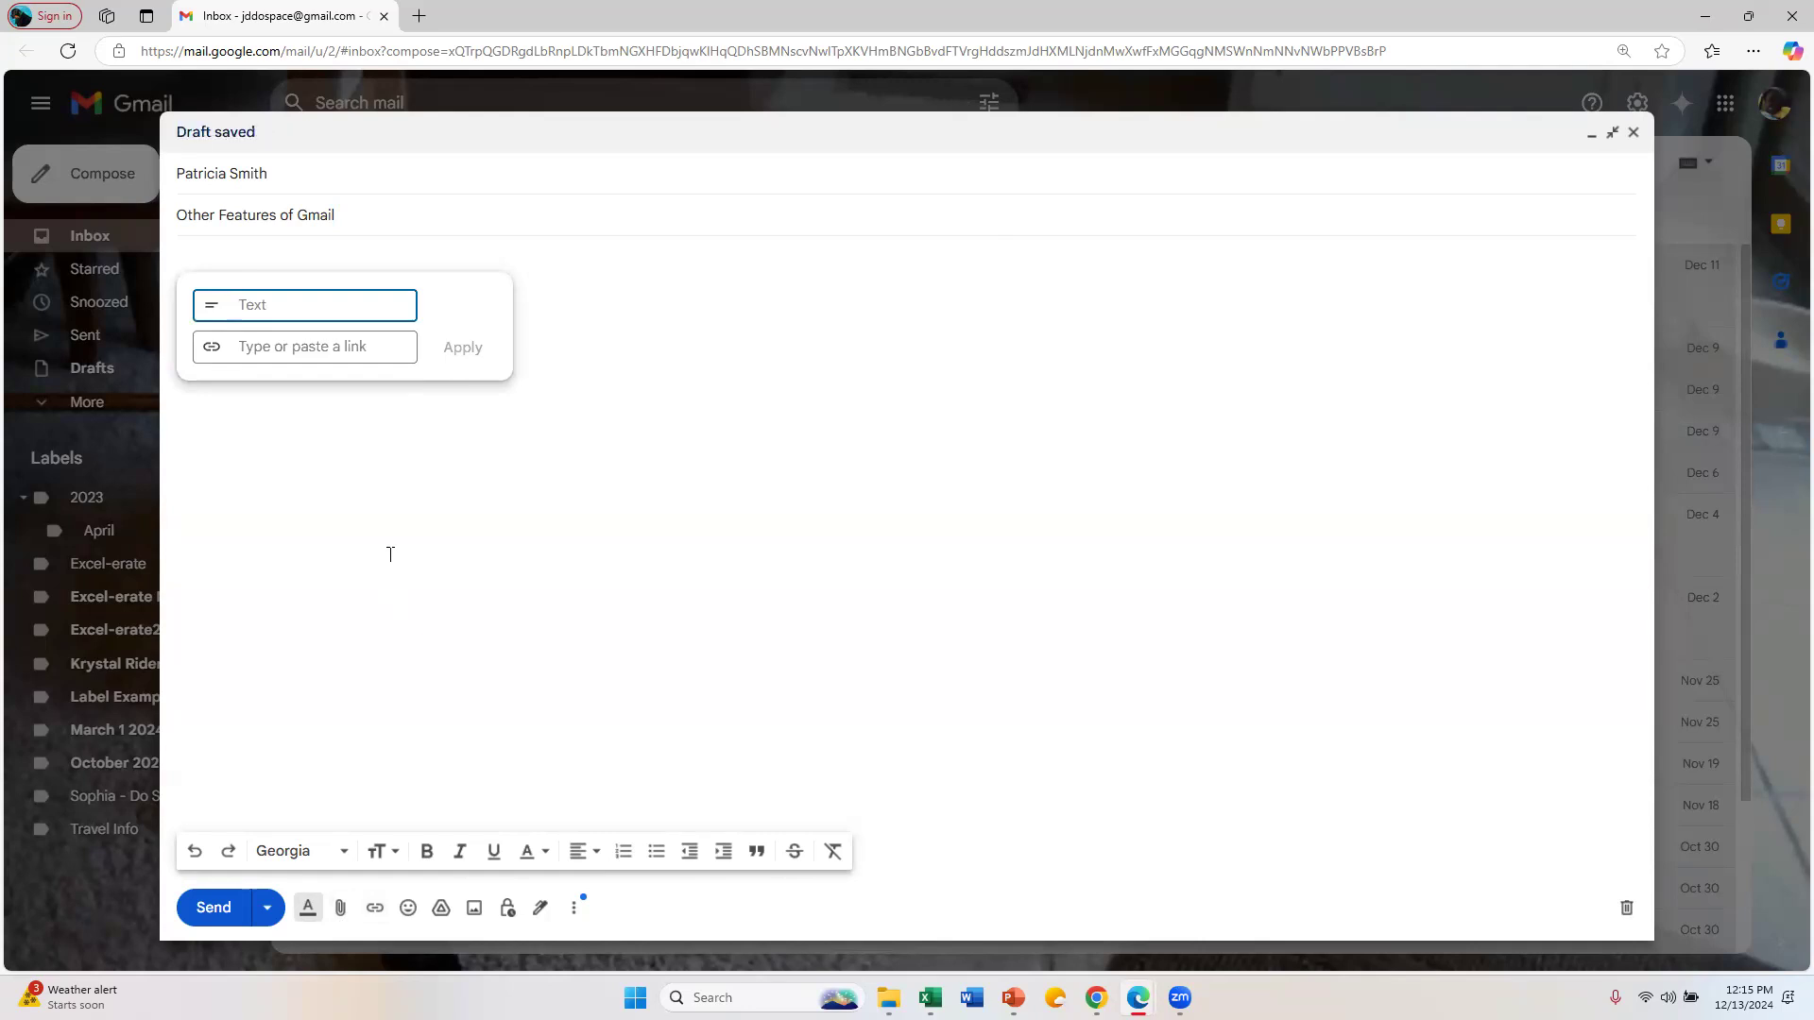
type("Nebraska")
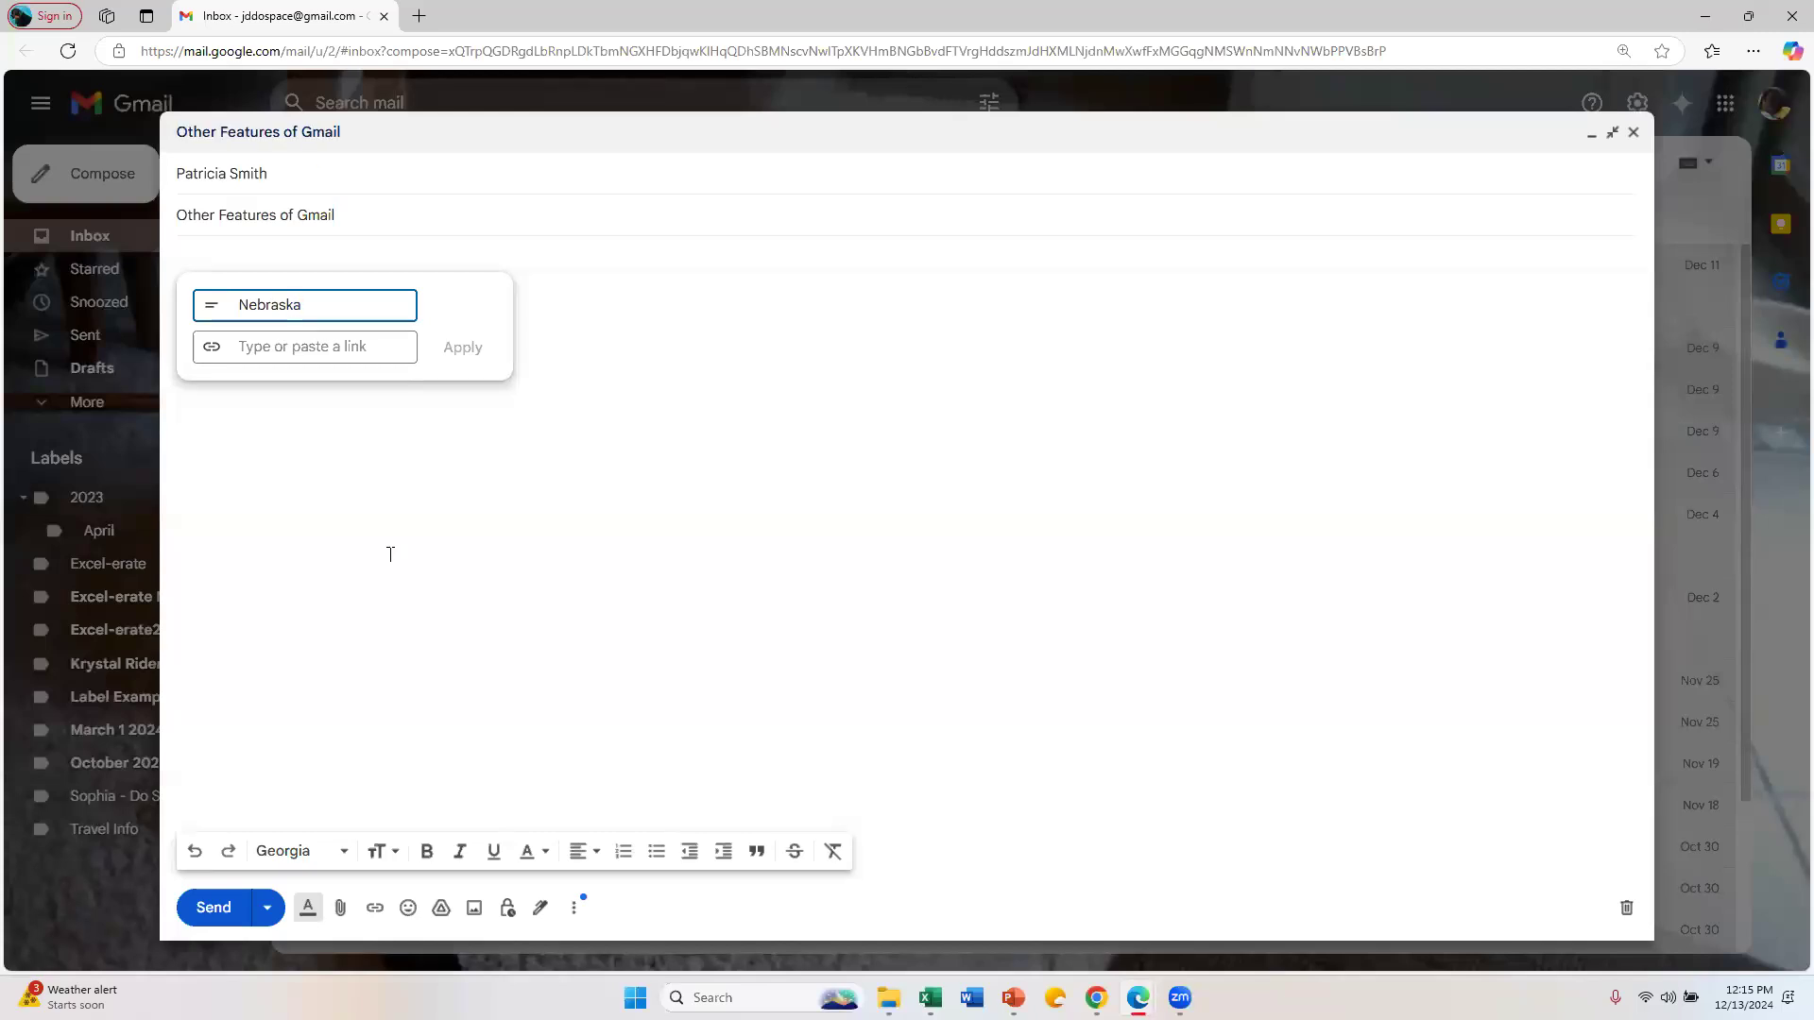
left_click(316, 349)
type("ww")
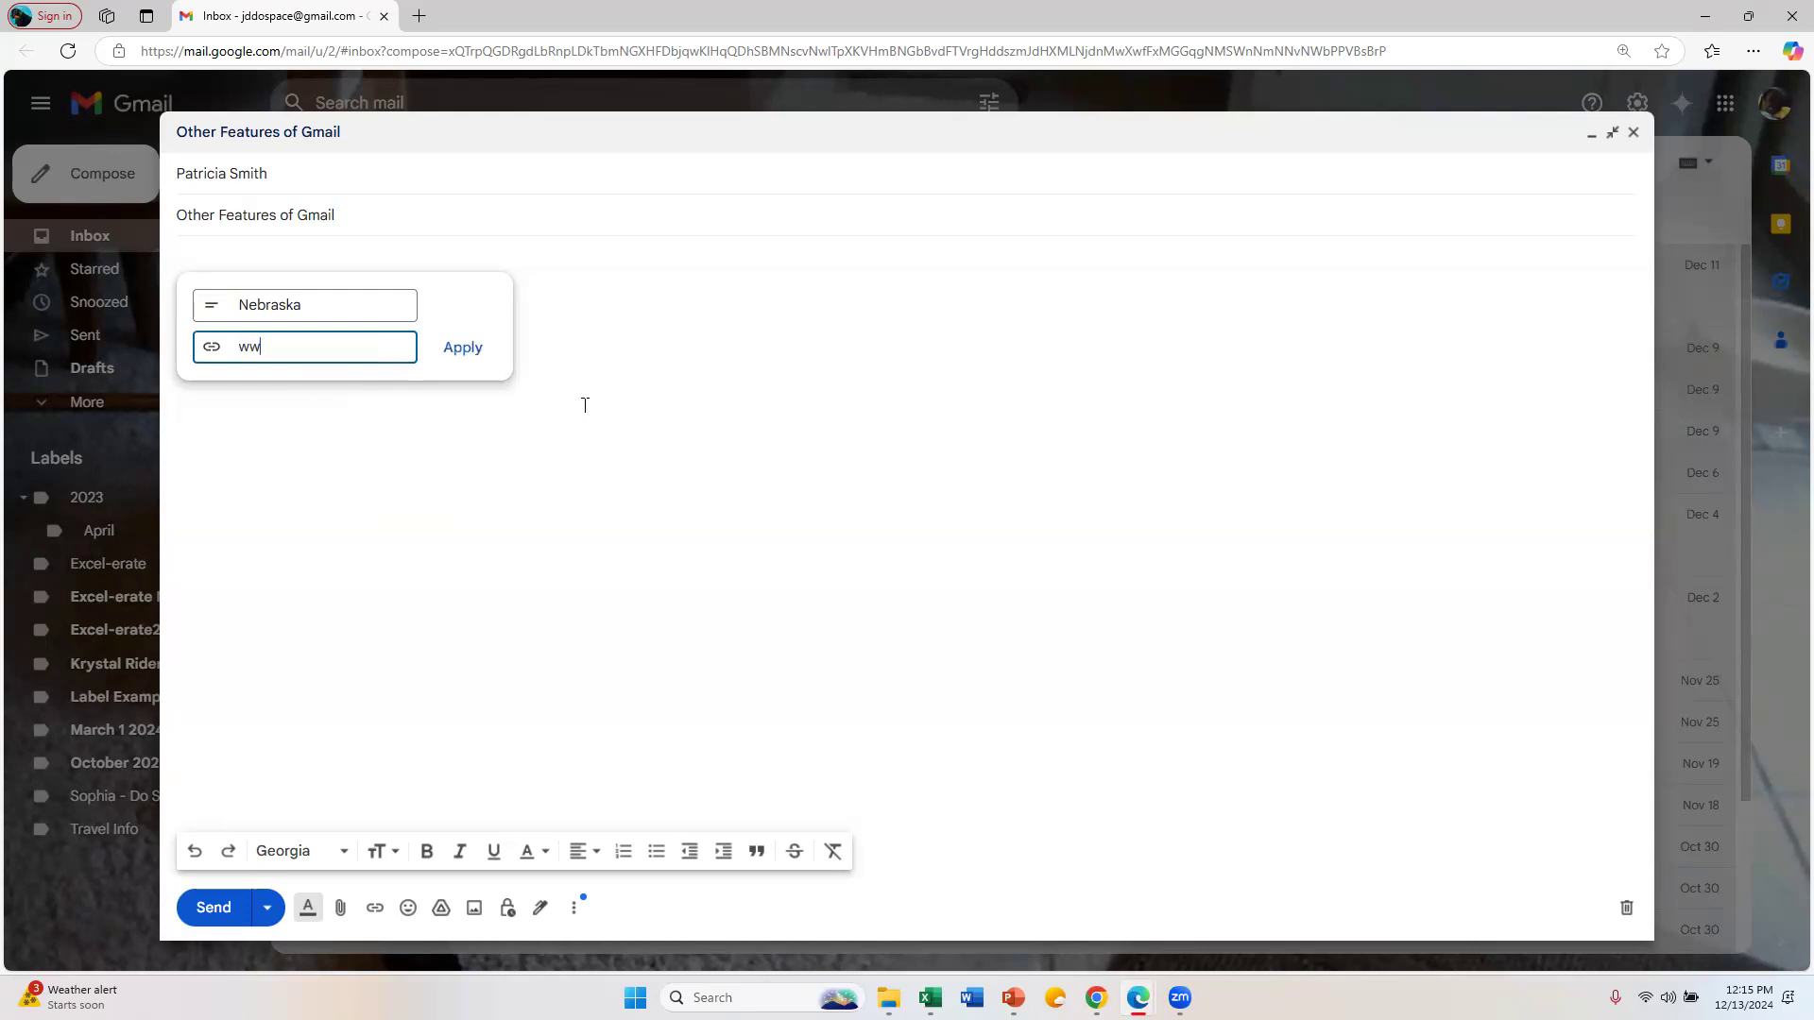
type("w.huskers.com")
left_click(450, 346)
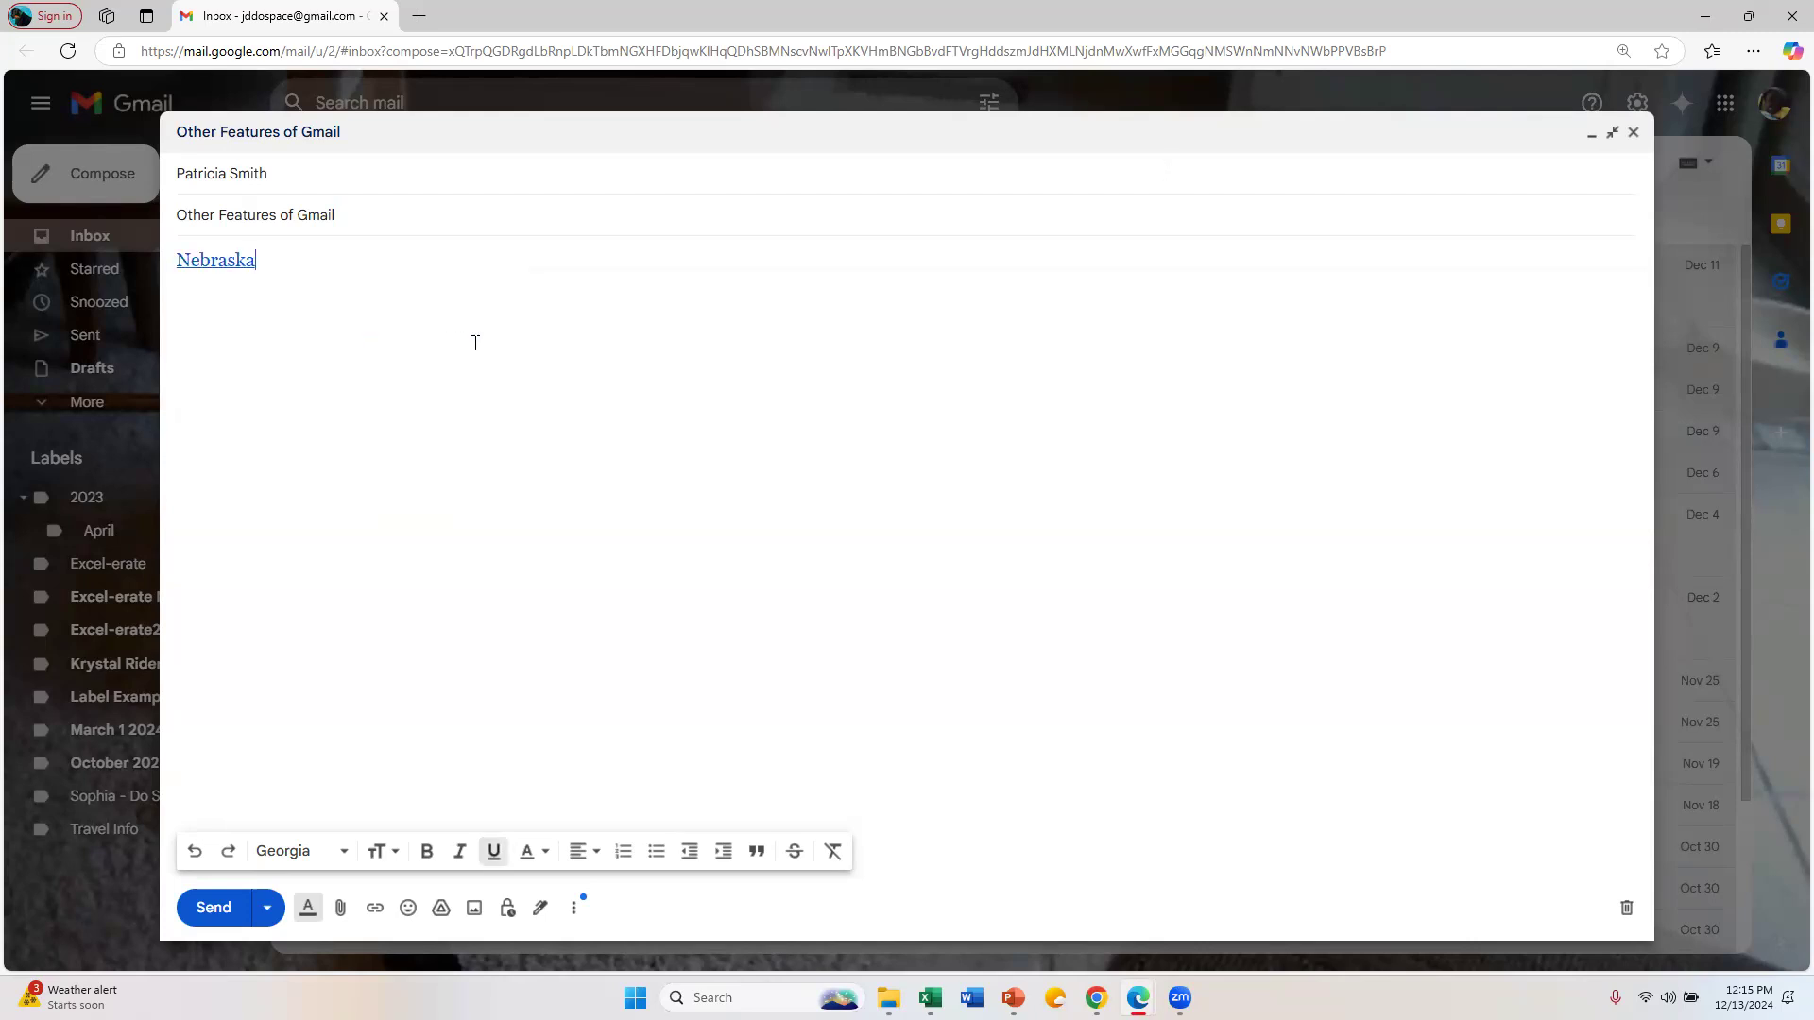
Step: Test the "Nebraska" link from the draft twice, closing the browser tab it opens each time
left_click(197, 253)
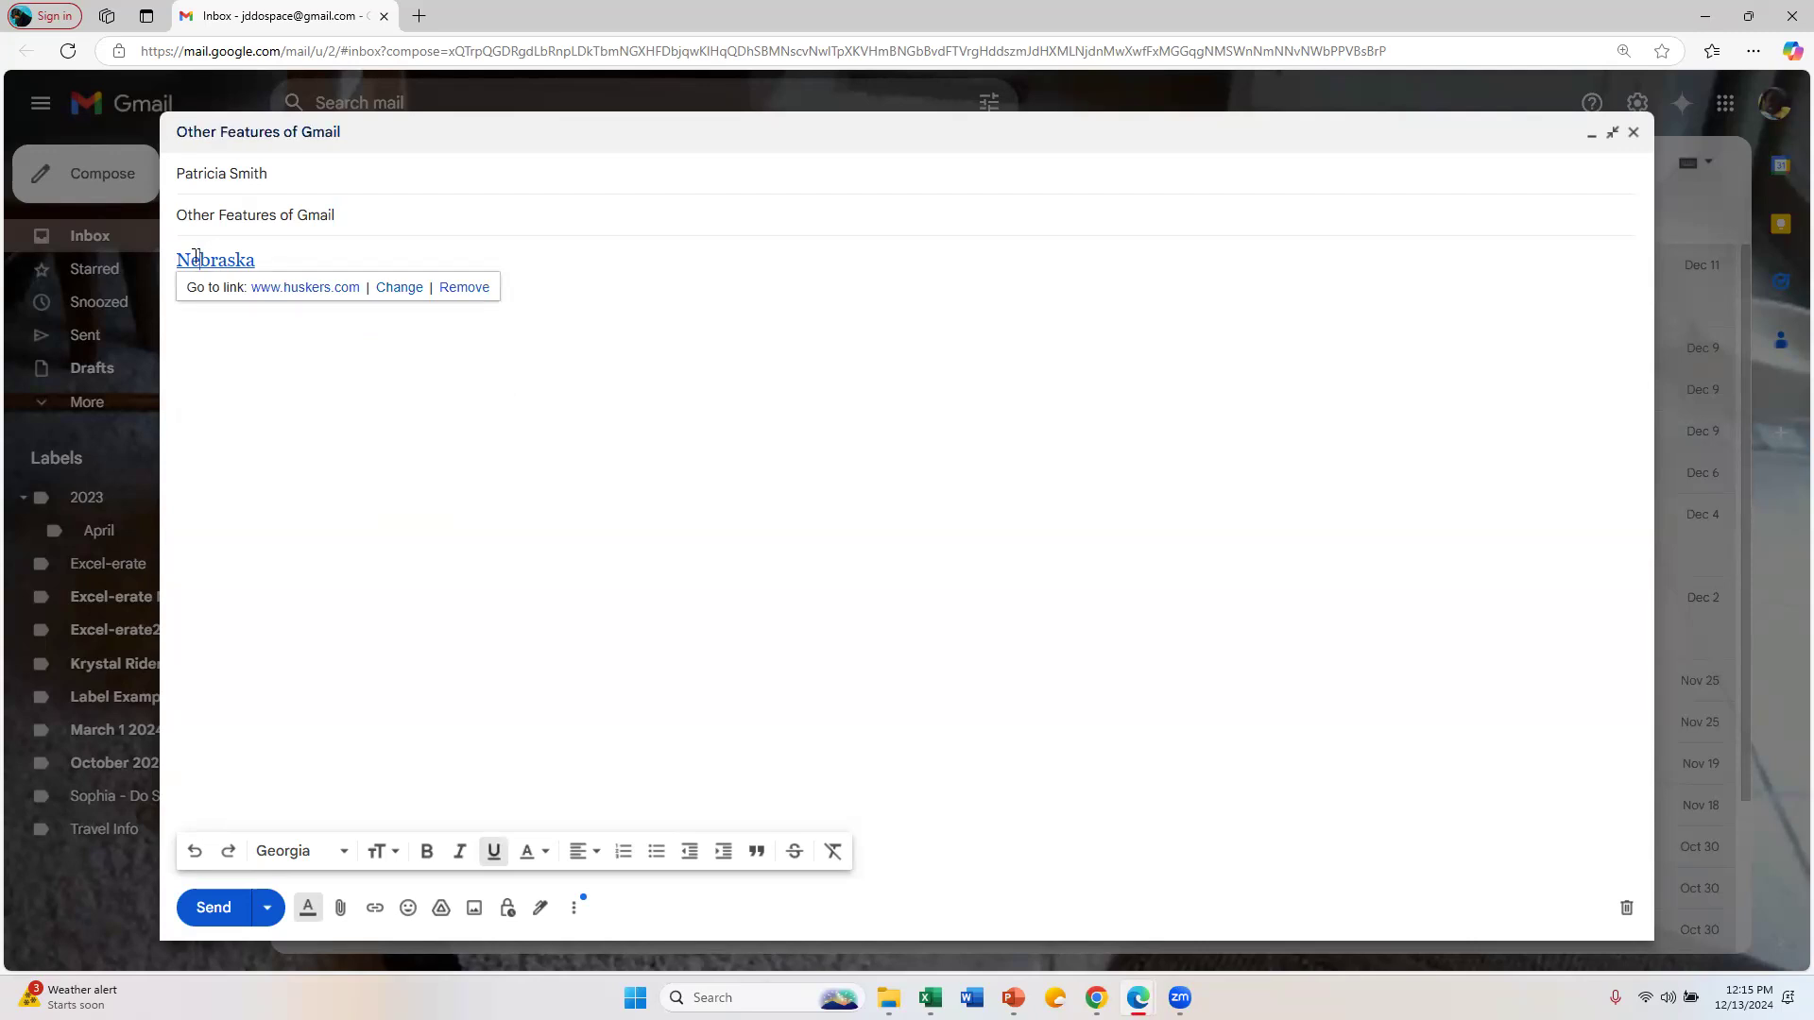
left_click(279, 288)
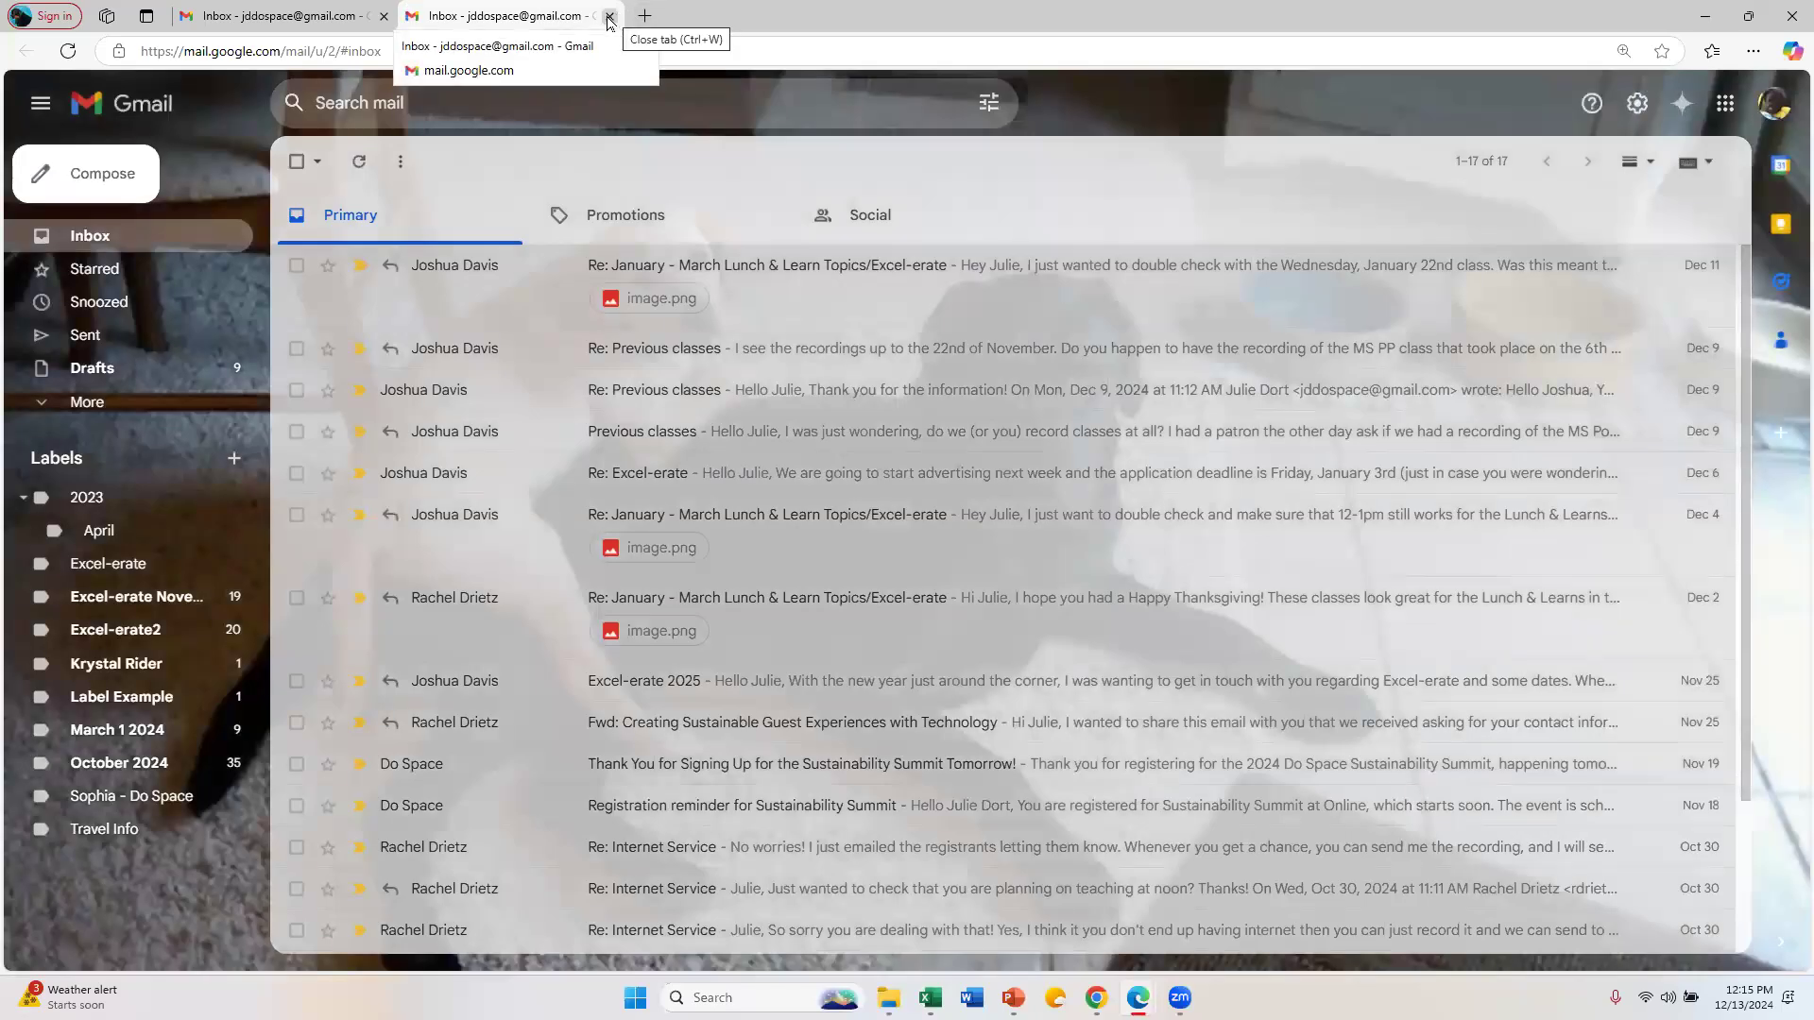
left_click(609, 17)
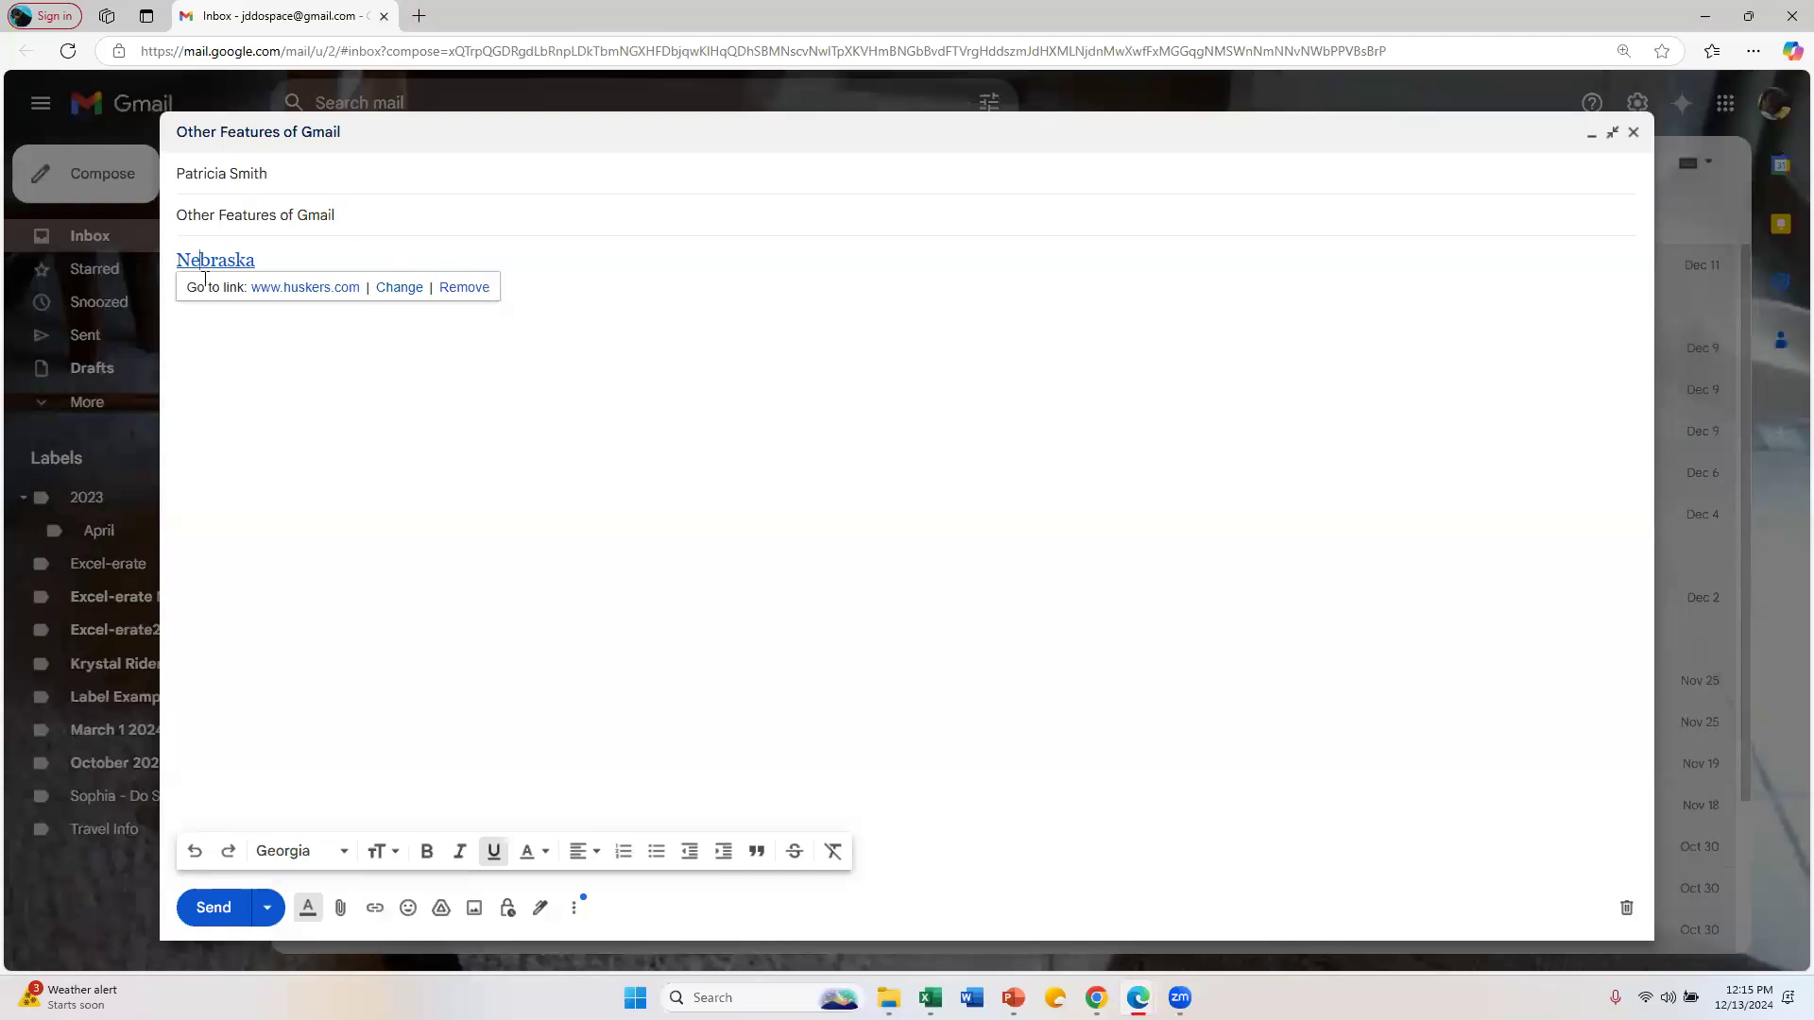
left_click(329, 295)
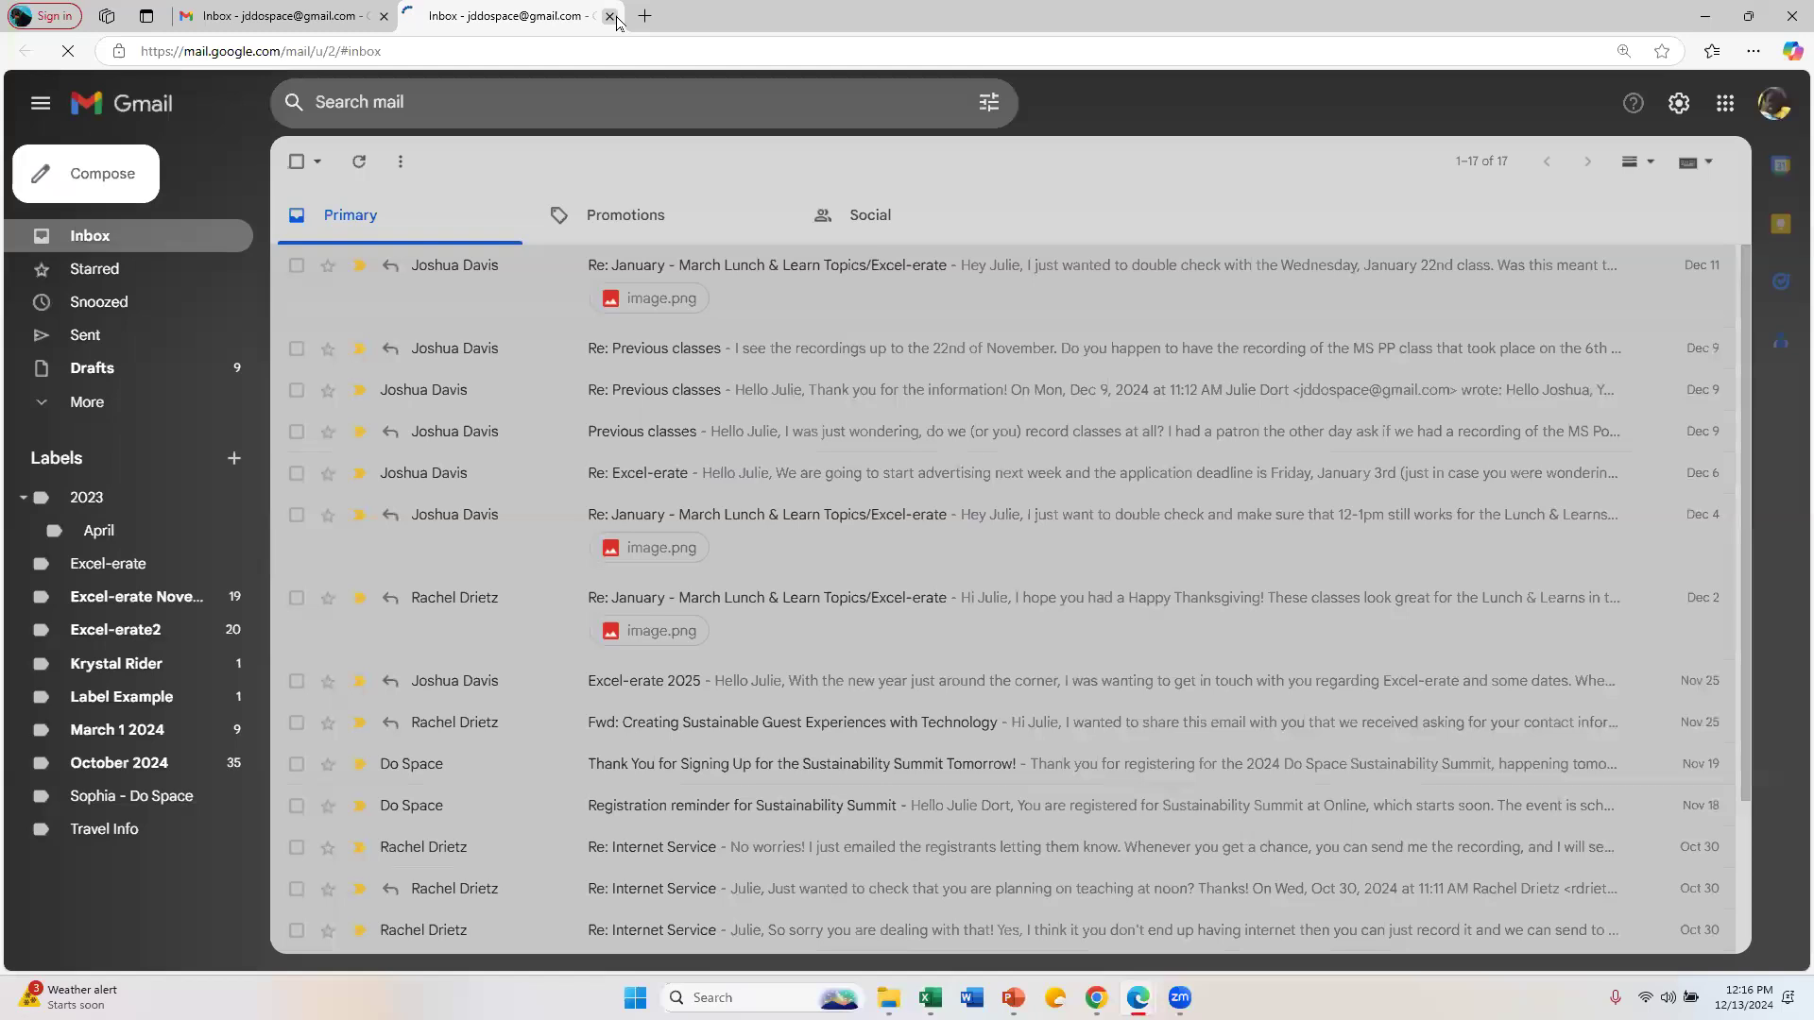
left_click(610, 16)
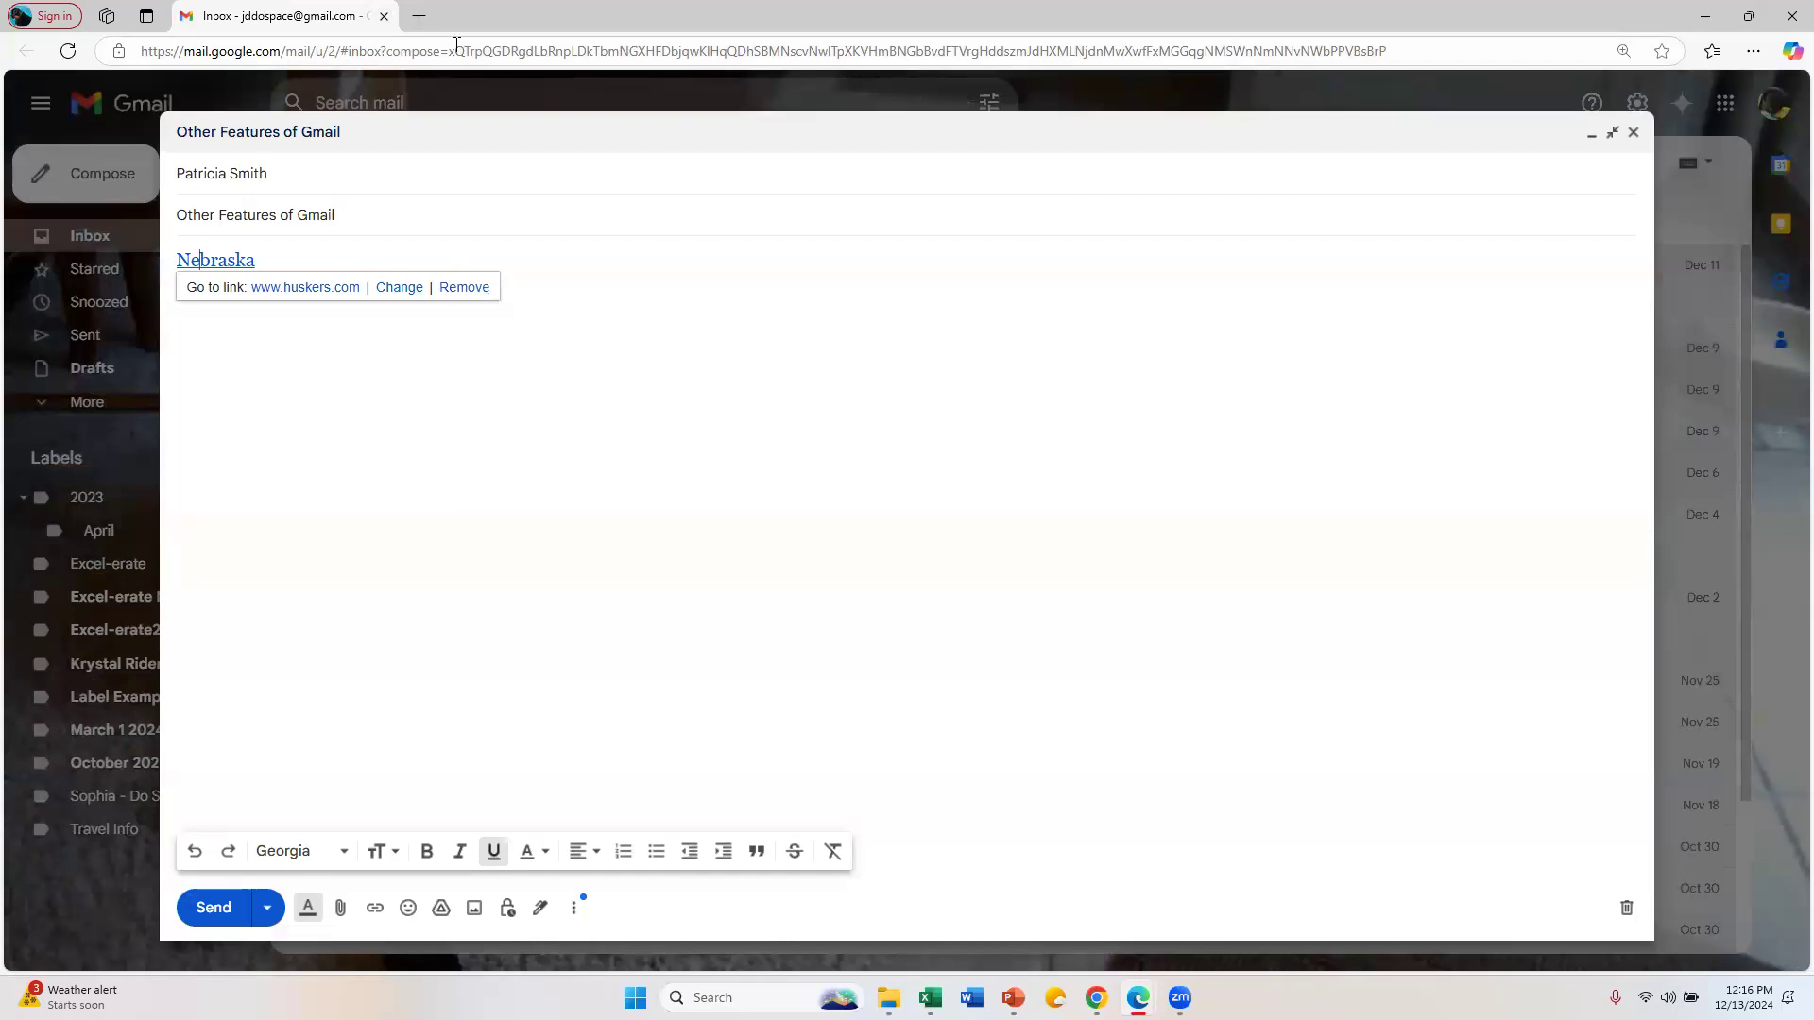
left_click(425, 16)
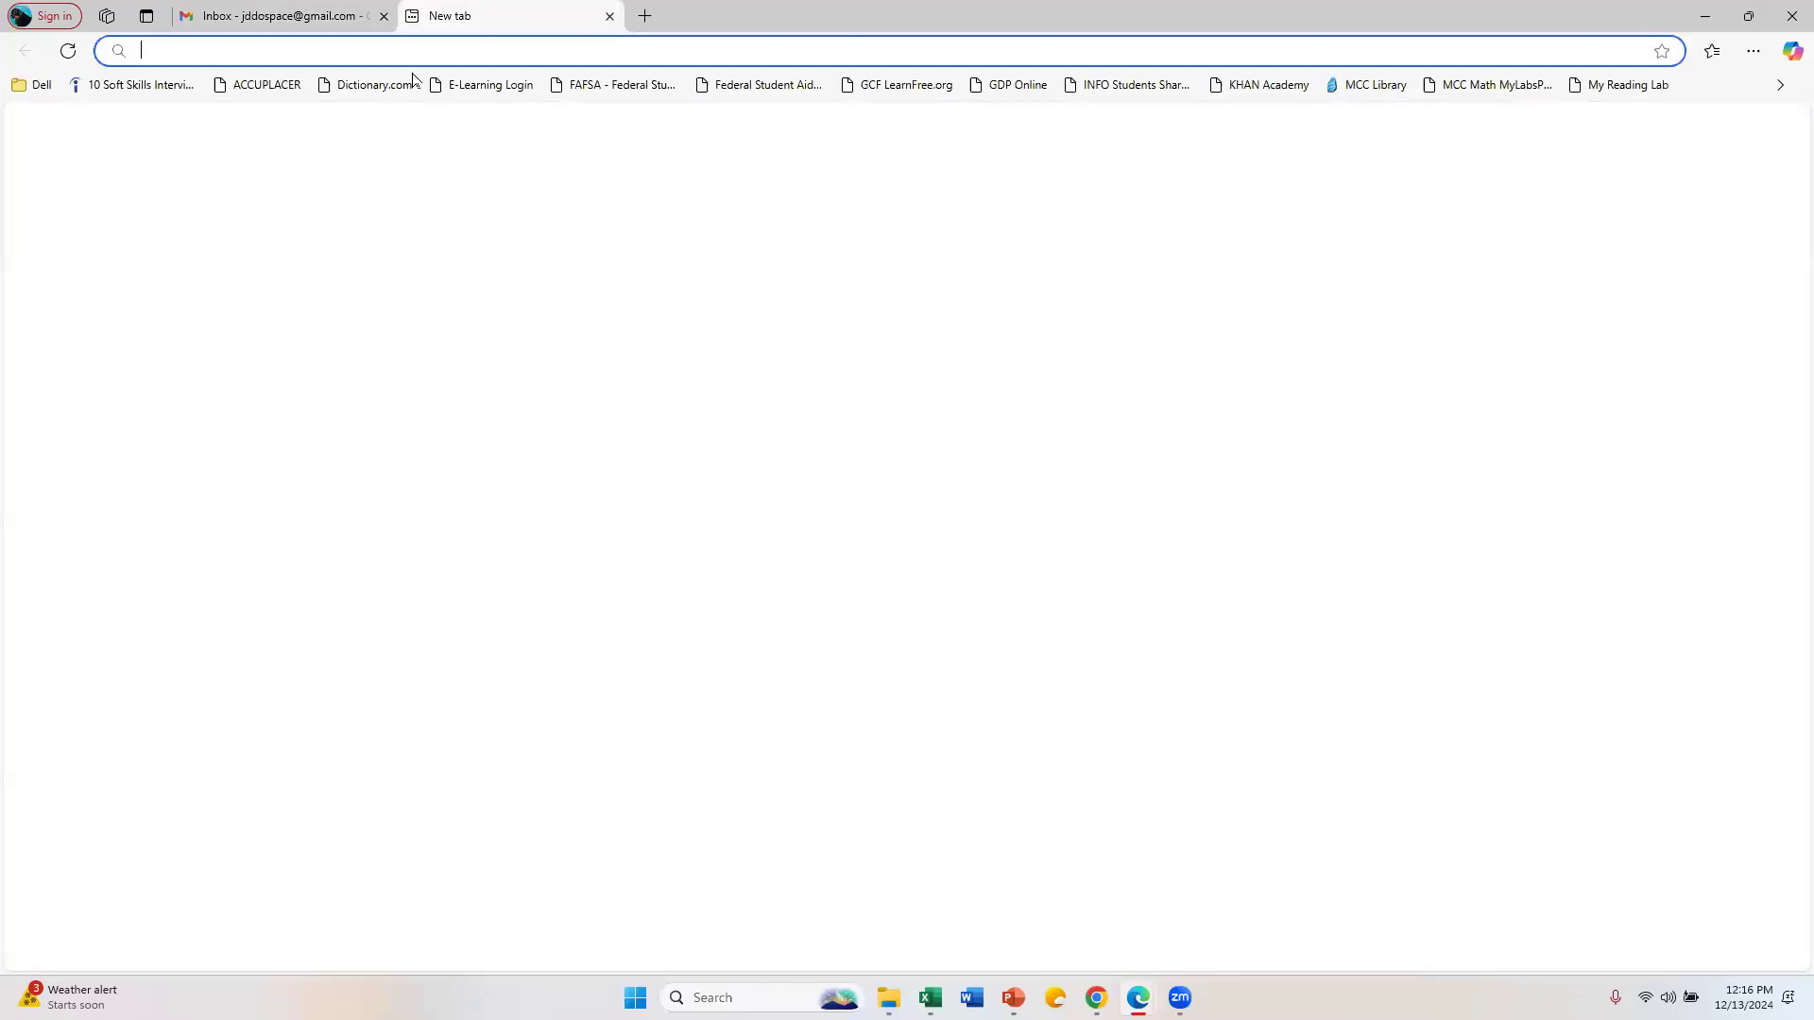
type("ww")
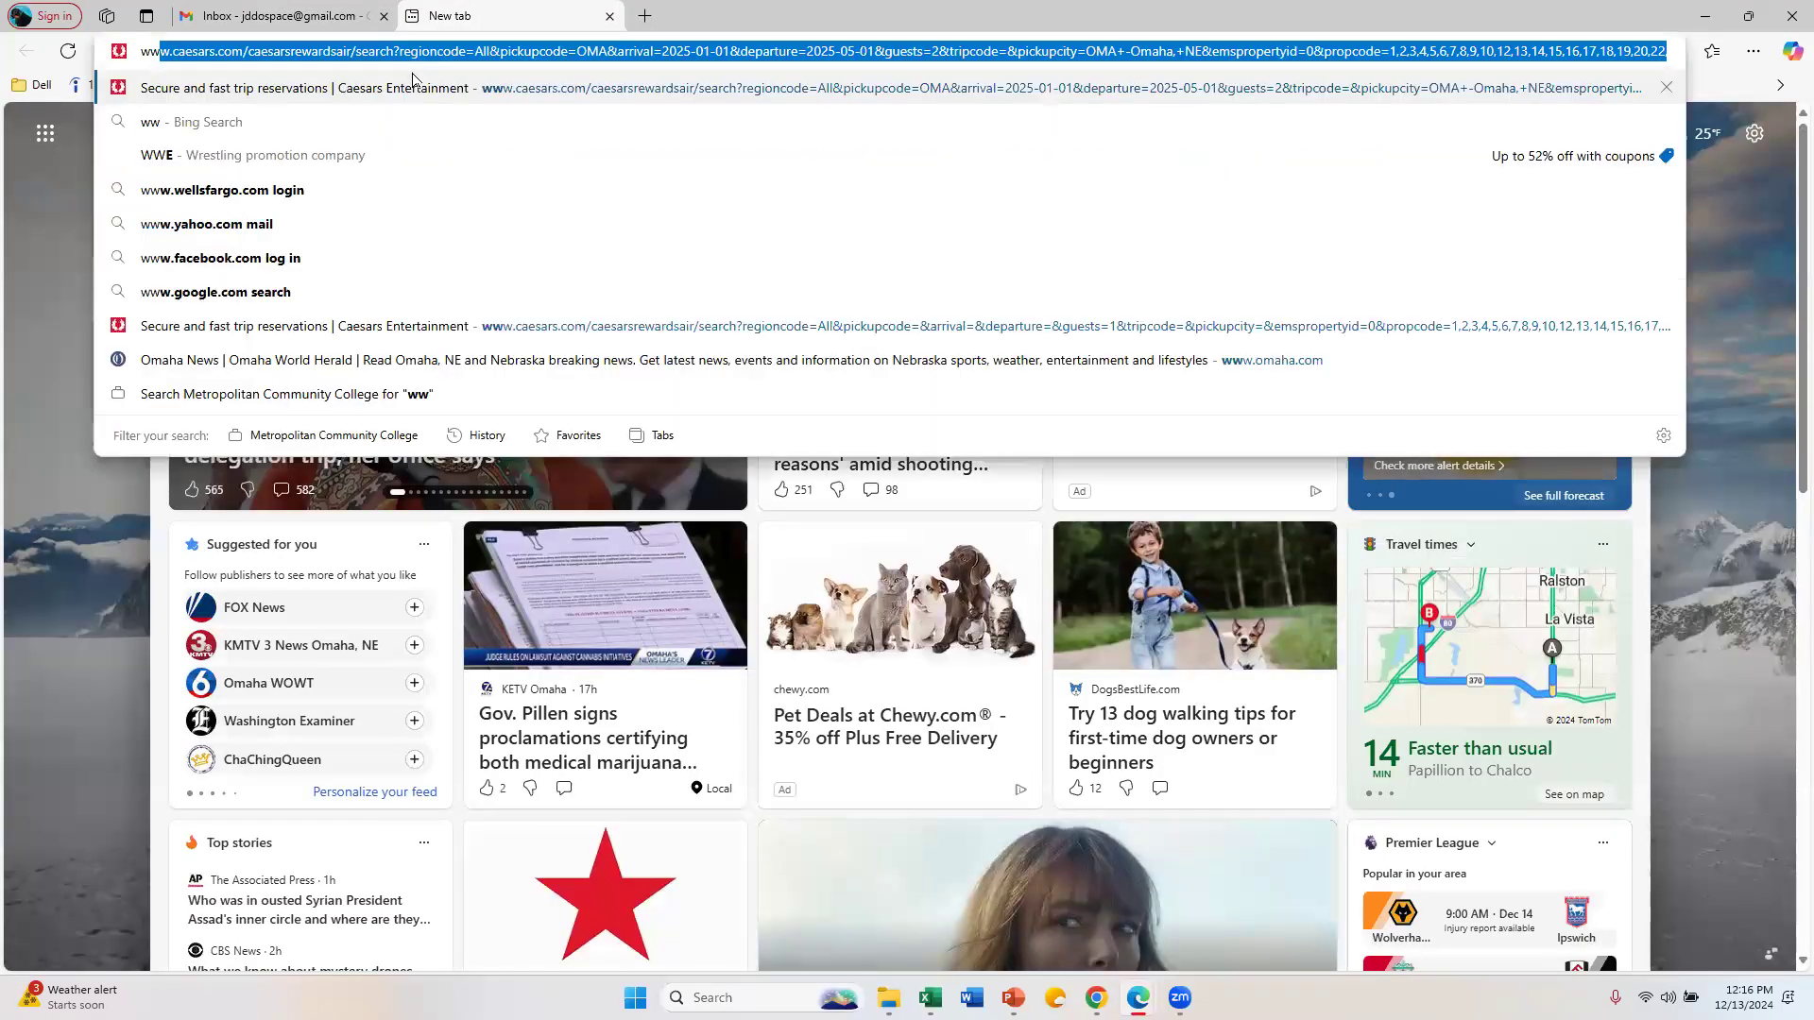
type("w.h")
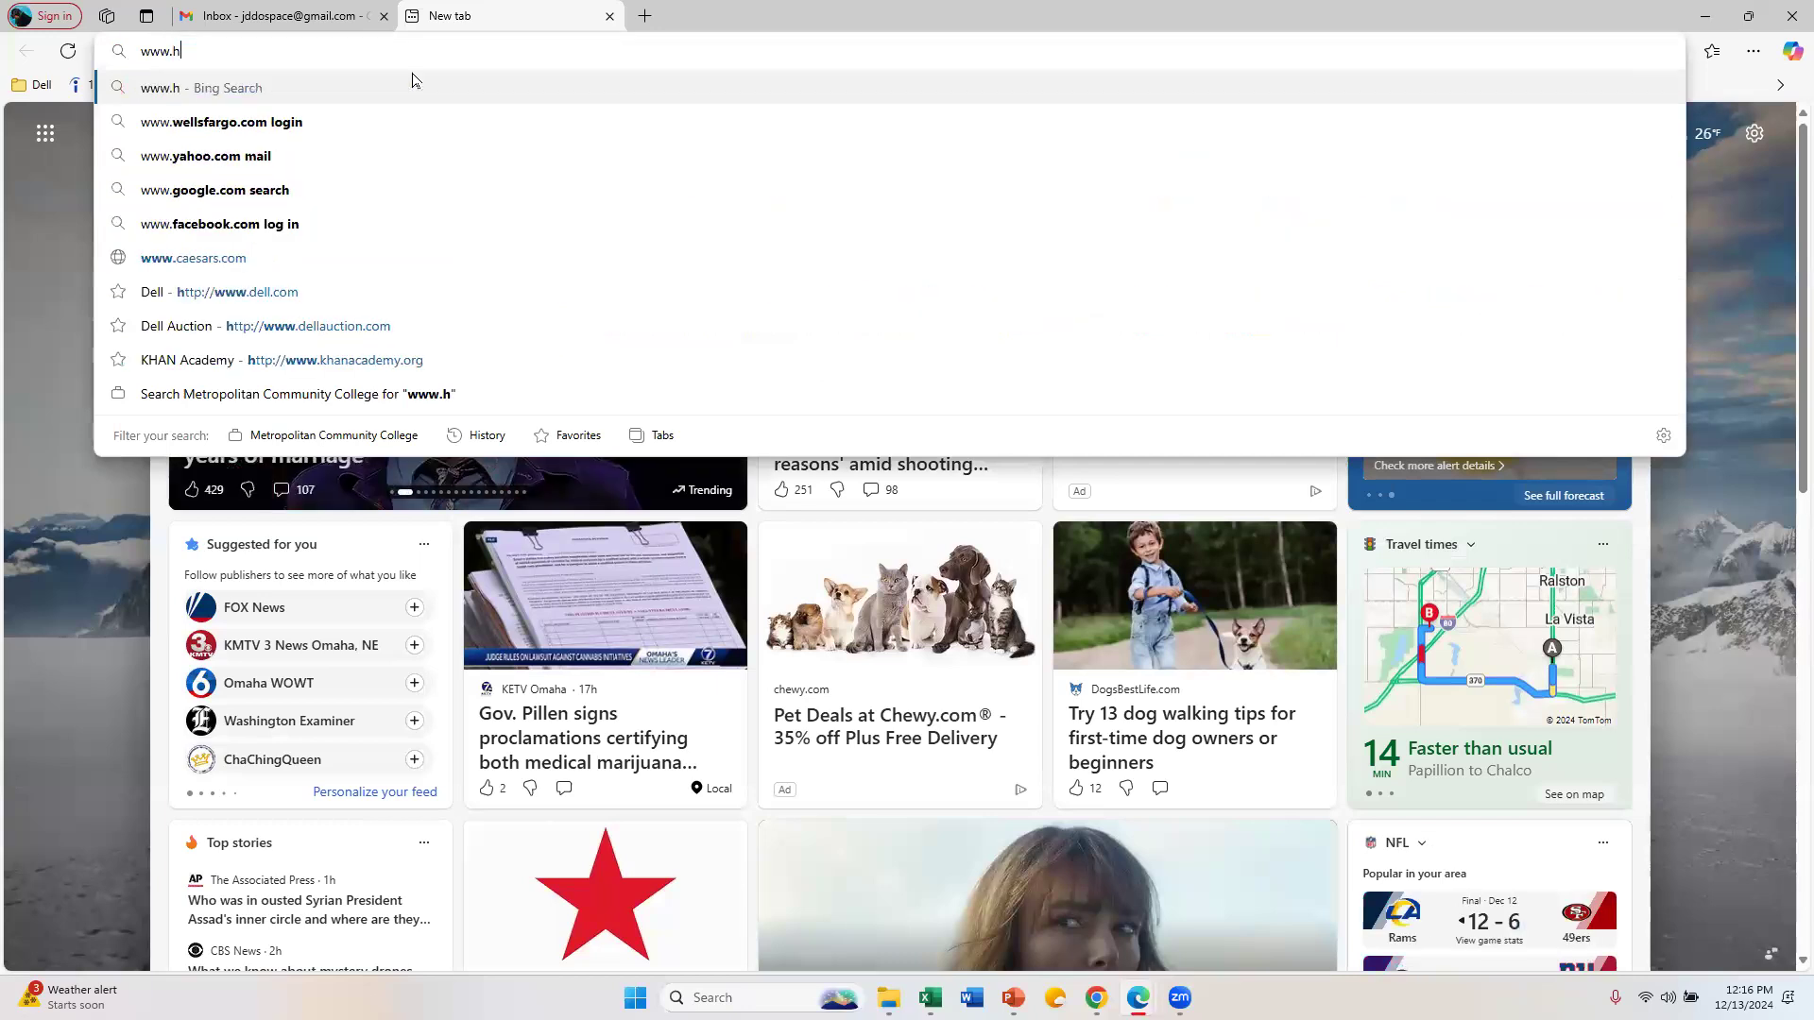
type("ysic")
key("BackSpace")
key("BackSpace")
key("BackSpace")
key("BackSpace")
key("BackSpace")
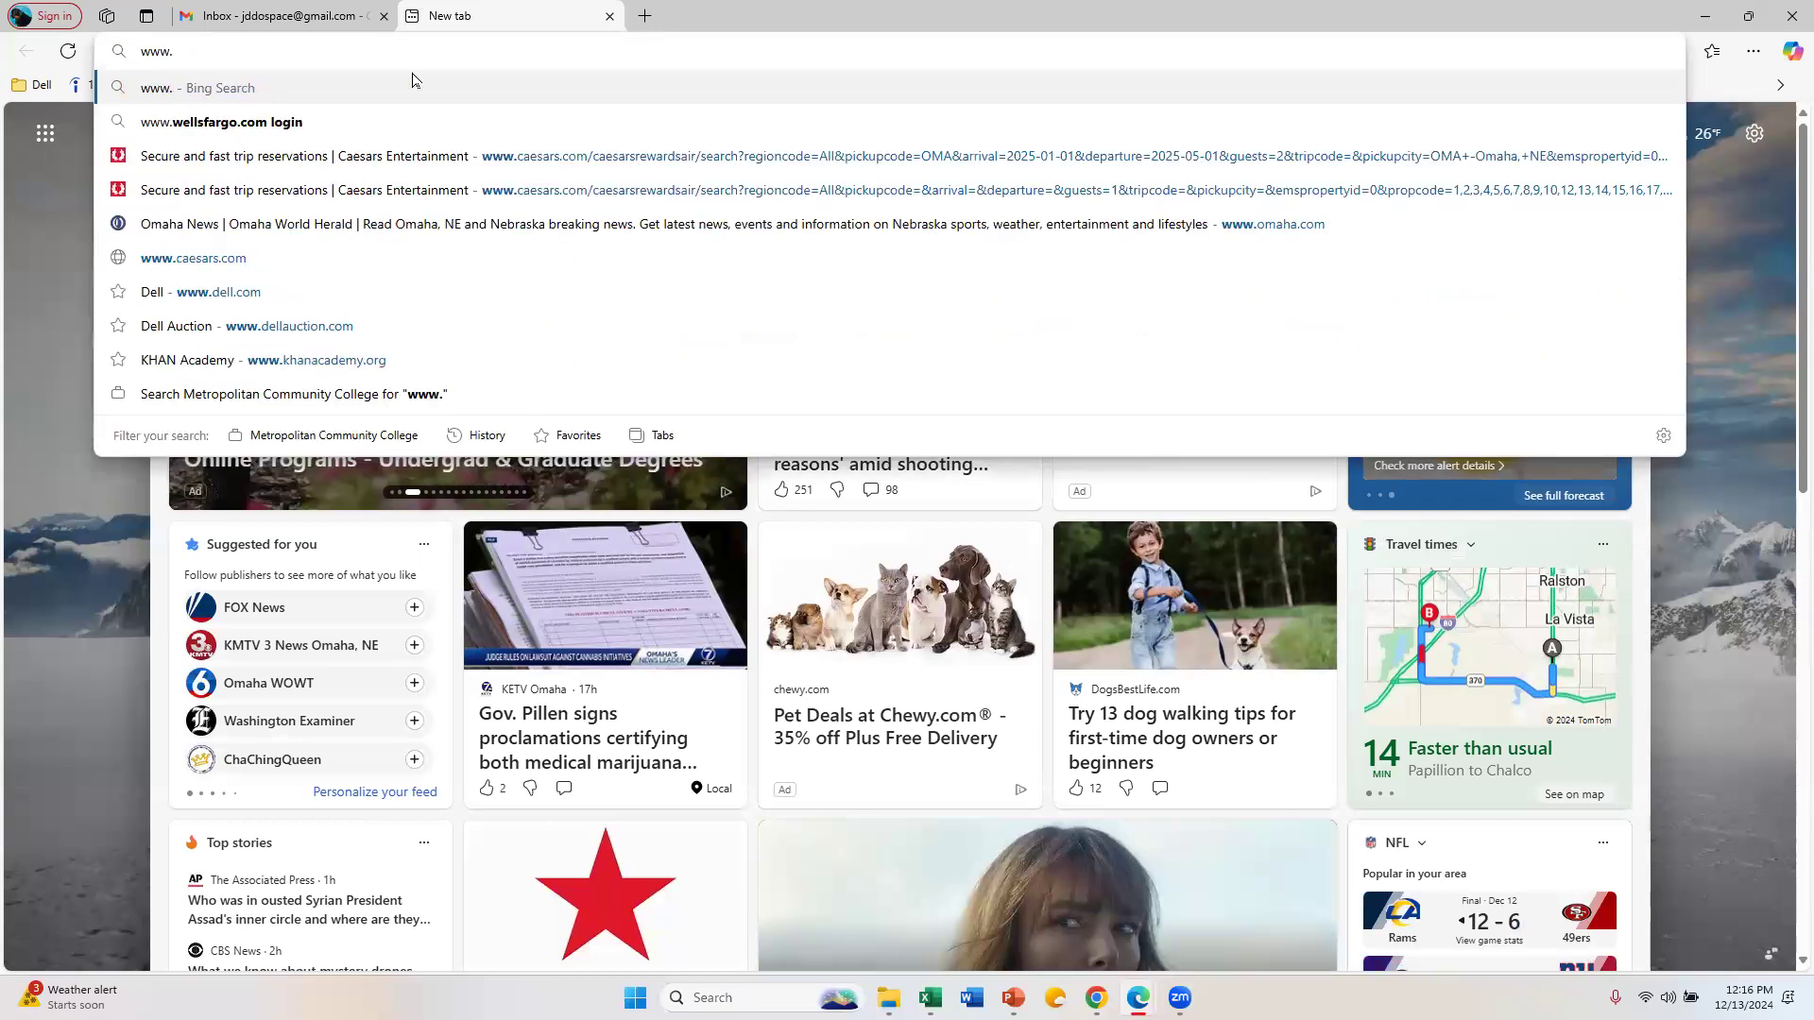
type("huskers.")
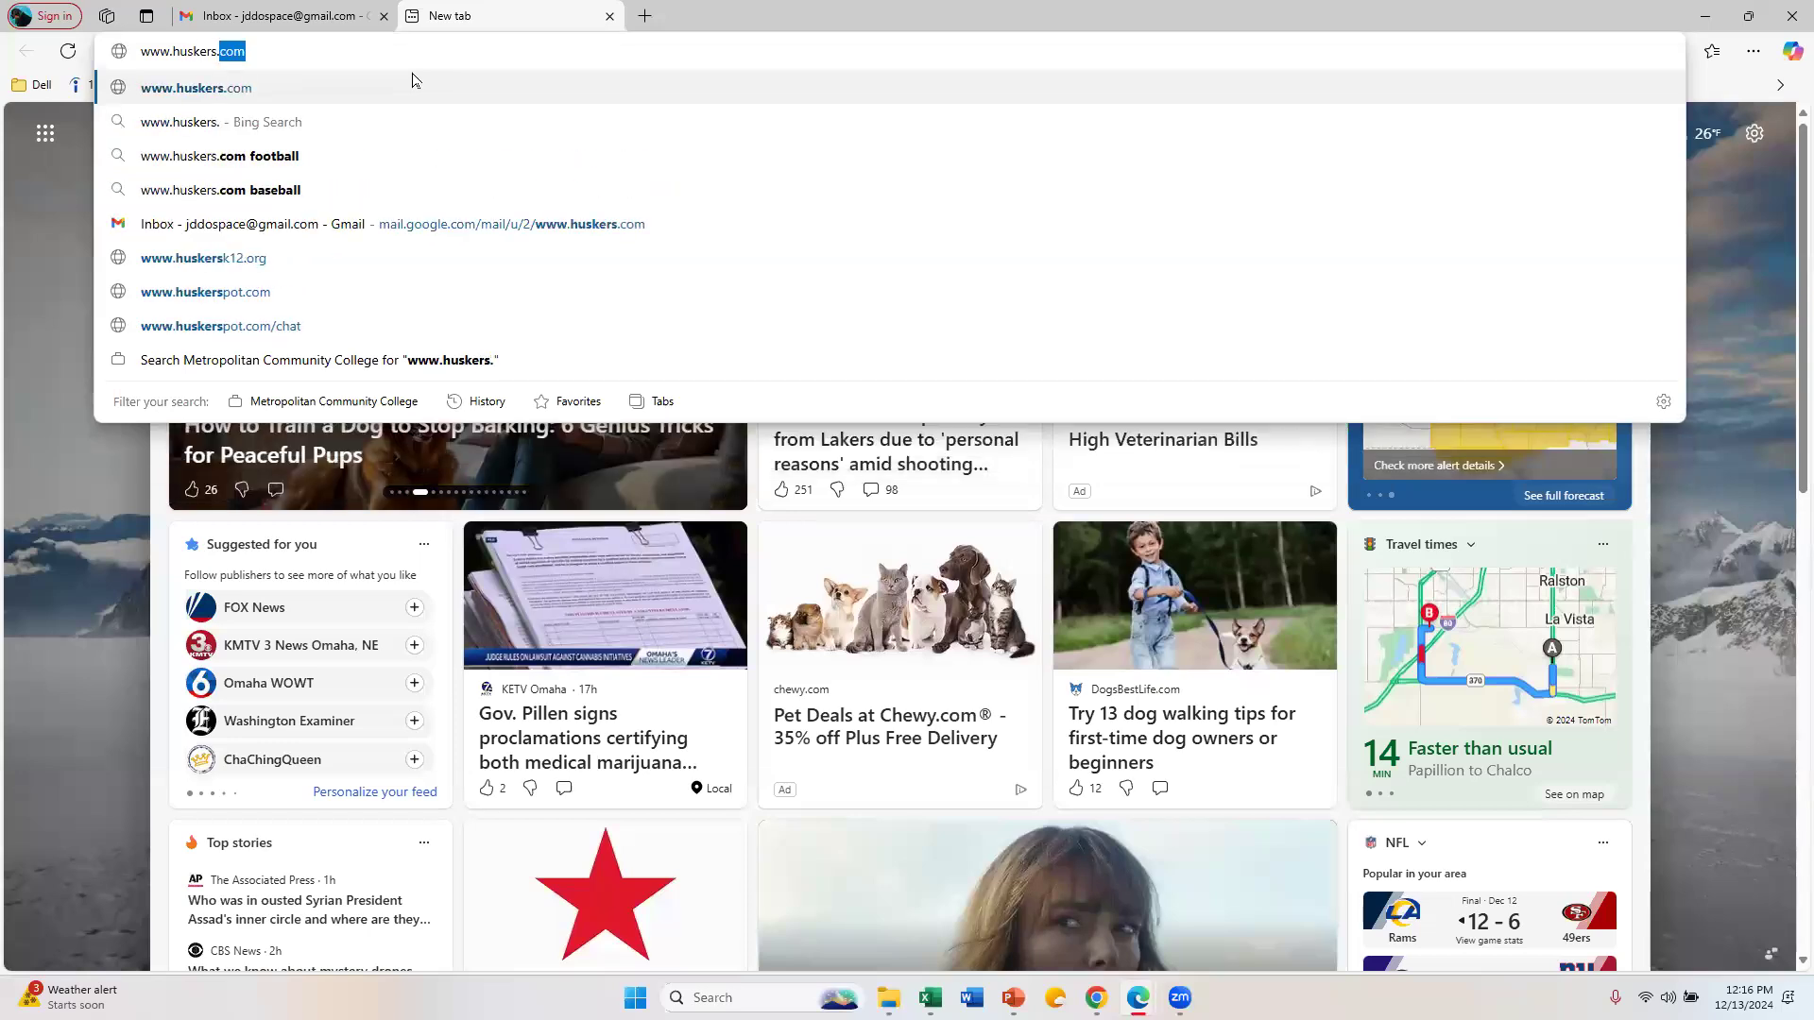
key("Return")
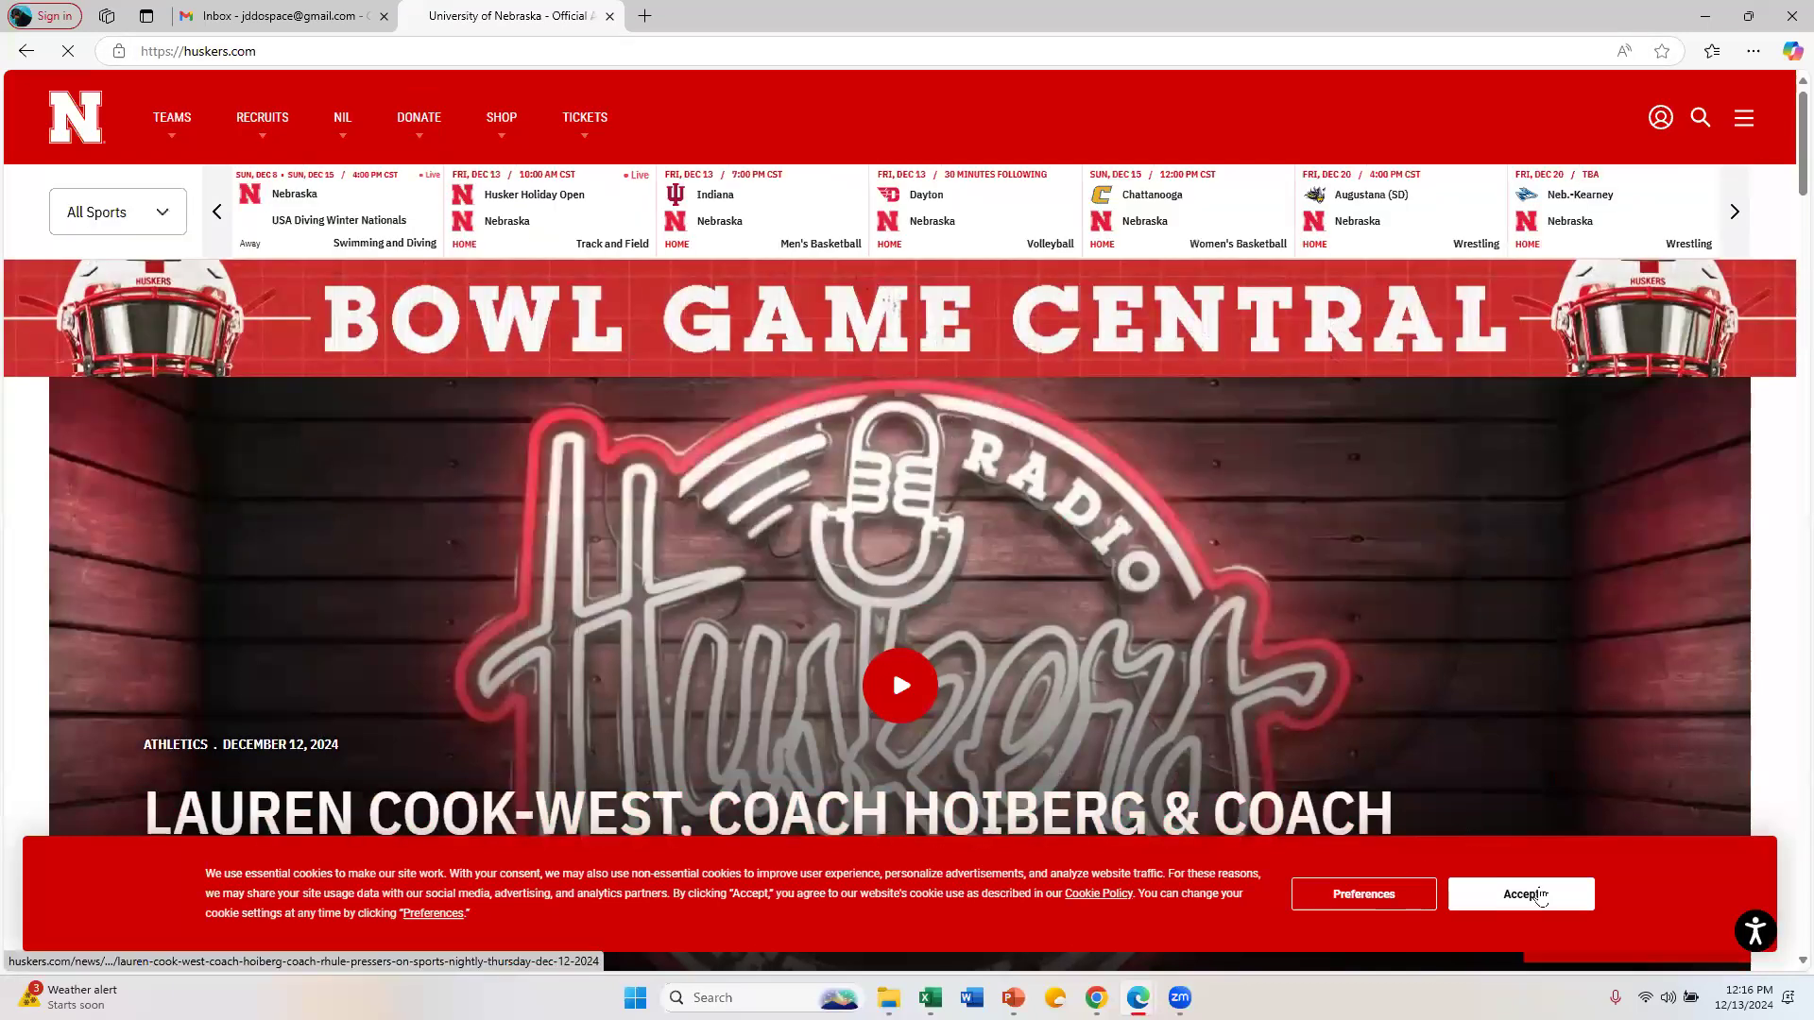
Step: Return to the email draft, remove the link from "Nebraska" and retype the word as plain text
left_click(270, 19)
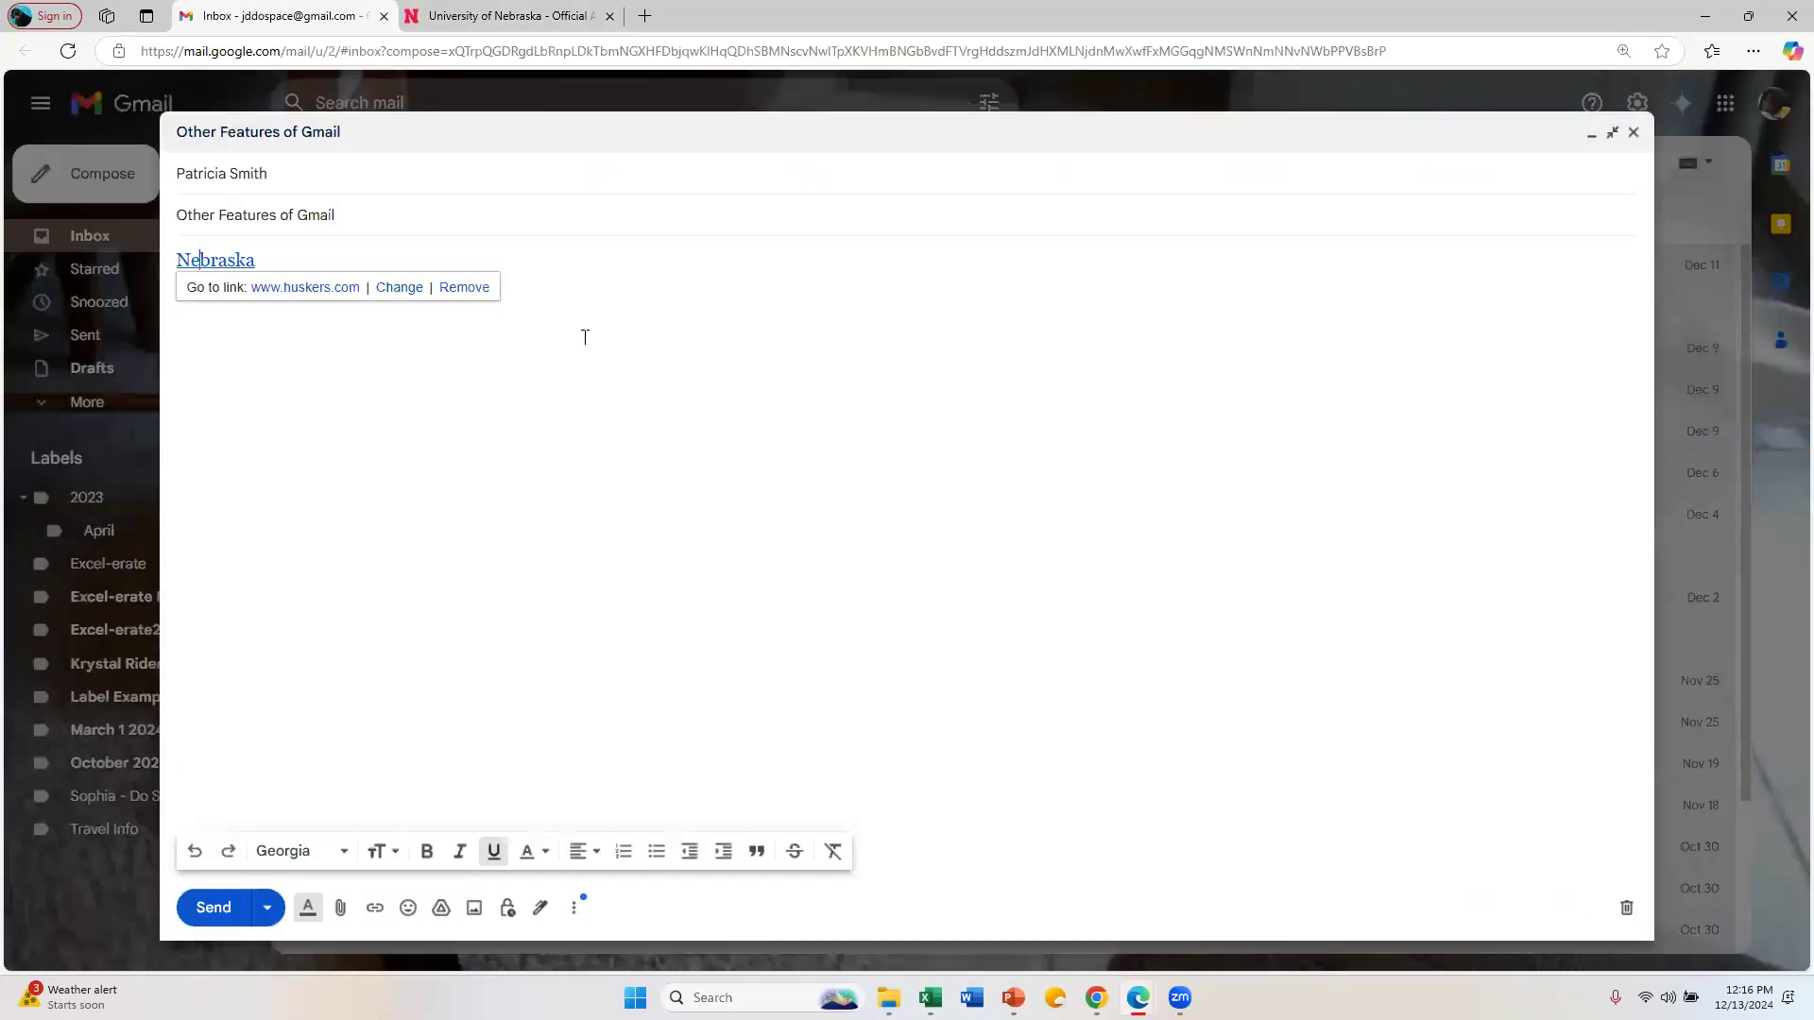
left_click(466, 288)
double_click(177, 269)
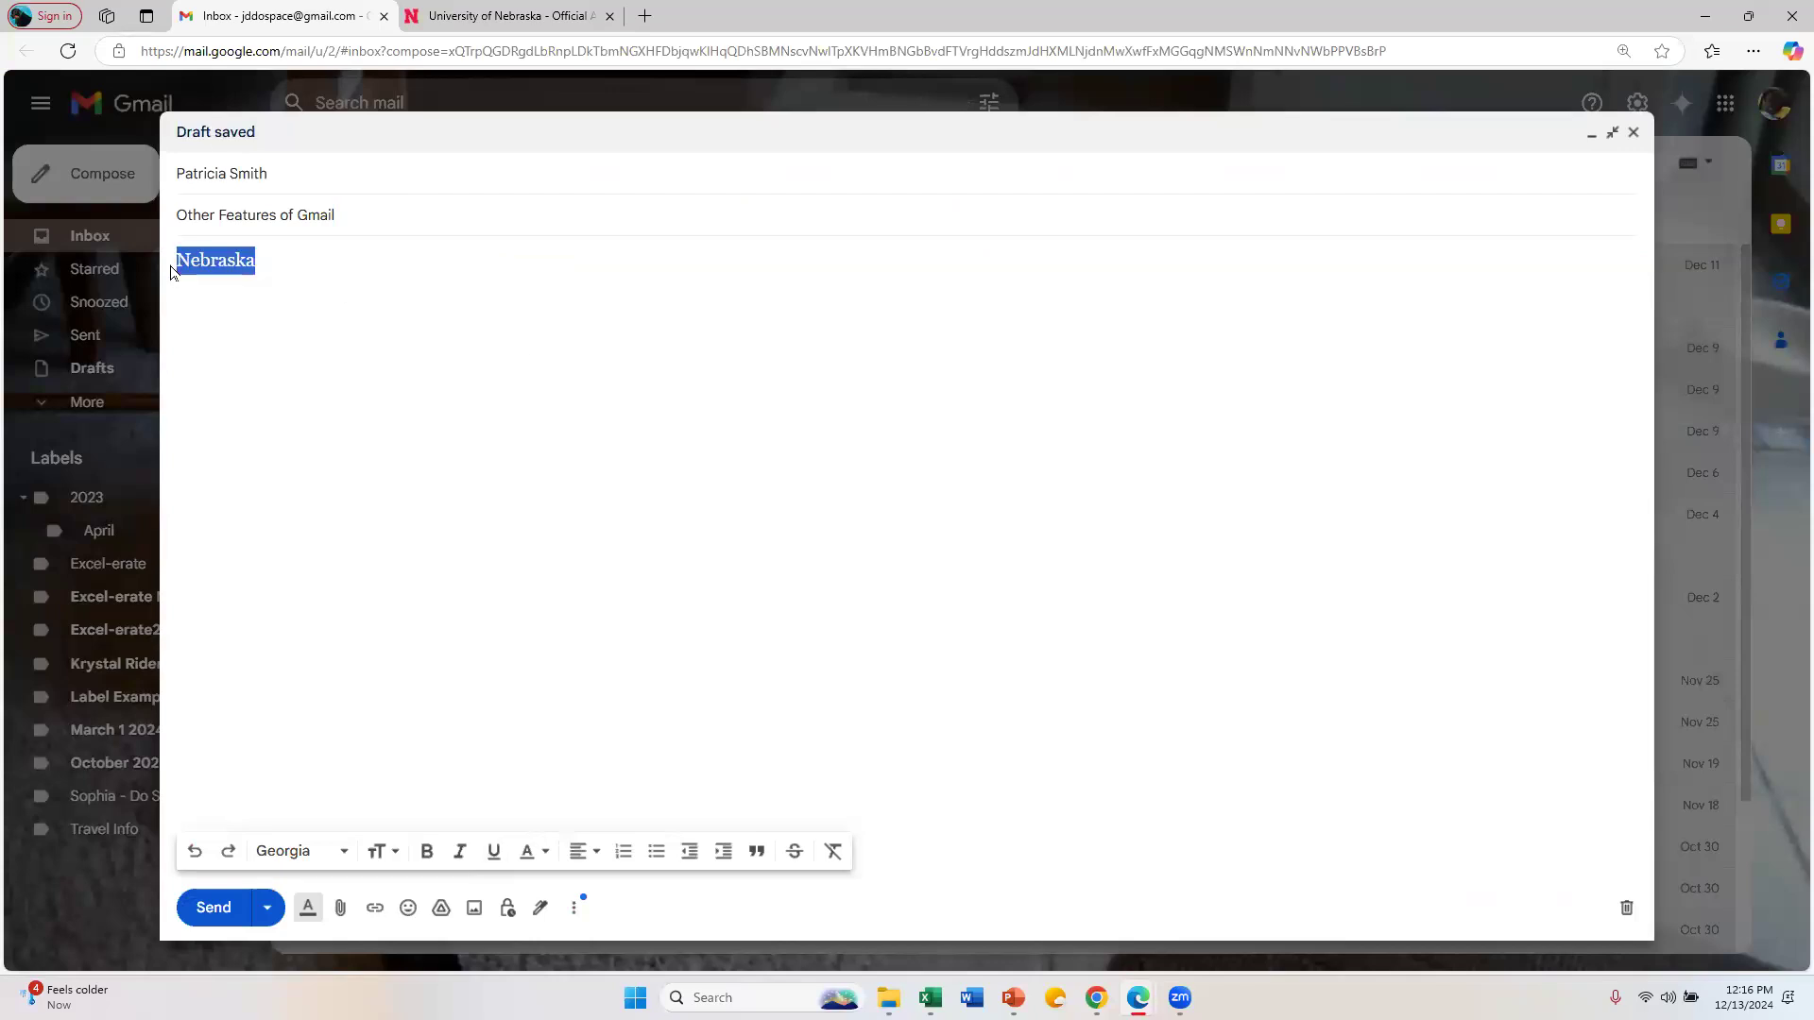
type("Neb")
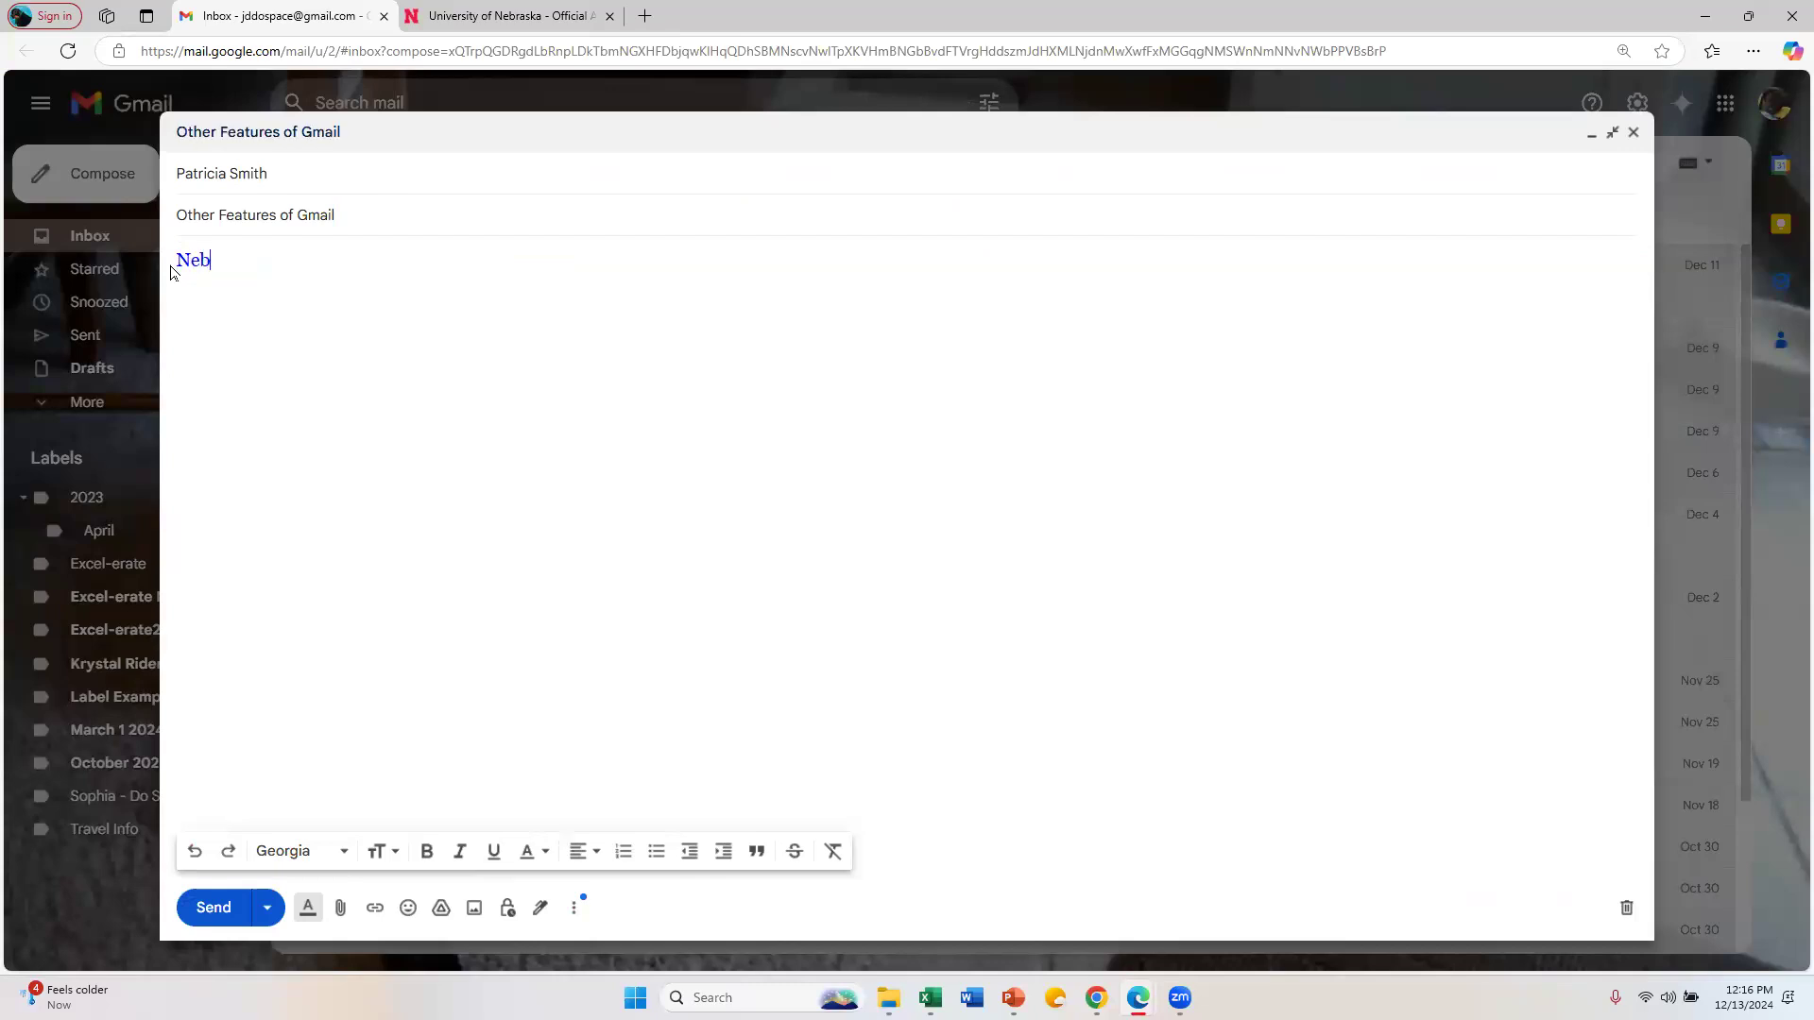
type("raska")
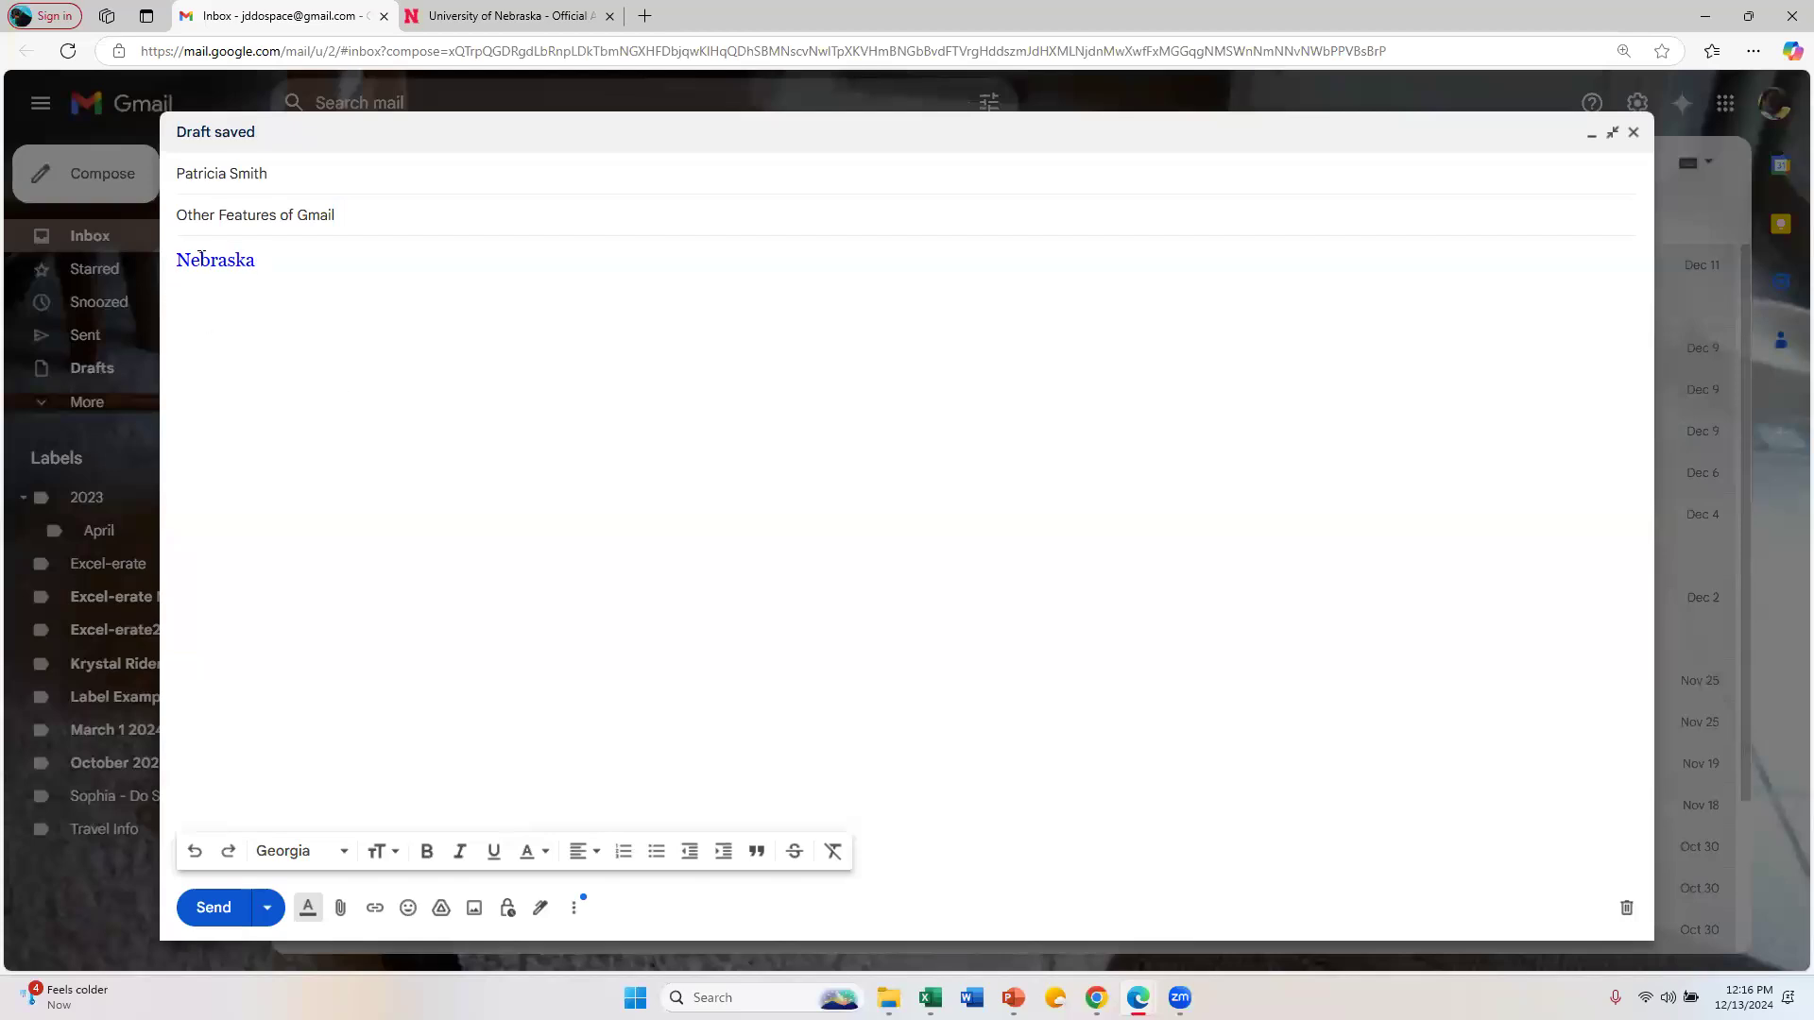
double_click(200, 256)
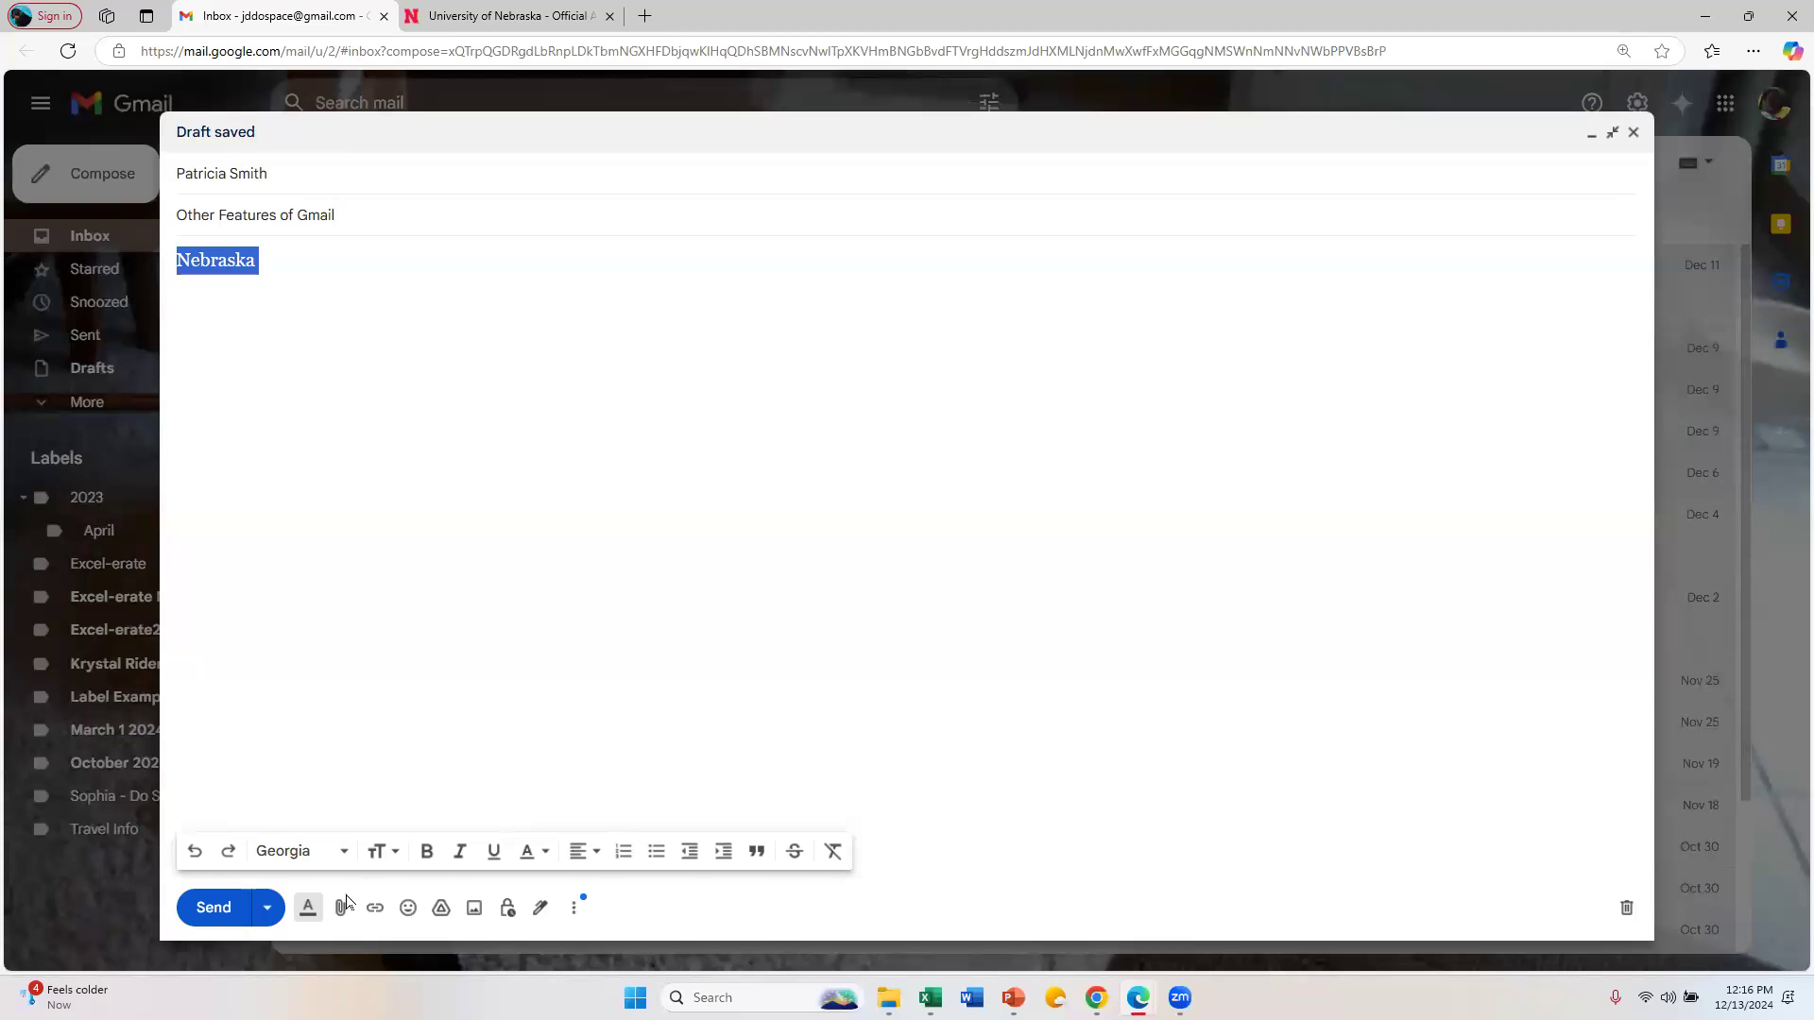
left_click(374, 922)
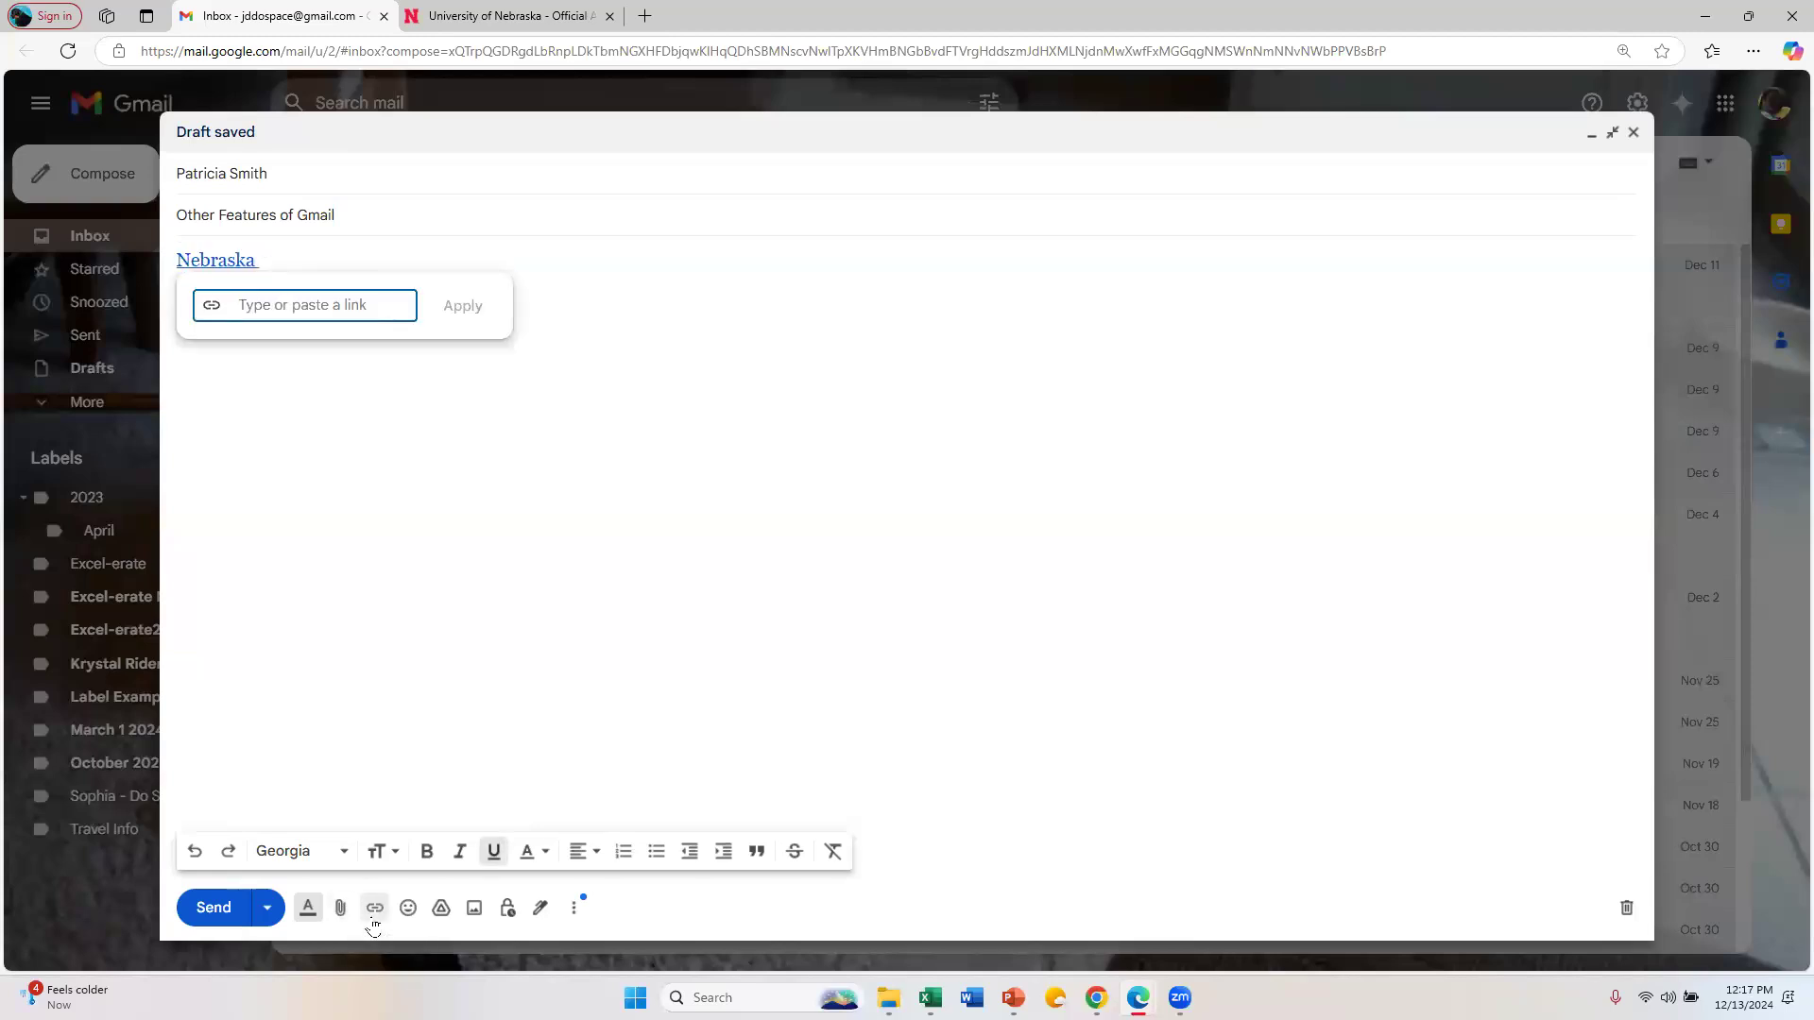
type("www.huskers.com")
left_click(464, 304)
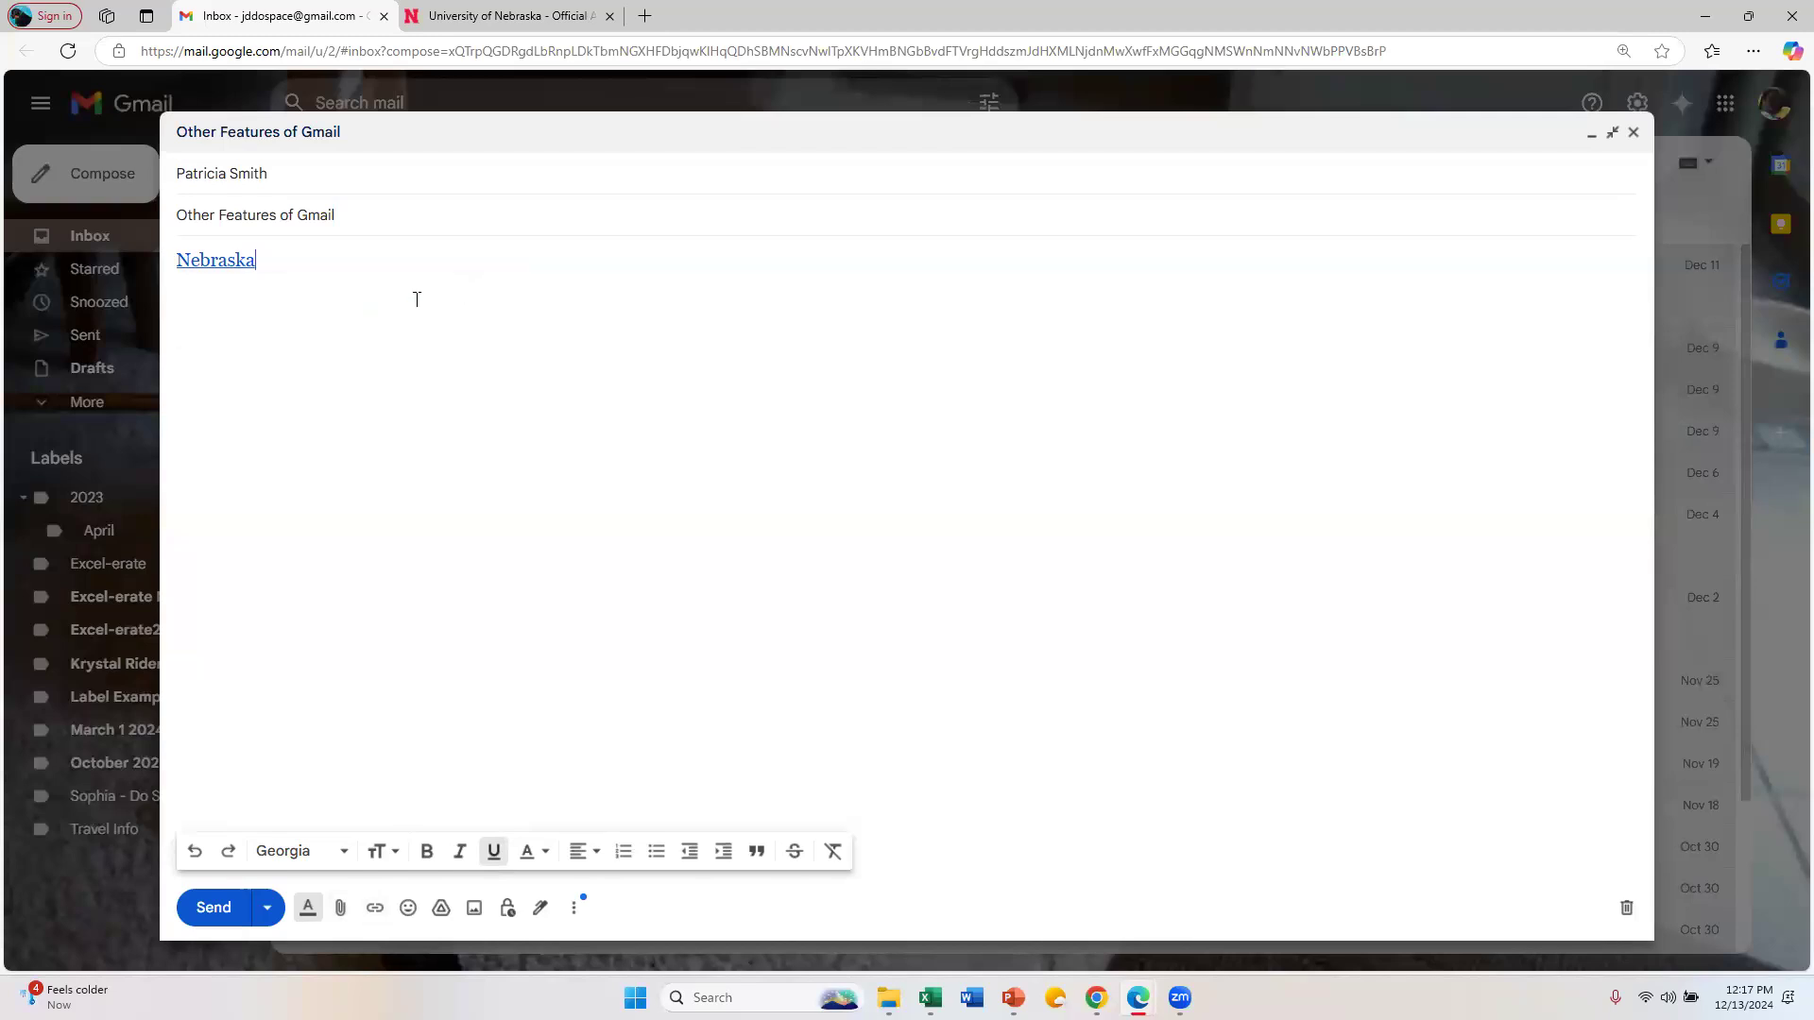
Step: Test the recreated "Nebraska" link from the draft and close the browser tab it opens
left_click(242, 262)
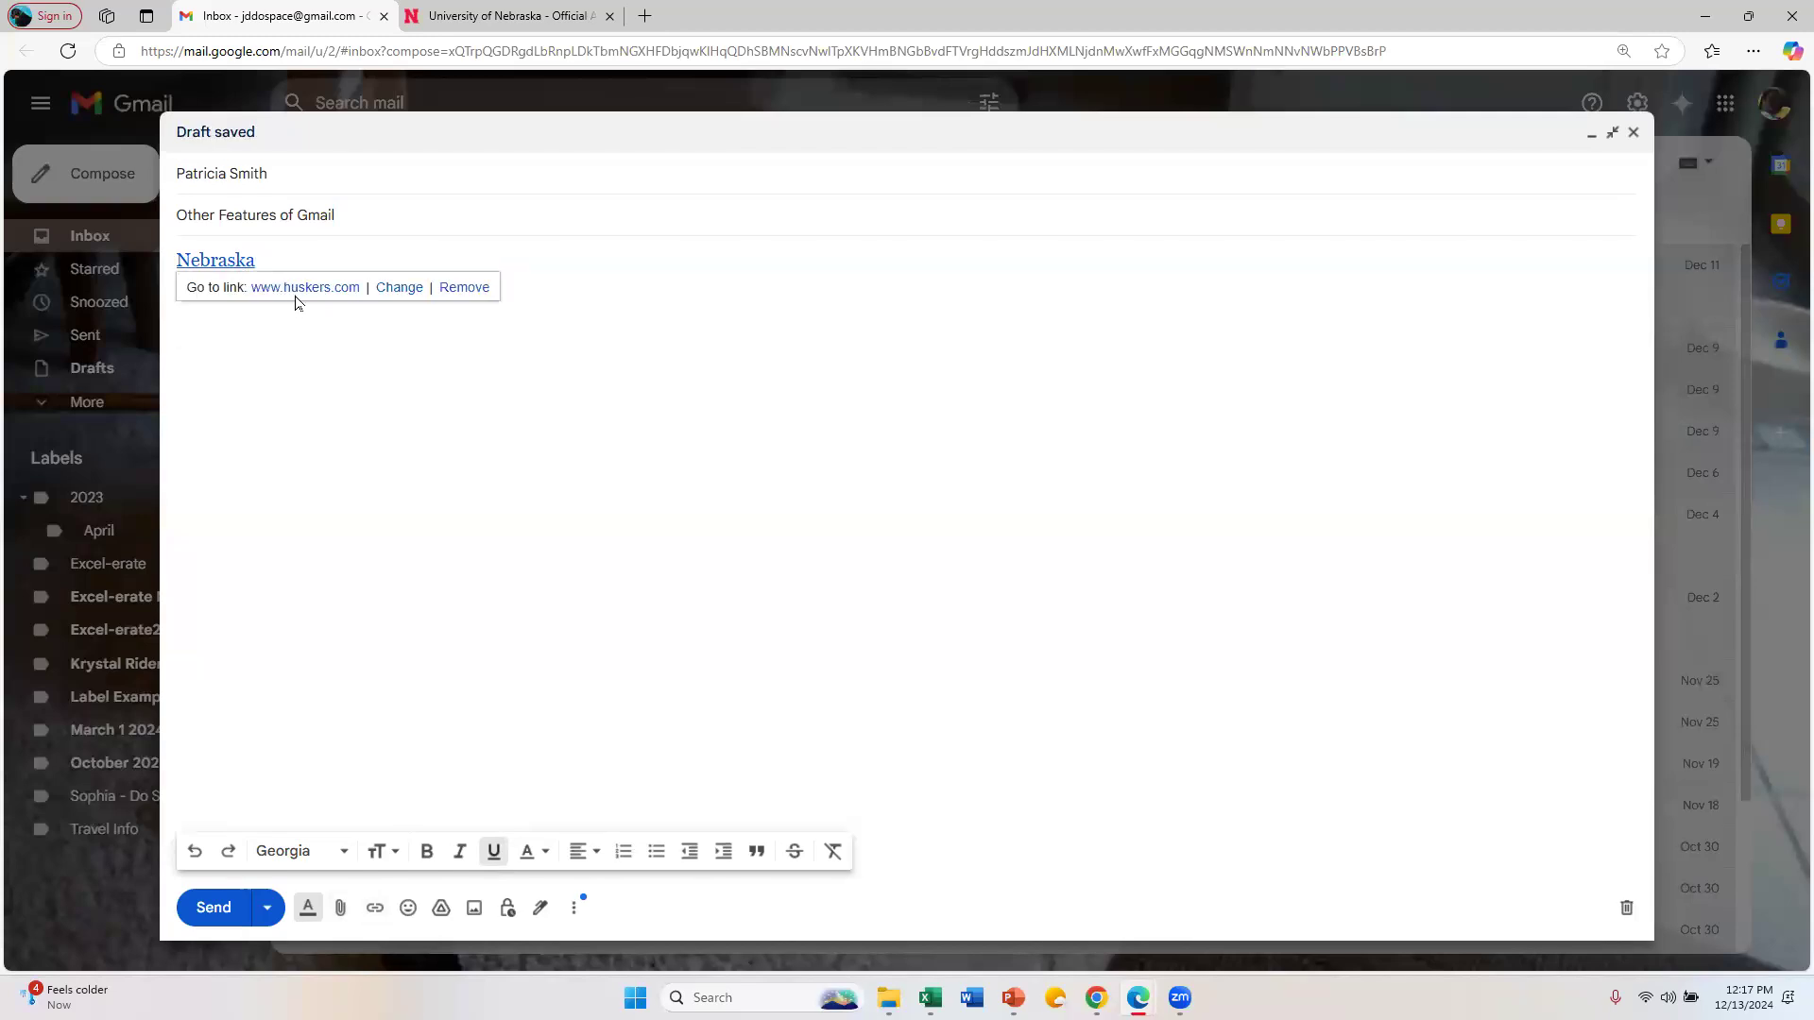
left_click(299, 292)
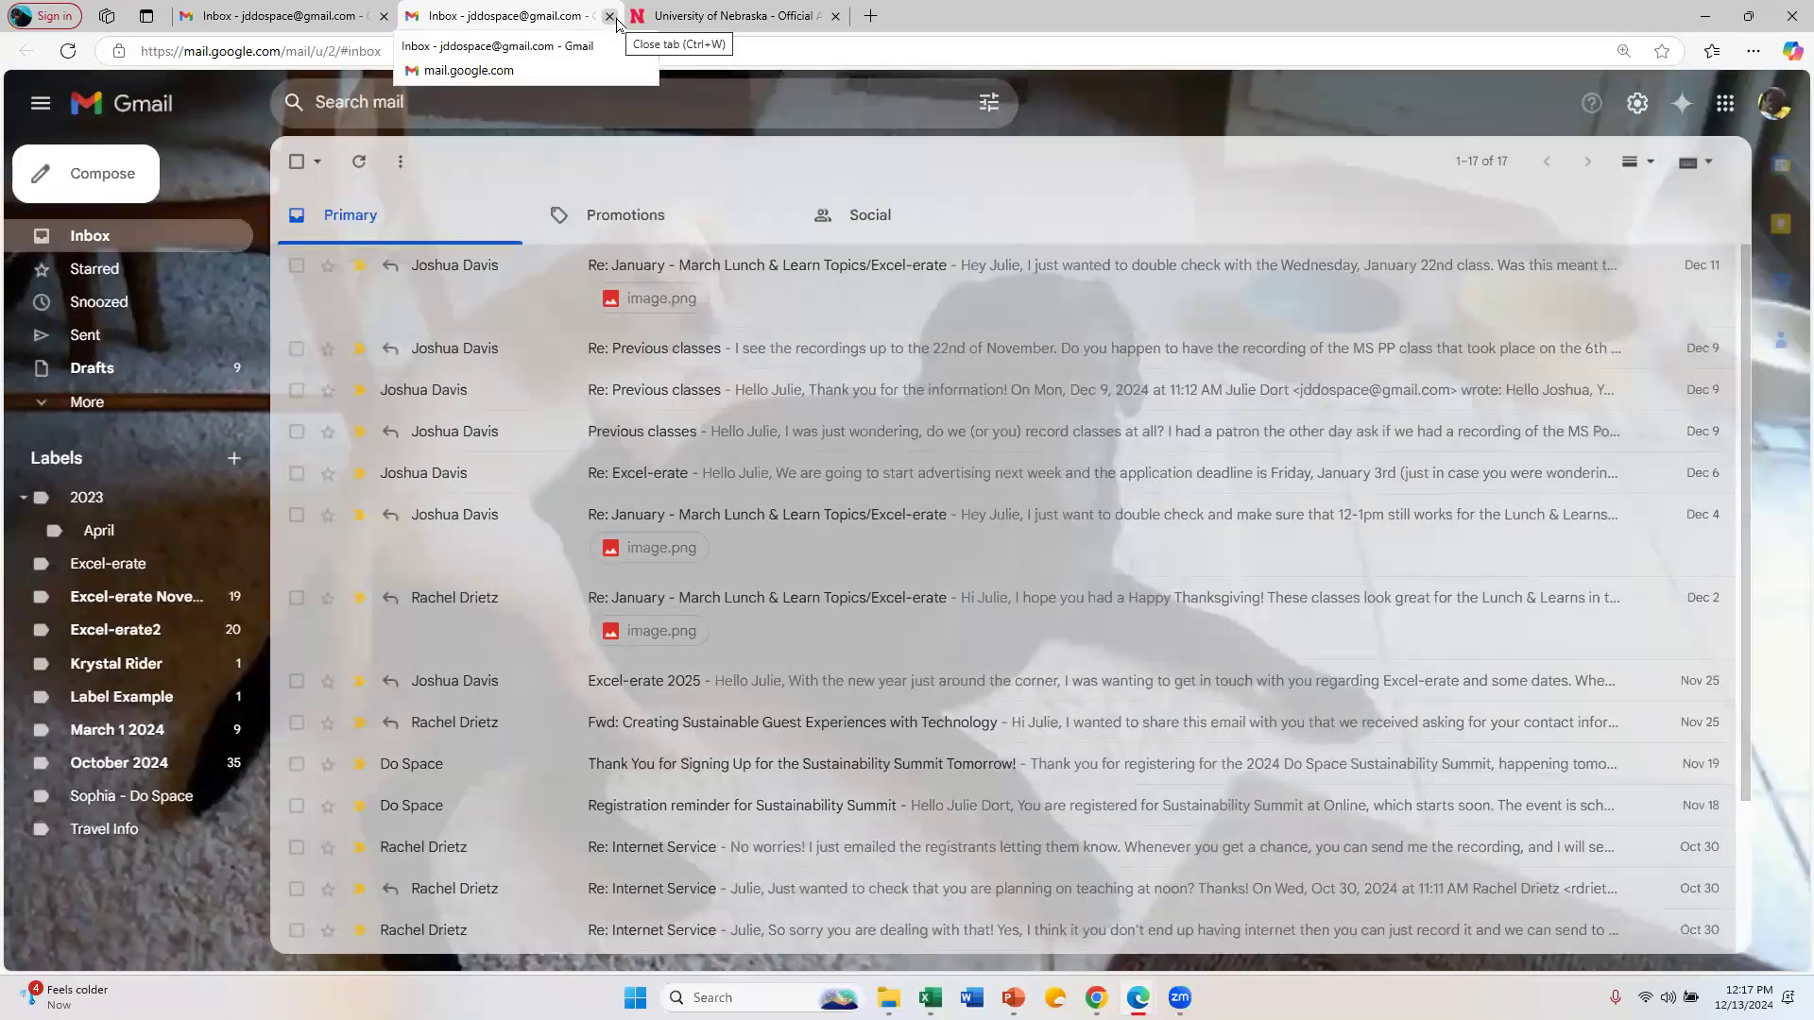
left_click(612, 17)
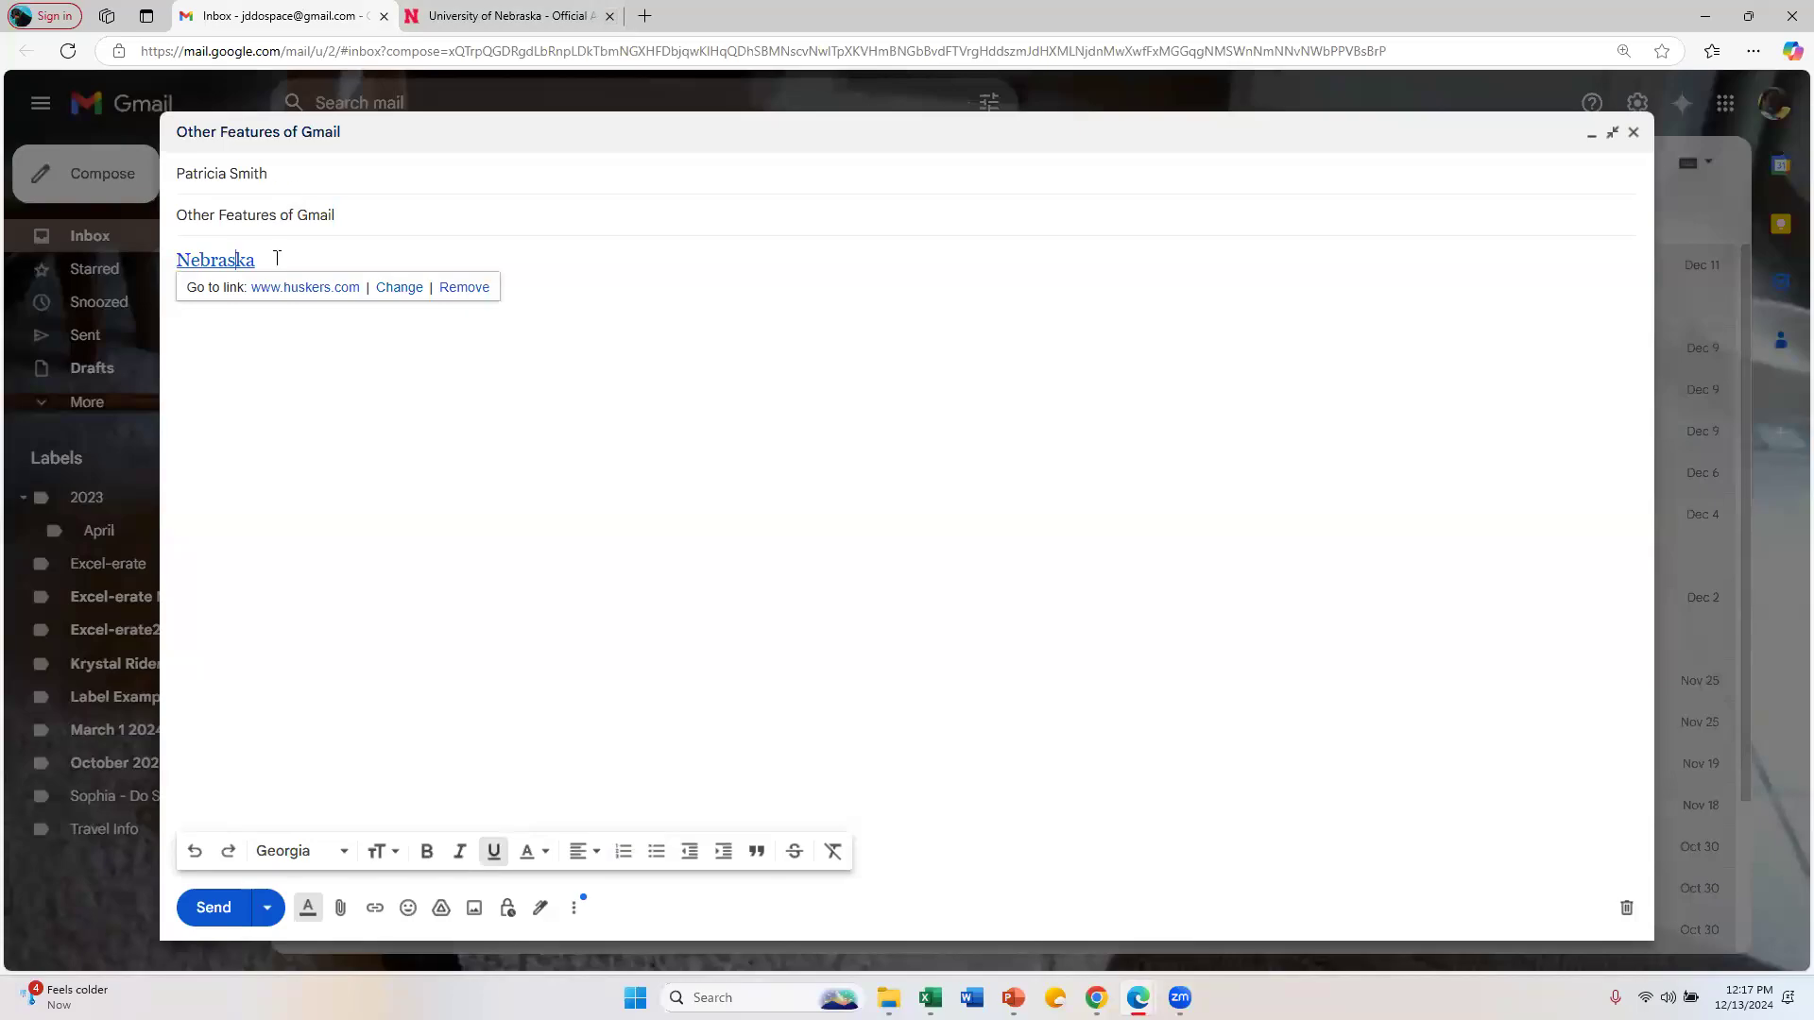
left_click_drag(259, 264, 169, 265)
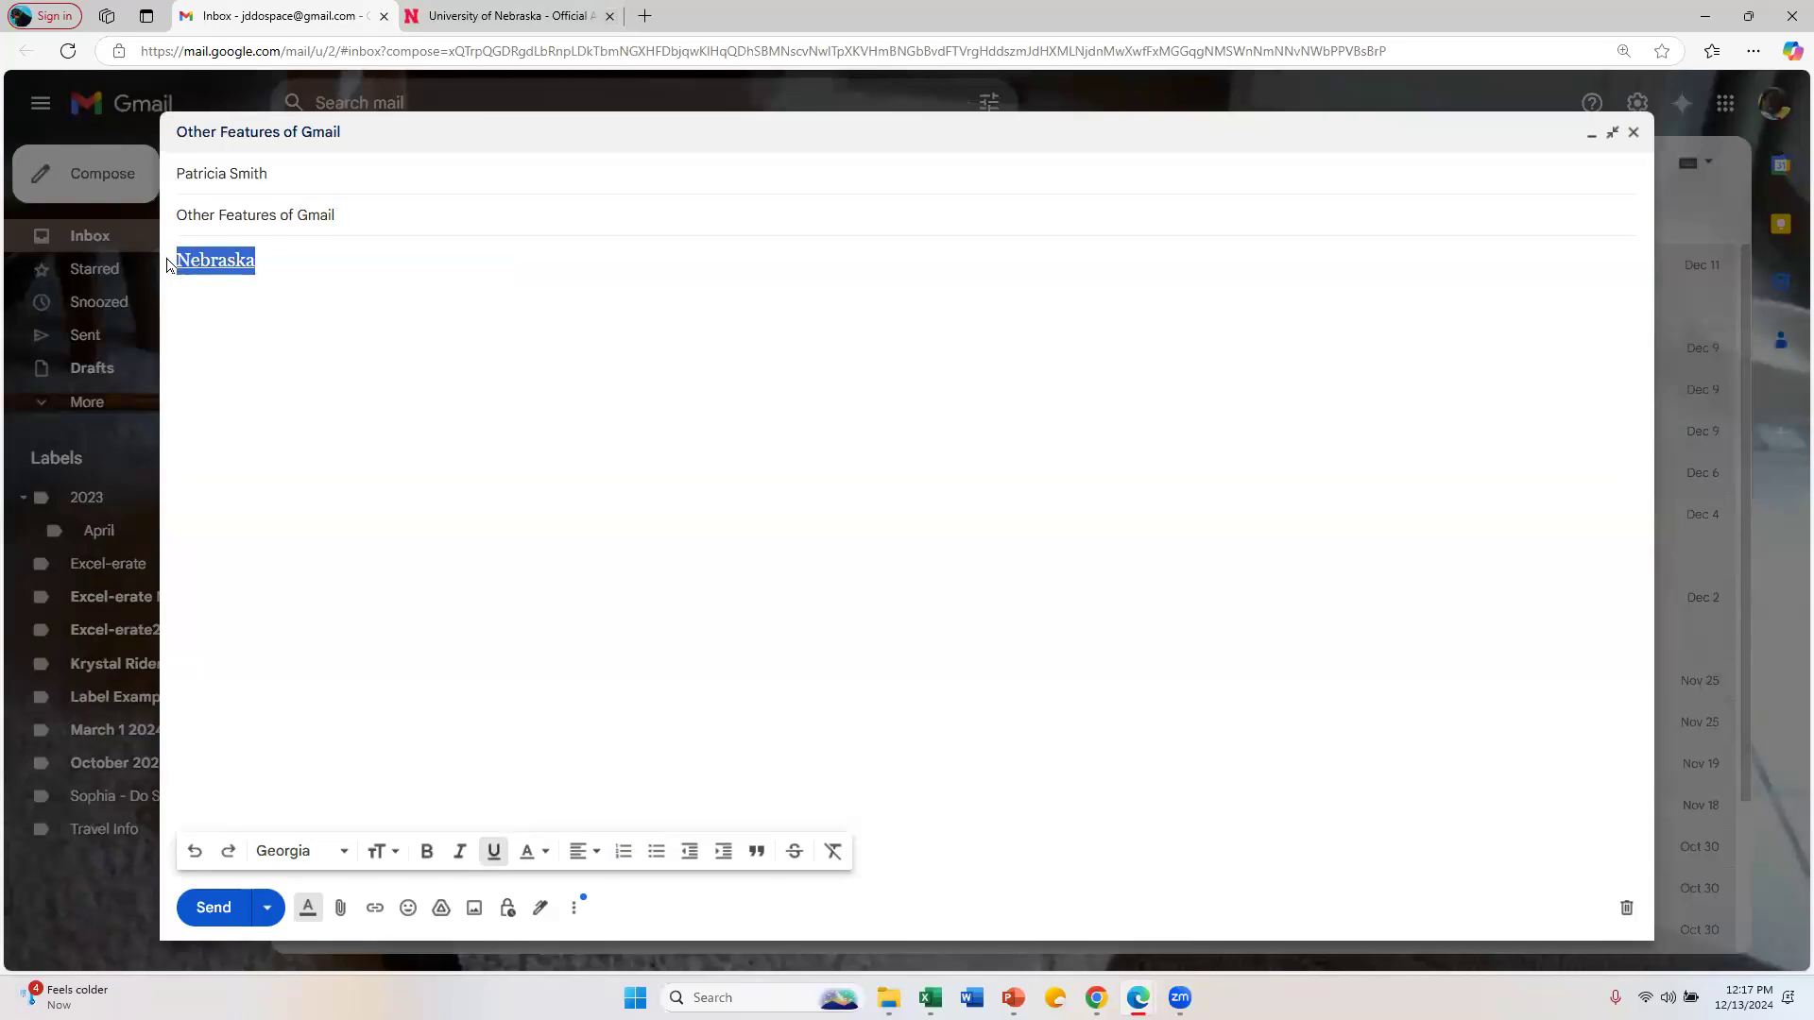
key("BackSpace")
type("w")
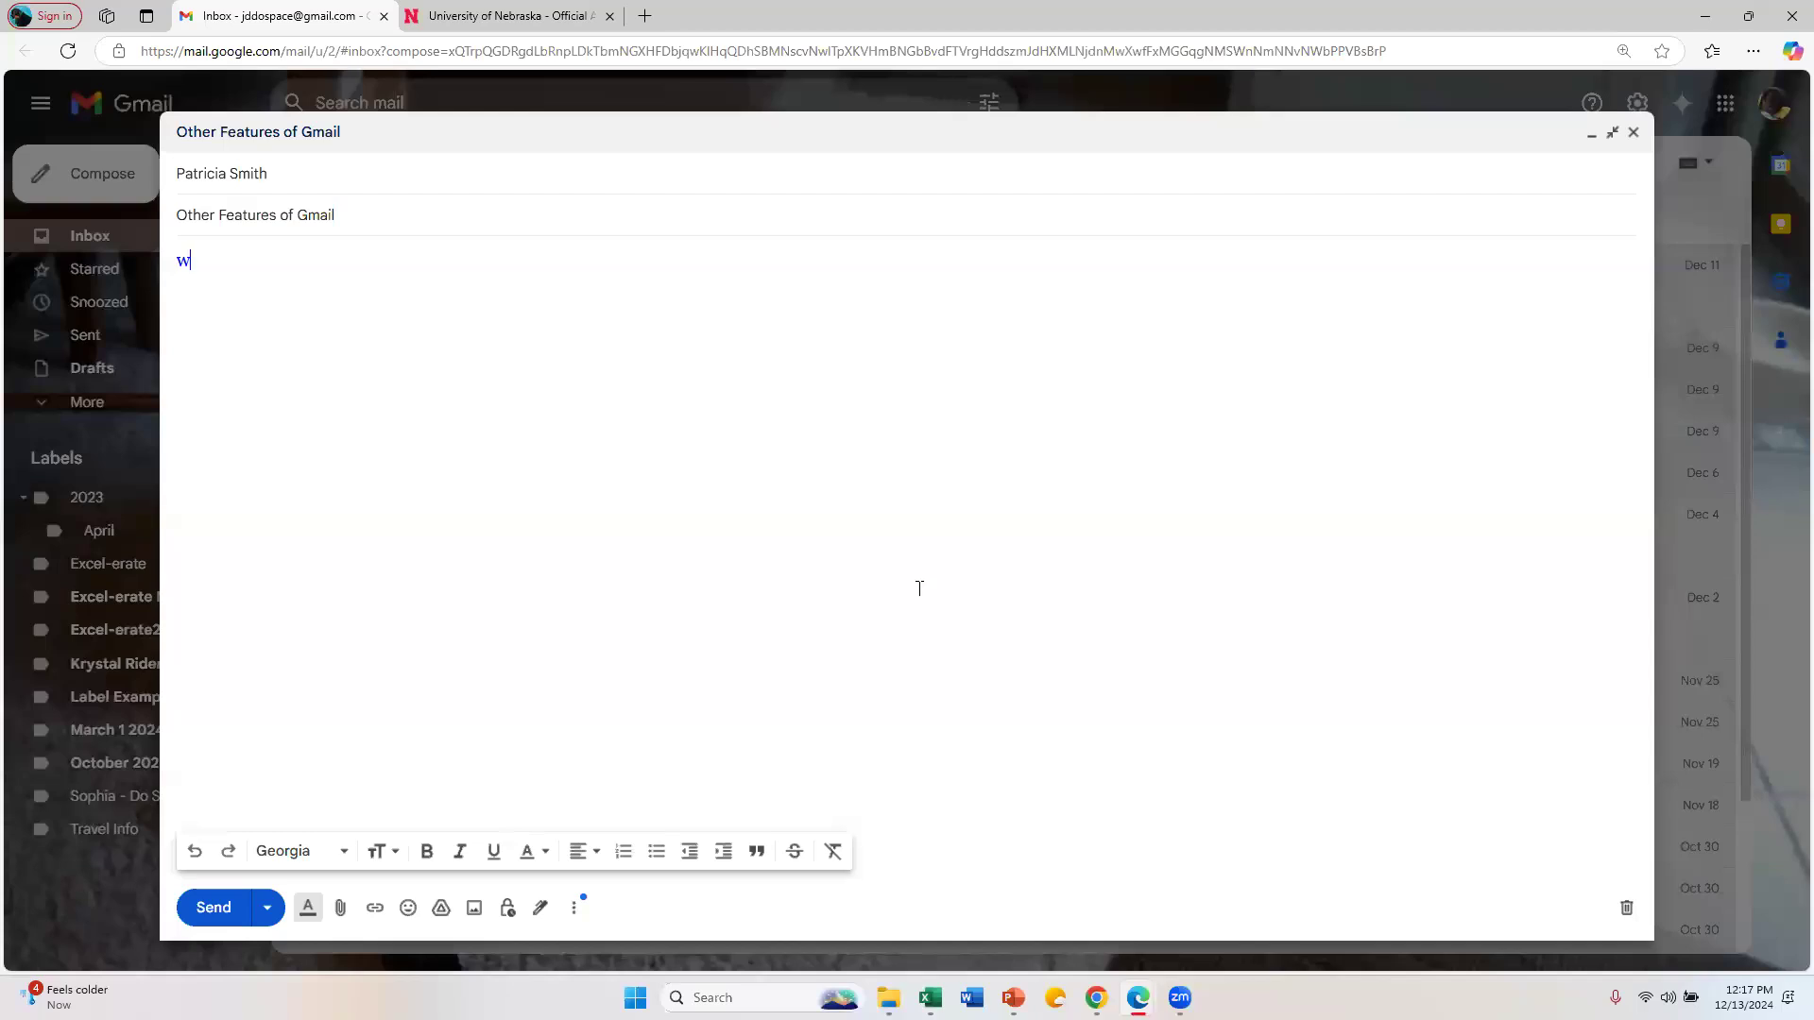
type("ww.huskers.com")
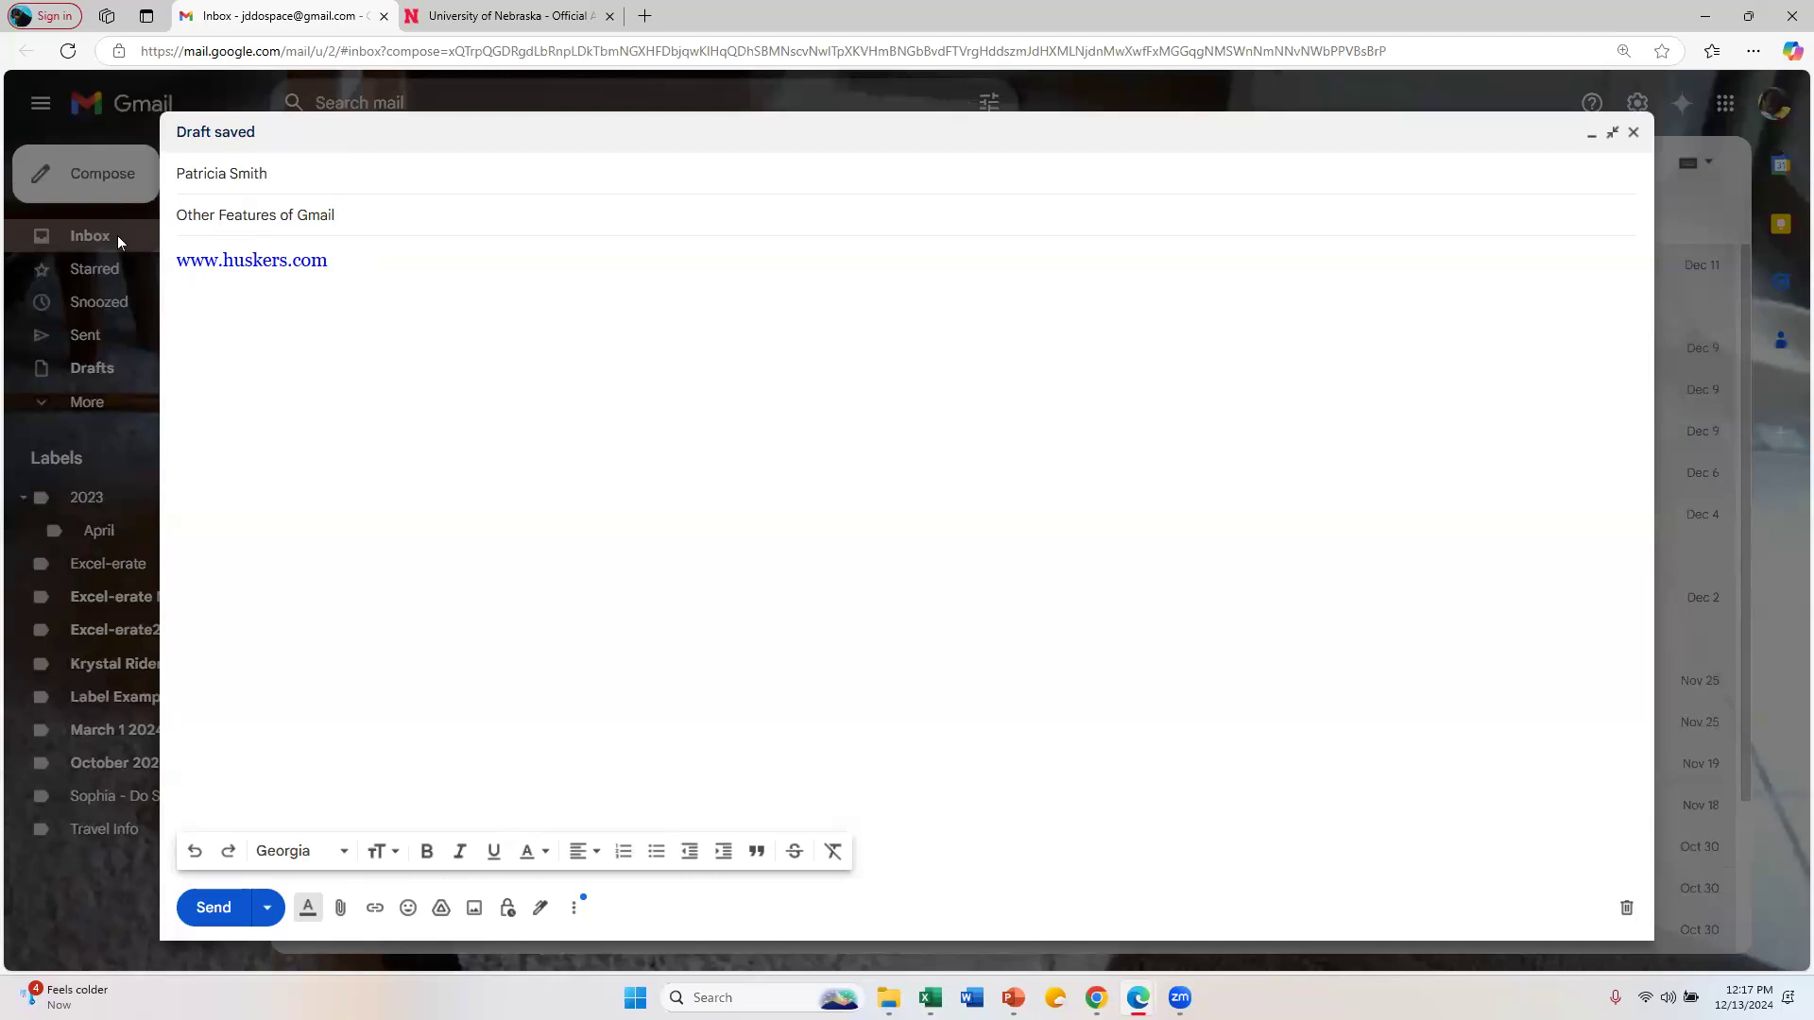
key("ctrl+a")
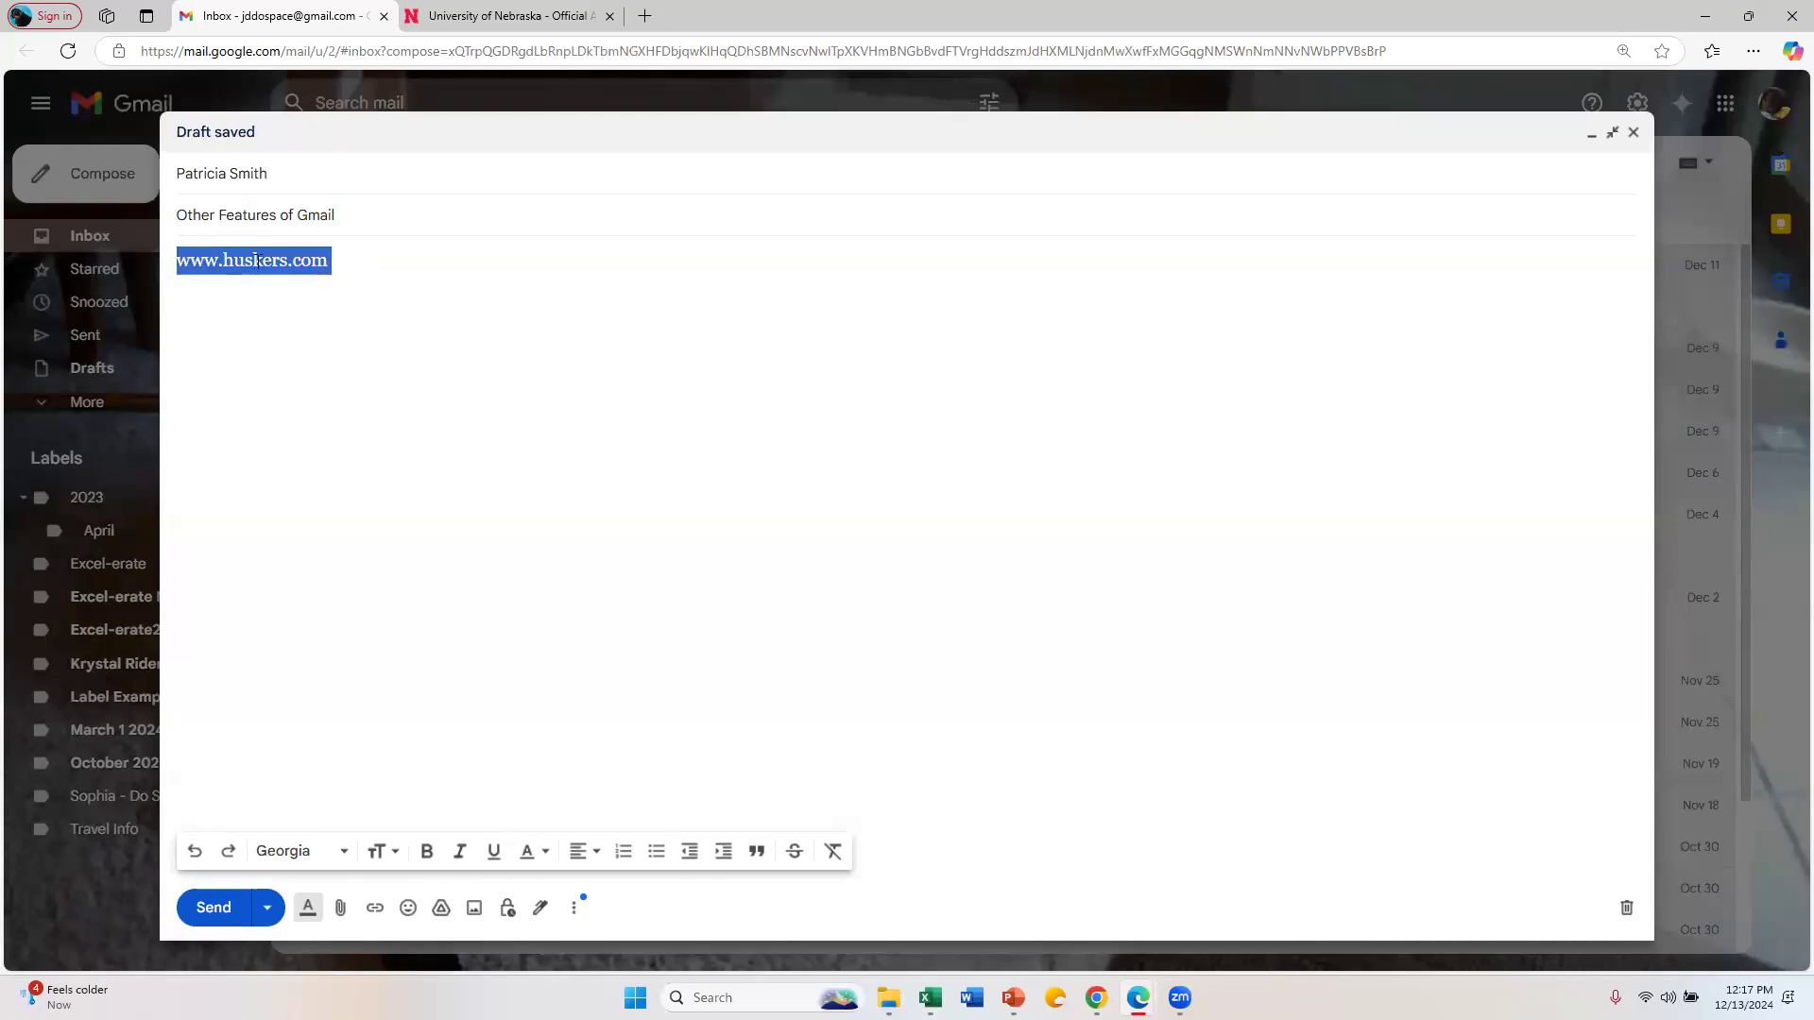
left_click(255, 261)
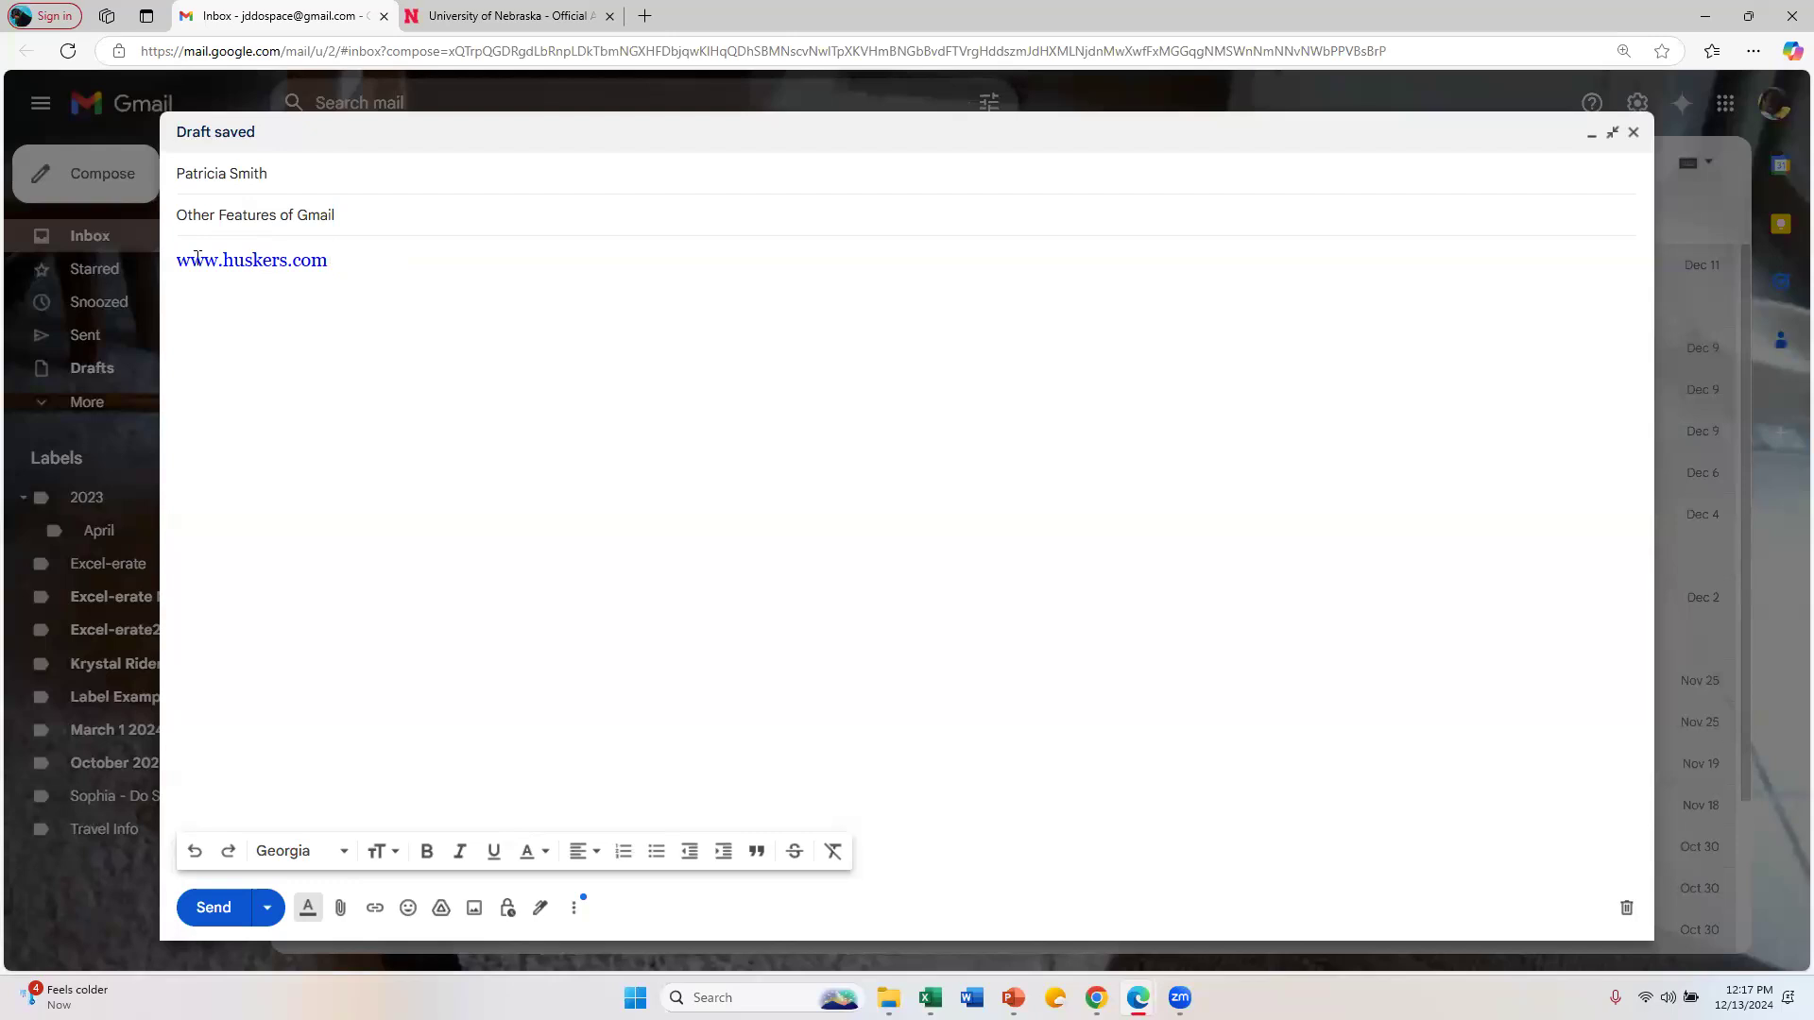
Step: Replace the web address in the body with the sentence "This is an example of how to insert a link in Gmail."
double_click(197, 257)
type("This is an exam")
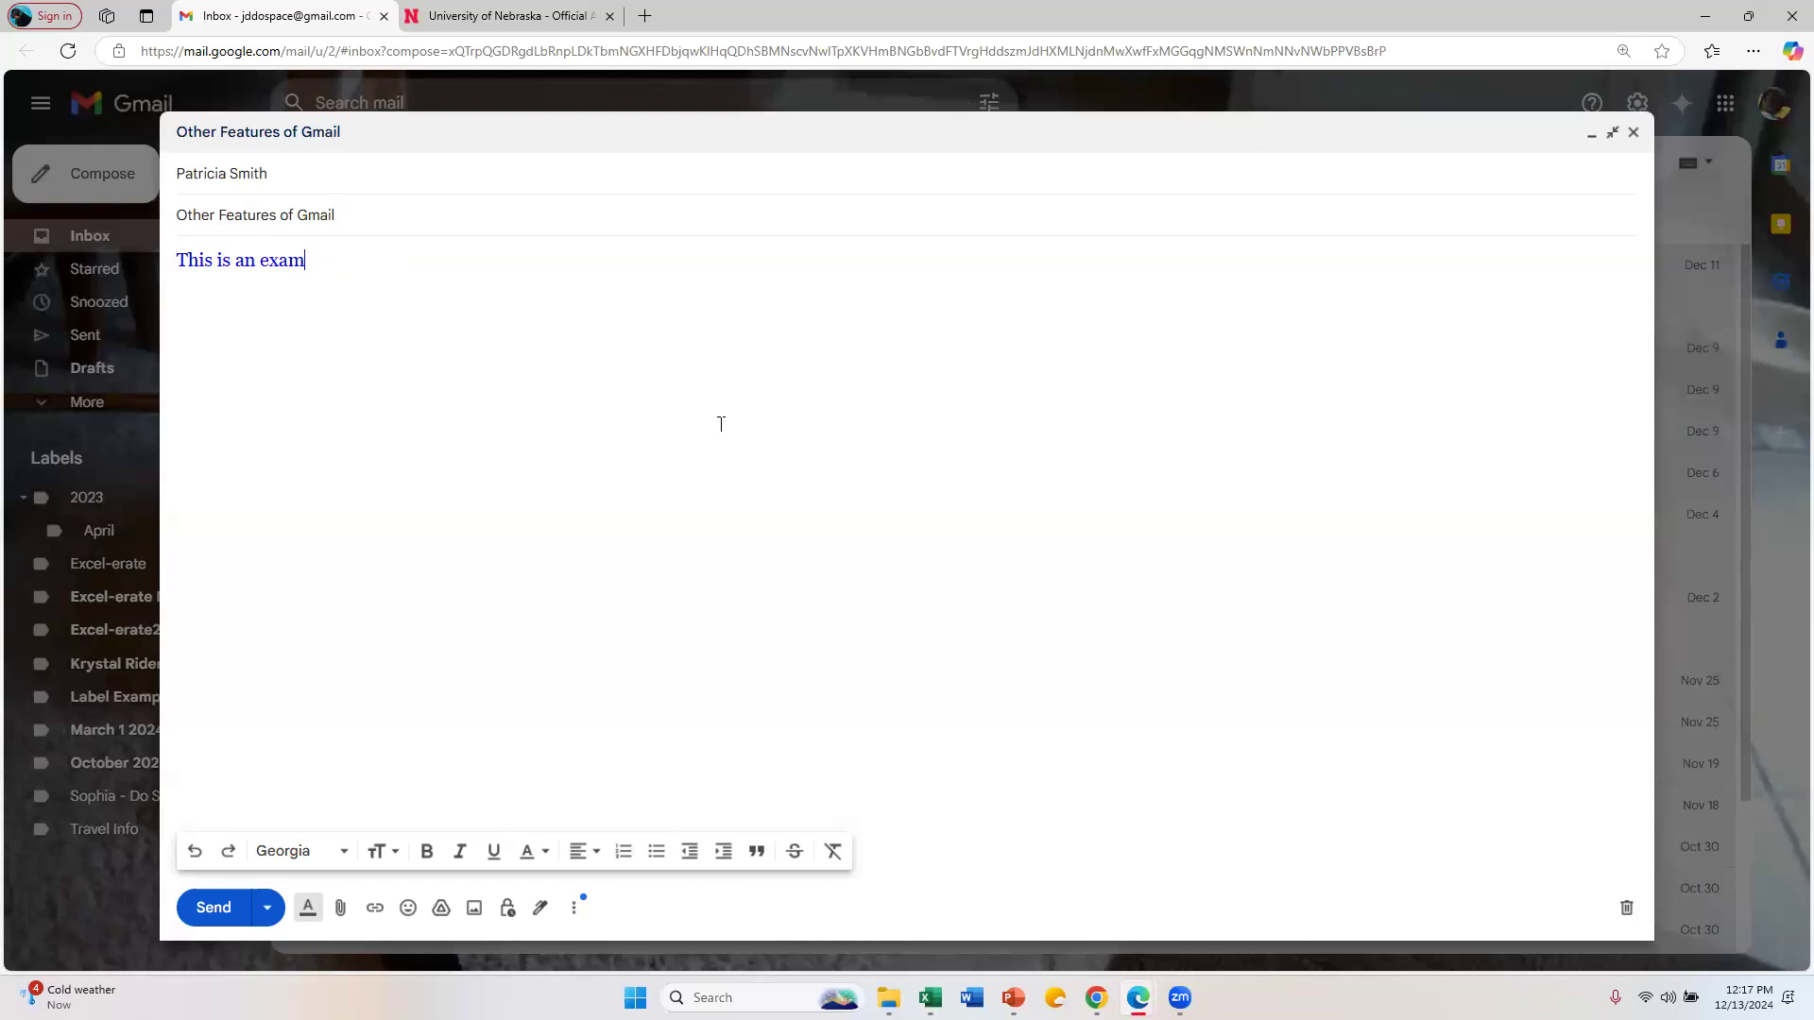
type("ple of how to insert a link in Gmail.")
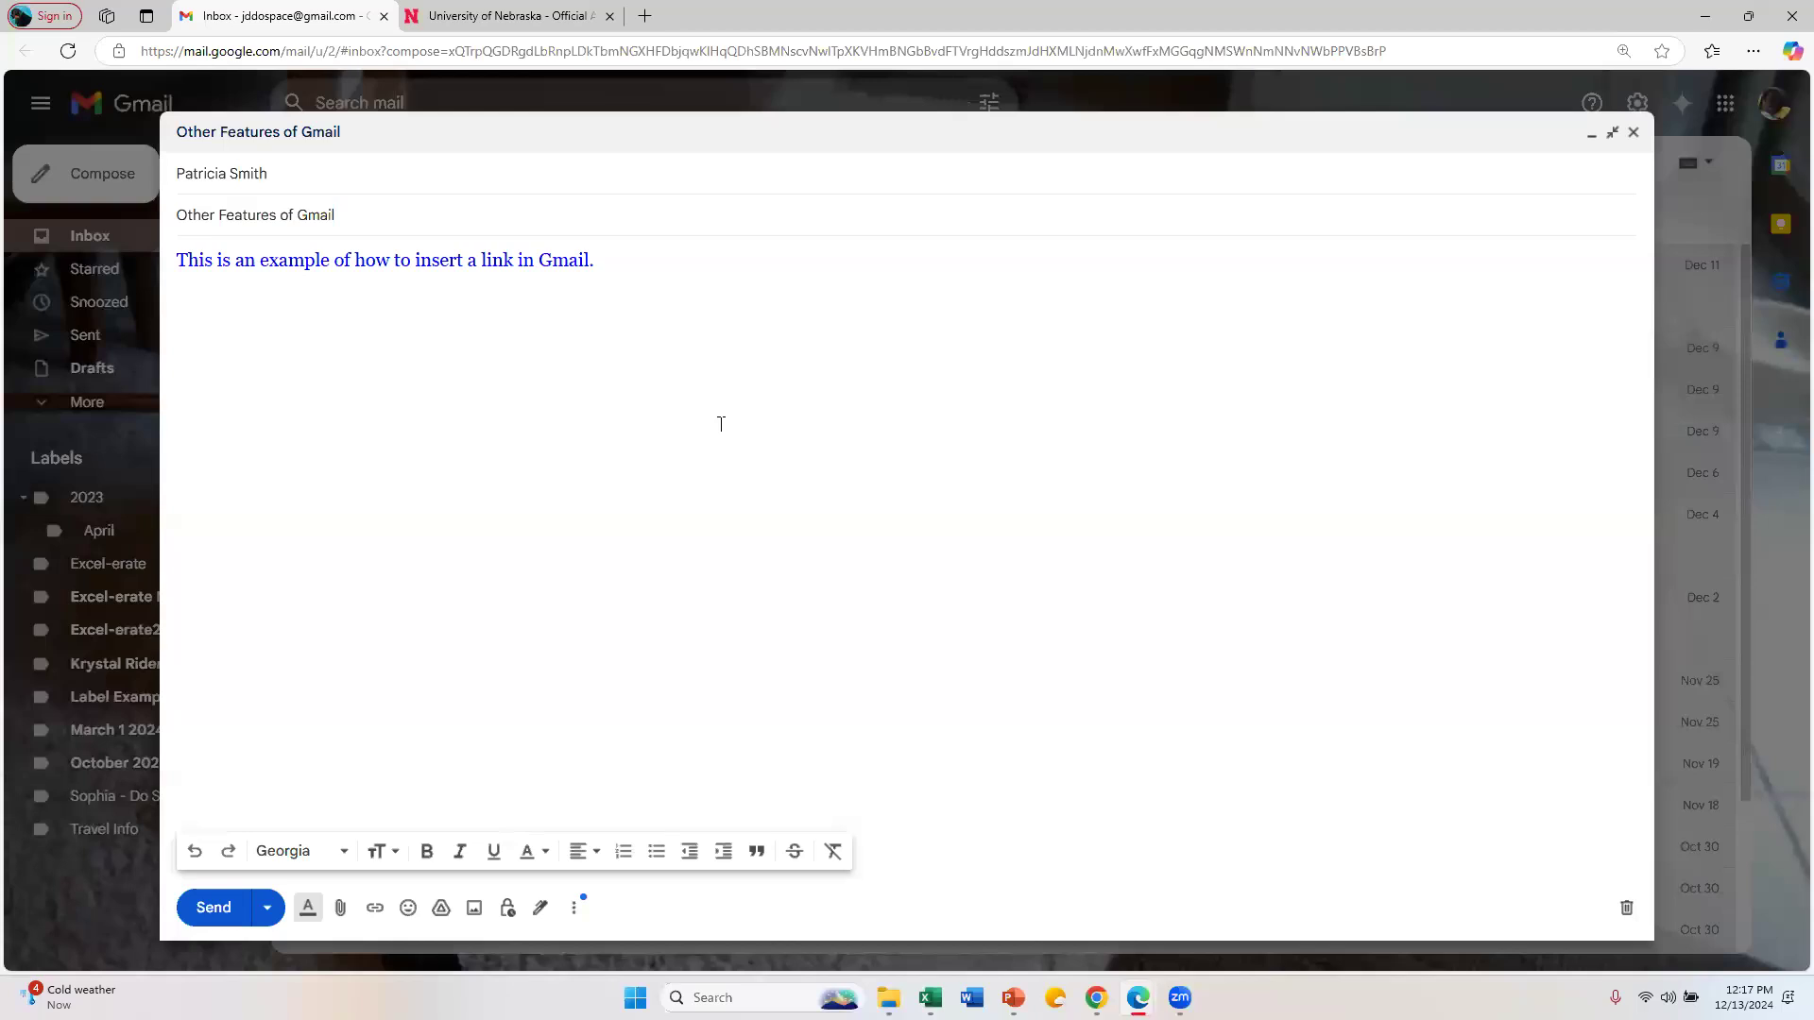
double_click(491, 261)
left_click(375, 909)
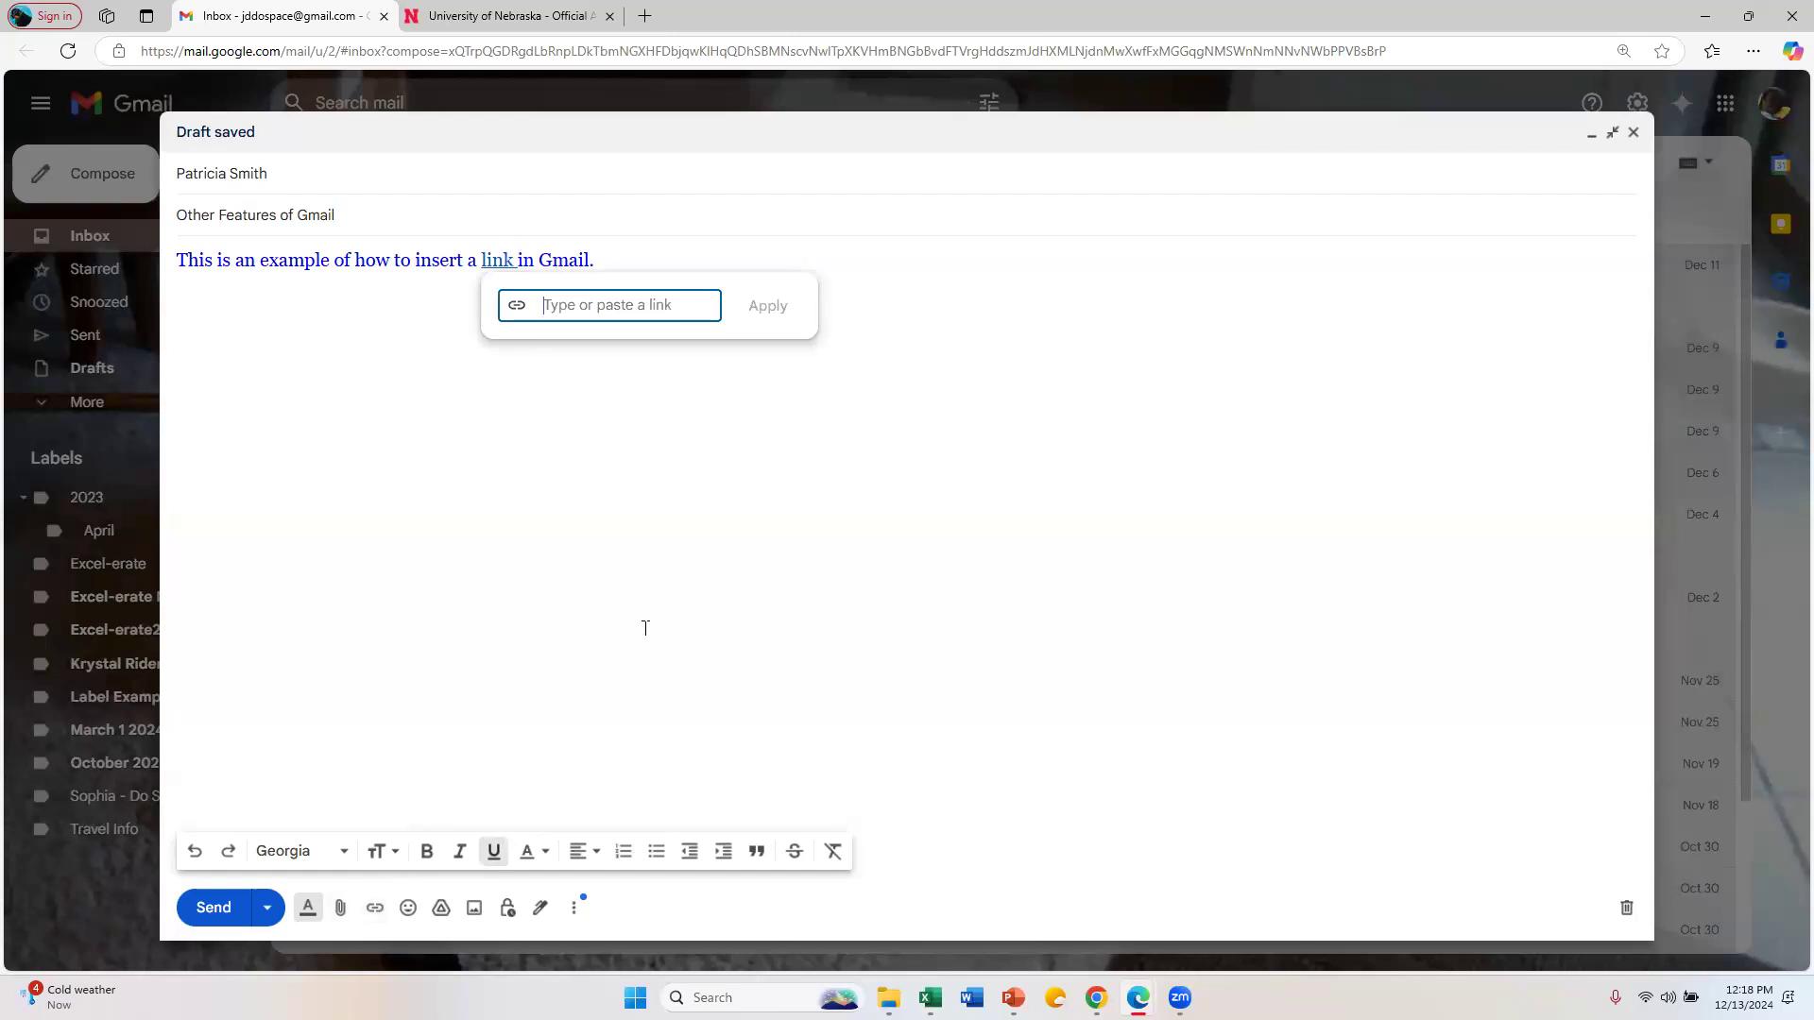
left_click(518, 19)
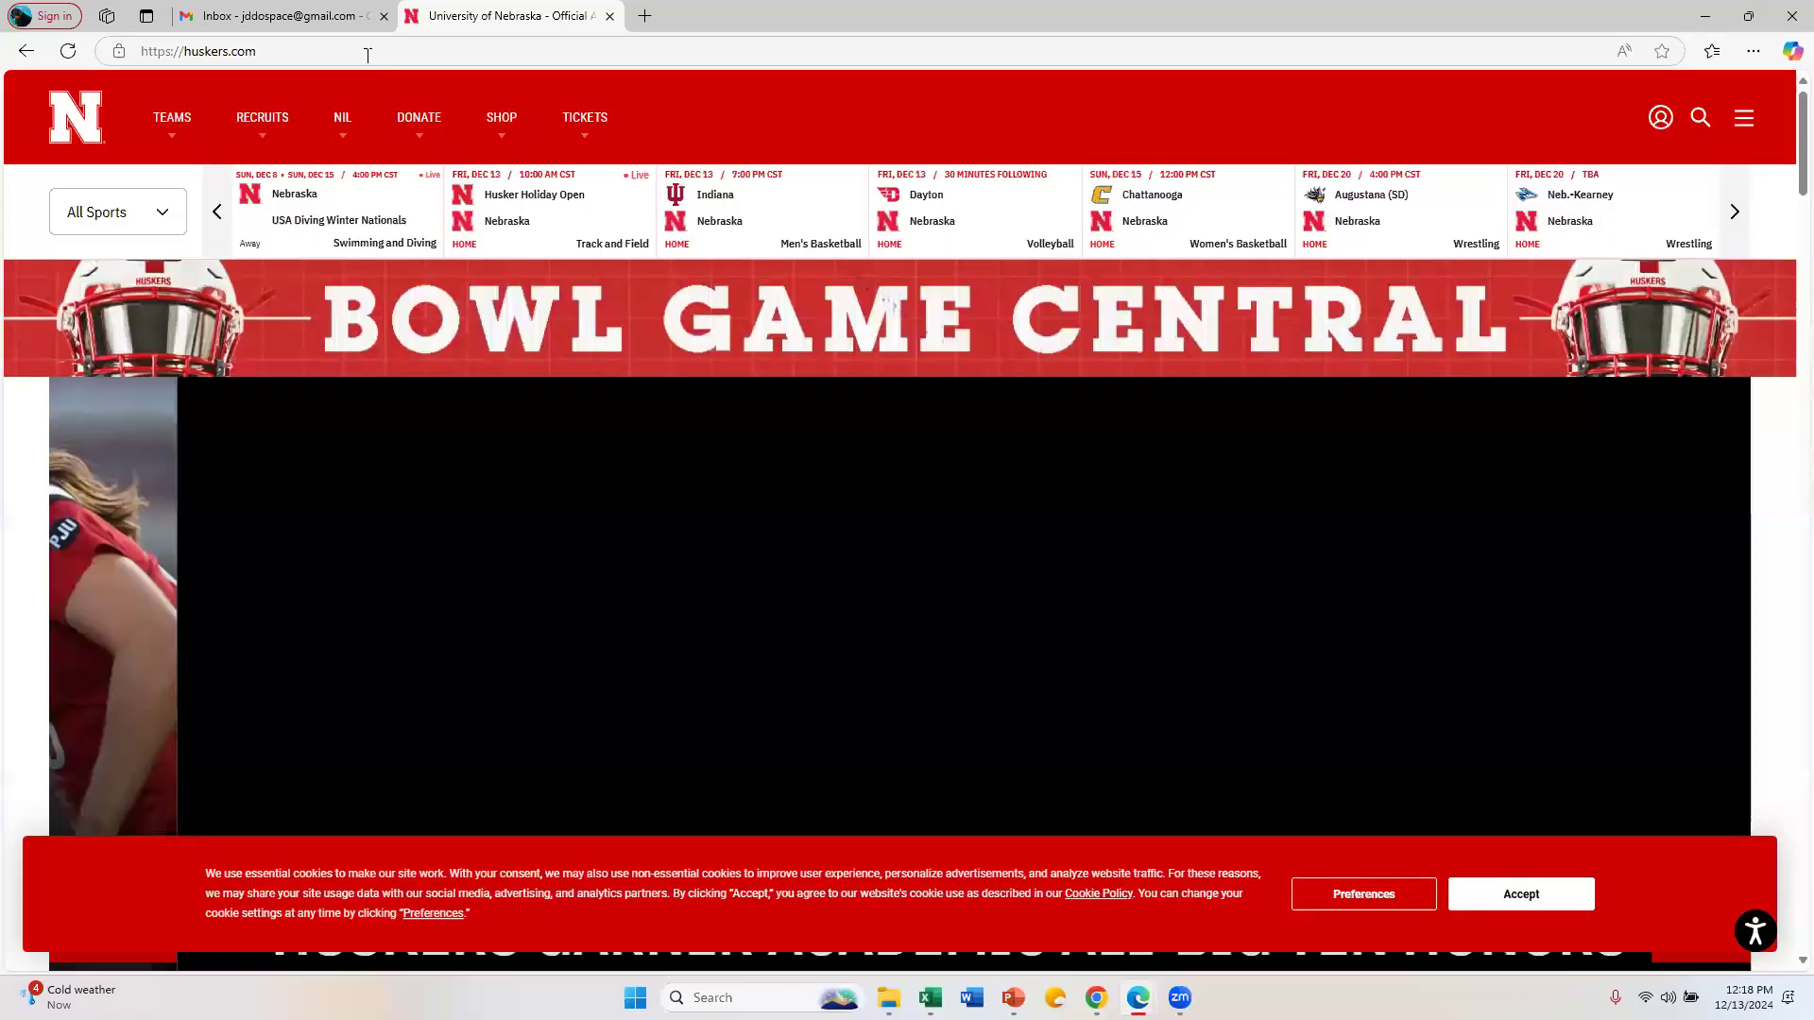
left_click(368, 53)
key("ctrl+c")
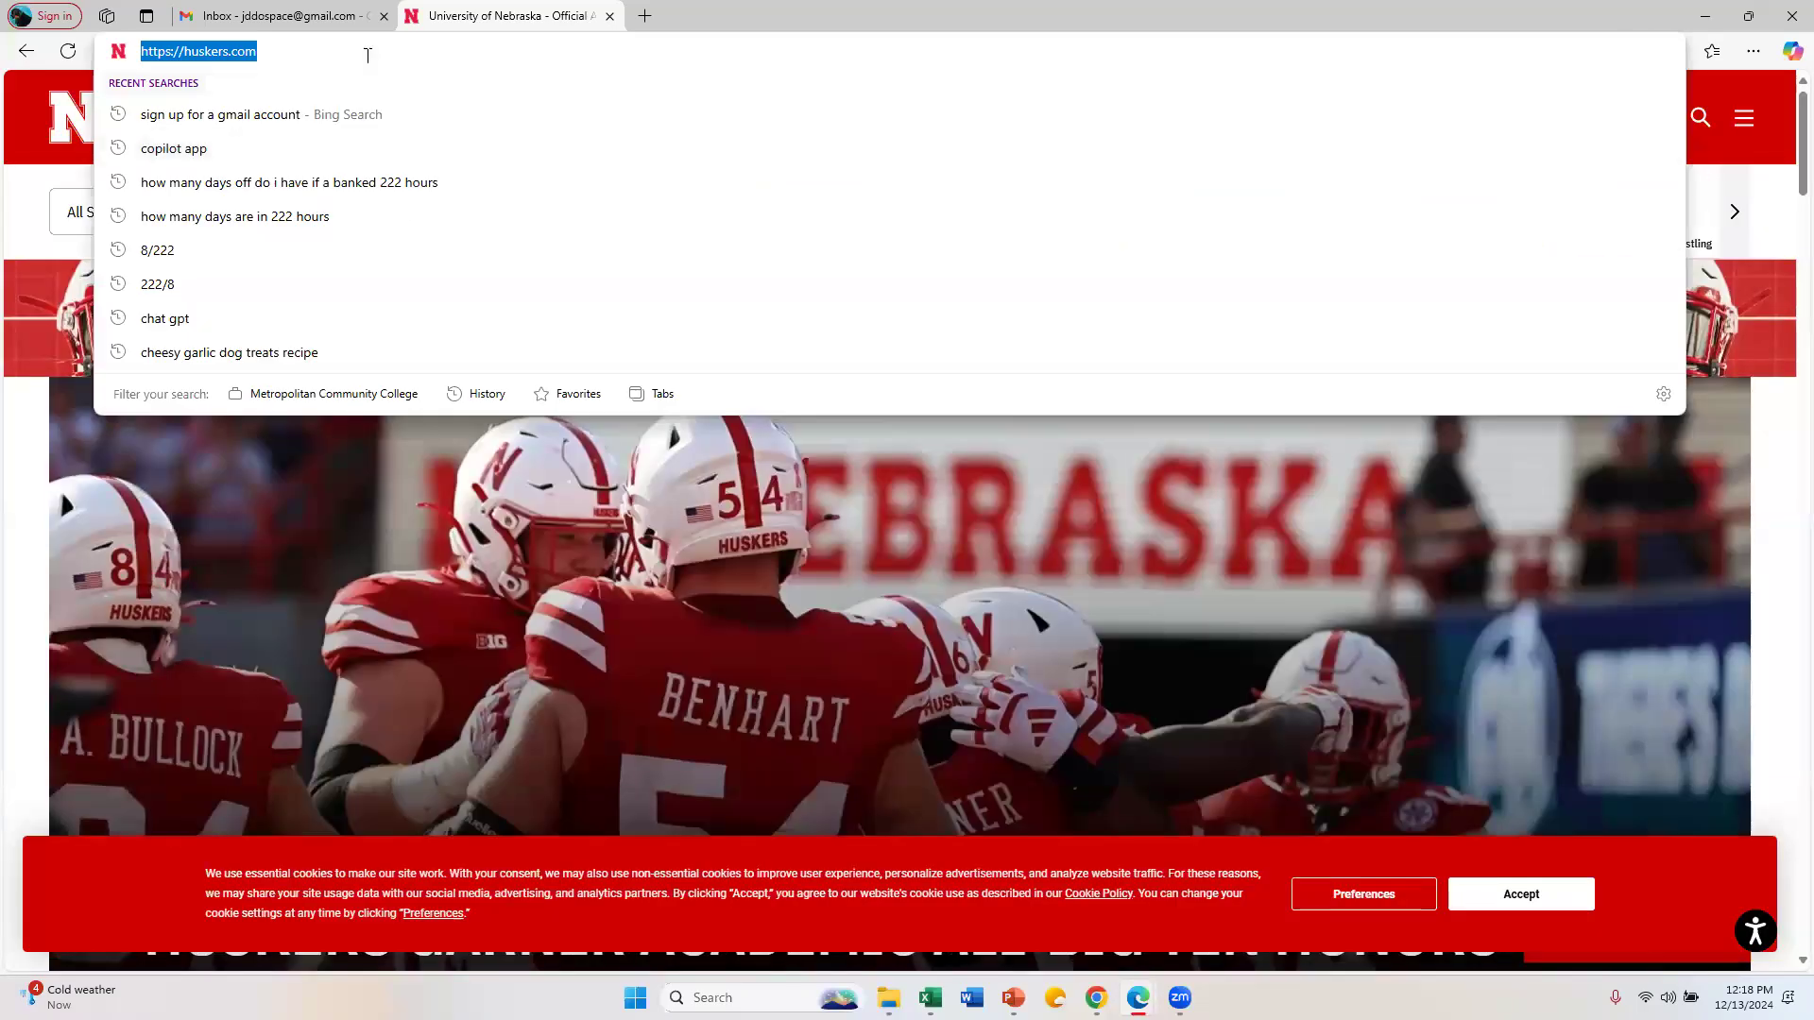
left_click(237, 16)
key("ctrl+v")
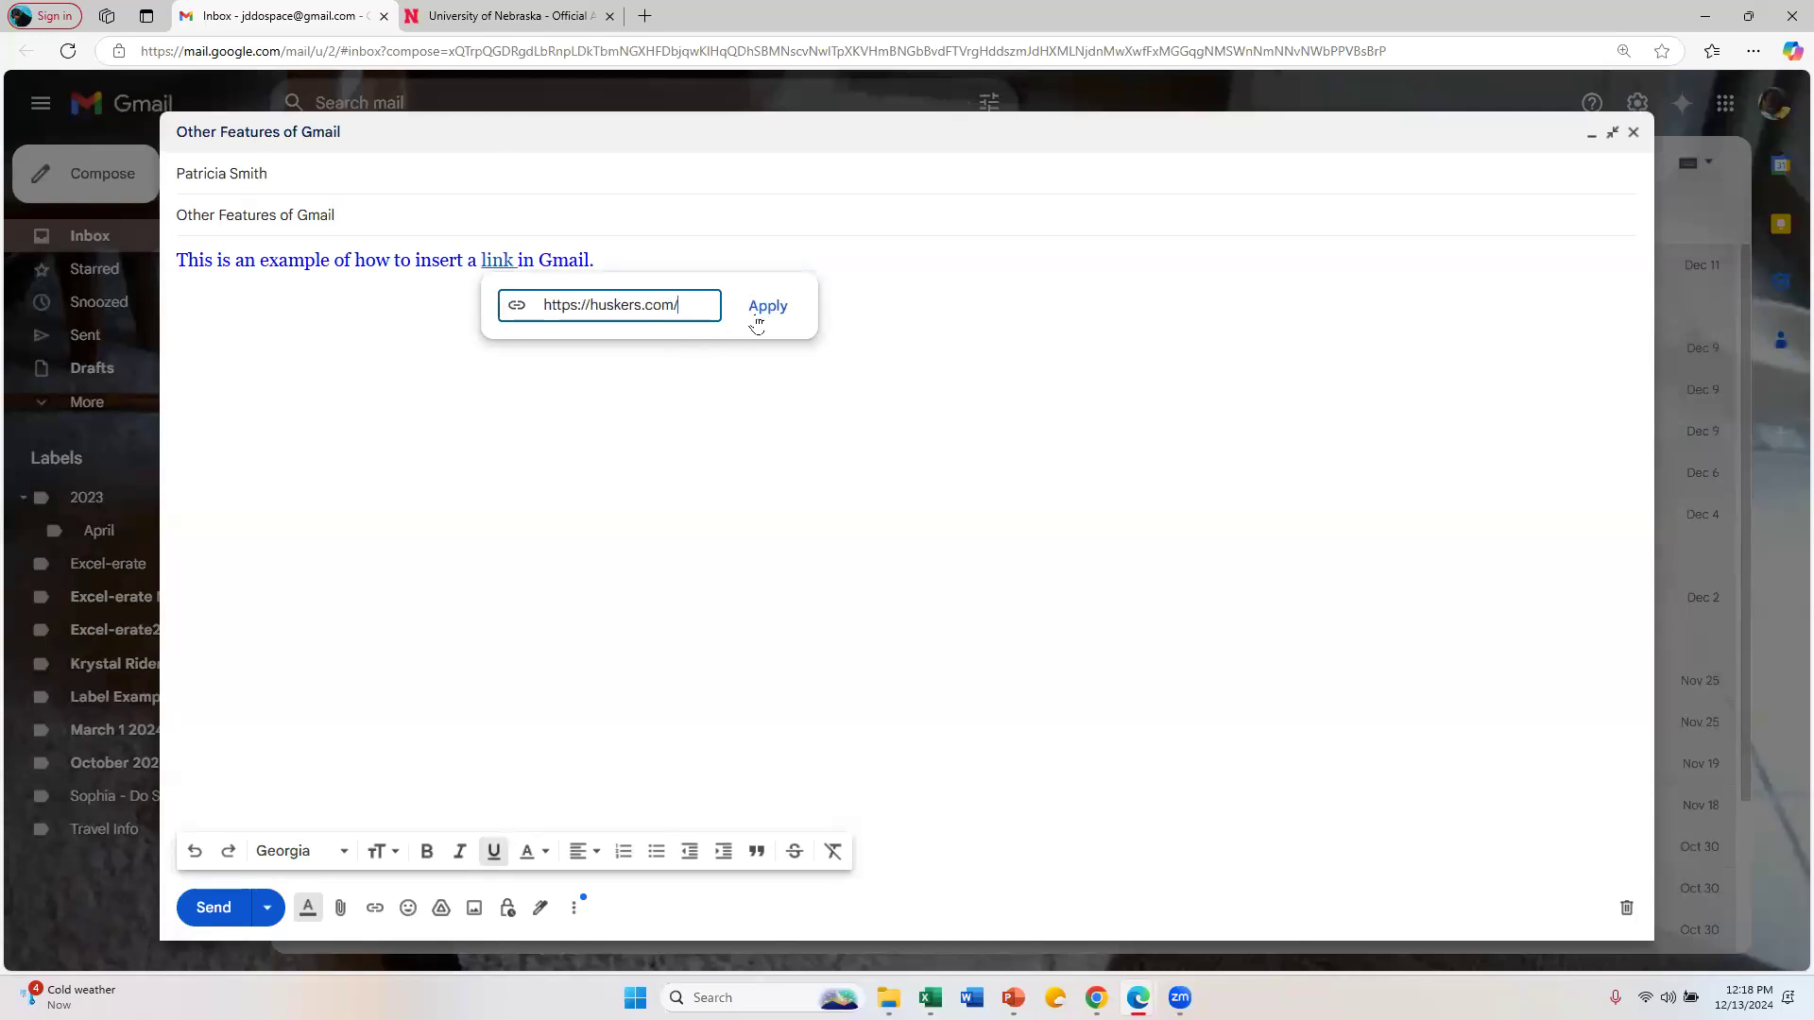
left_click(766, 307)
Step: Test the huskers.com link on the word "link" and close both Nebraska website tabs
left_click(496, 263)
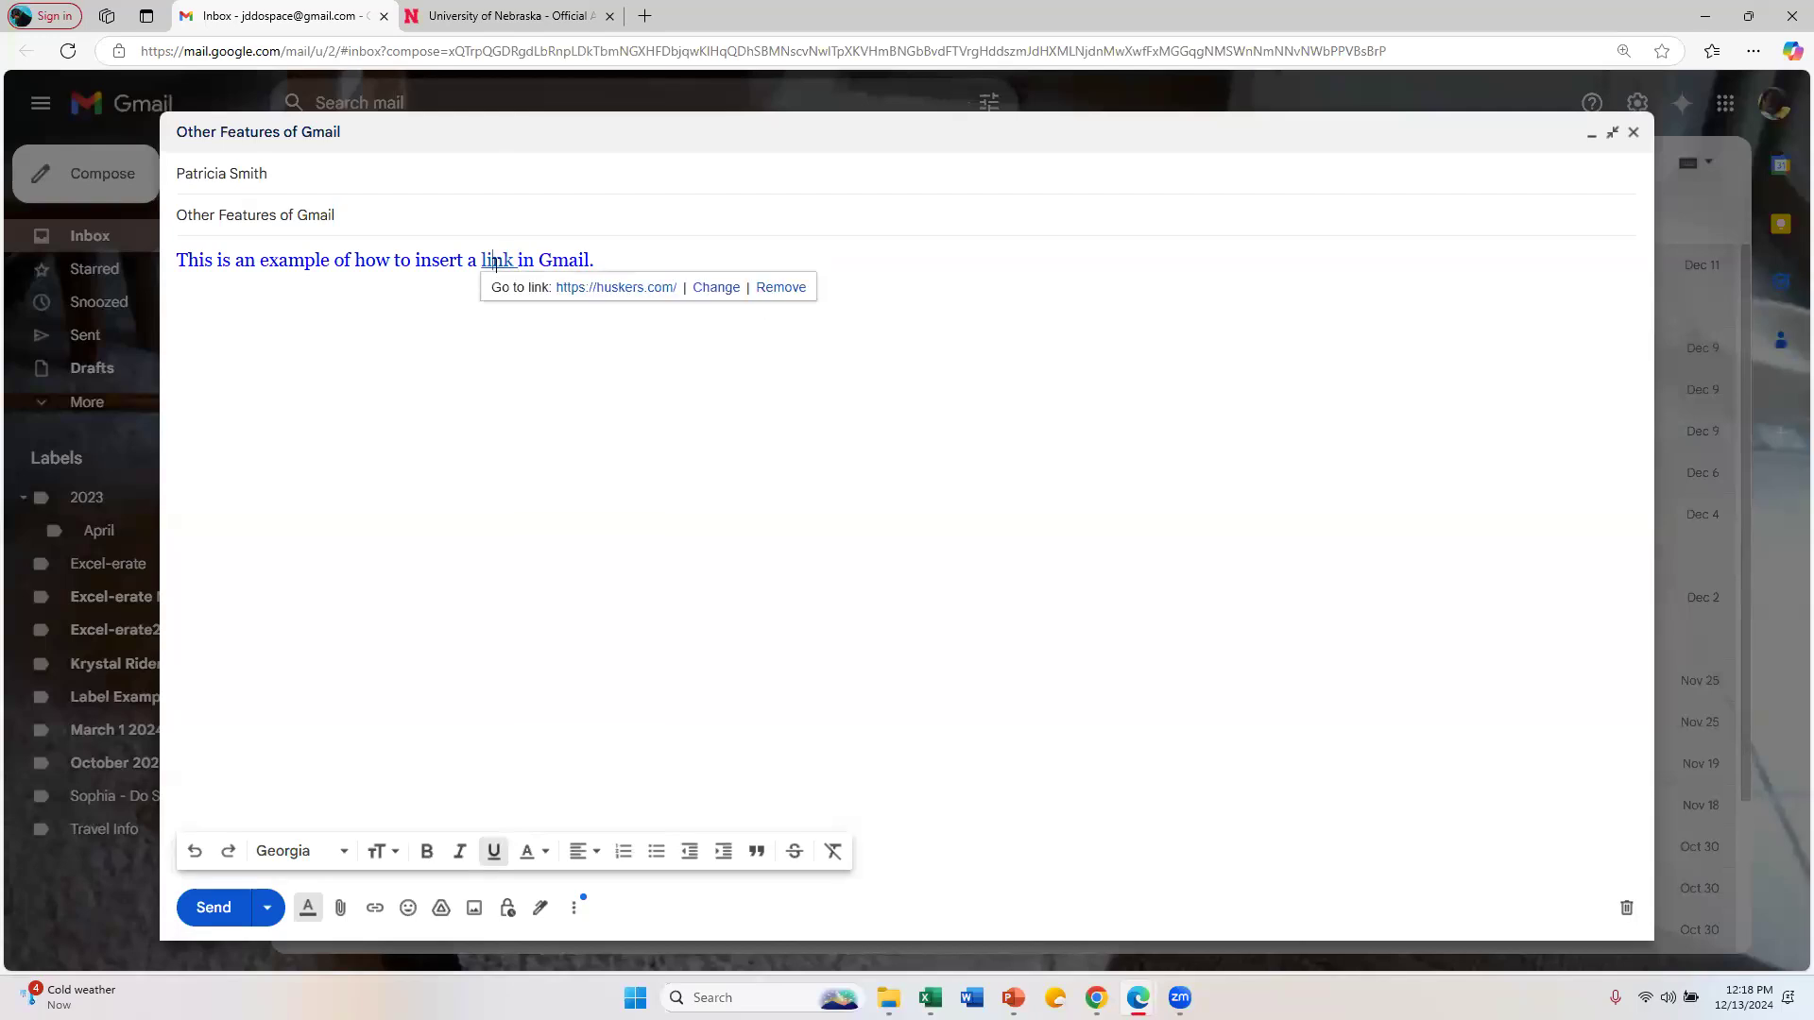
left_click(640, 289)
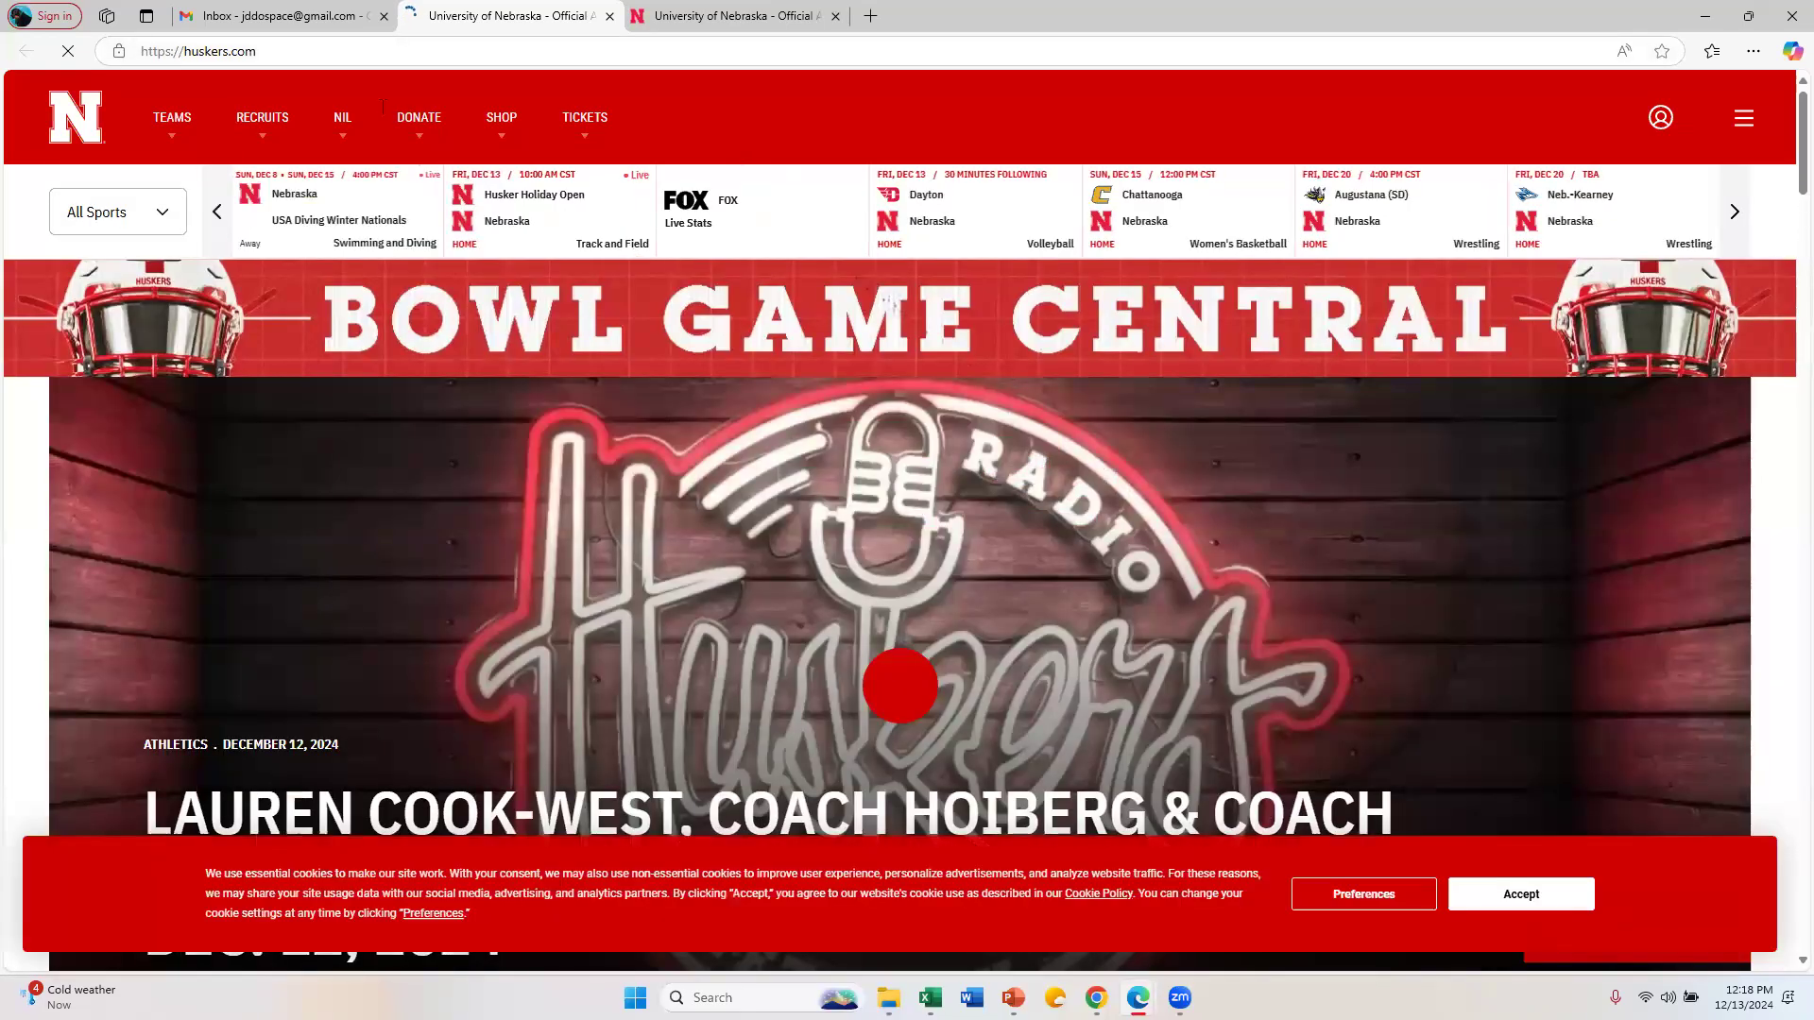
left_click(610, 17)
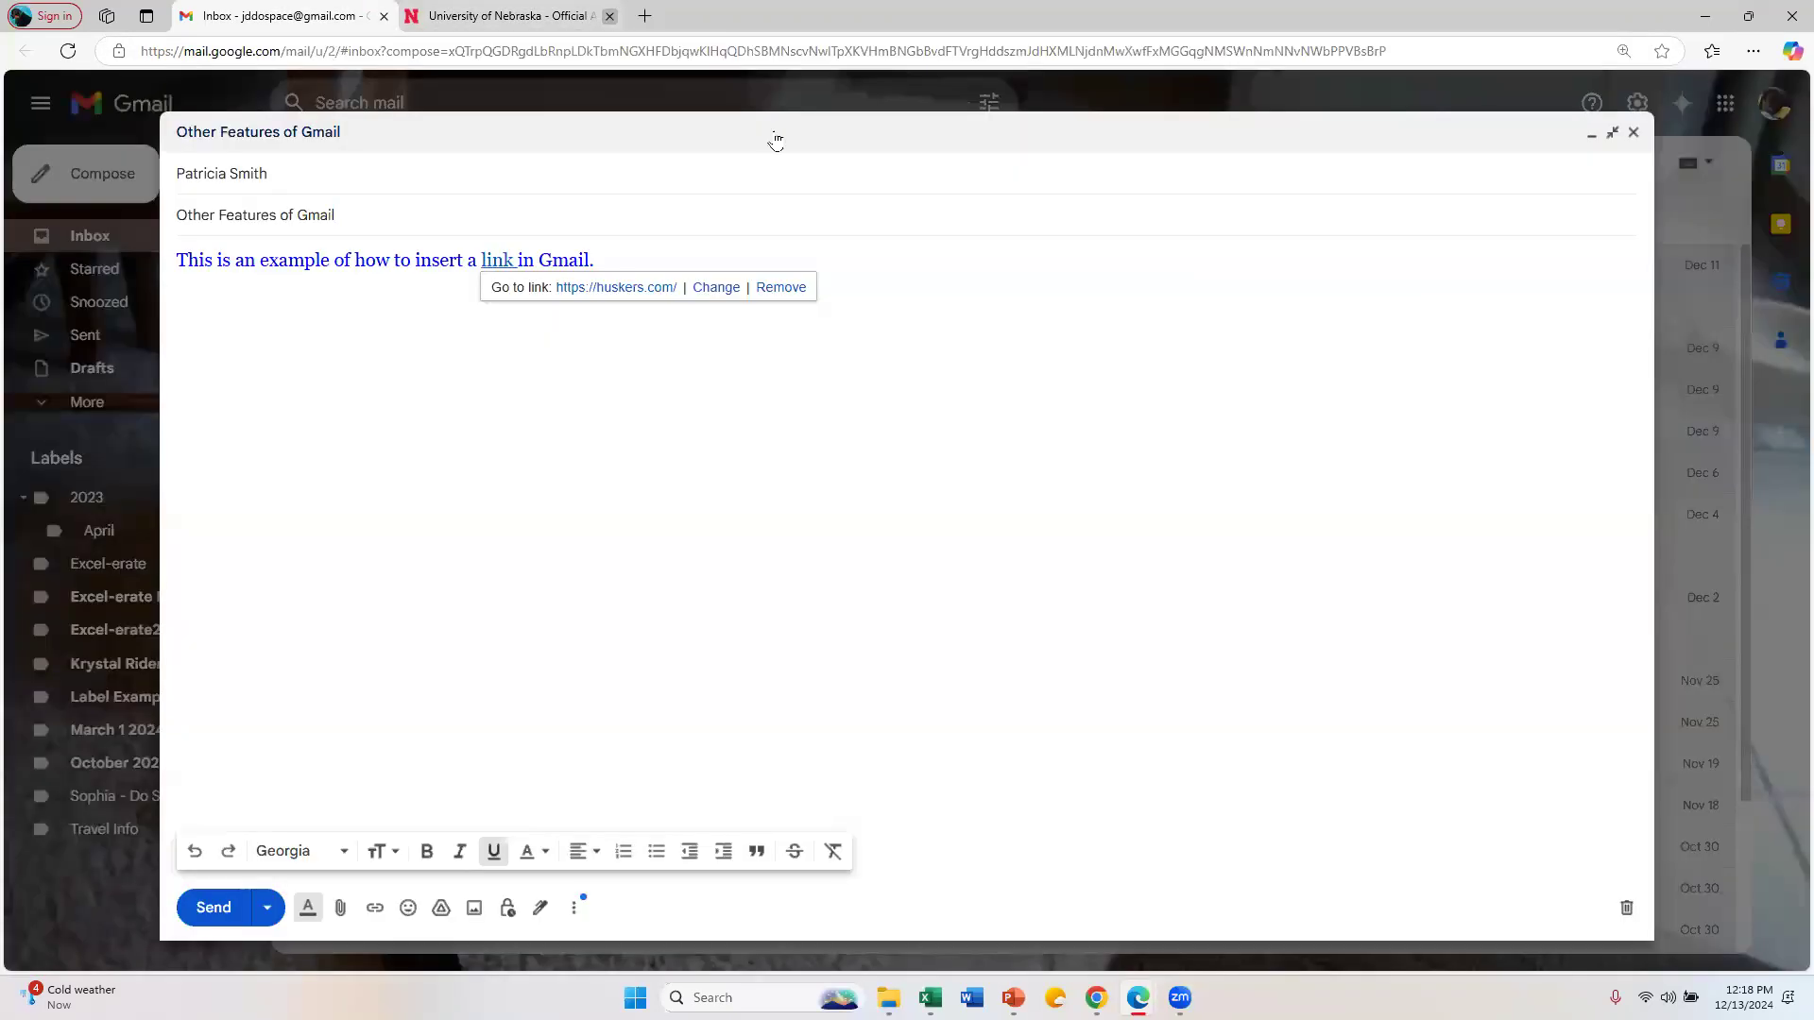
left_click(610, 17)
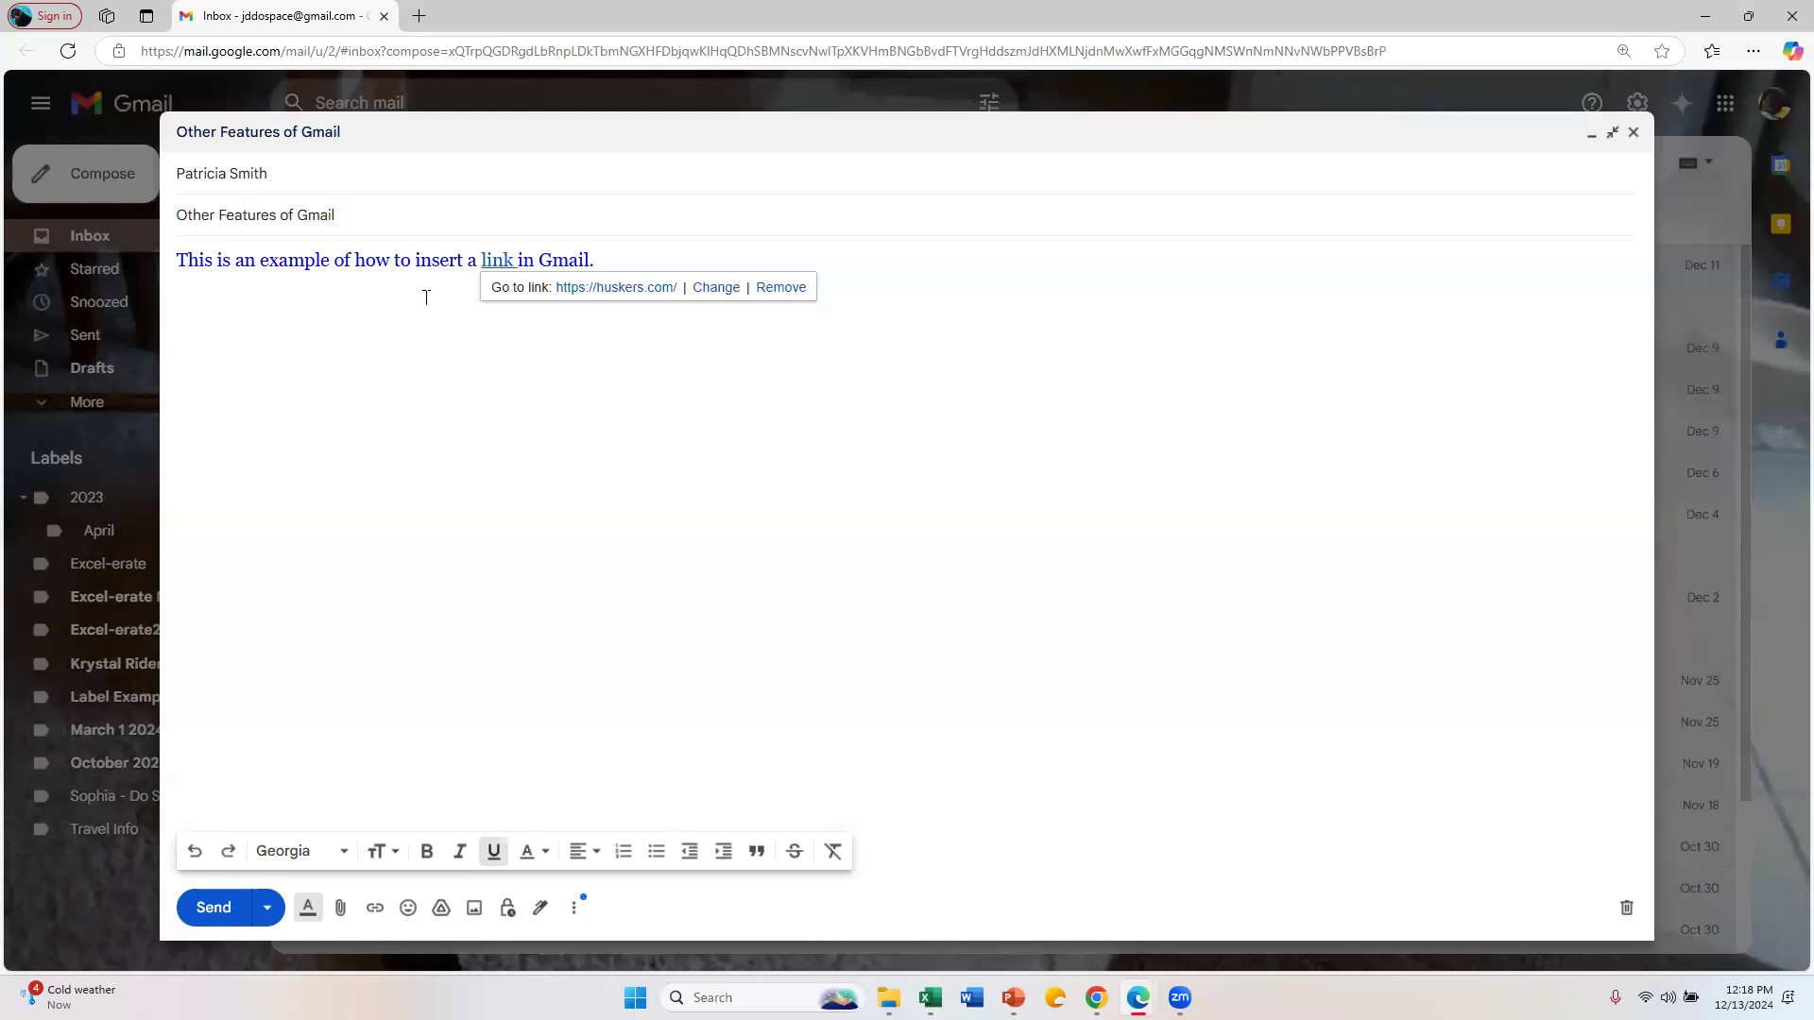
Step: Insert an airplane, a smiley, a beaming face and a smiling face with hearts emoji on a line below the sentence
left_click(456, 328)
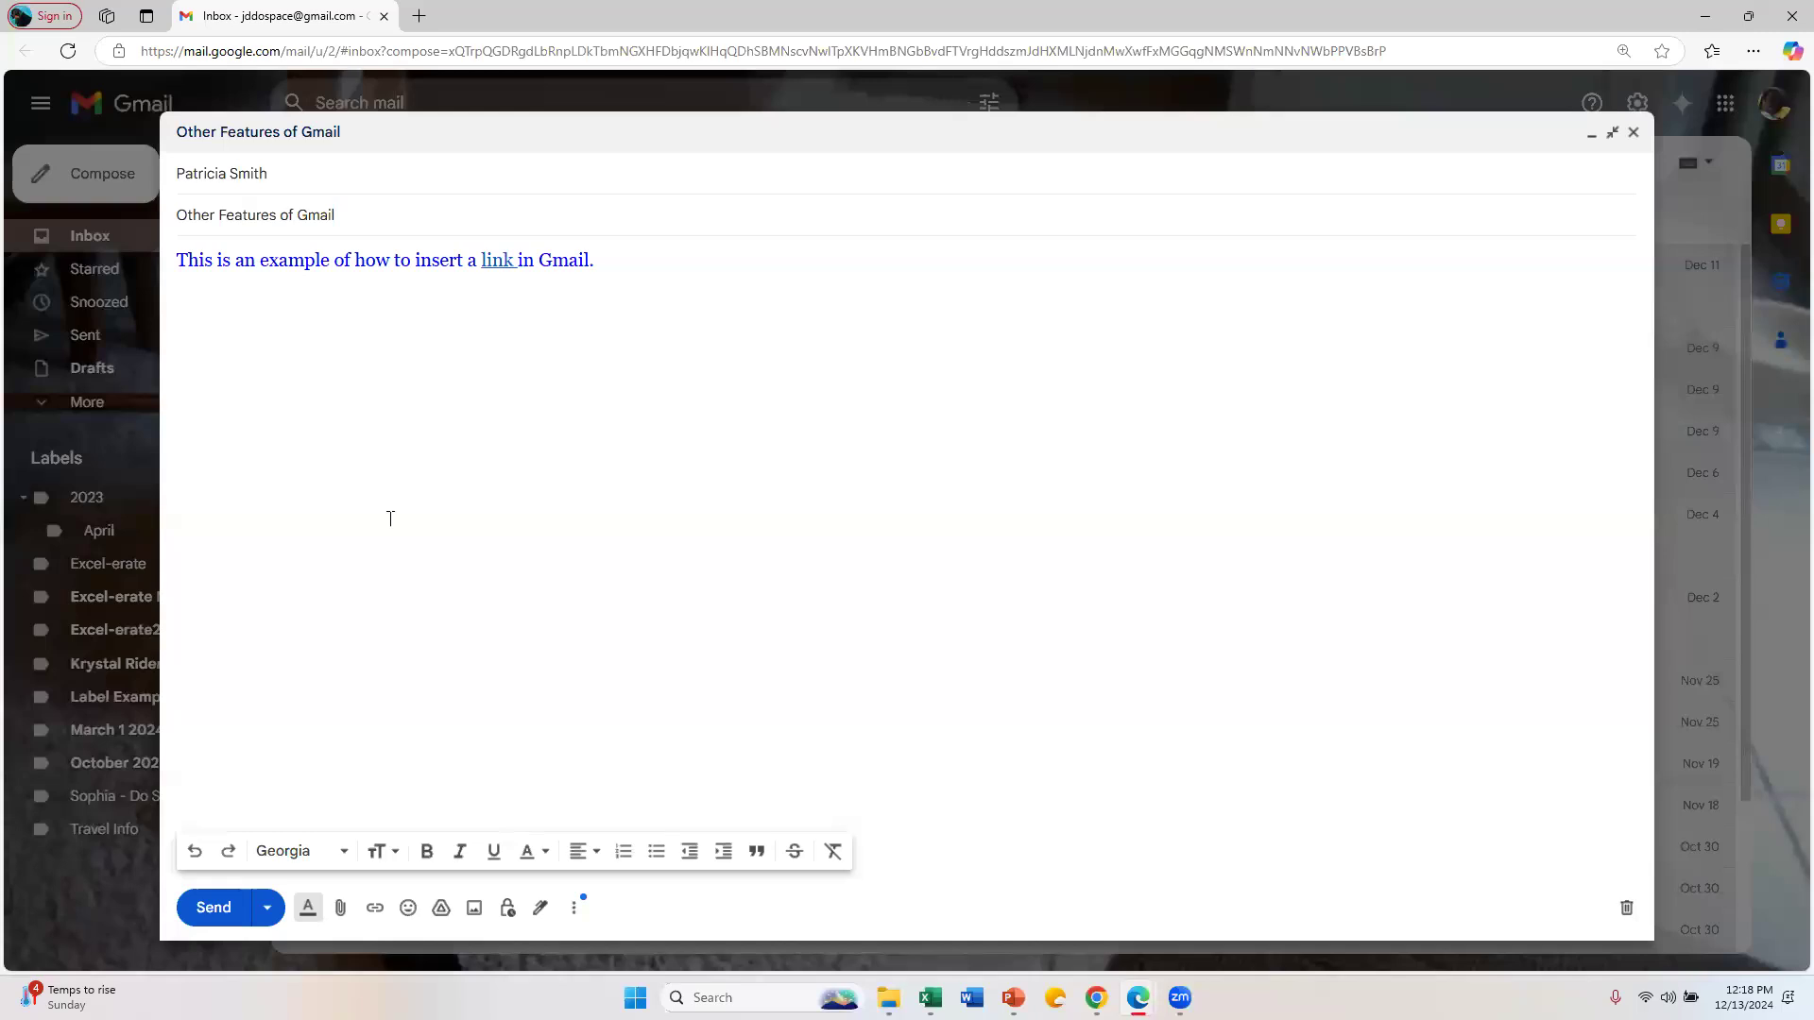
left_click(409, 909)
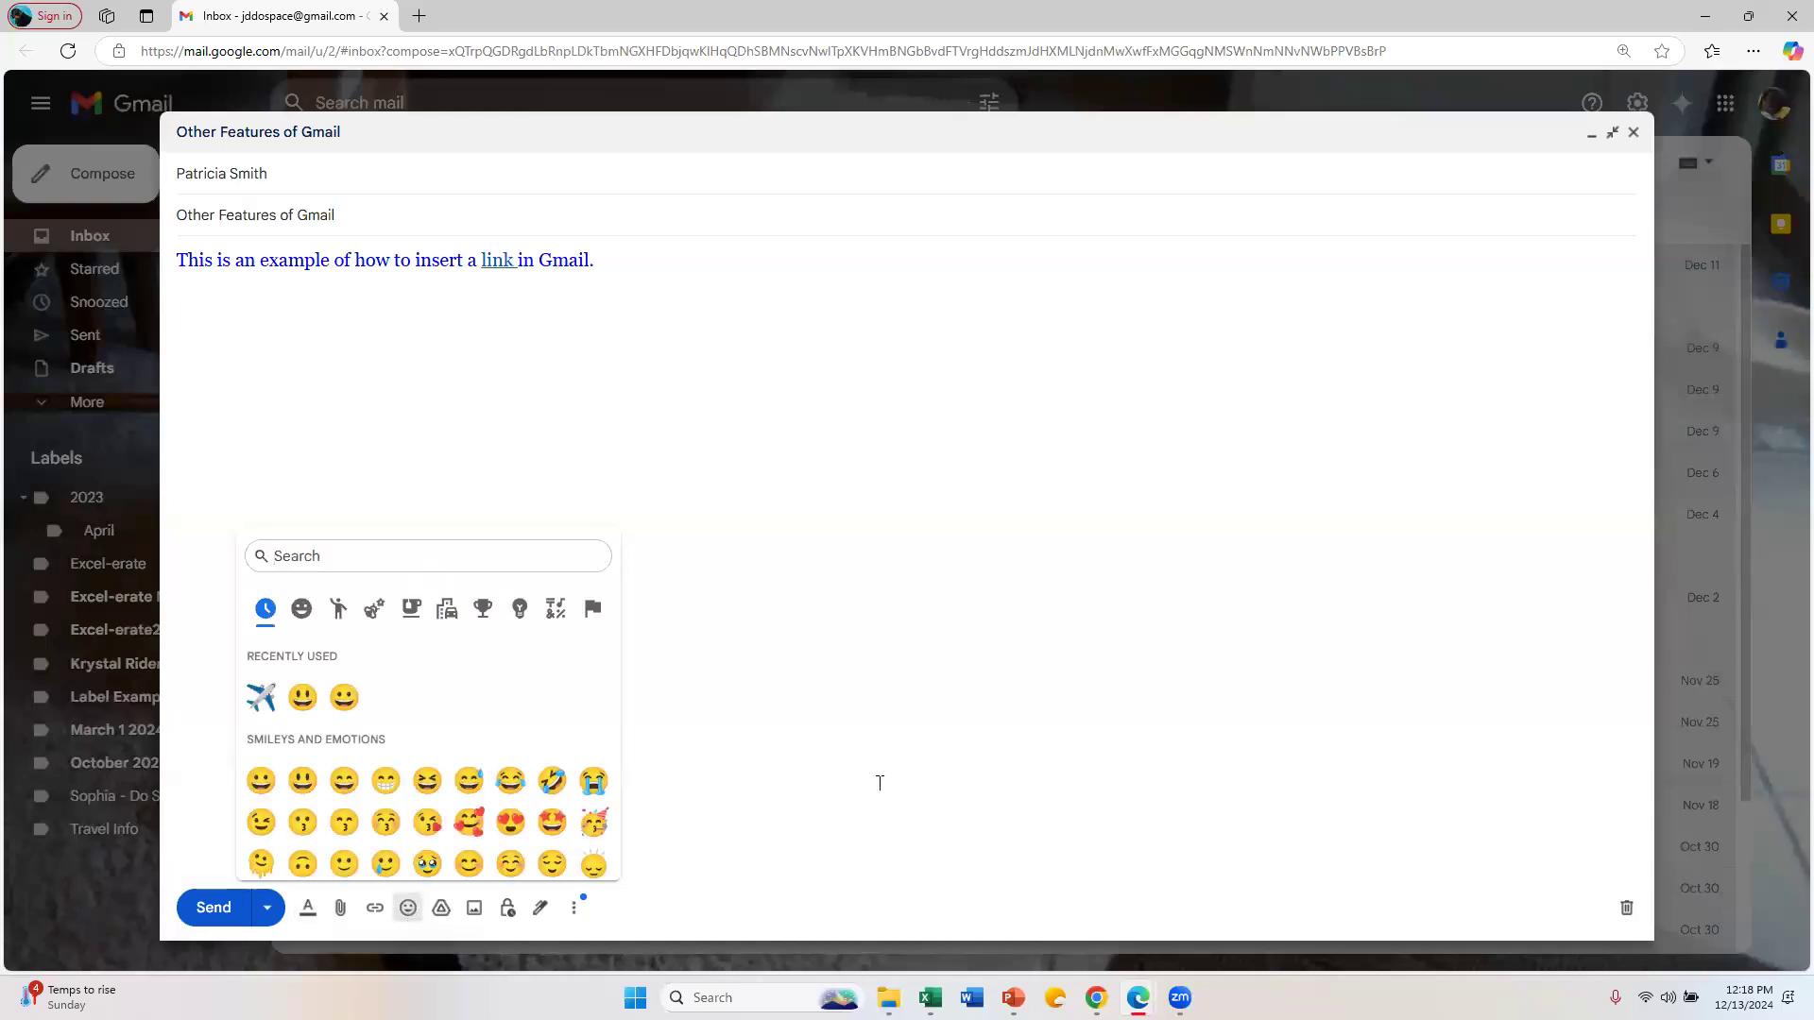
left_click(266, 697)
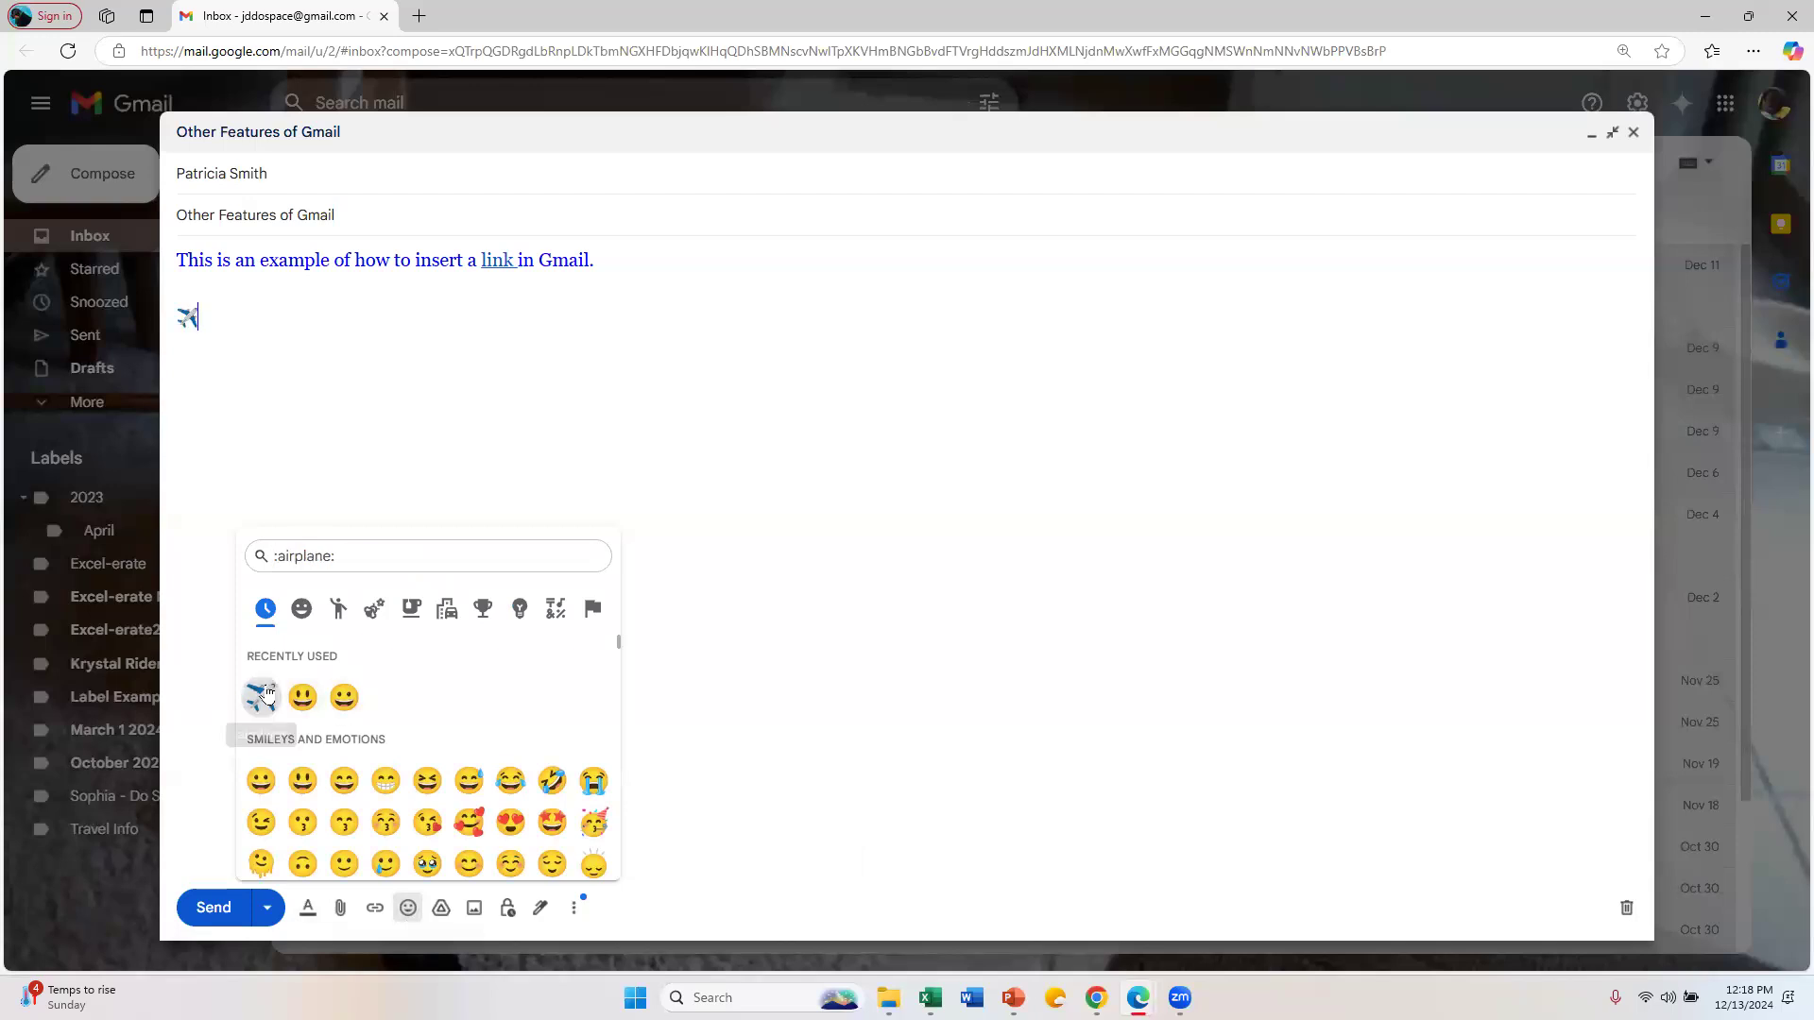
left_click(303, 697)
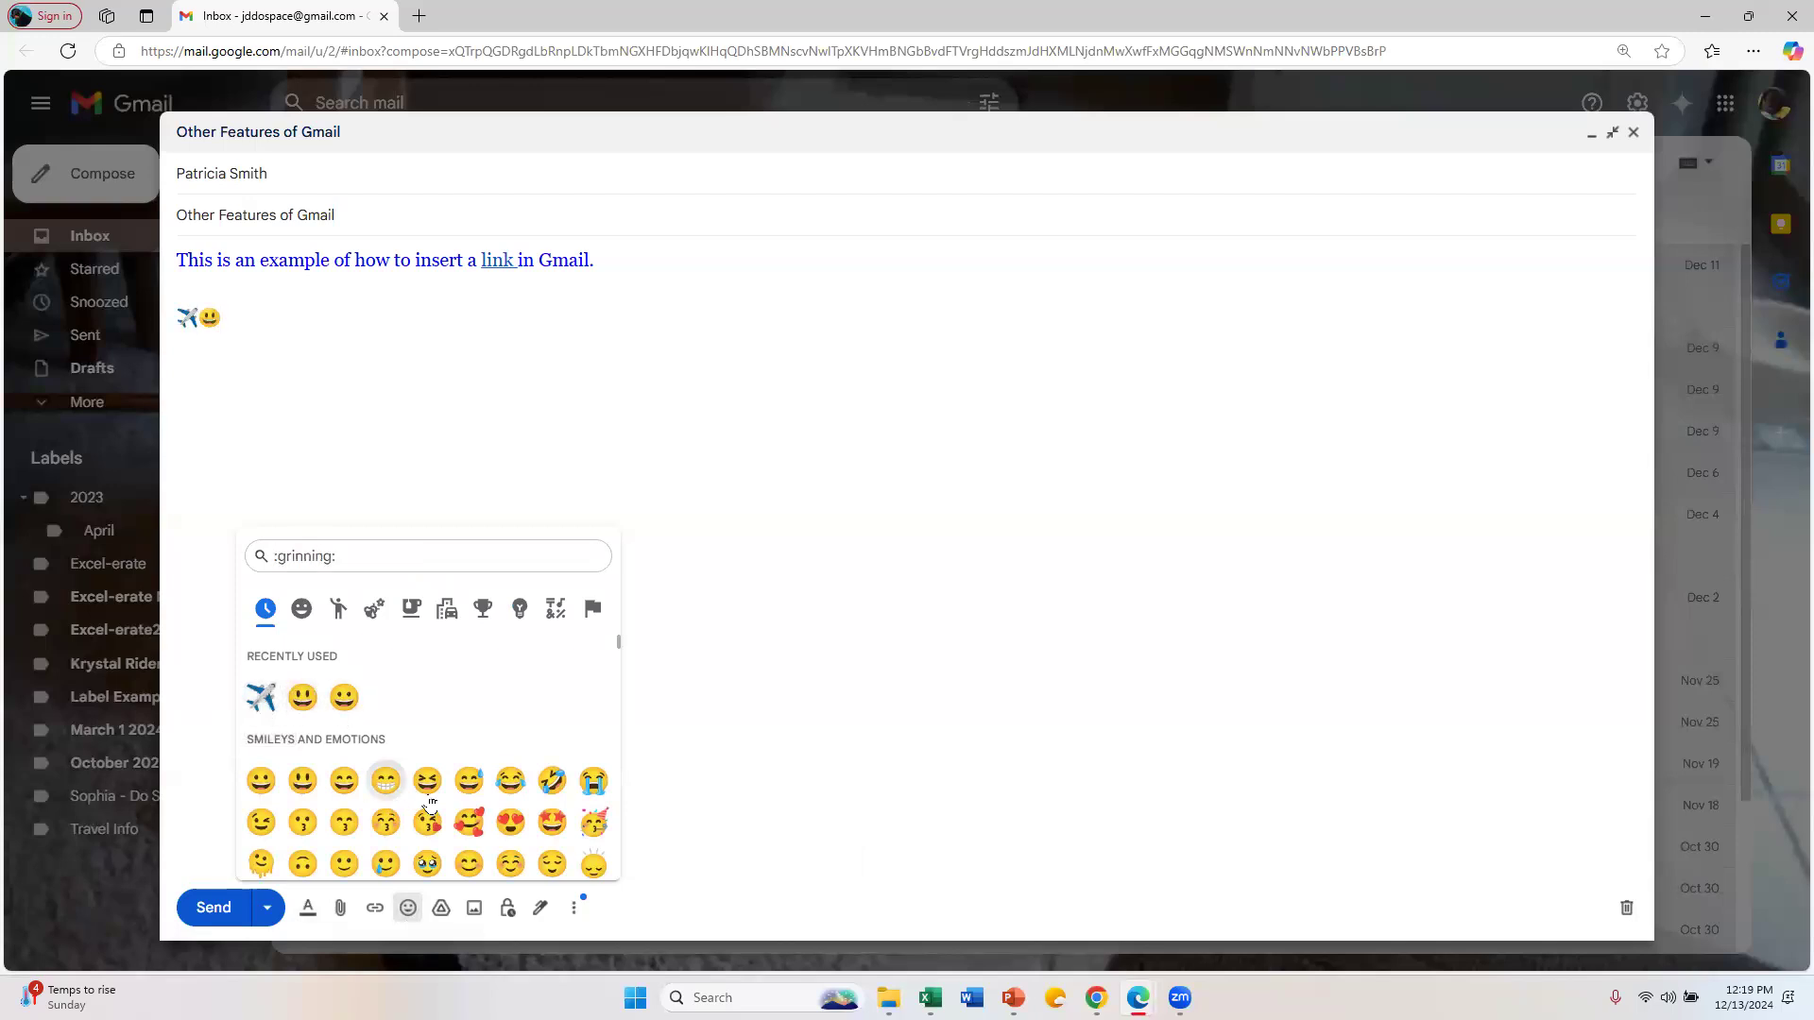
left_click(387, 782)
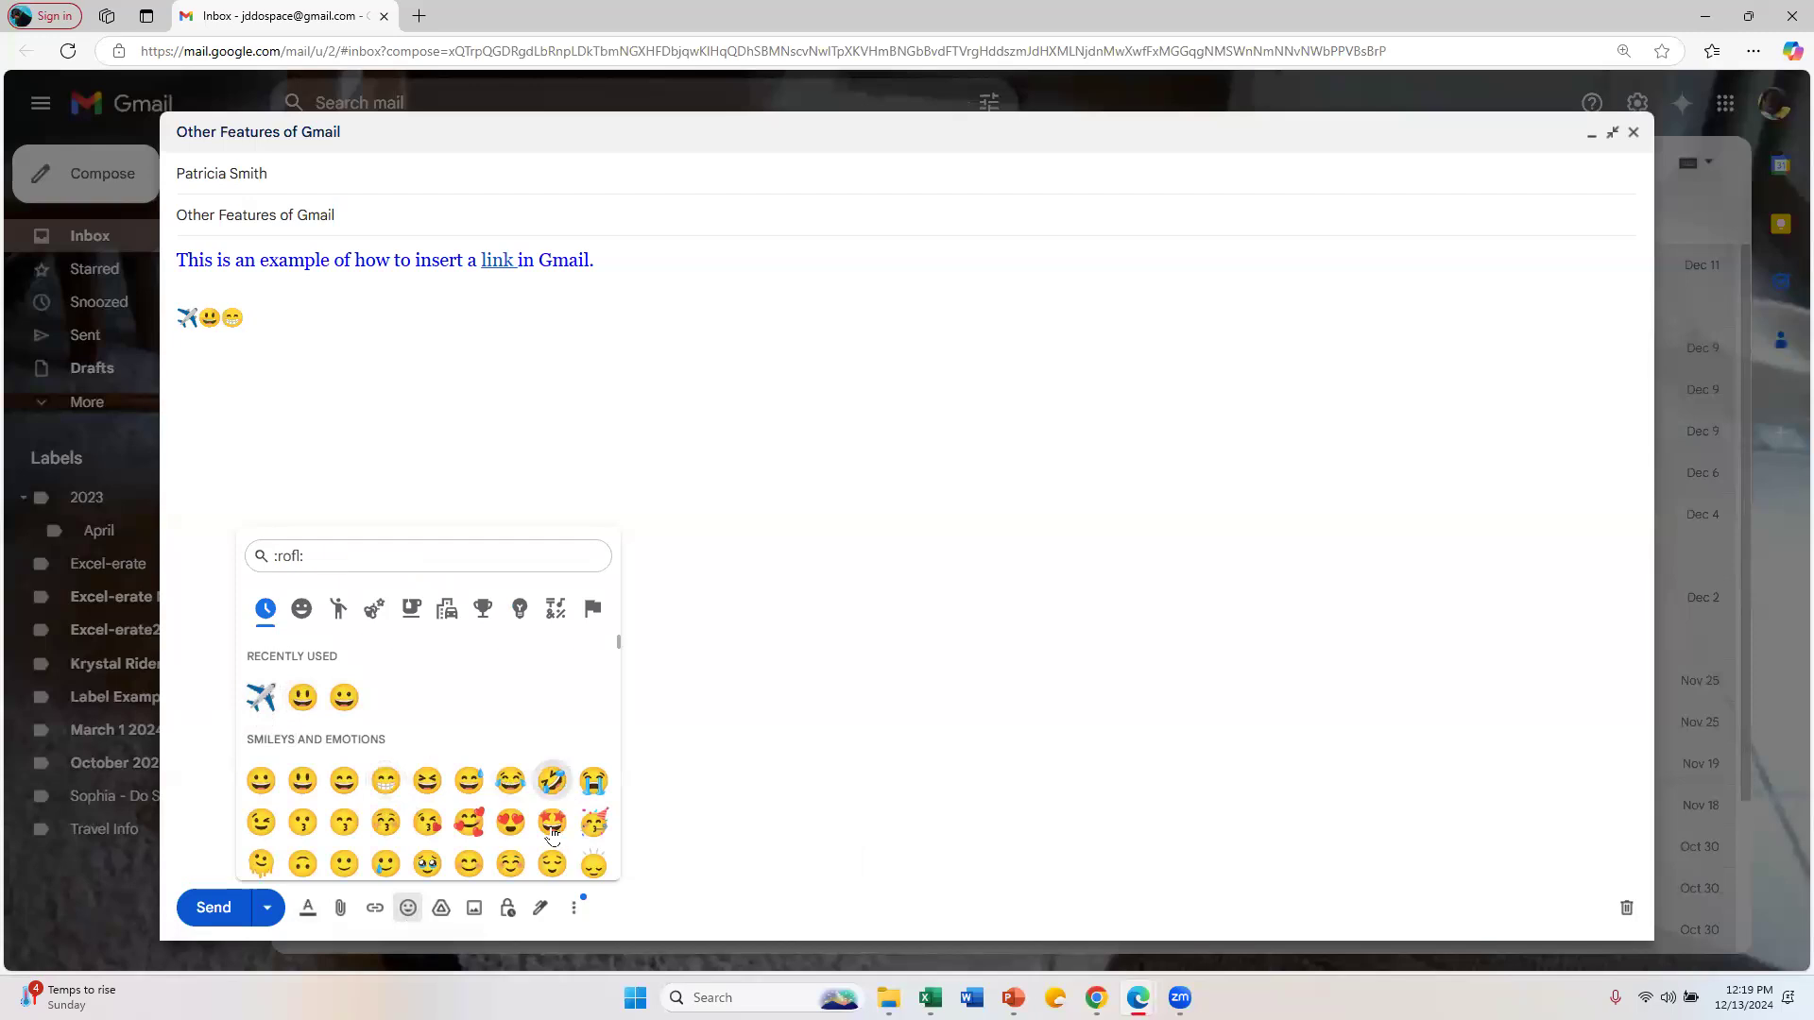
left_click(469, 822)
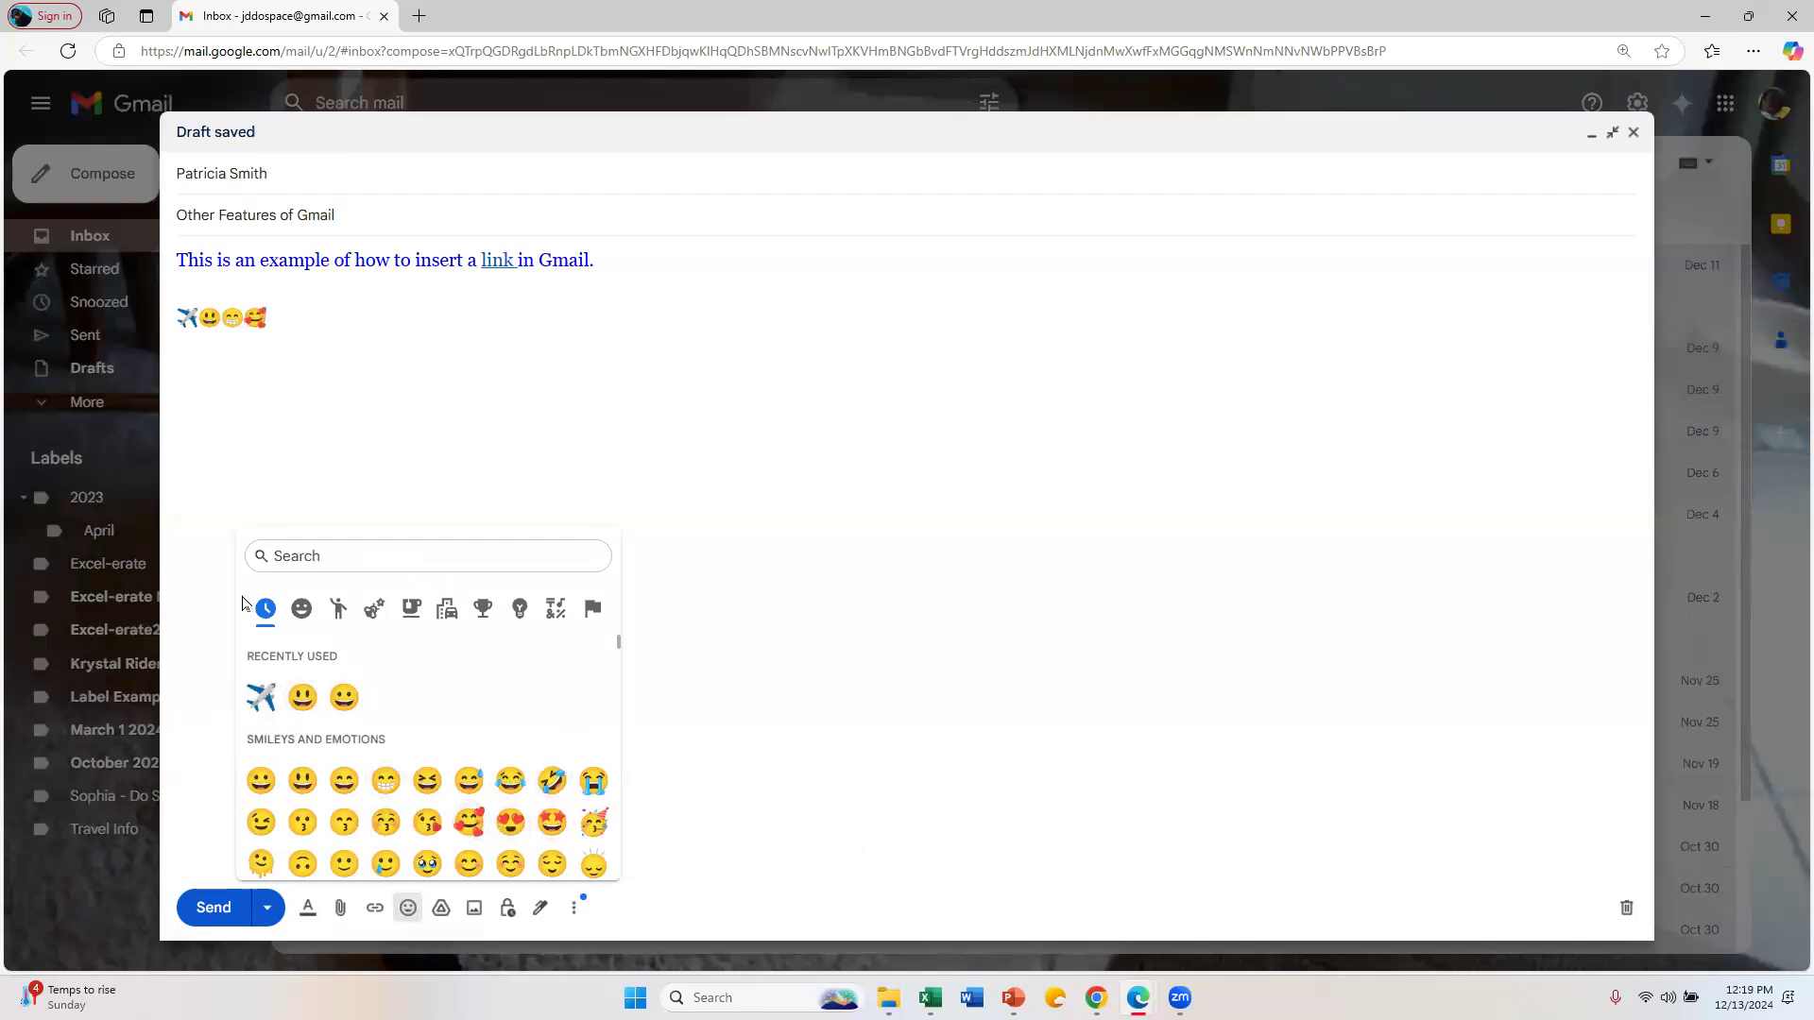
Step: Browse the emoji categories from smileys and people through nature, food, travel and activities to objects
left_click(301, 608)
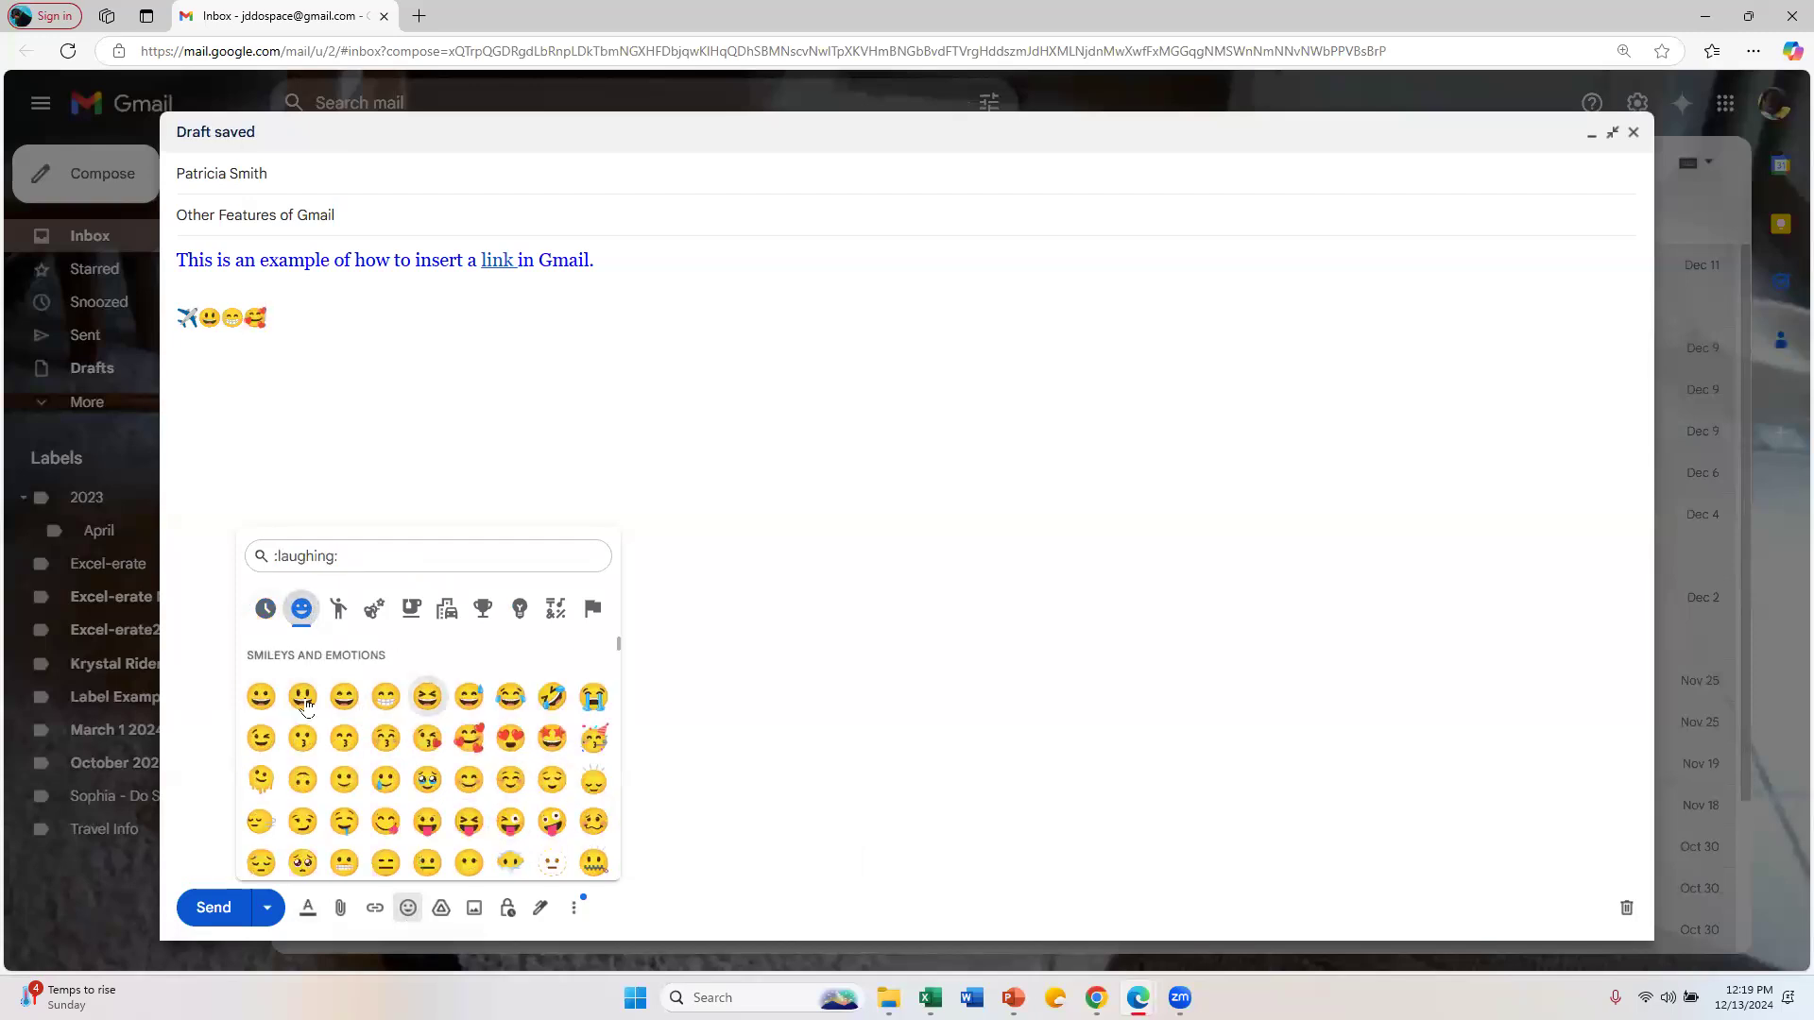
left_click(339, 609)
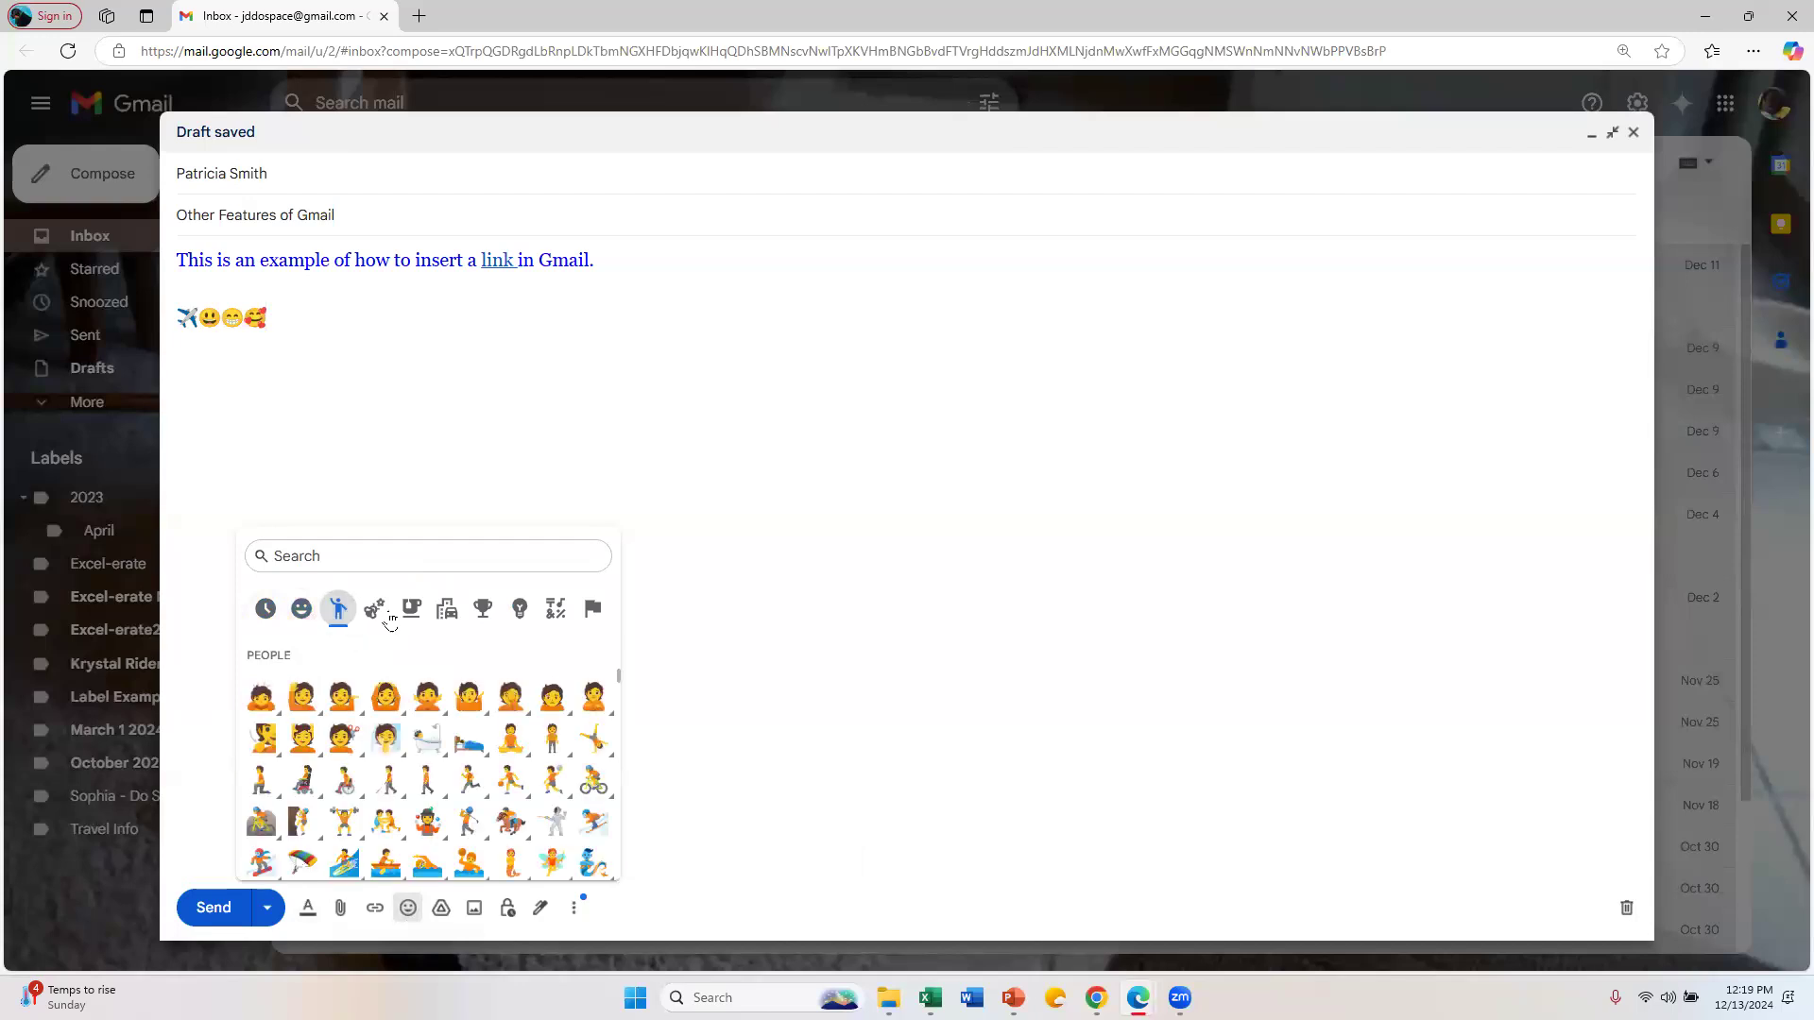
left_click(376, 611)
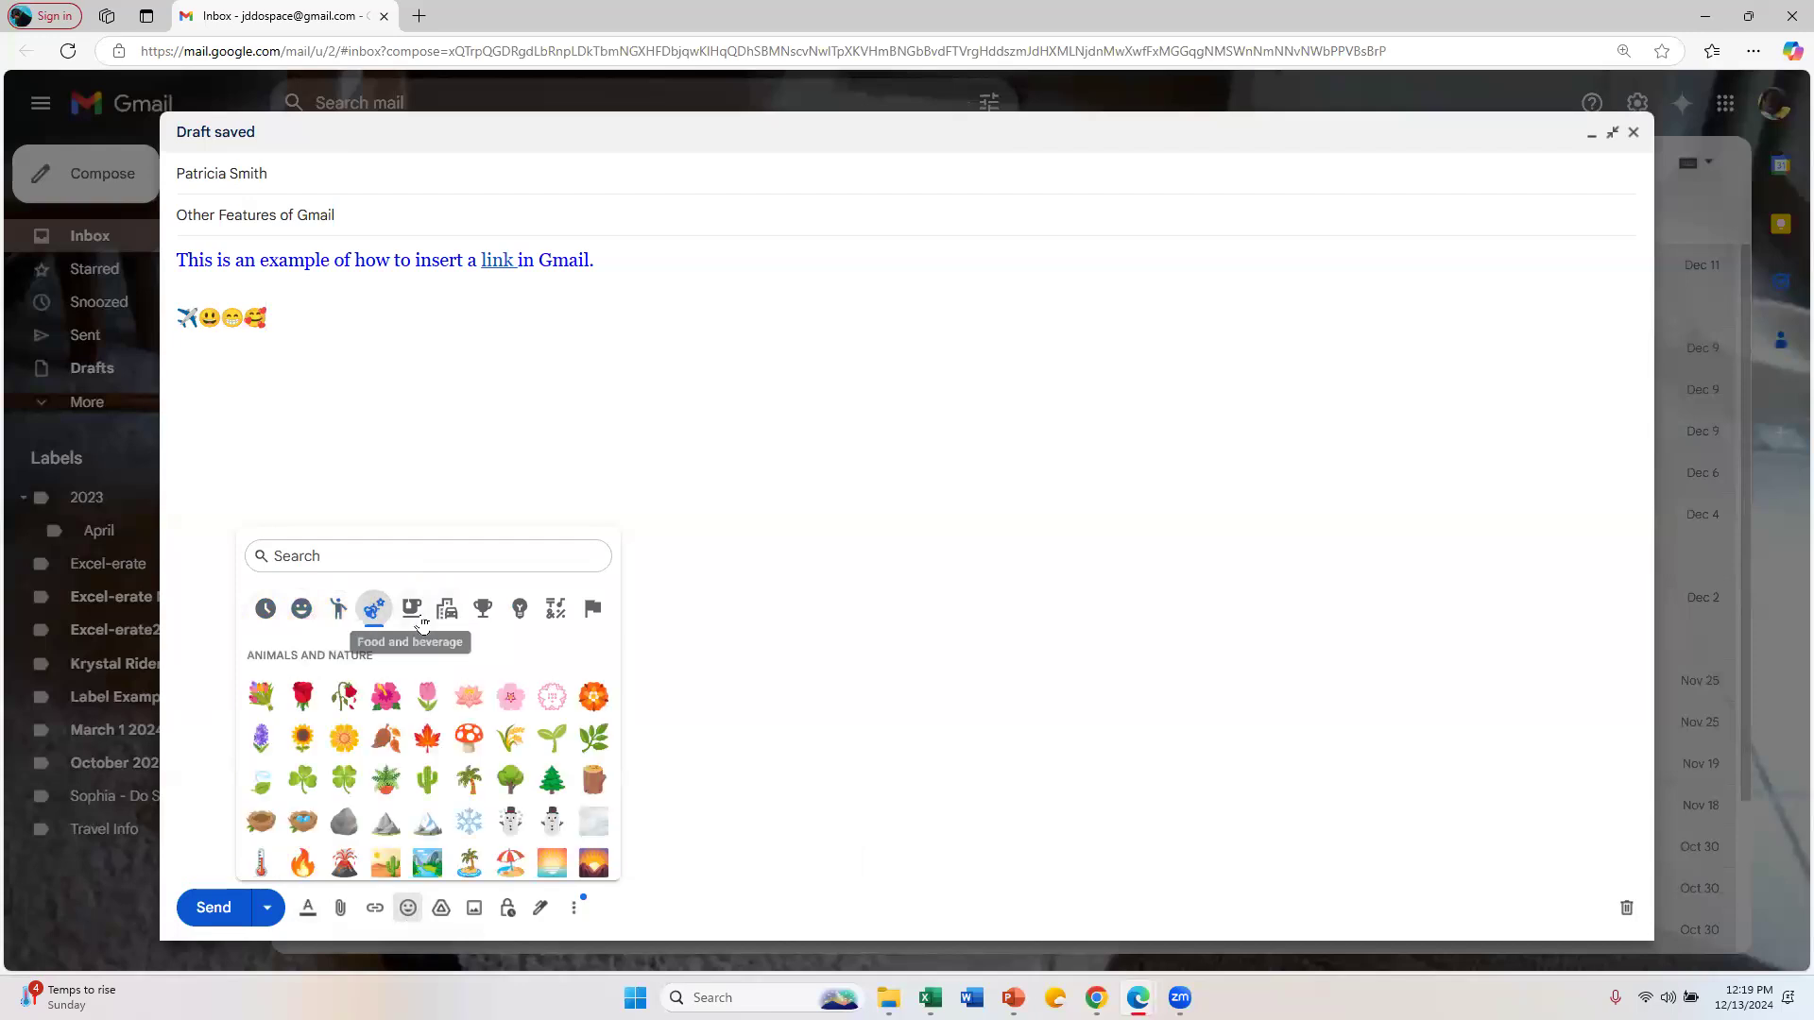
left_click(412, 610)
left_click(447, 609)
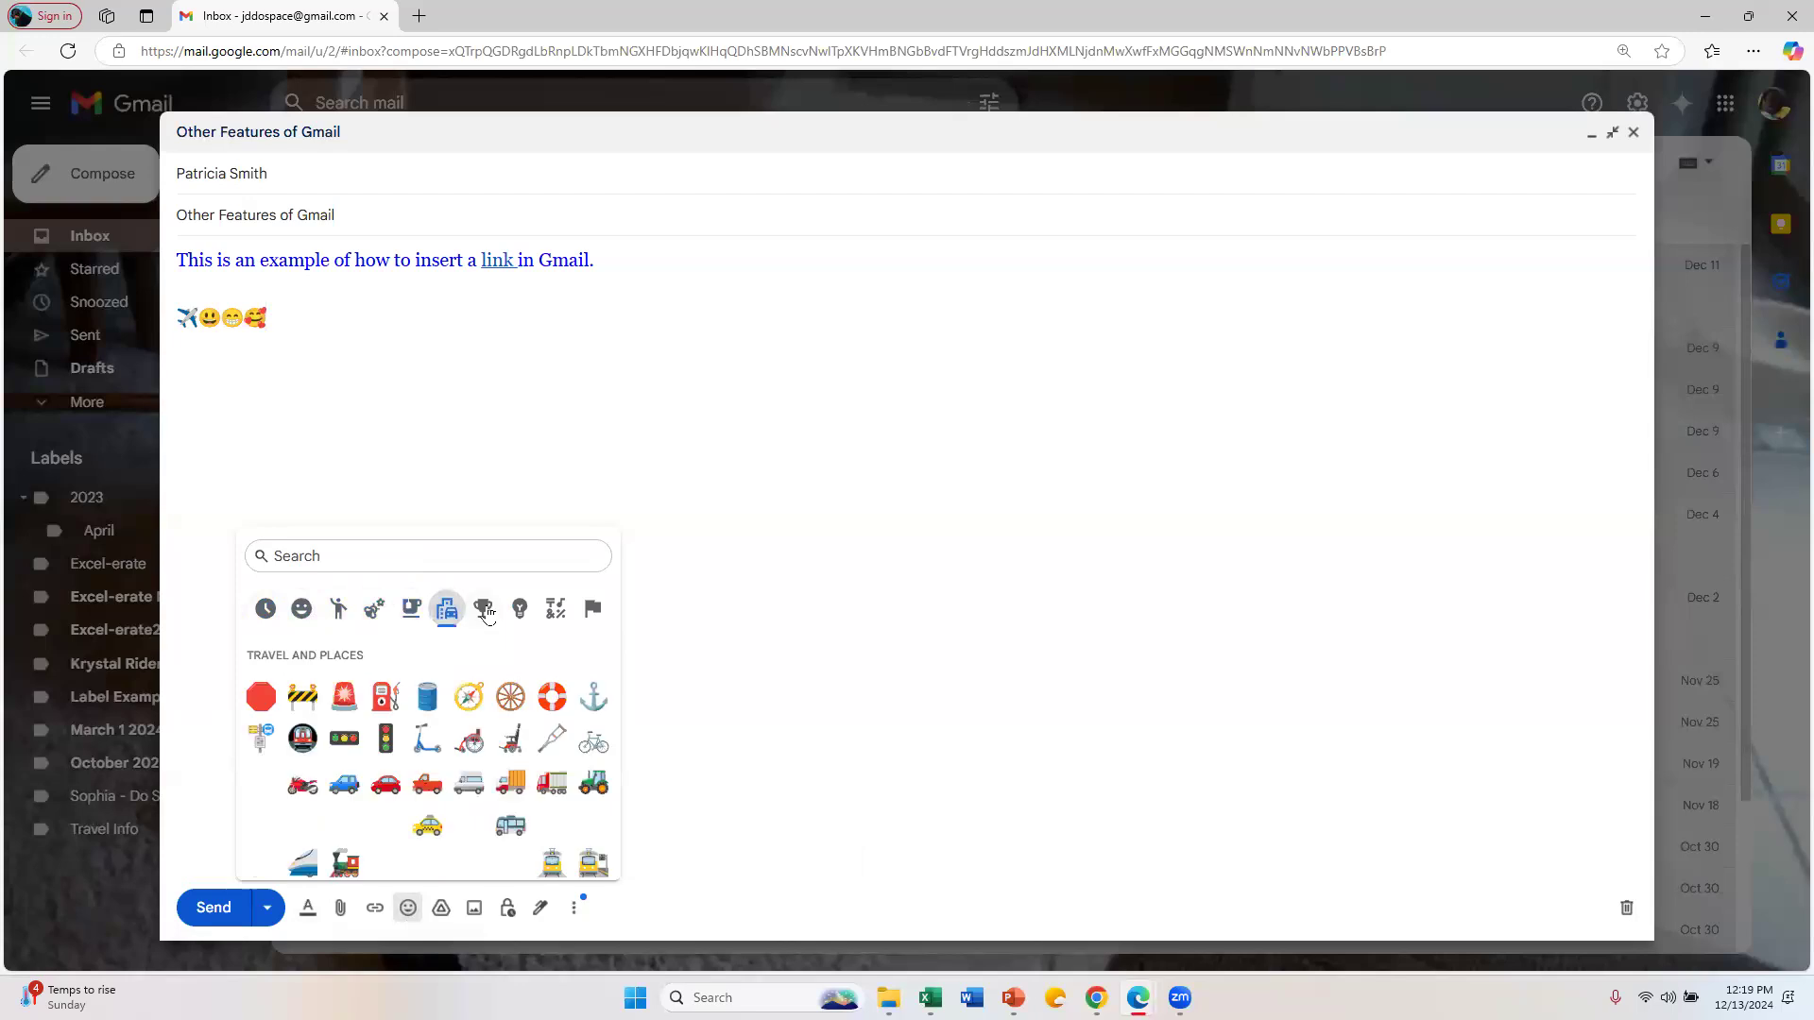
left_click(485, 610)
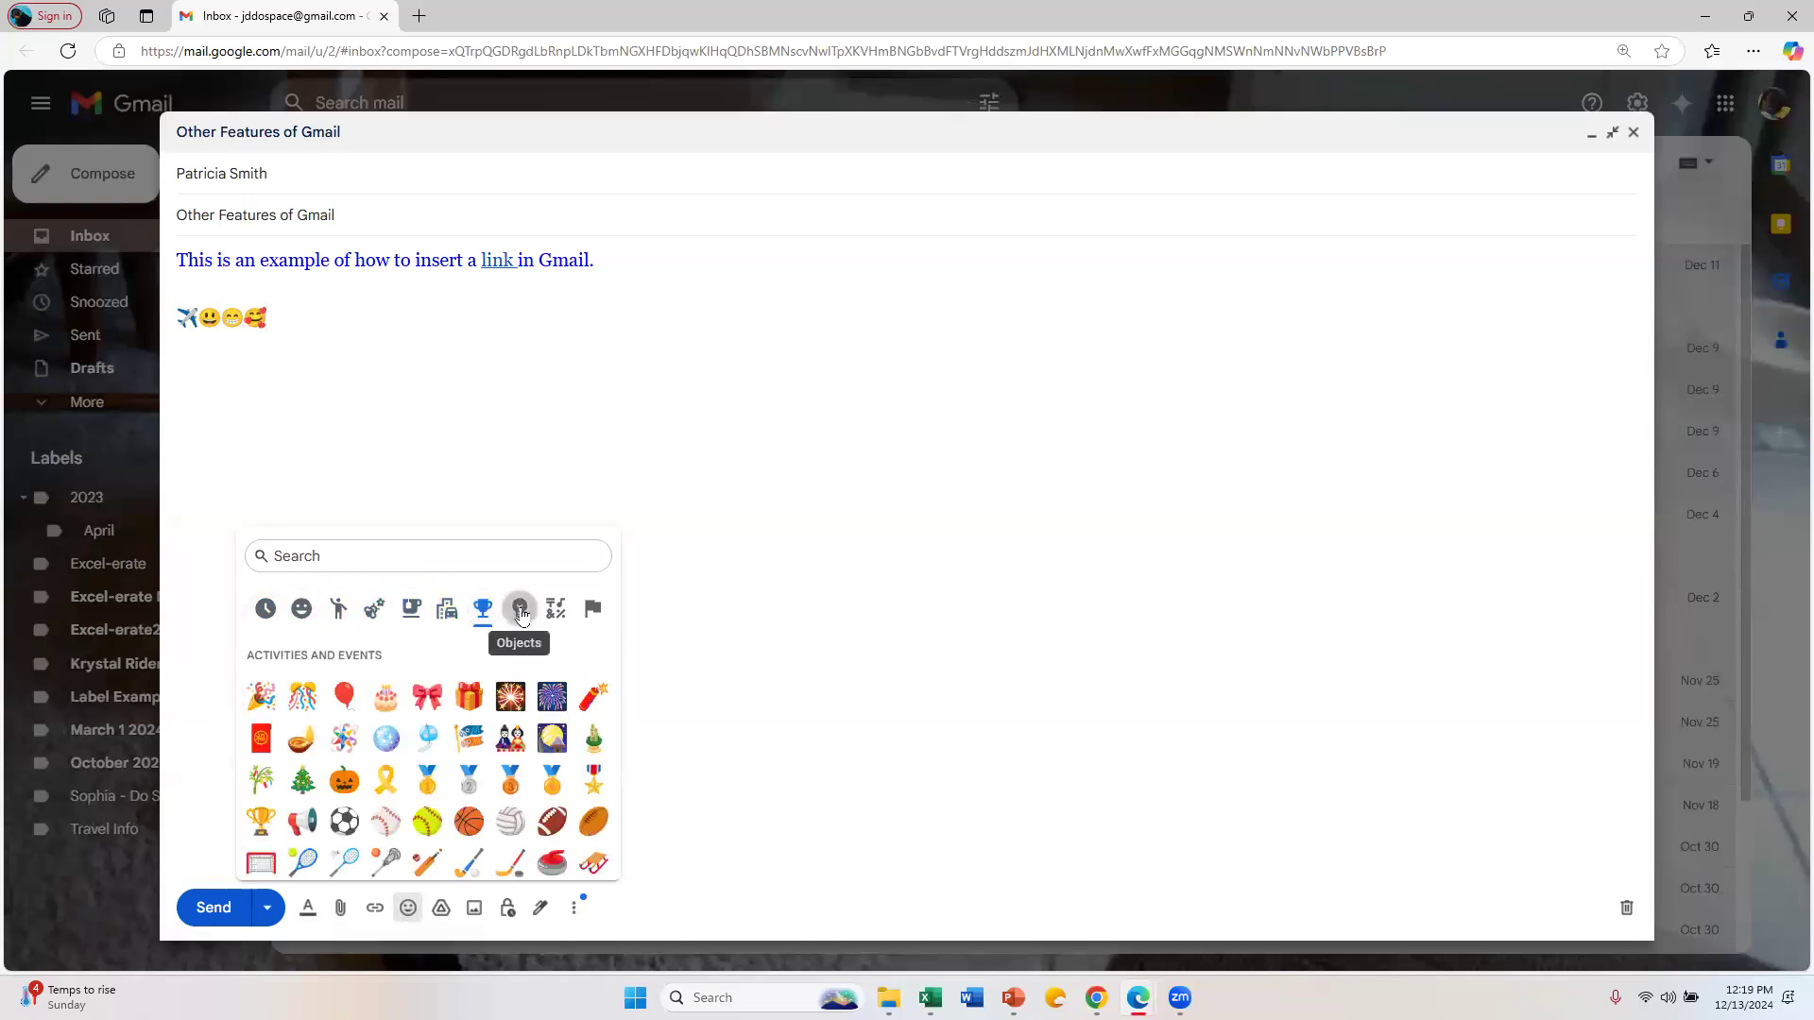
left_click(518, 611)
Step: Add a red heart, a diamond, a club and a spade from the Symbols emojis to the emoji line
left_click(553, 620)
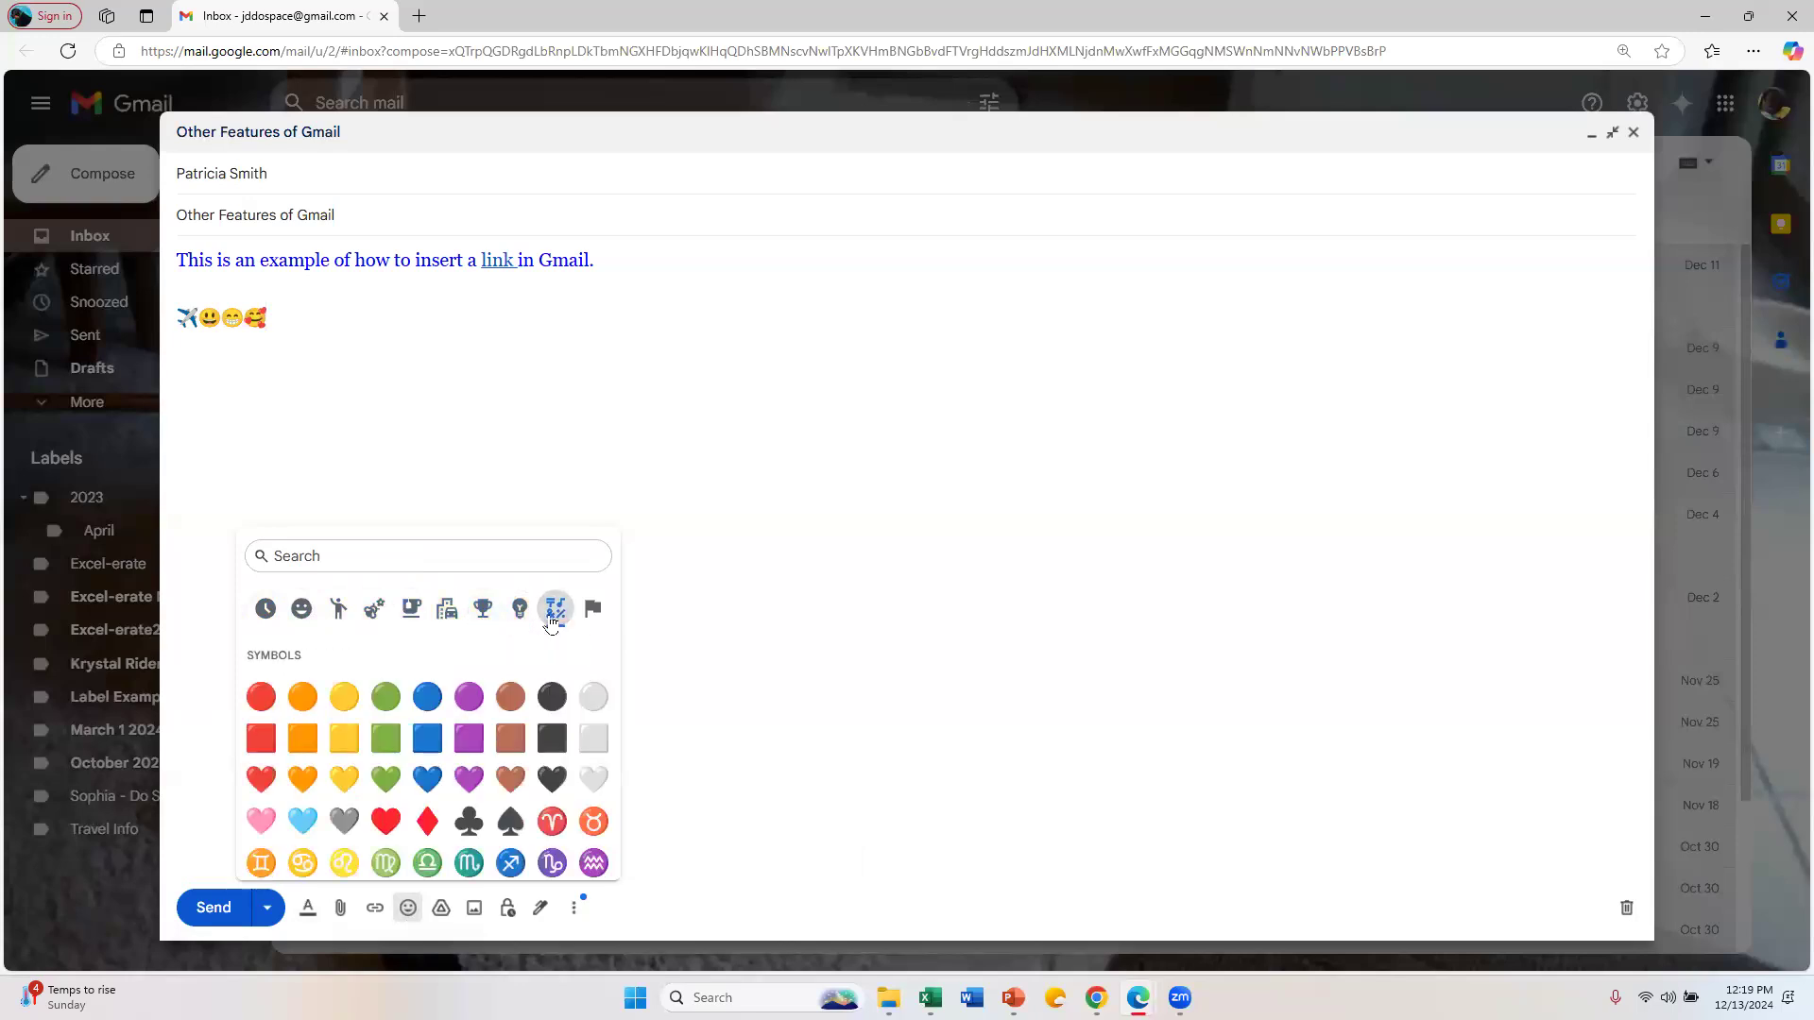
left_click(385, 820)
left_click(427, 820)
left_click(469, 820)
left_click(510, 820)
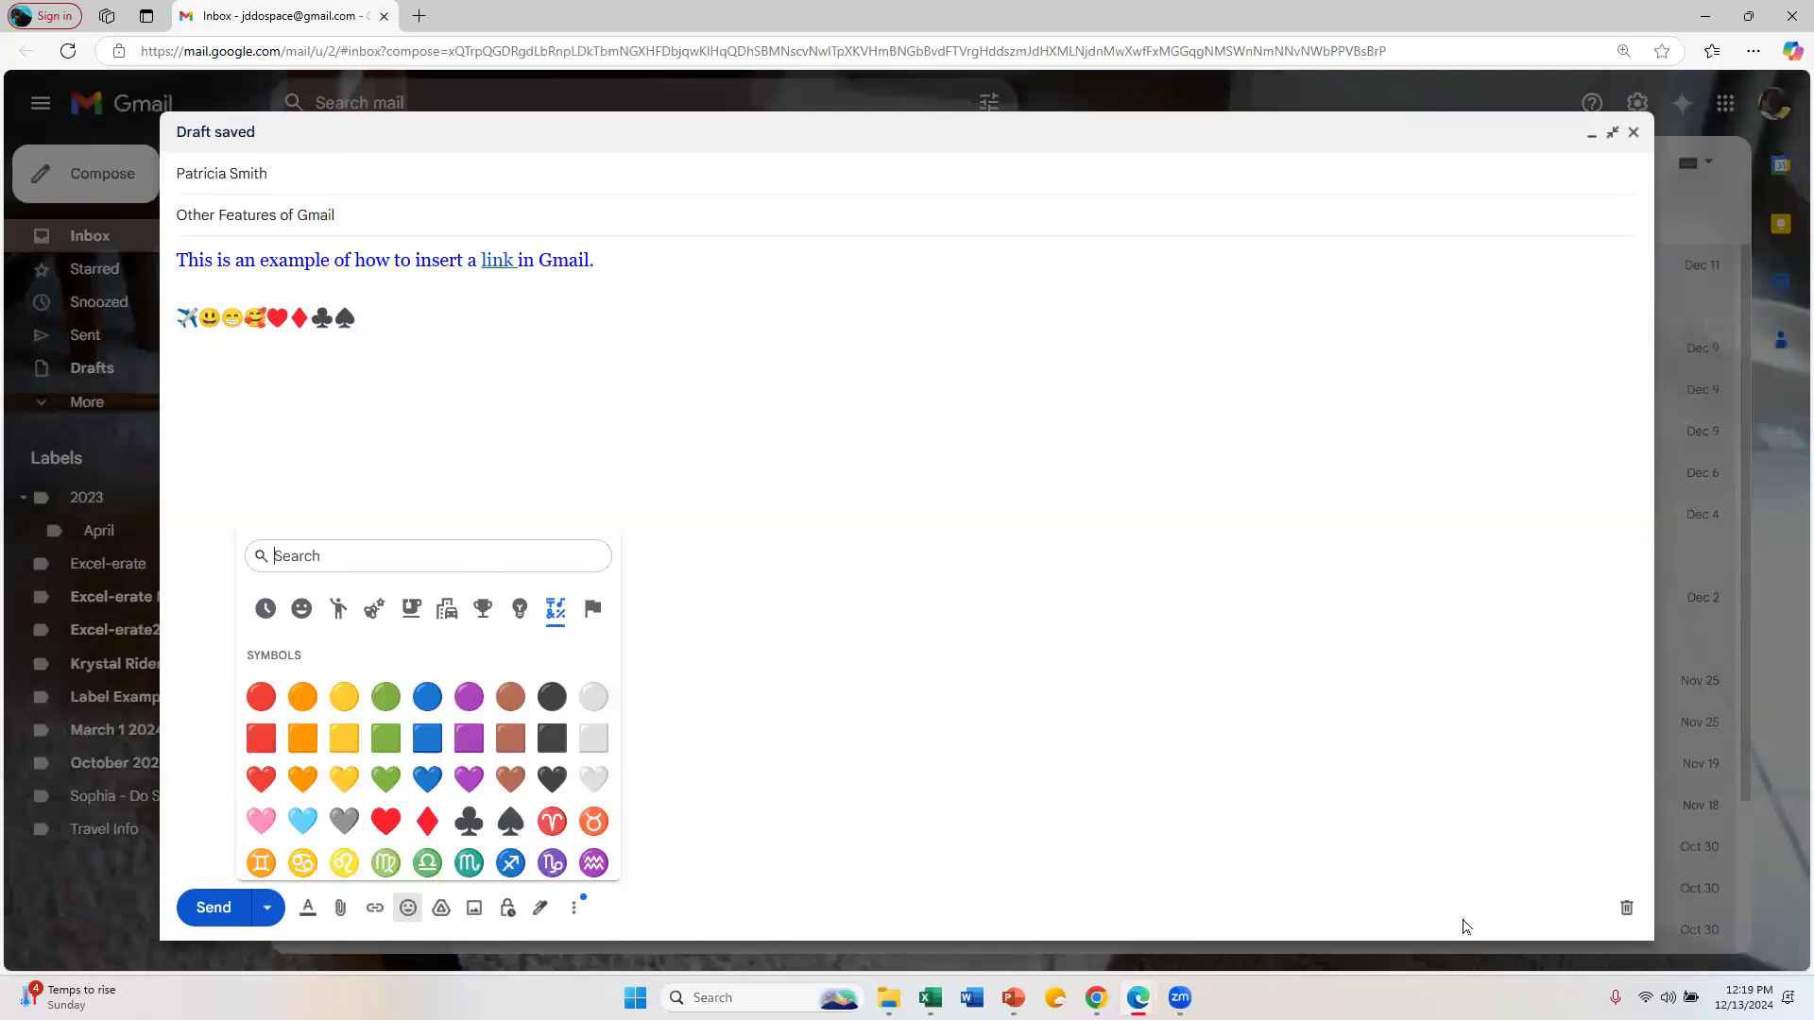
Step: Search the emojis for "house" and return to the message body without inserting any
type("h")
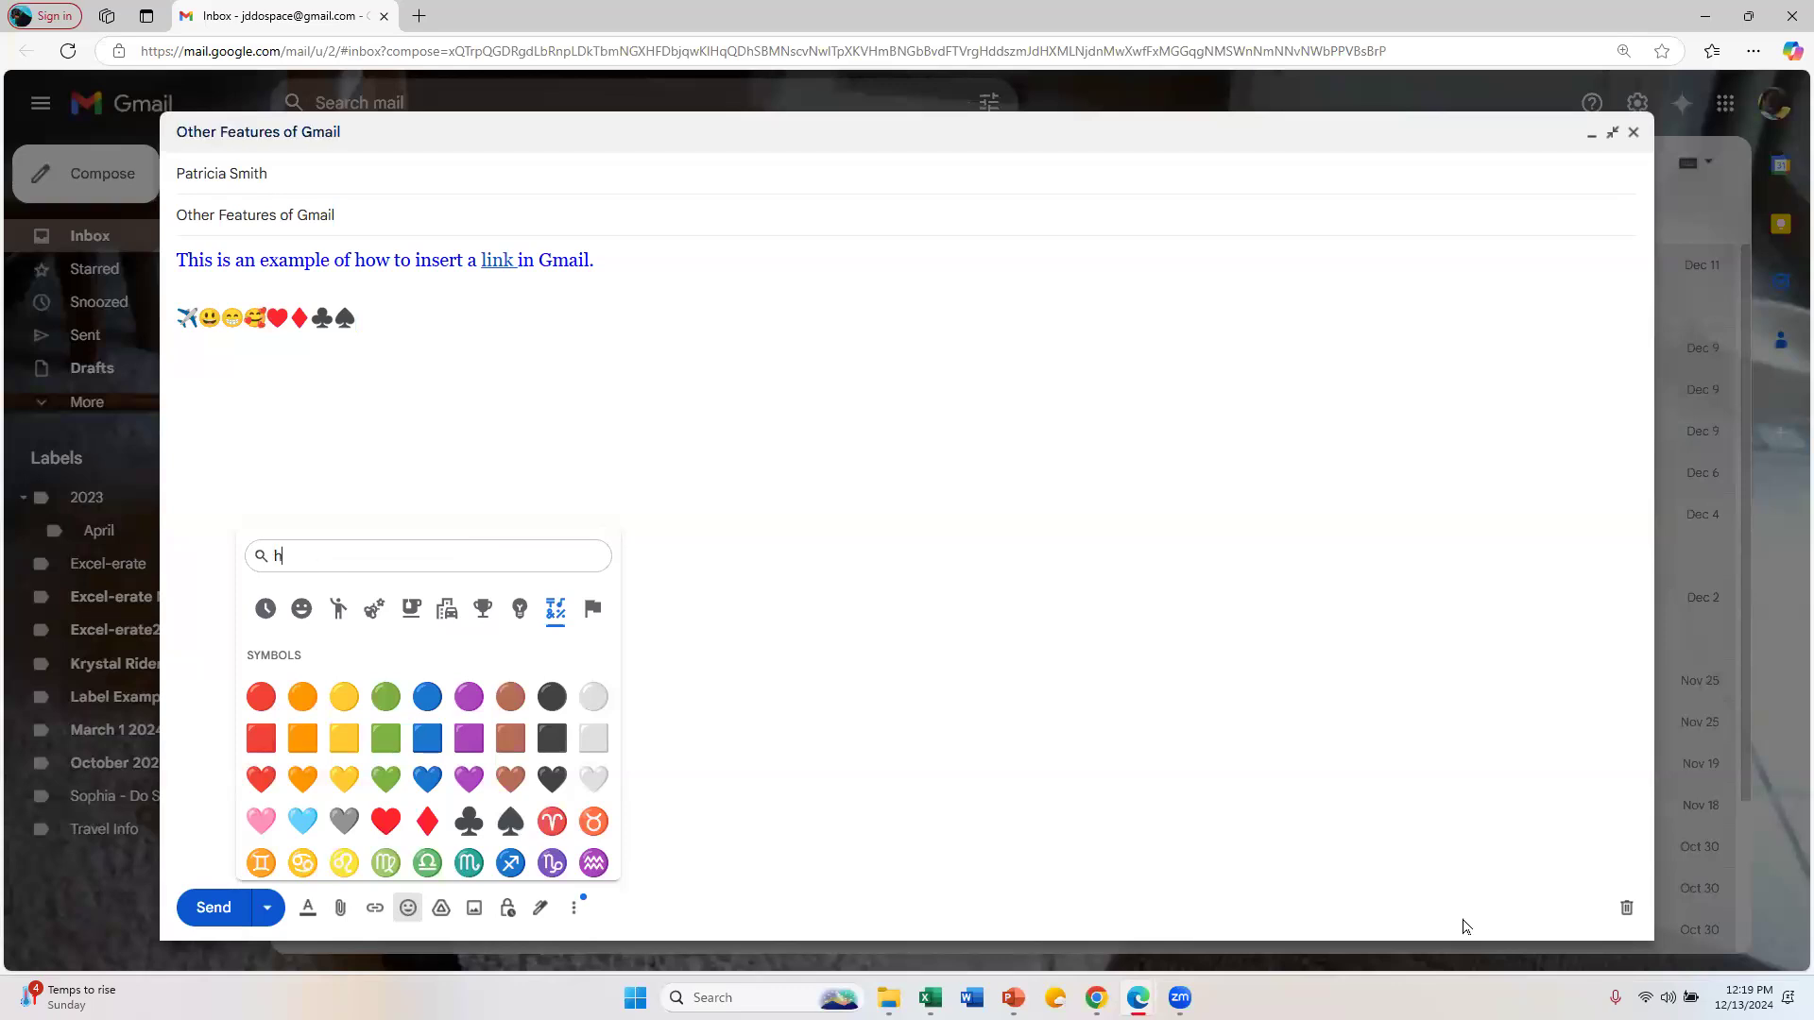
type("ouse")
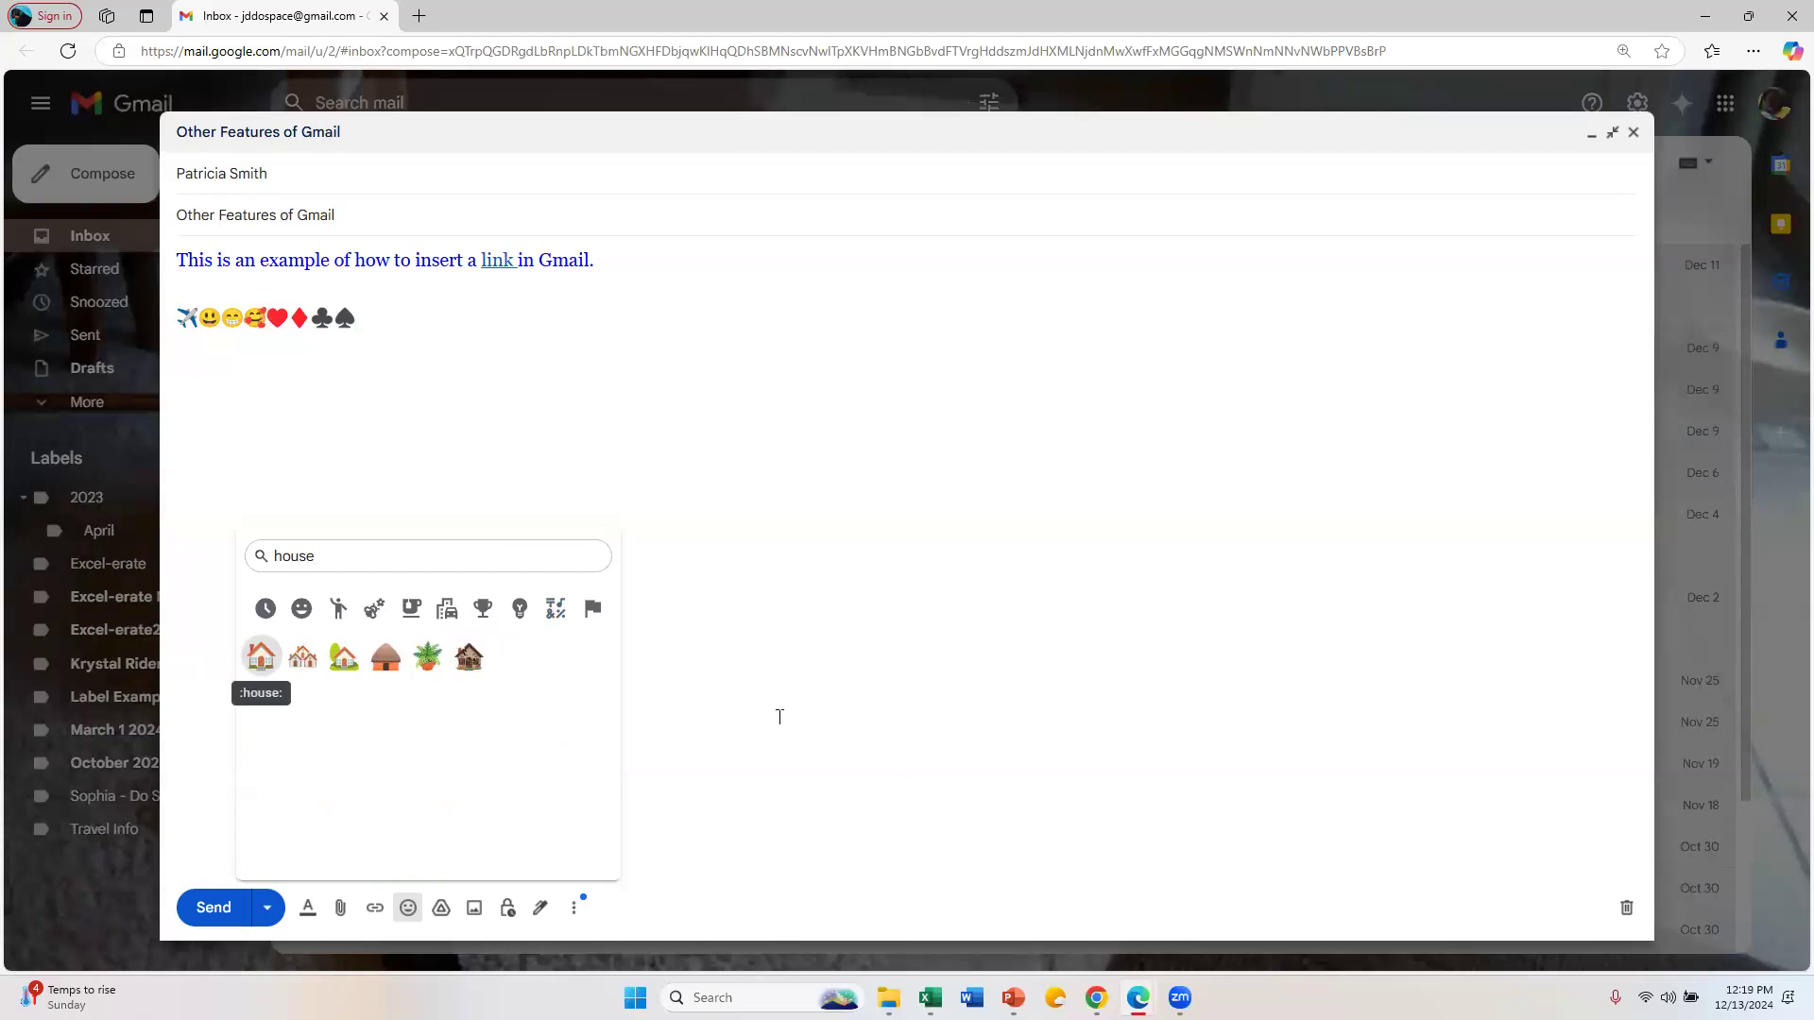
left_click(349, 439)
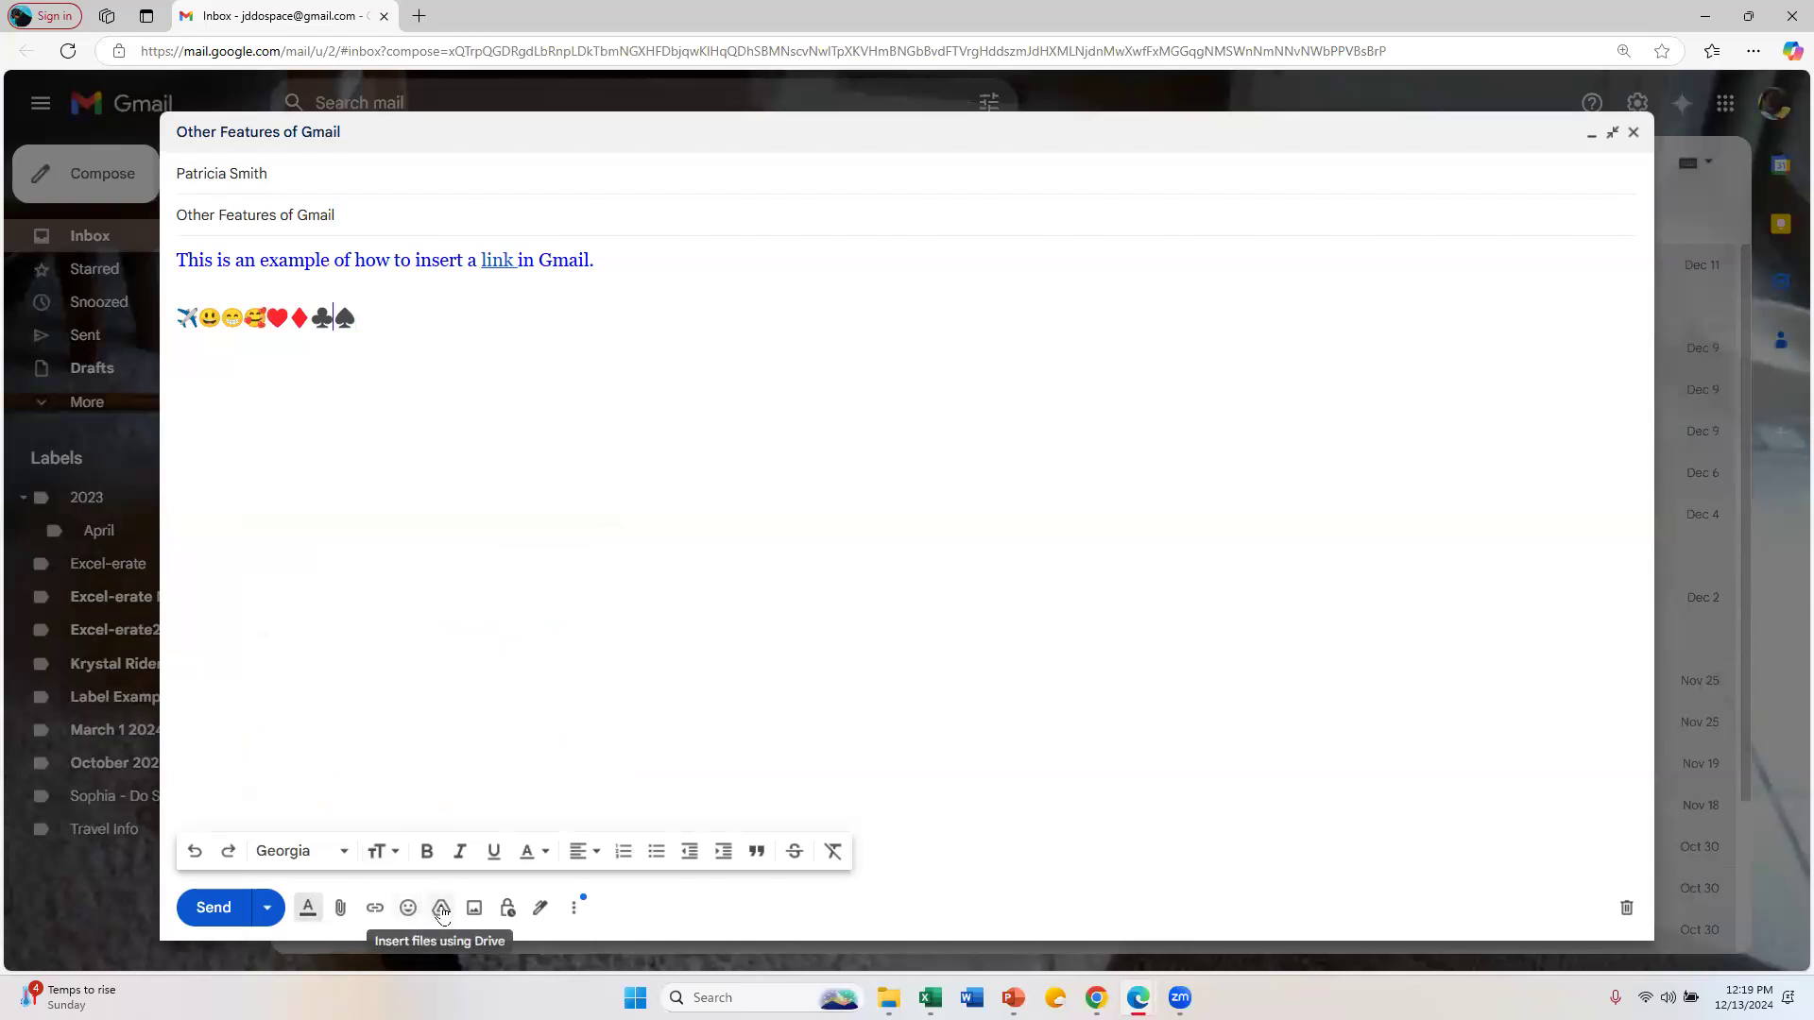
Step: Insert StoreManager.jpeg from the recent Google Drive files into the message body, after checking the files shared with the account
left_click(441, 909)
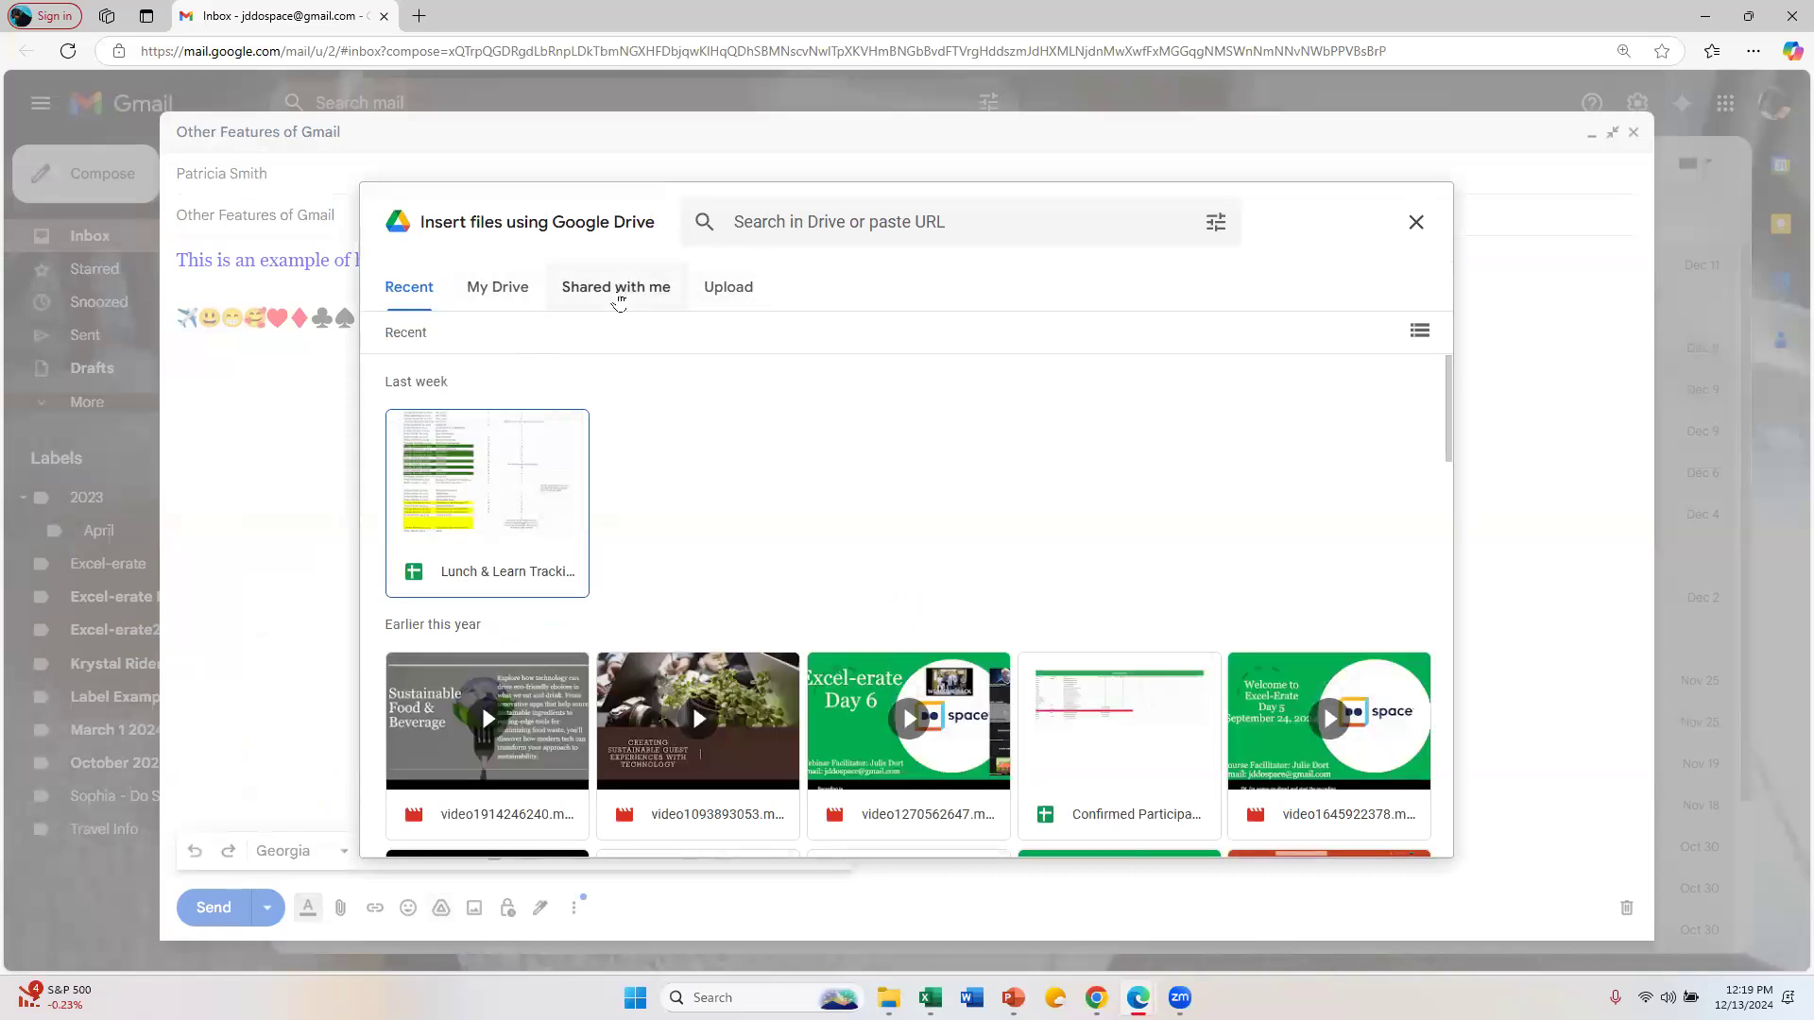
left_click(619, 288)
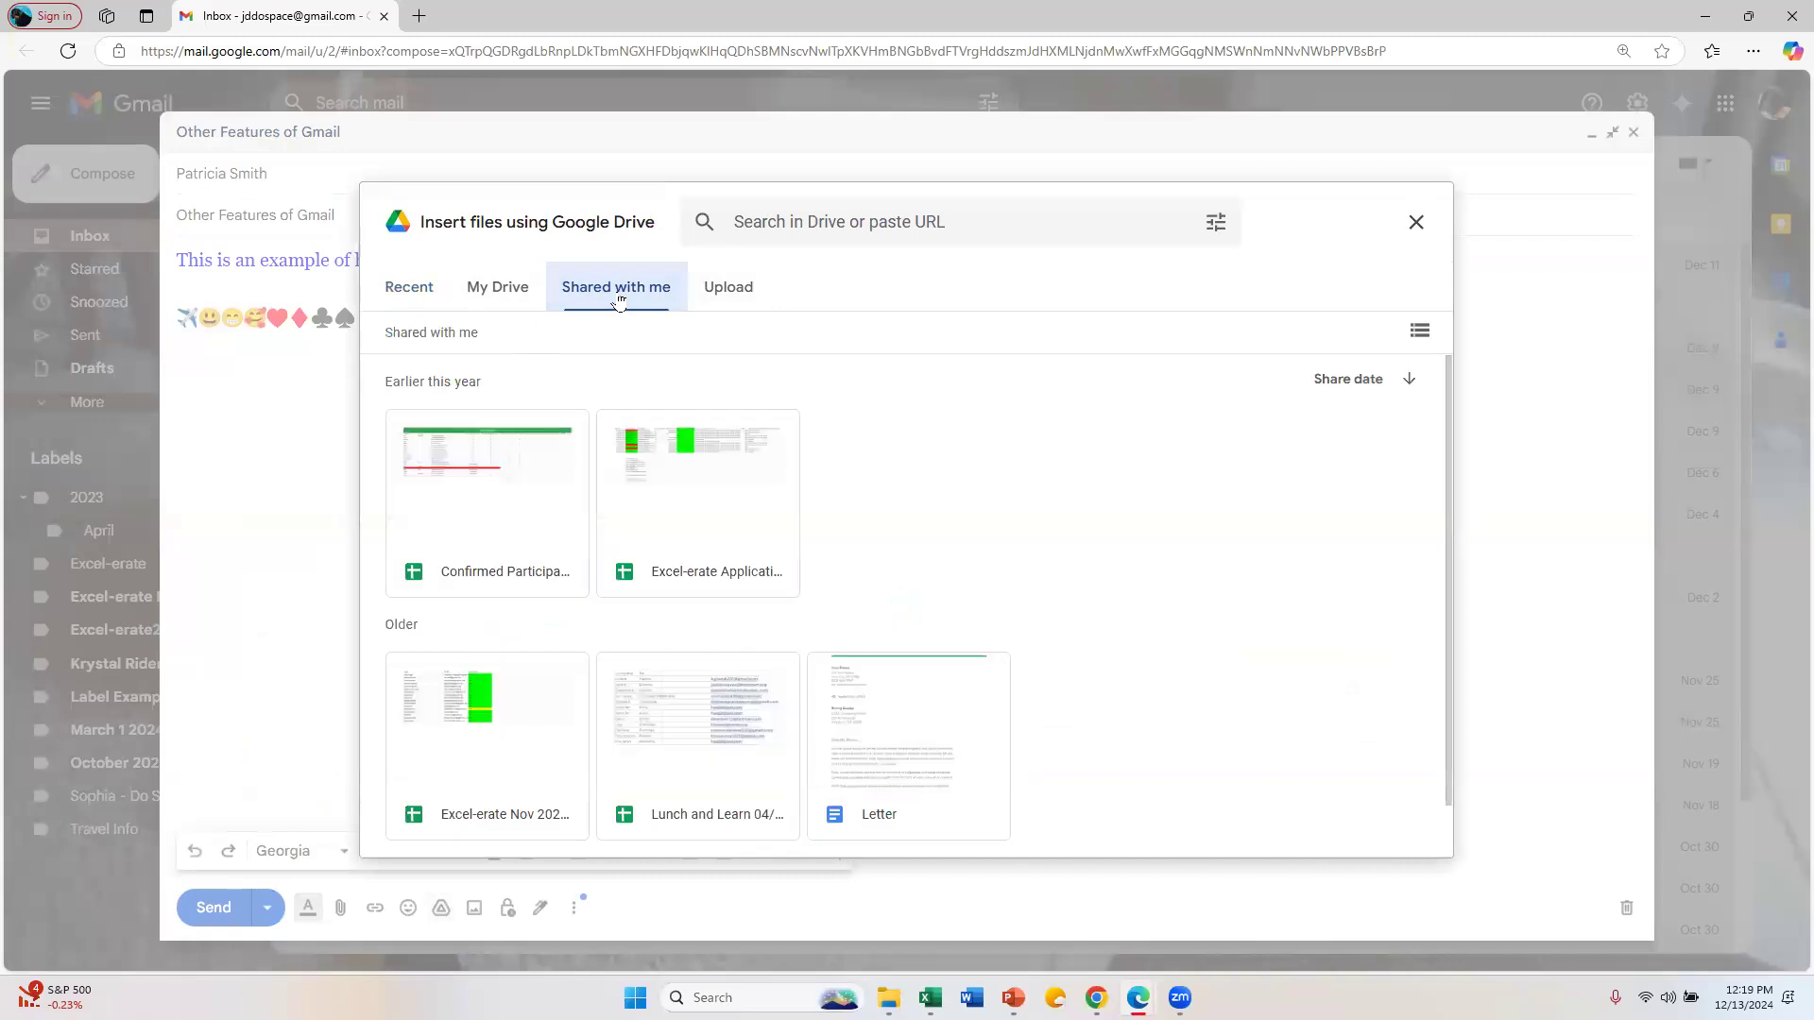
left_click(409, 289)
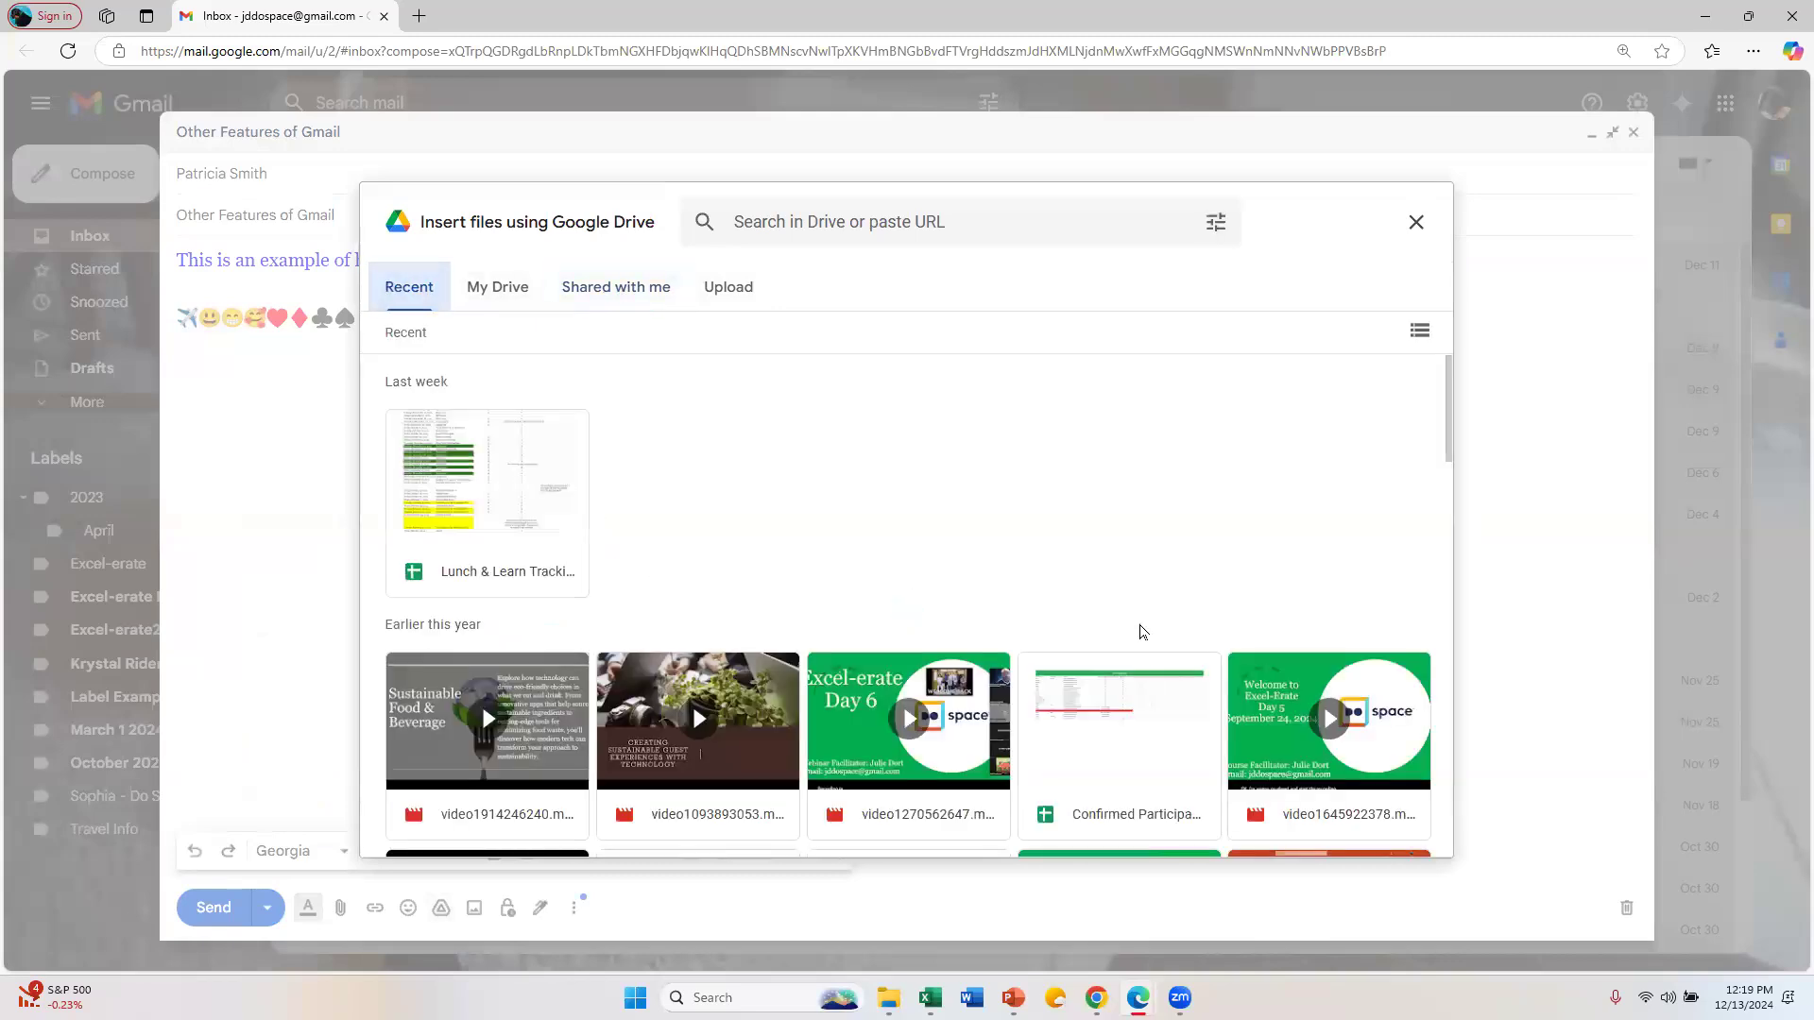
scroll(1129, 605, "down", 5)
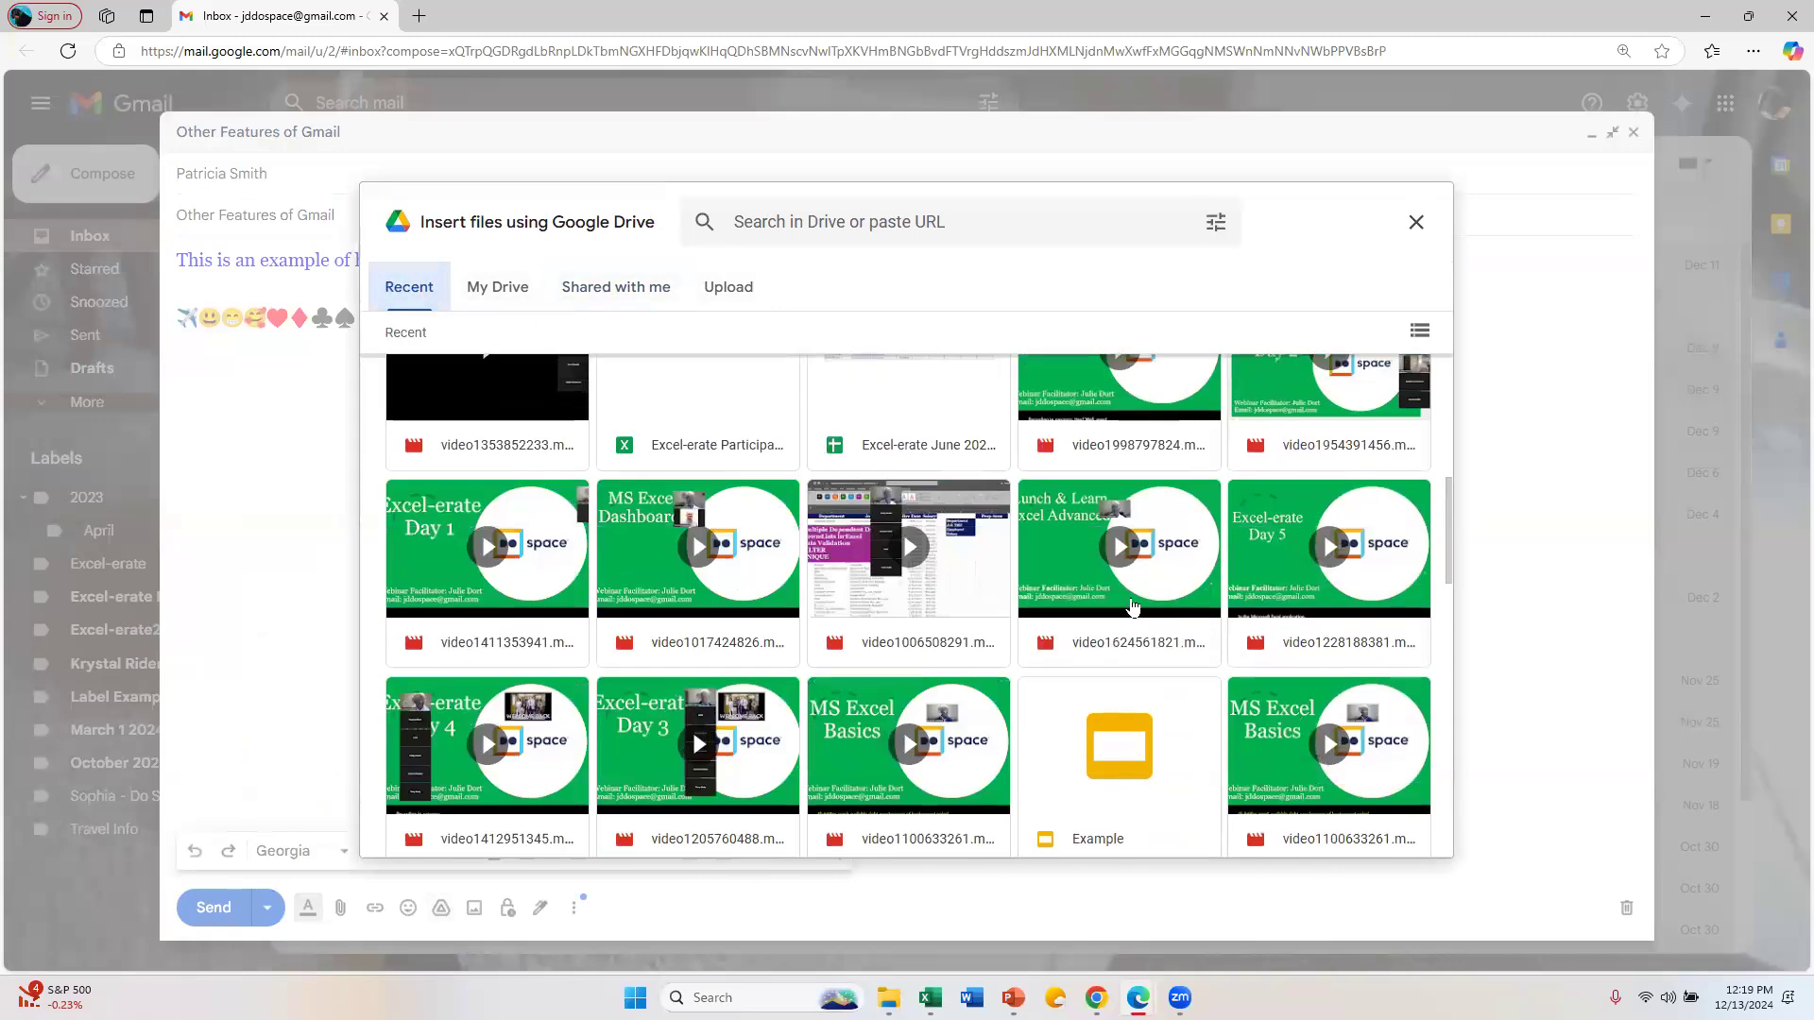
scroll(1133, 605, "down", 4)
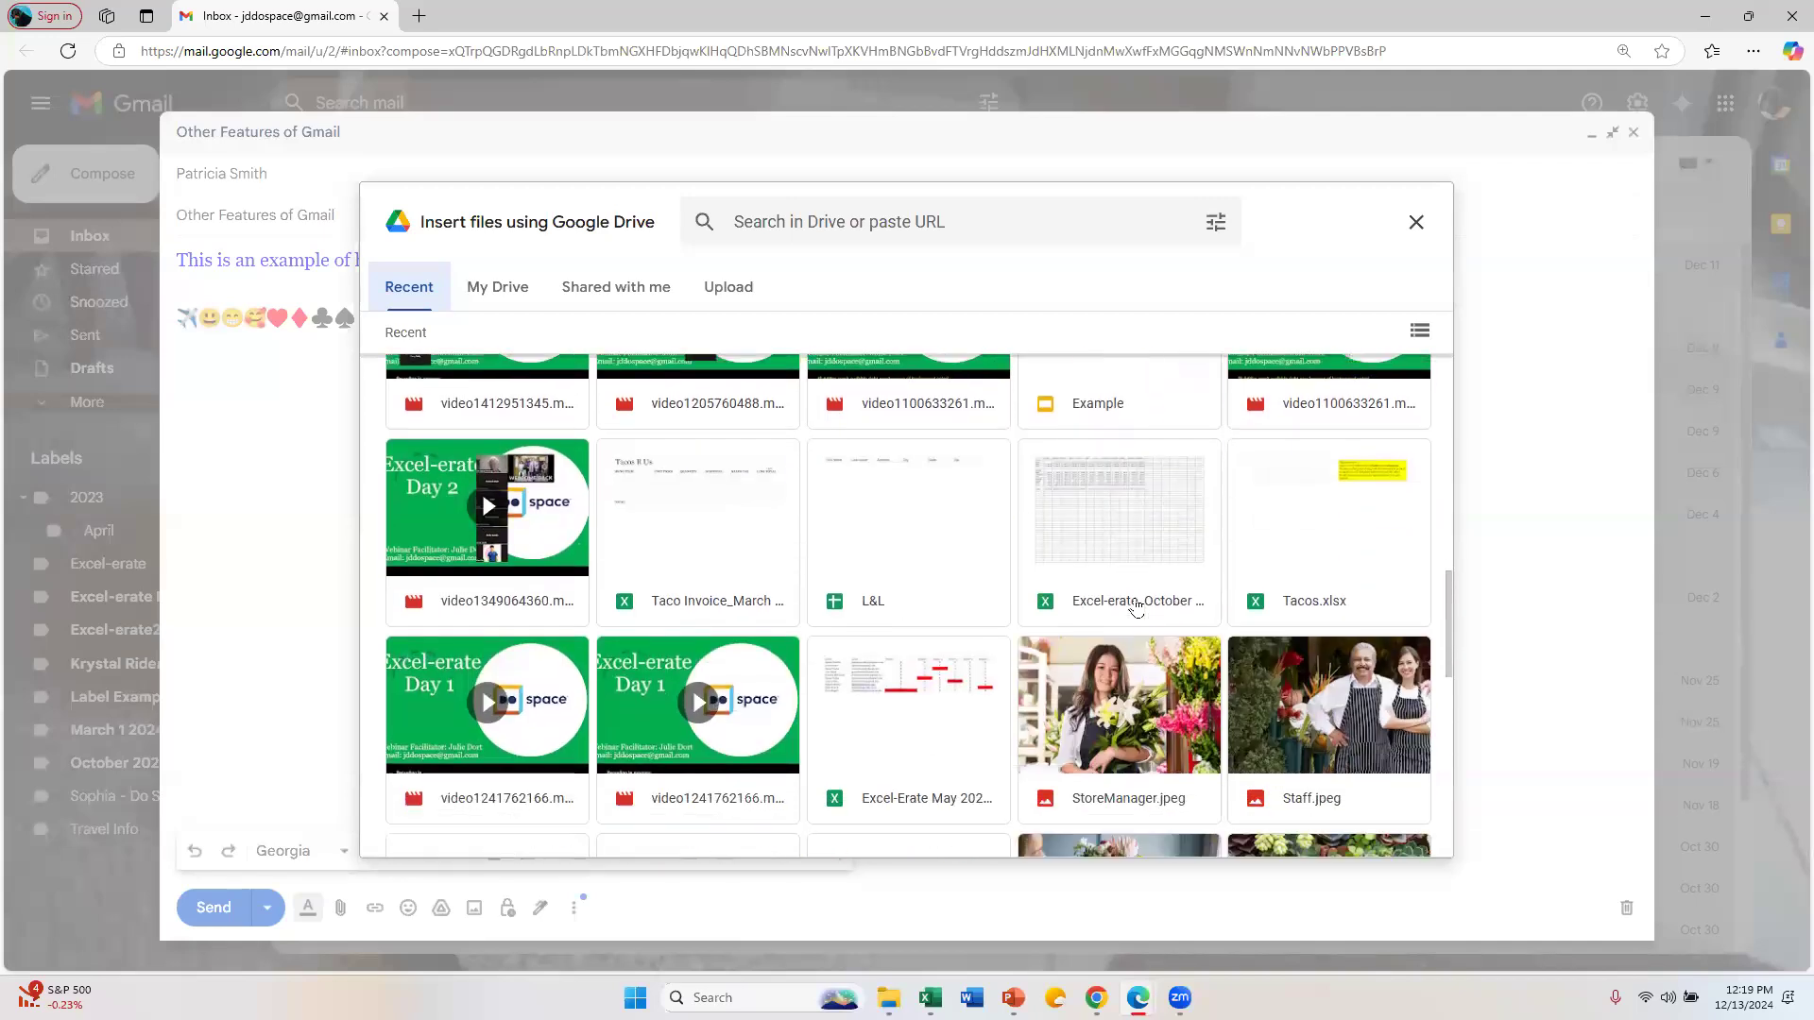
scroll(1136, 610, "down", 1)
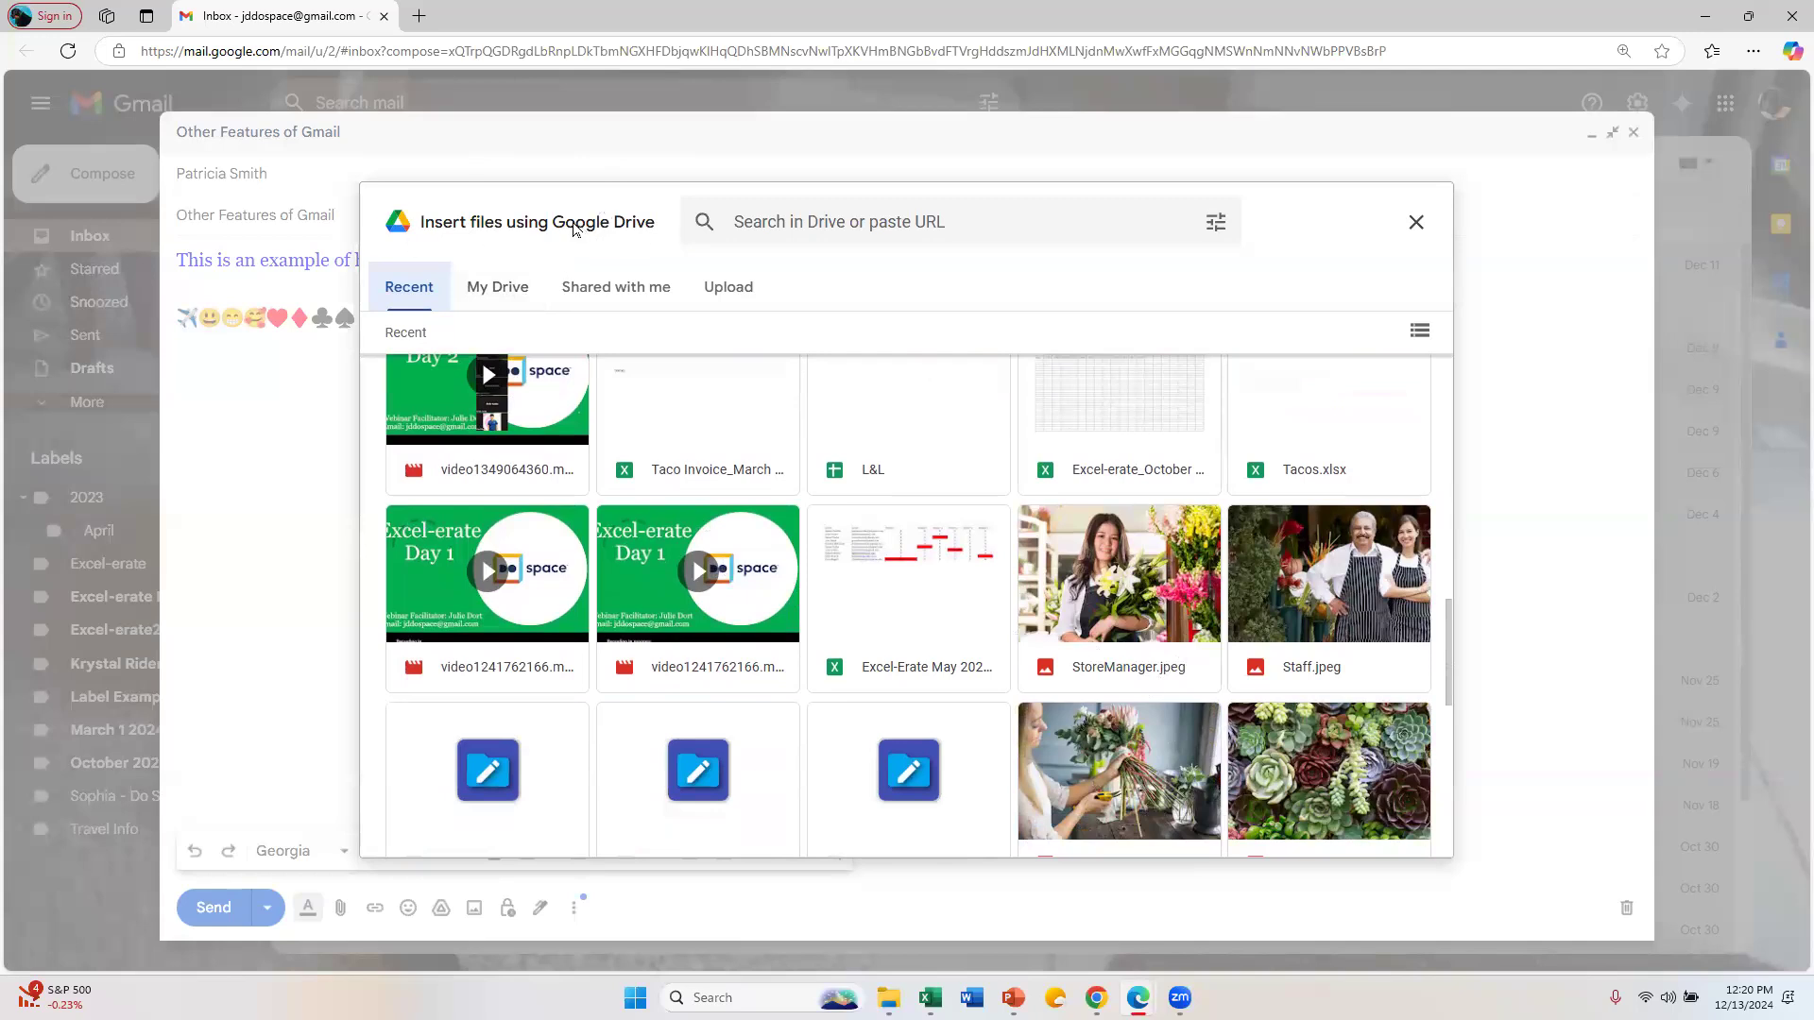
left_click(1131, 606)
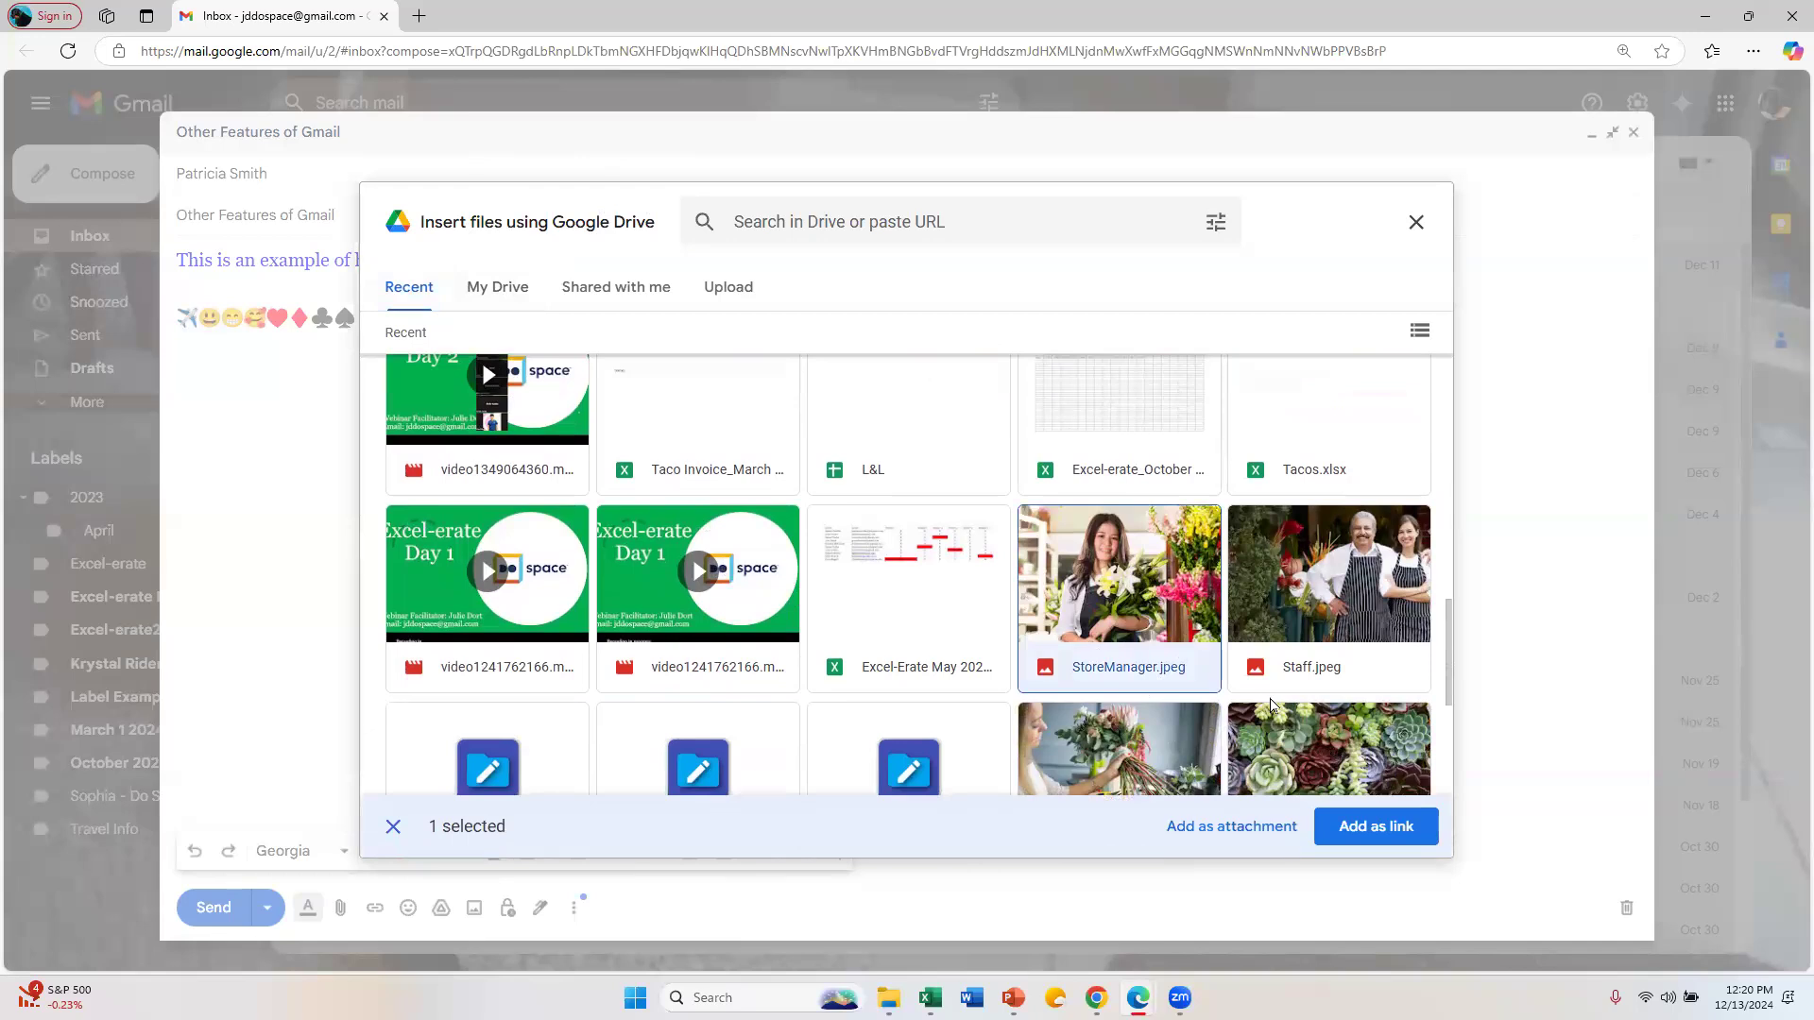
double_click(1158, 632)
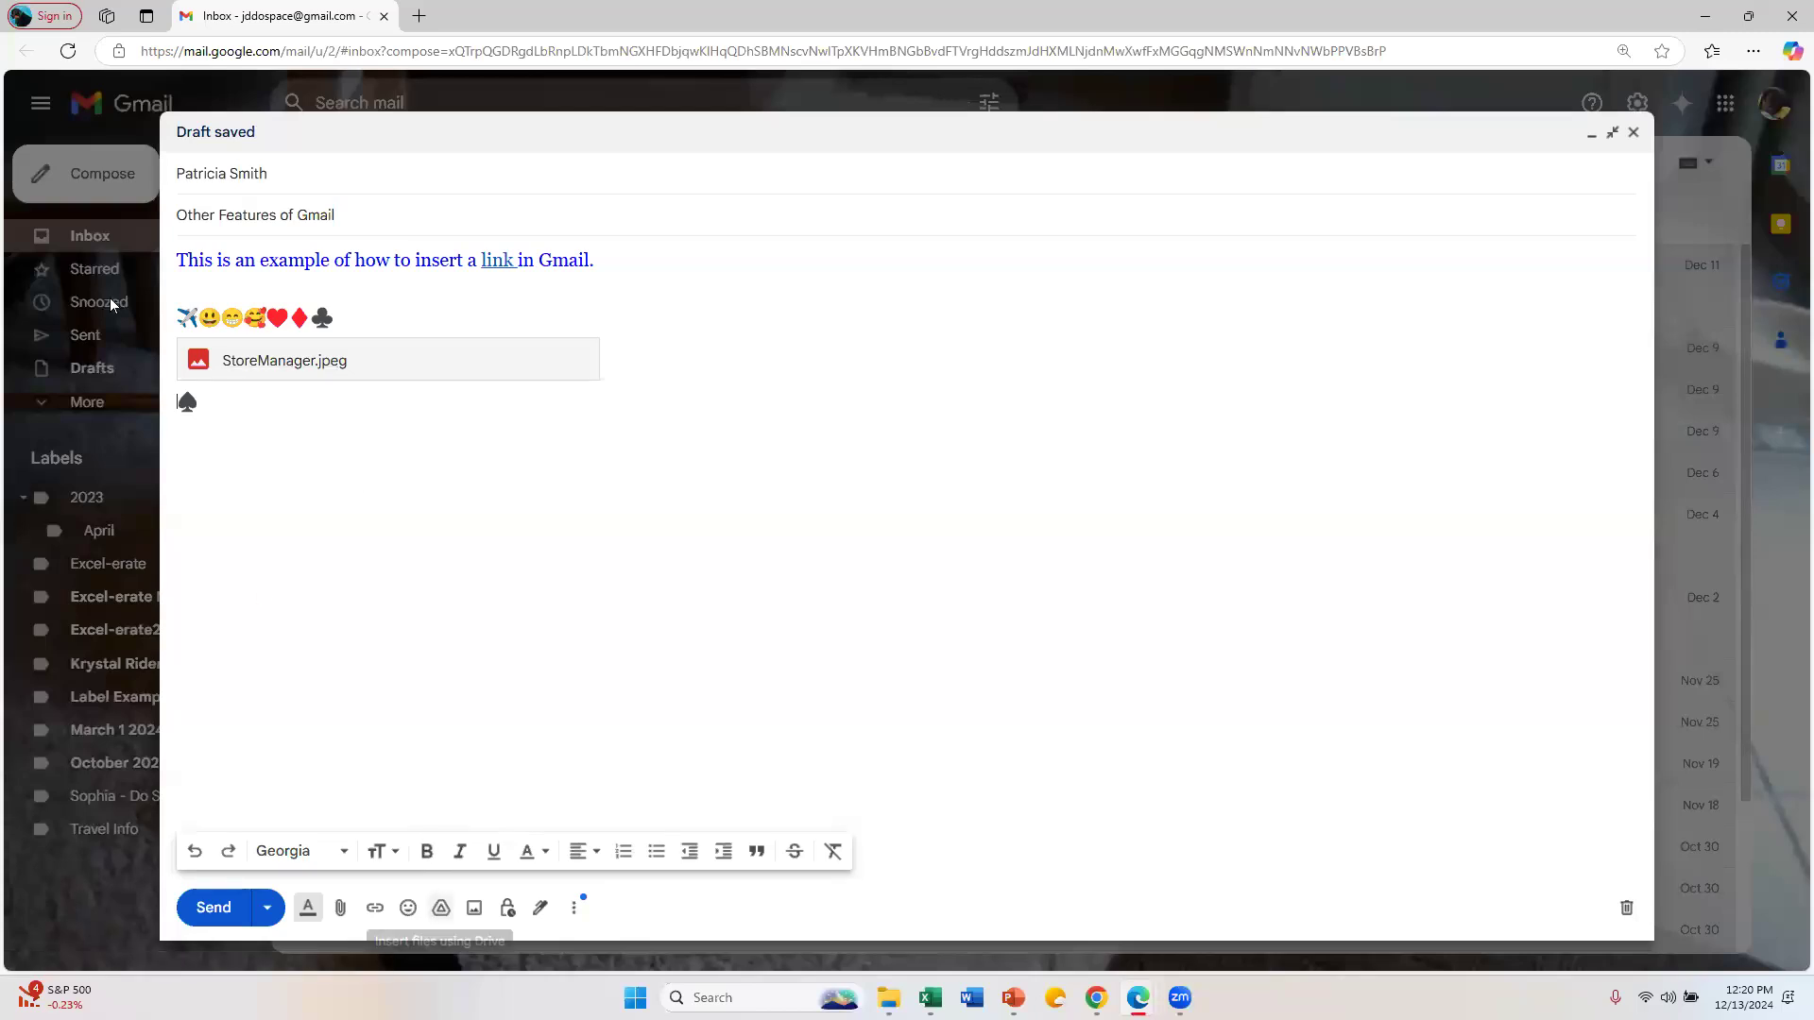
Step: Insert the Google Photos picture of the black dog in the pool below the StoreManager.jpeg file
left_click(474, 917)
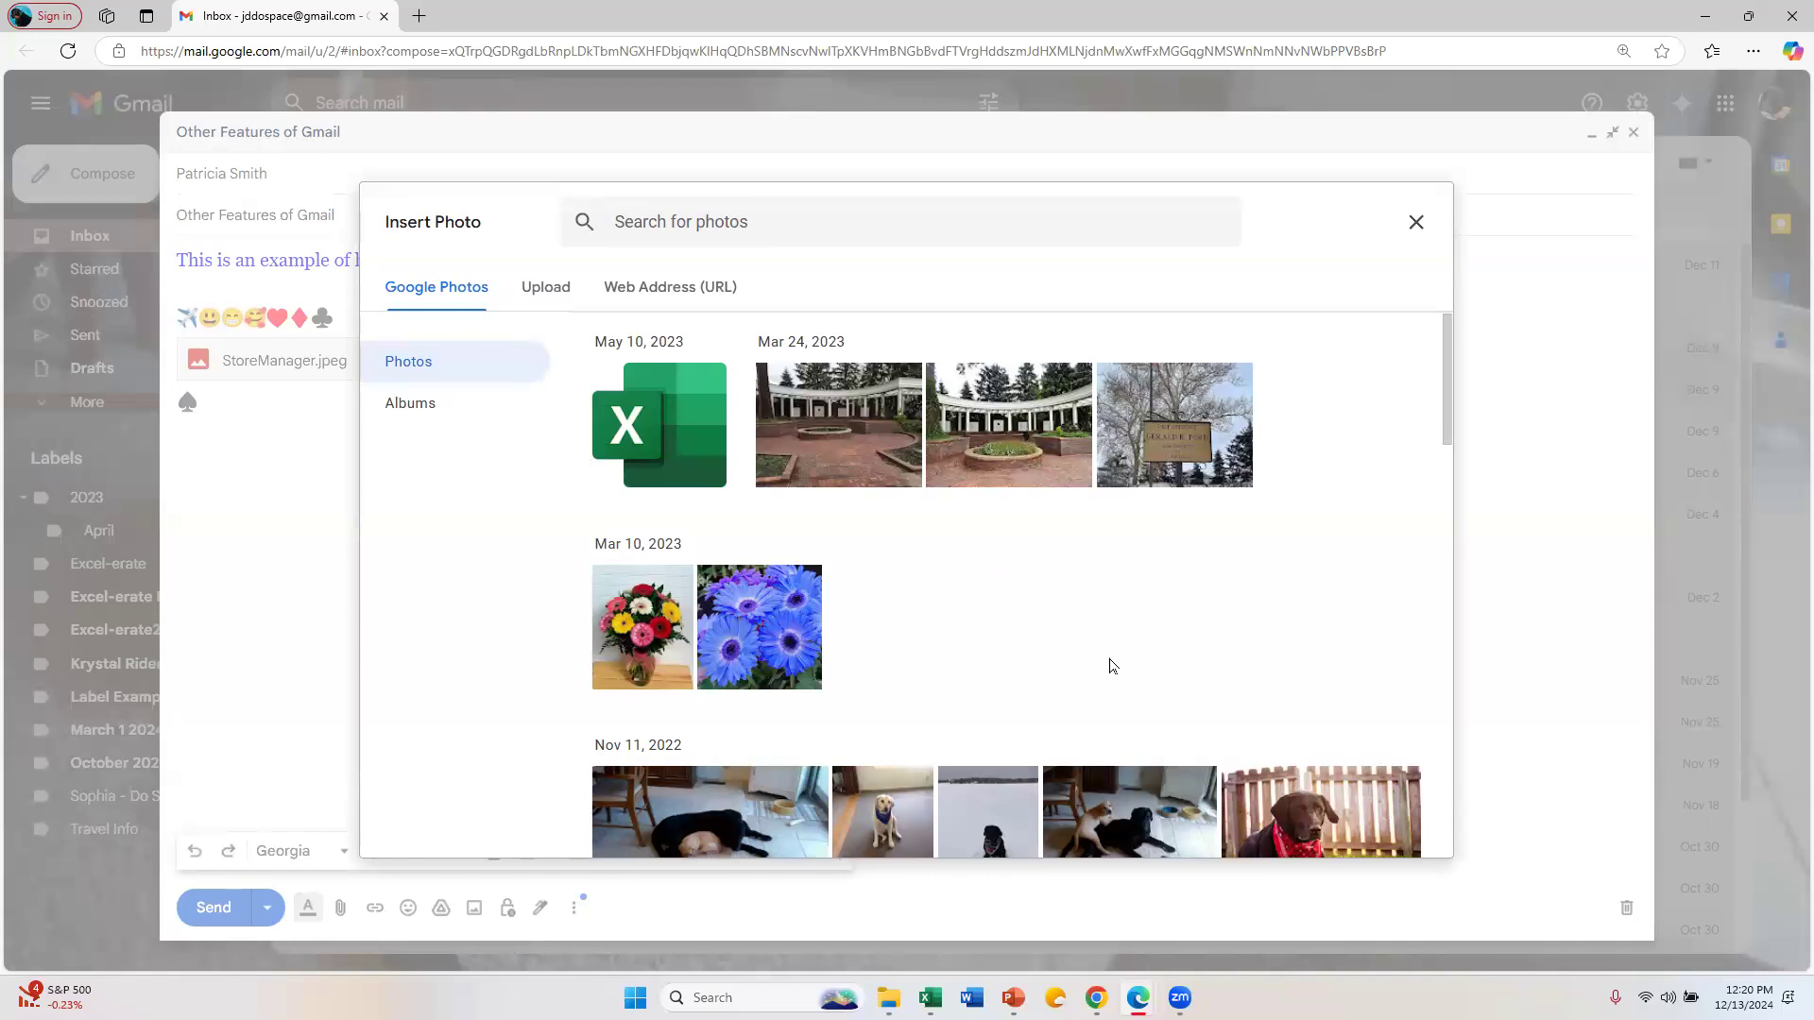
scroll(1111, 666, "down", 4)
scroll(1349, 661, "up", 2)
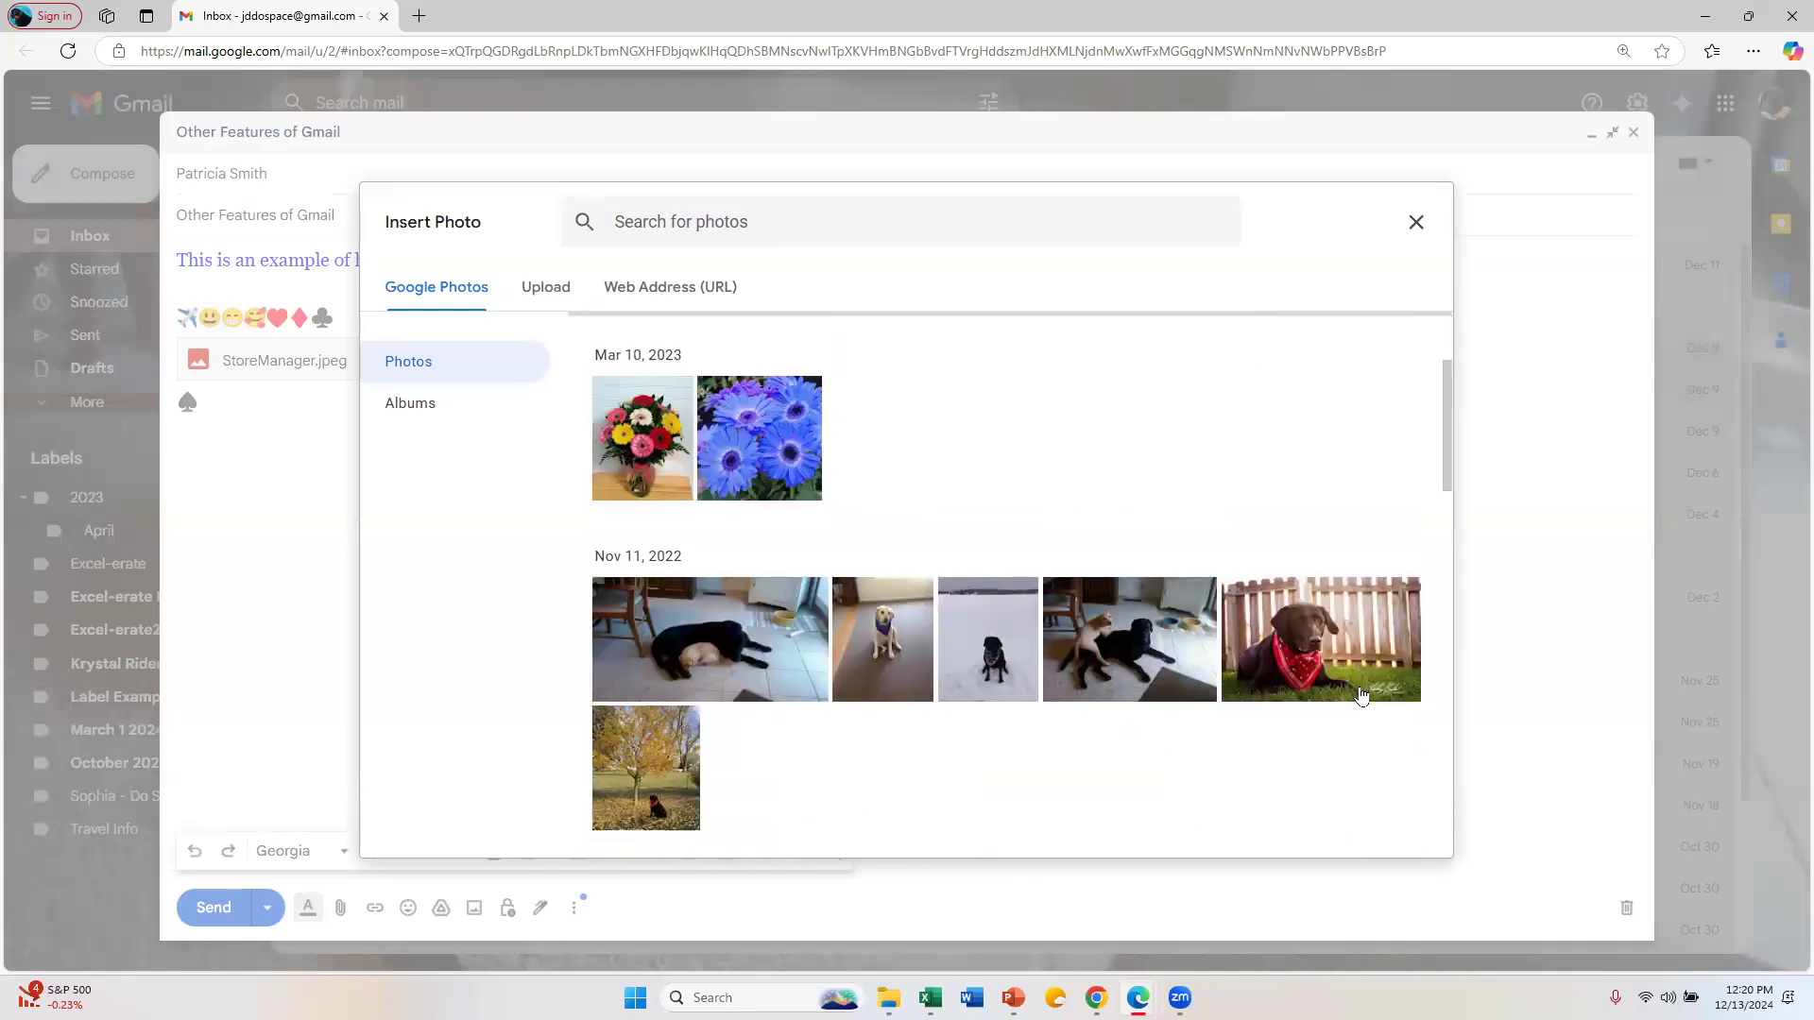
scroll(1361, 696, "down", 2)
double_click(674, 796)
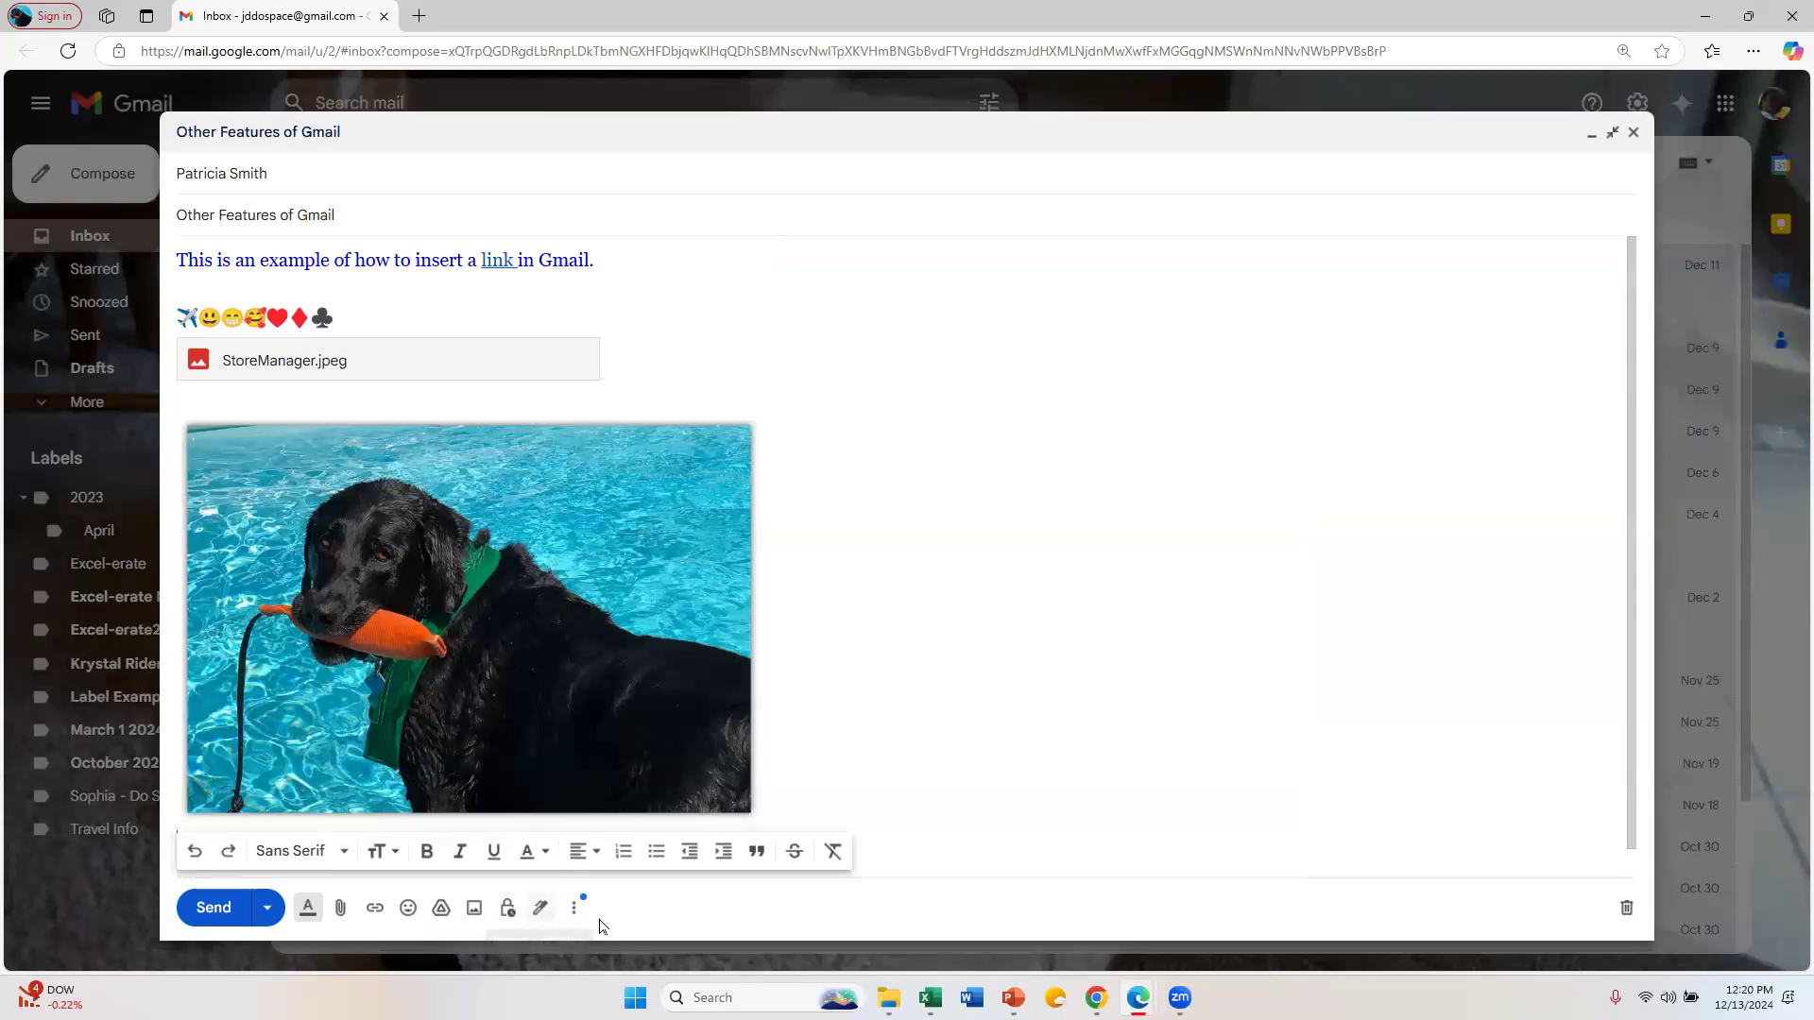
Step: Open the signature management settings from the draft and examine the message's additional options
left_click(575, 911)
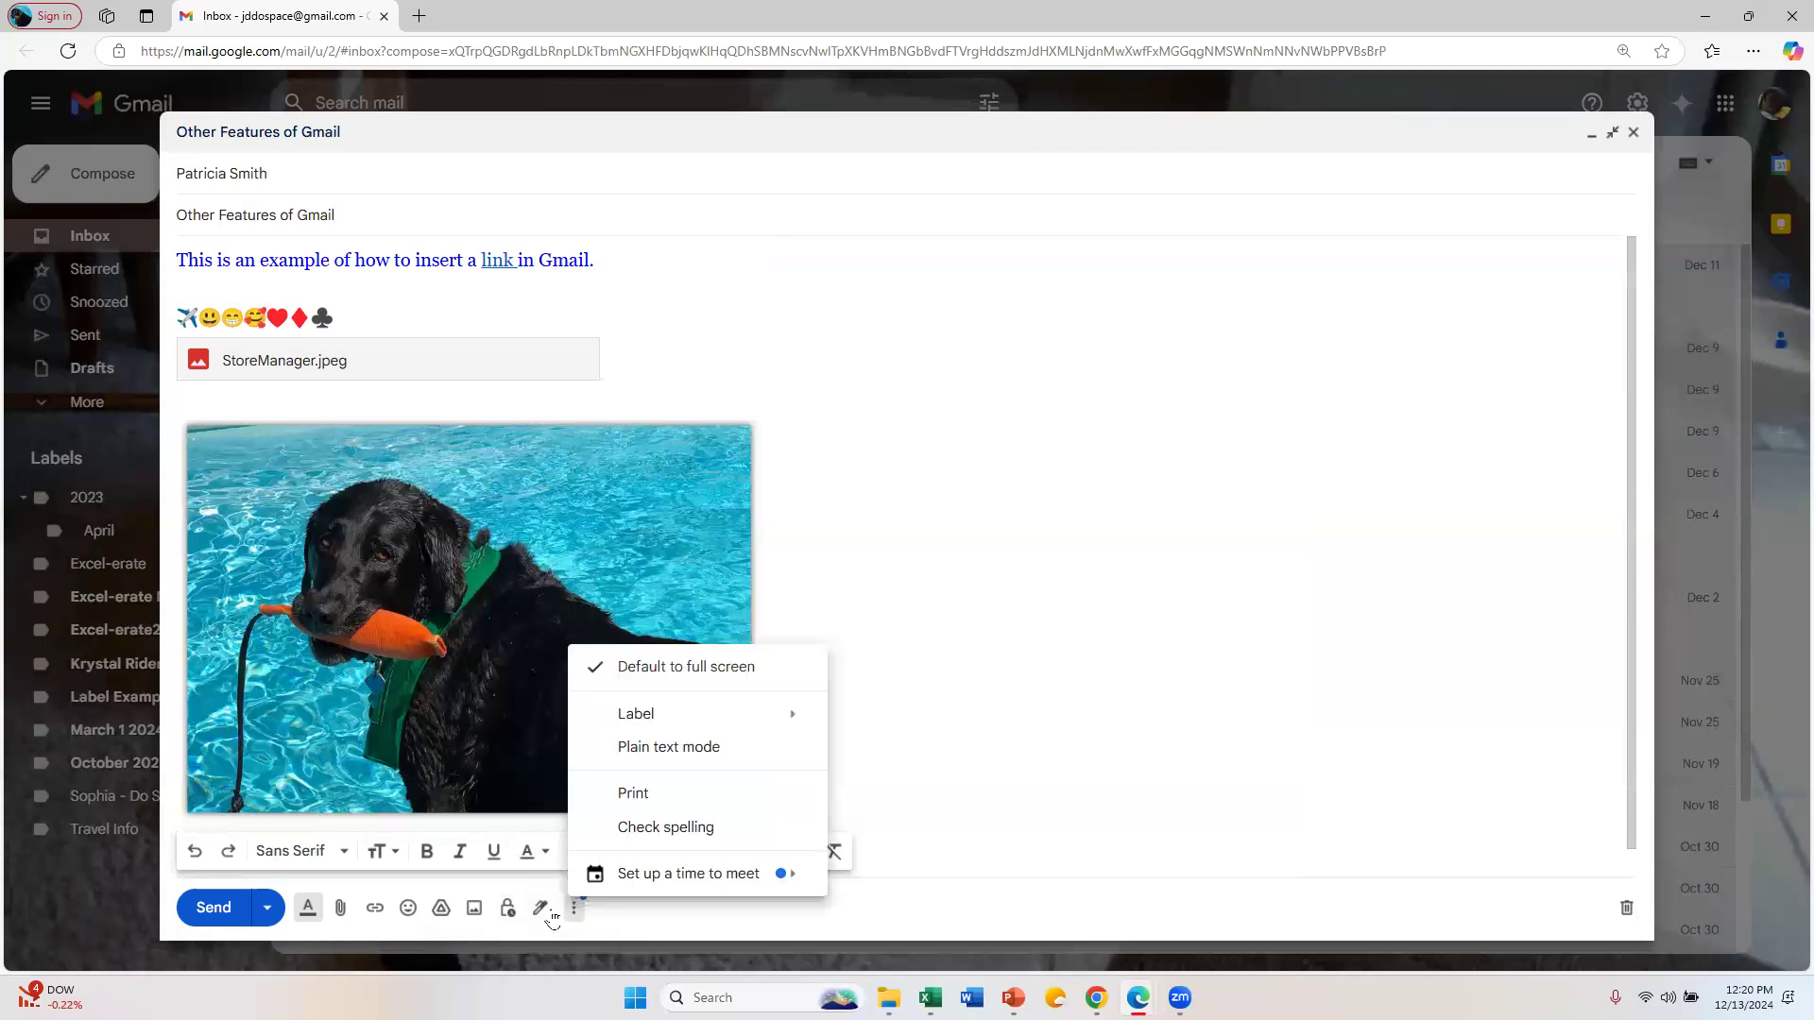
left_click(539, 909)
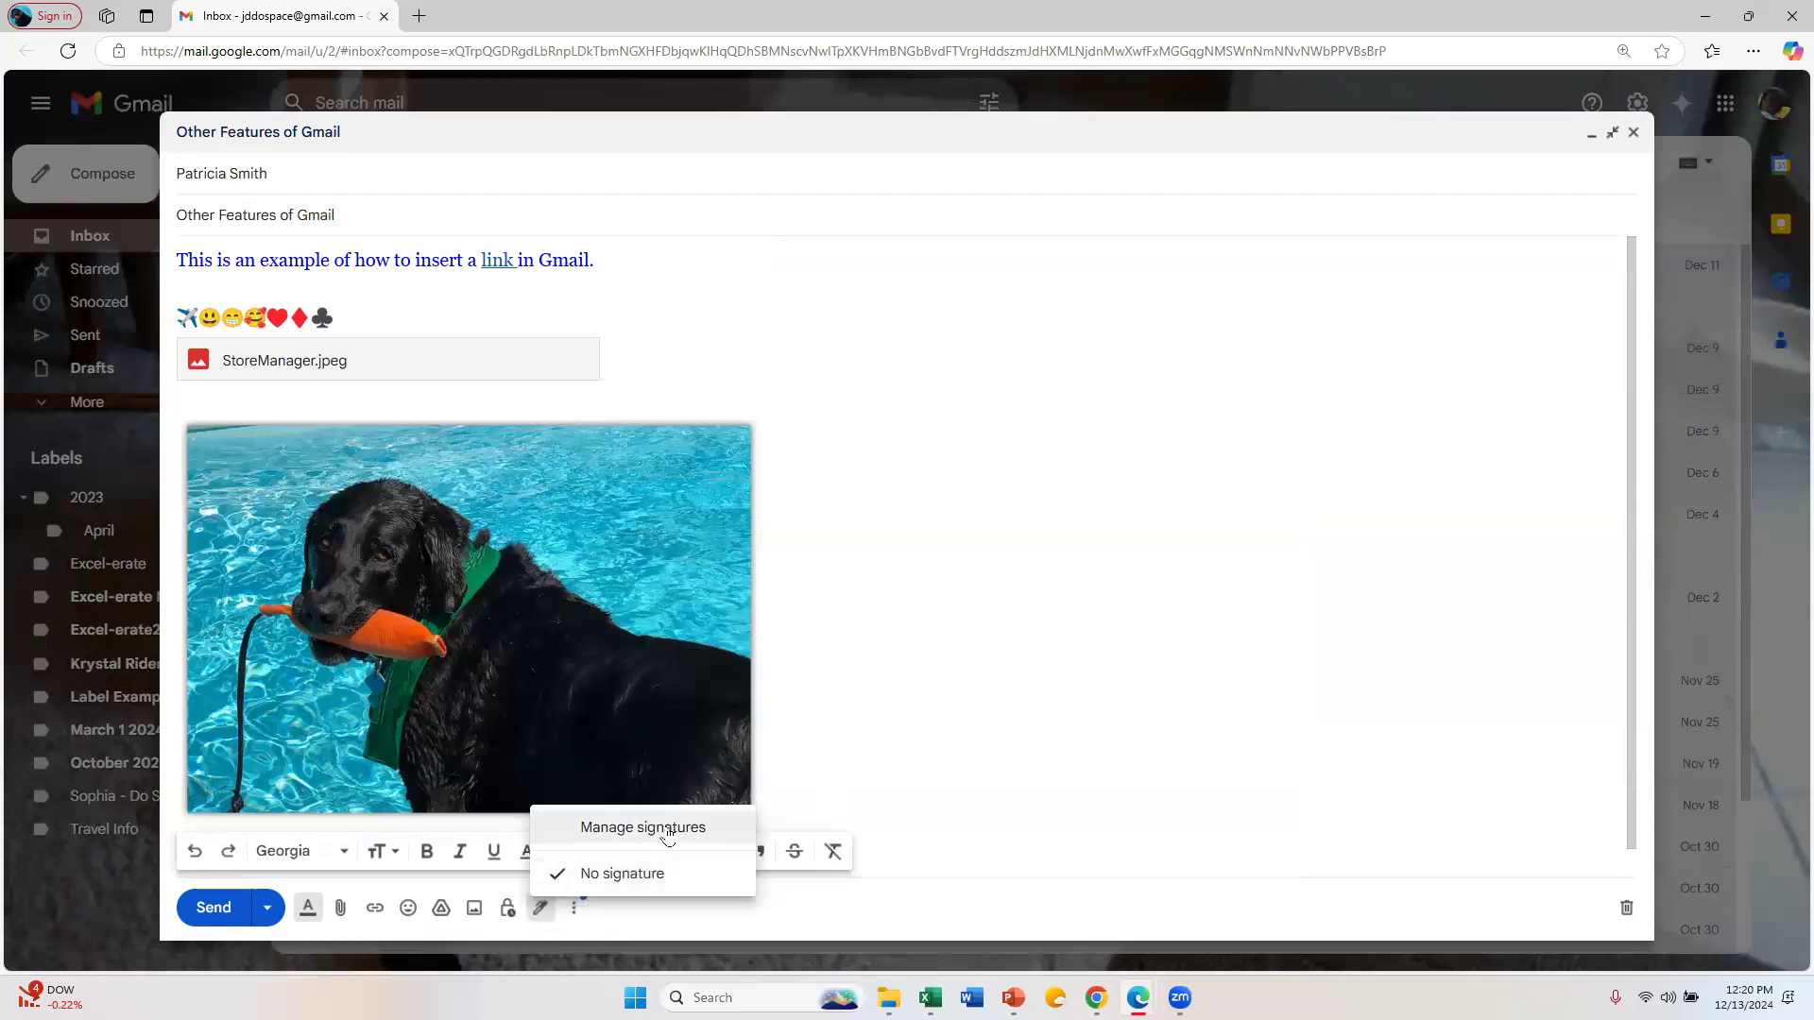
left_click(1167, 734)
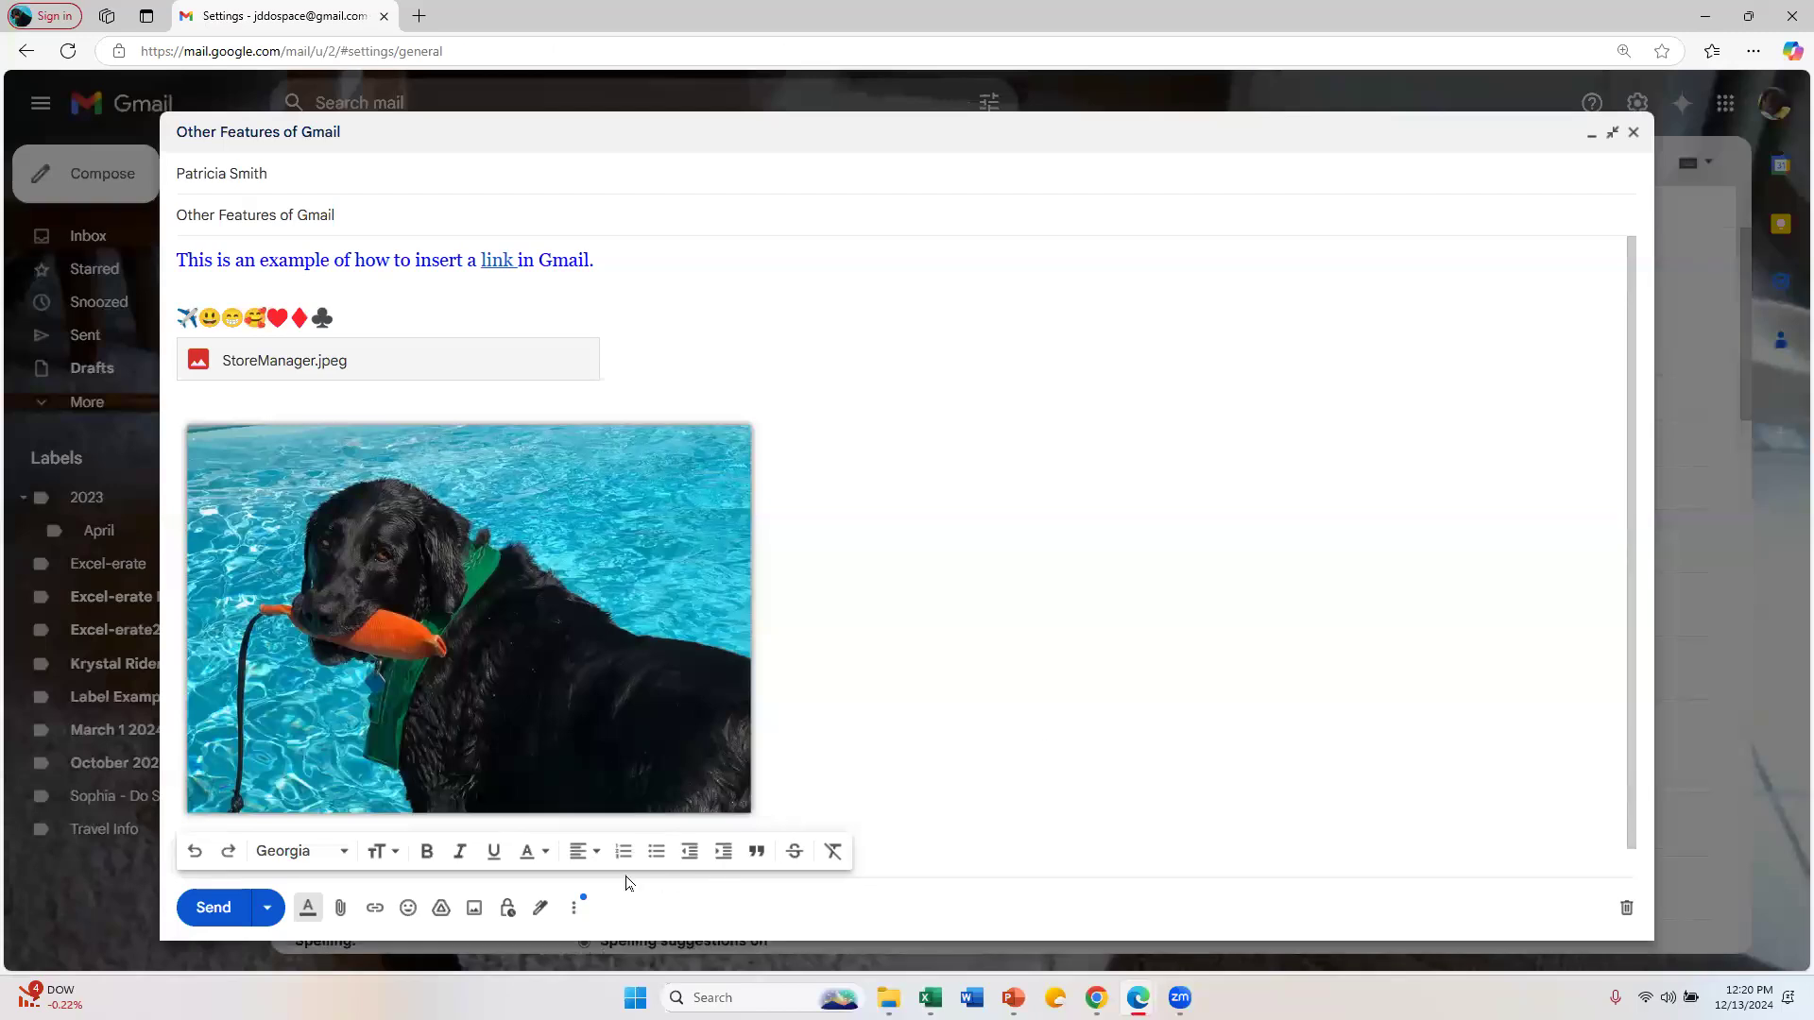
left_click(574, 909)
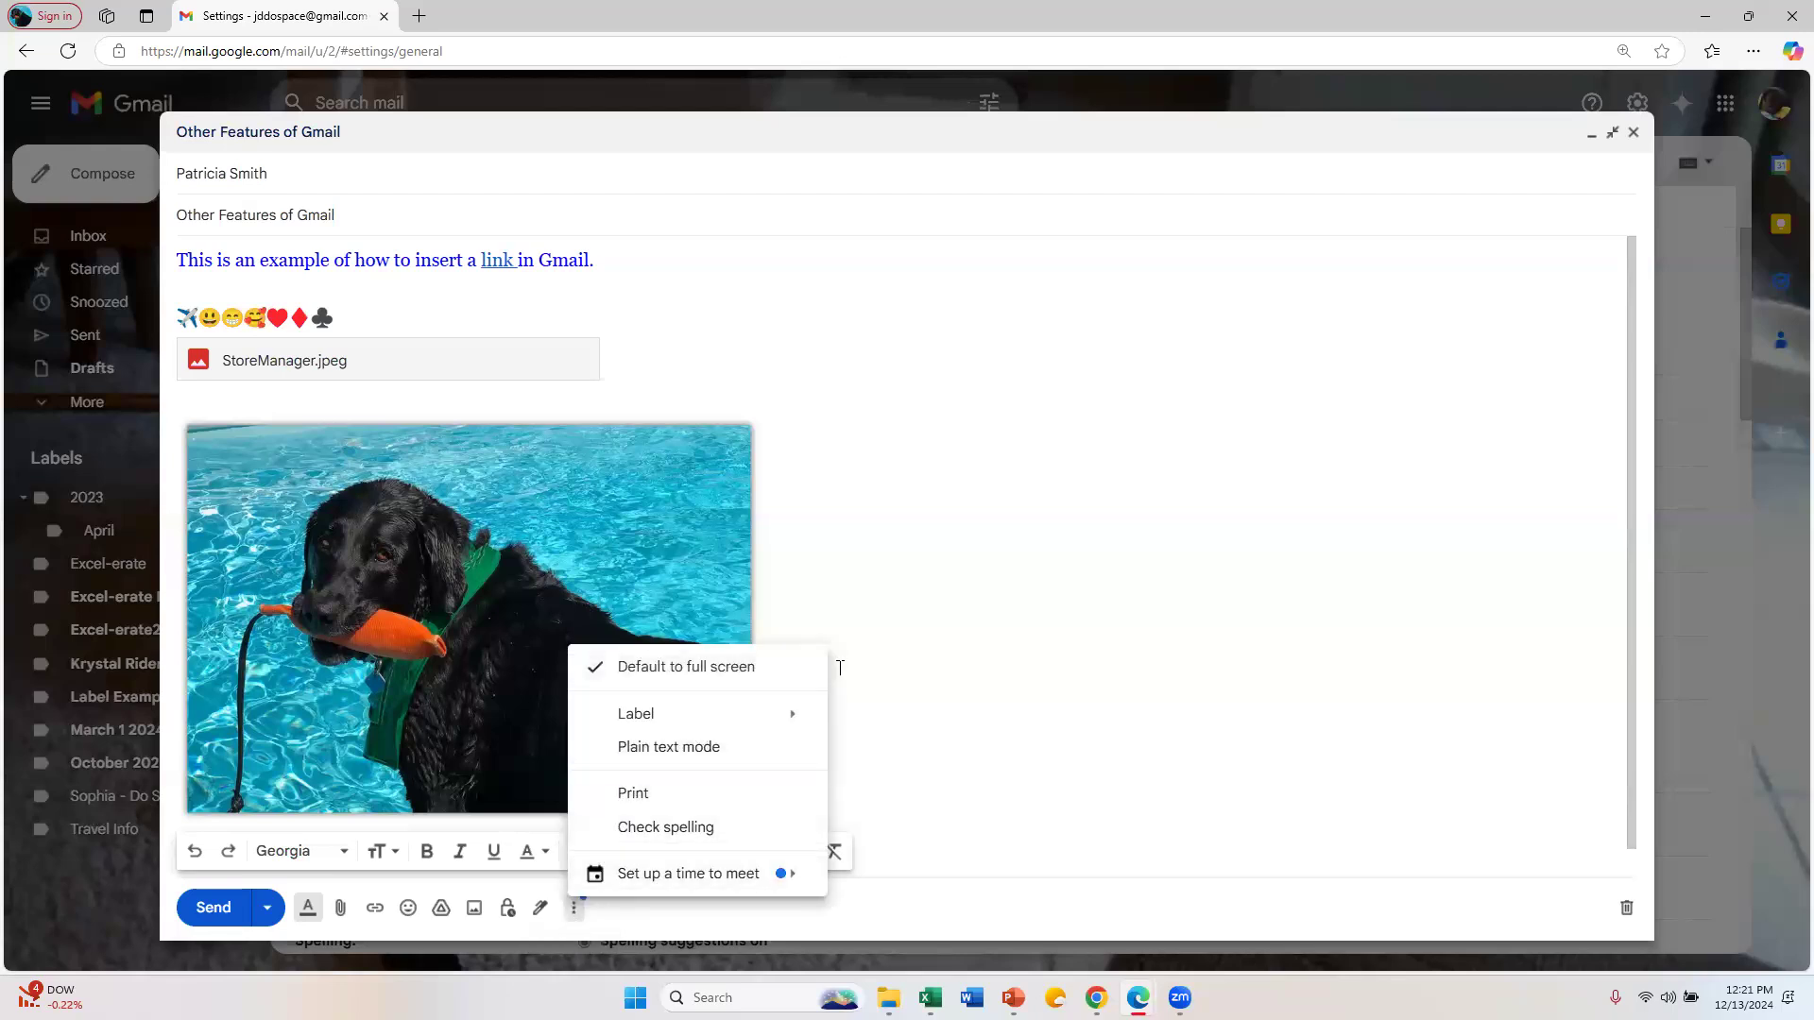
left_click(982, 707)
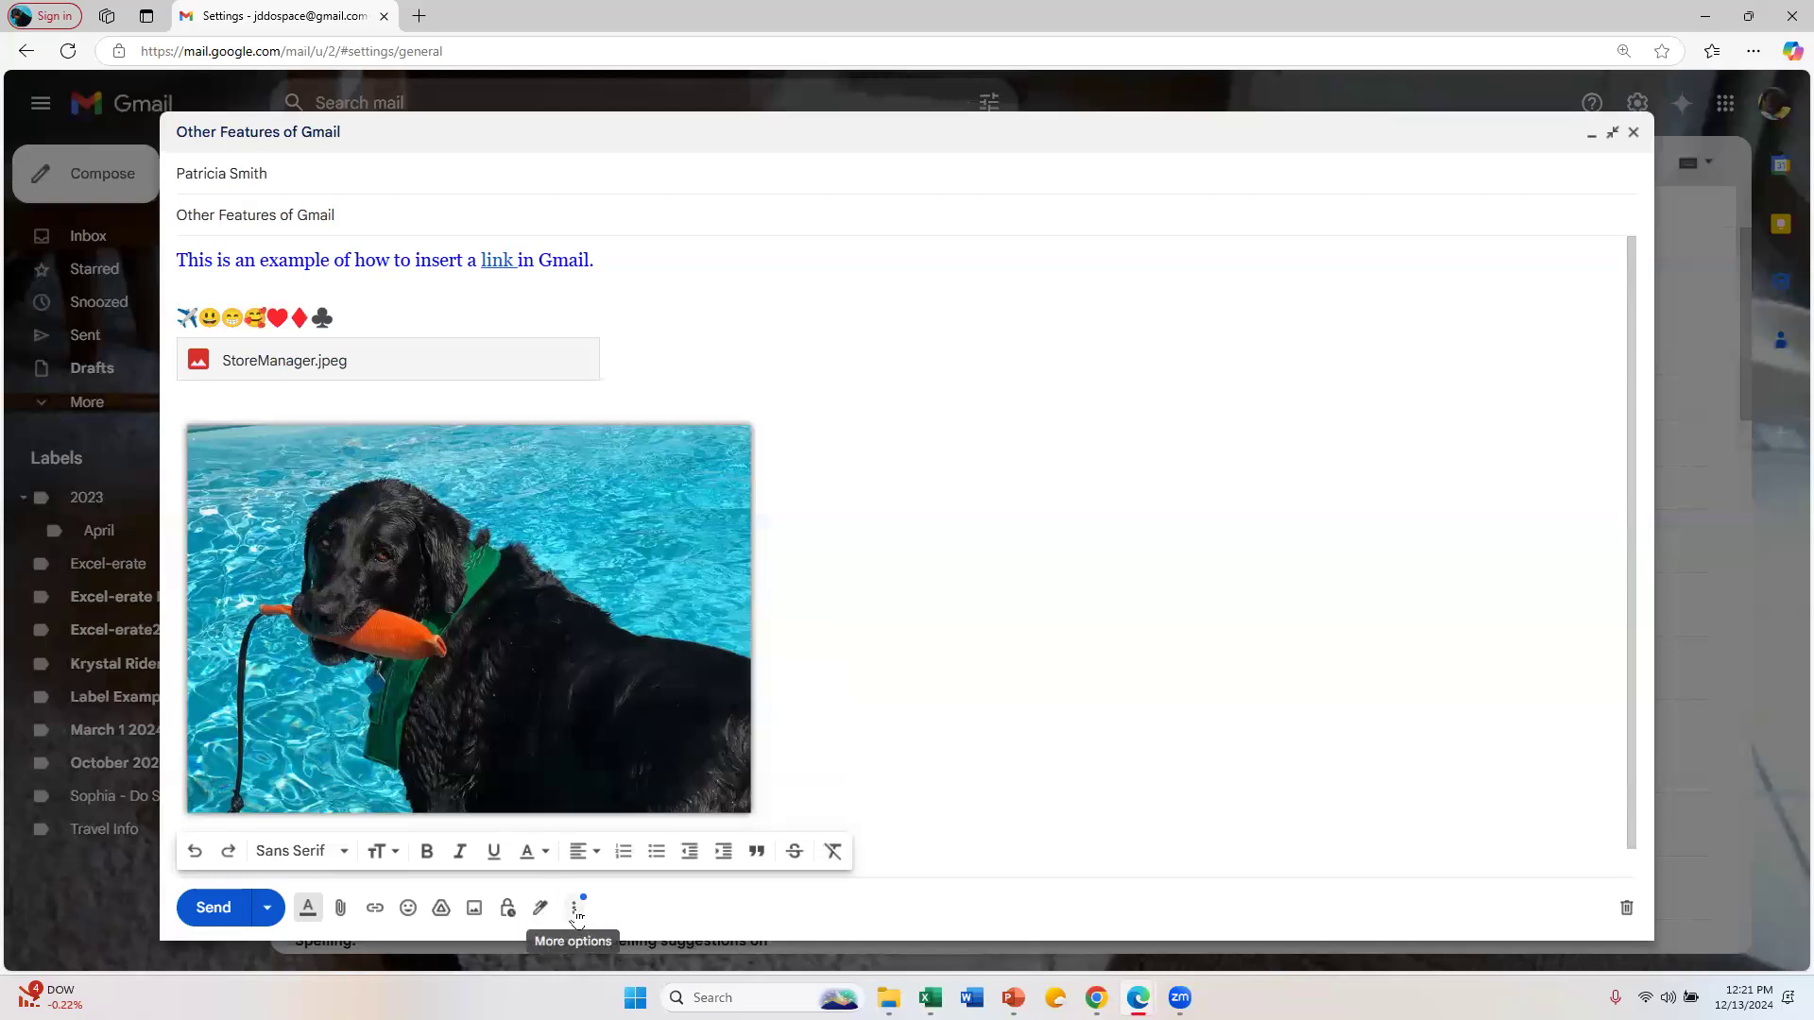
Step: Go to the signature management settings again and look over the lower part of the draft
left_click(574, 908)
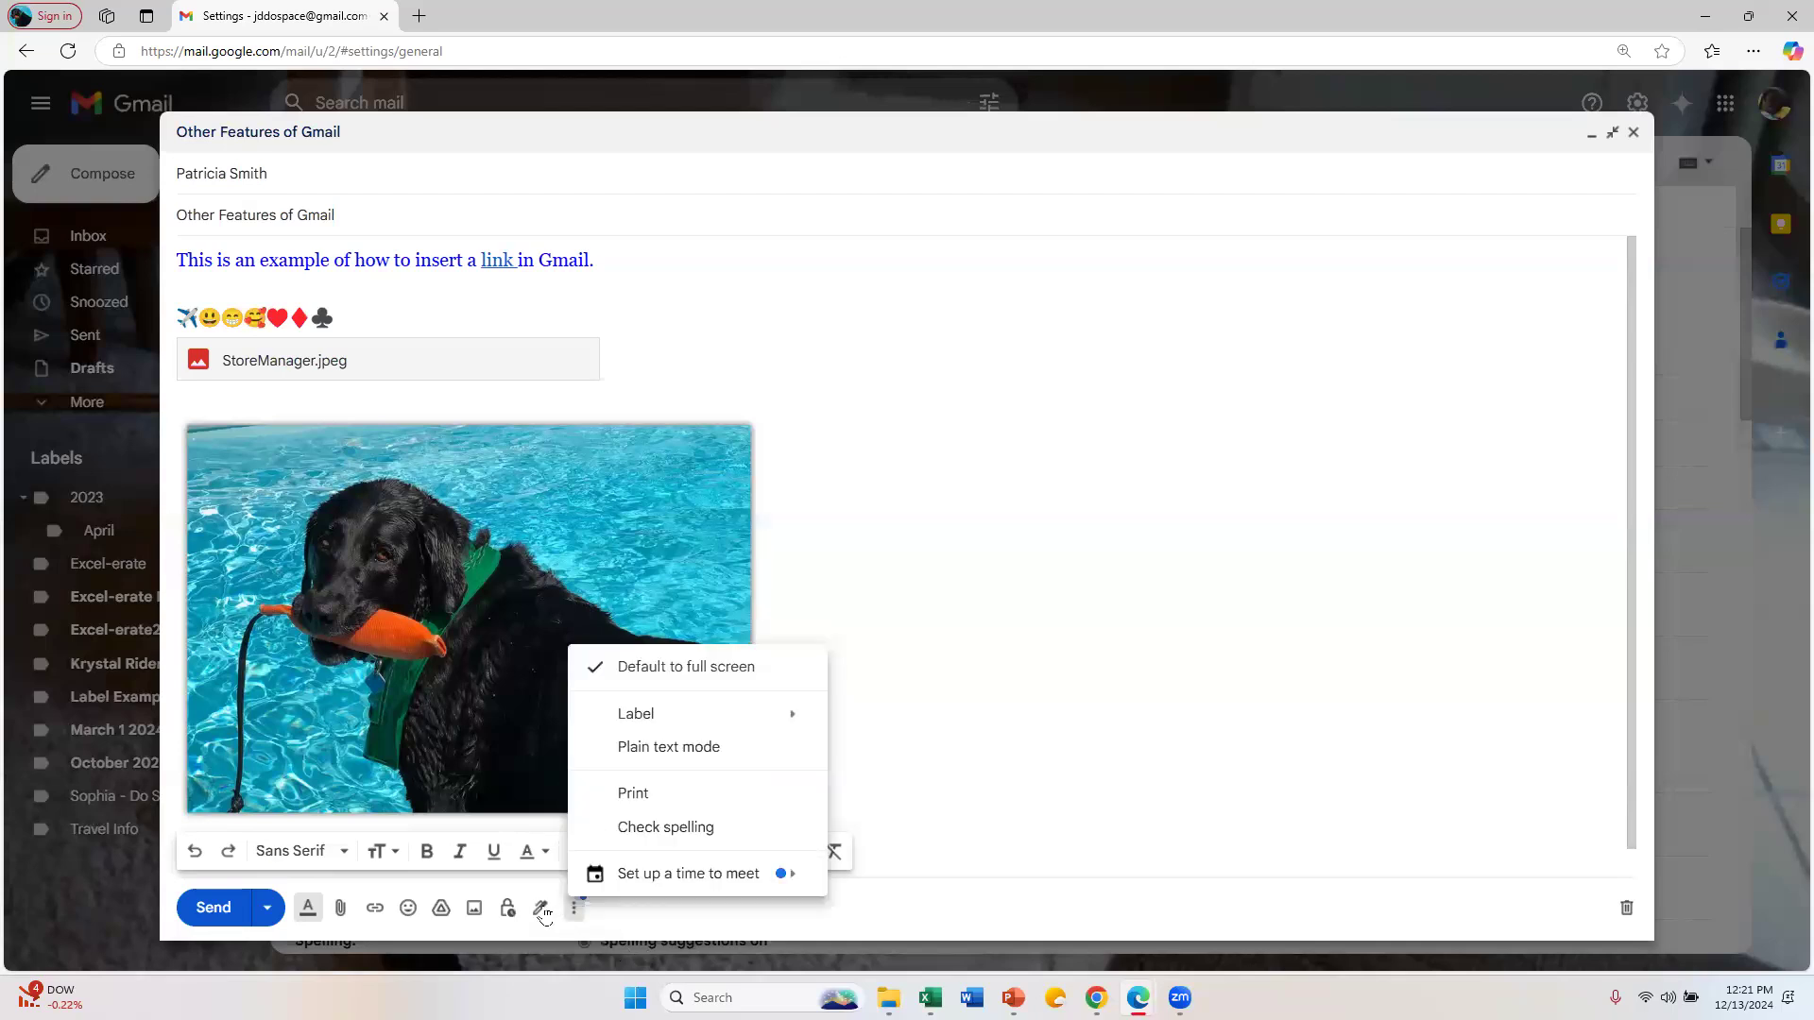
left_click(542, 911)
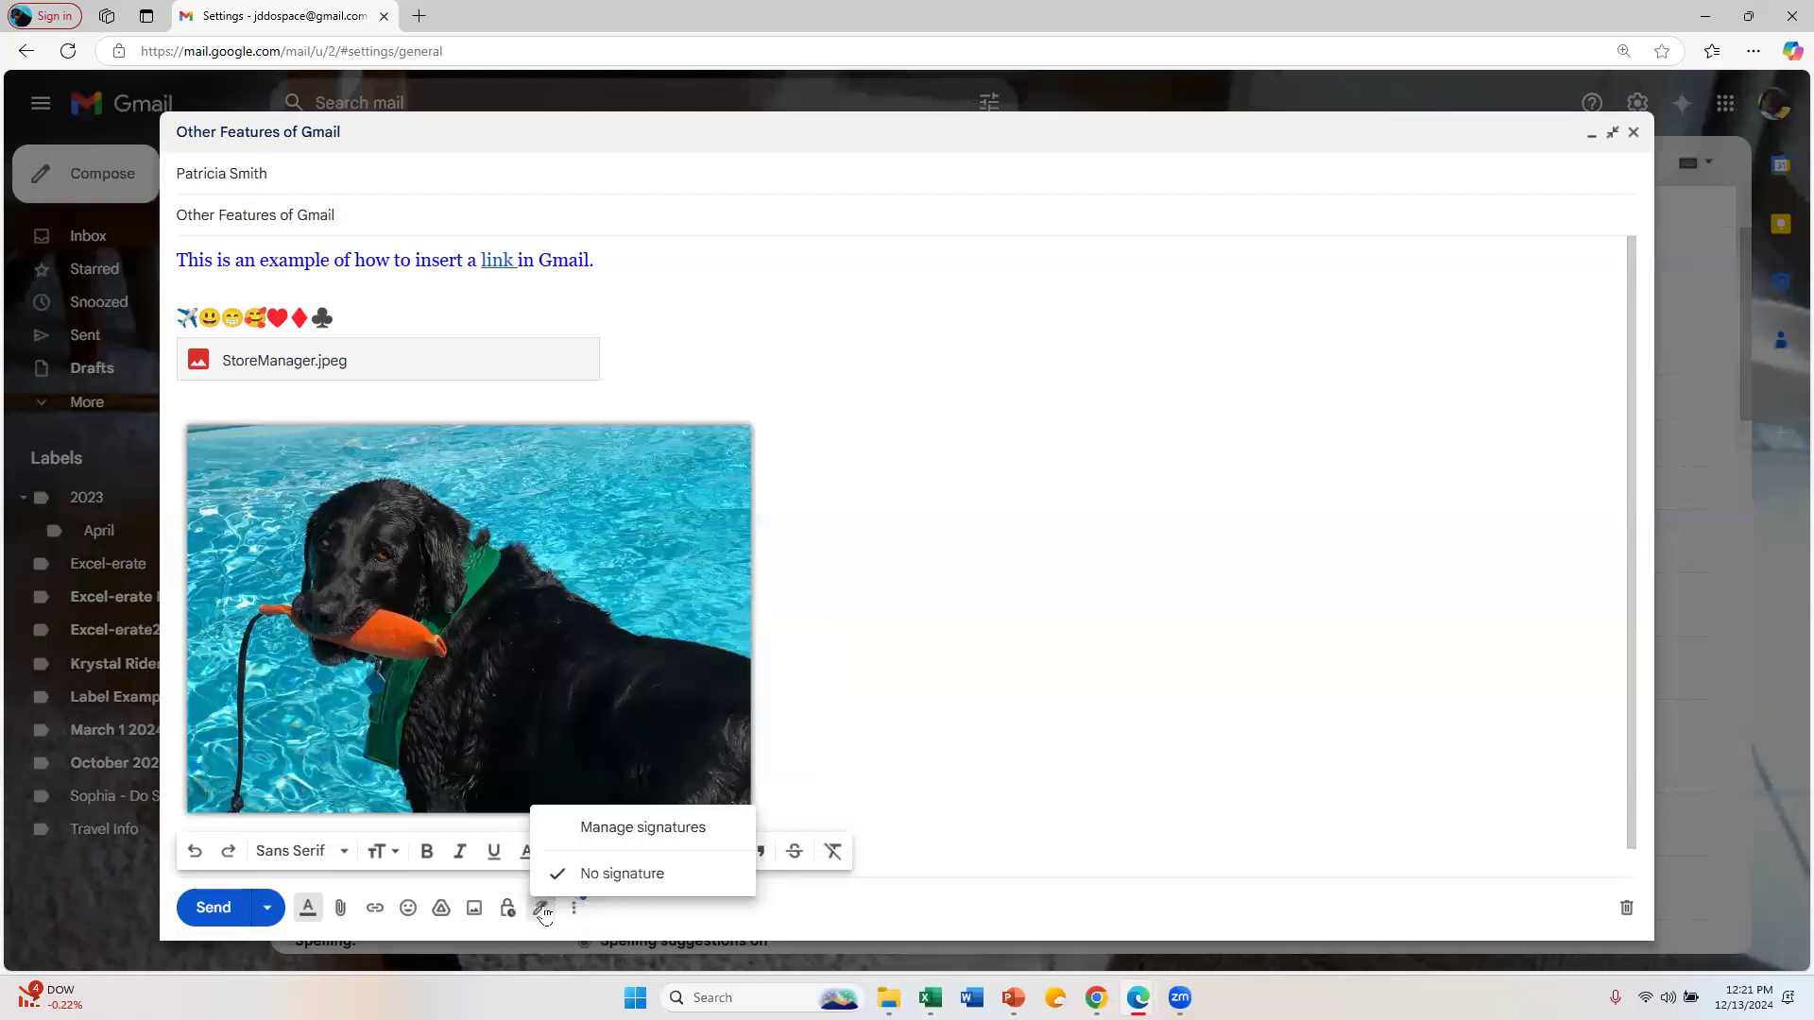
left_click(657, 824)
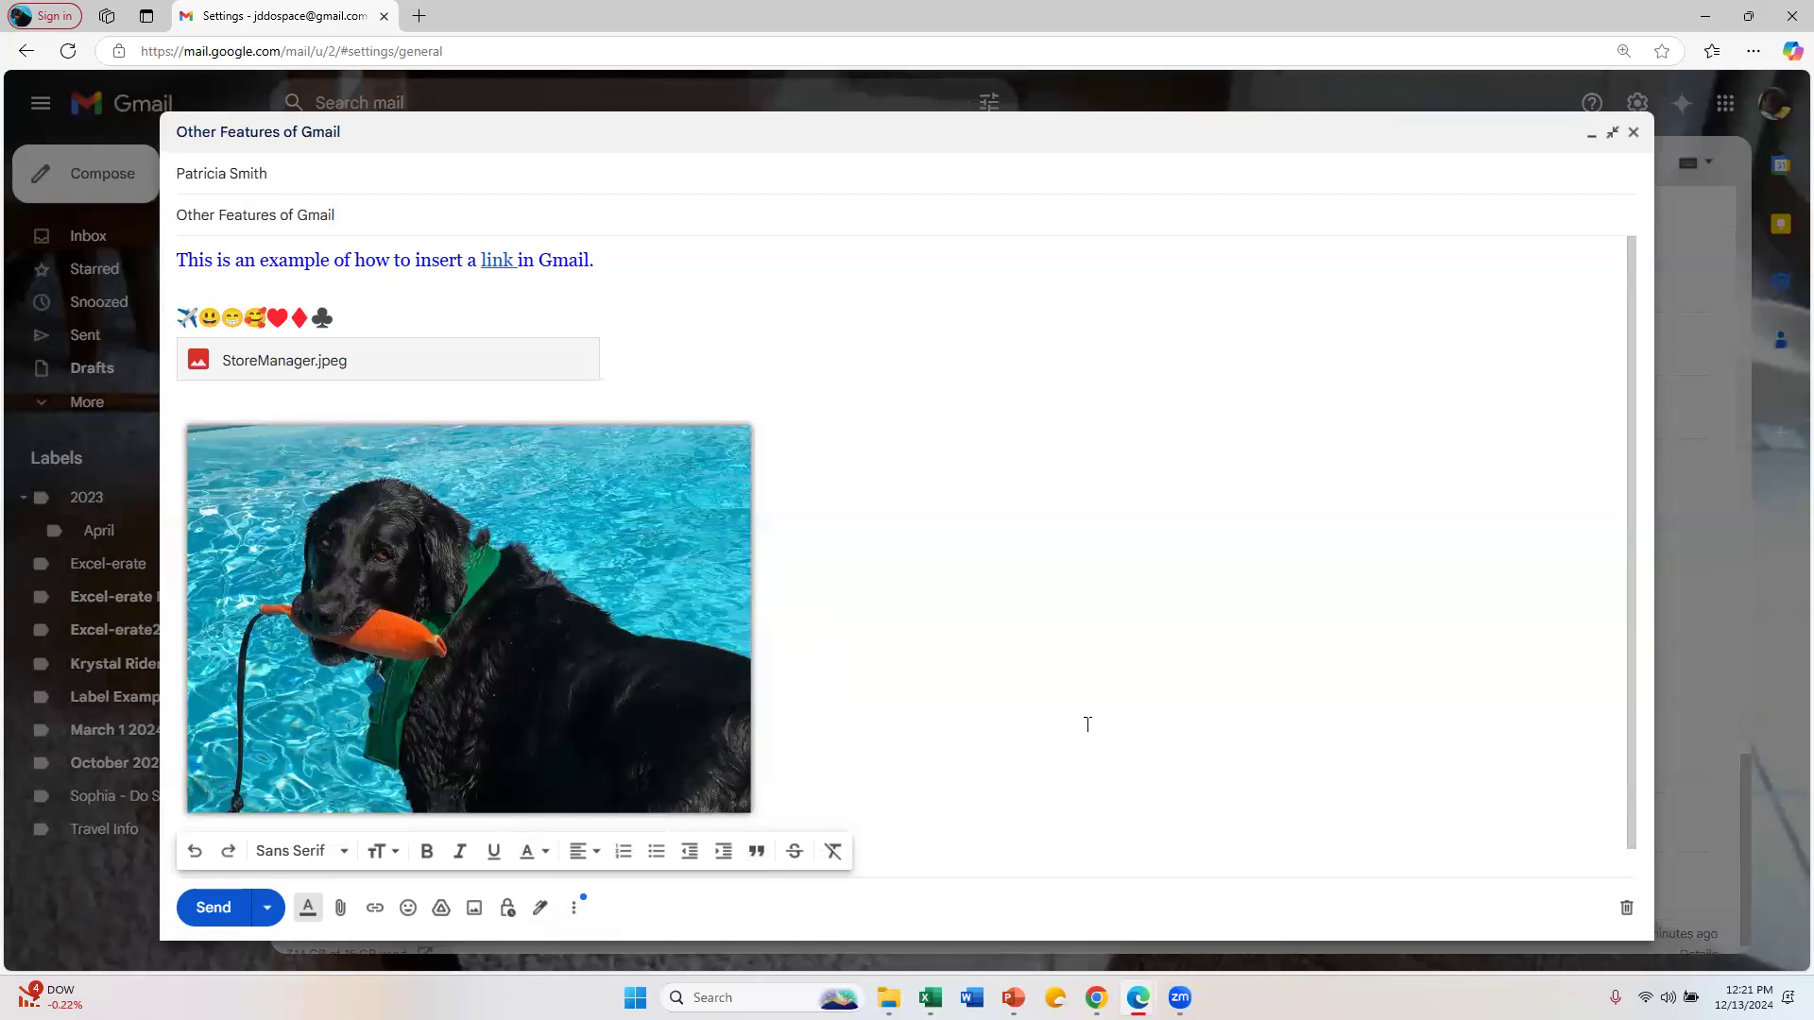
scroll(1118, 679, "down", 1)
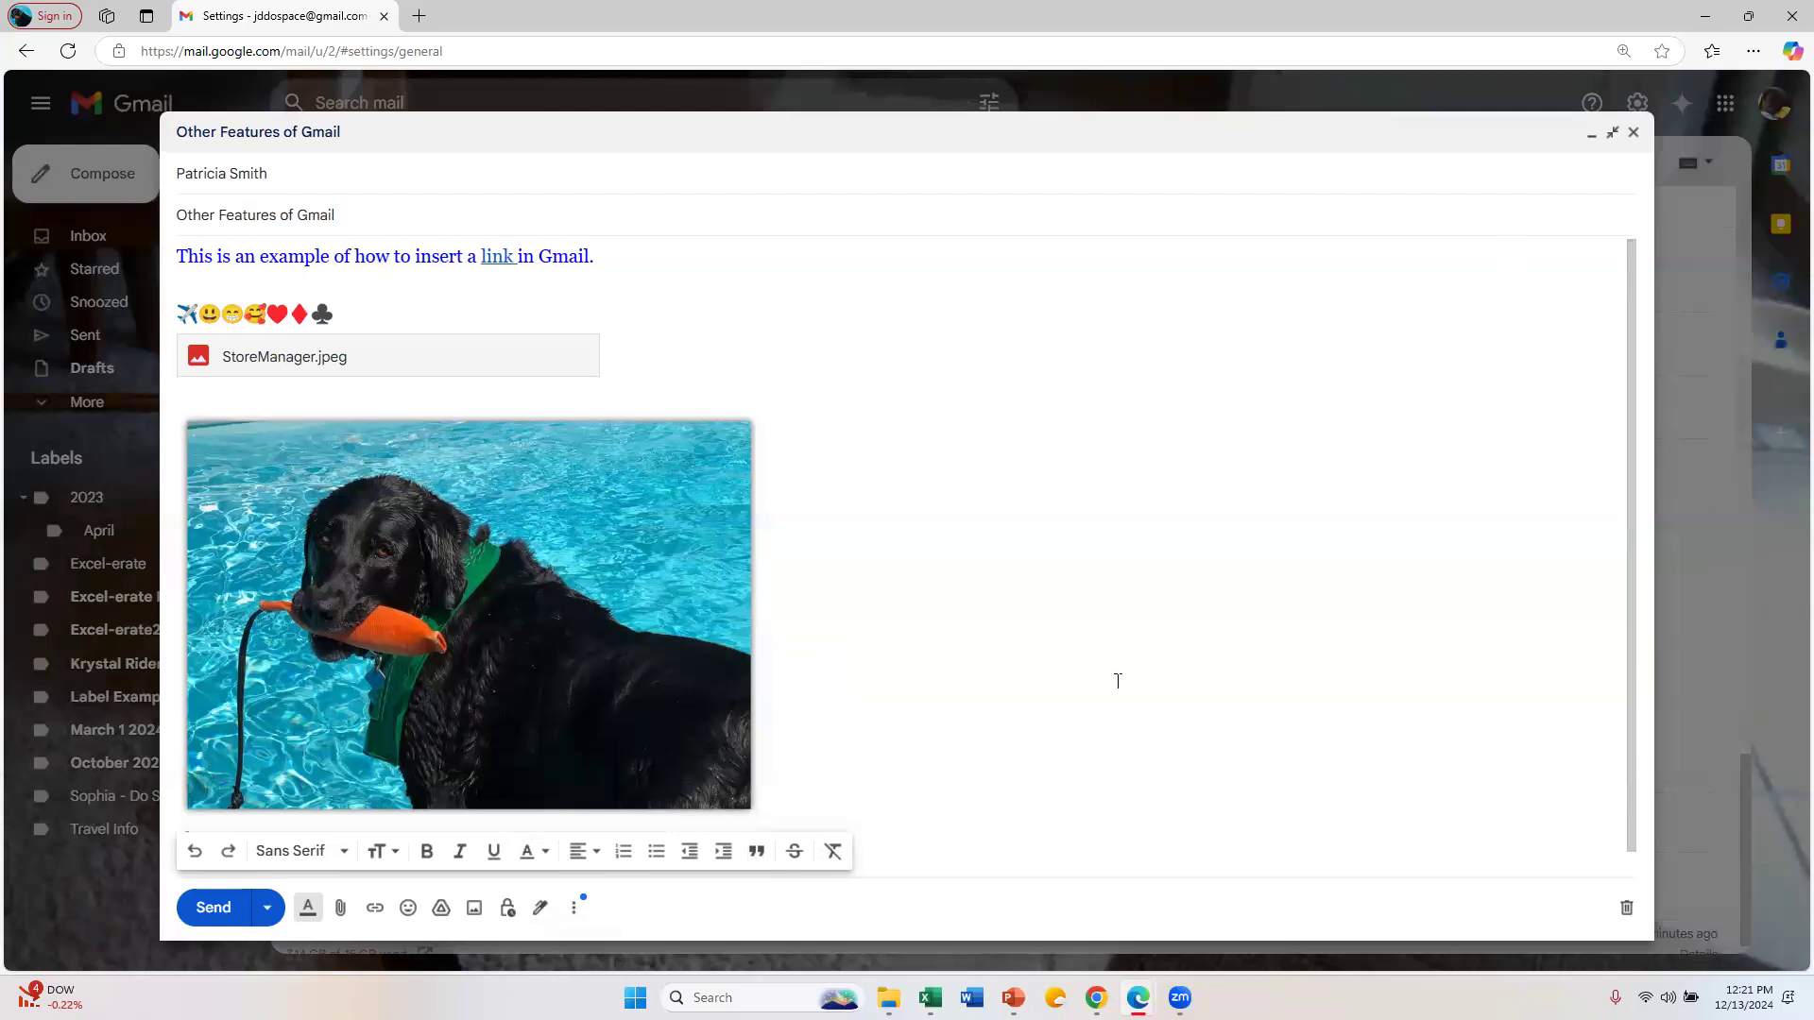
scroll(1119, 662, "up", 1)
scroll(1120, 662, "down", 1)
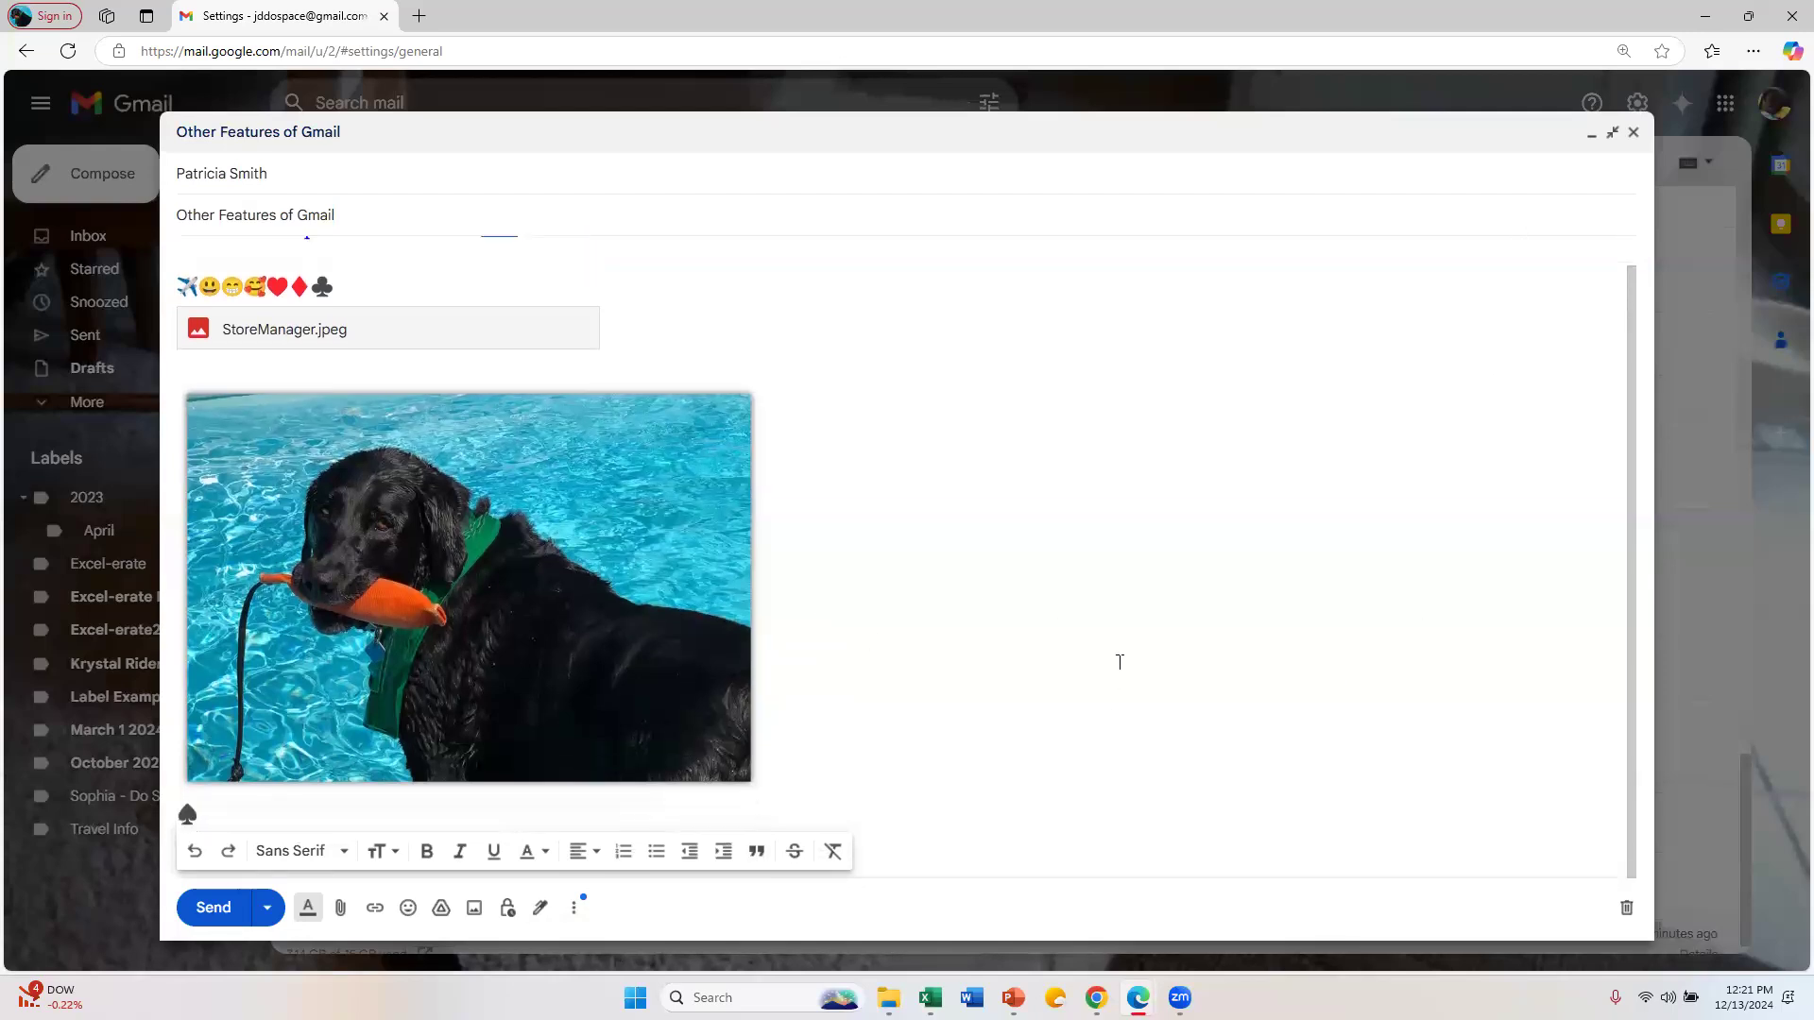
Step: Check the additional message options and set the draft to No signature
left_click(574, 908)
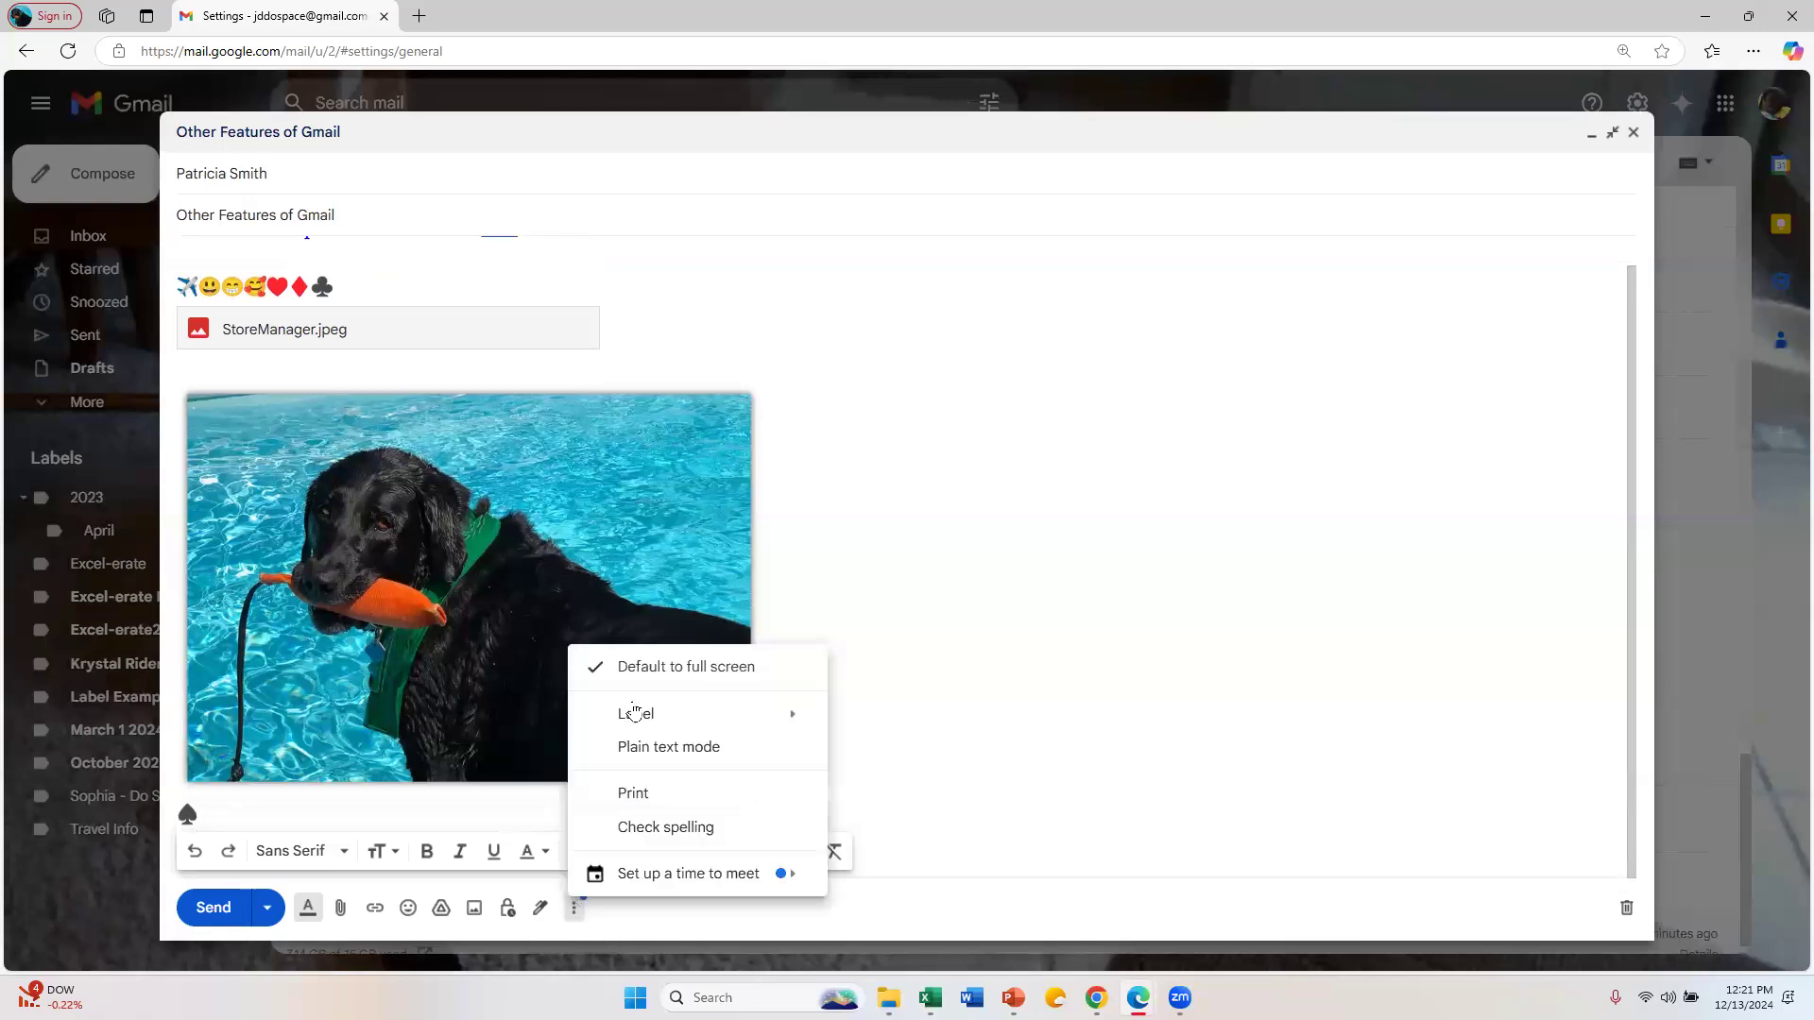
left_click(573, 908)
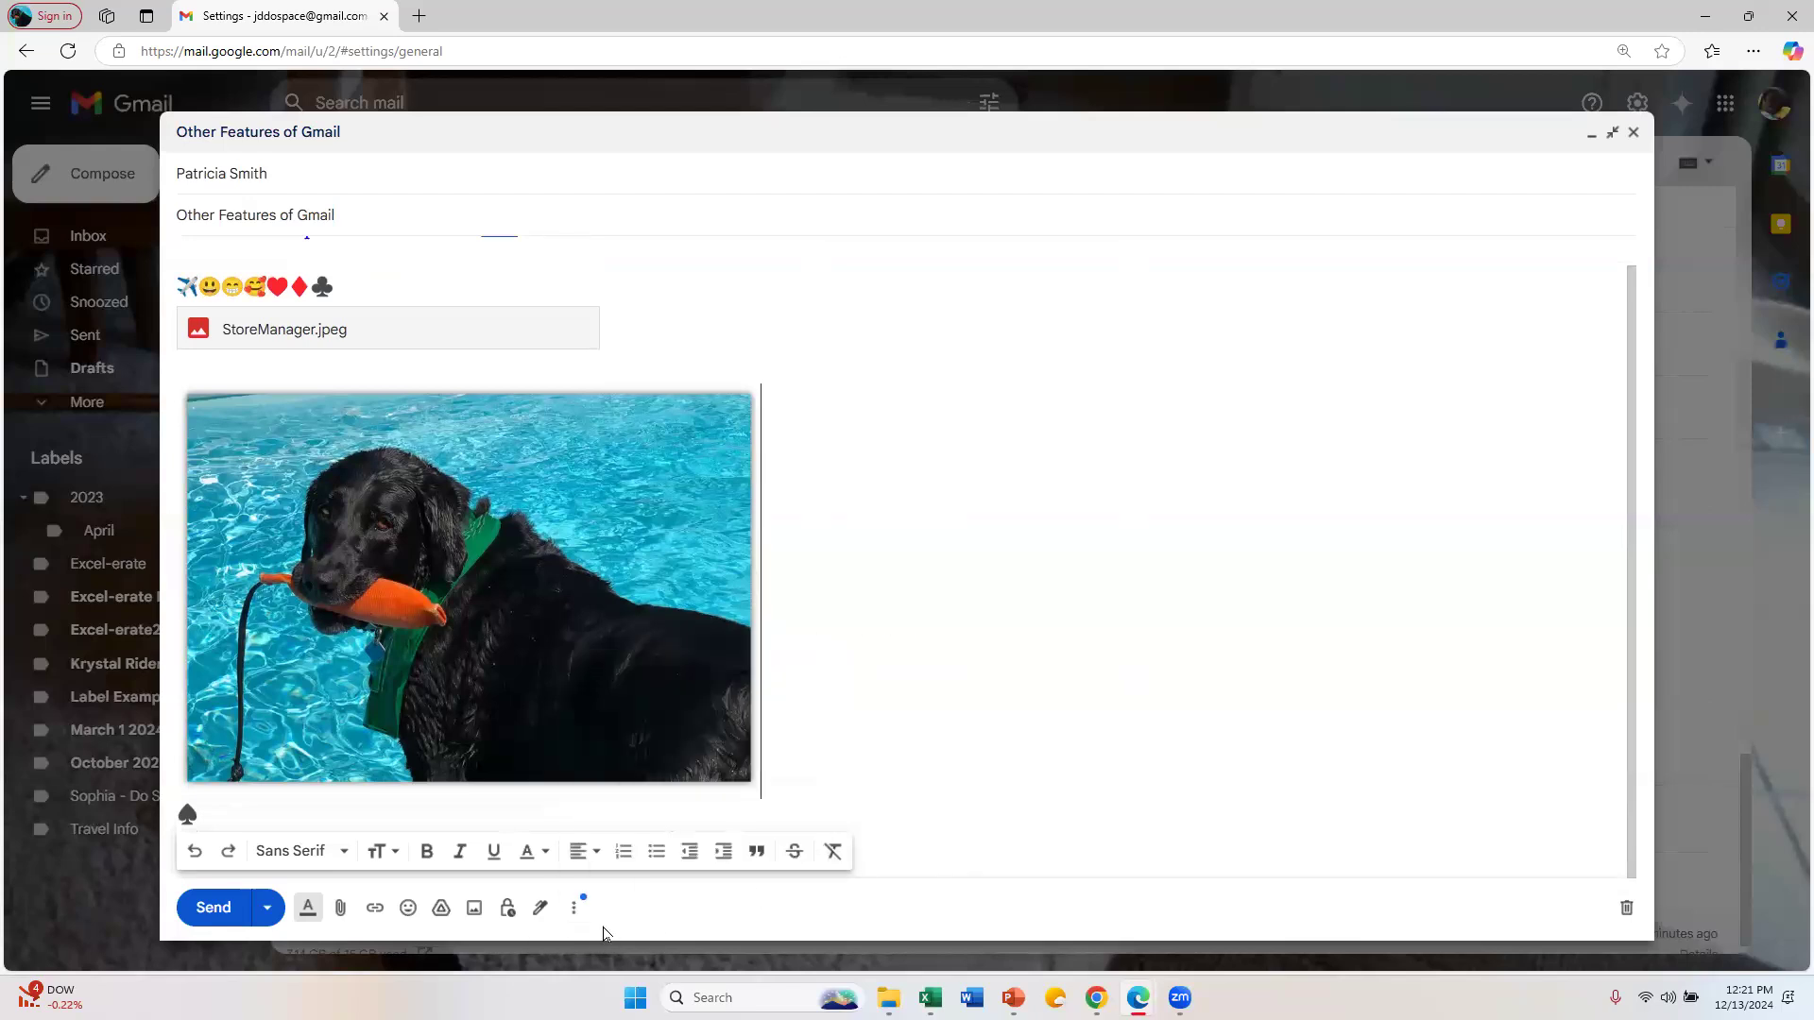
left_click(541, 912)
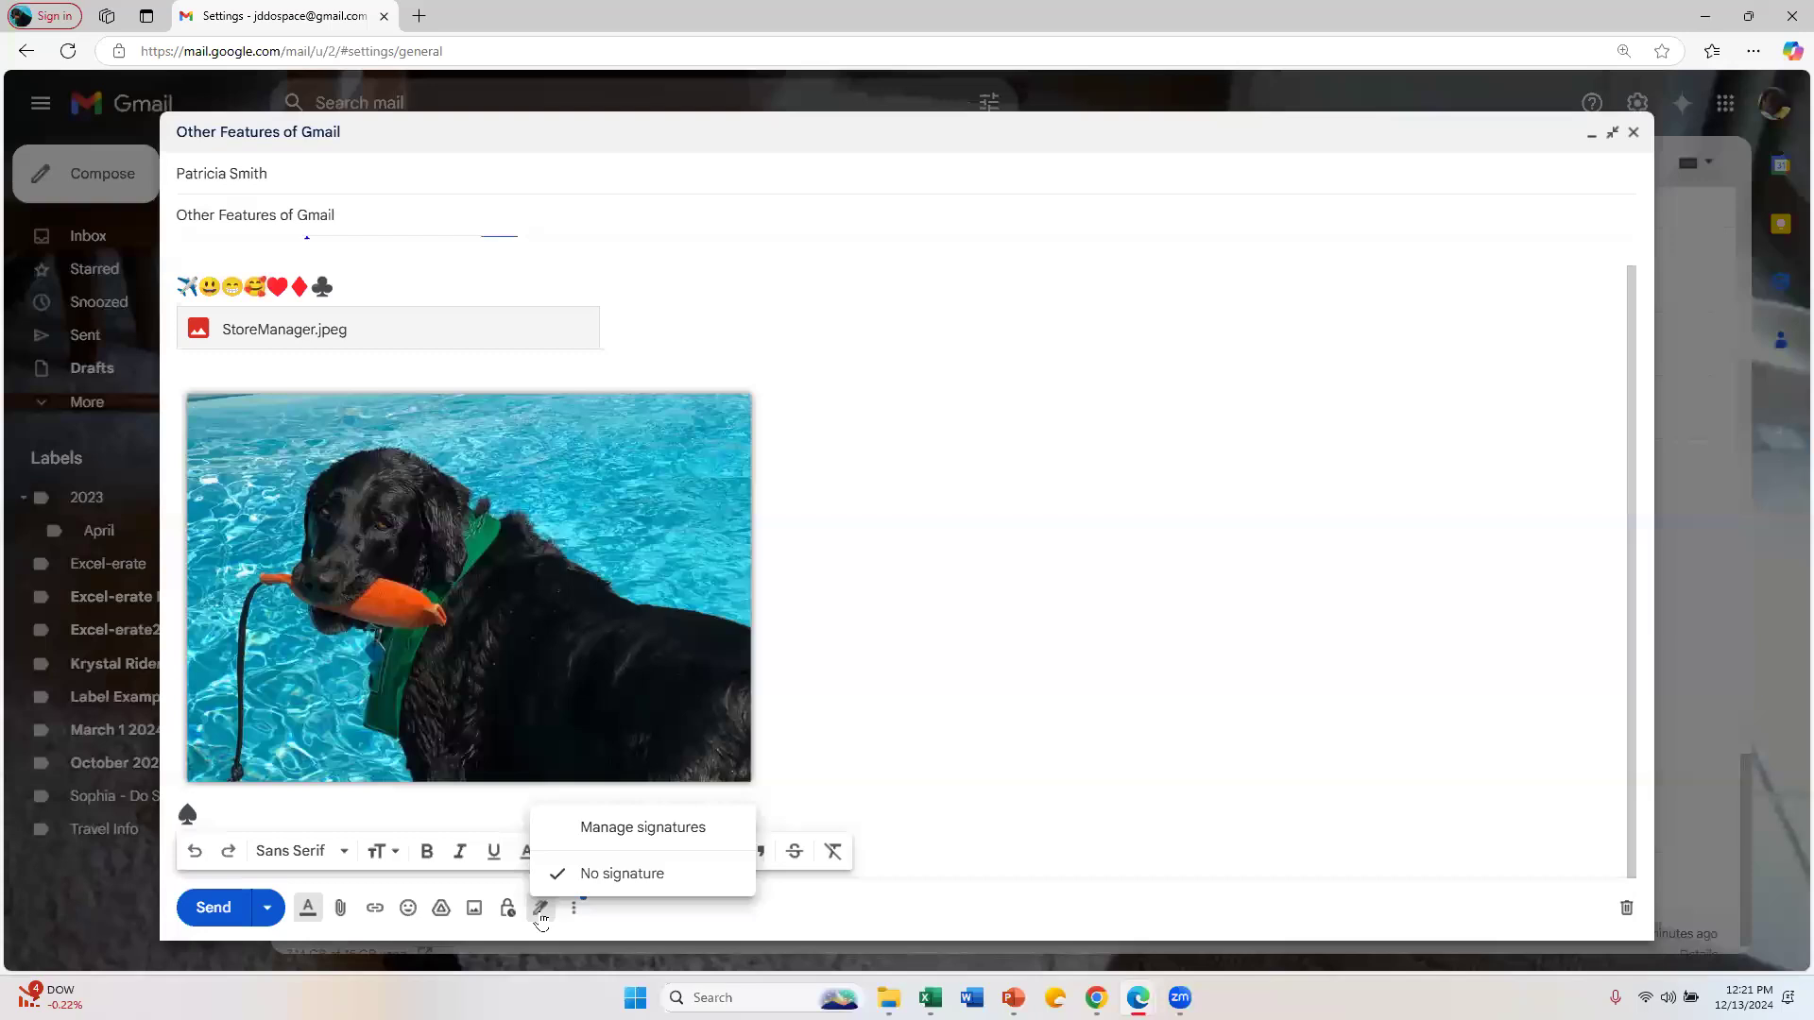
left_click(616, 874)
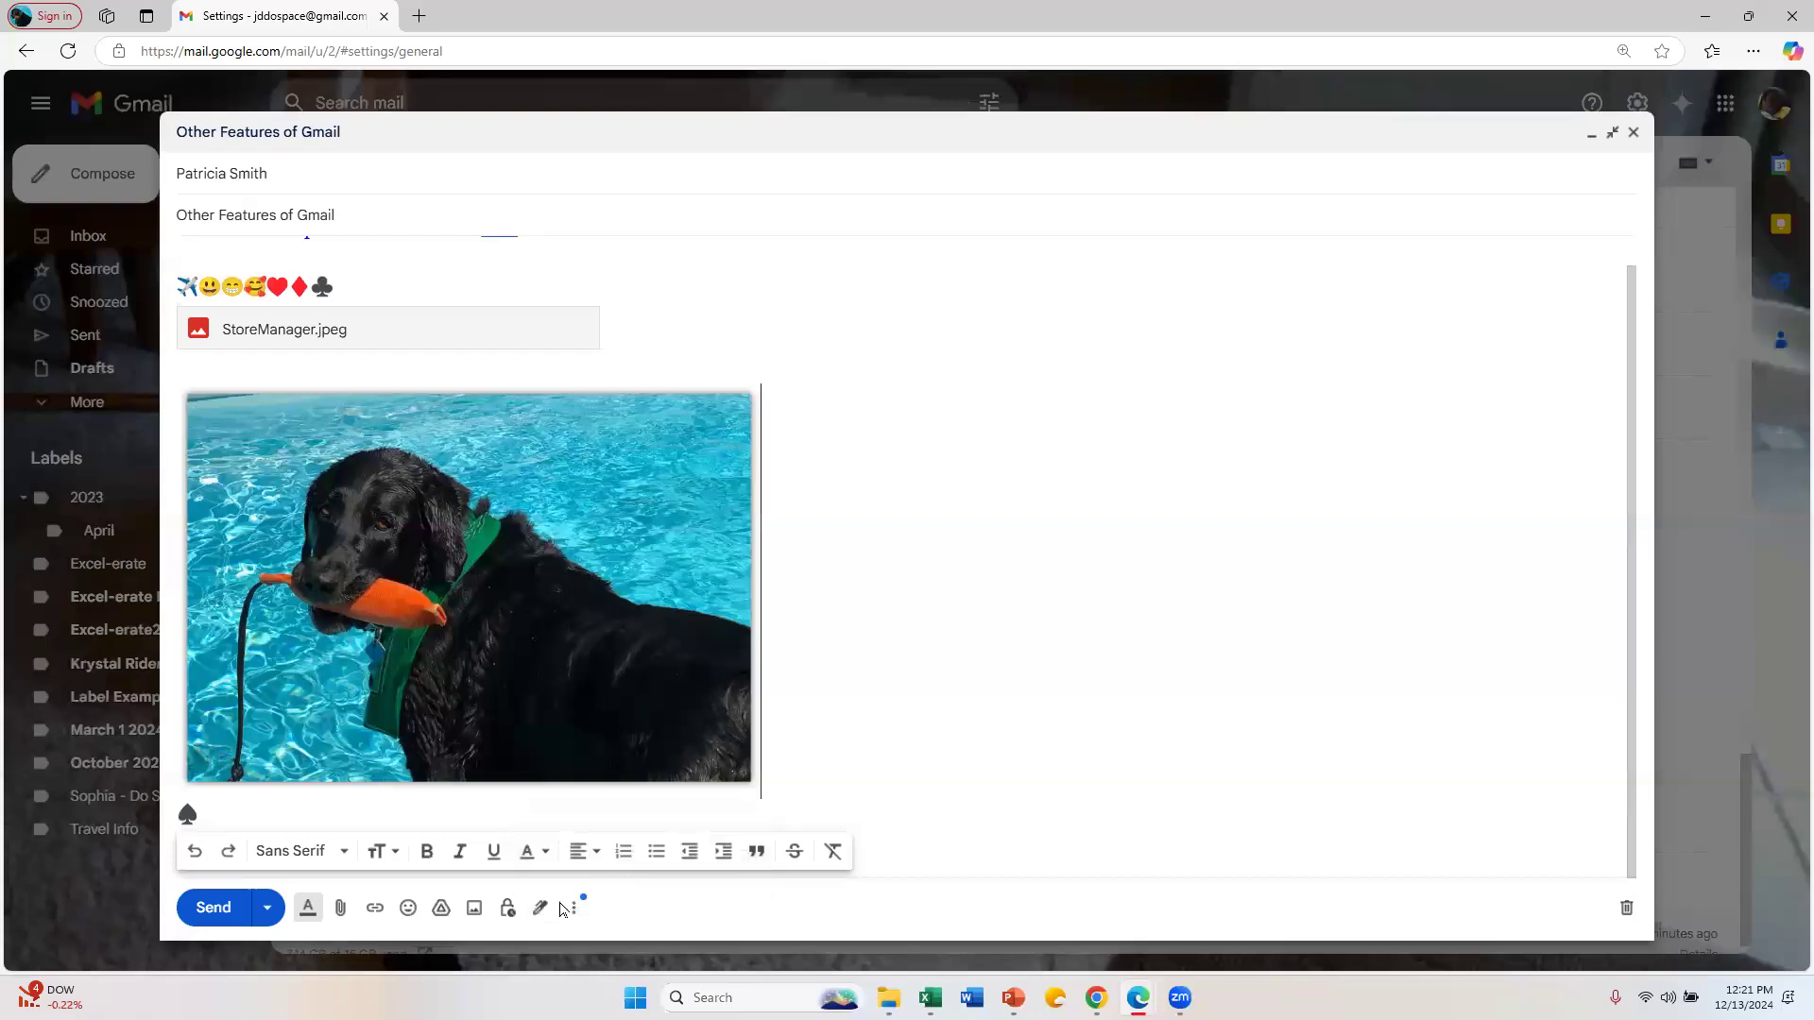
Step: Send the Other Features of Gmail message, sharing StoreManager.jpeg with the recipient as Viewer
left_click(541, 908)
left_click(629, 827)
left_click(214, 921)
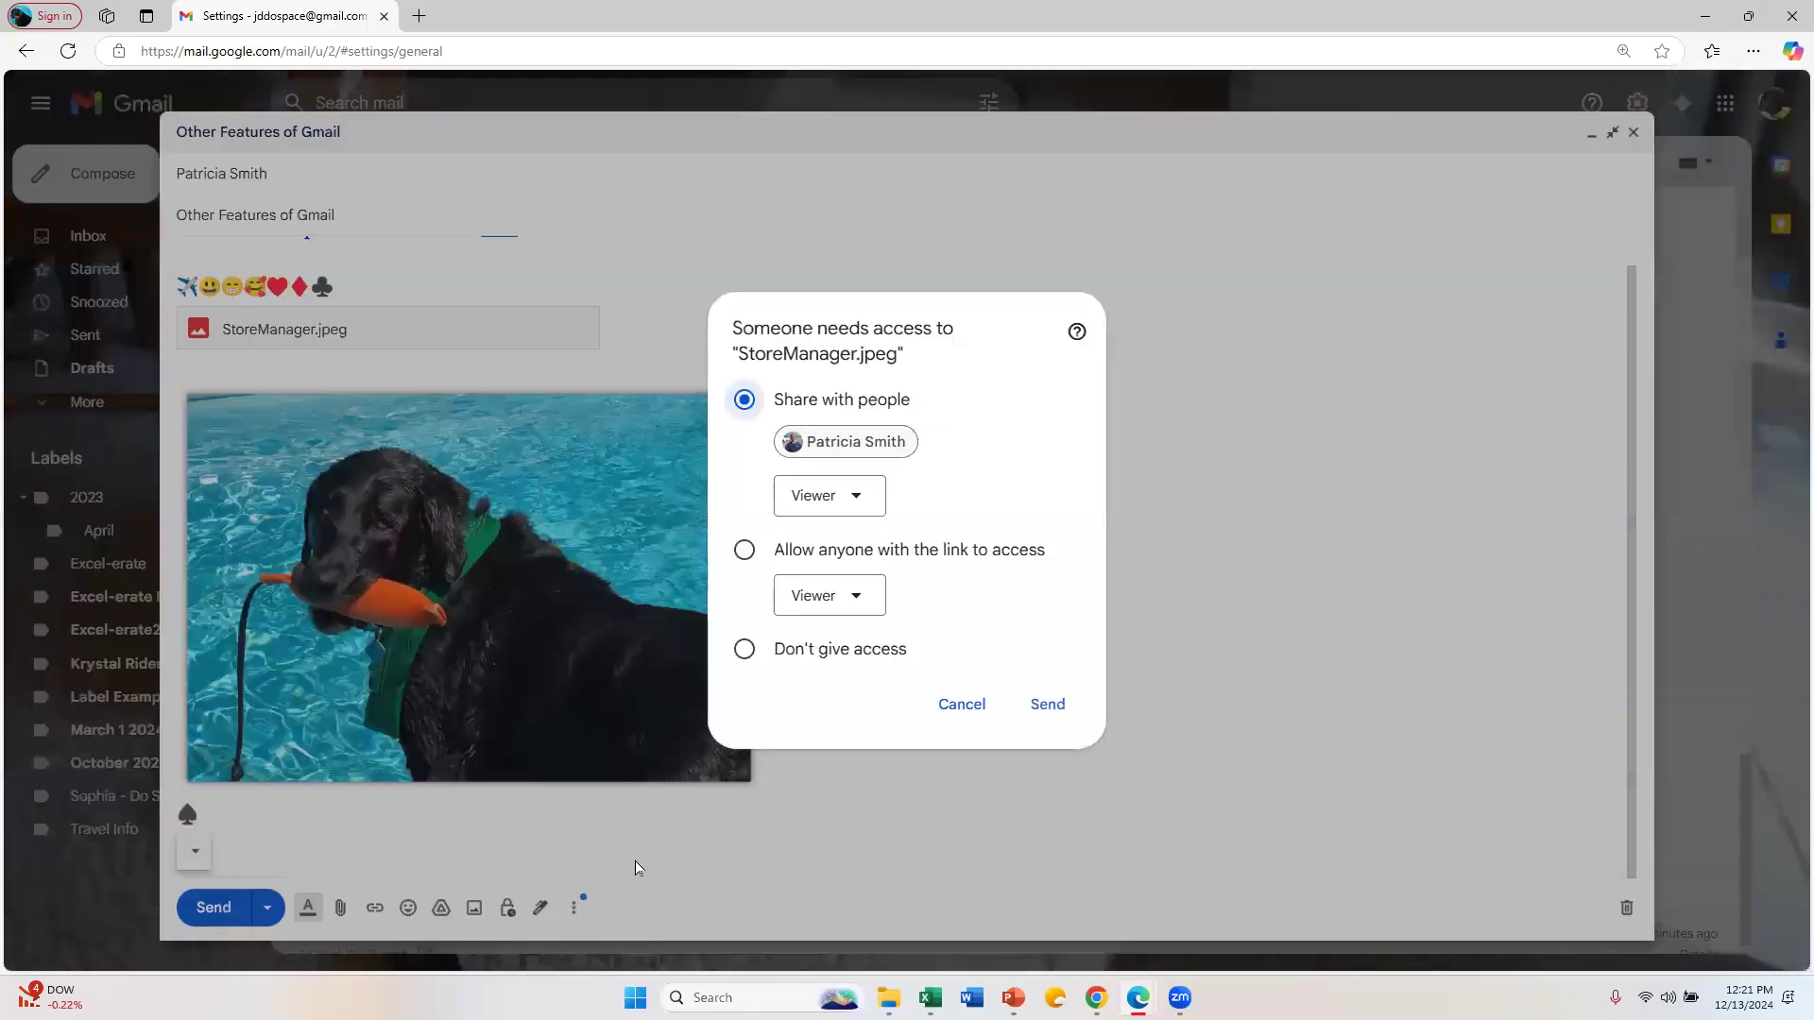
left_click(1048, 704)
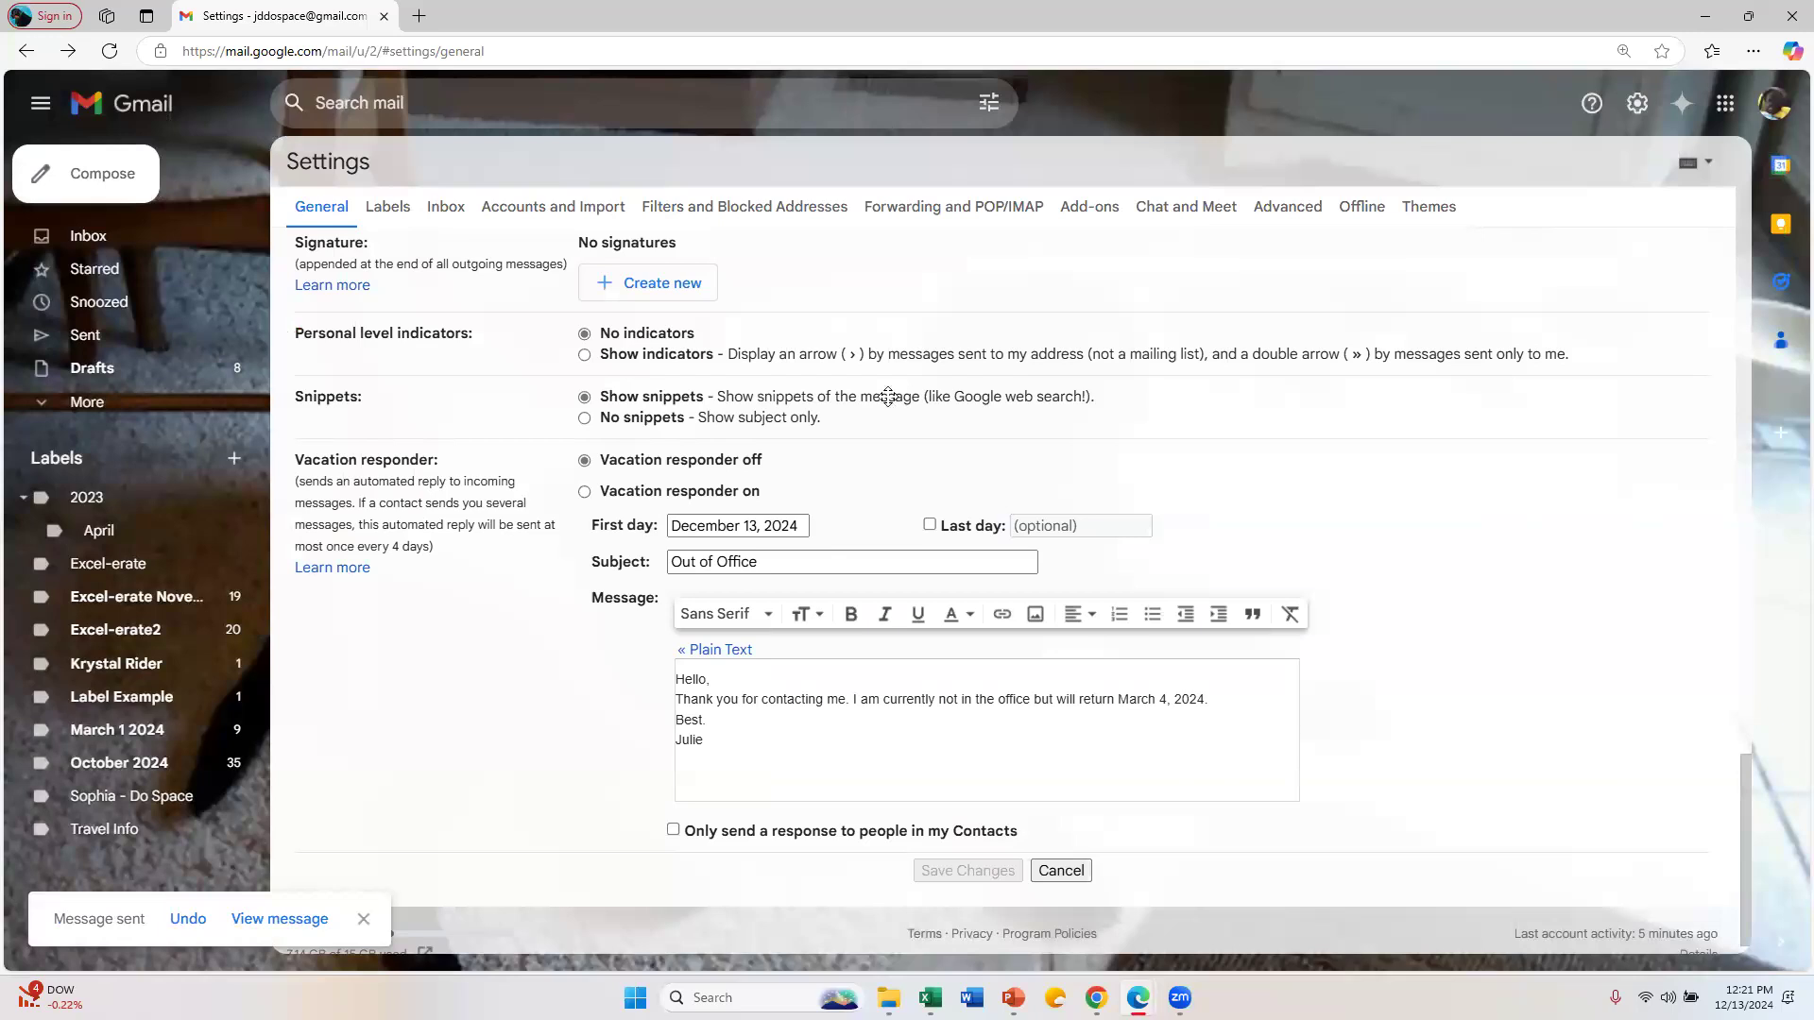
Step: Create a new signature named Gmail Example in the general settings, then check its name and keep it
scroll(576, 635, "up", 5)
scroll(576, 635, "down", 2)
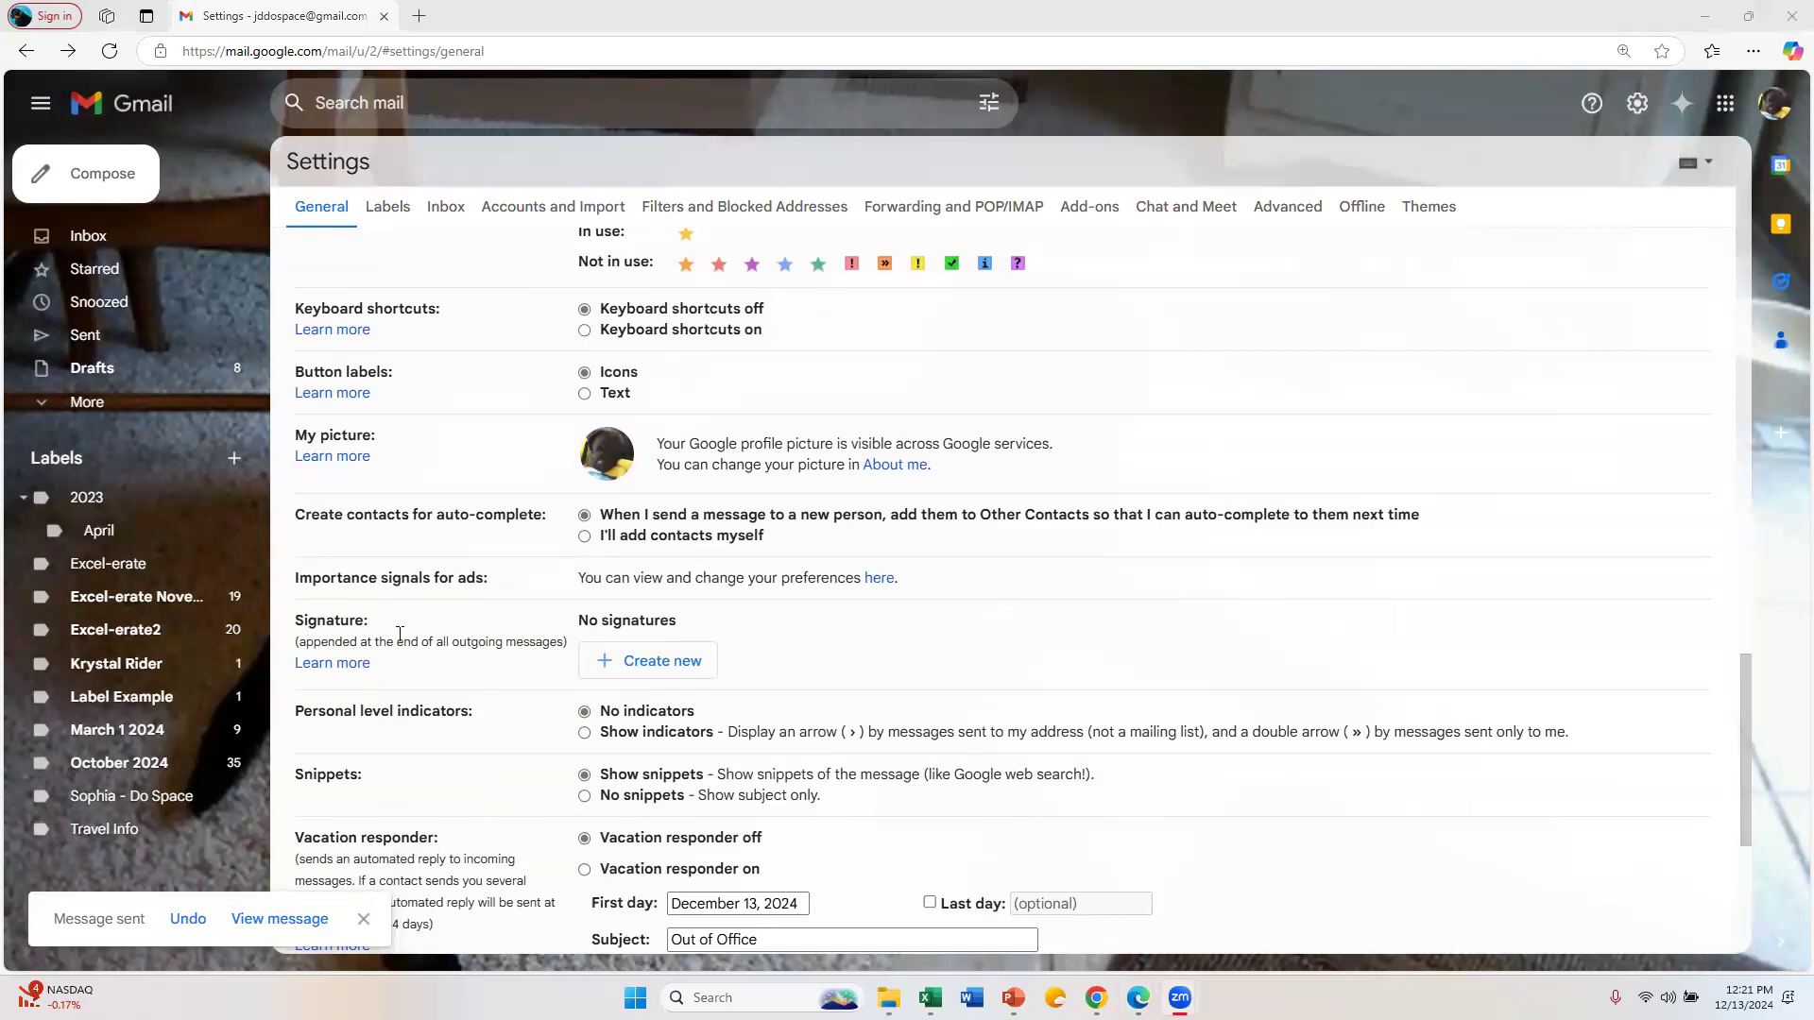
left_click(671, 676)
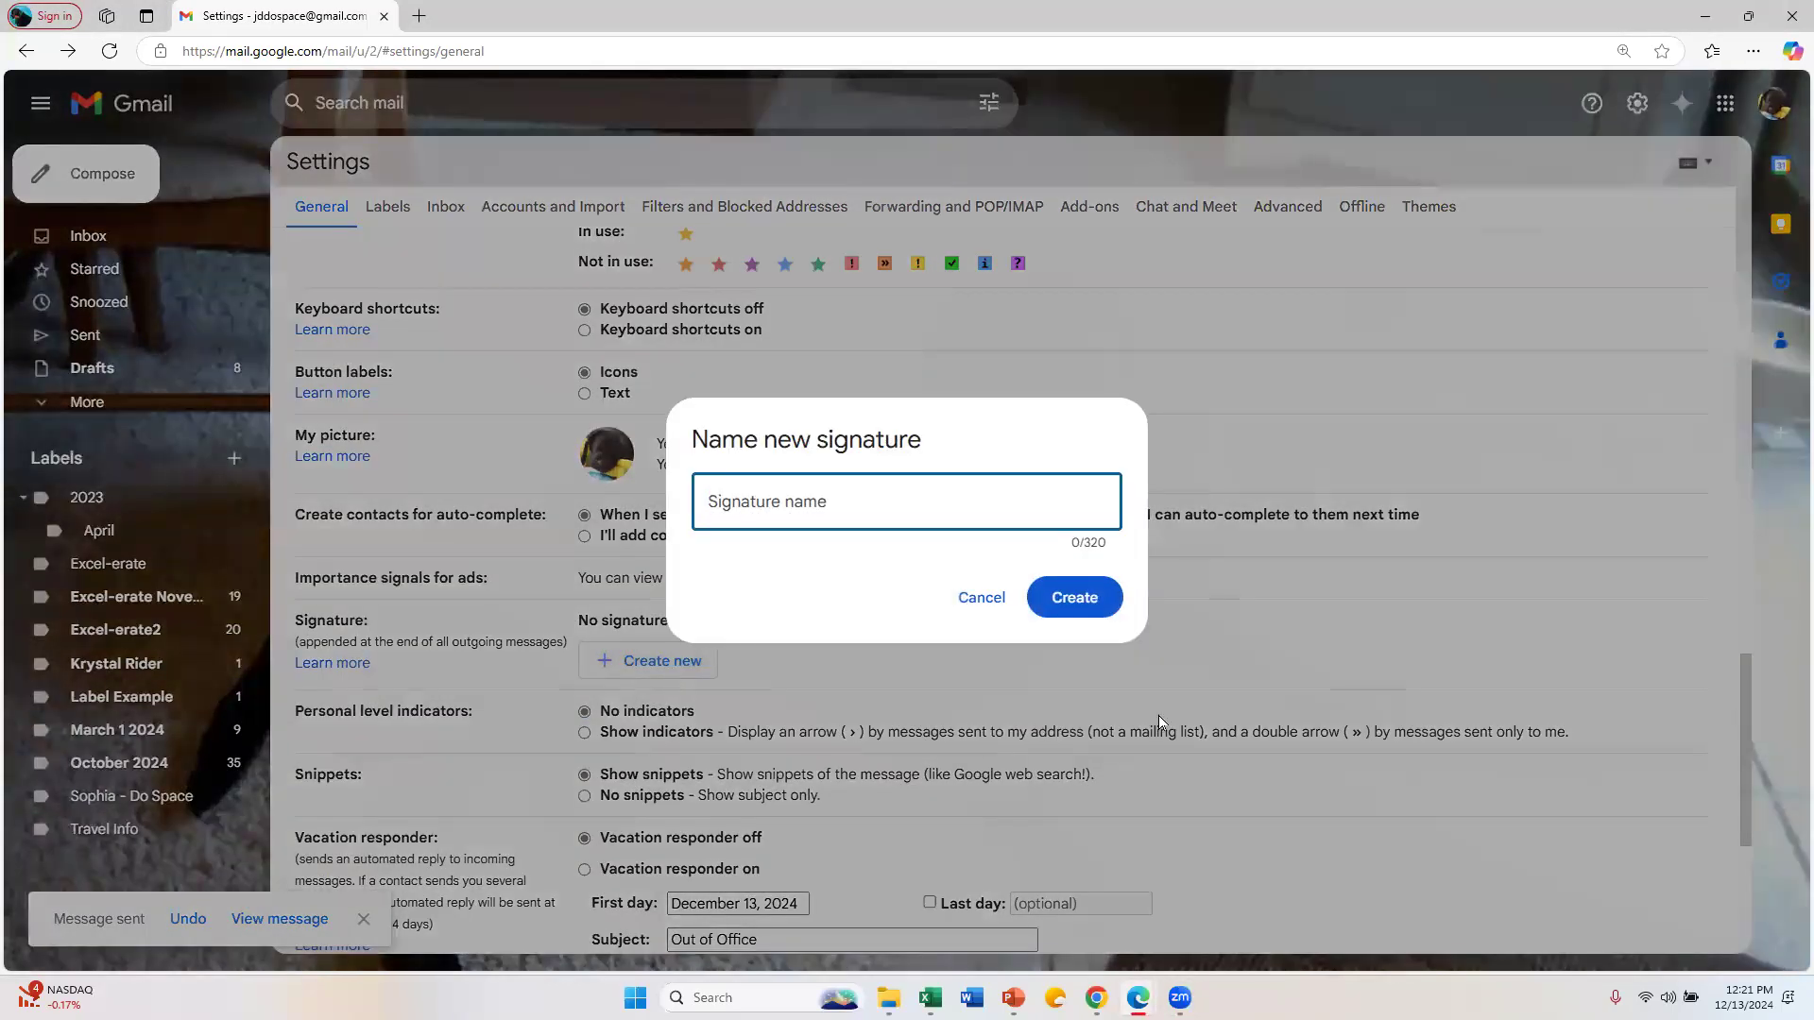
type("Gmail Example")
left_click(1070, 597)
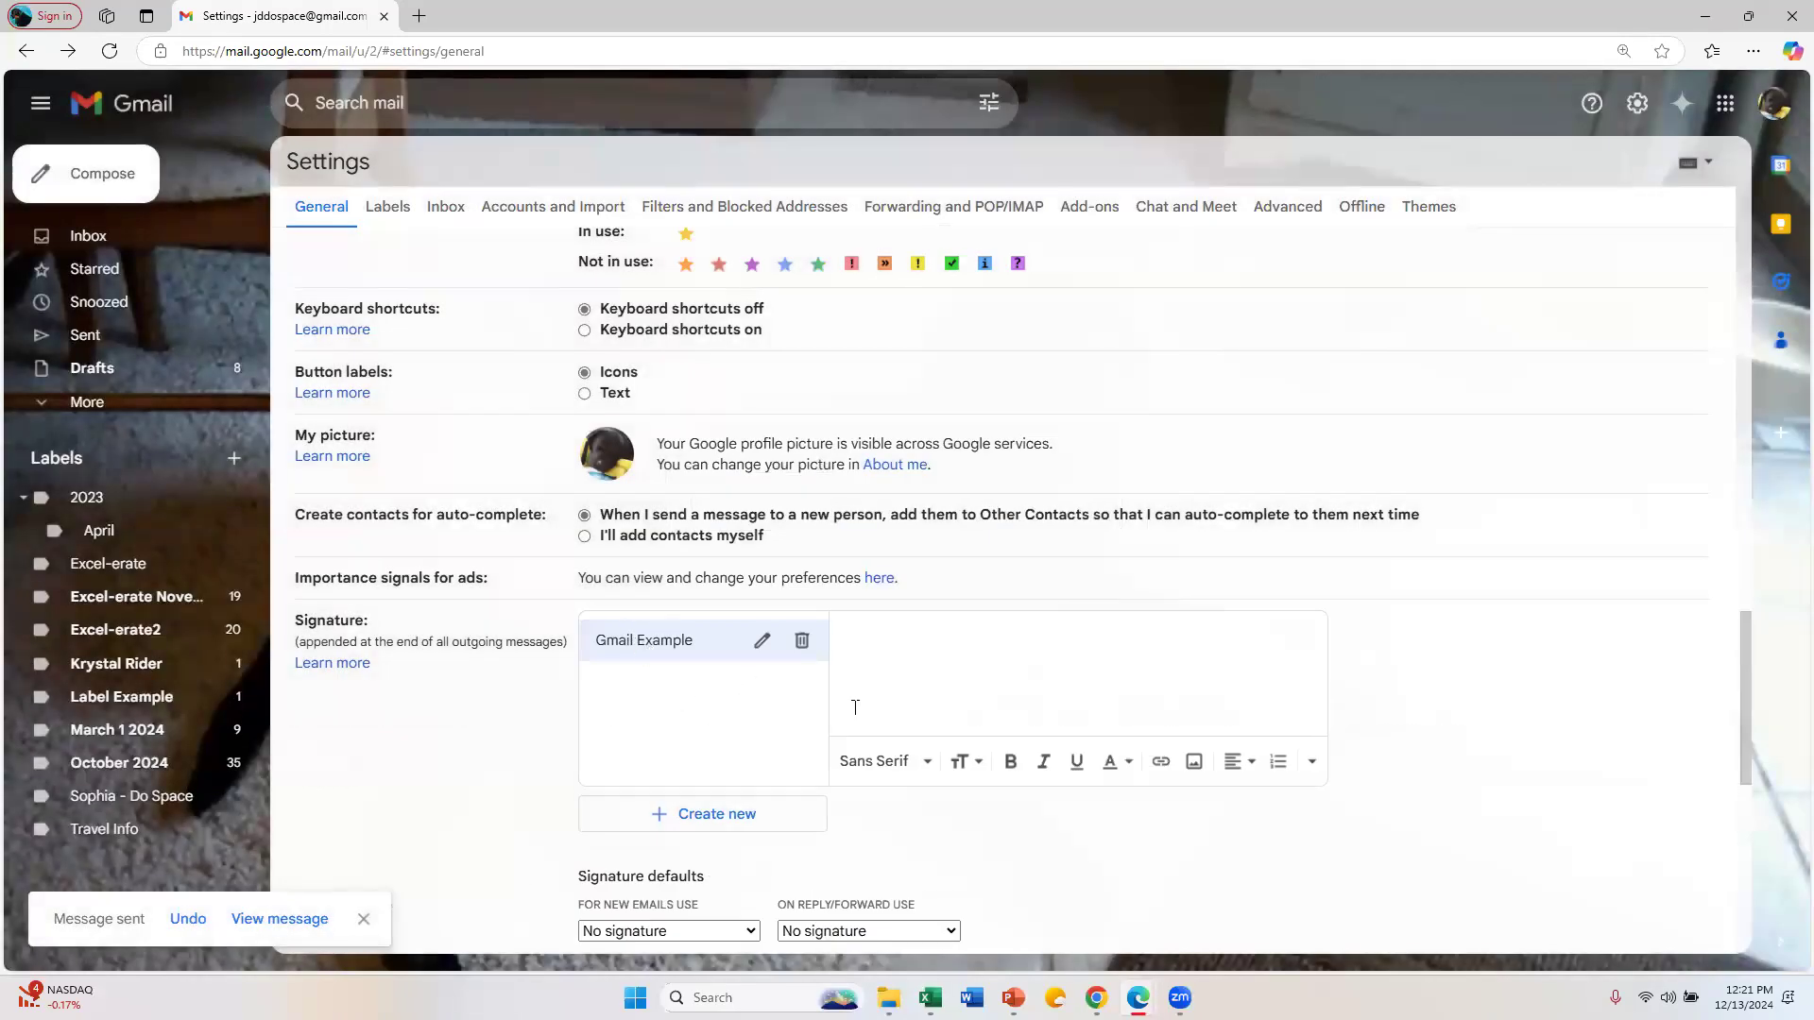
left_click(761, 641)
left_click(1080, 599)
Step: Enter "Best Regards," and the sender's first name as the signature in larger blue text, and save the settings
left_click_drag(902, 675, 830, 612)
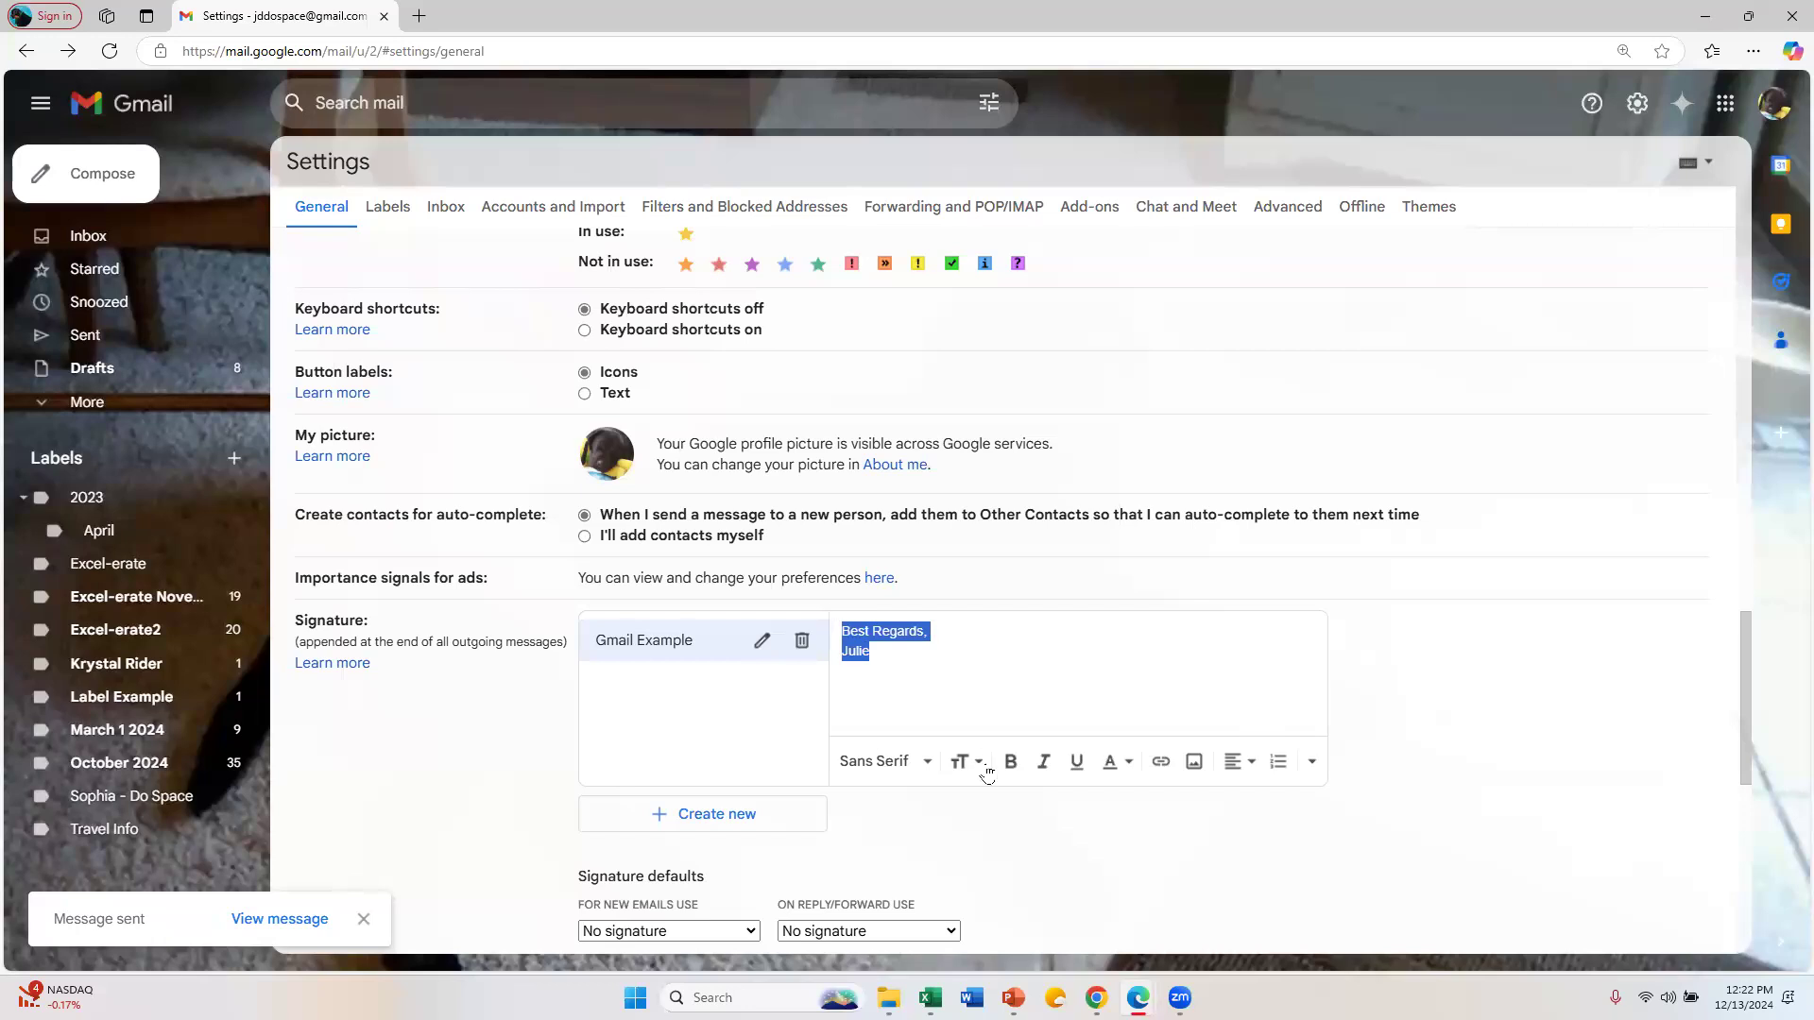
left_click(983, 762)
left_click(1008, 697)
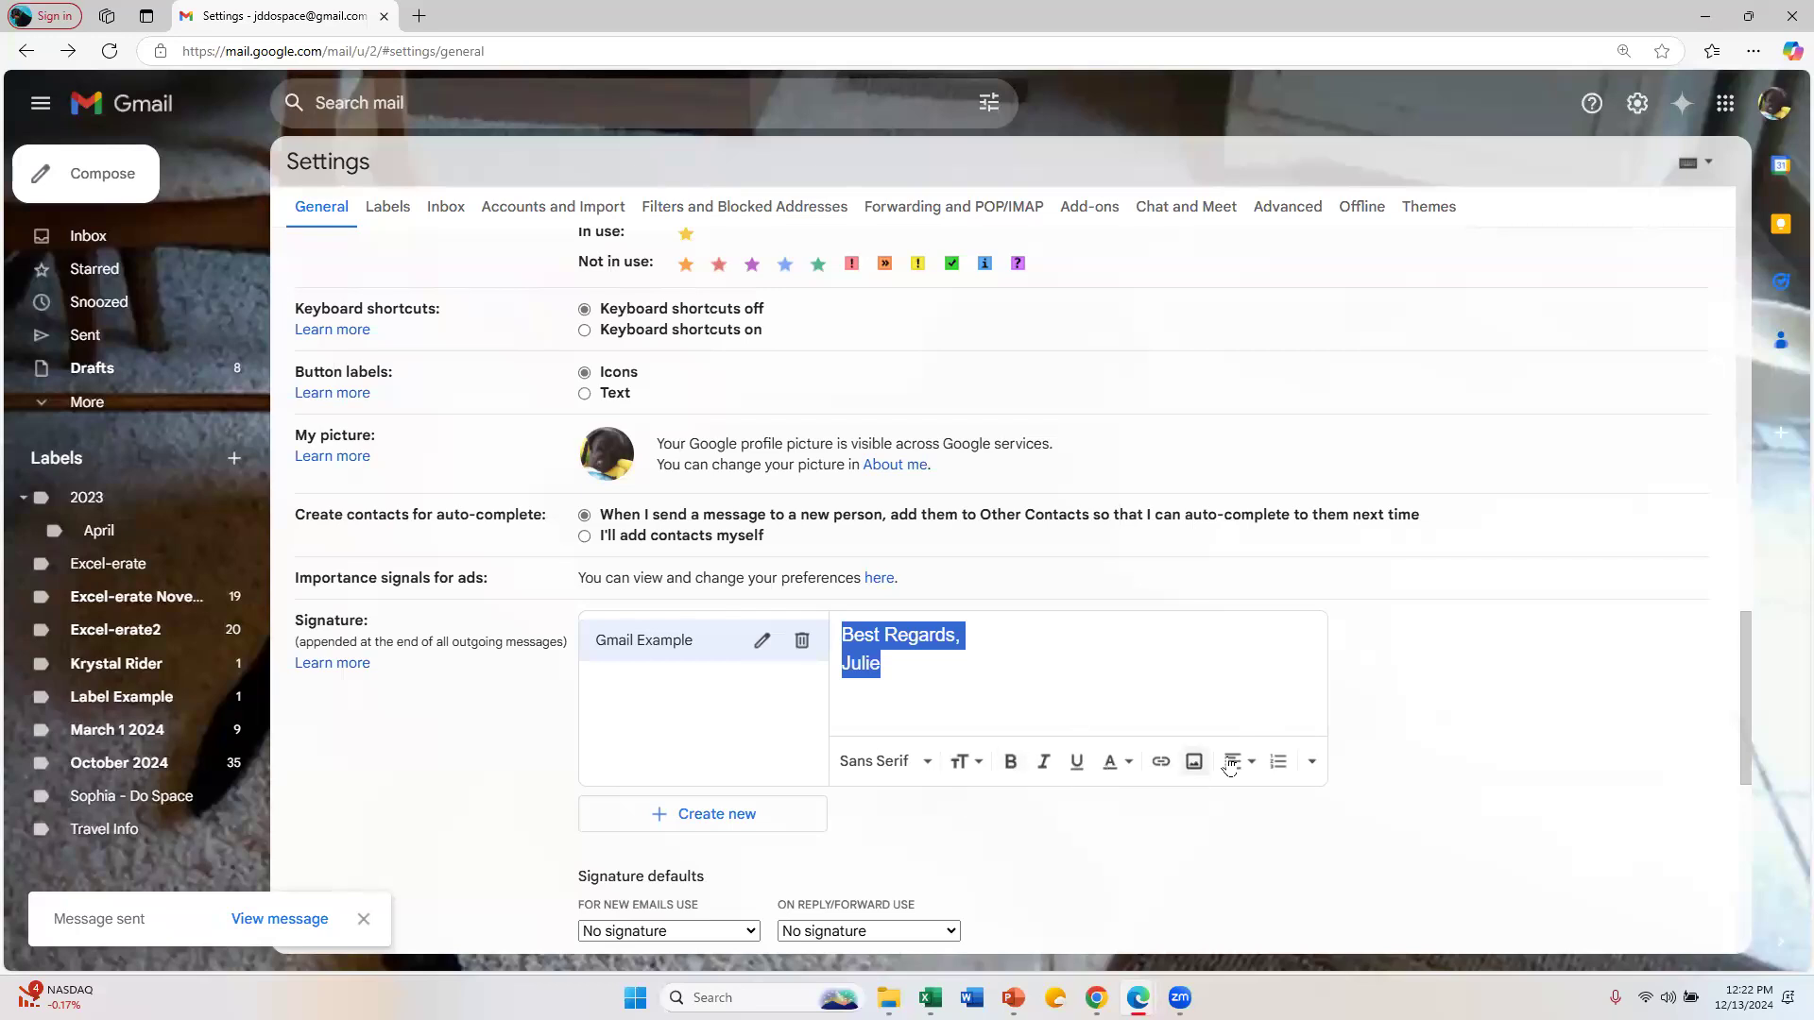
left_click(1115, 763)
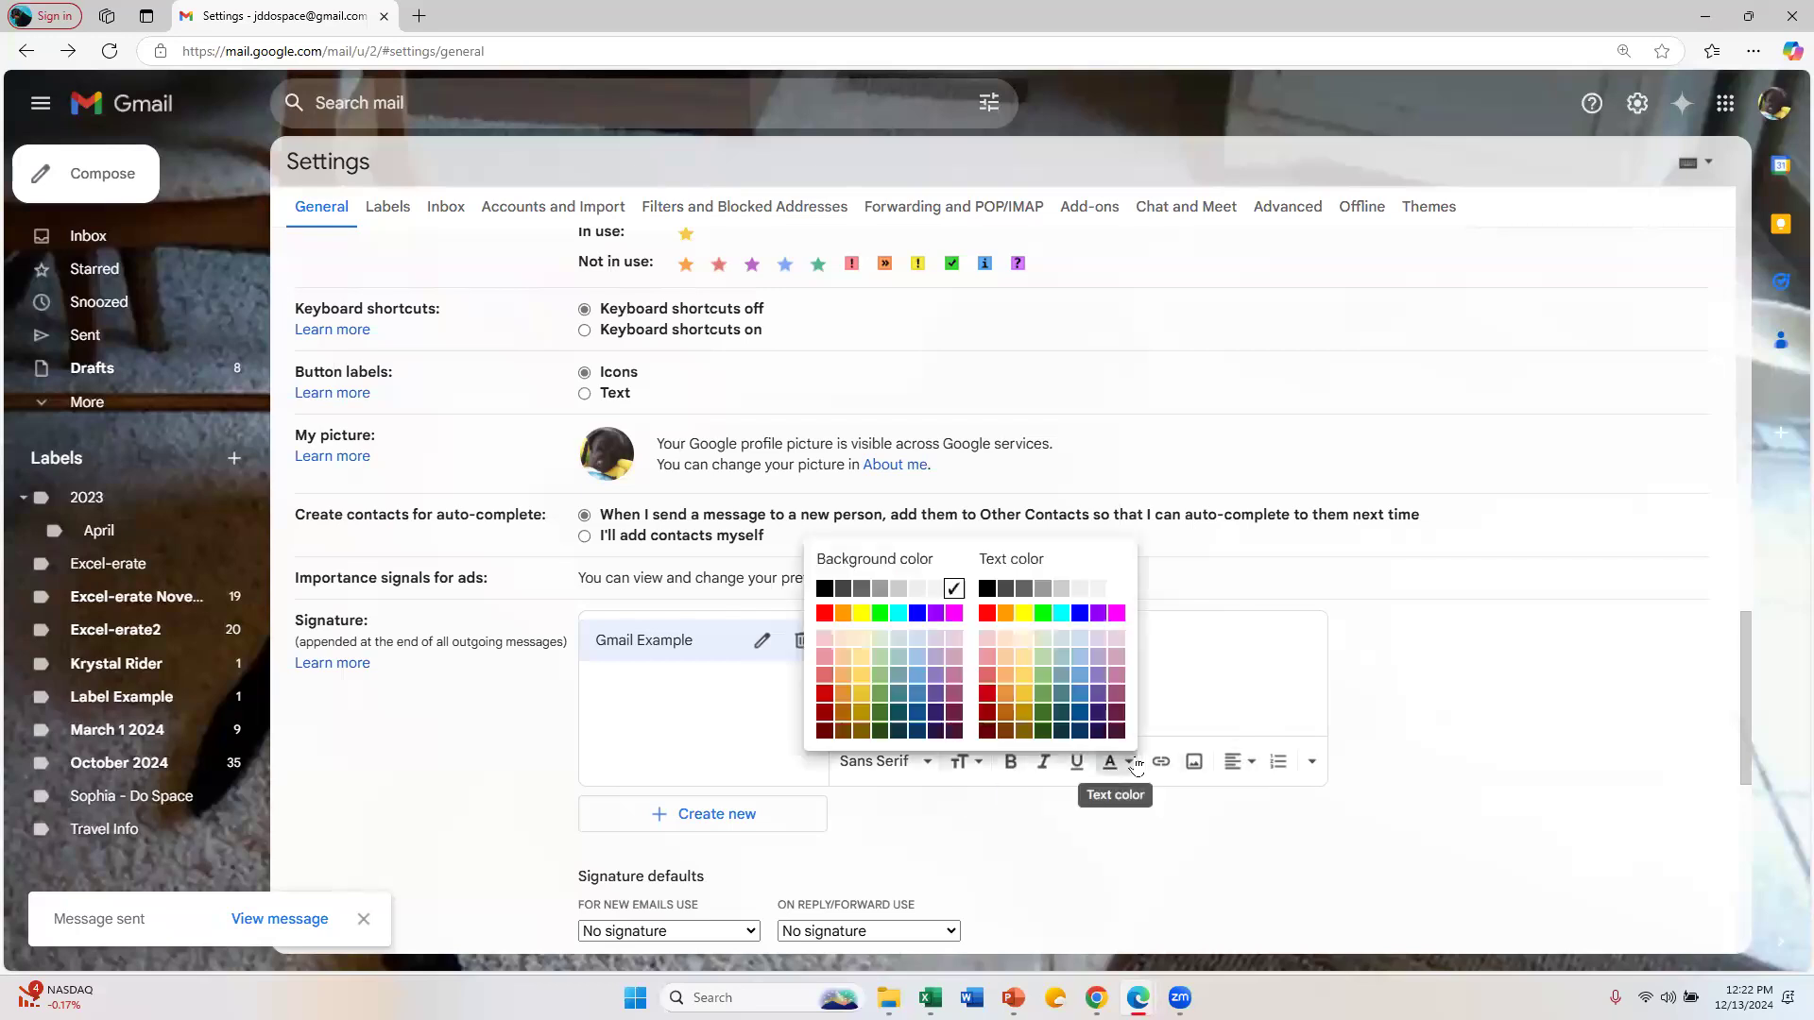
left_click(1087, 618)
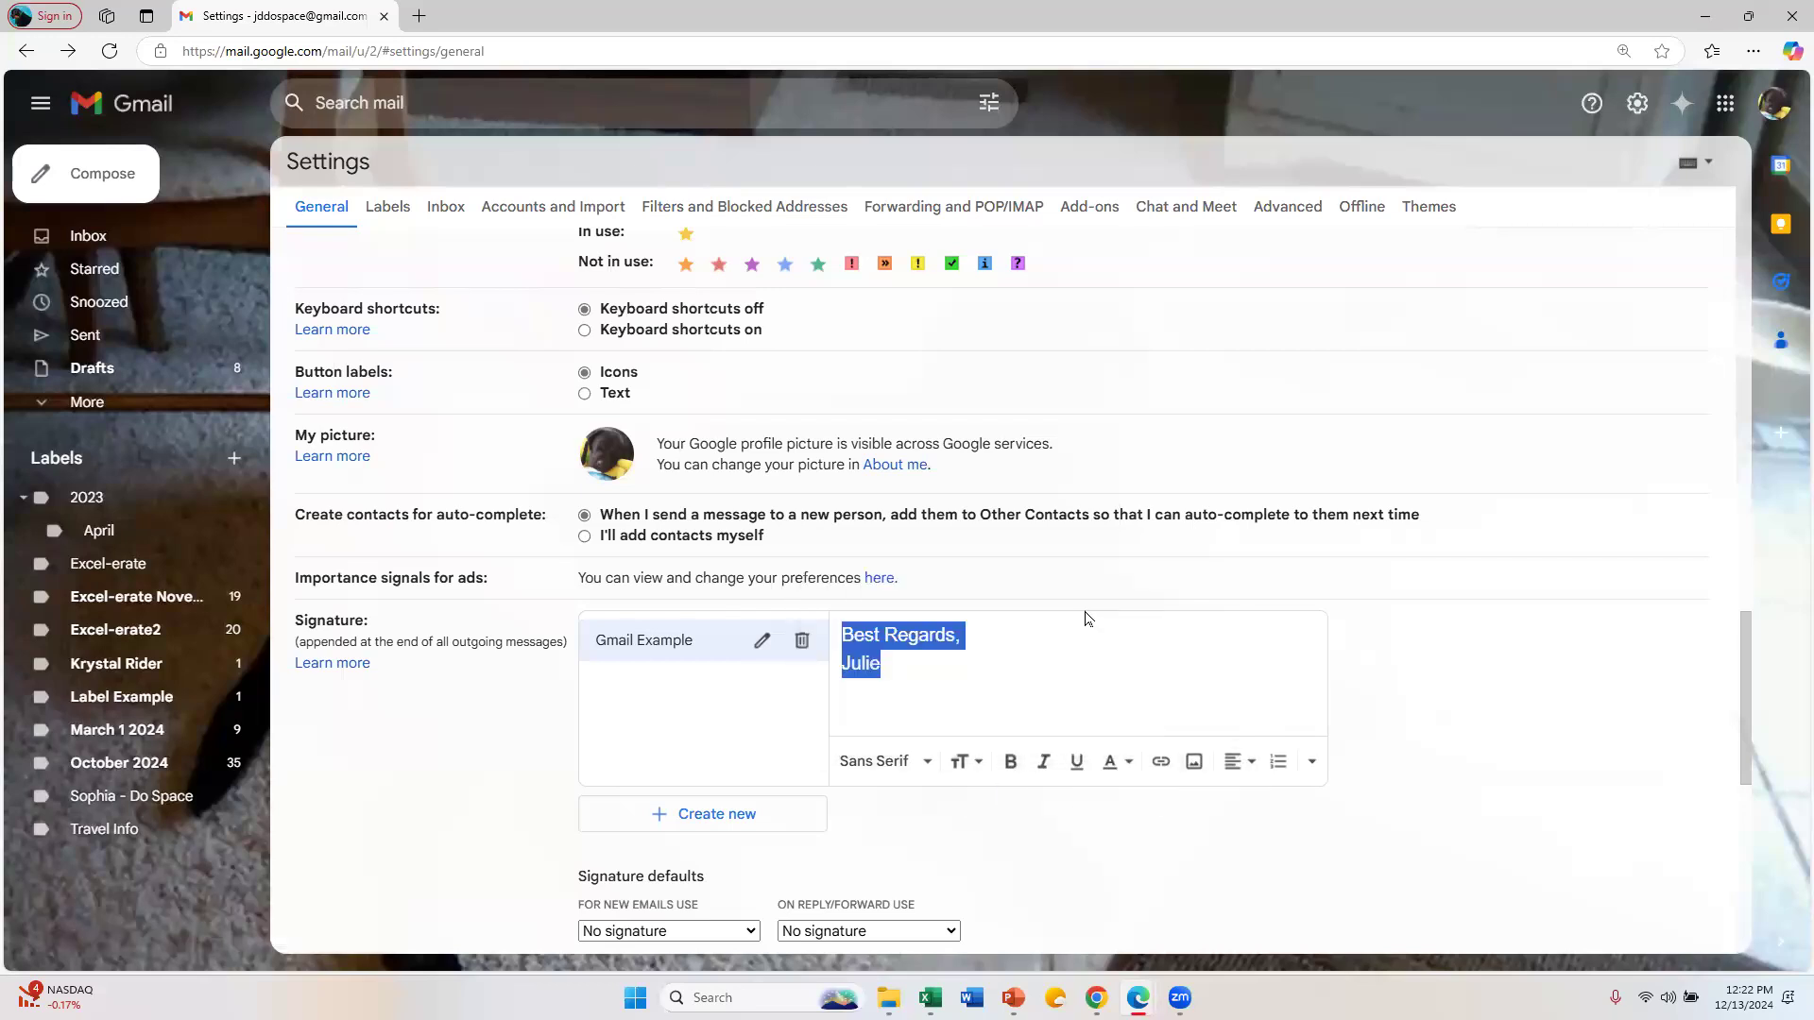
left_click(1084, 622)
scroll(1215, 625, "down", 7)
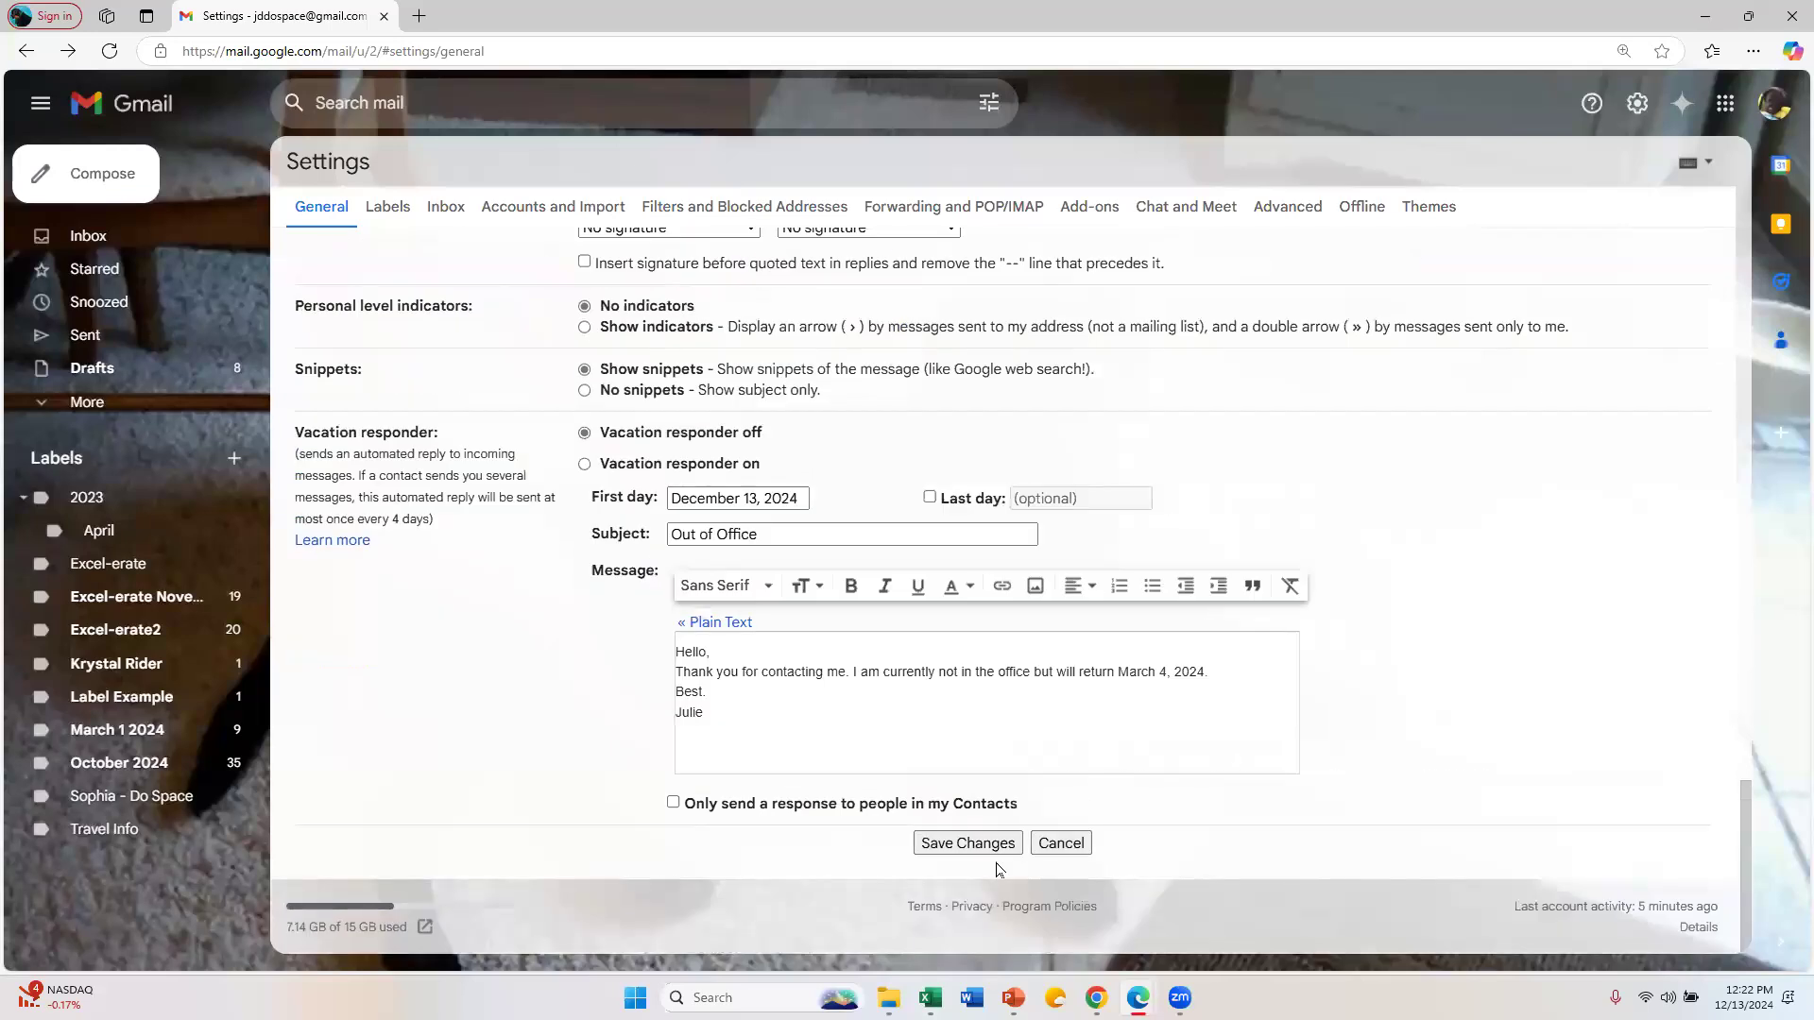
left_click(970, 843)
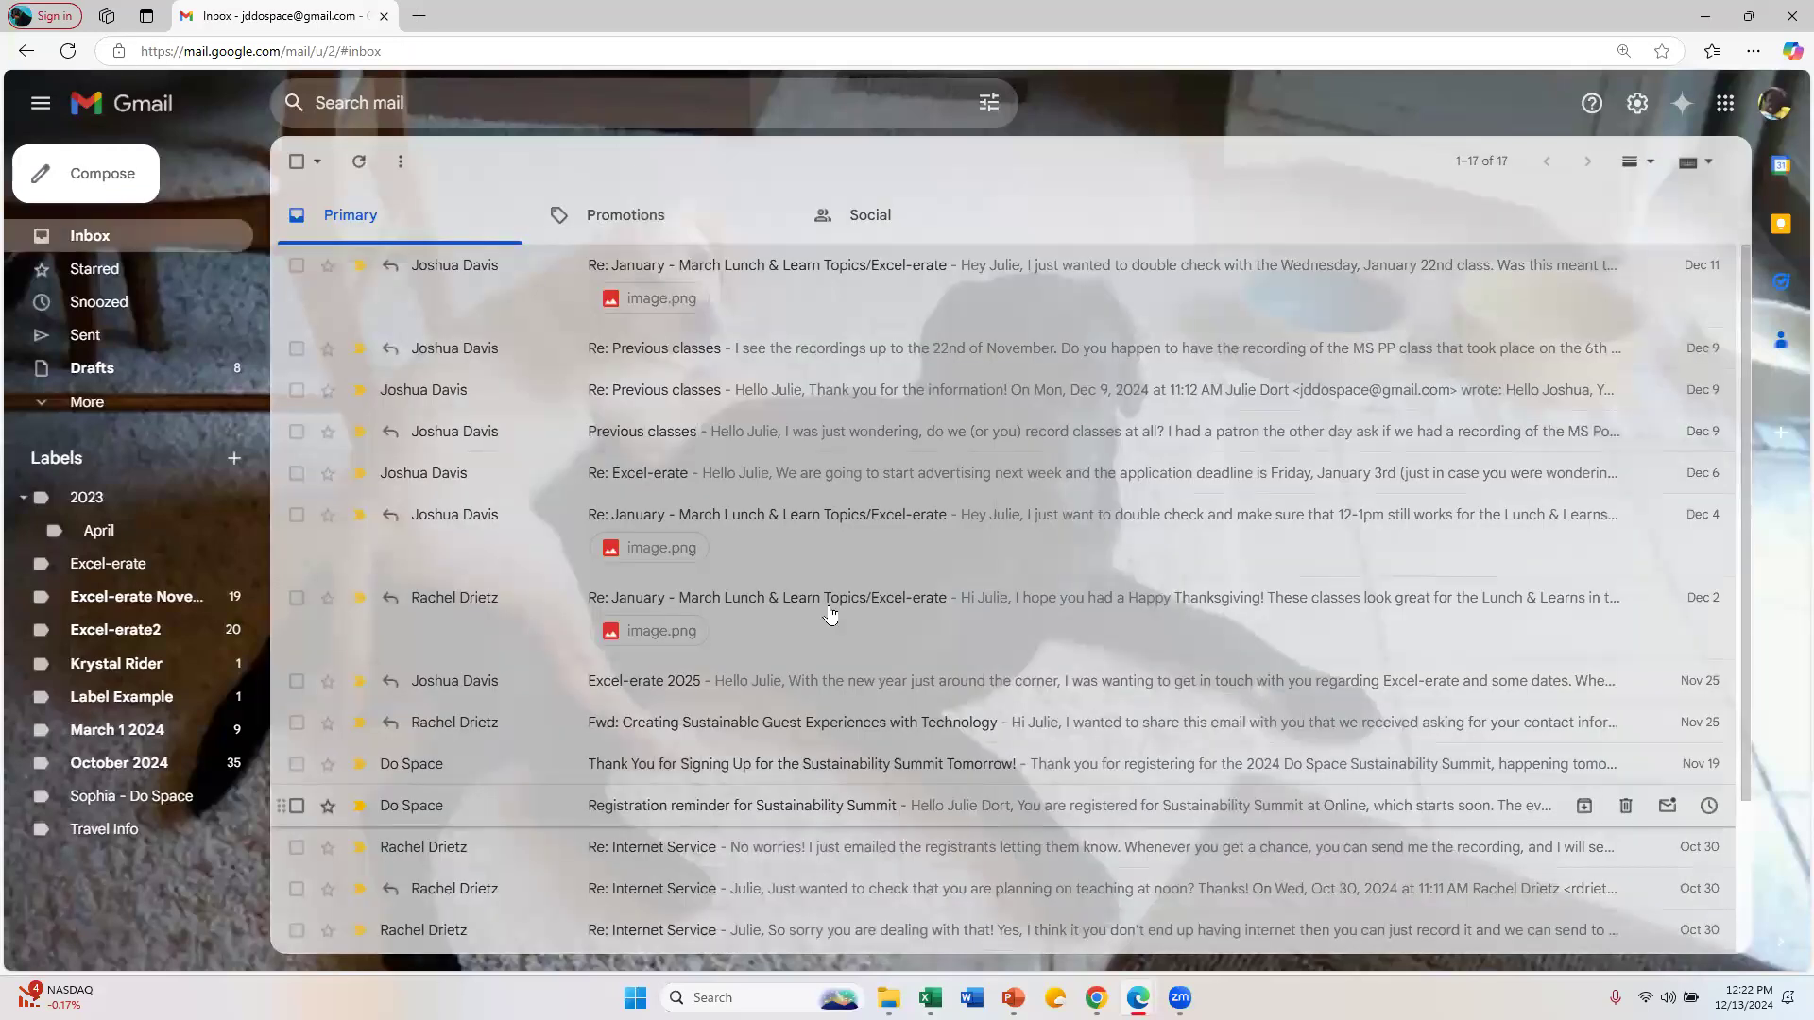
Step: Start a new message, insert the Gmail Example signature, and check the signature choices and additional message options
left_click(66, 159)
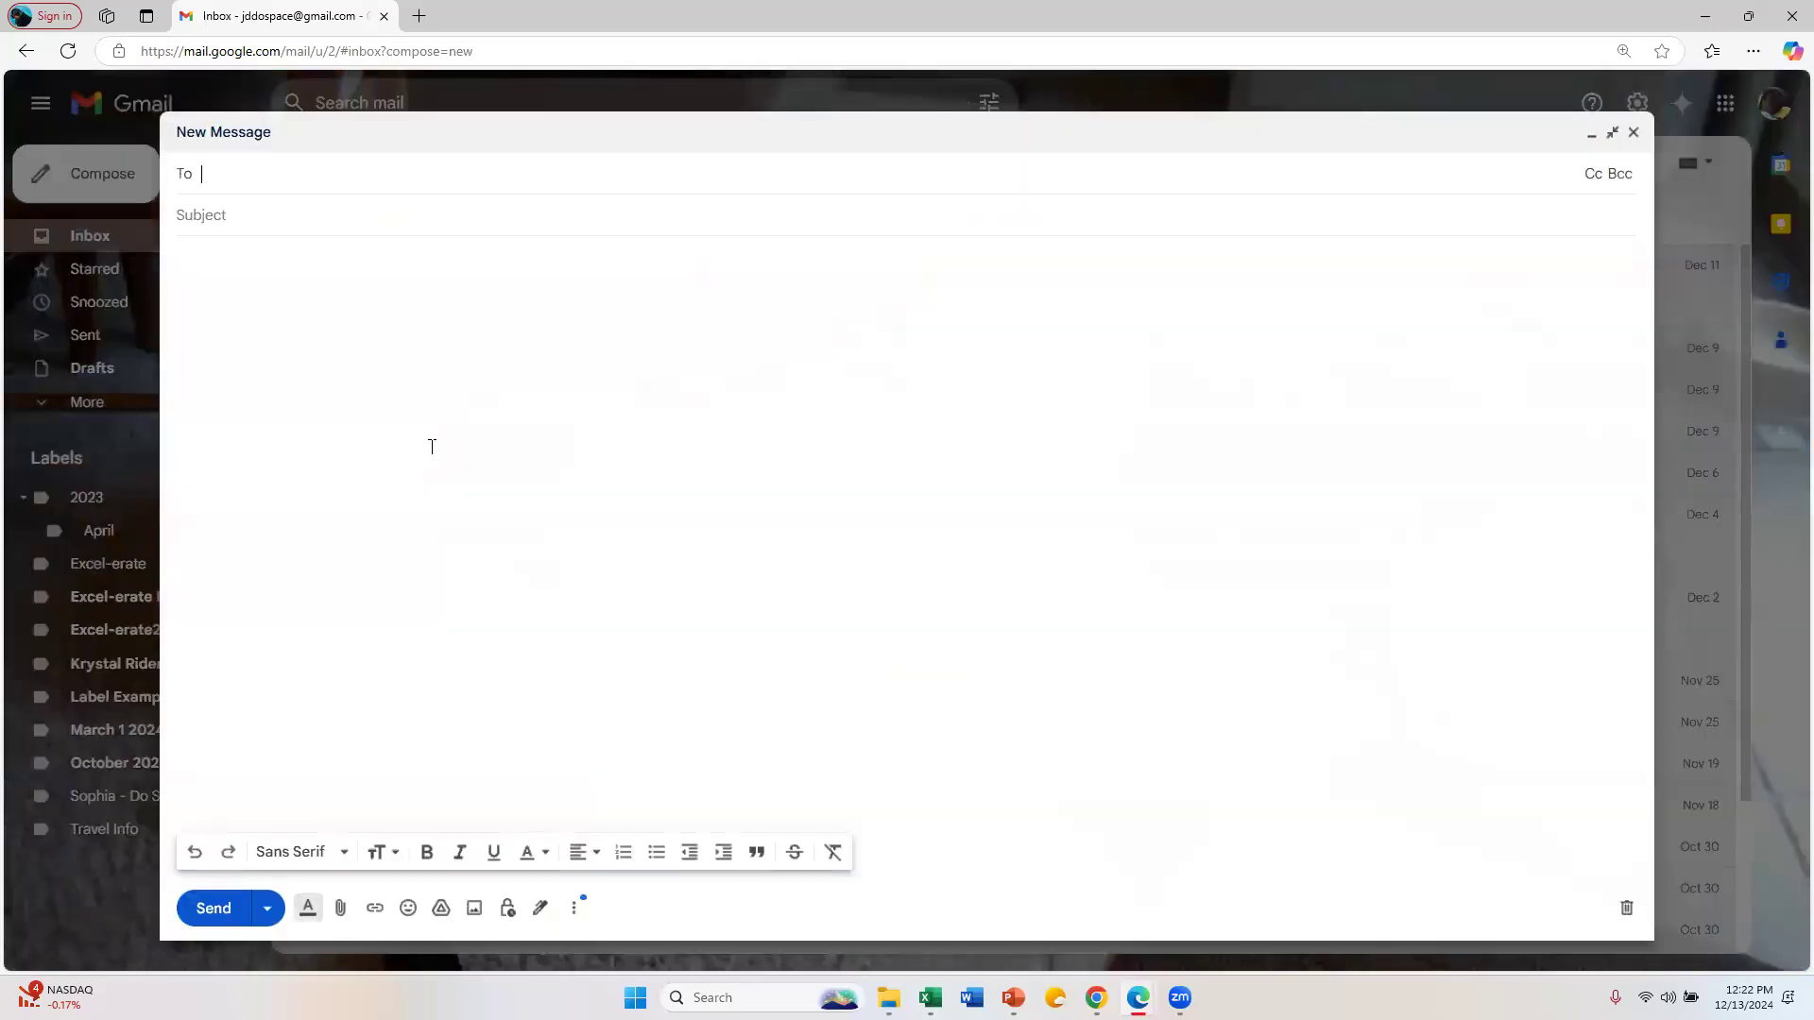
left_click(508, 465)
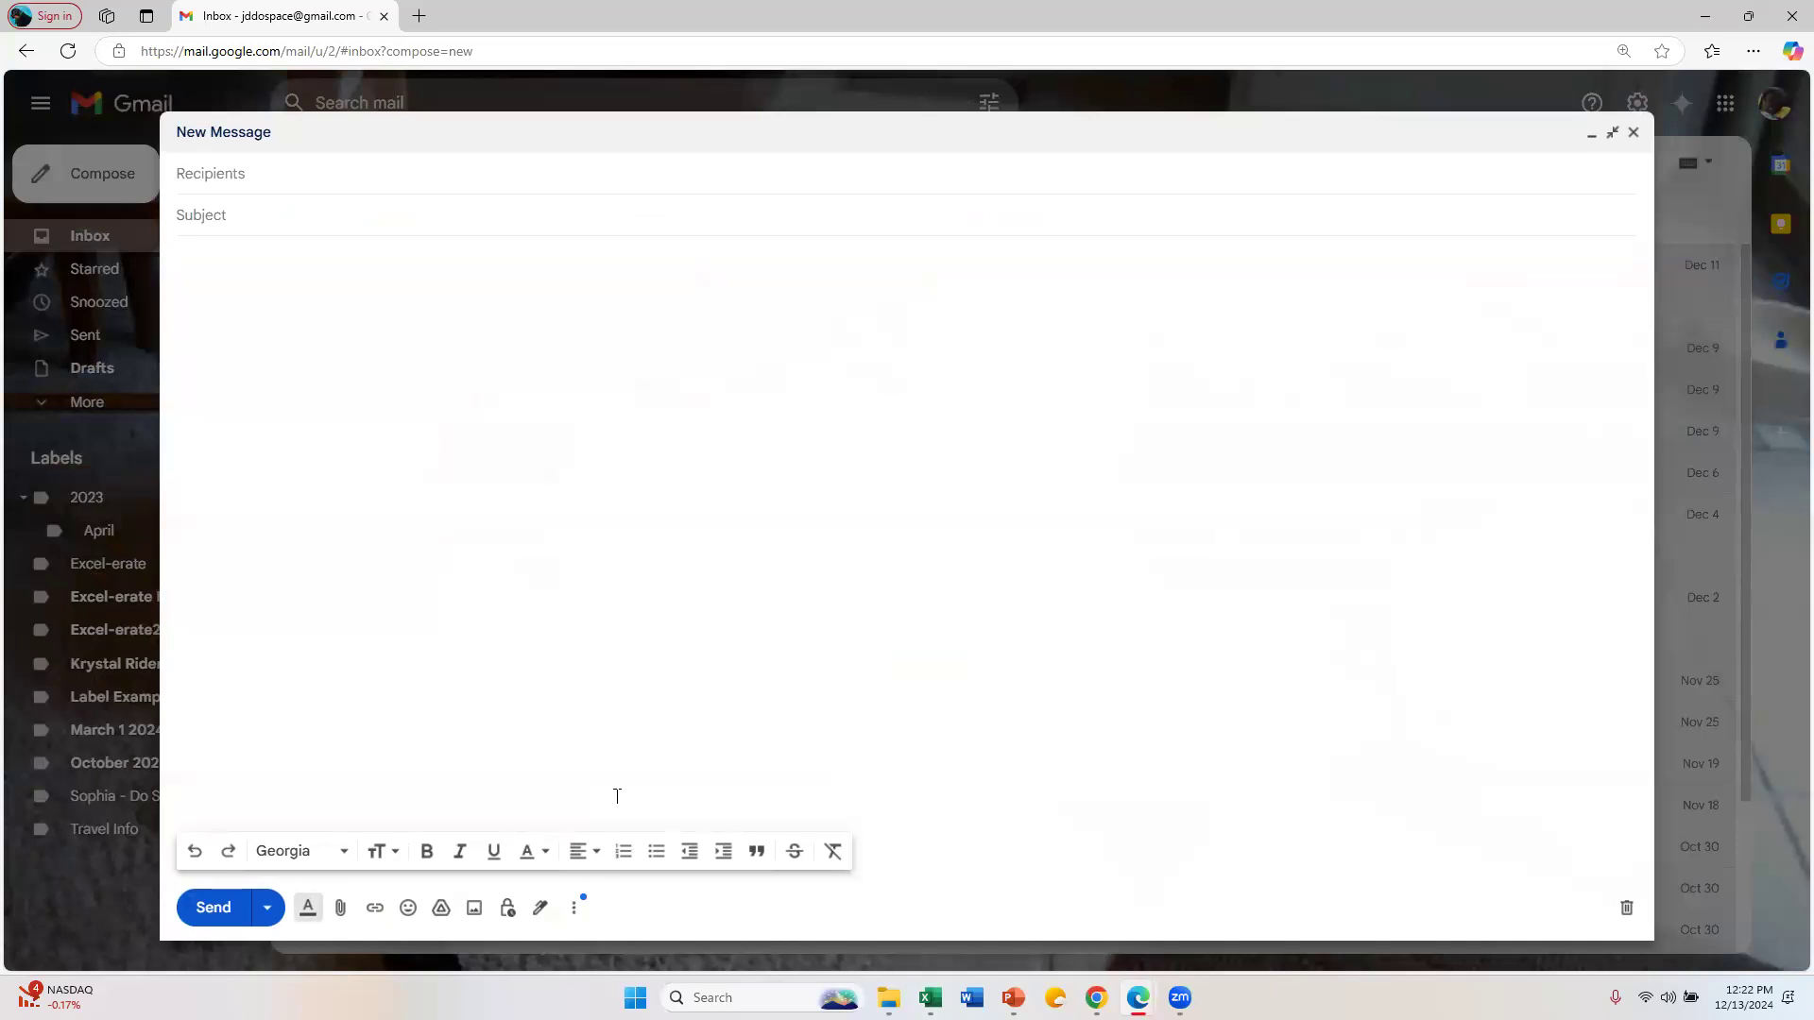
left_click(573, 907)
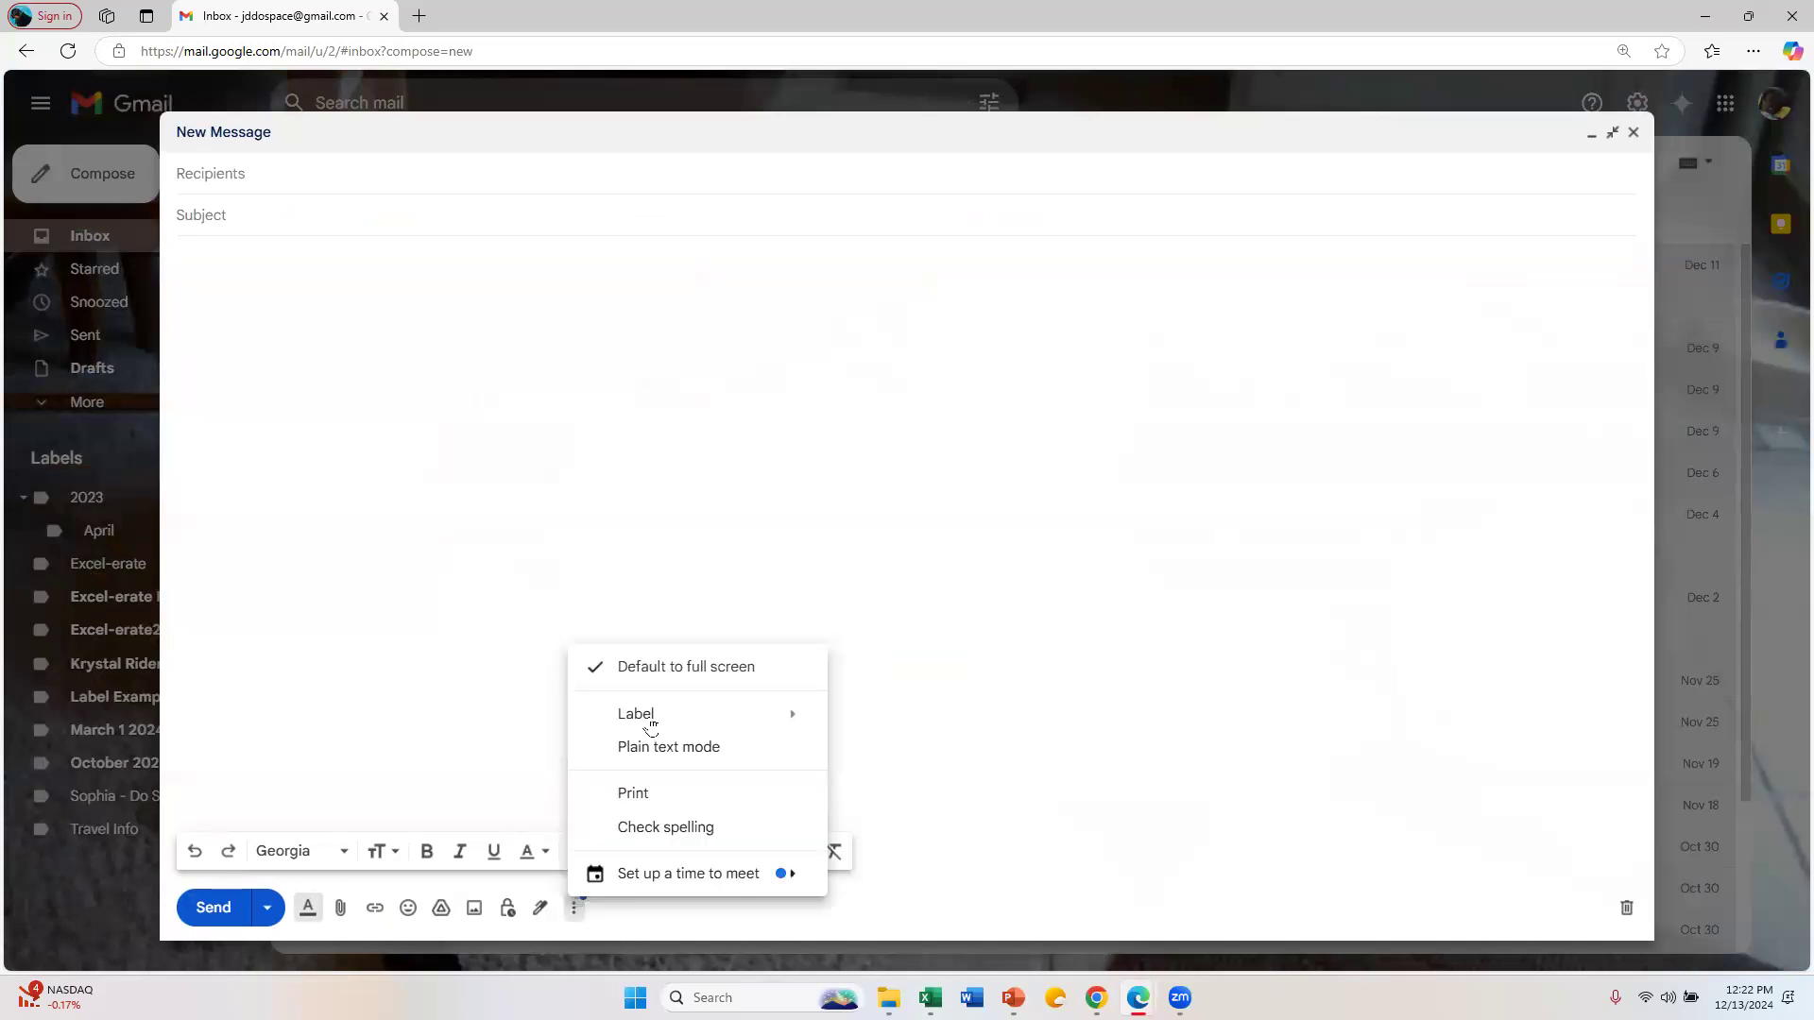
left_click(537, 910)
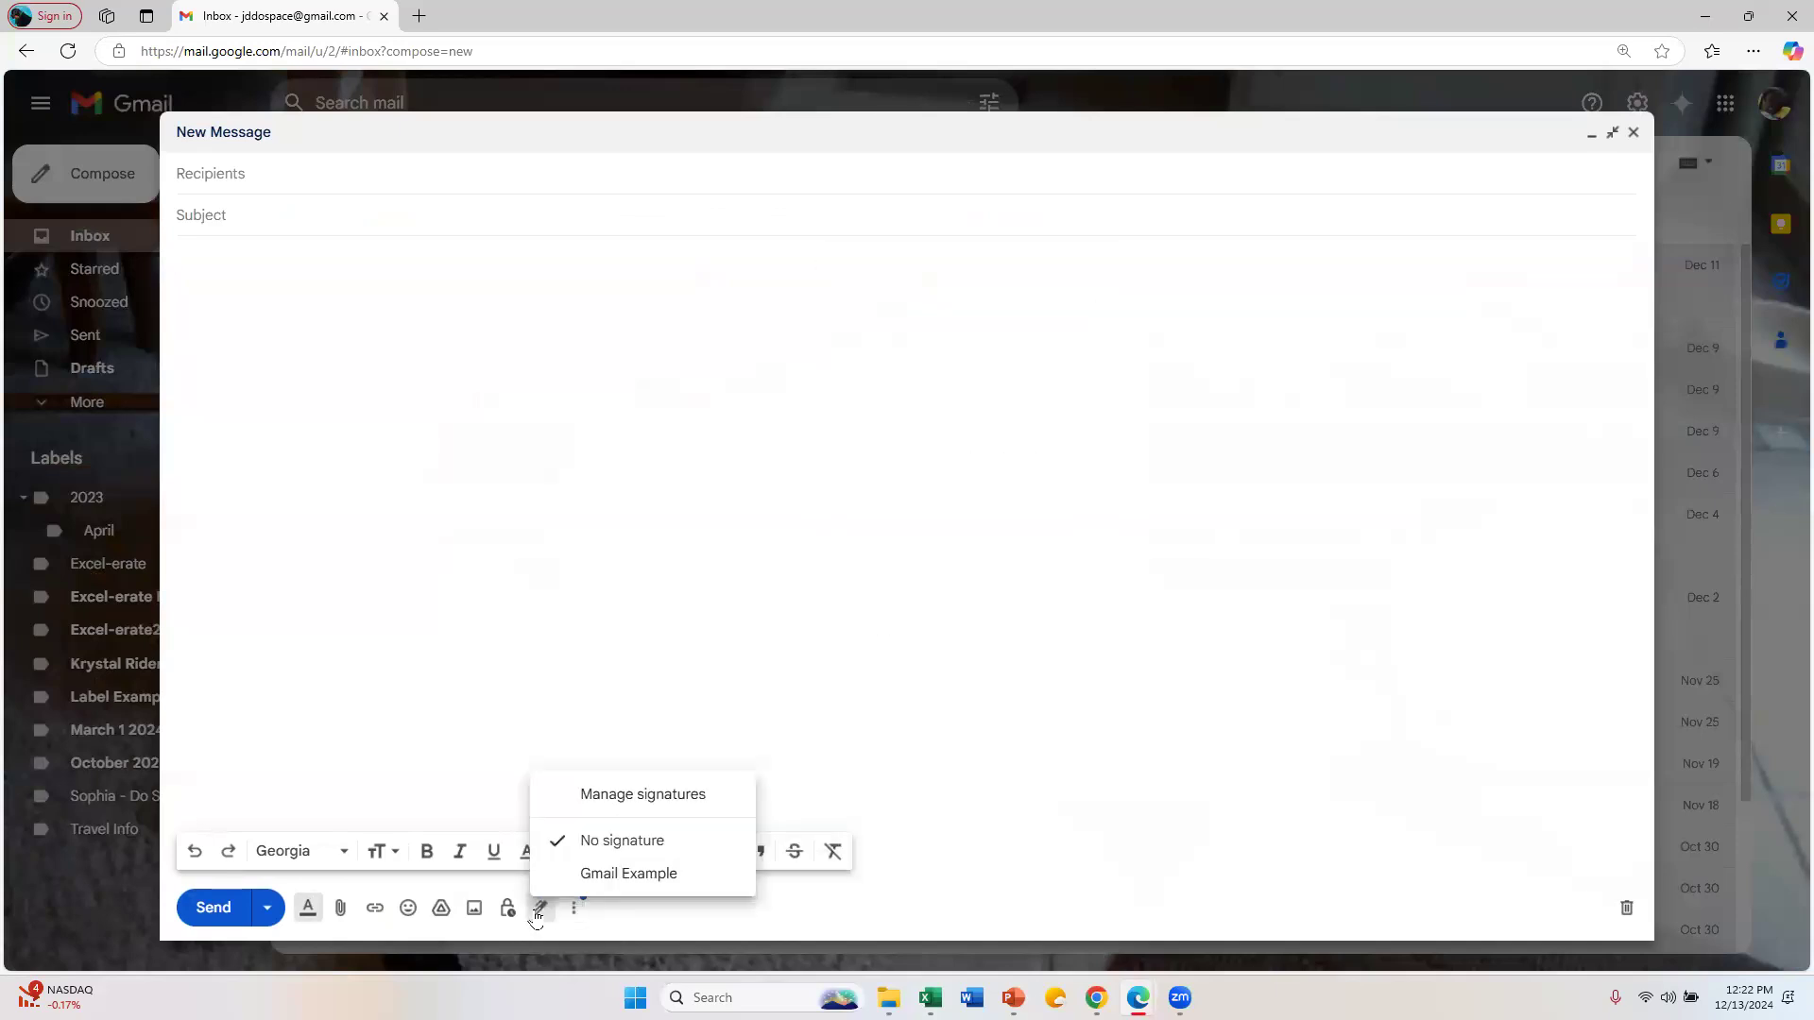
left_click(605, 876)
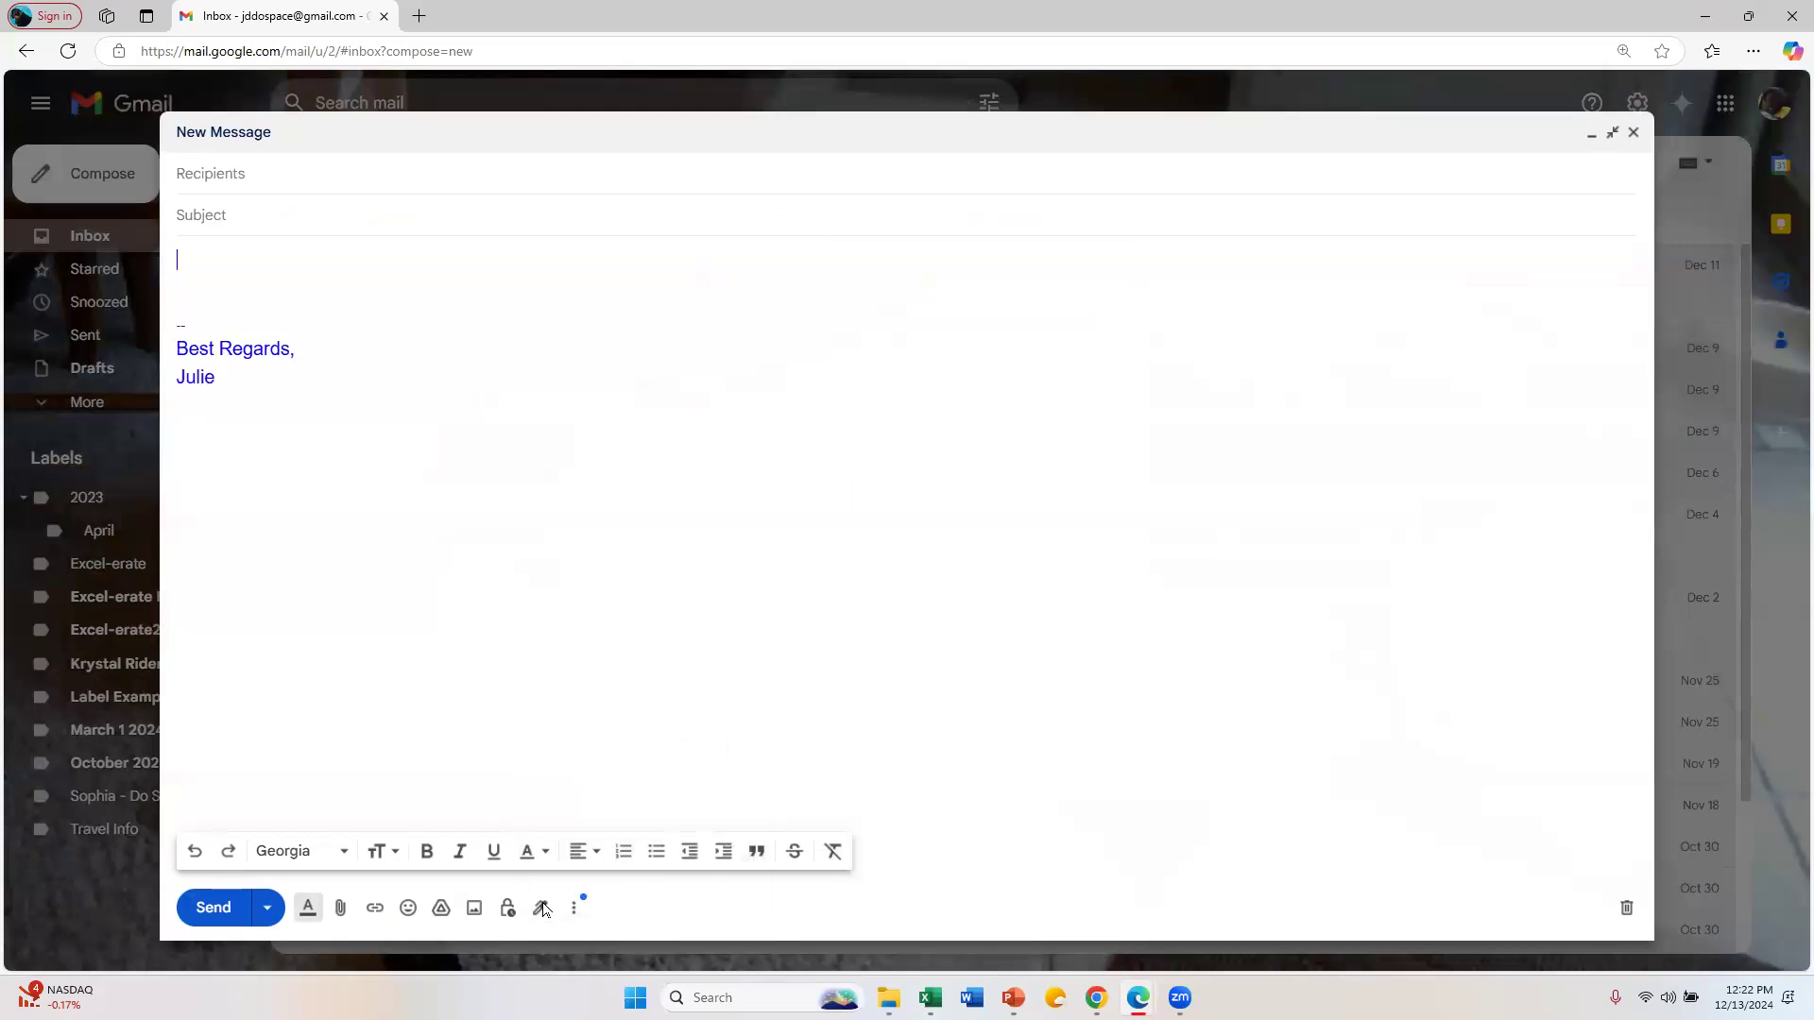
left_click(573, 909)
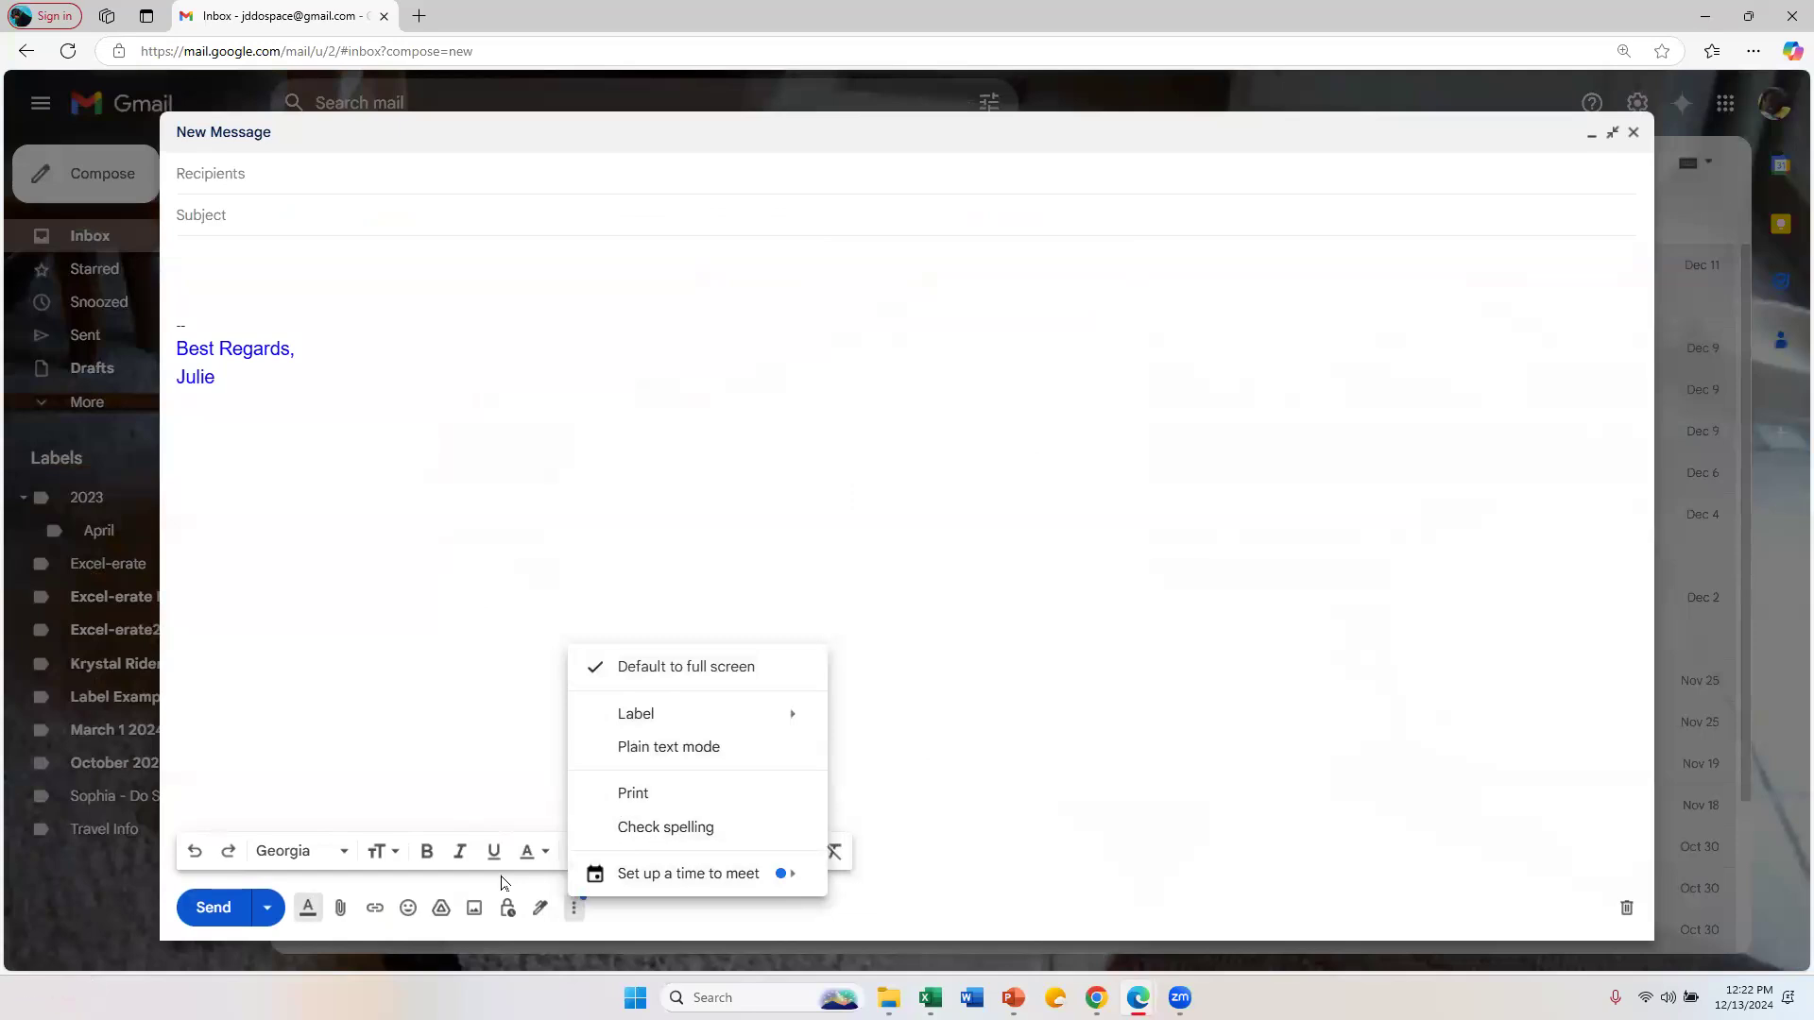
left_click(546, 911)
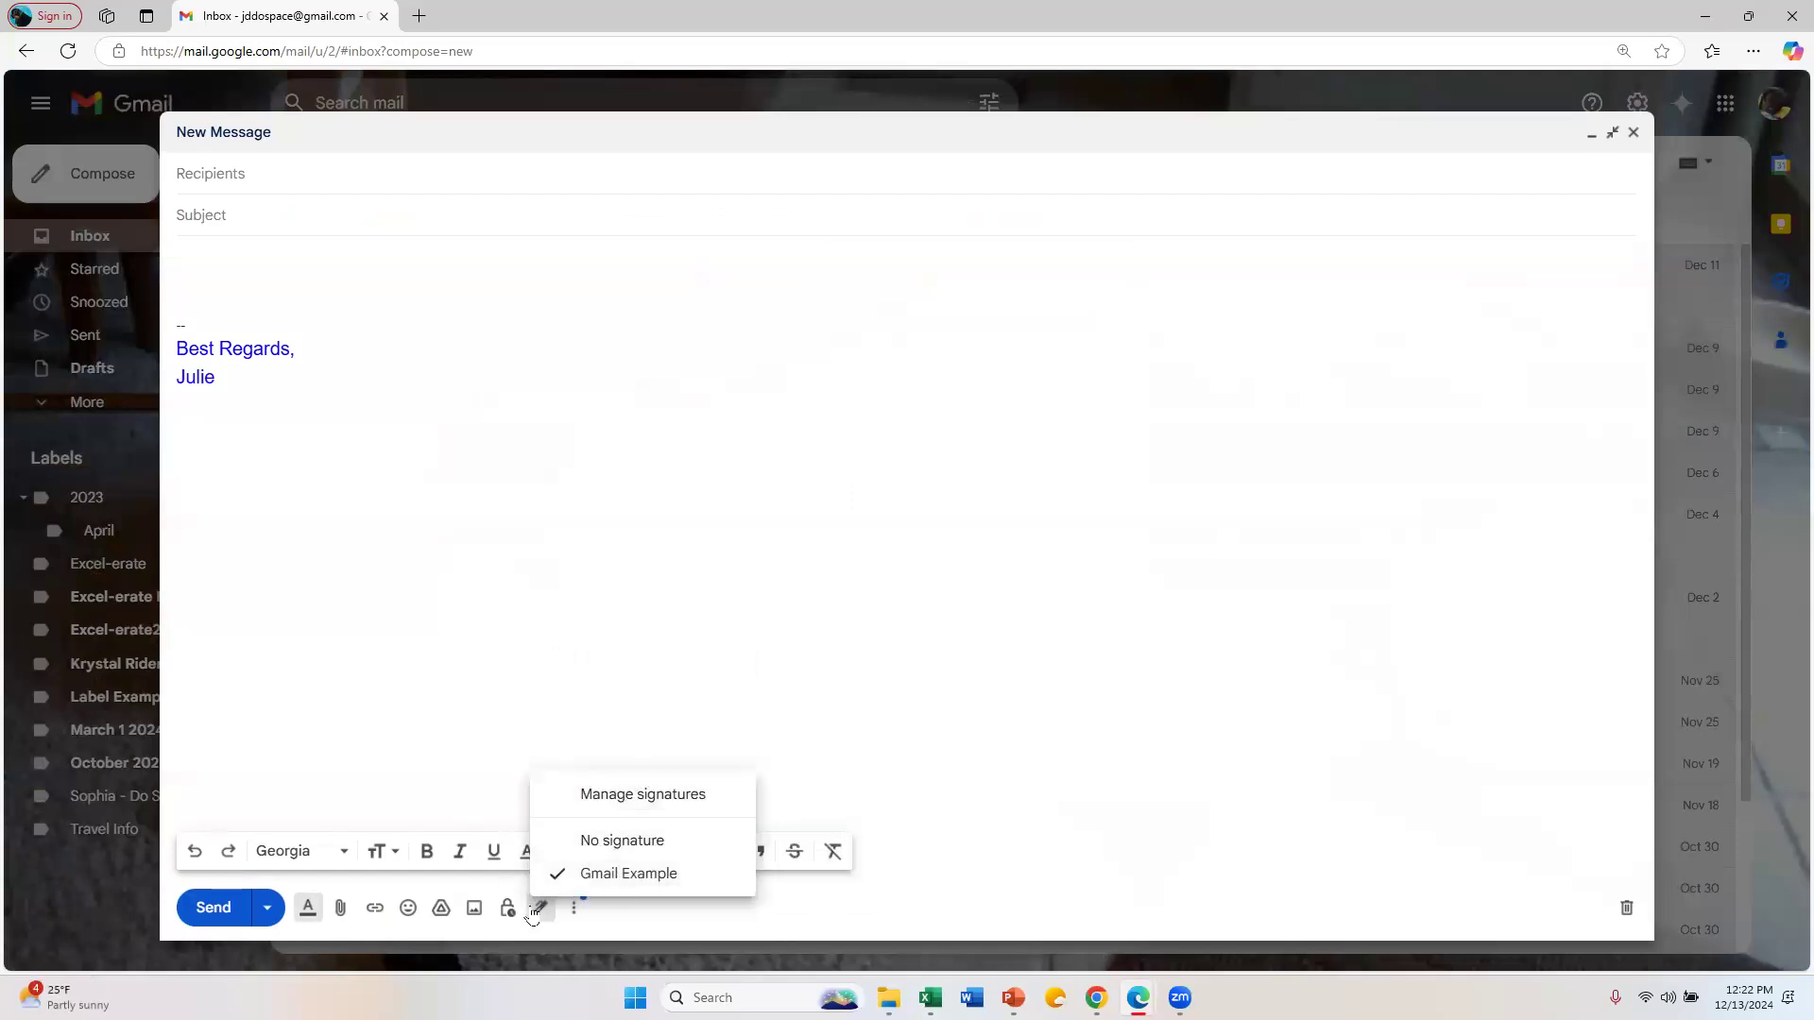
left_click(316, 397)
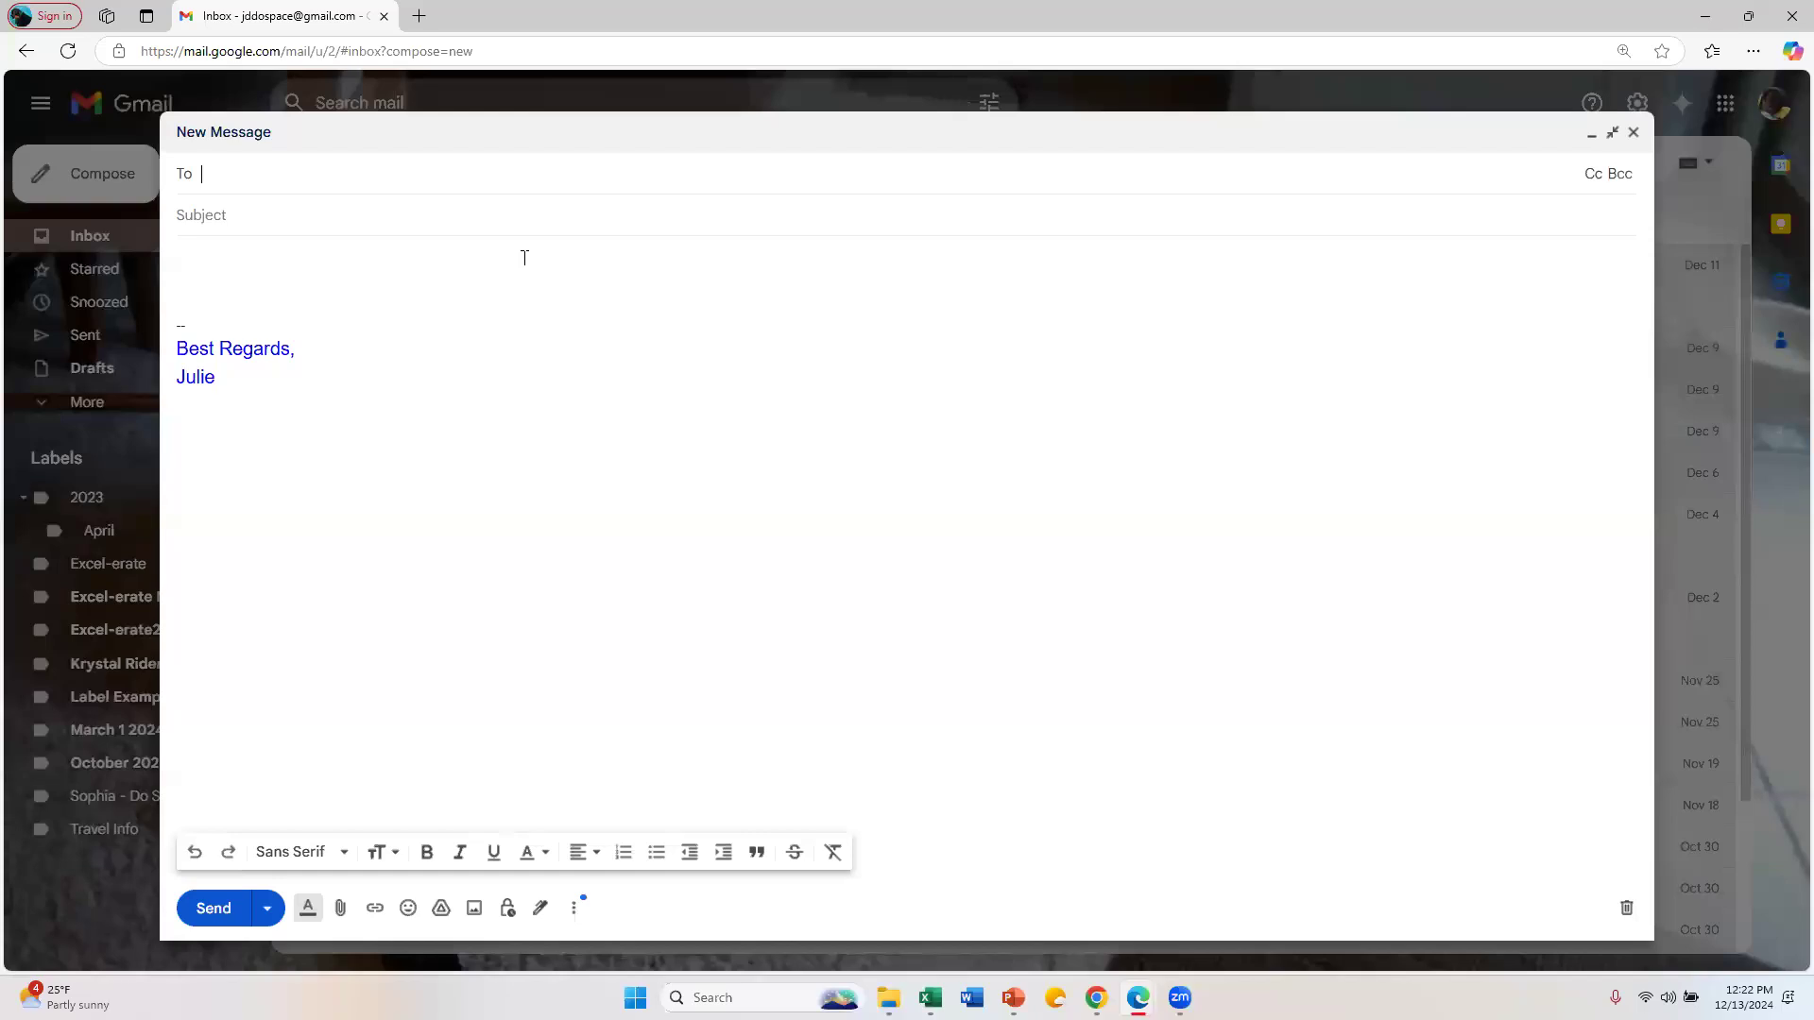
Step: Address the message to the suggested contact, set the subject to "Signature Example" and send it
type("psp")
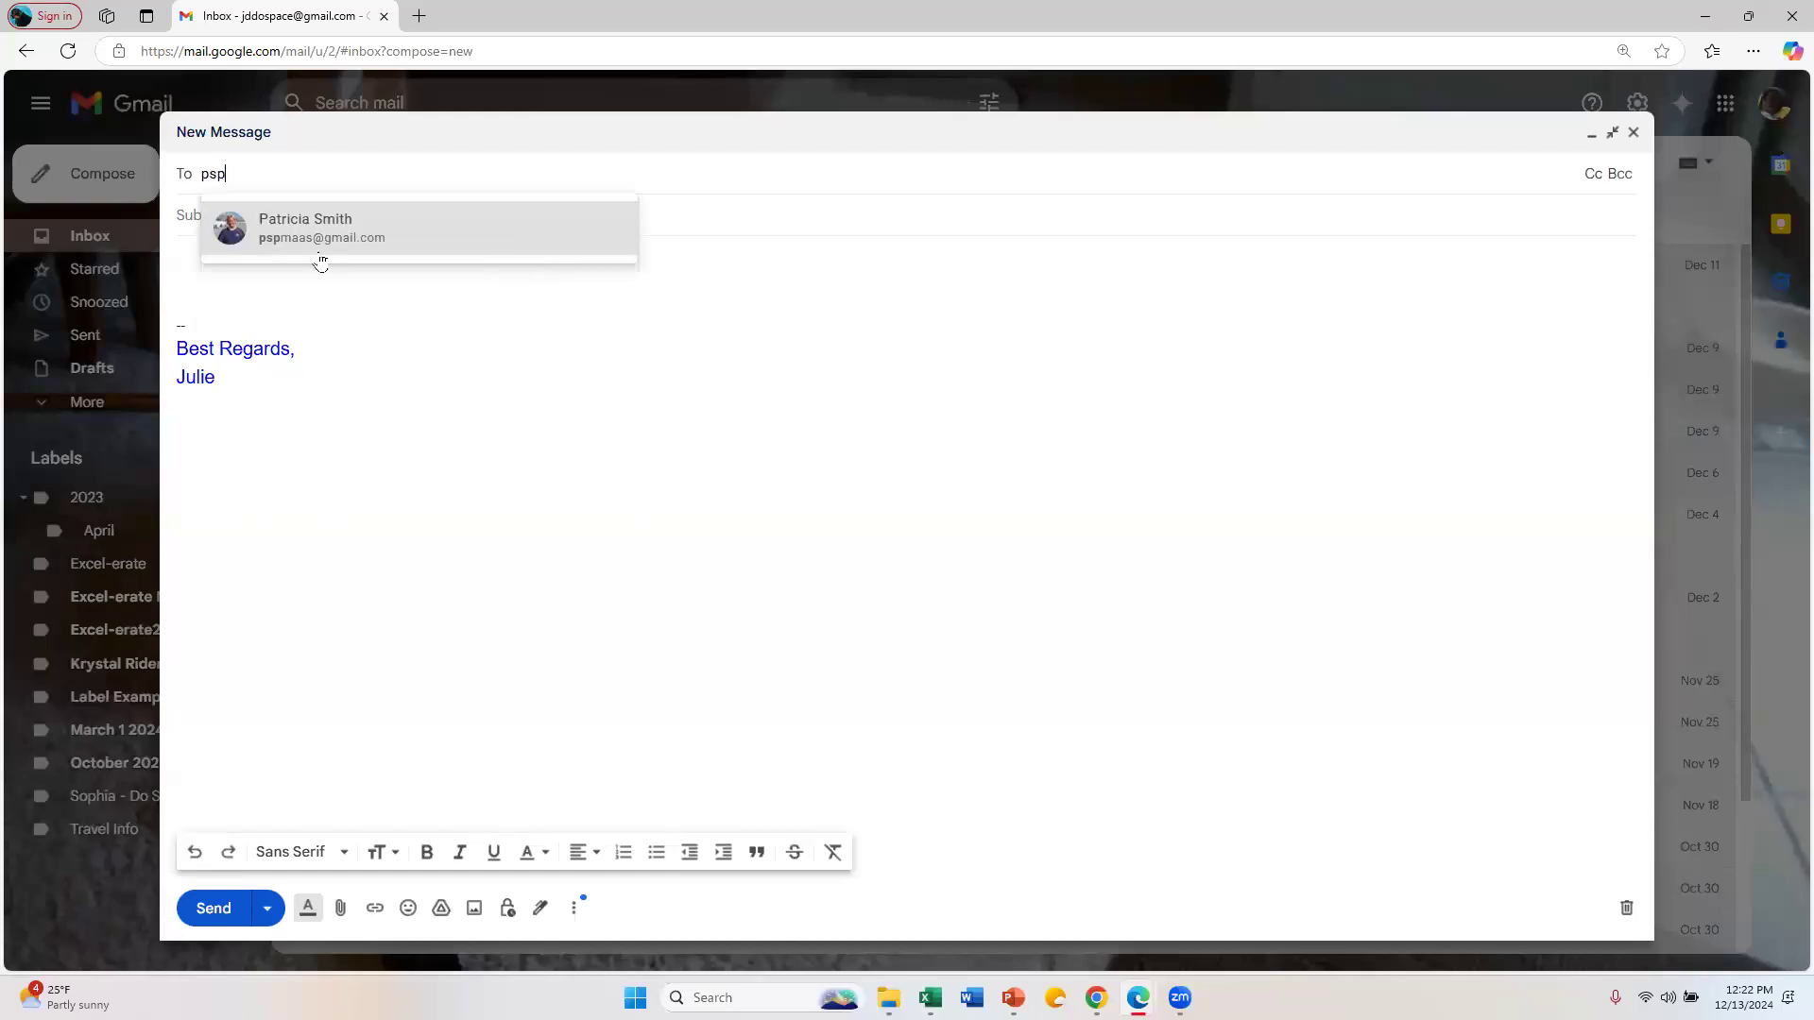
left_click(319, 227)
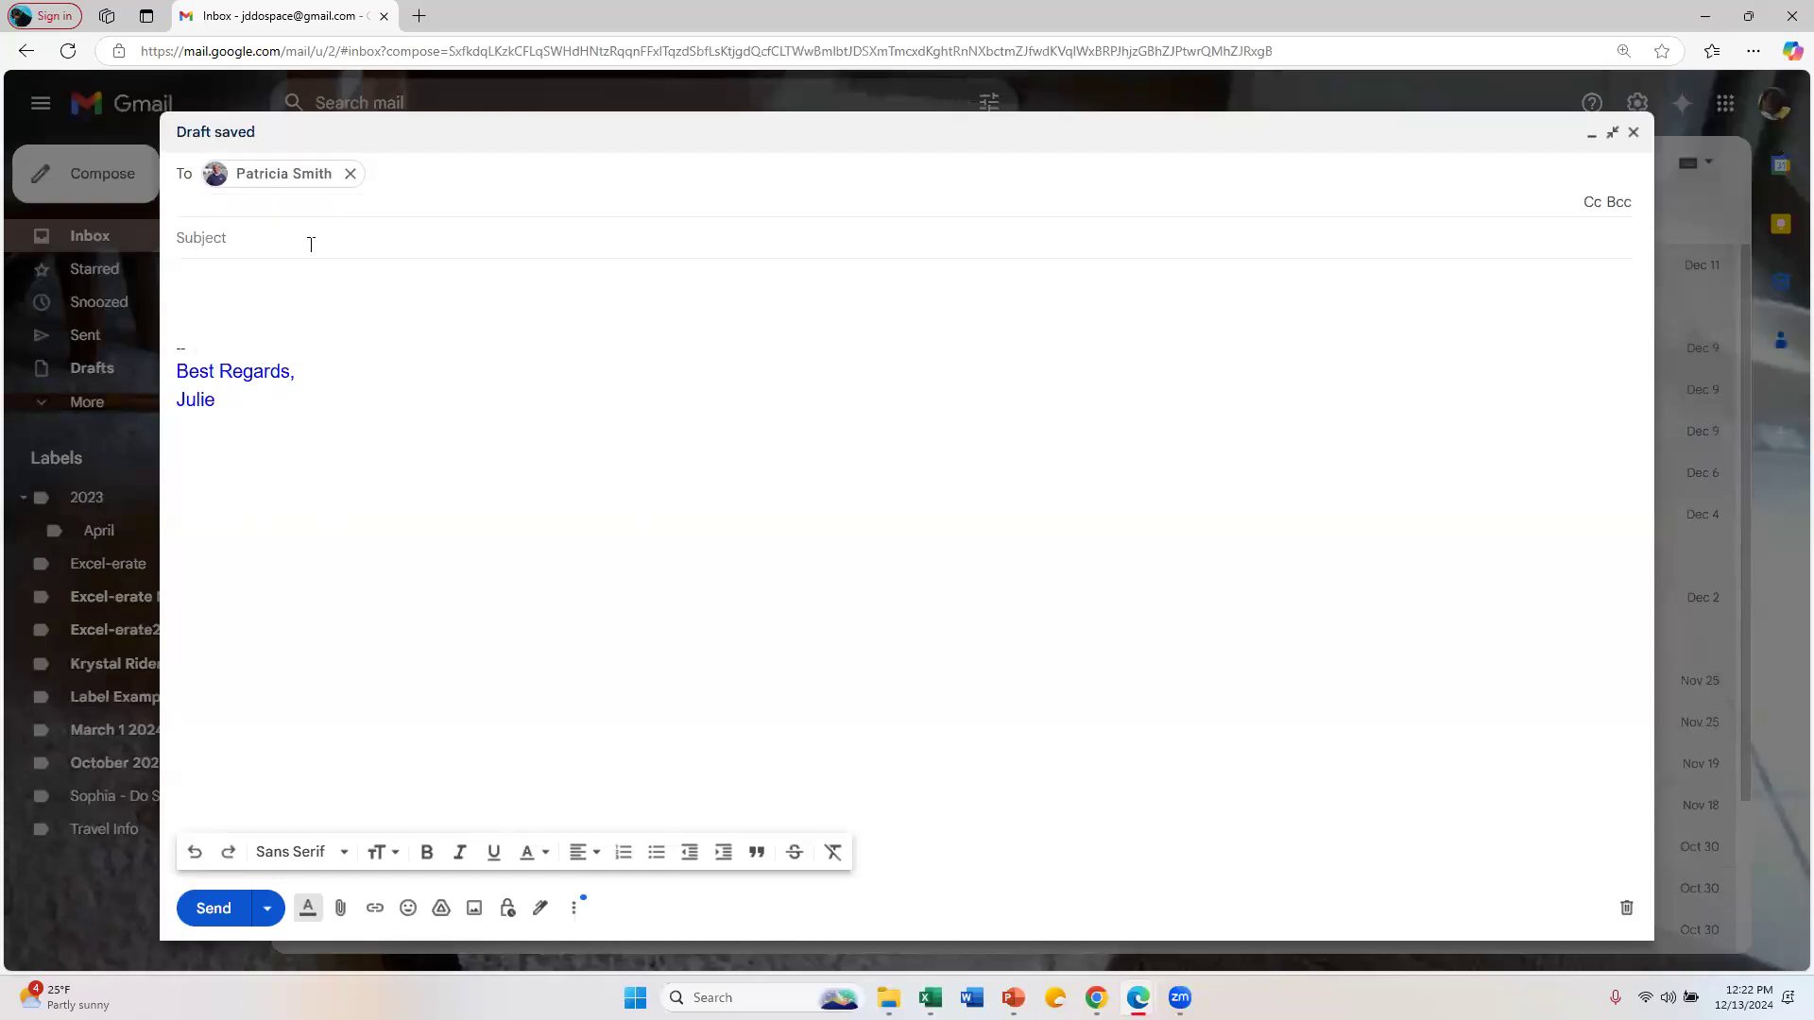
left_click(311, 245)
type("Si")
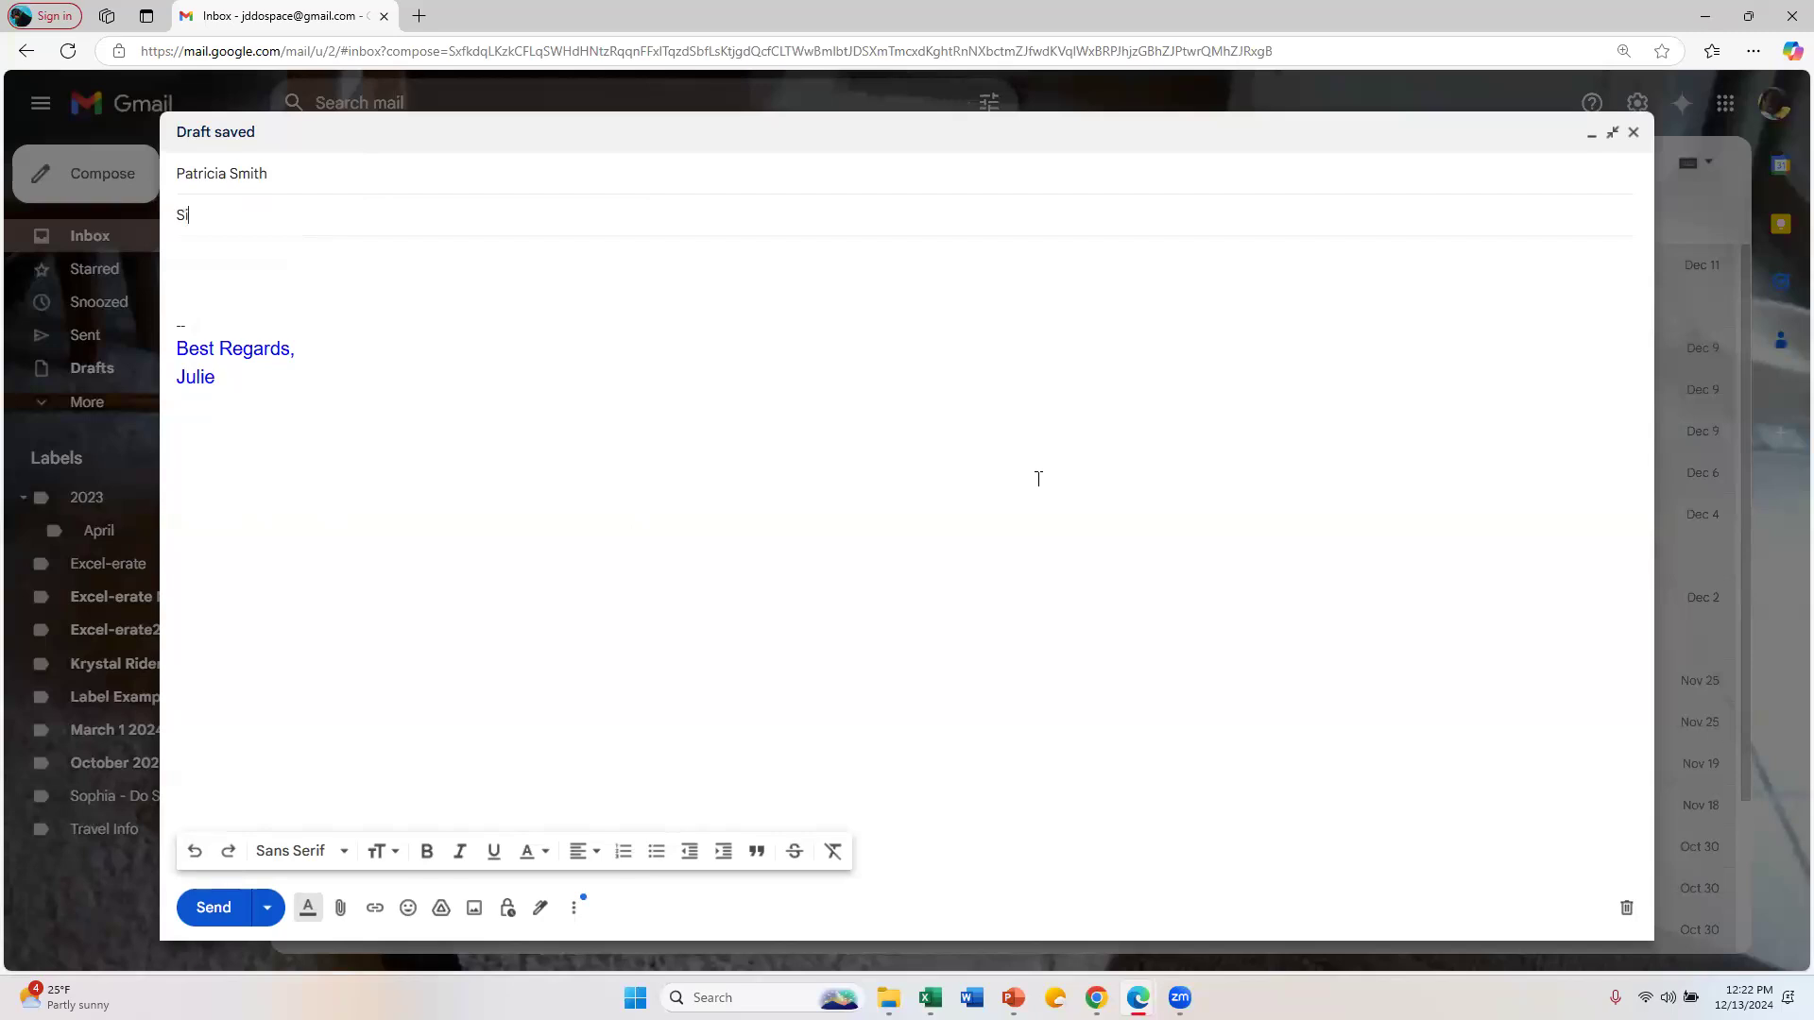
type("gnature Example")
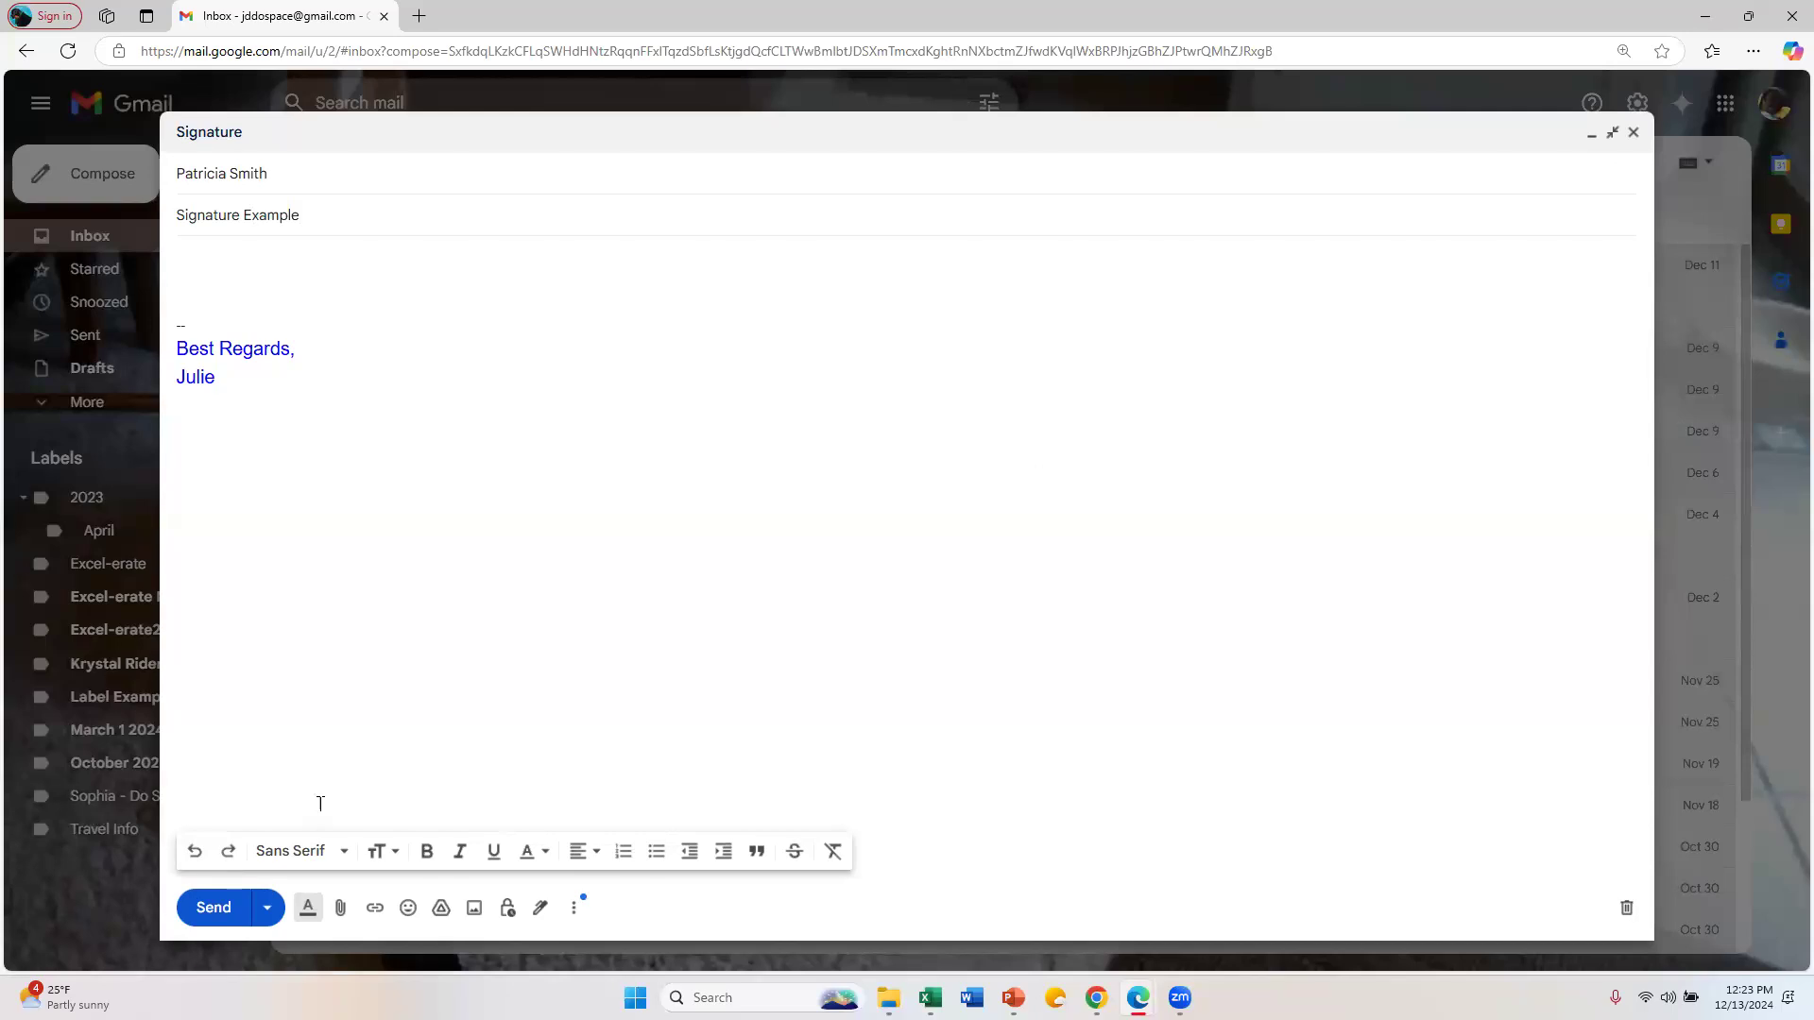
left_click(189, 907)
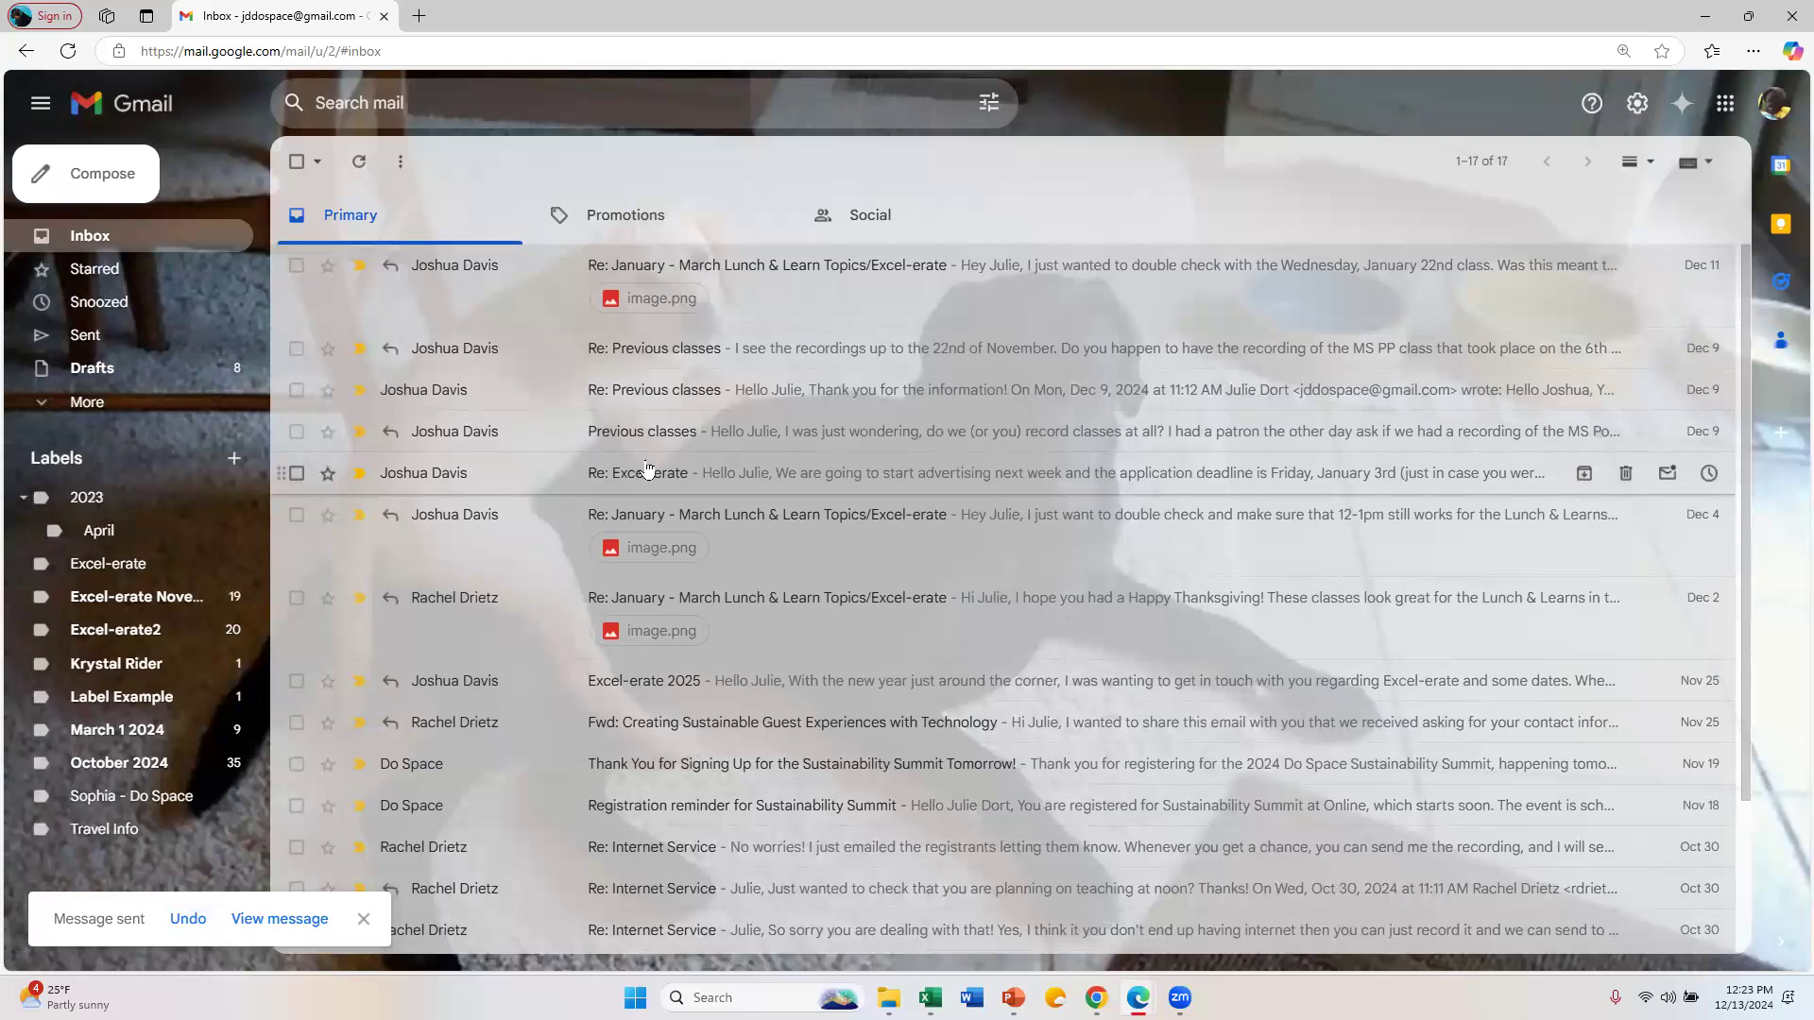
Step: Look through the Inbox, Starred and Snoozed mail folders
scroll(647, 470, "down", 3)
scroll(647, 470, "up", 3)
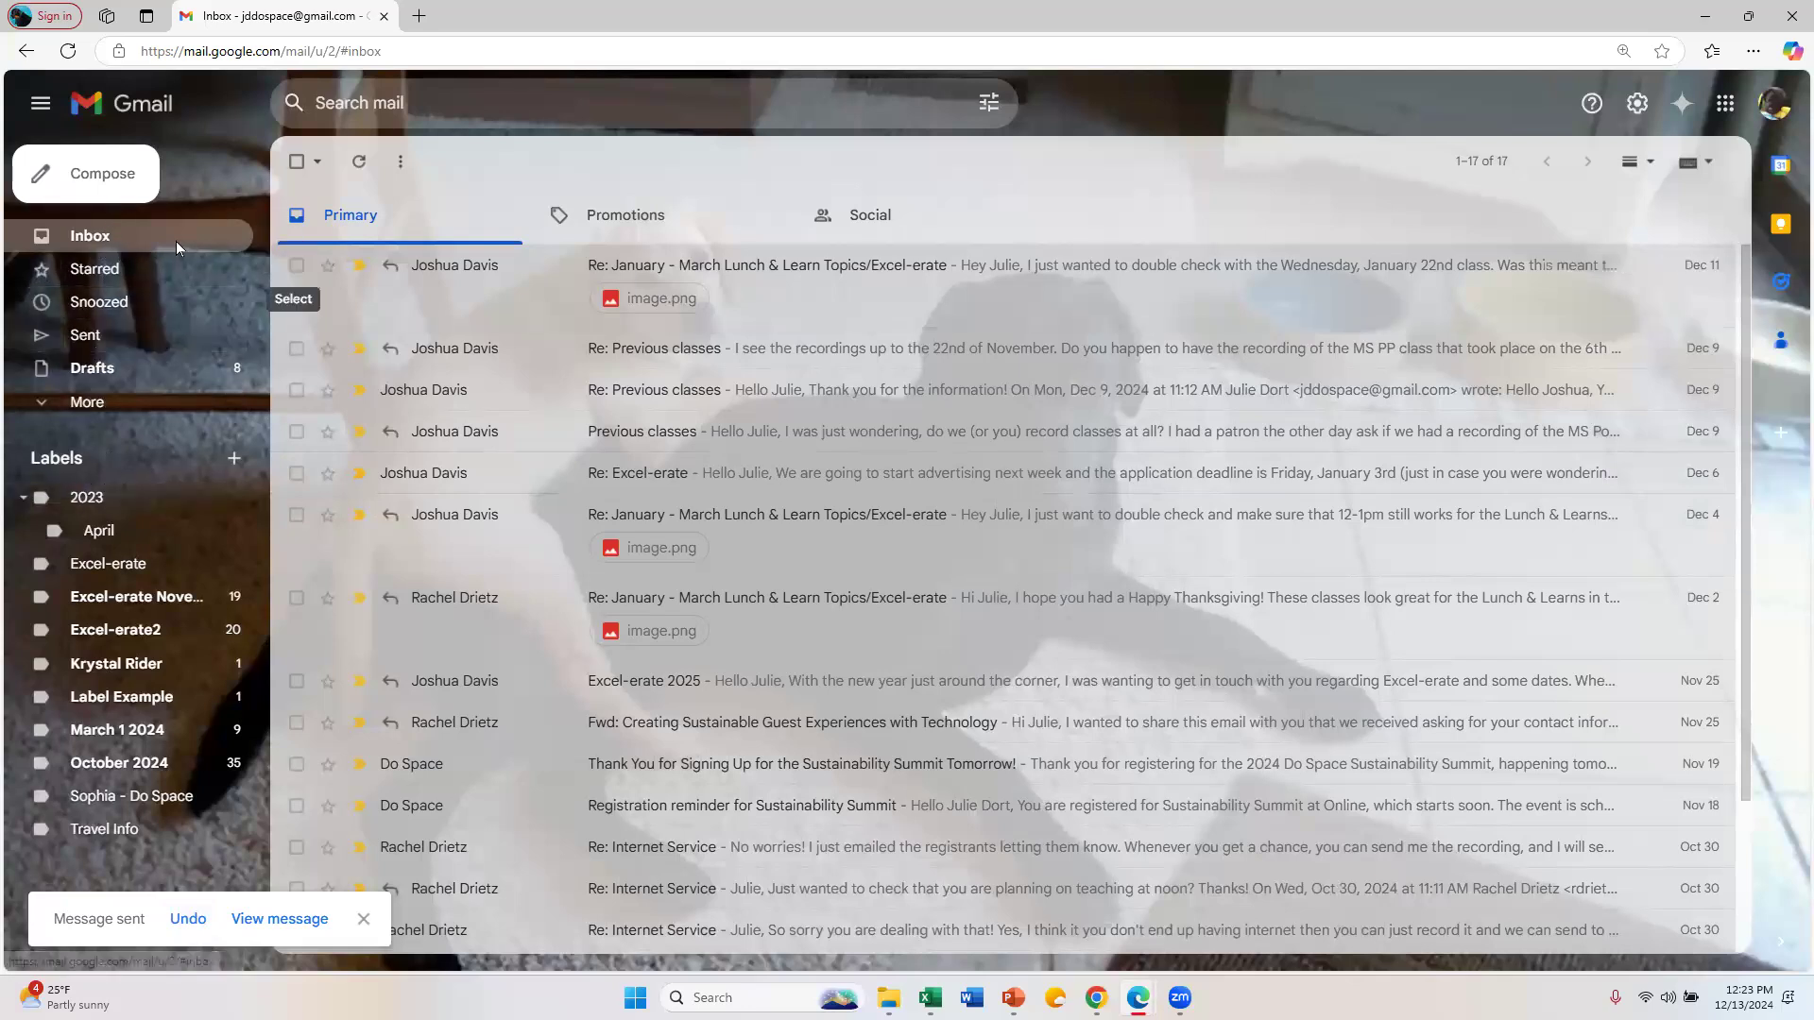
left_click(98, 274)
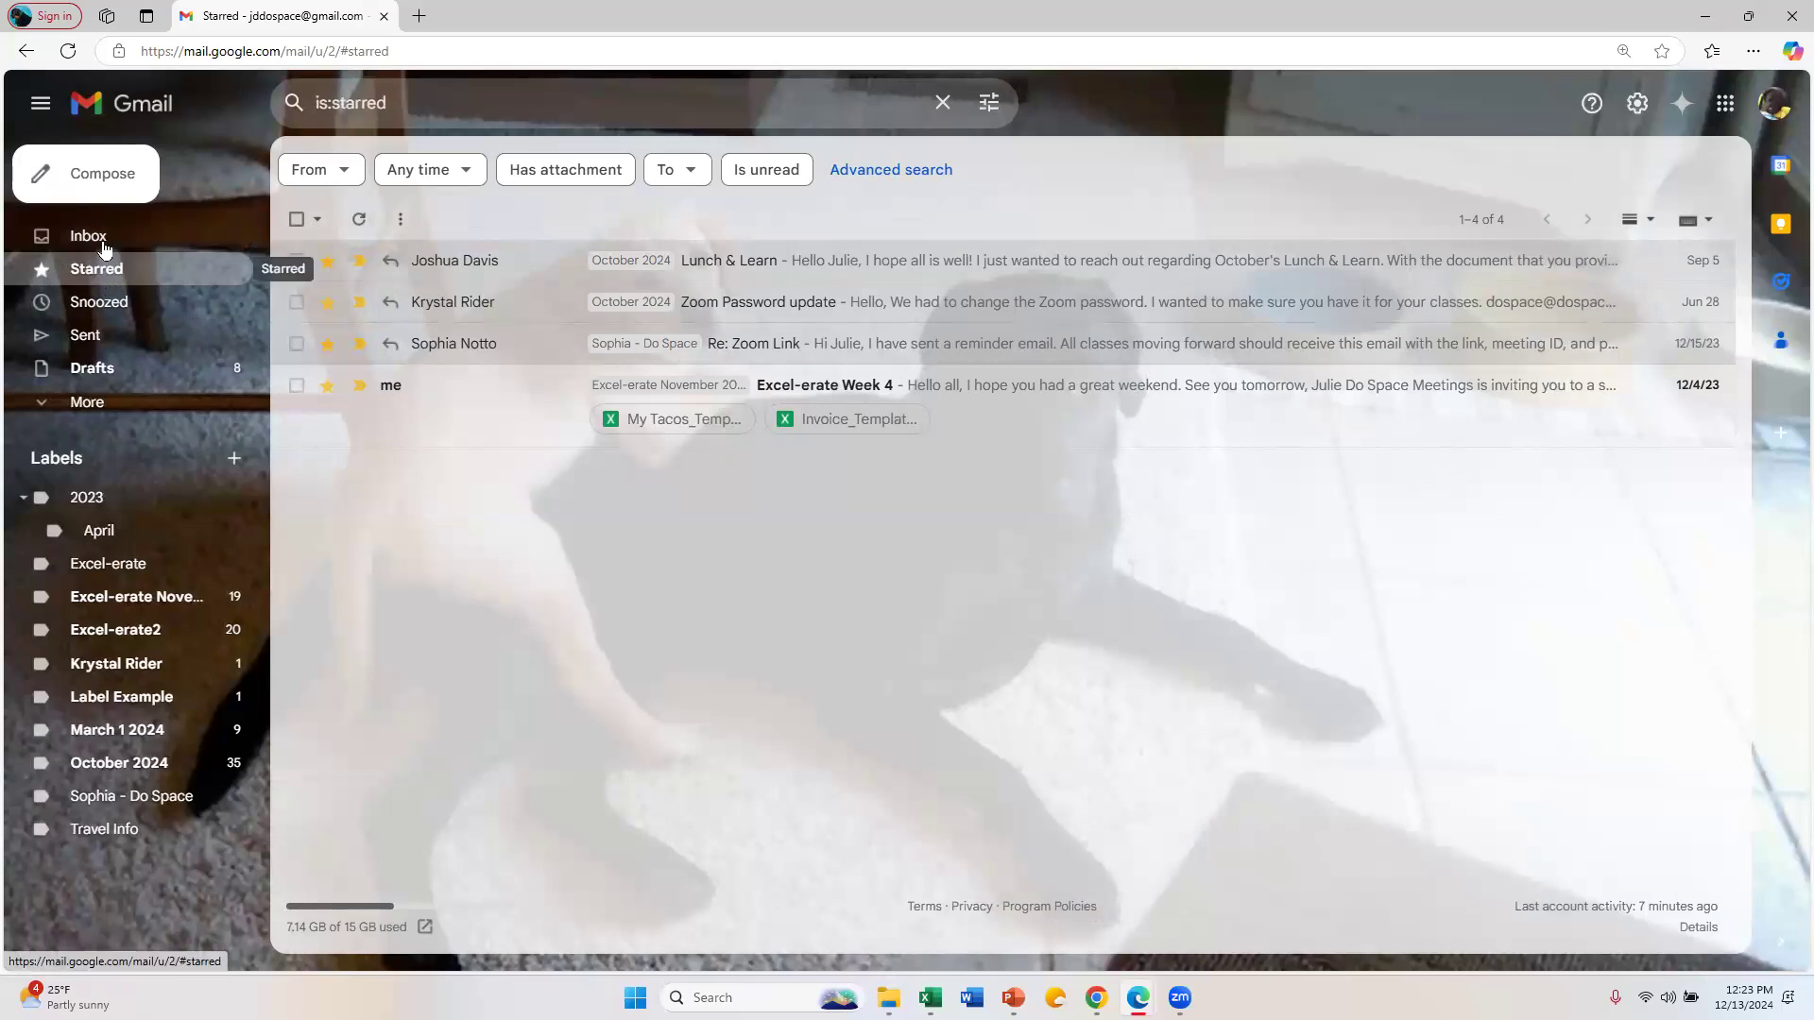
left_click(95, 236)
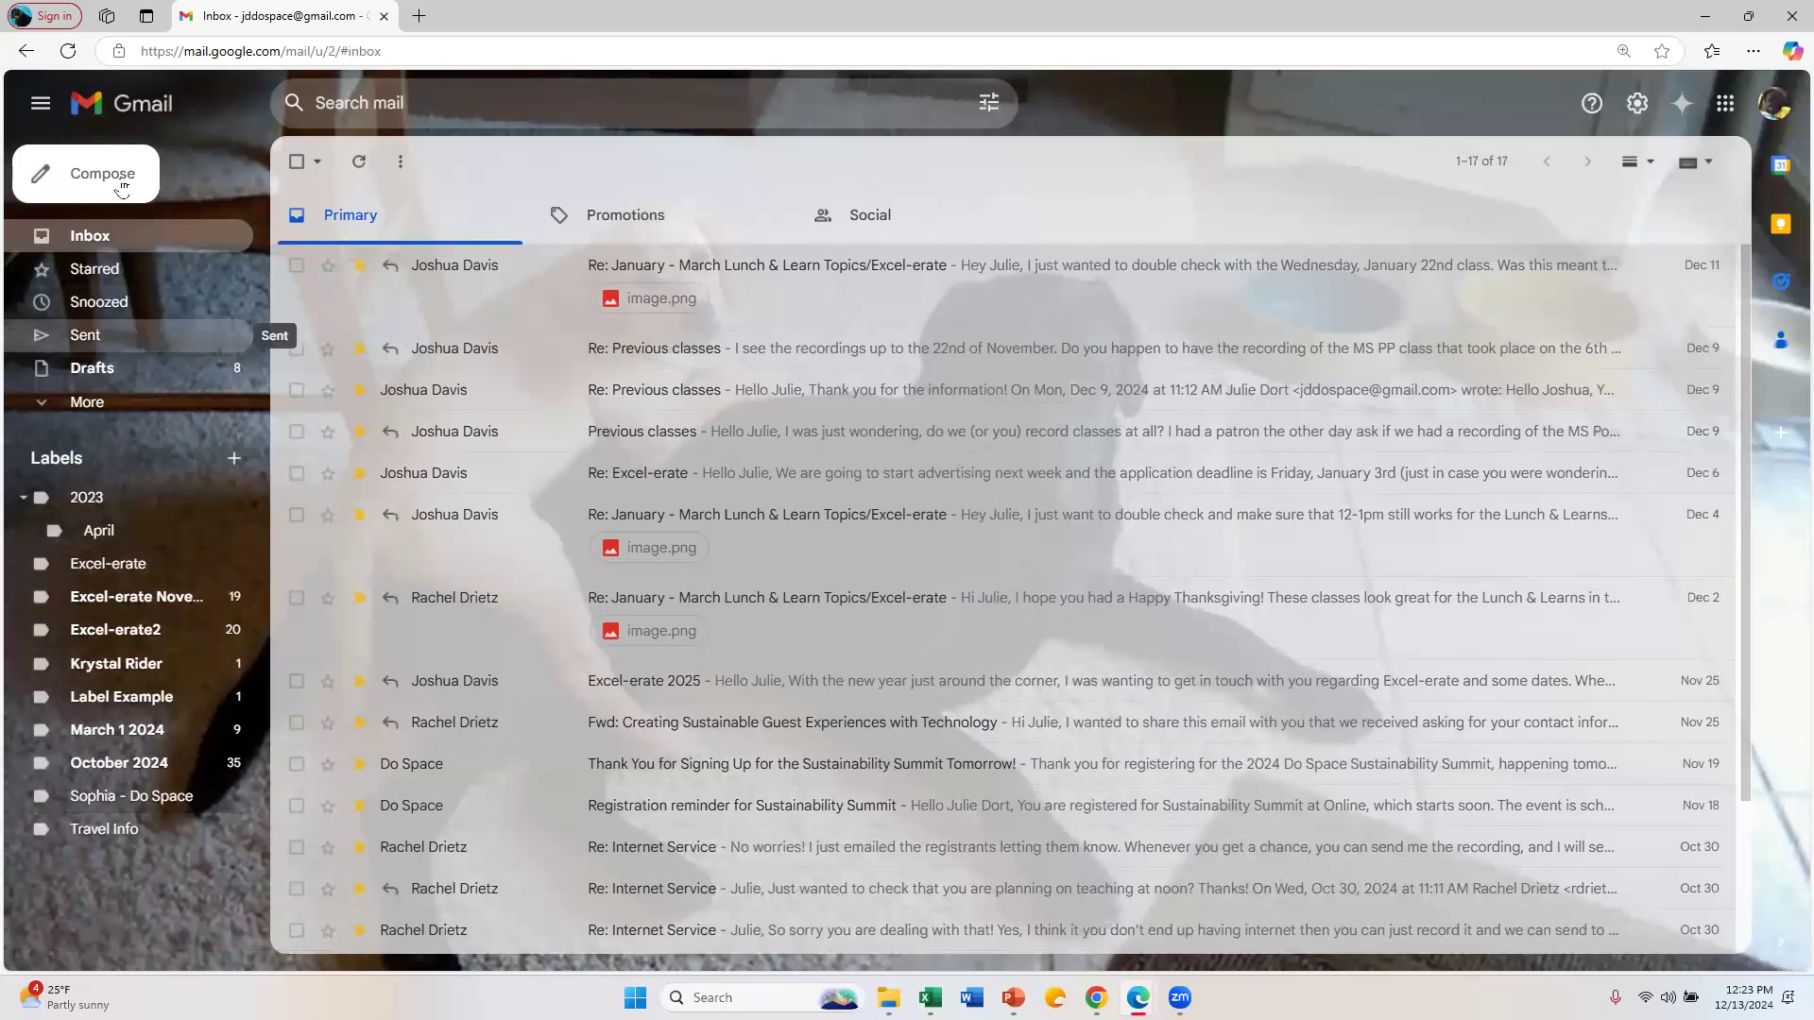
left_click(97, 304)
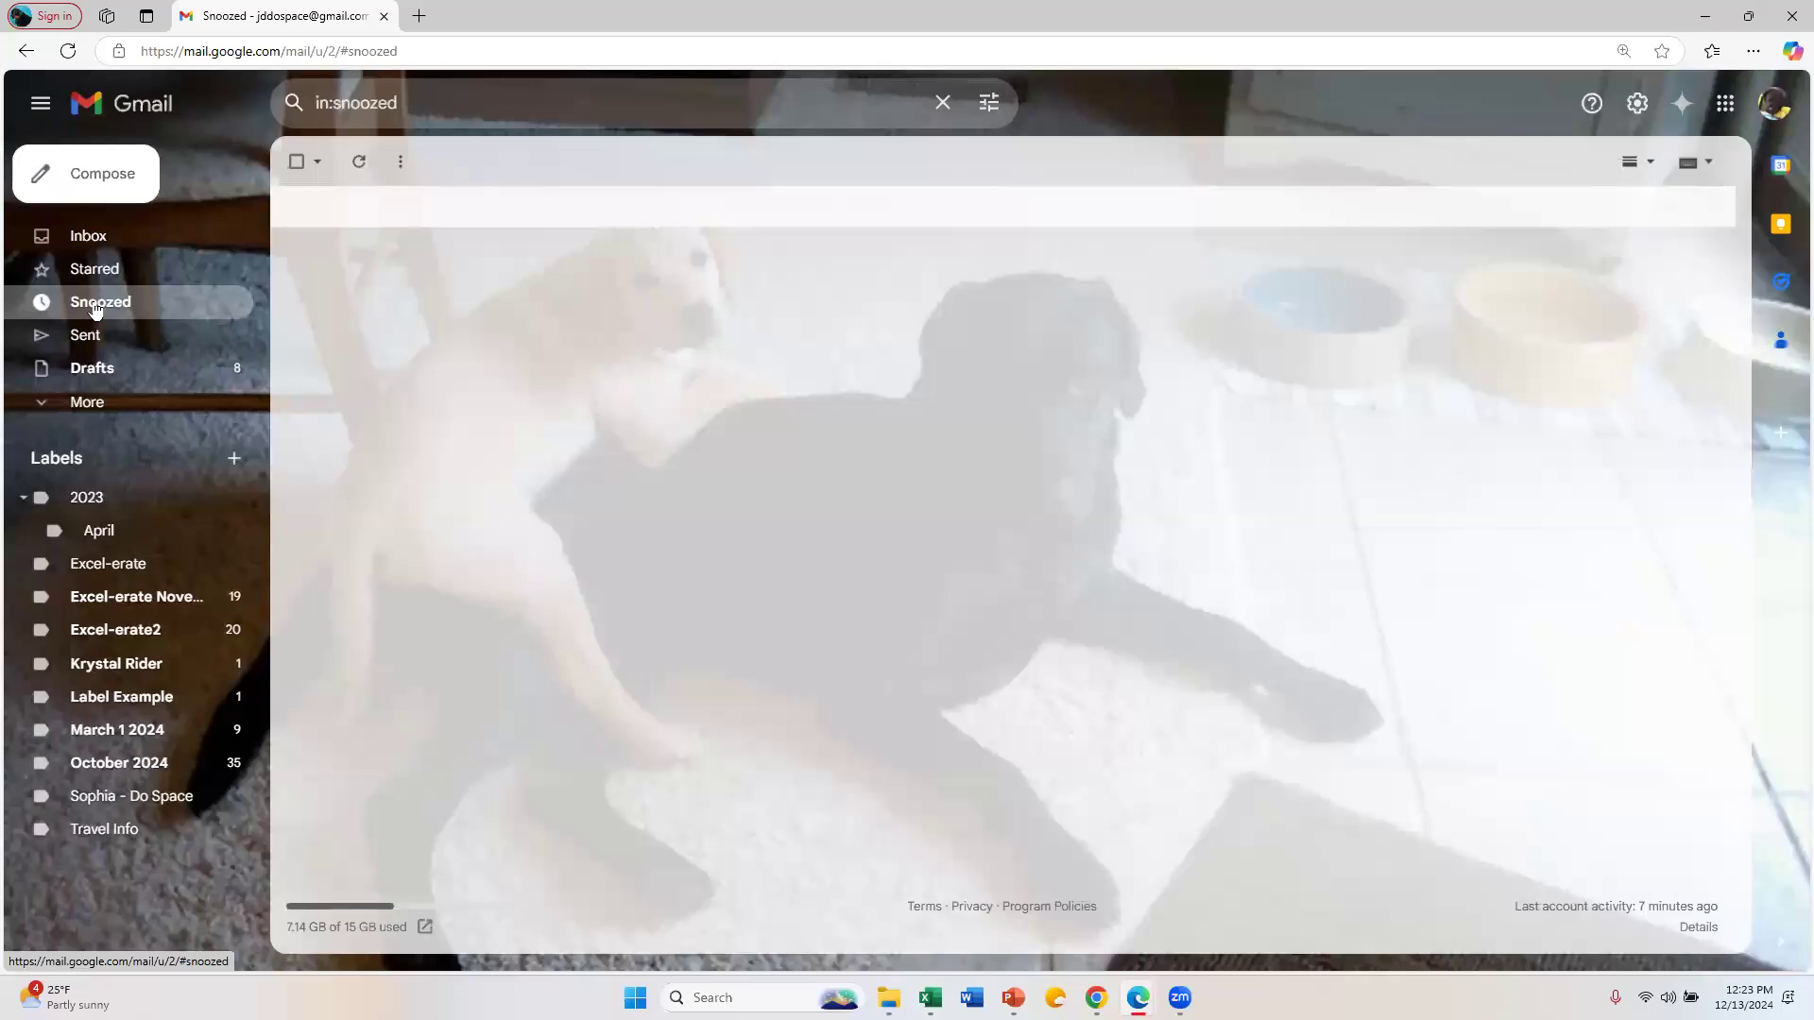
Step: Start a new message and try to schedule its sending without a recipient
left_click(104, 189)
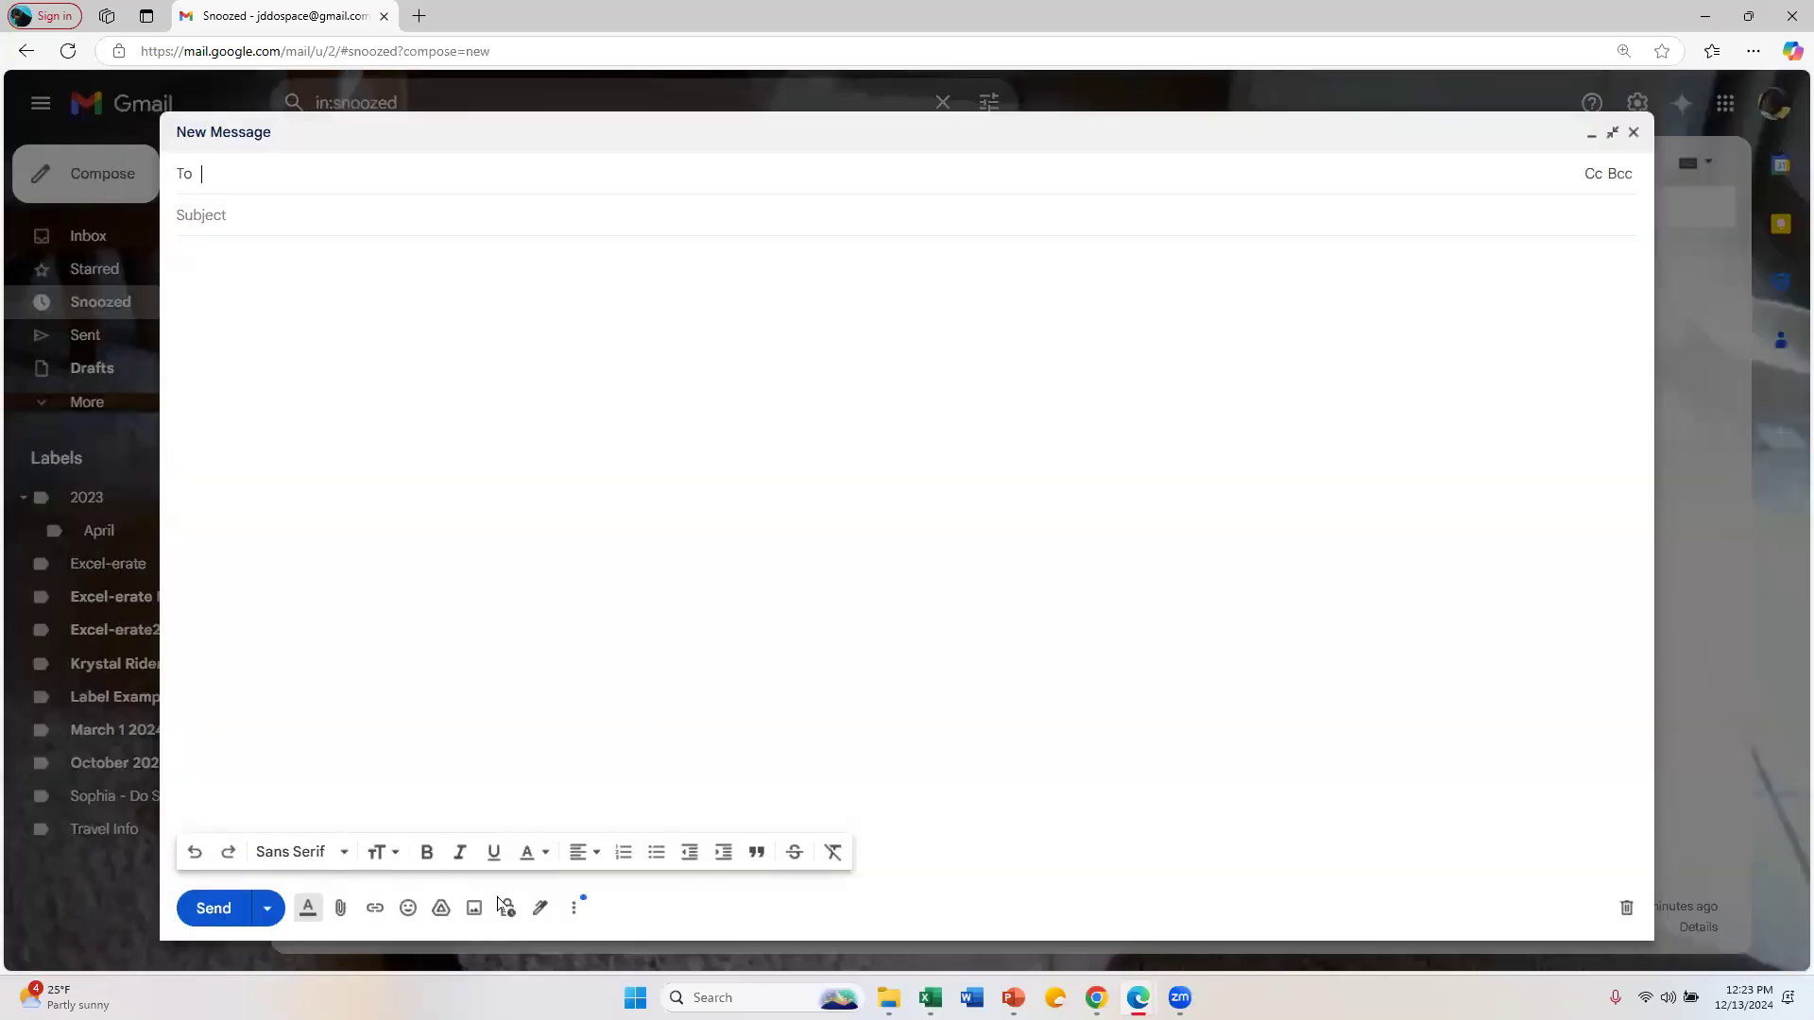
left_click(278, 902)
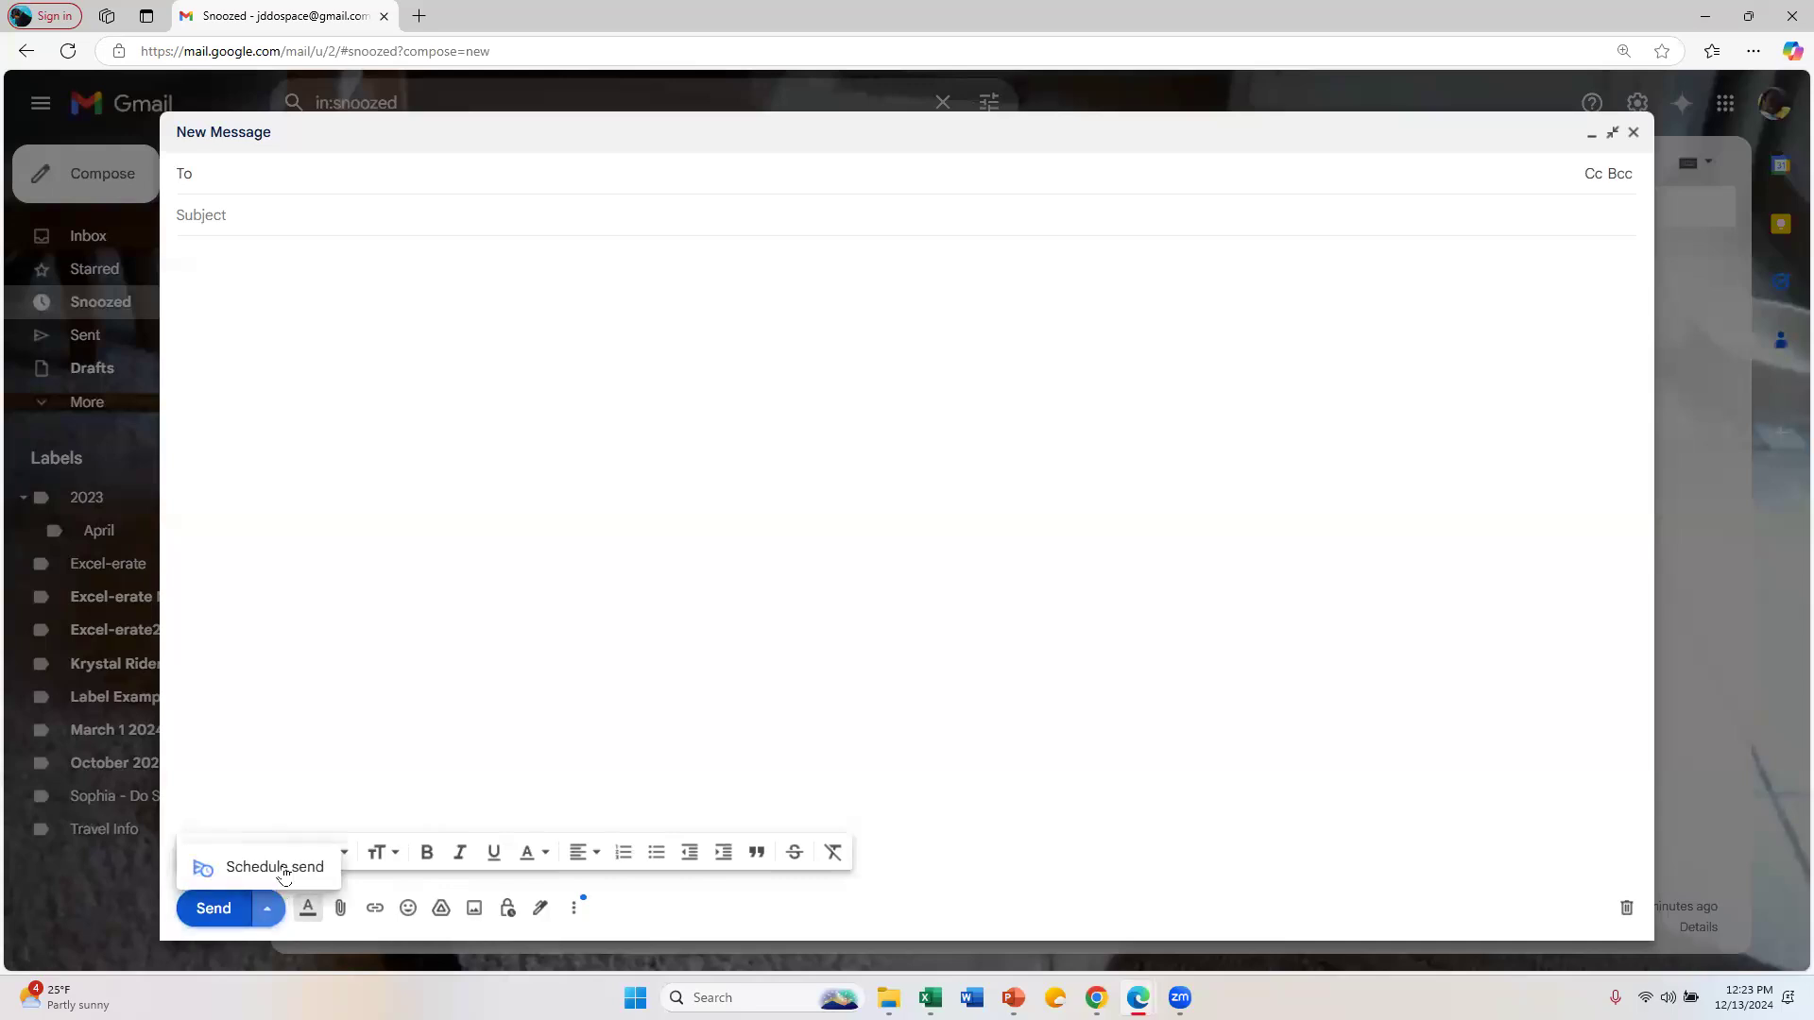
left_click(277, 866)
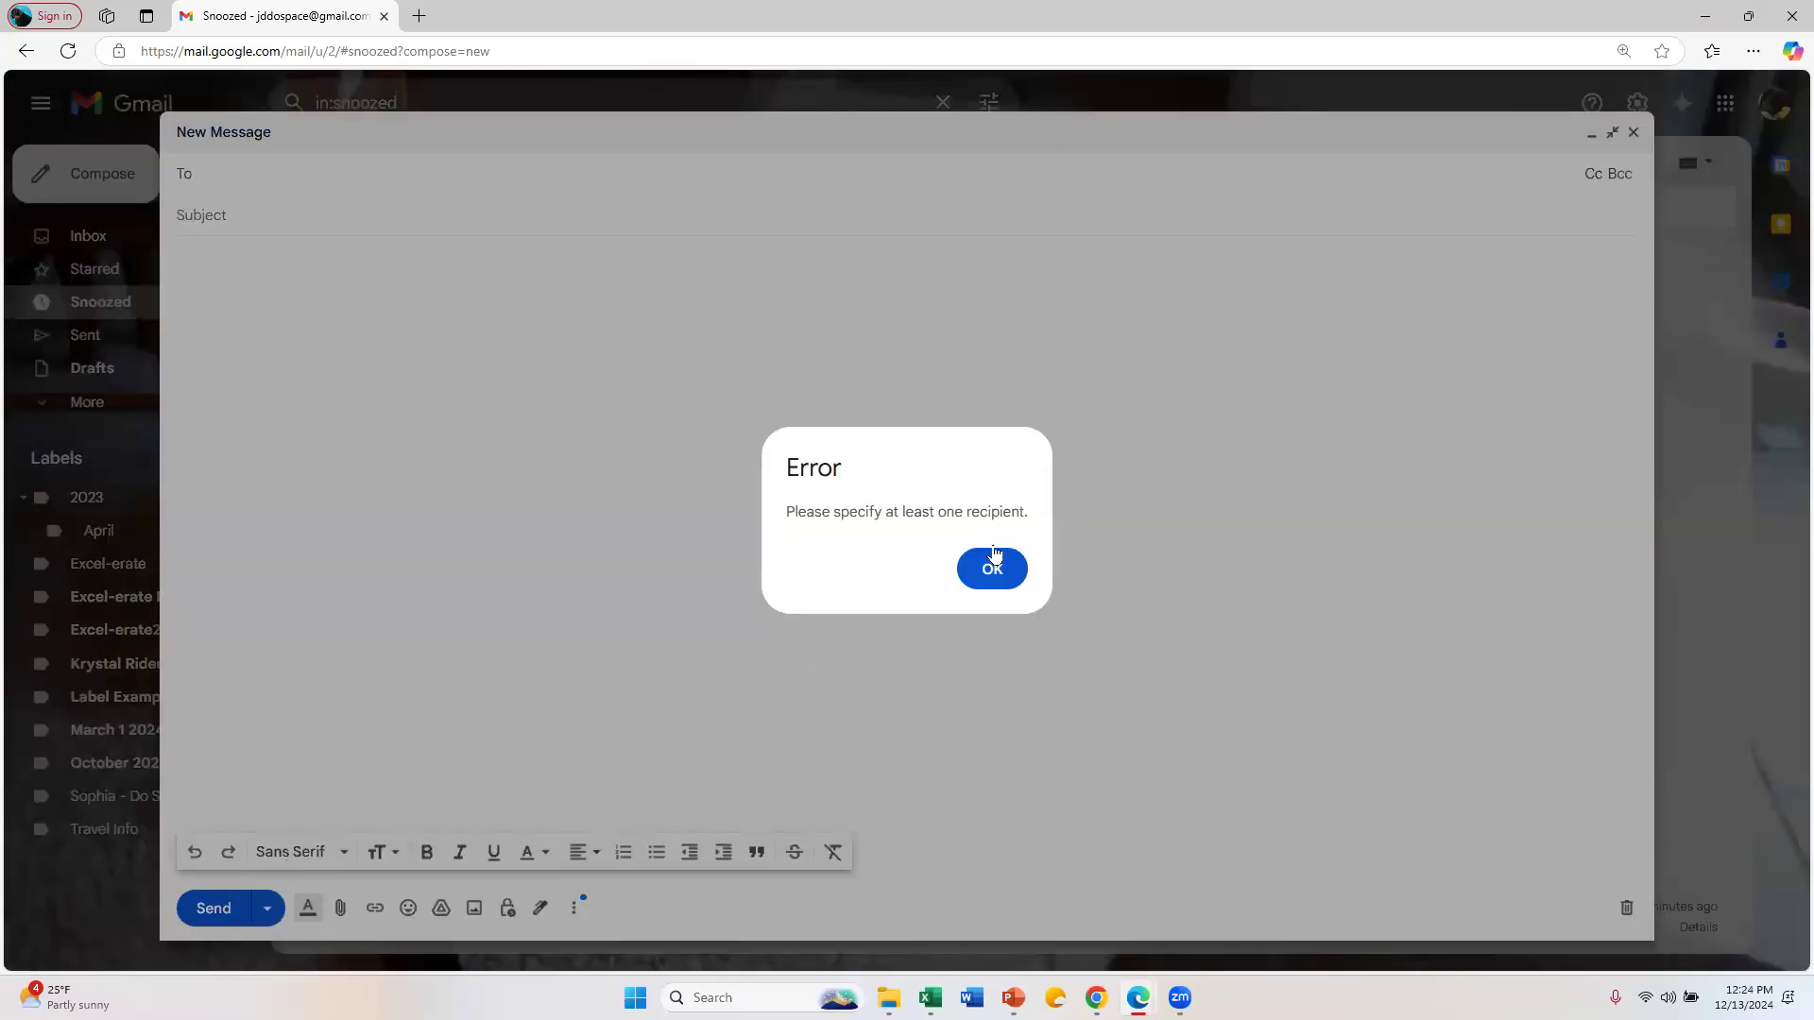
Step: Add the suggested contact as the recipient and set the subject to "Thank you!"
left_click(329, 185)
type("pat")
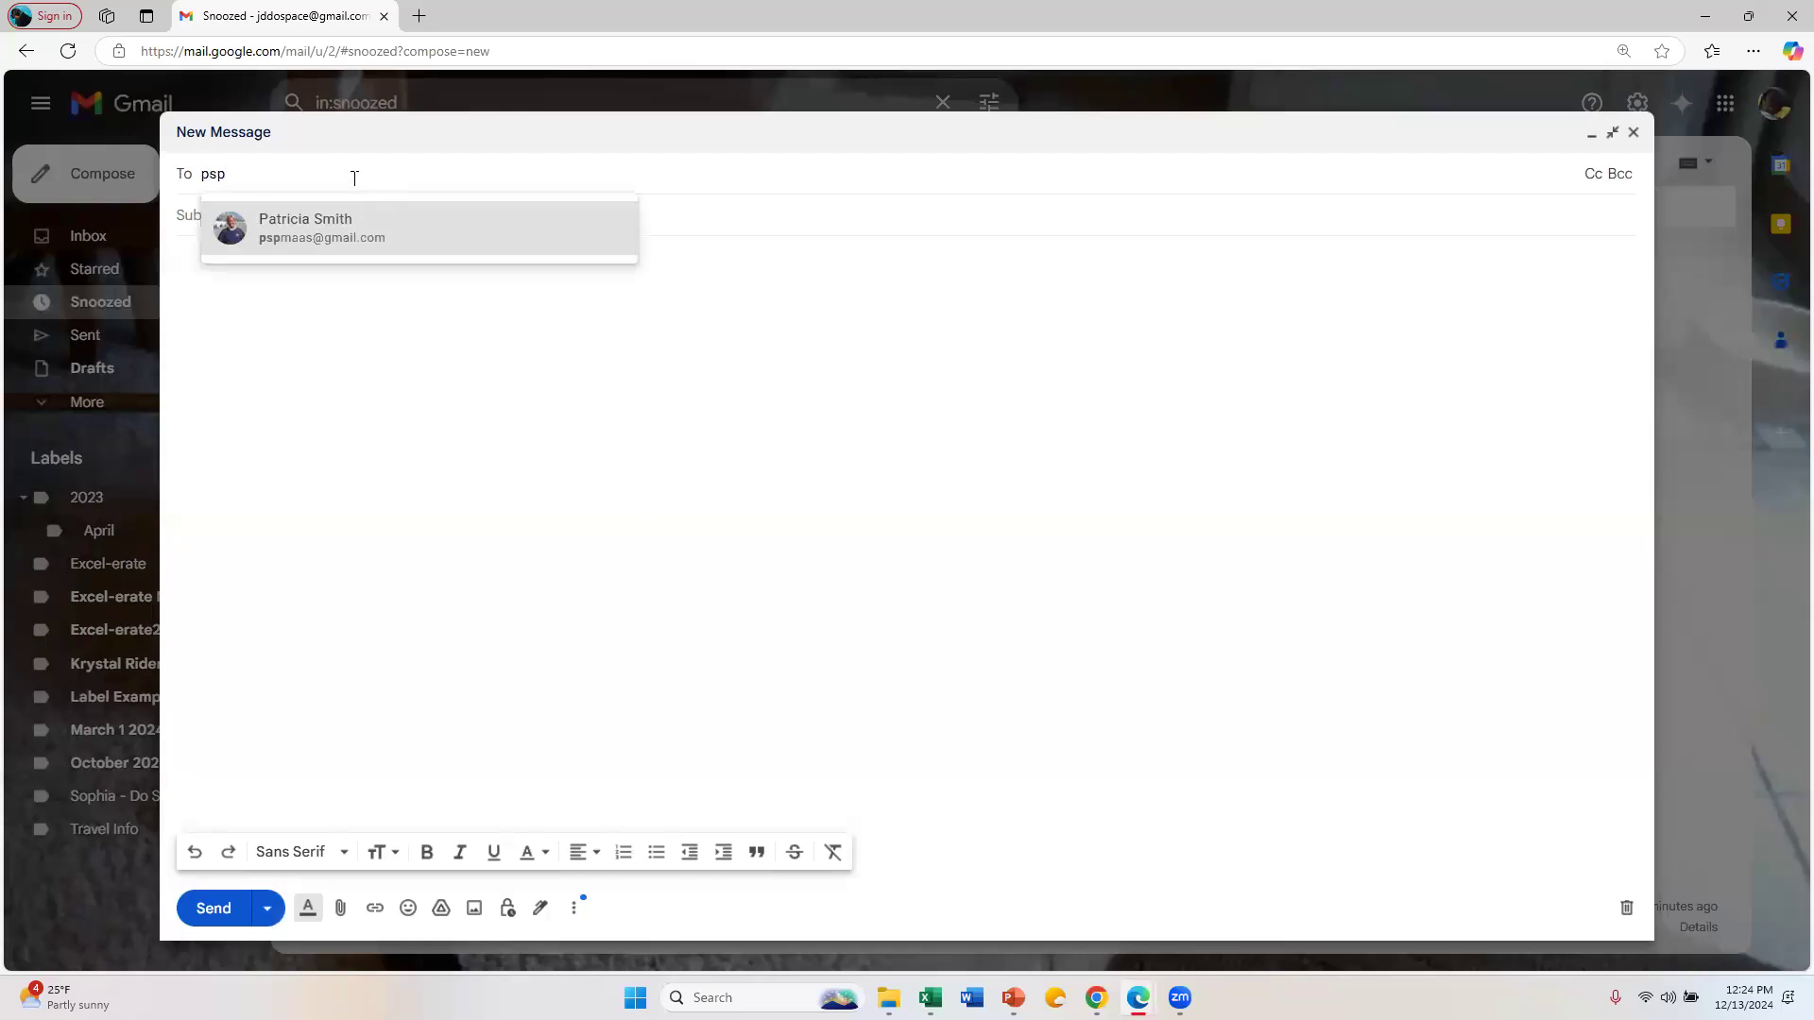
left_click(326, 230)
left_click(329, 216)
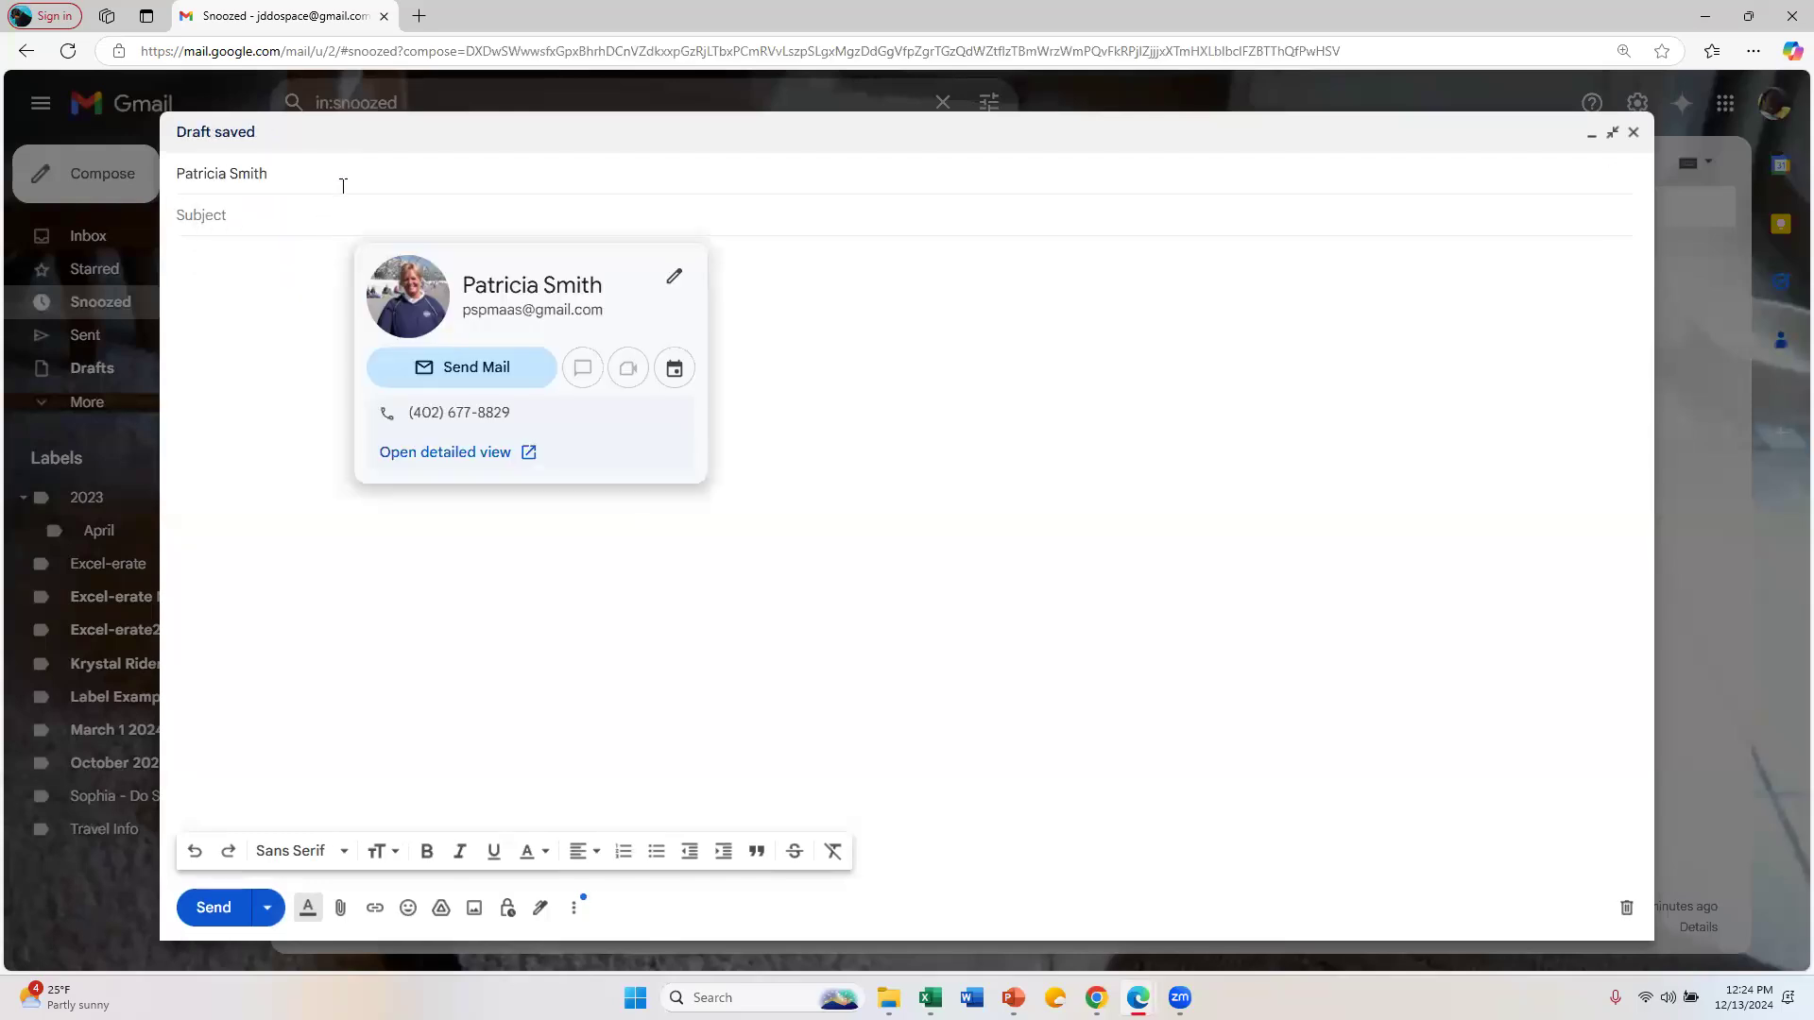
type("thanks")
key("BackSpace")
key("BackSpace")
key("BackSpace")
key("BackSpace")
key("BackSpace")
type("Thank you!")
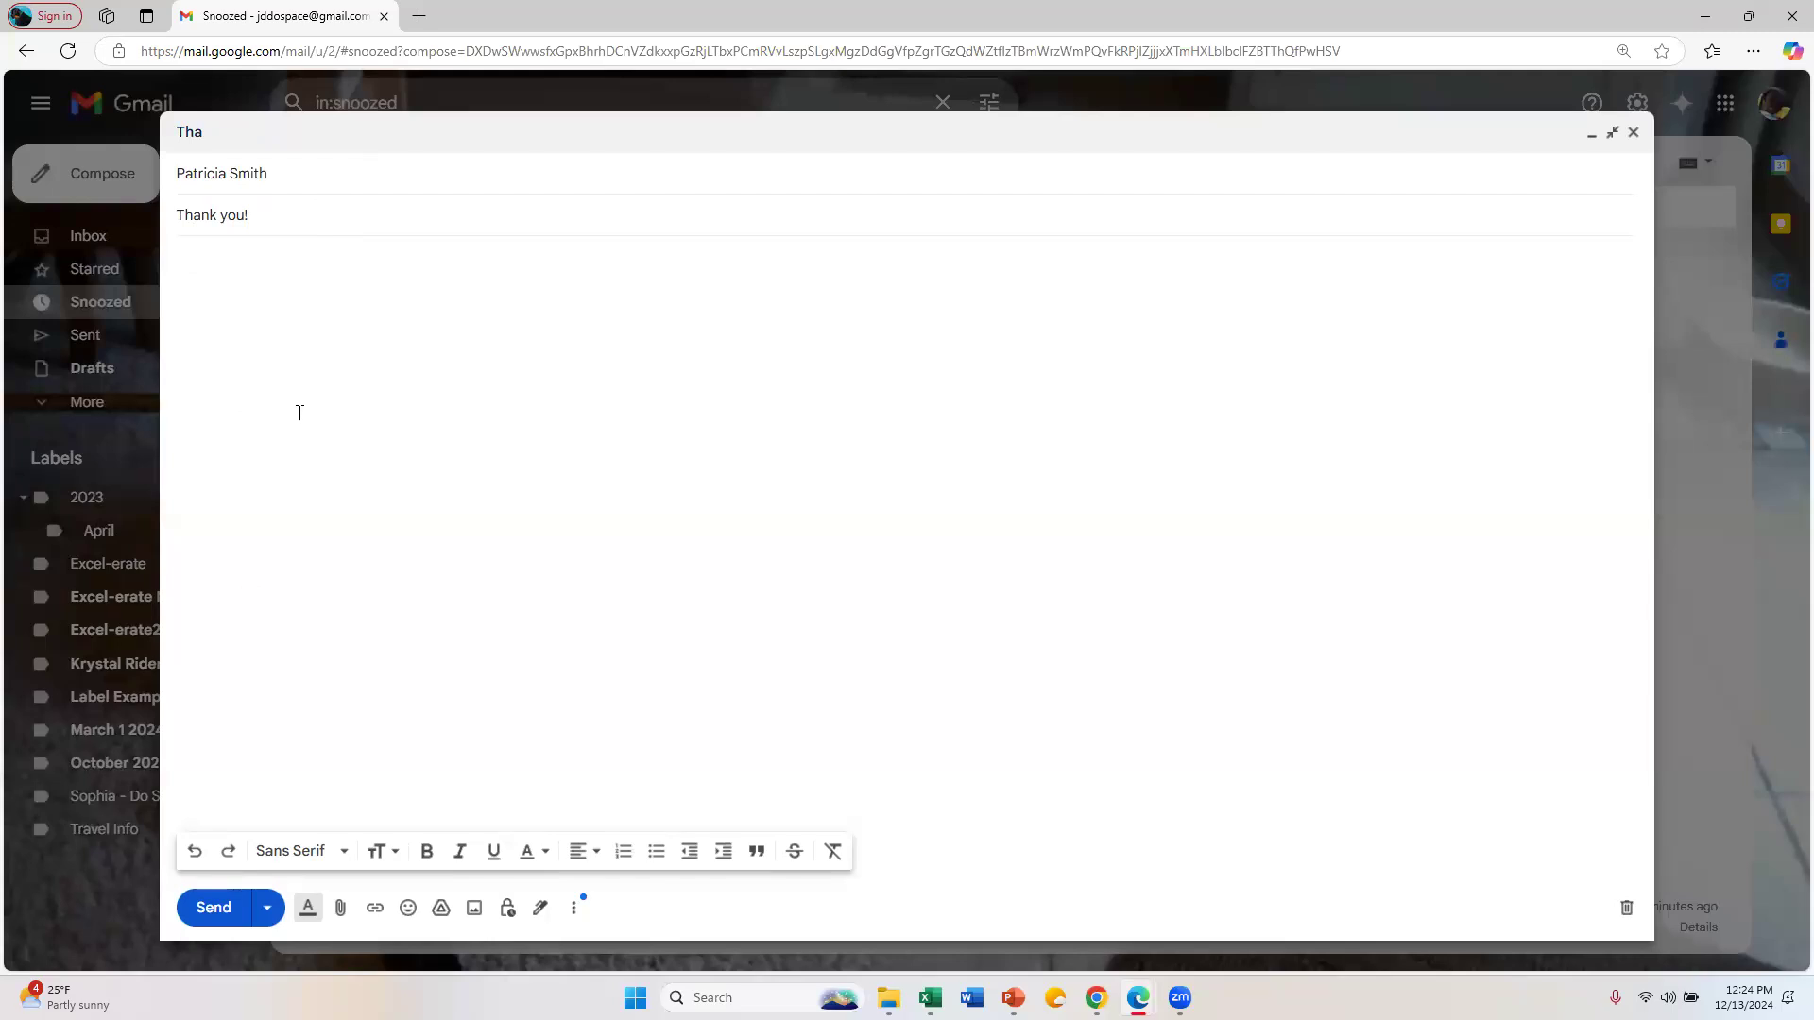
Step: Schedule the "Thank you!" message to be sent Monday morning, Dec 16 at 8:00 AM
left_click(267, 907)
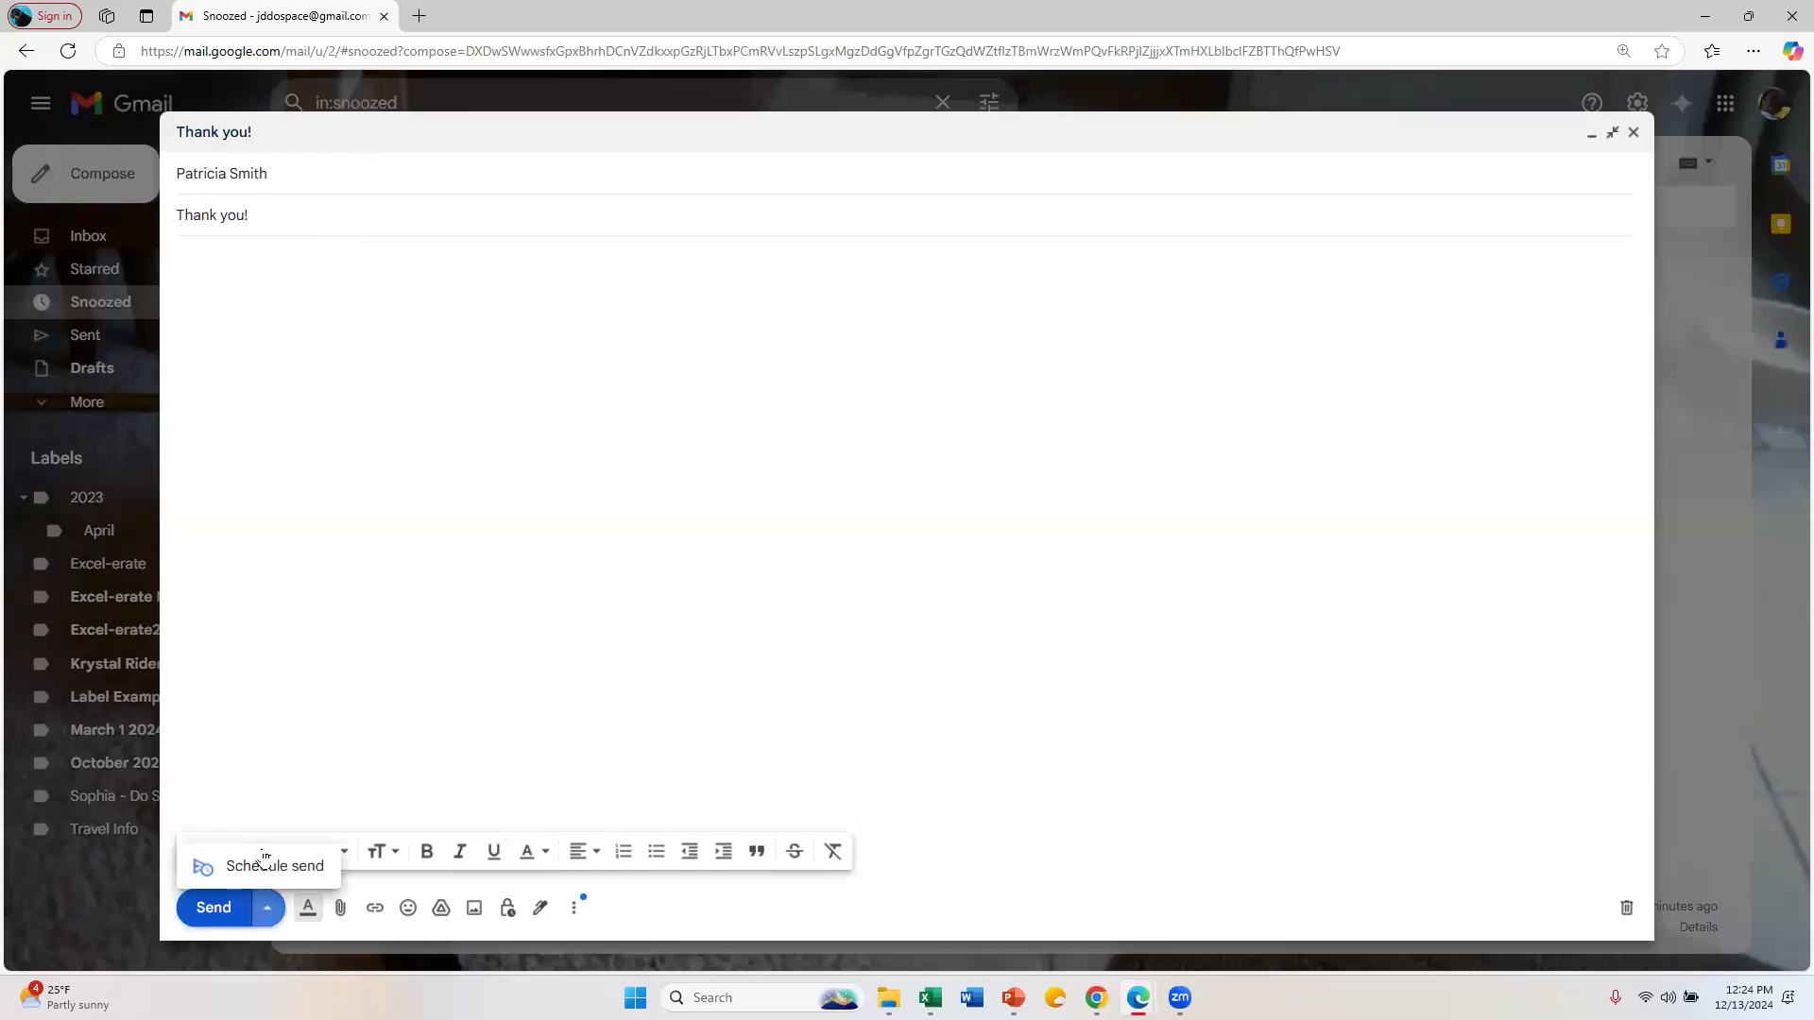
left_click(266, 864)
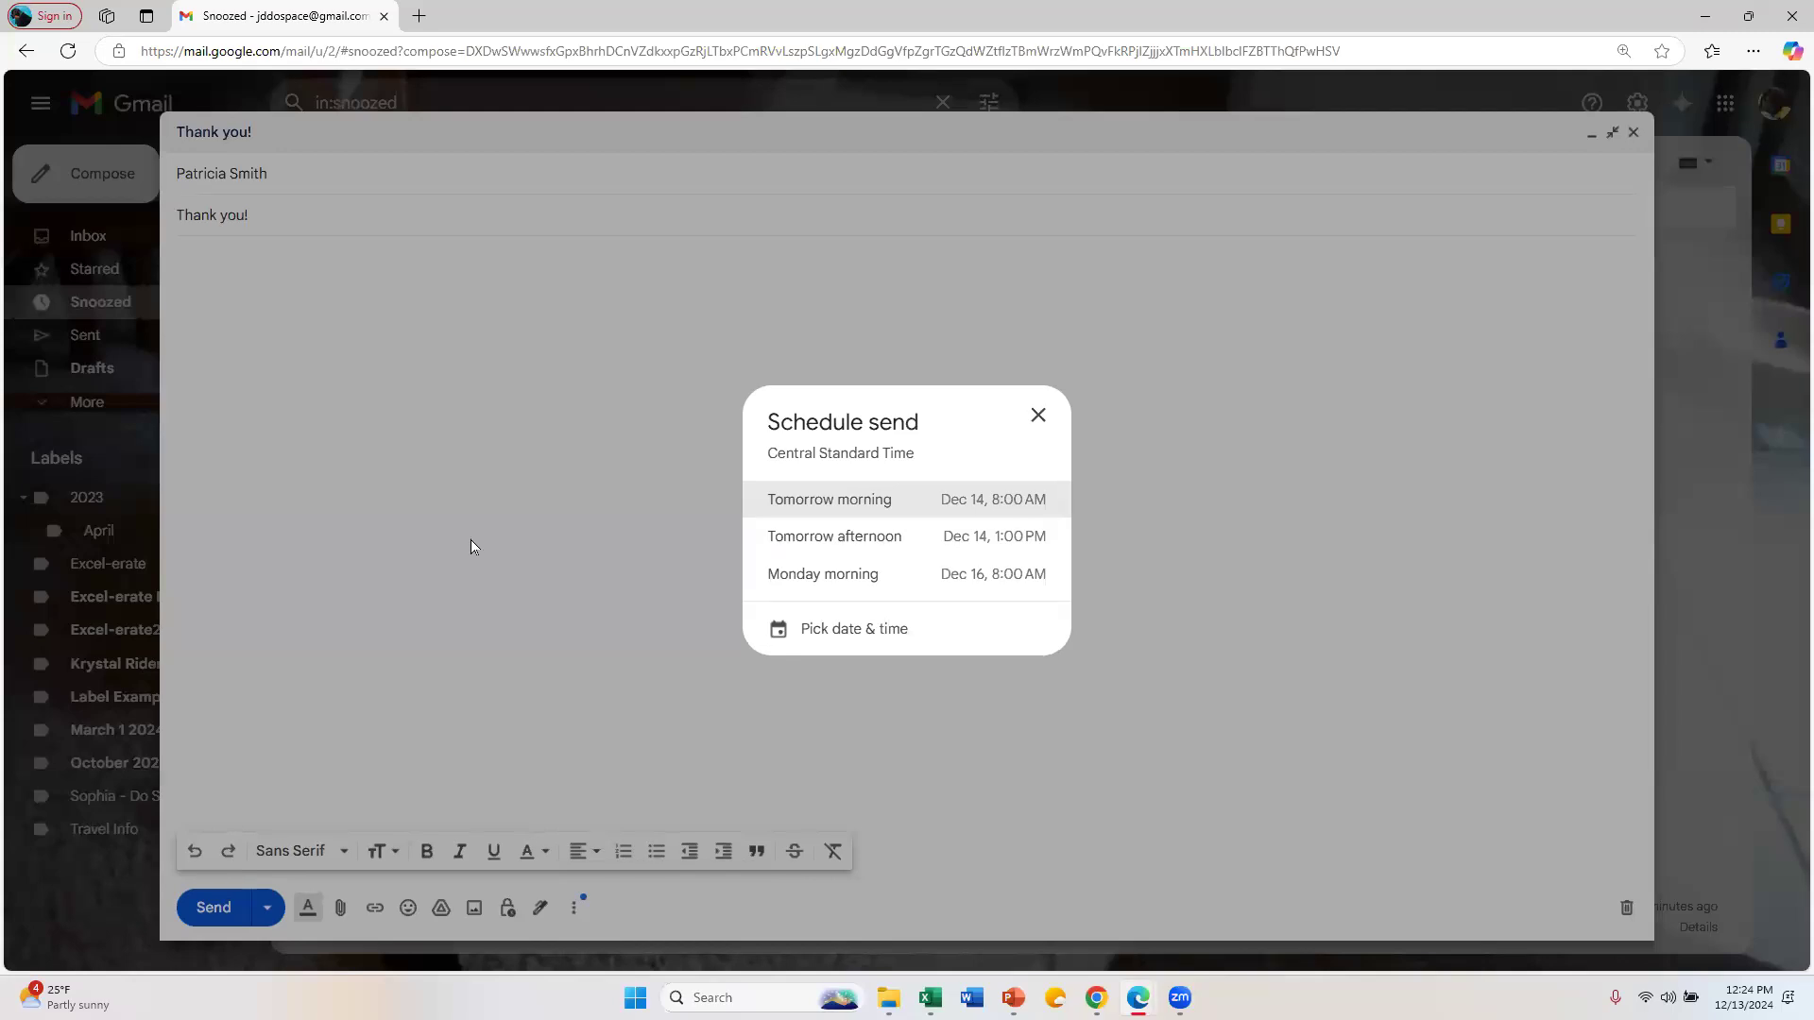
left_click(832, 586)
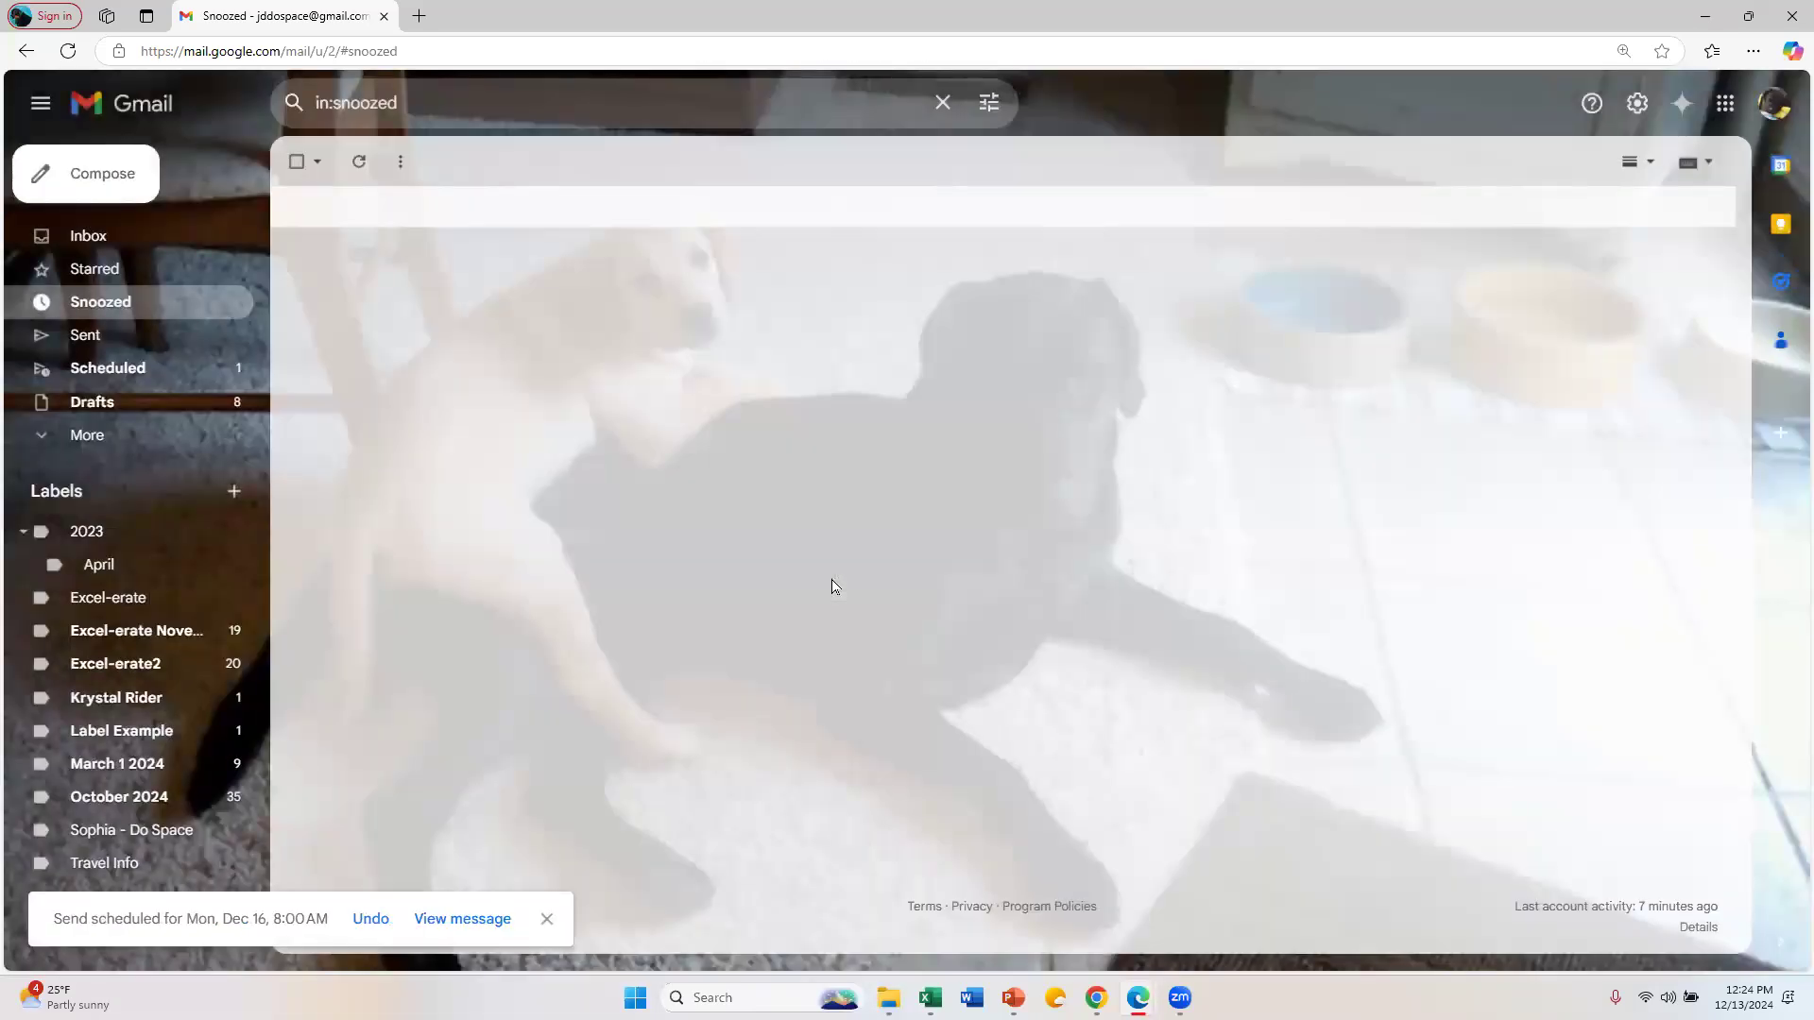
Step: Look through the Scheduled folder, expand the list of additional mail folders and view Spam
left_click(144, 369)
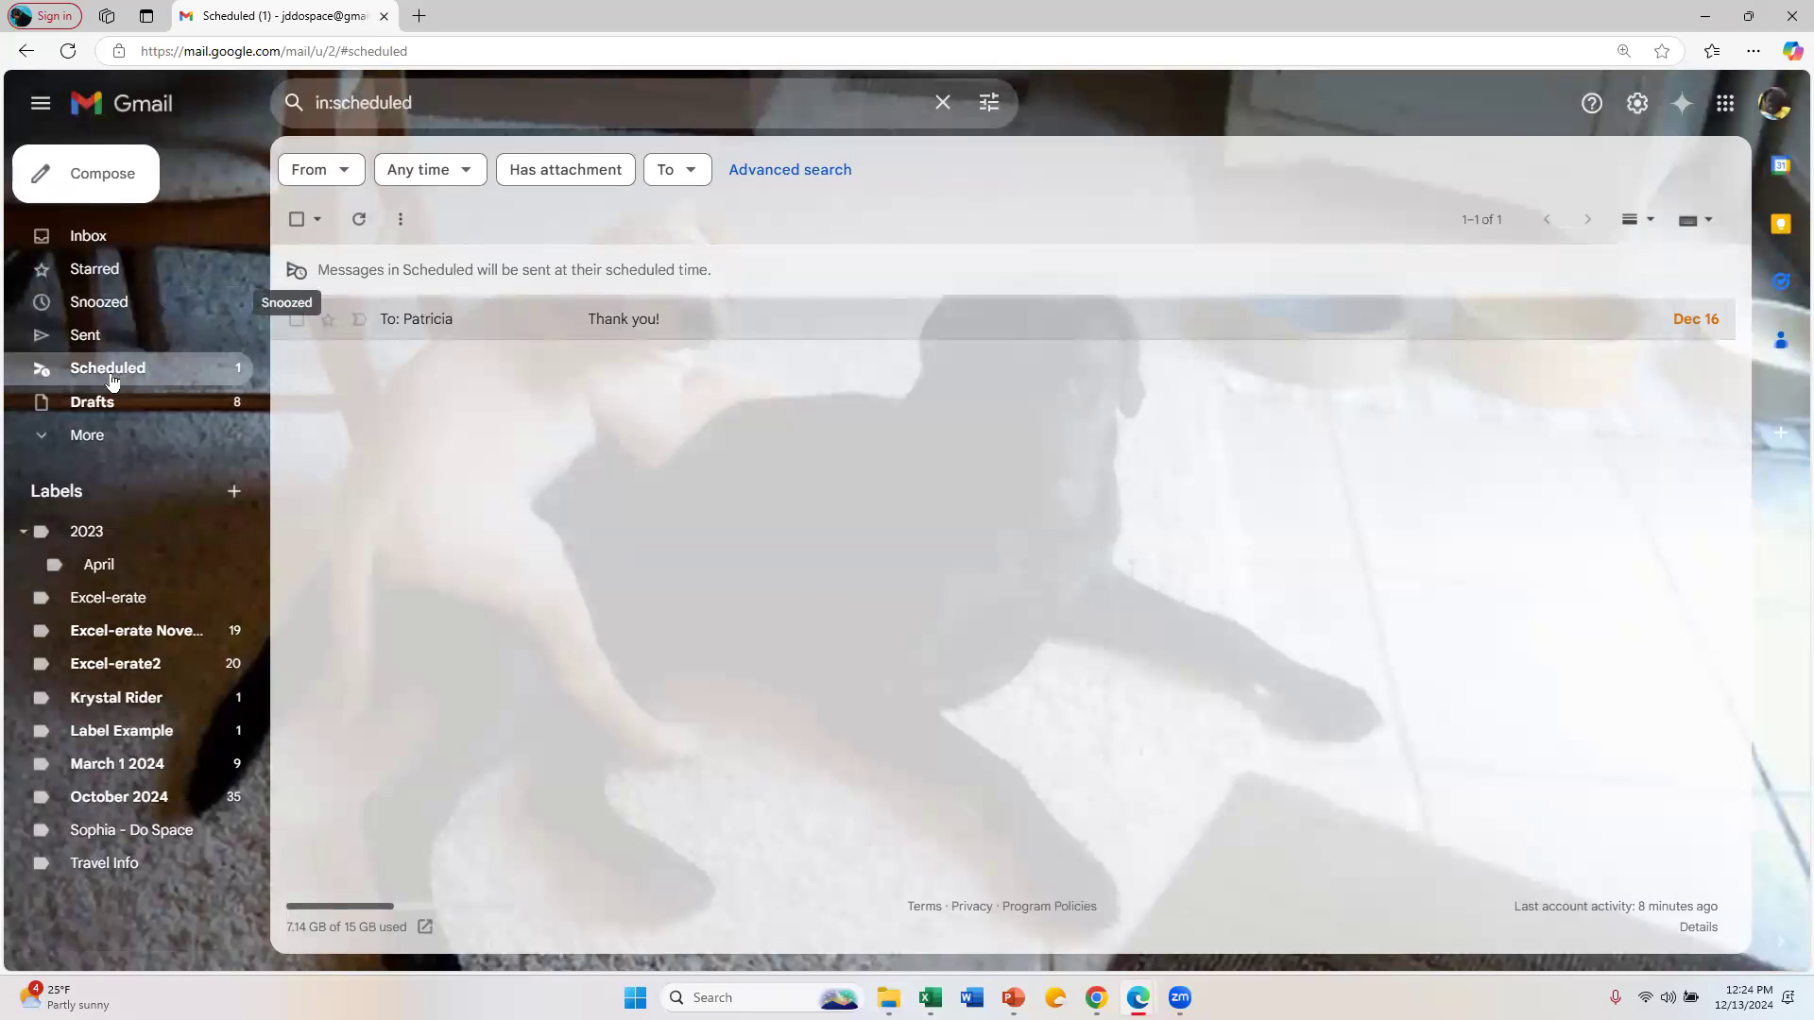
left_click(52, 441)
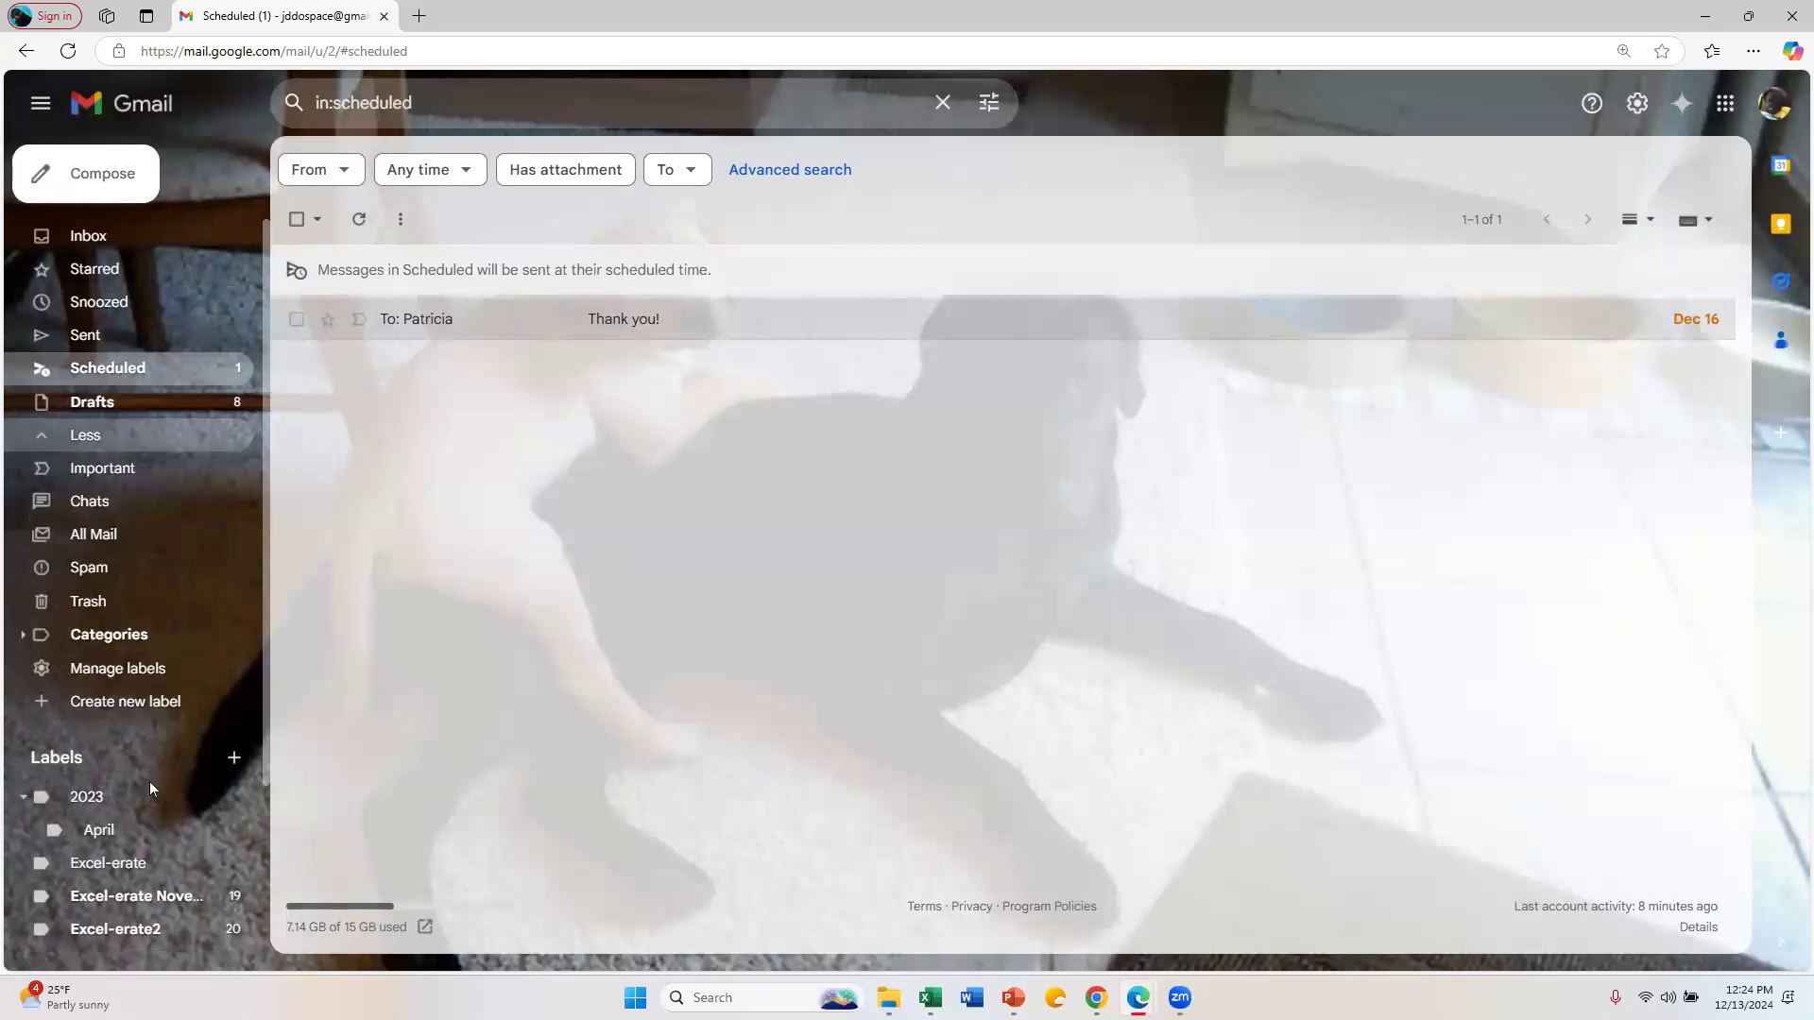
left_click(86, 583)
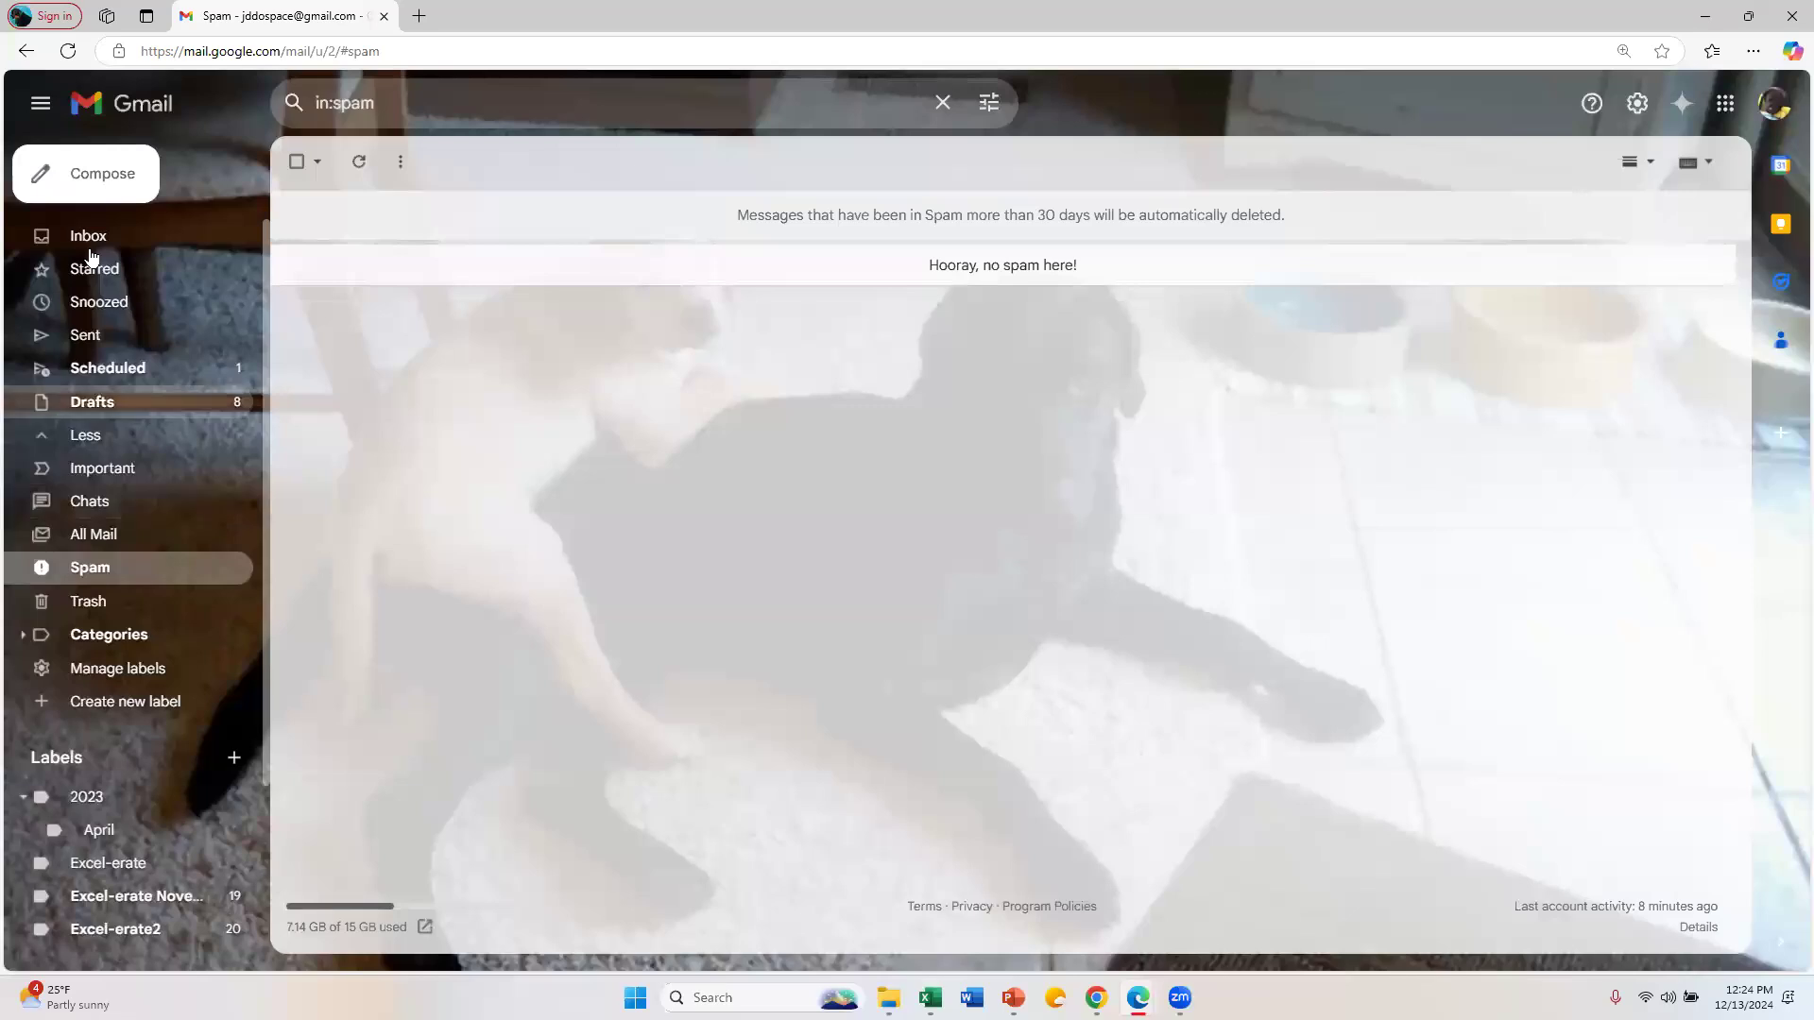
Step: Create a new top-level mail label named "December 13, 2024" and dismiss the notification
scroll(176, 575, "down", 2)
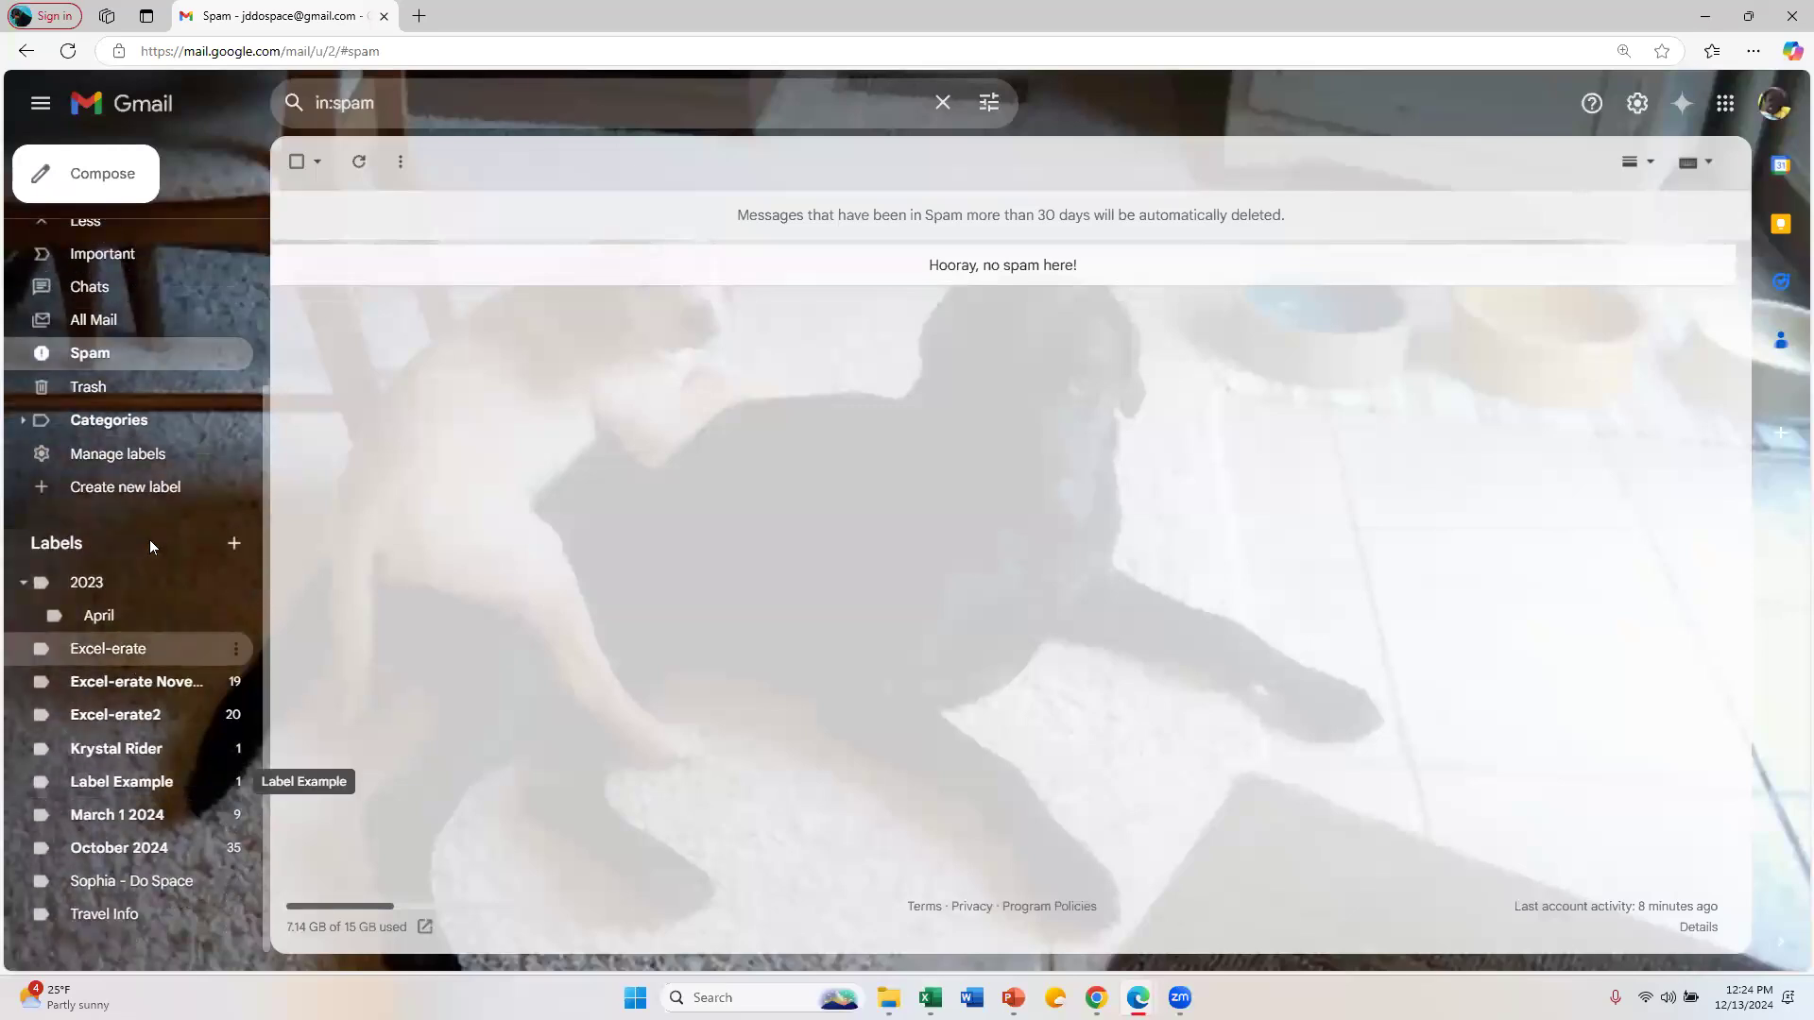
left_click(236, 544)
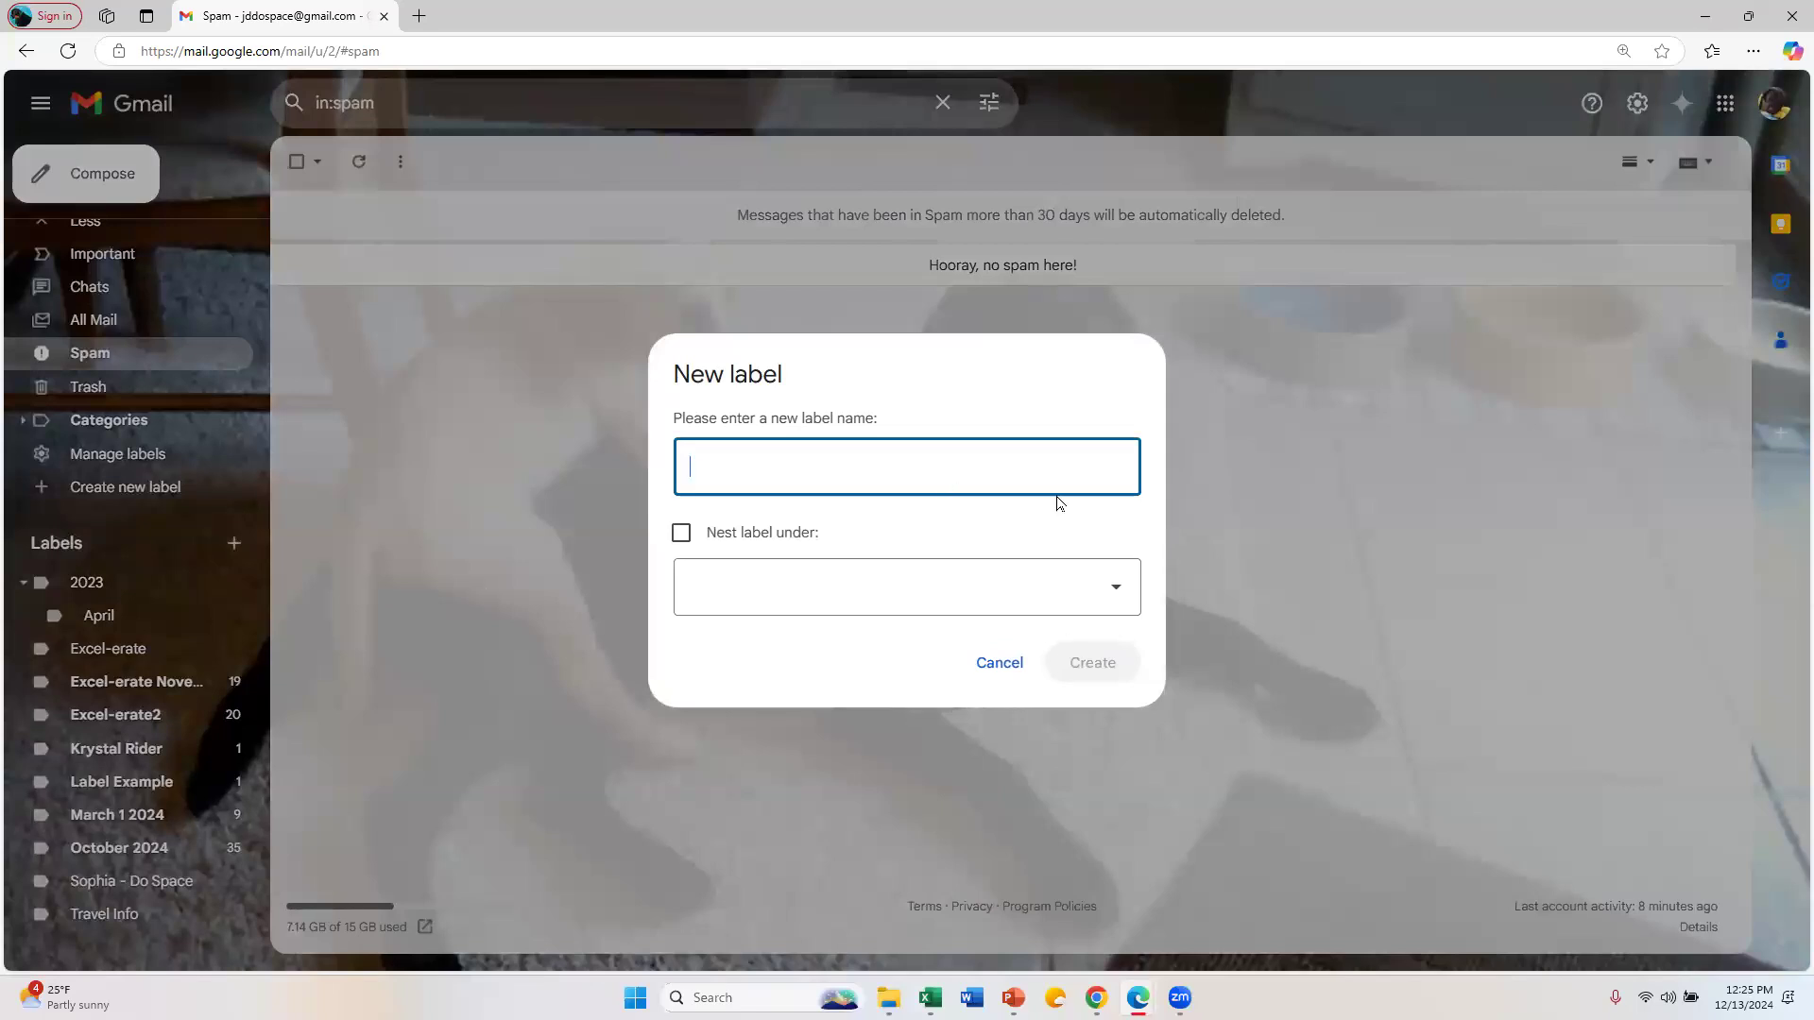
type("Decembe")
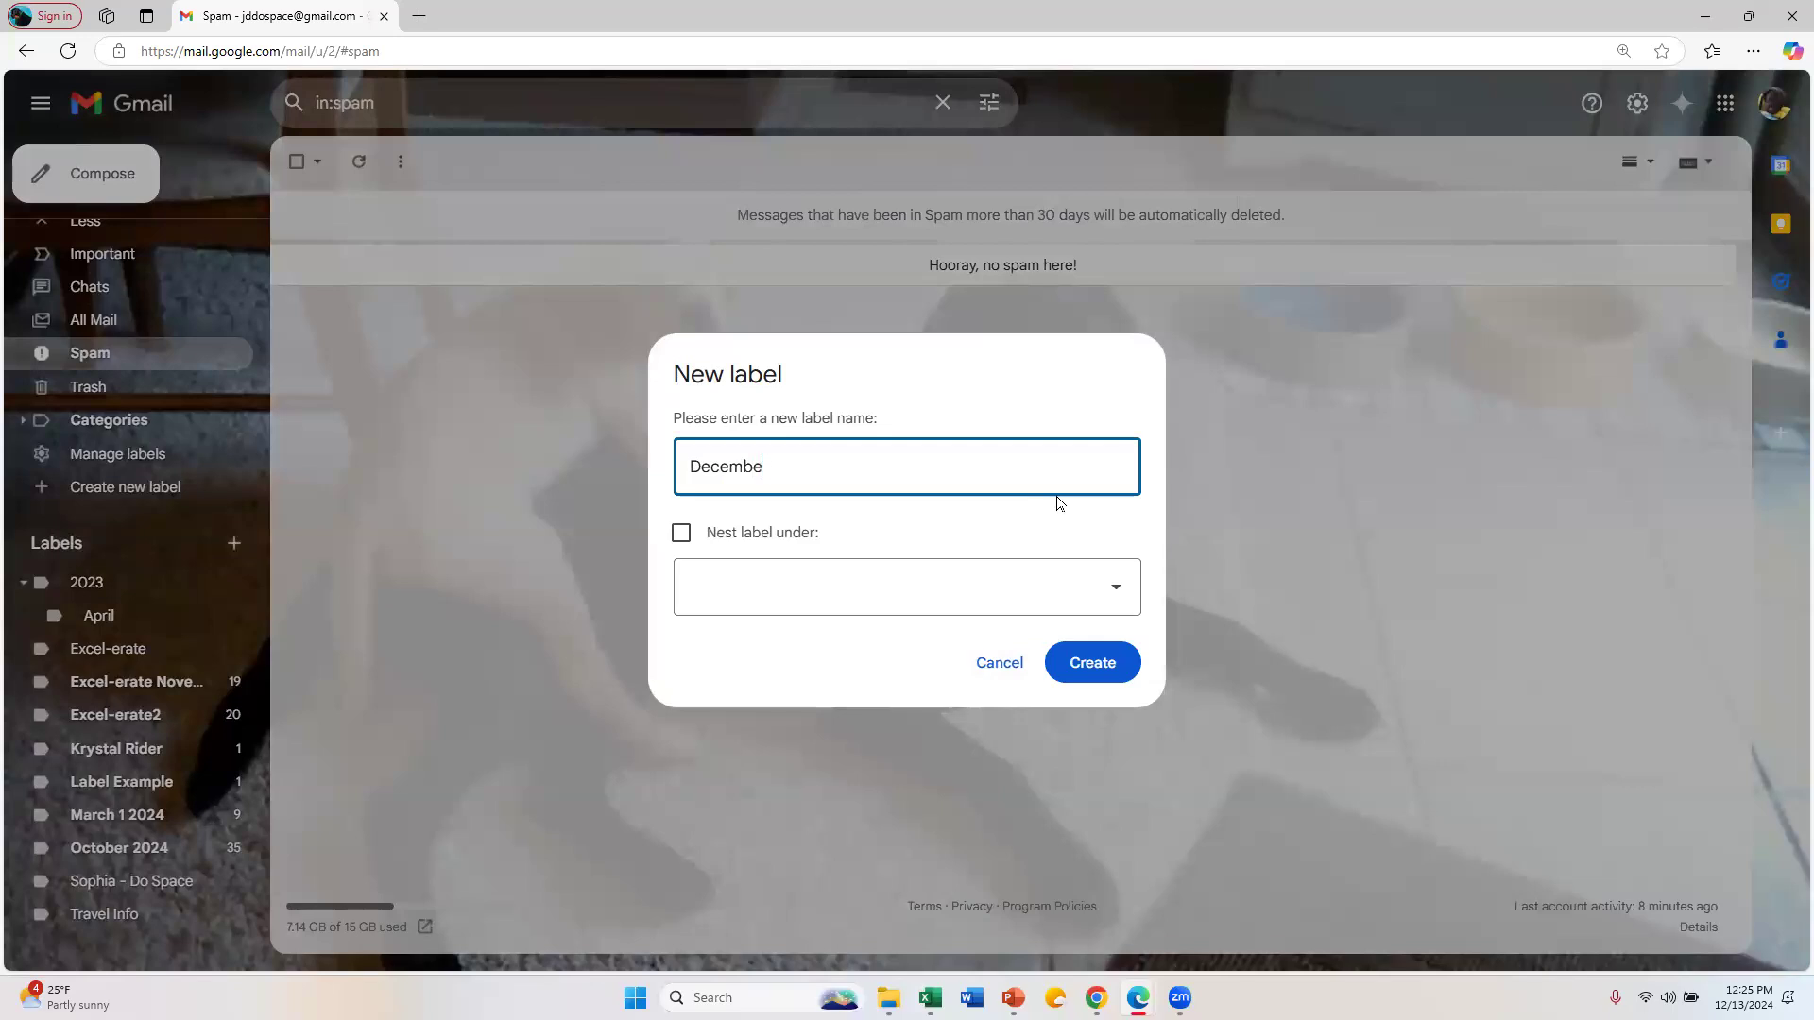
type("r 13, 2024")
left_click(1092, 662)
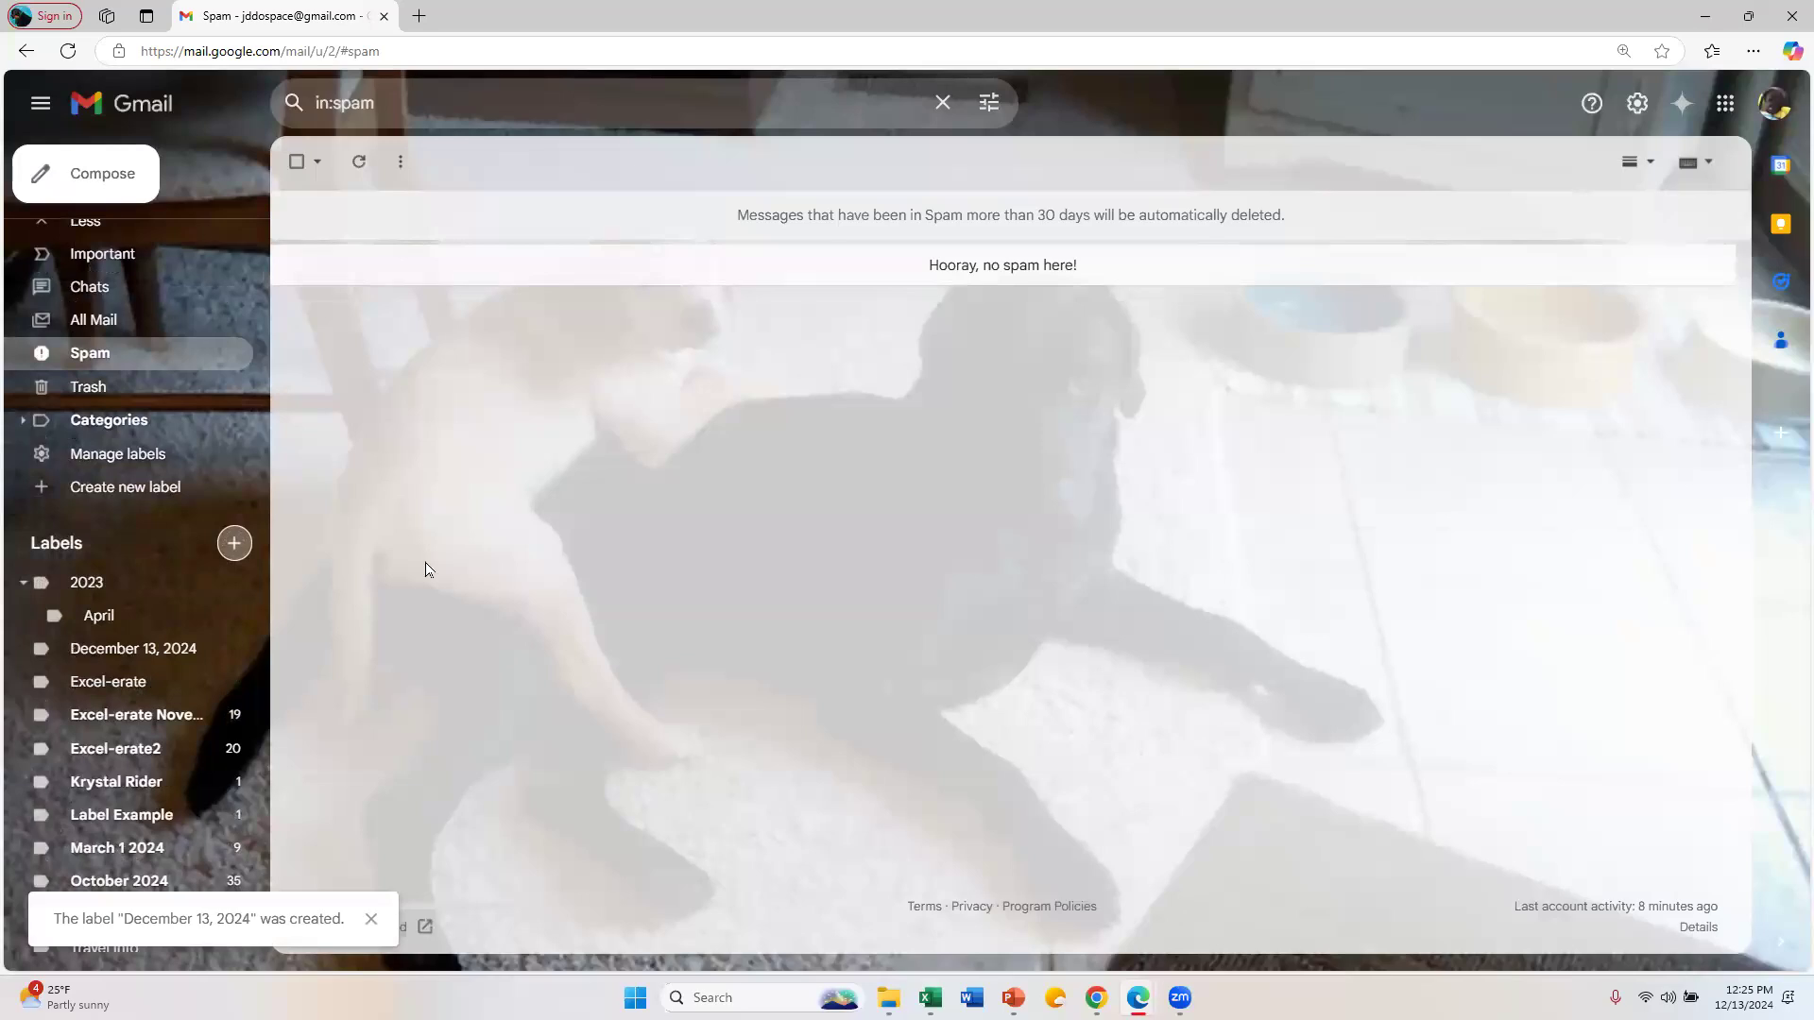
scroll(208, 681, "down", 1)
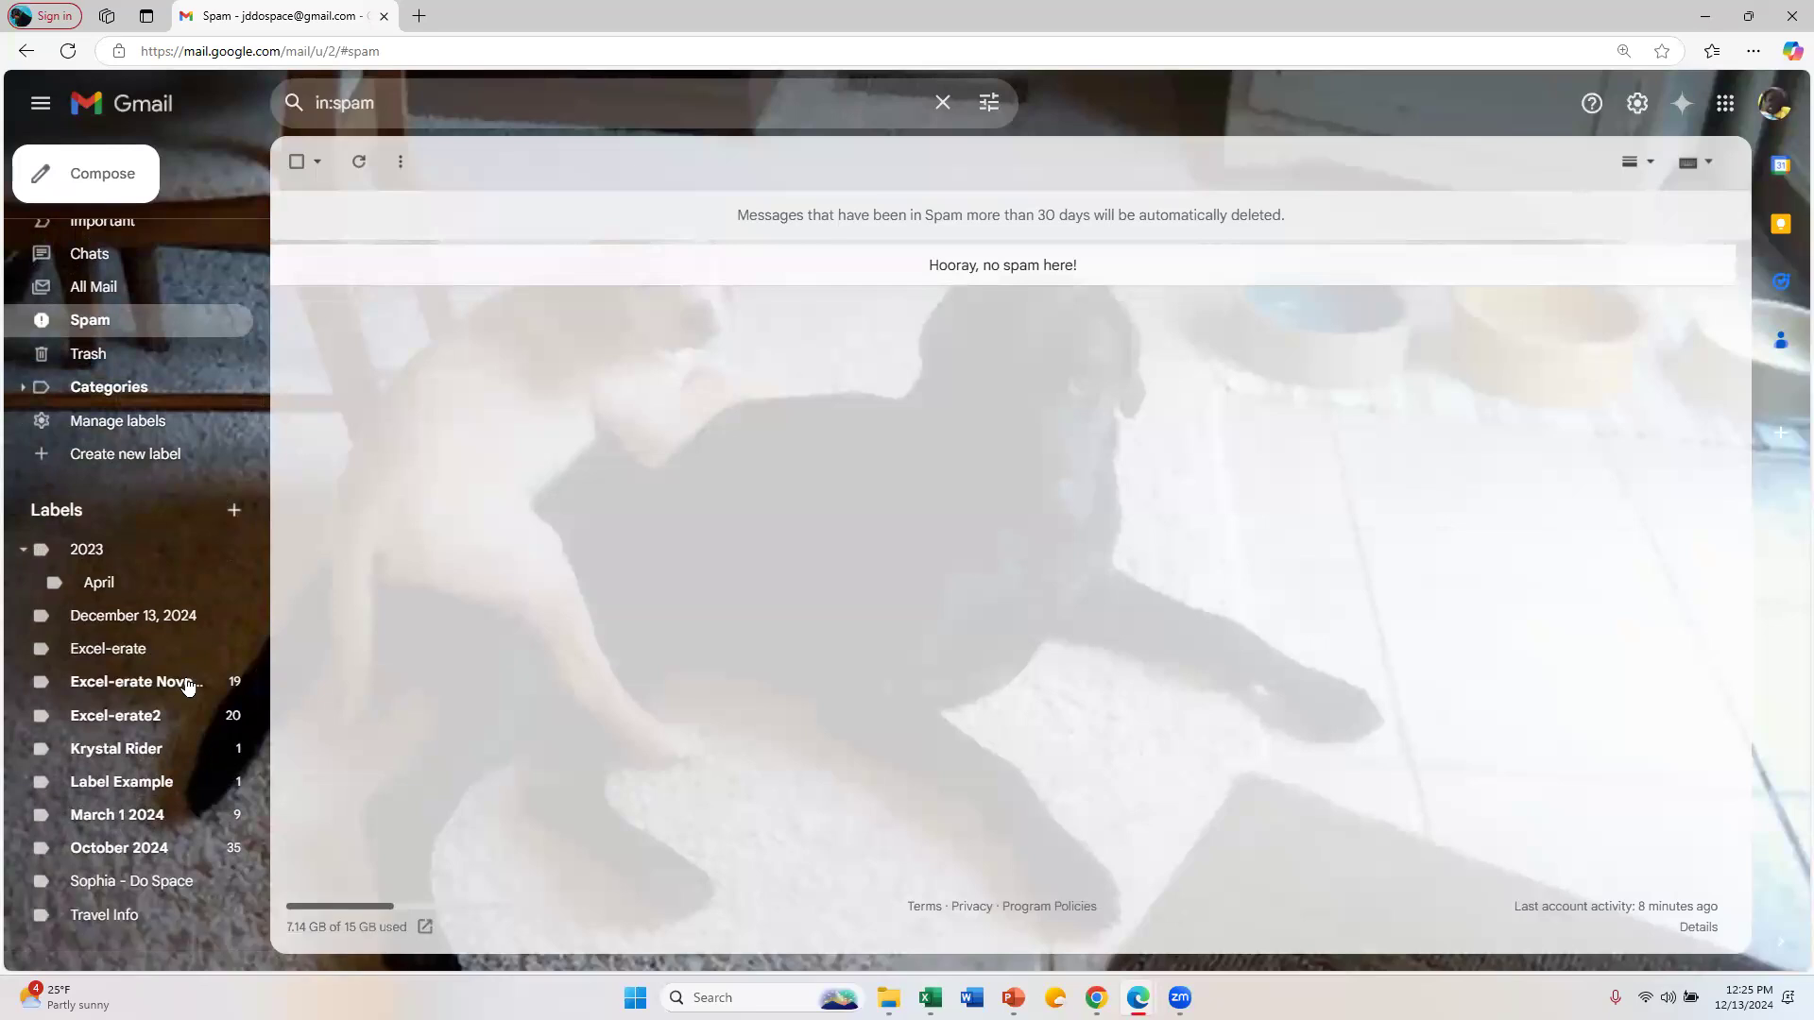
left_click(371, 920)
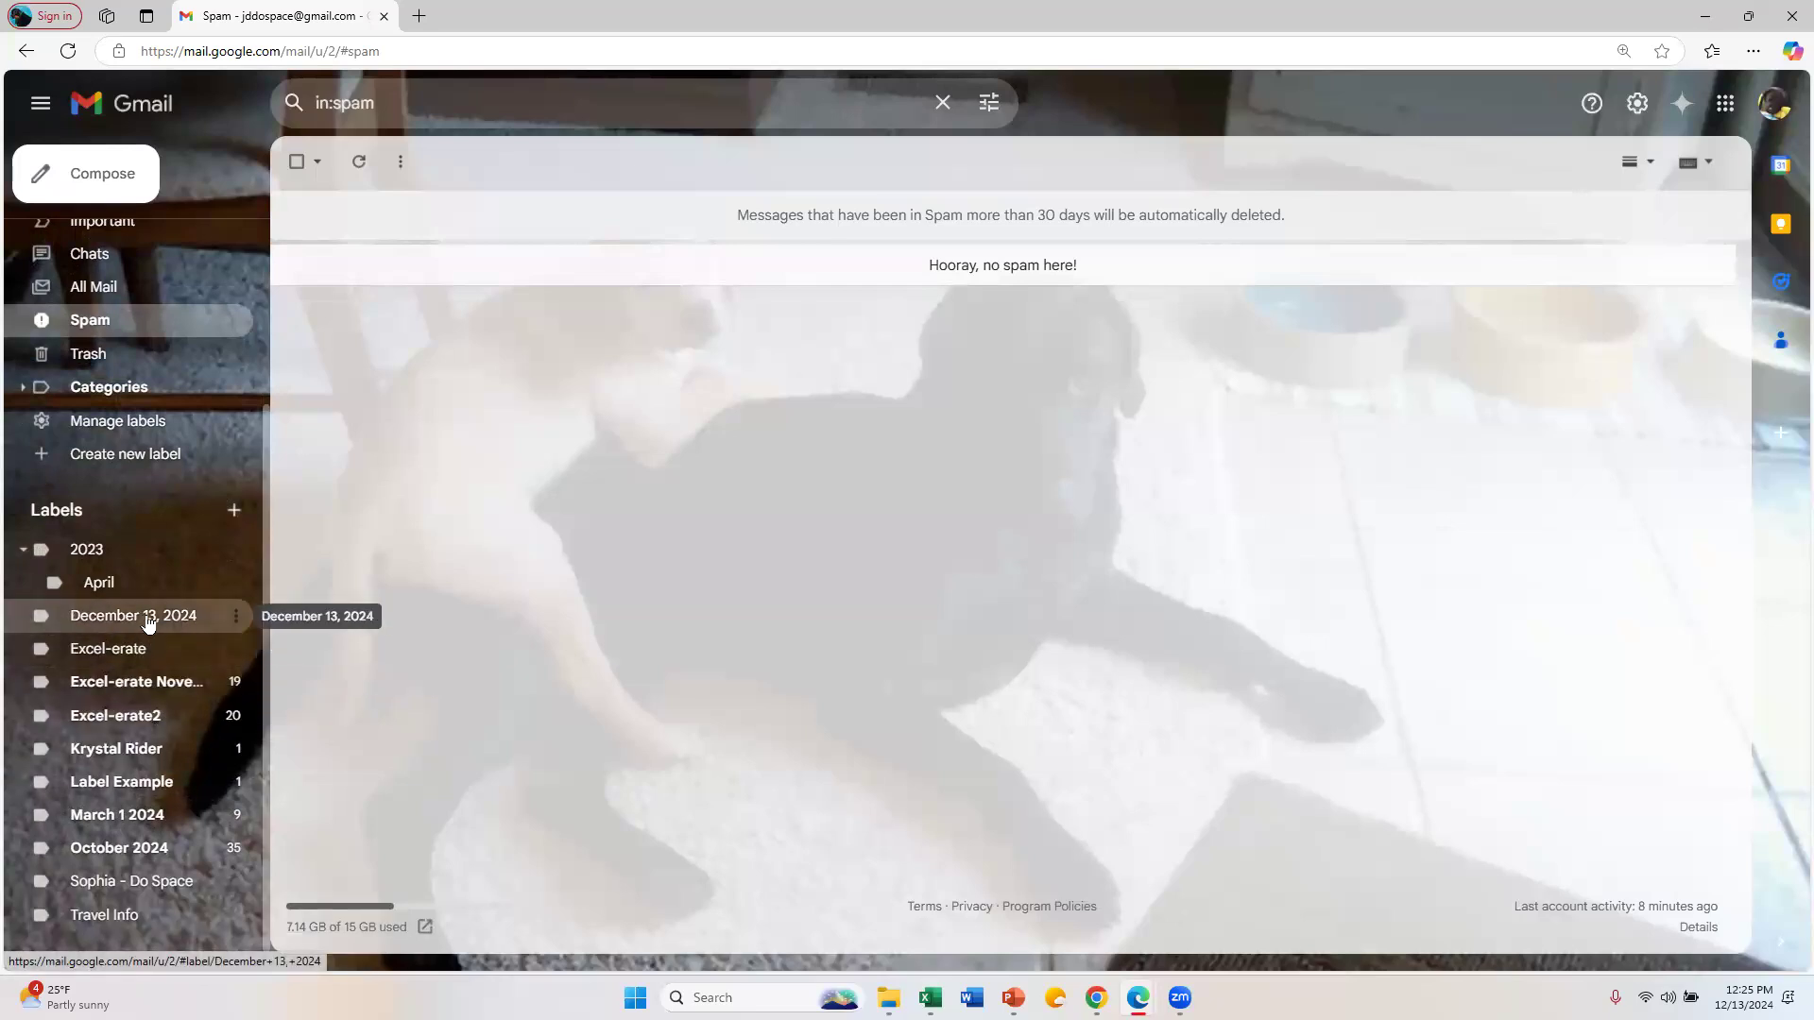
Step: Move all messages in the Inbox's Primary category to the "December 13, 2024" label
scroll(91, 260, "up", 3)
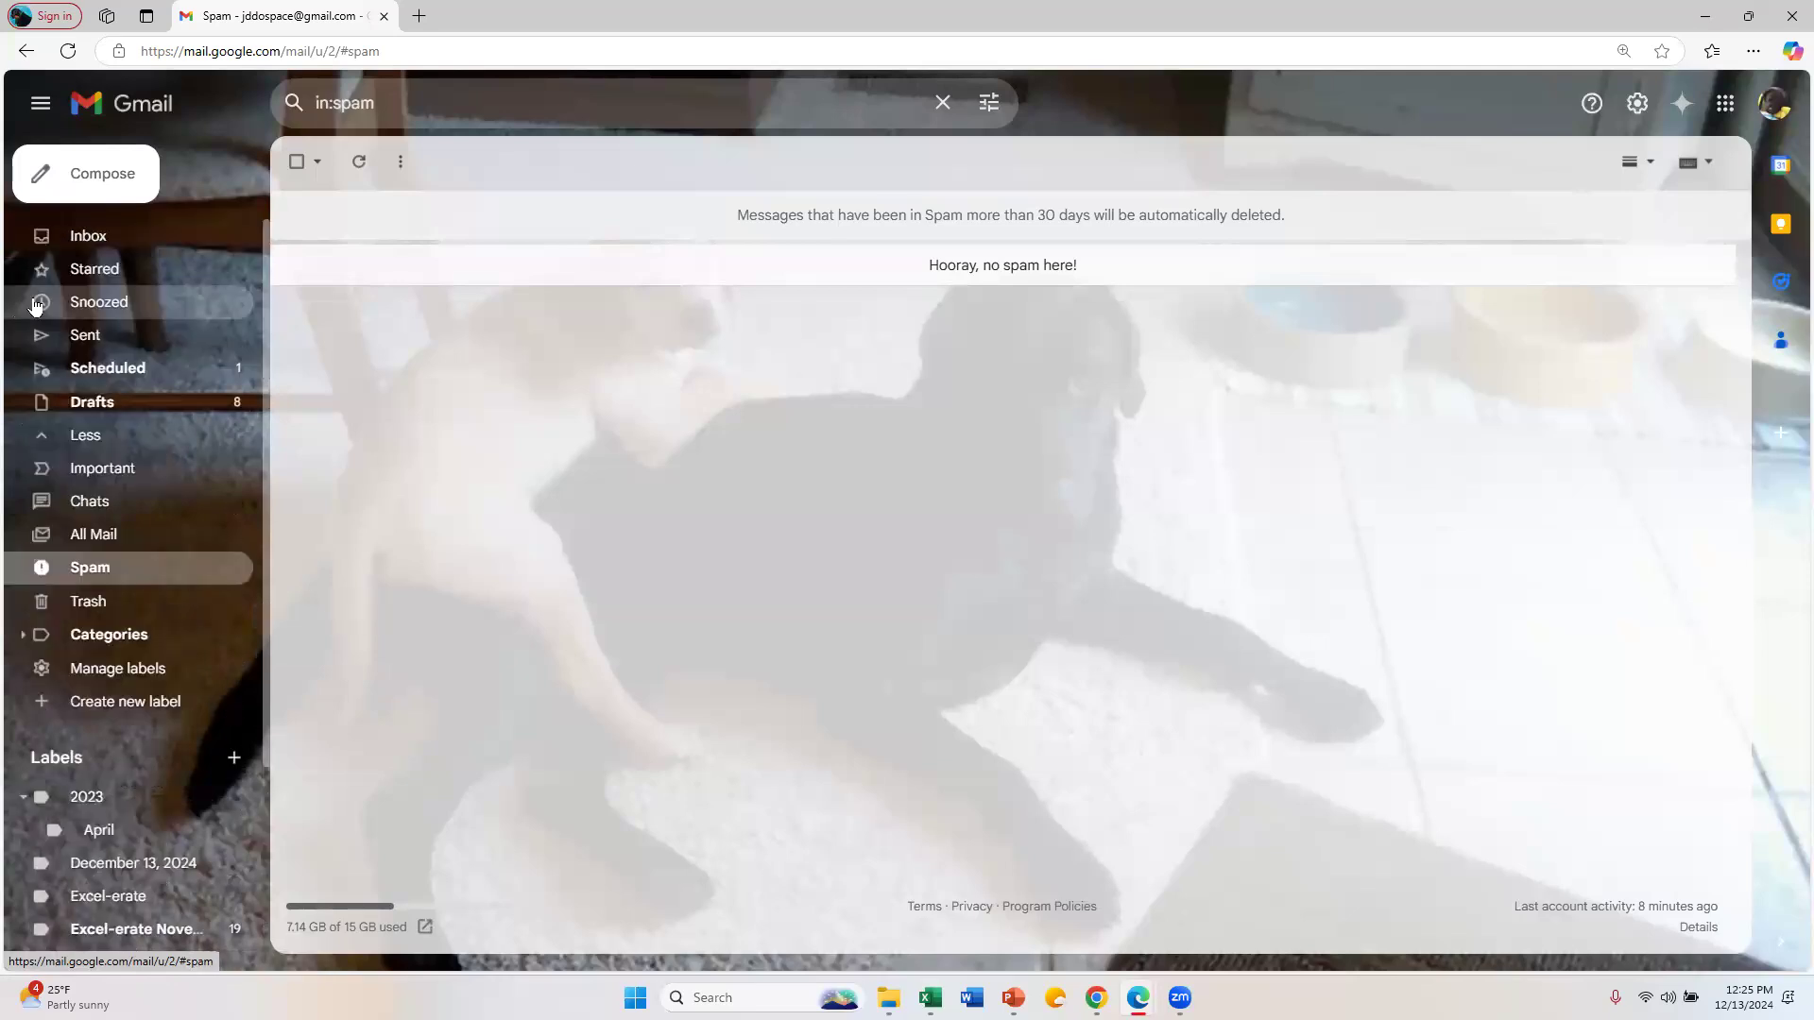
left_click(90, 239)
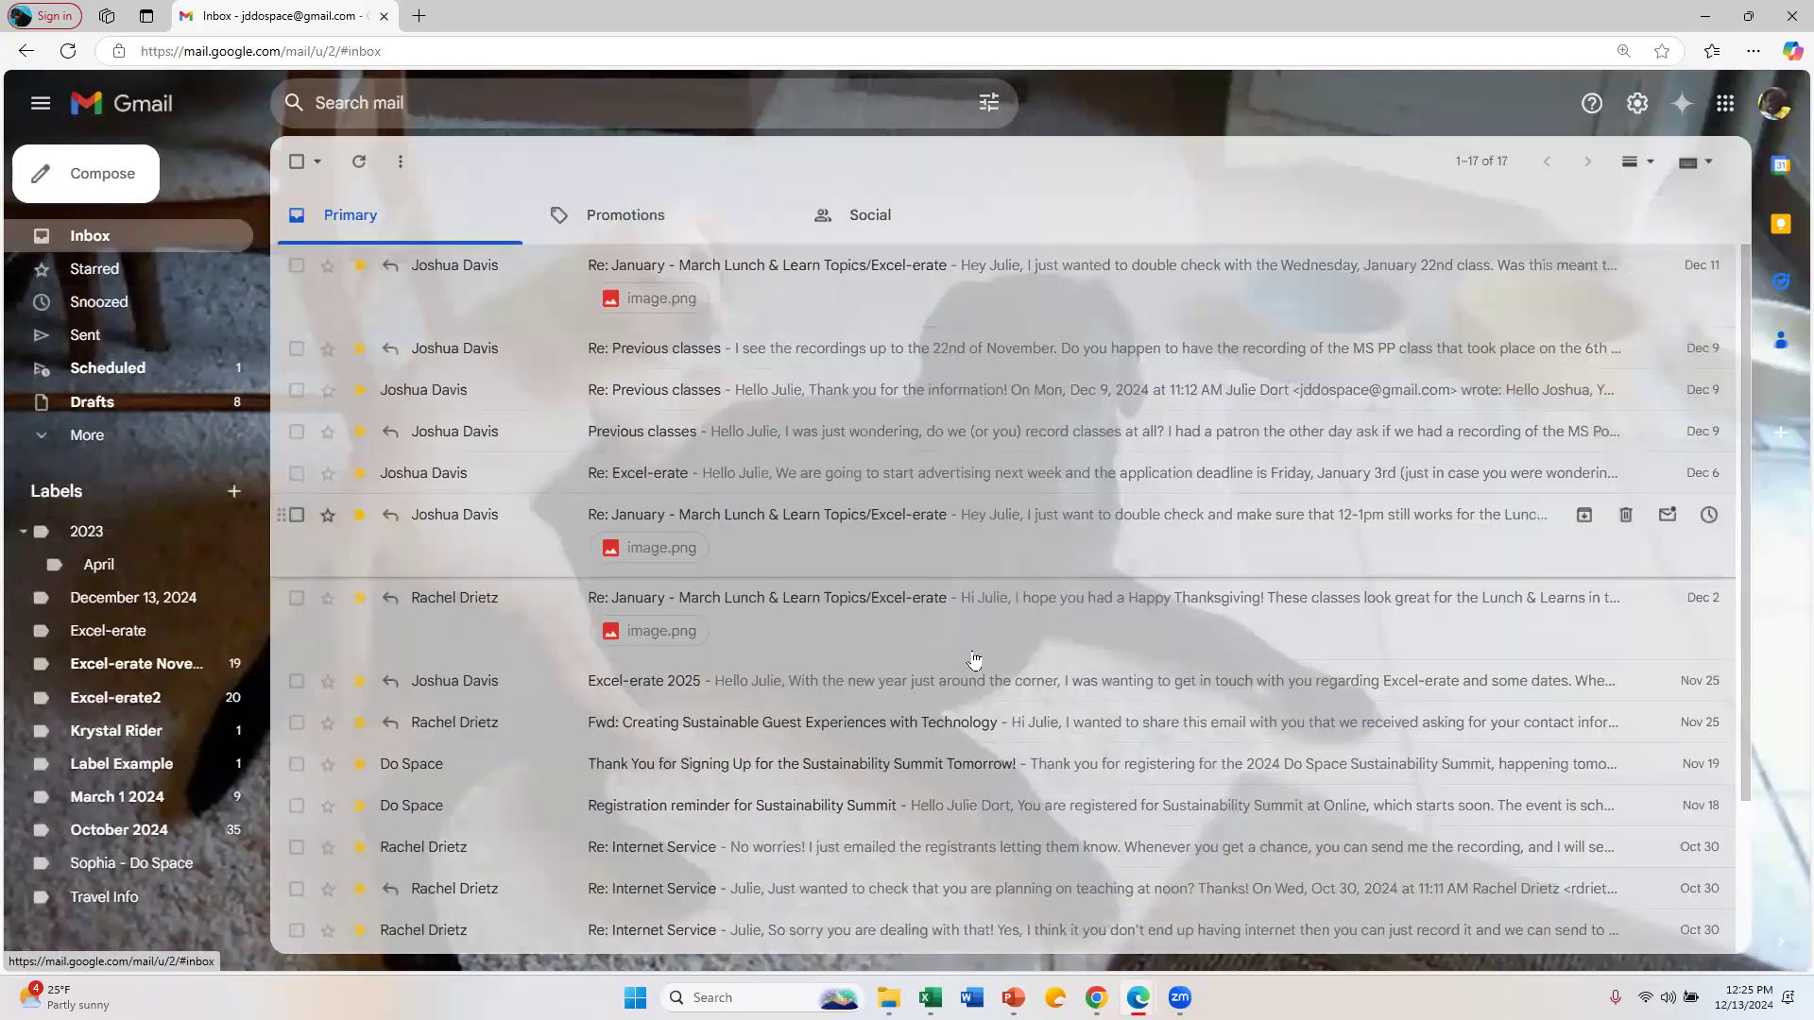
scroll(935, 605, "up", 3)
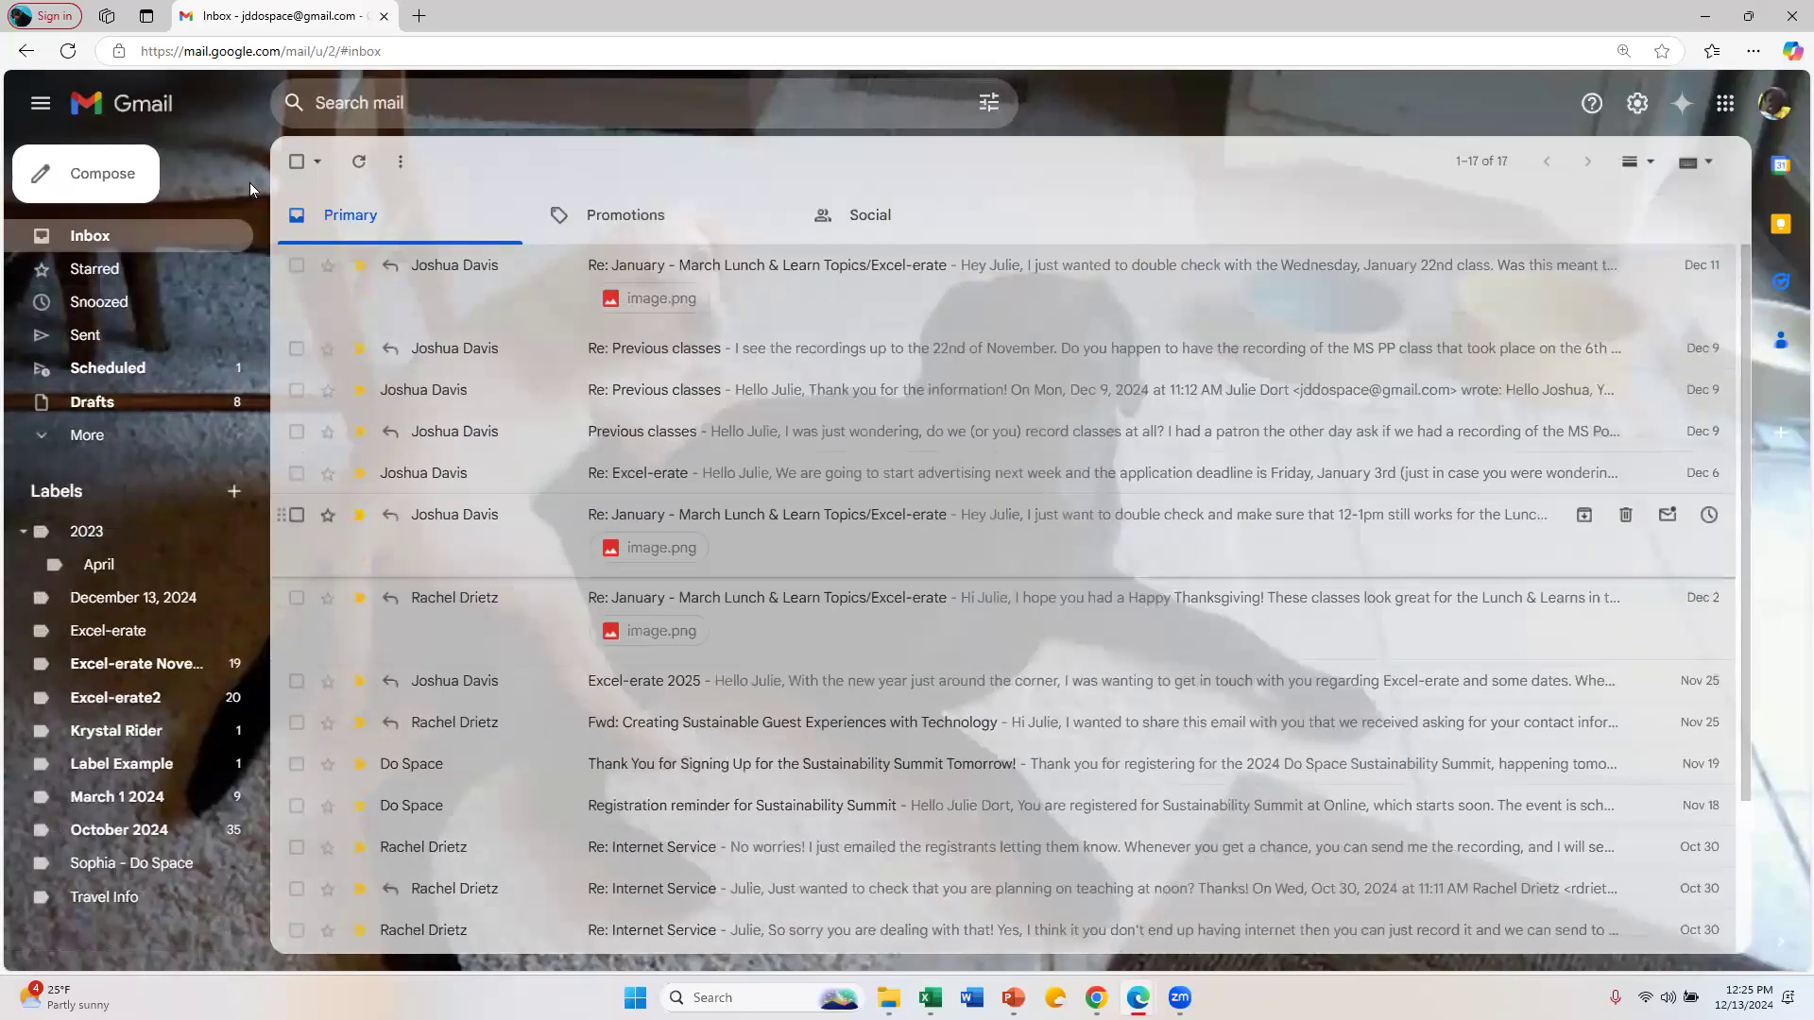
left_click(298, 168)
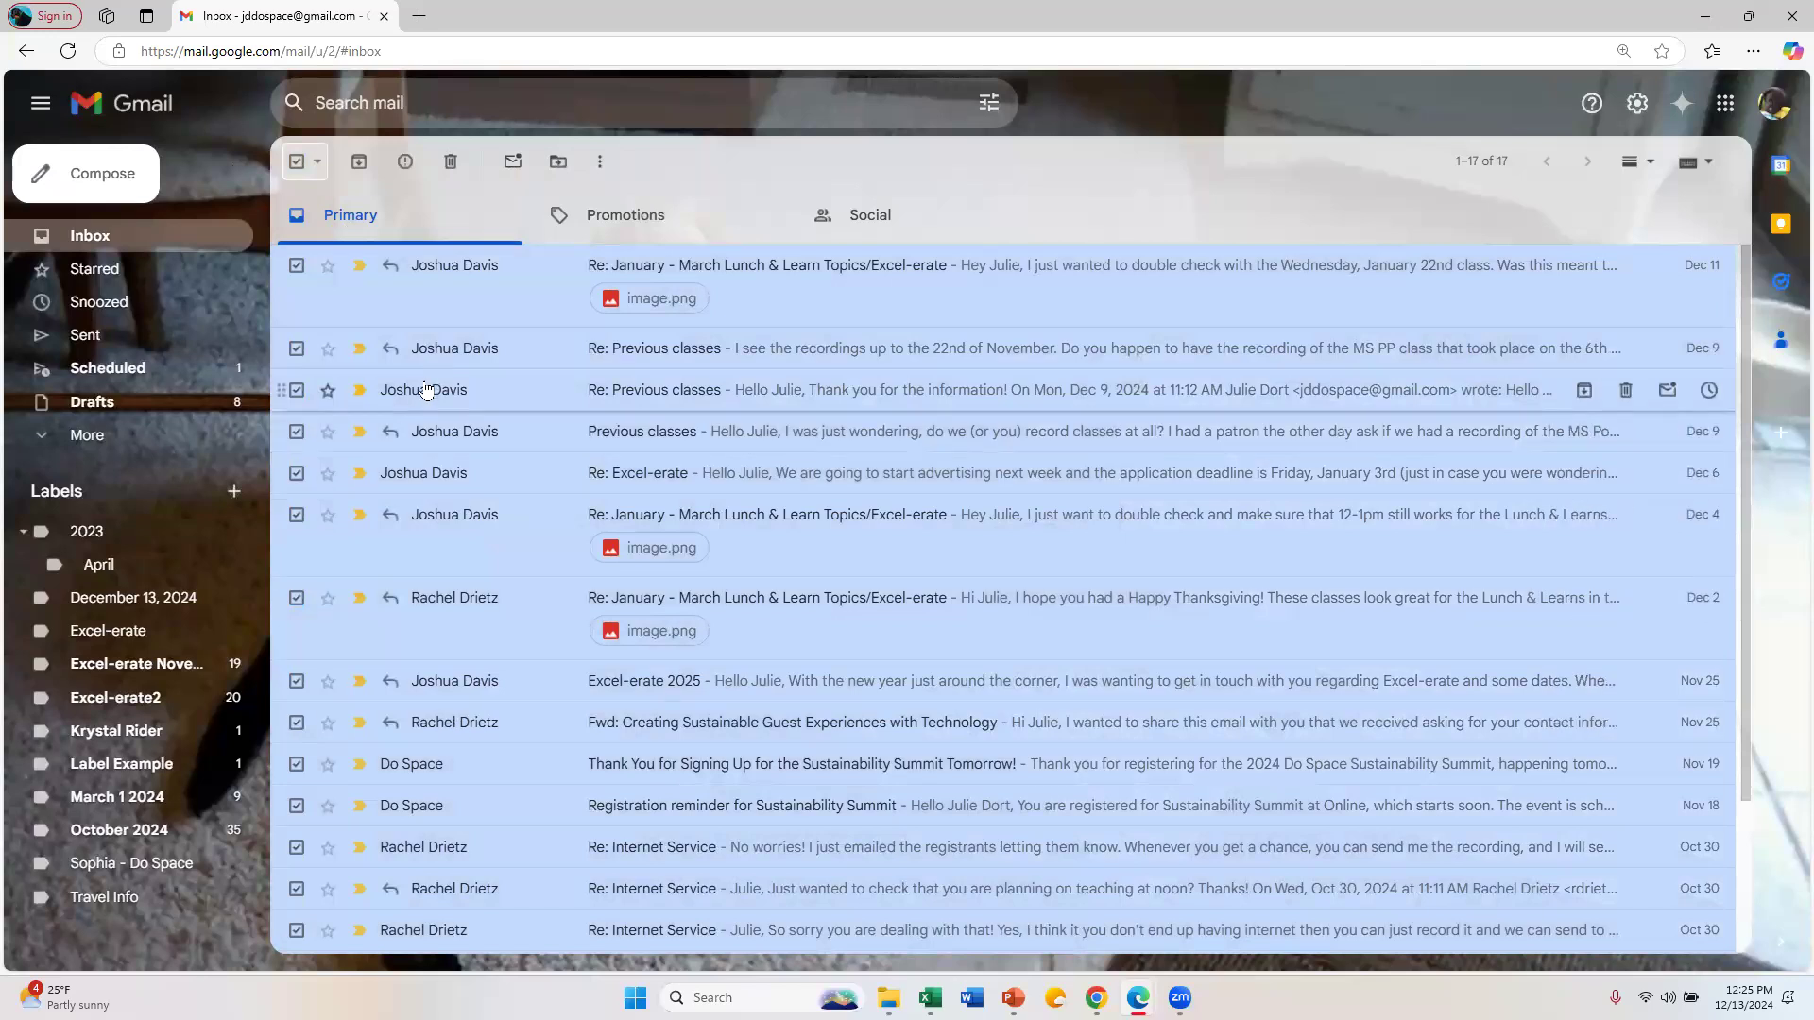
left_click_drag(425, 390, 168, 602)
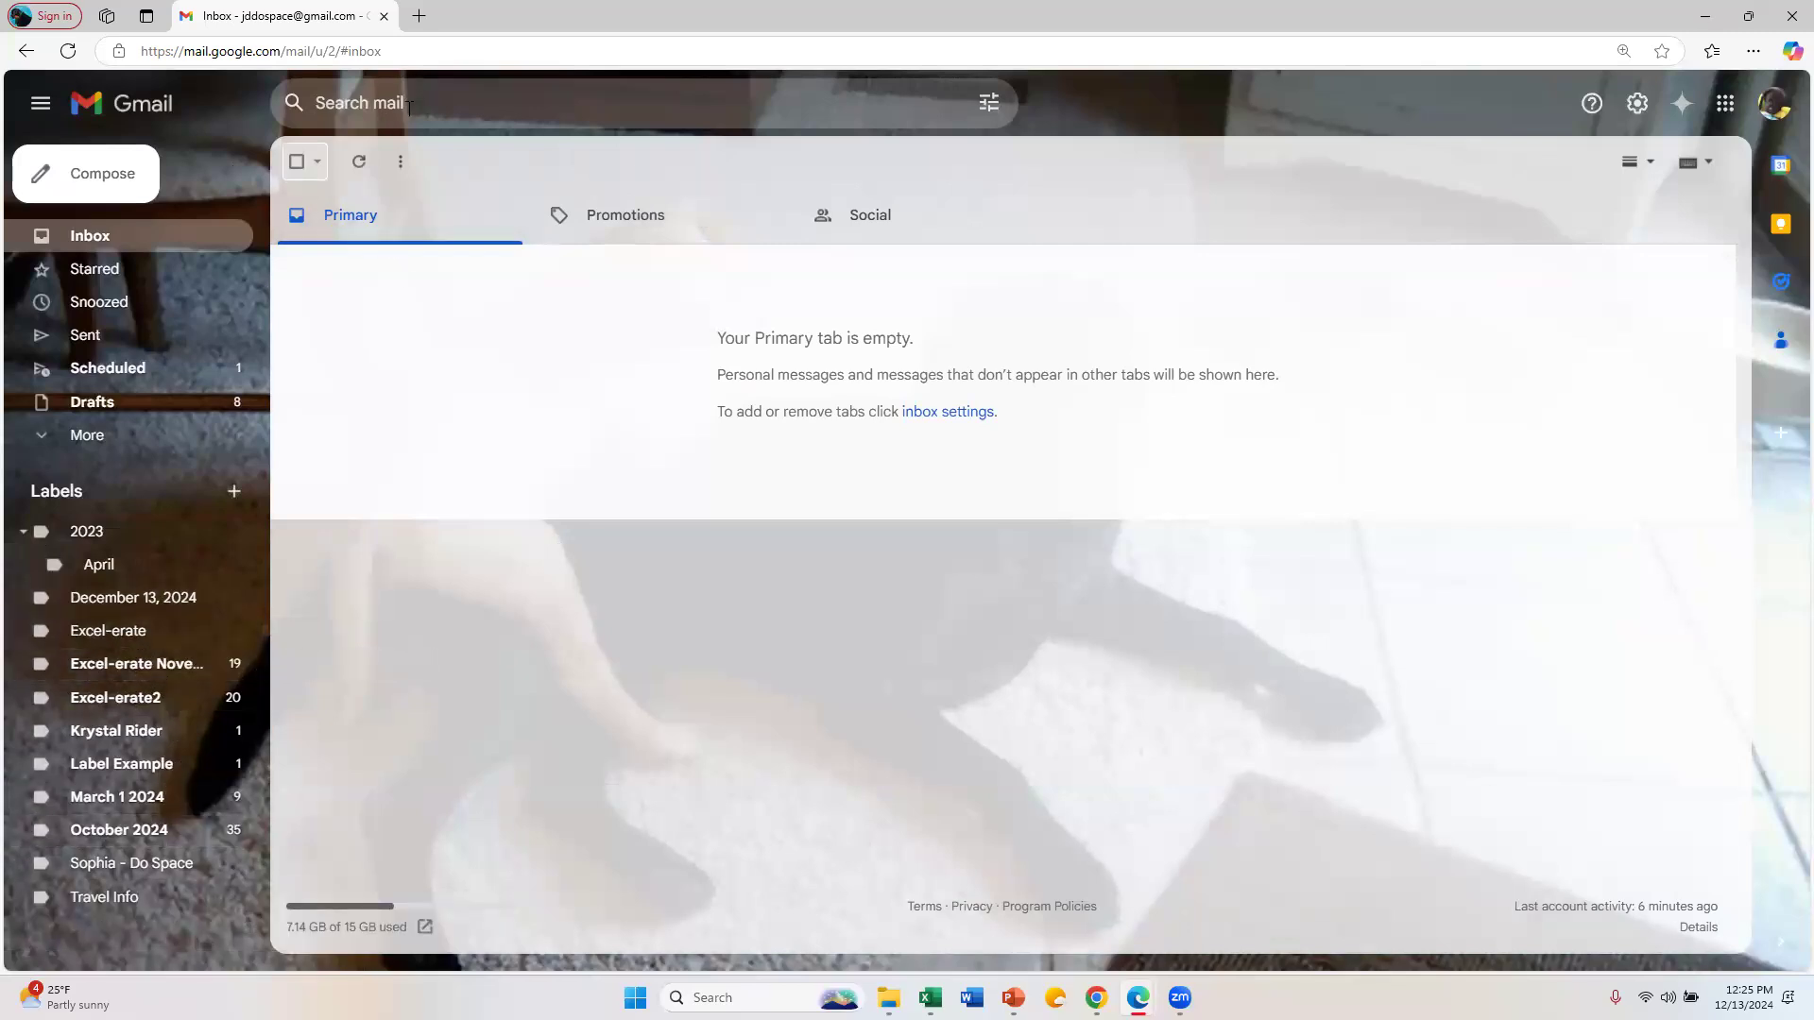
Step: Look at the recent searches and quick filters offered by the mail search
left_click(409, 104)
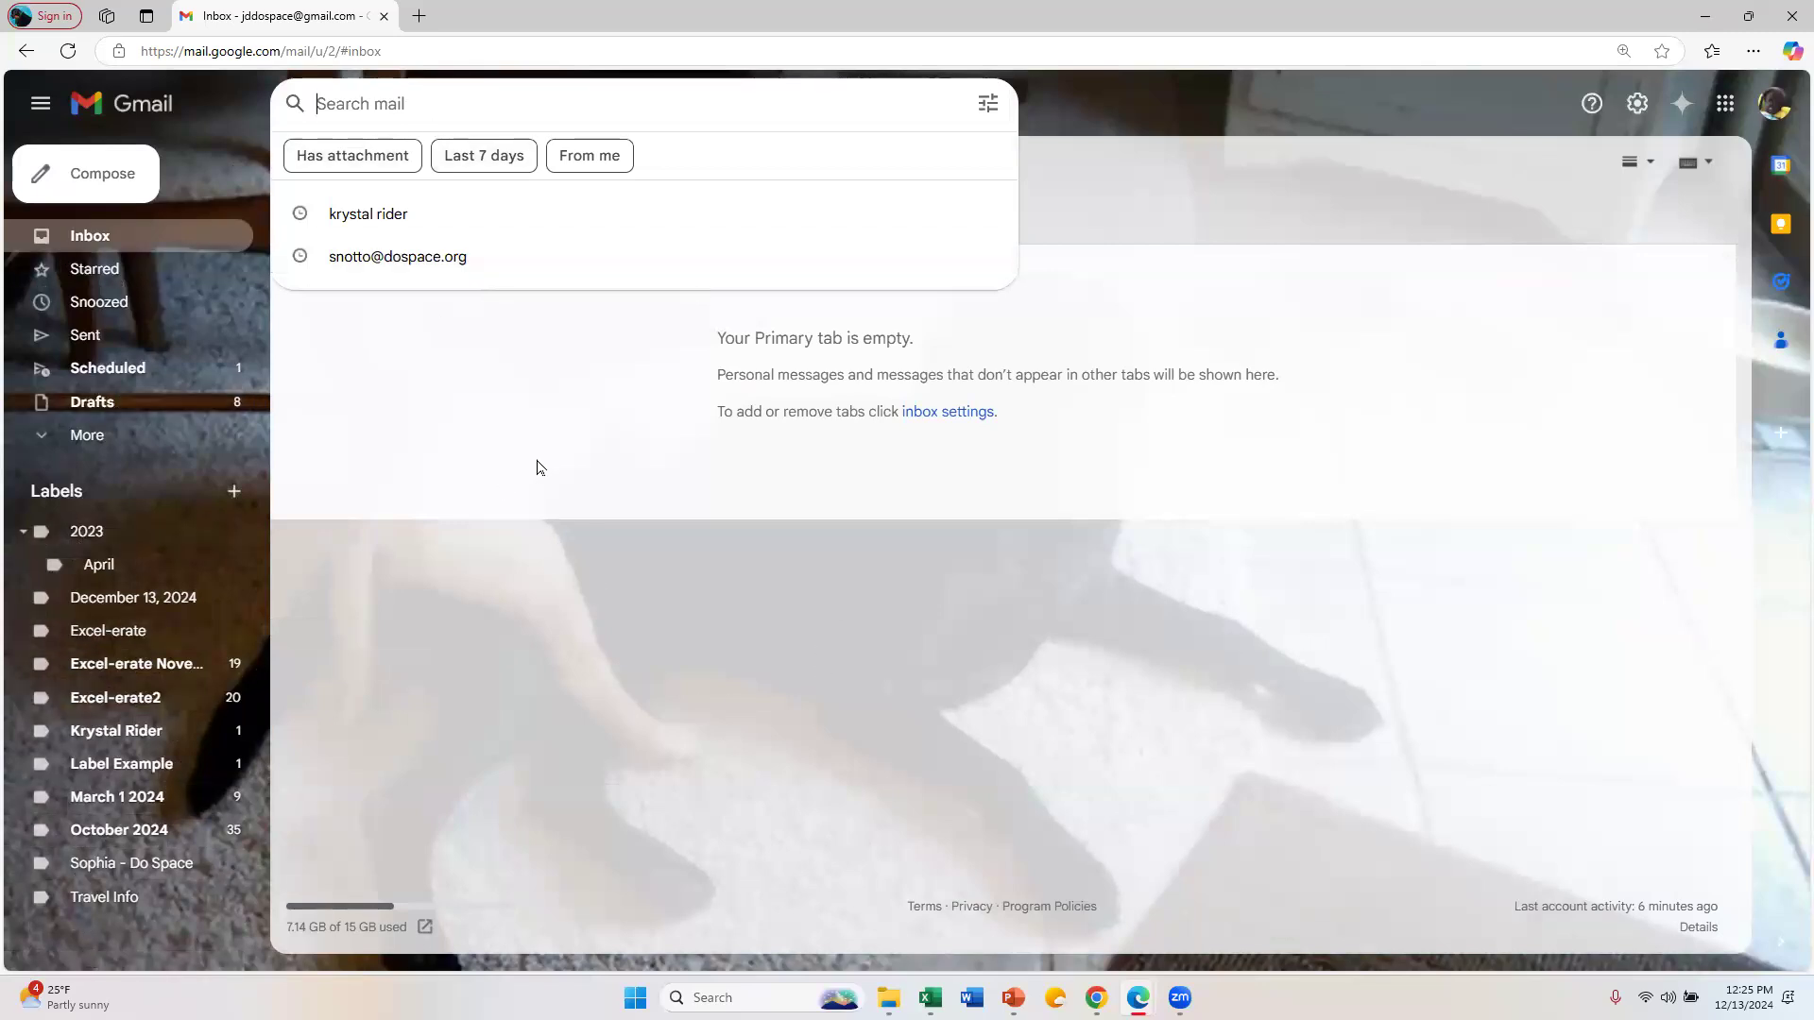
left_click(508, 435)
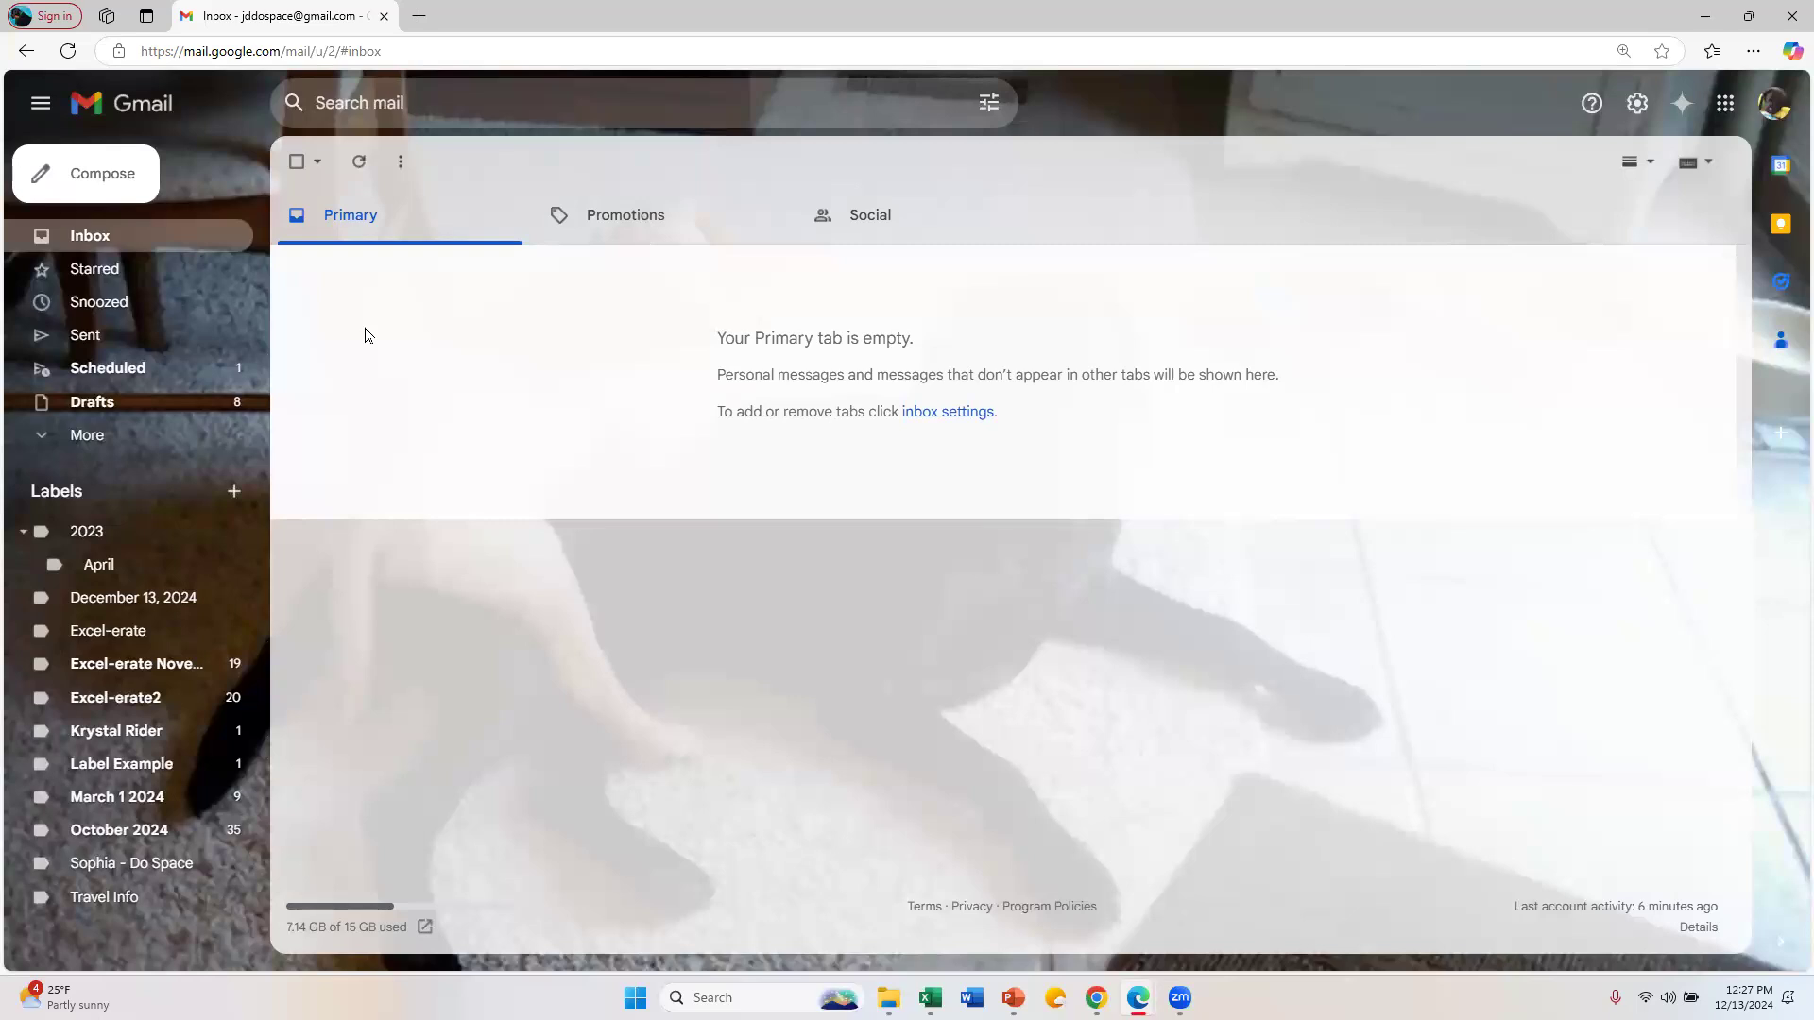
Step: Open Google Drive from the Google apps list and decline the suggestion to switch to Chrome
left_click(1729, 111)
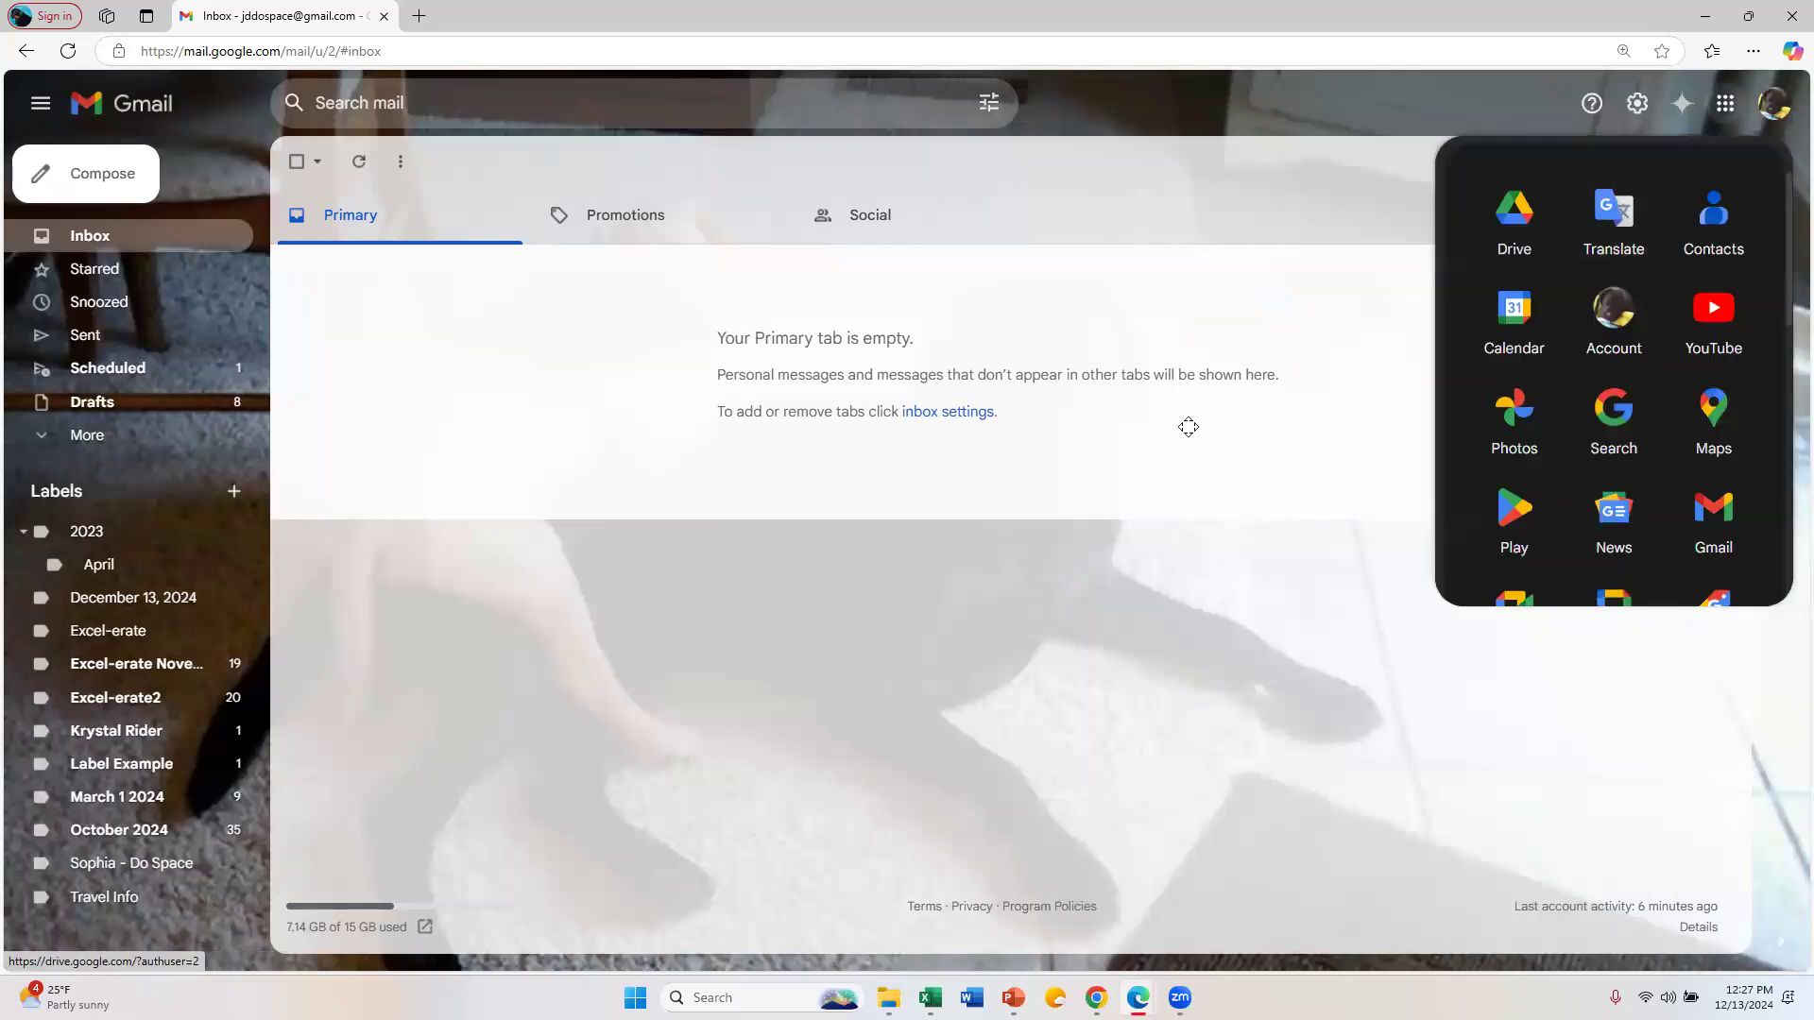
left_click(1729, 109)
left_click(1732, 106)
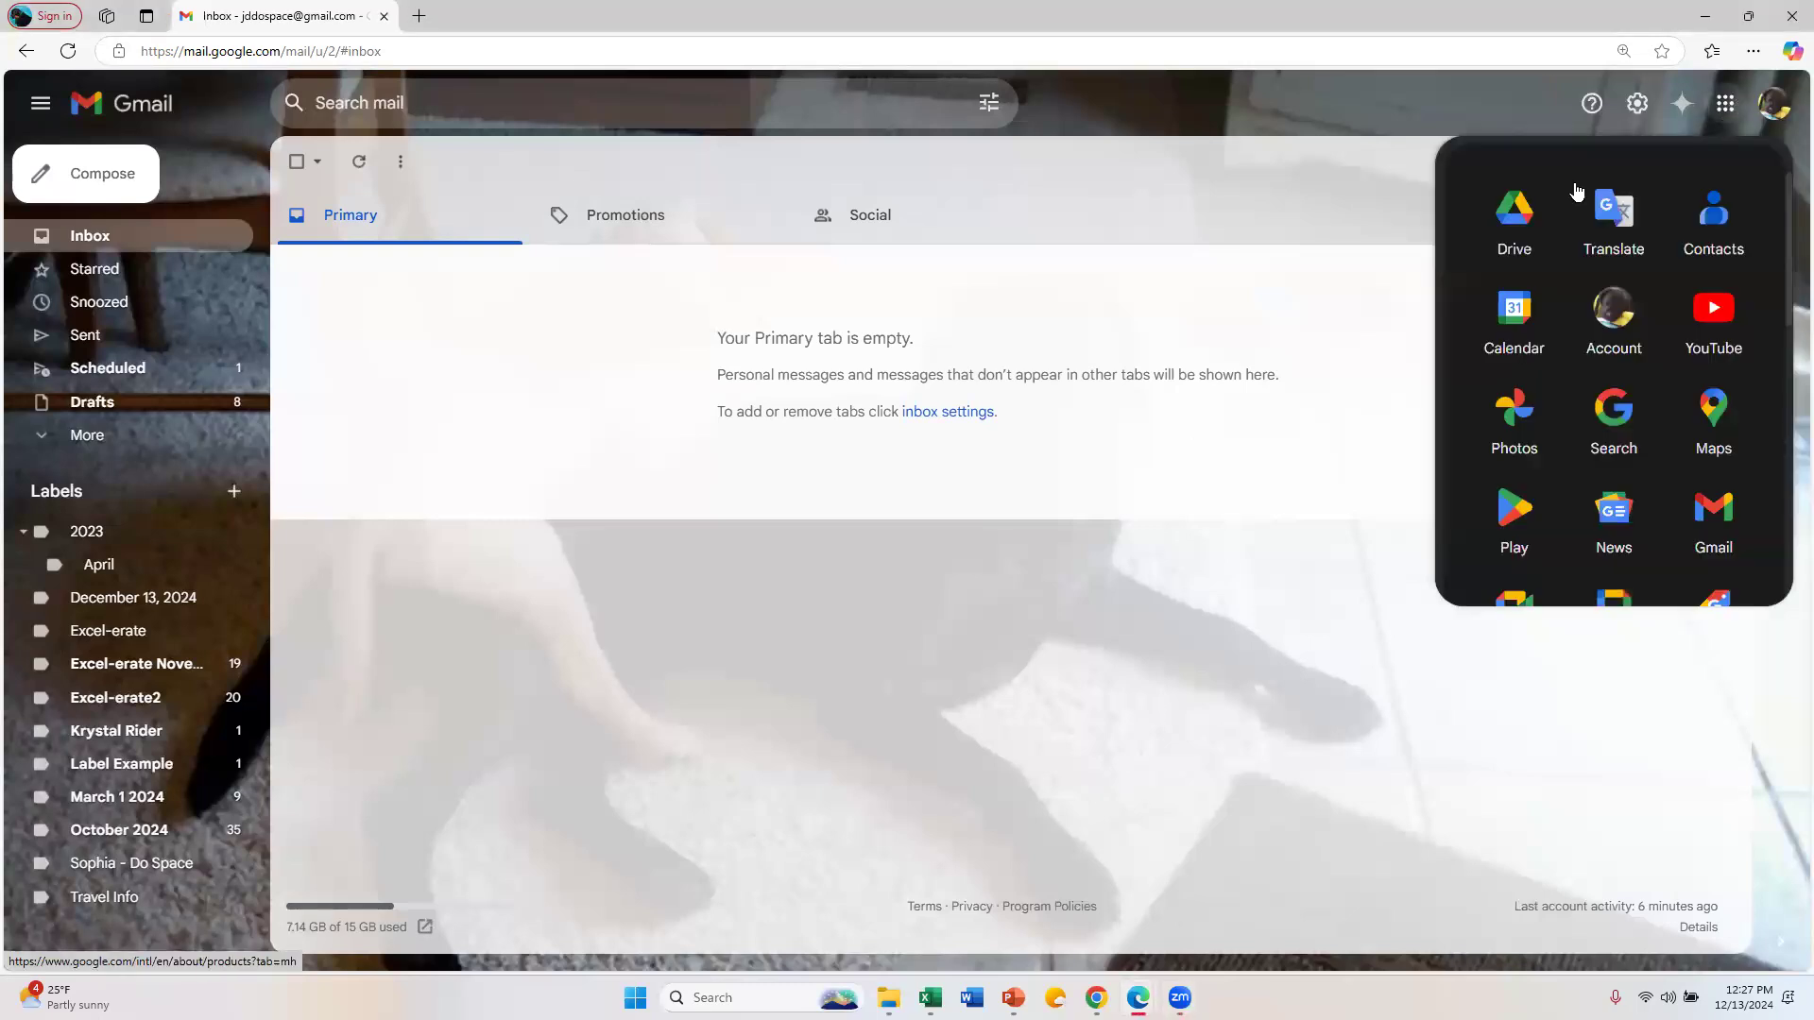
left_click(1505, 222)
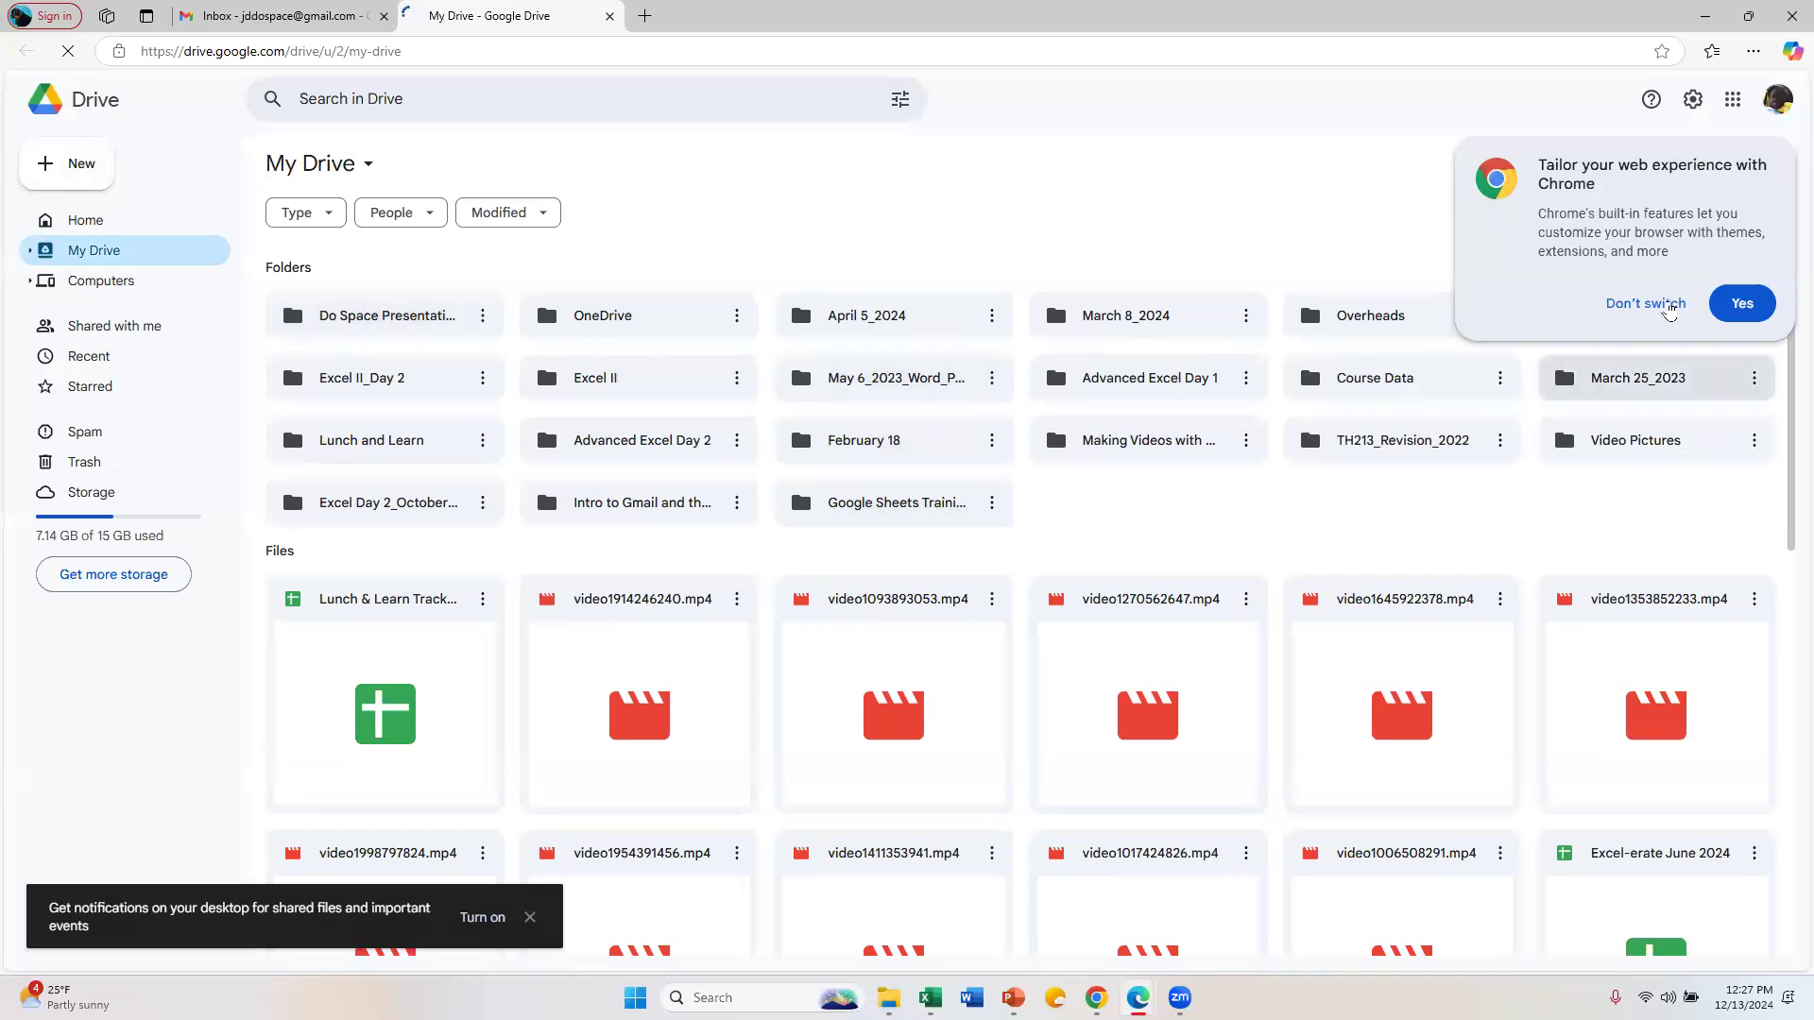
left_click(1645, 302)
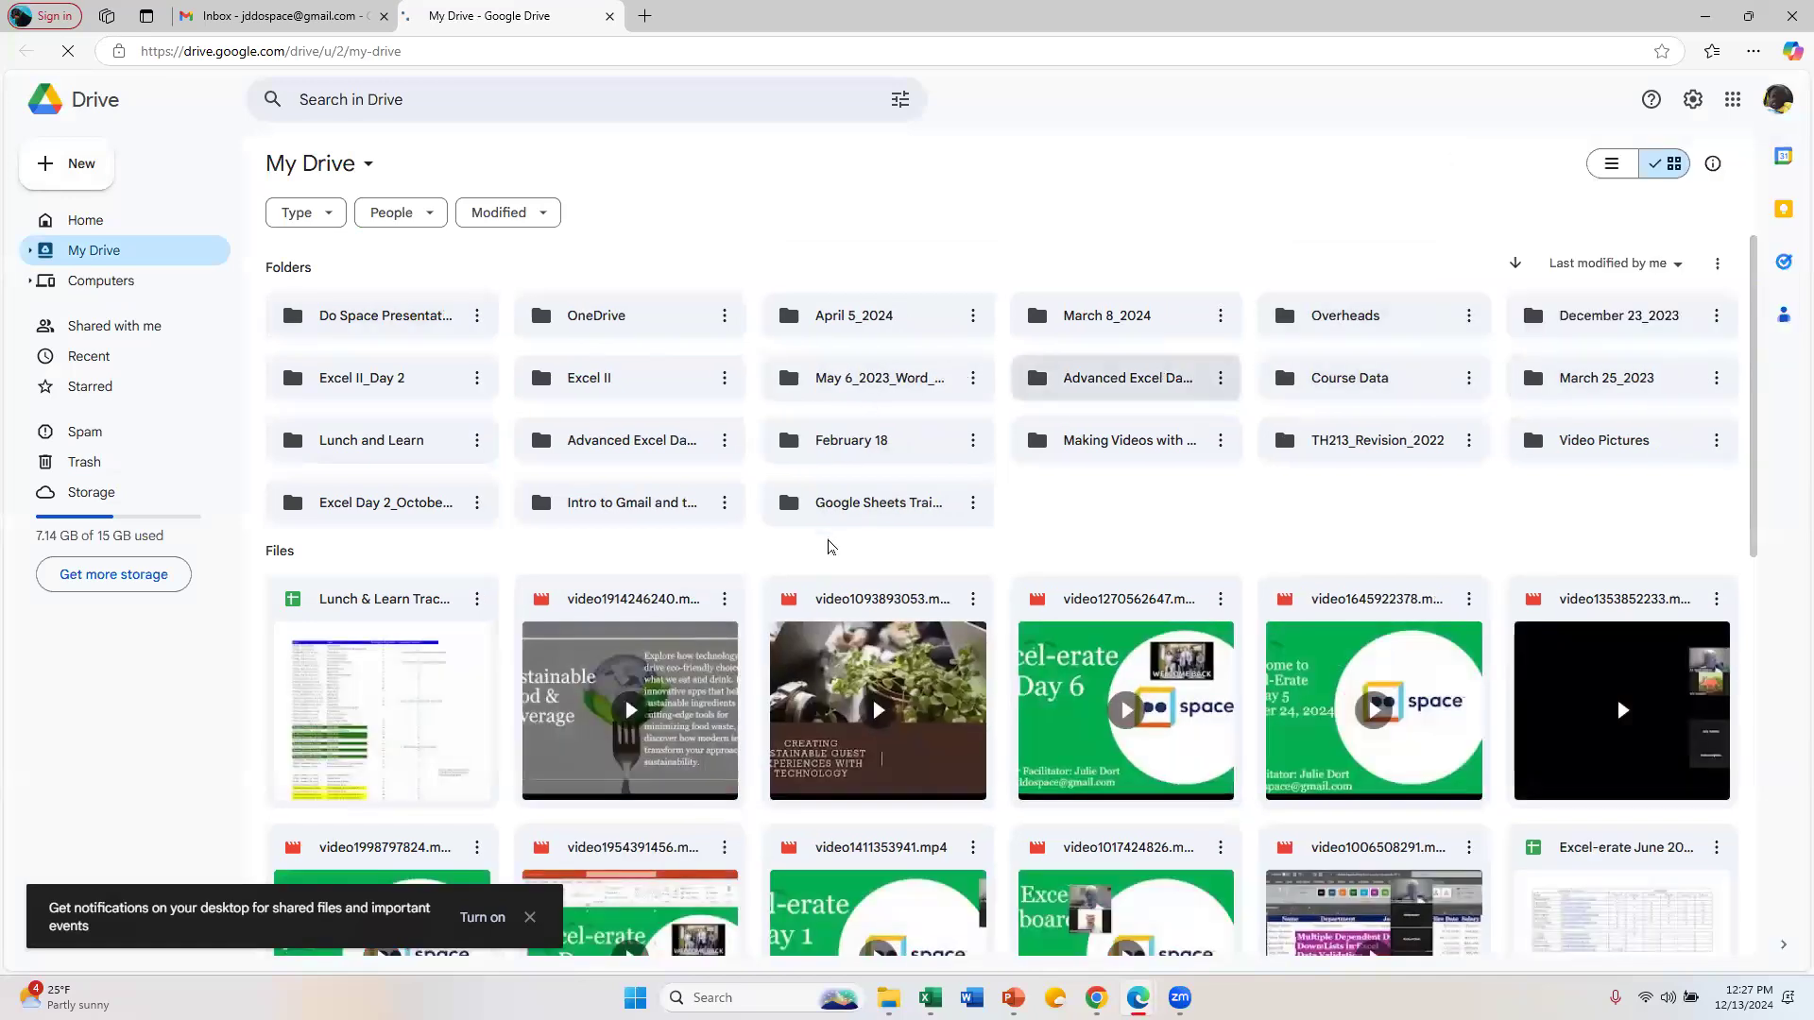
Step: Look through the folders and files in My Drive and view Drive's Spam section
scroll(1179, 597, "down", 5)
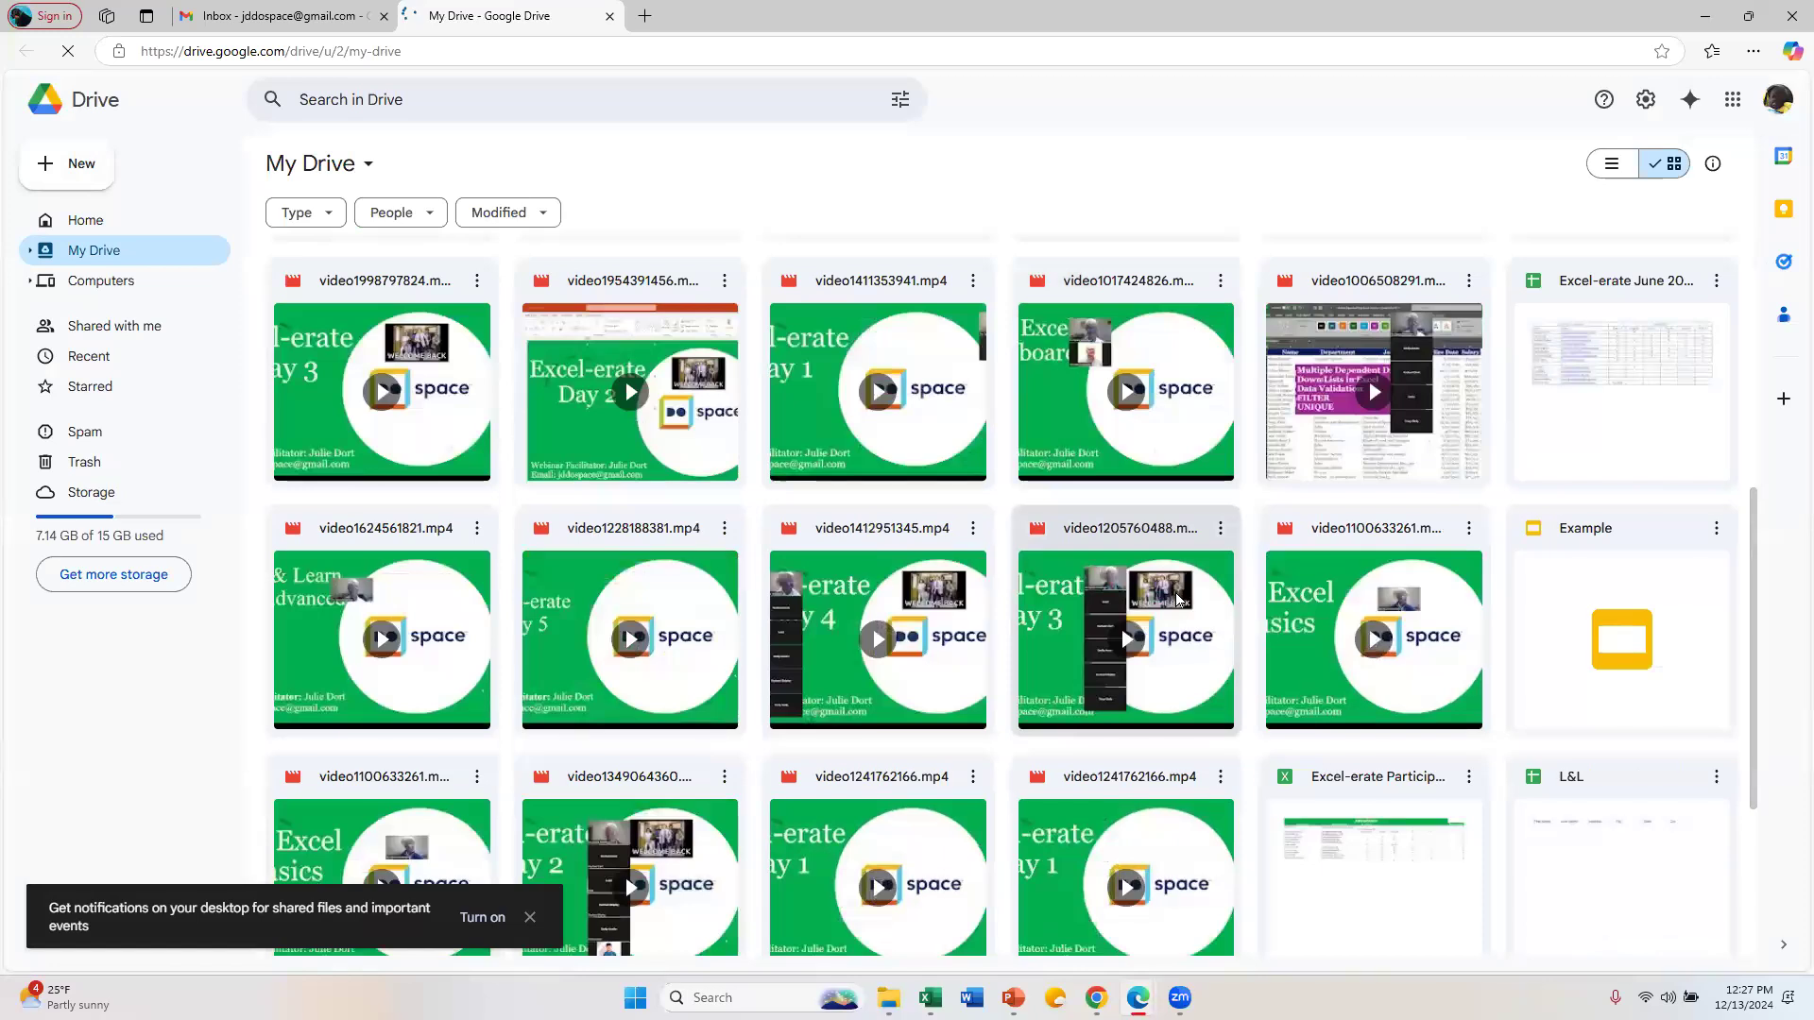
scroll(1185, 593, "up", 6)
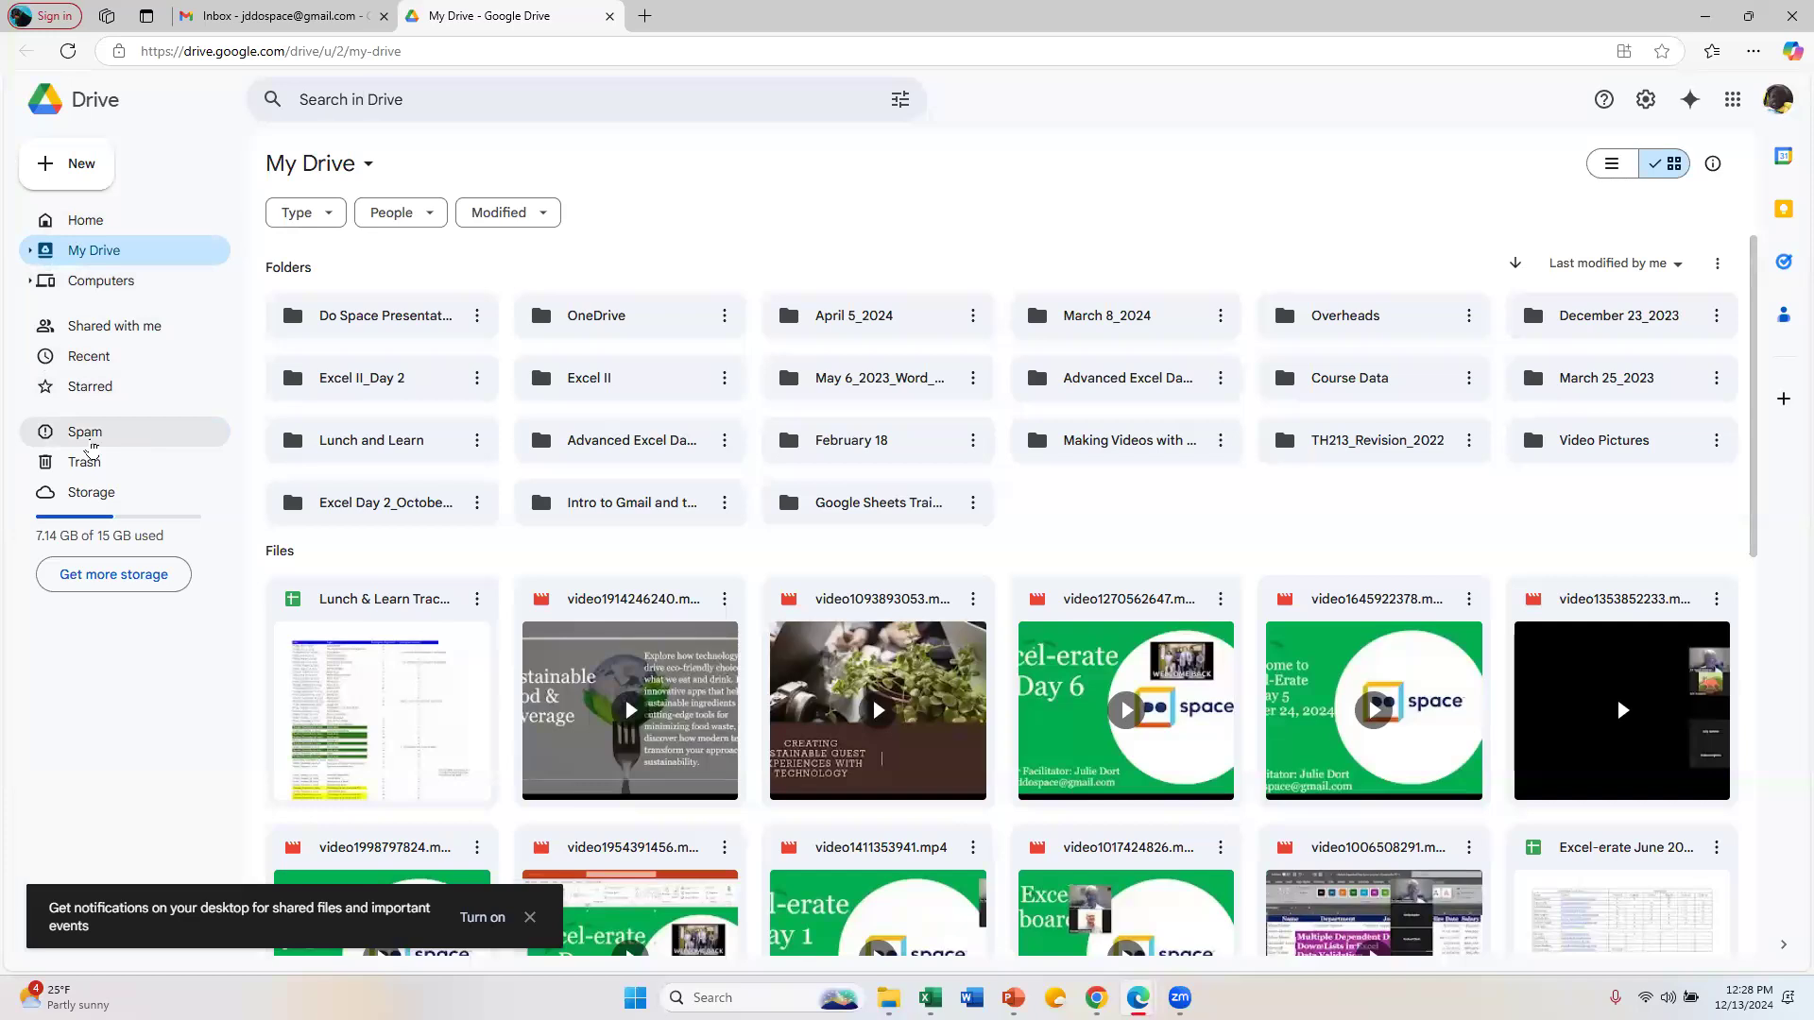
left_click(88, 442)
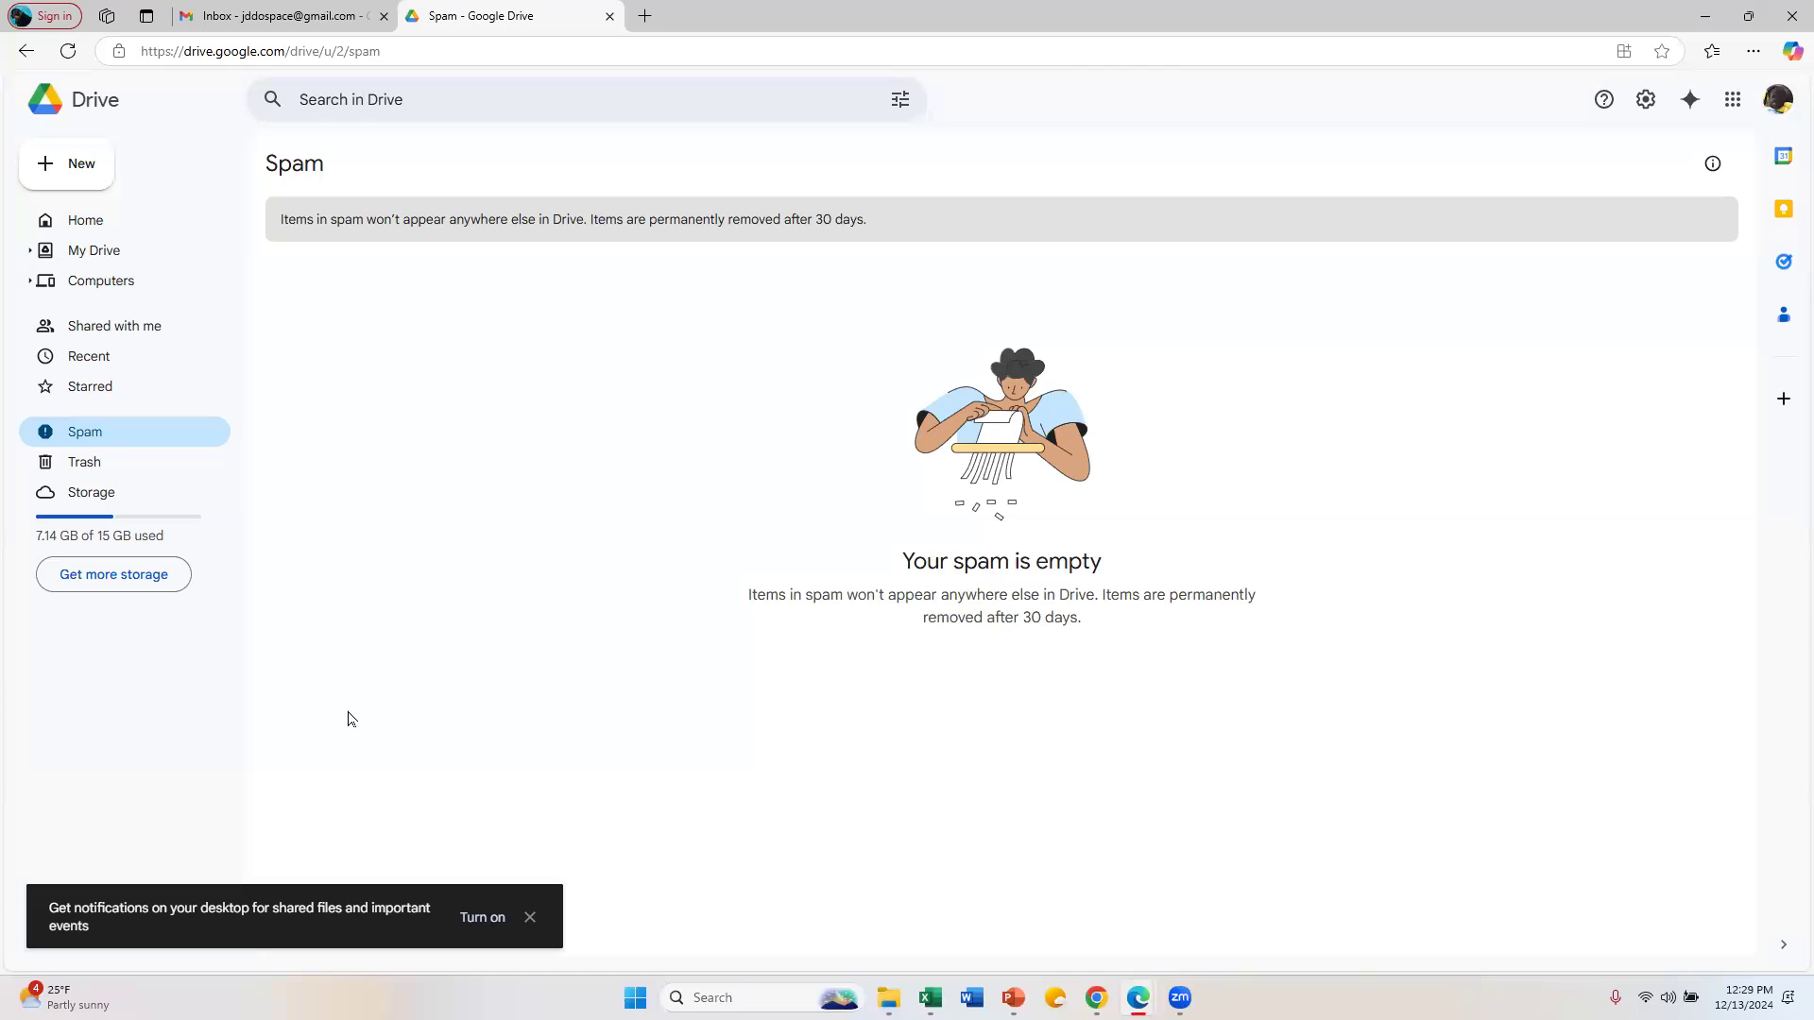
Step: Review the Google One upgrade offers and the full list of storage plans, and close both plan pages
left_click(108, 584)
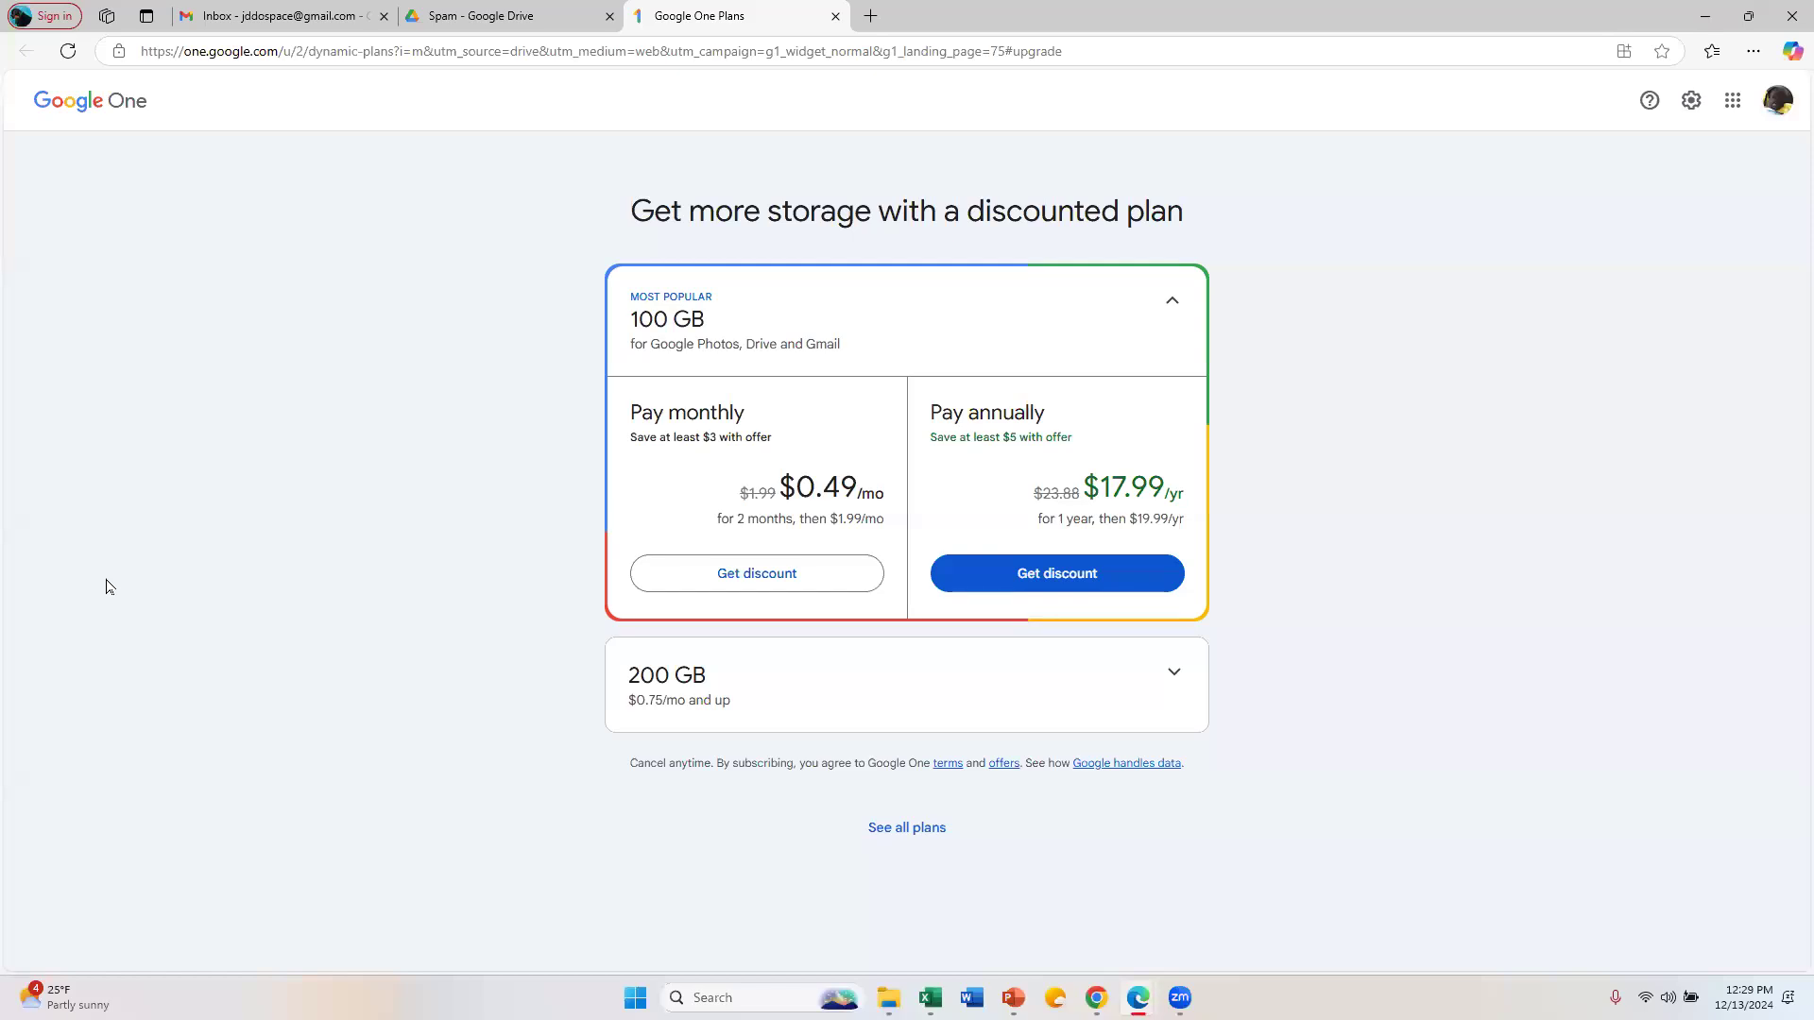
left_click(911, 846)
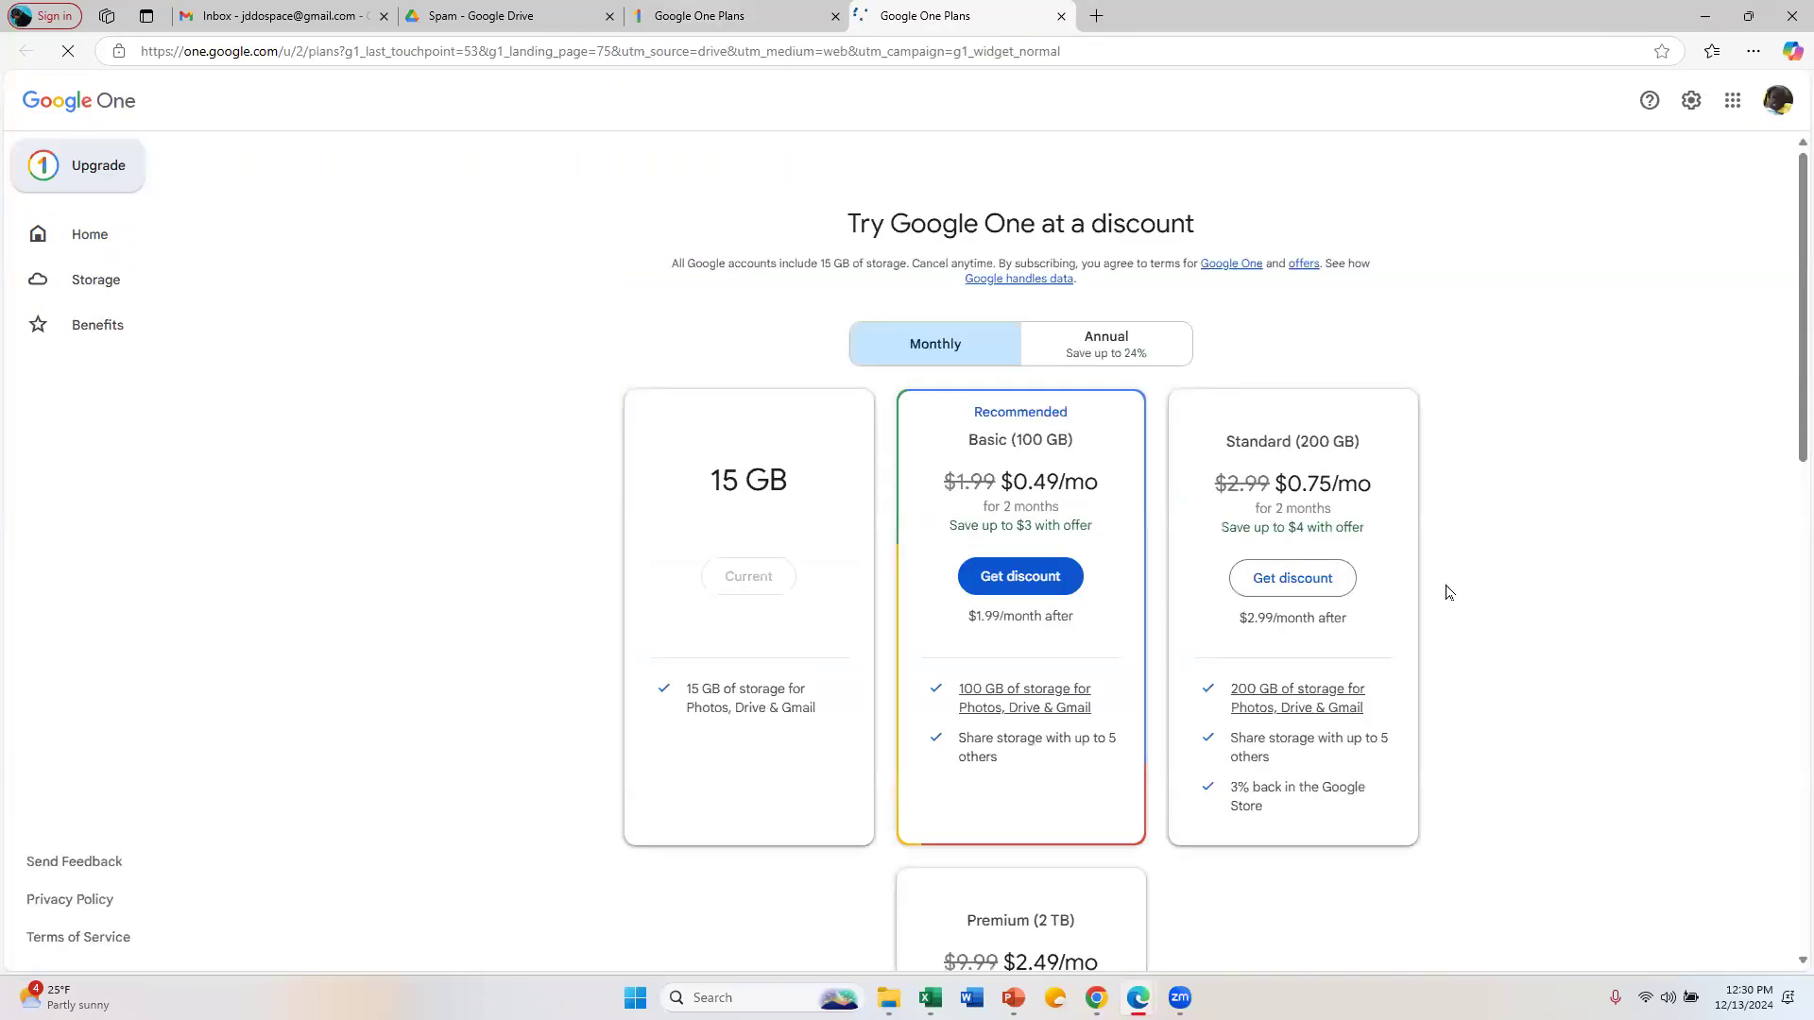
scroll(1448, 592, "down", 2)
scroll(1449, 592, "down", 4)
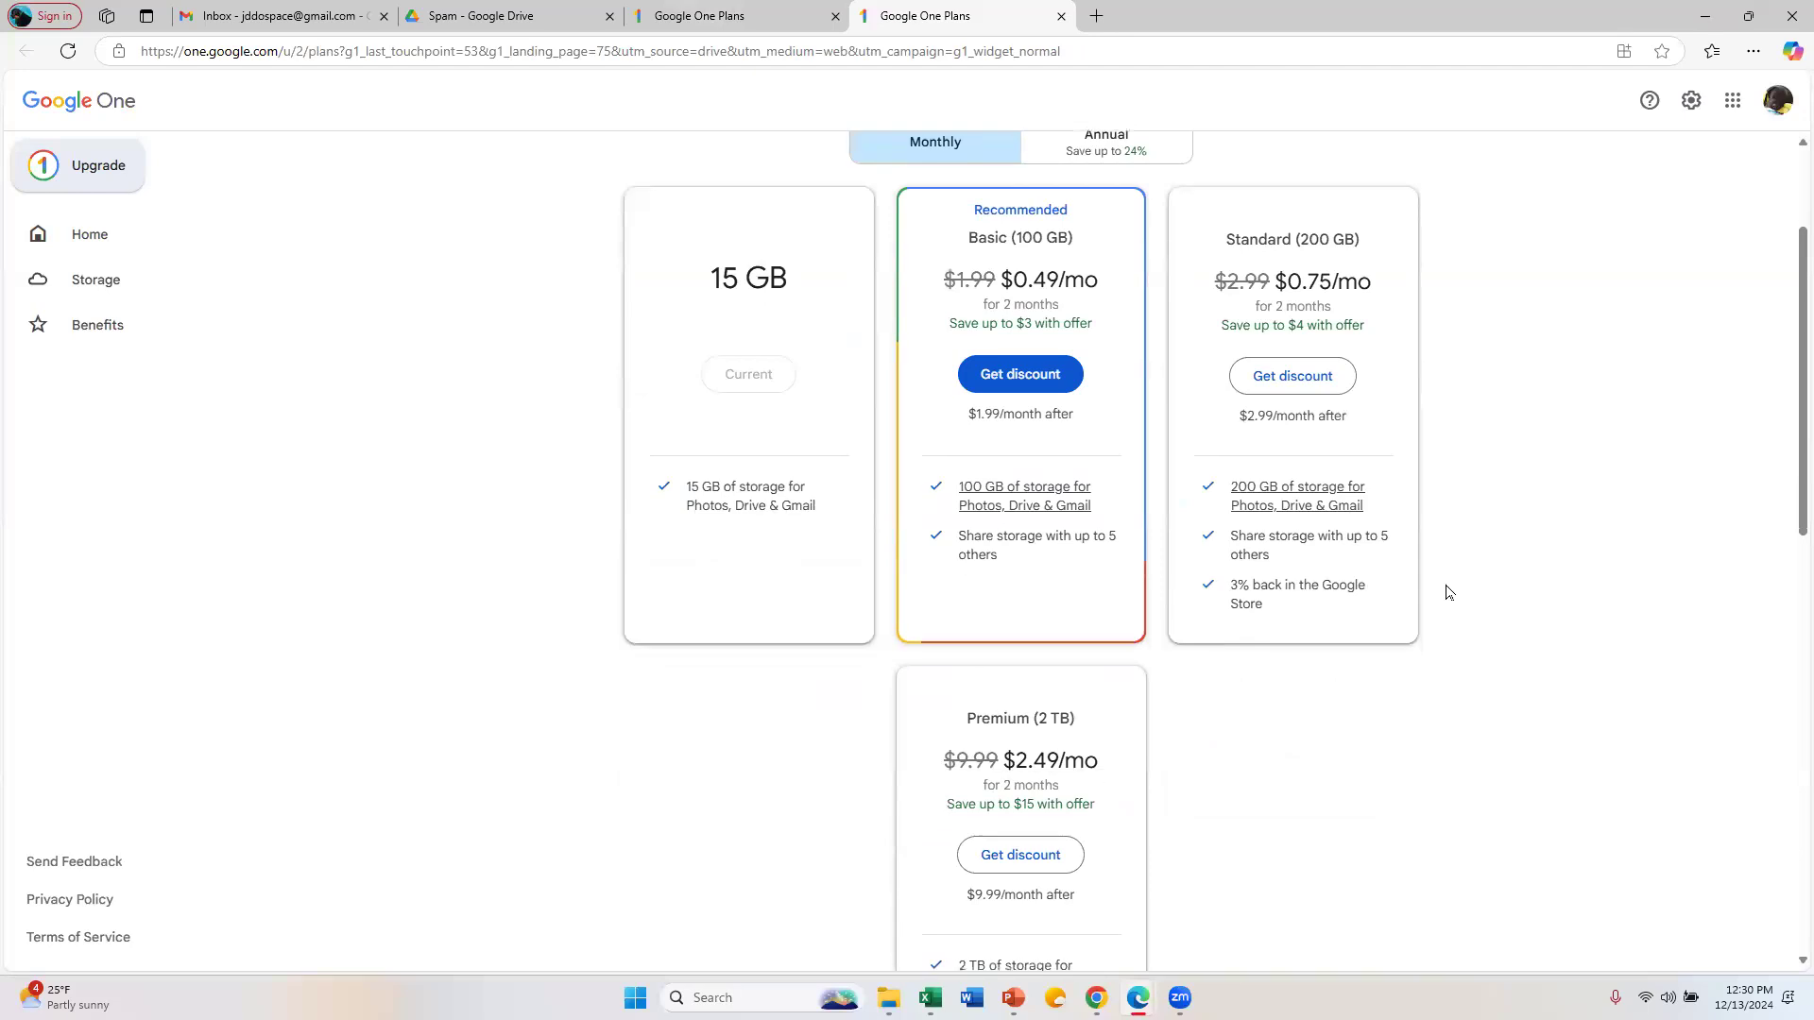
scroll(1488, 626, "up", 4)
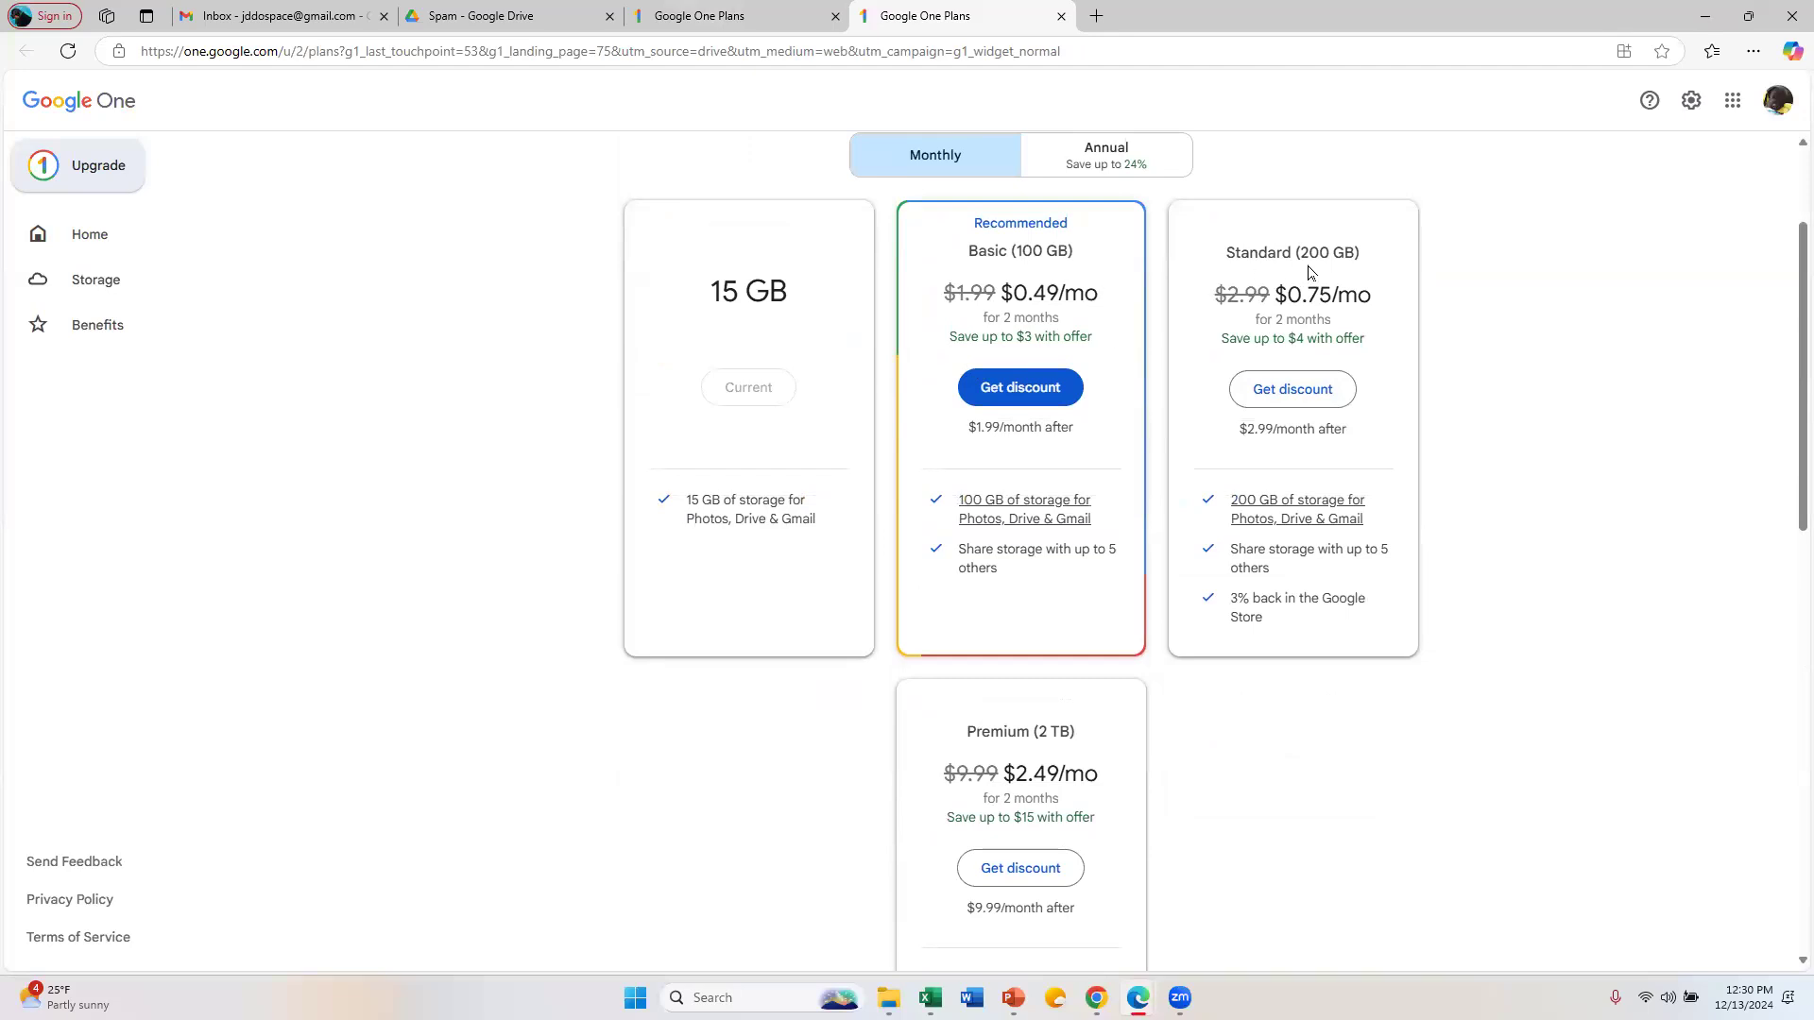
scroll(1506, 434, "down", 4)
scroll(1314, 564, "up", 6)
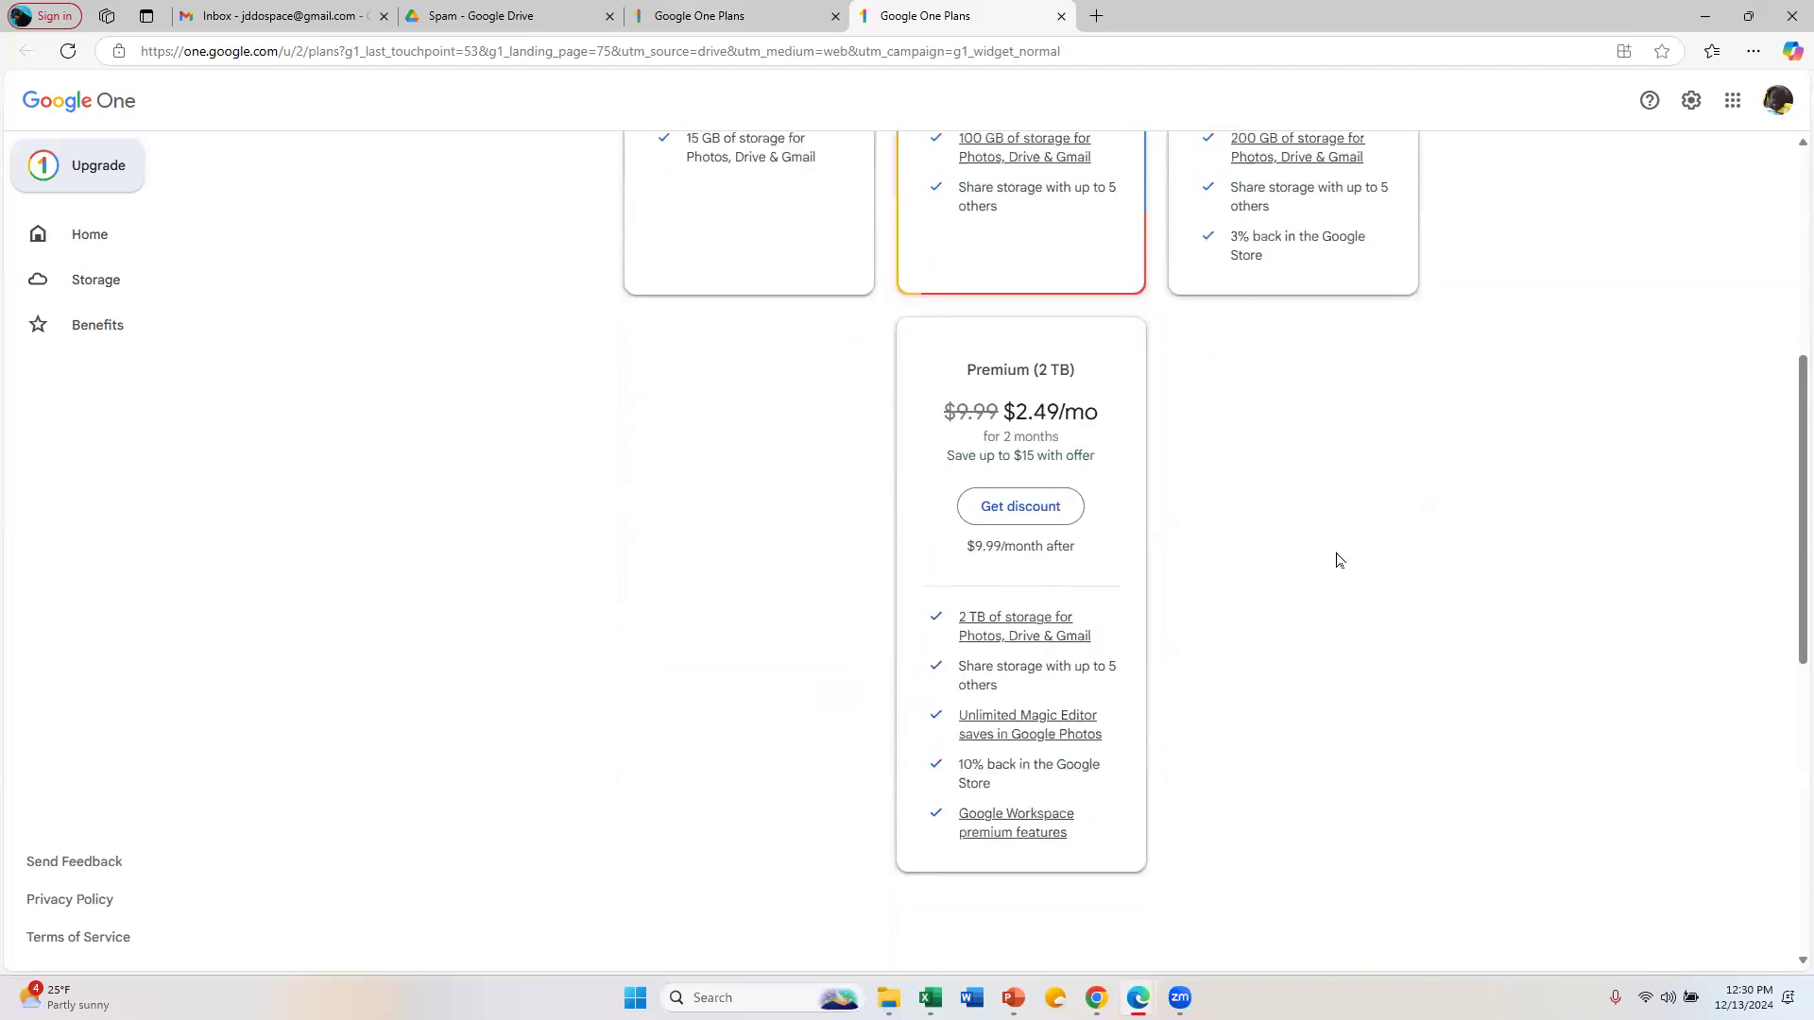
left_click(1061, 16)
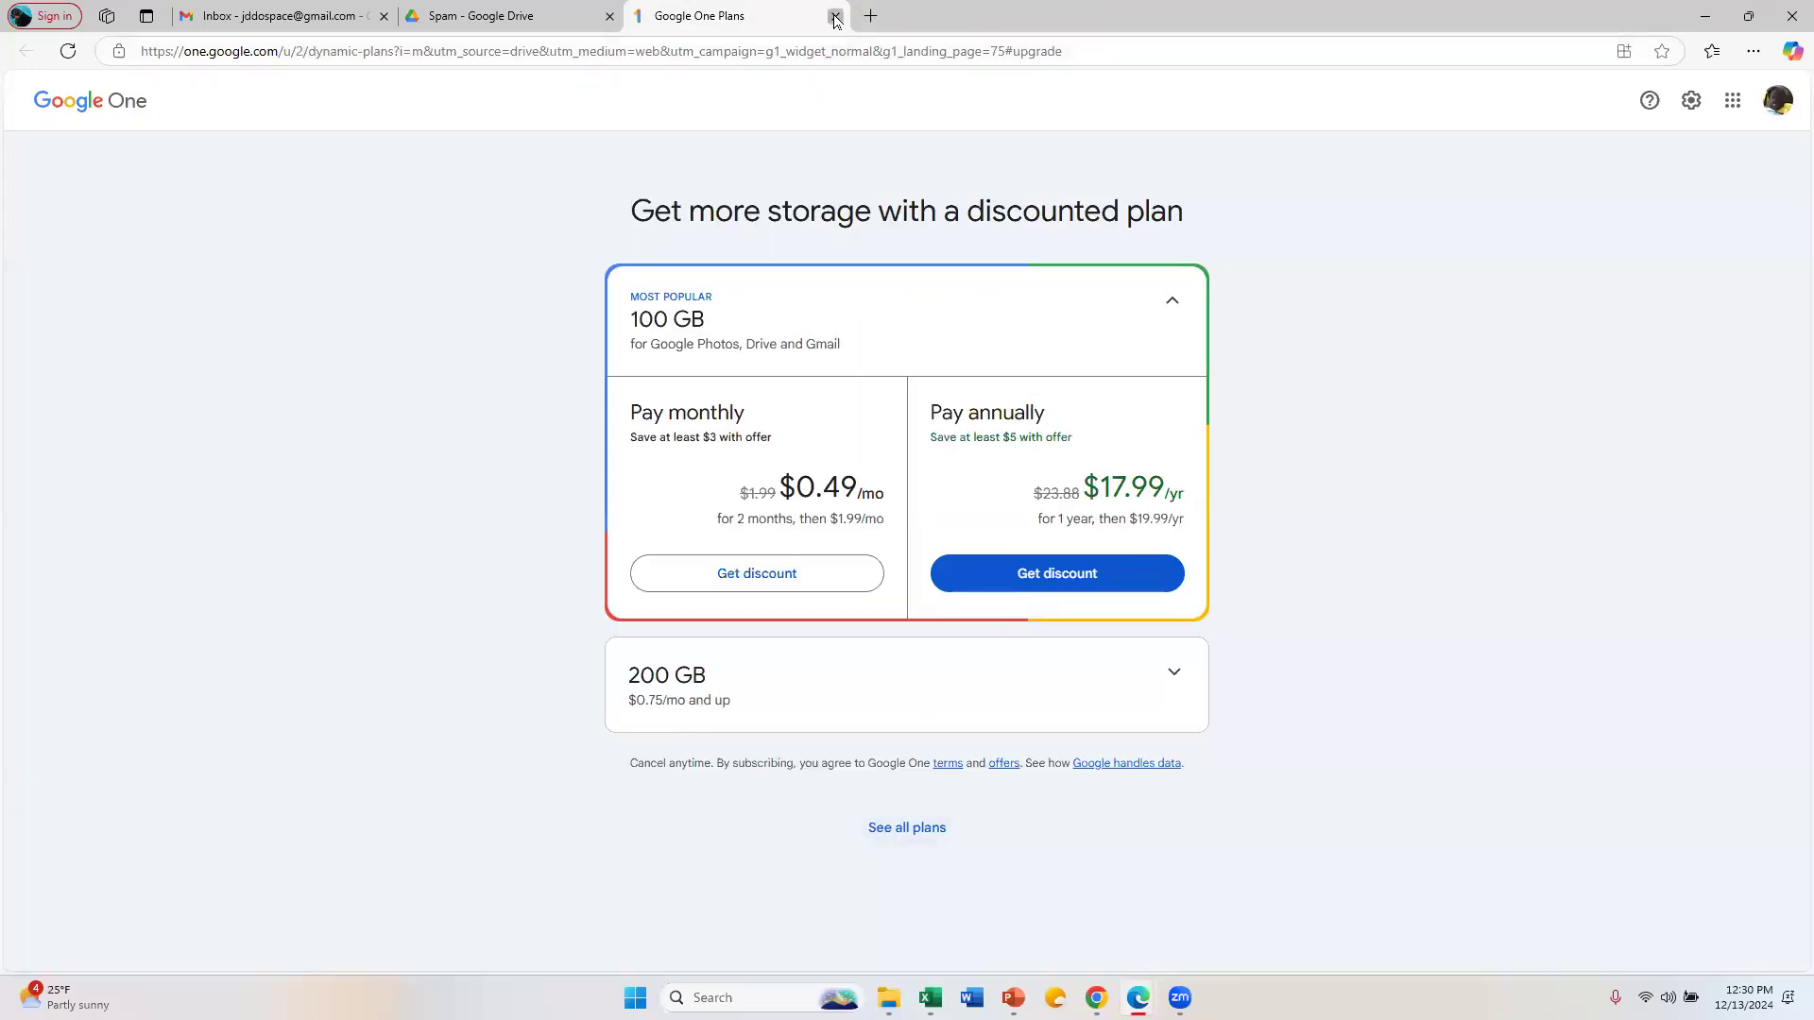
left_click(836, 16)
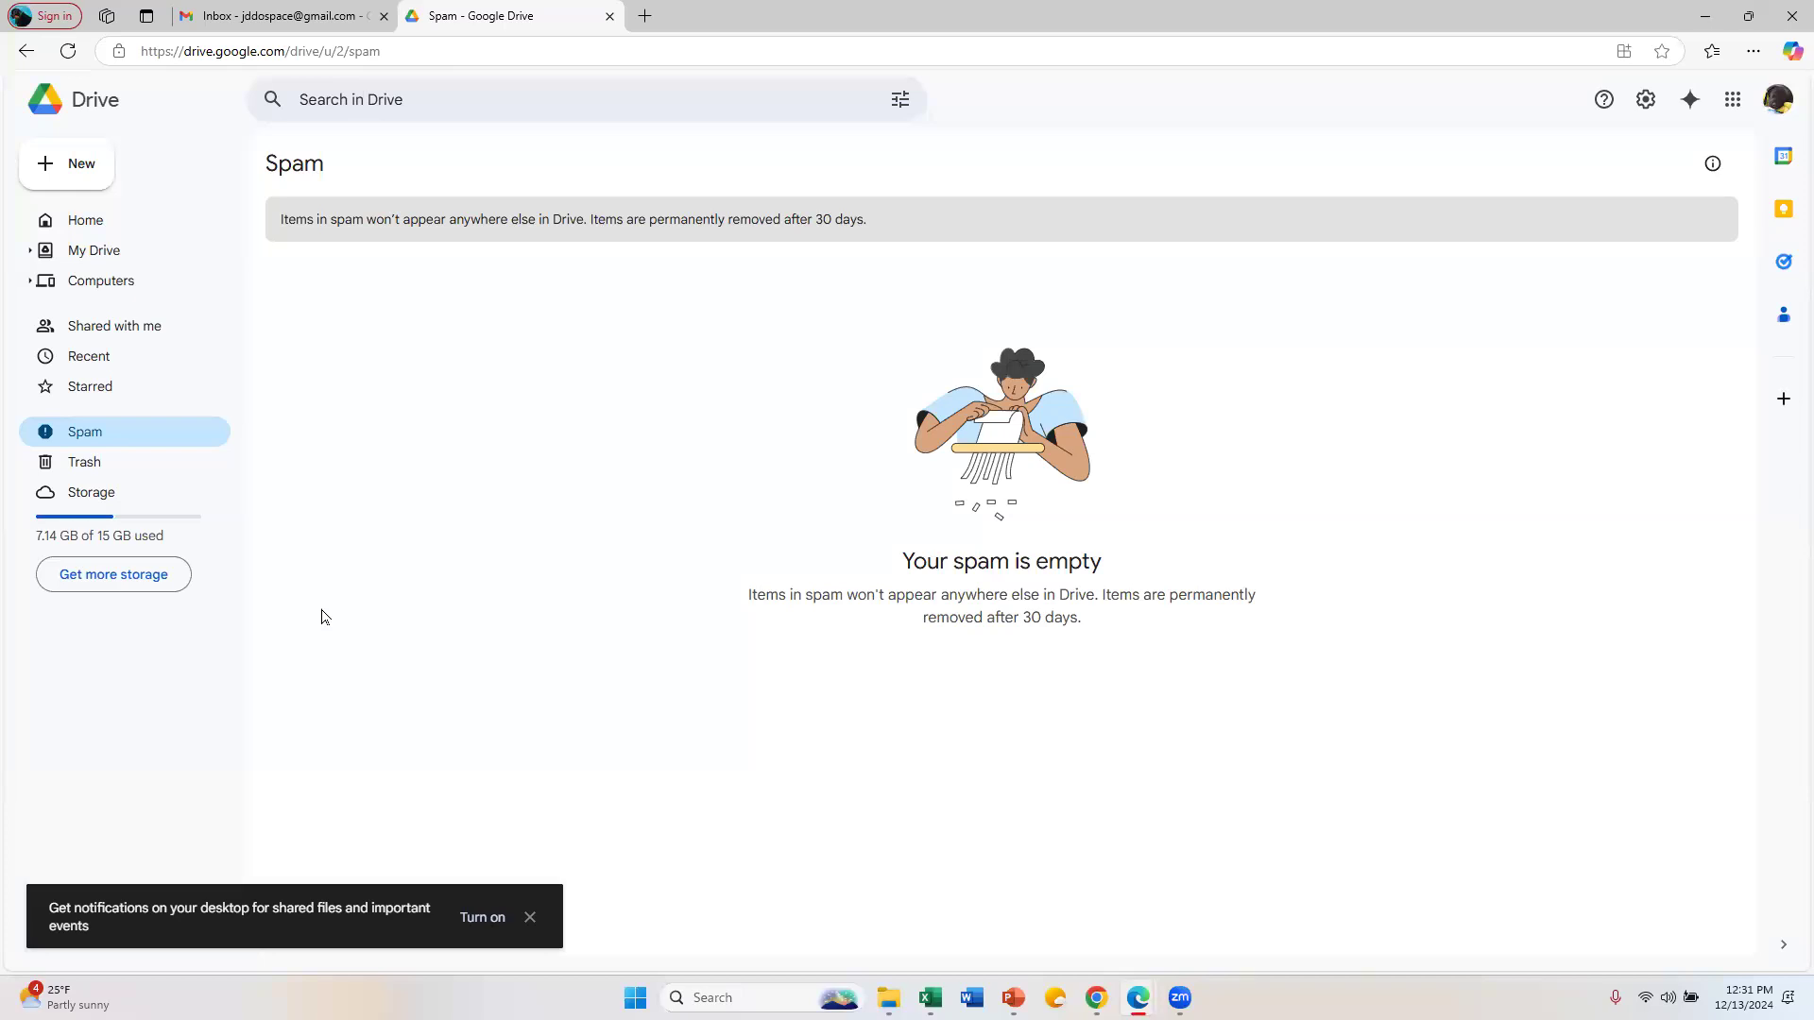
Step: Create a new blank Google Docs document from Drive
left_click(77, 189)
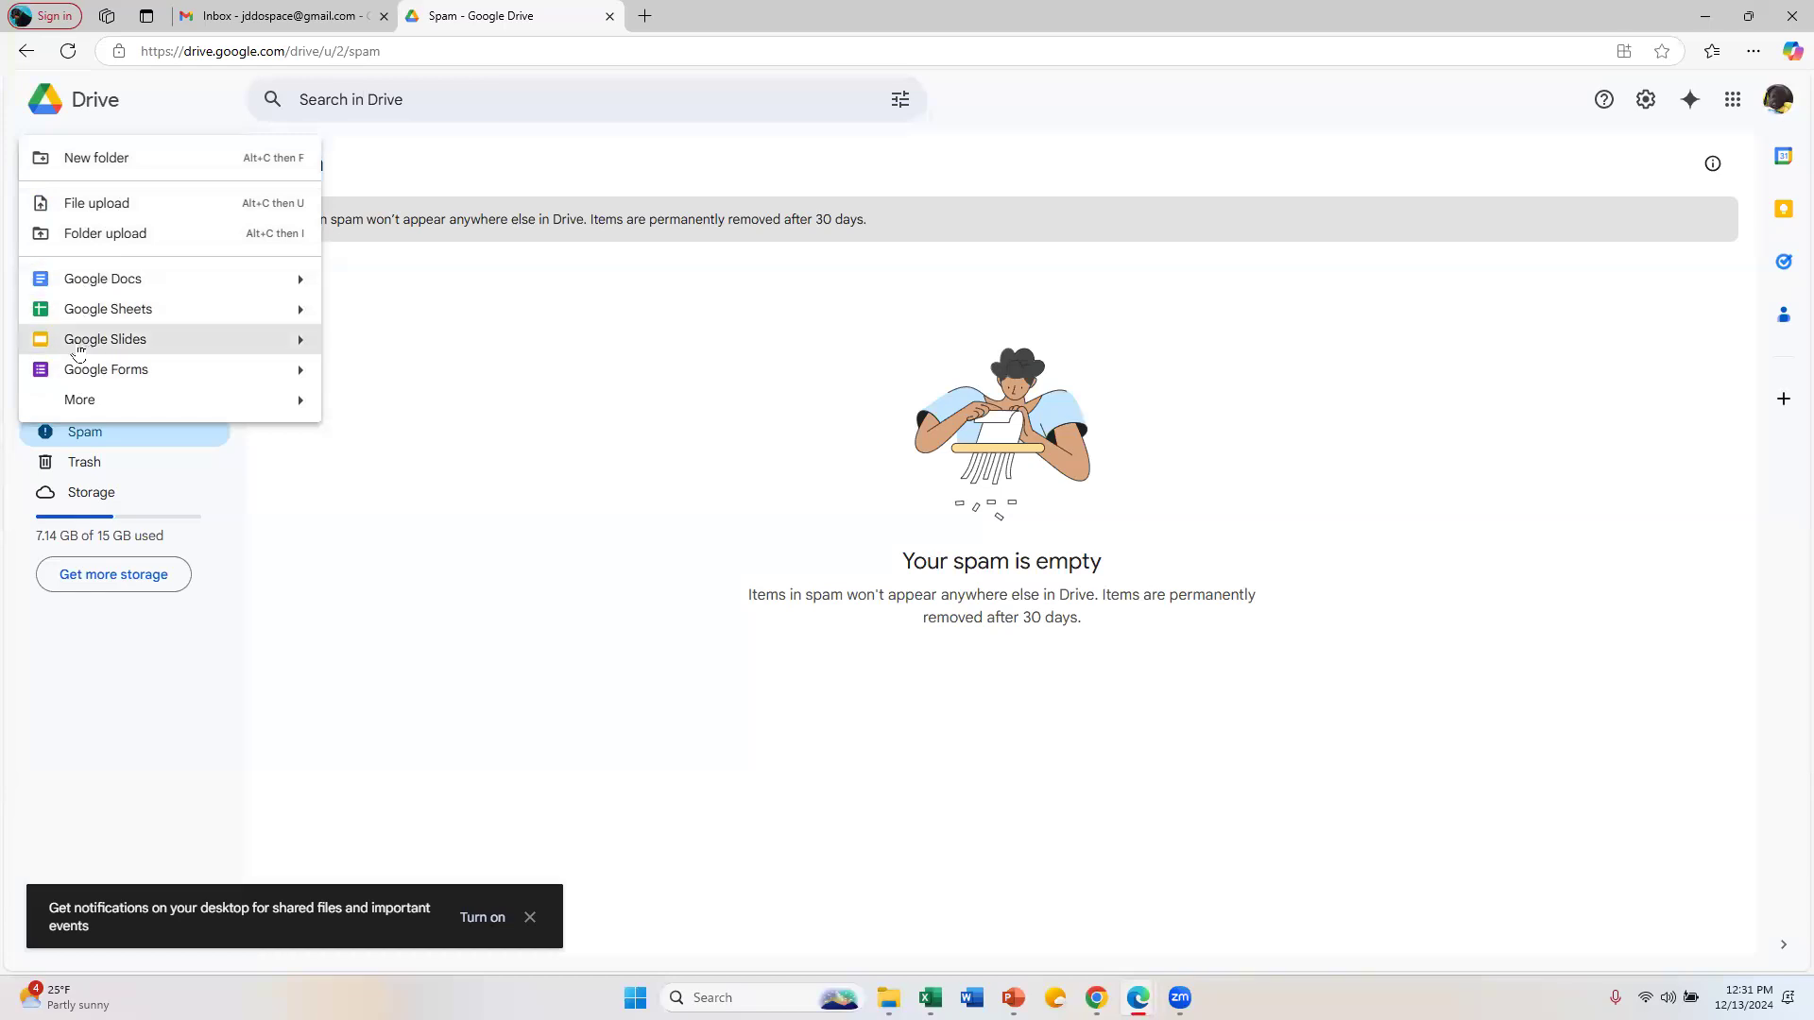
left_click(85, 281)
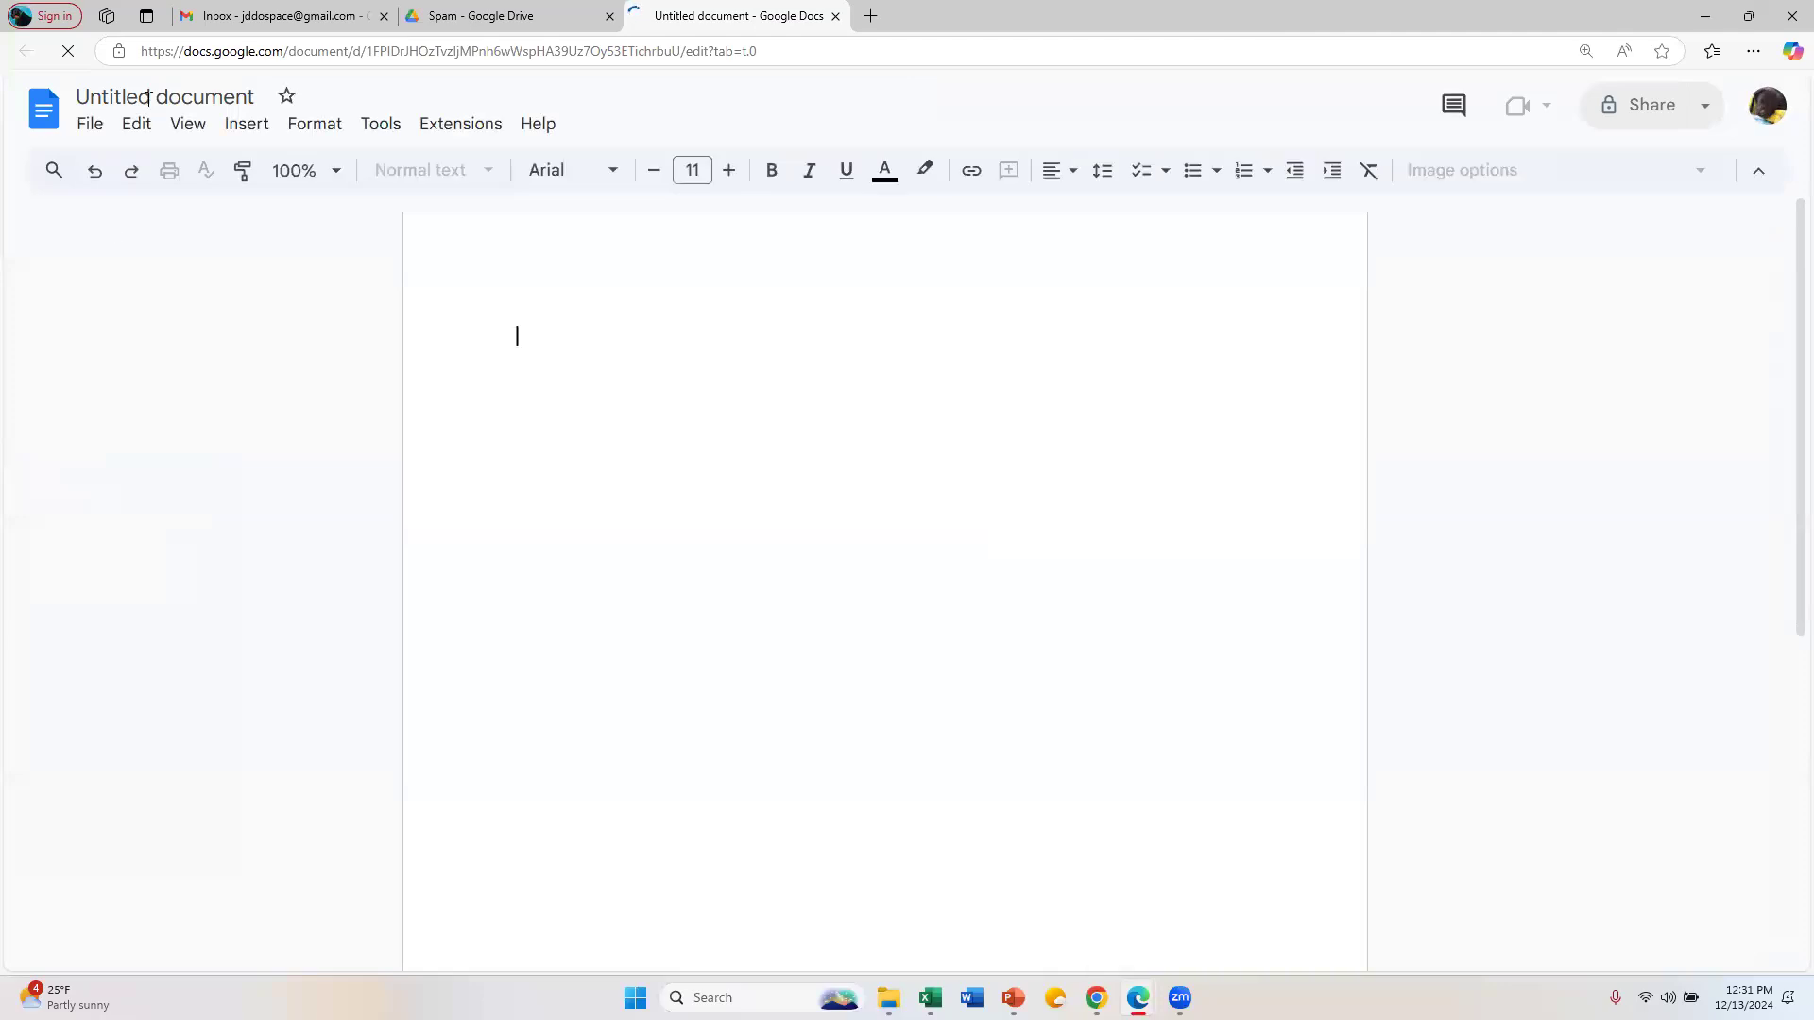
Step: Rename the document as "Google Doc Example", dismiss the document tabs tip and hide the document tabs outline
left_click(200, 98)
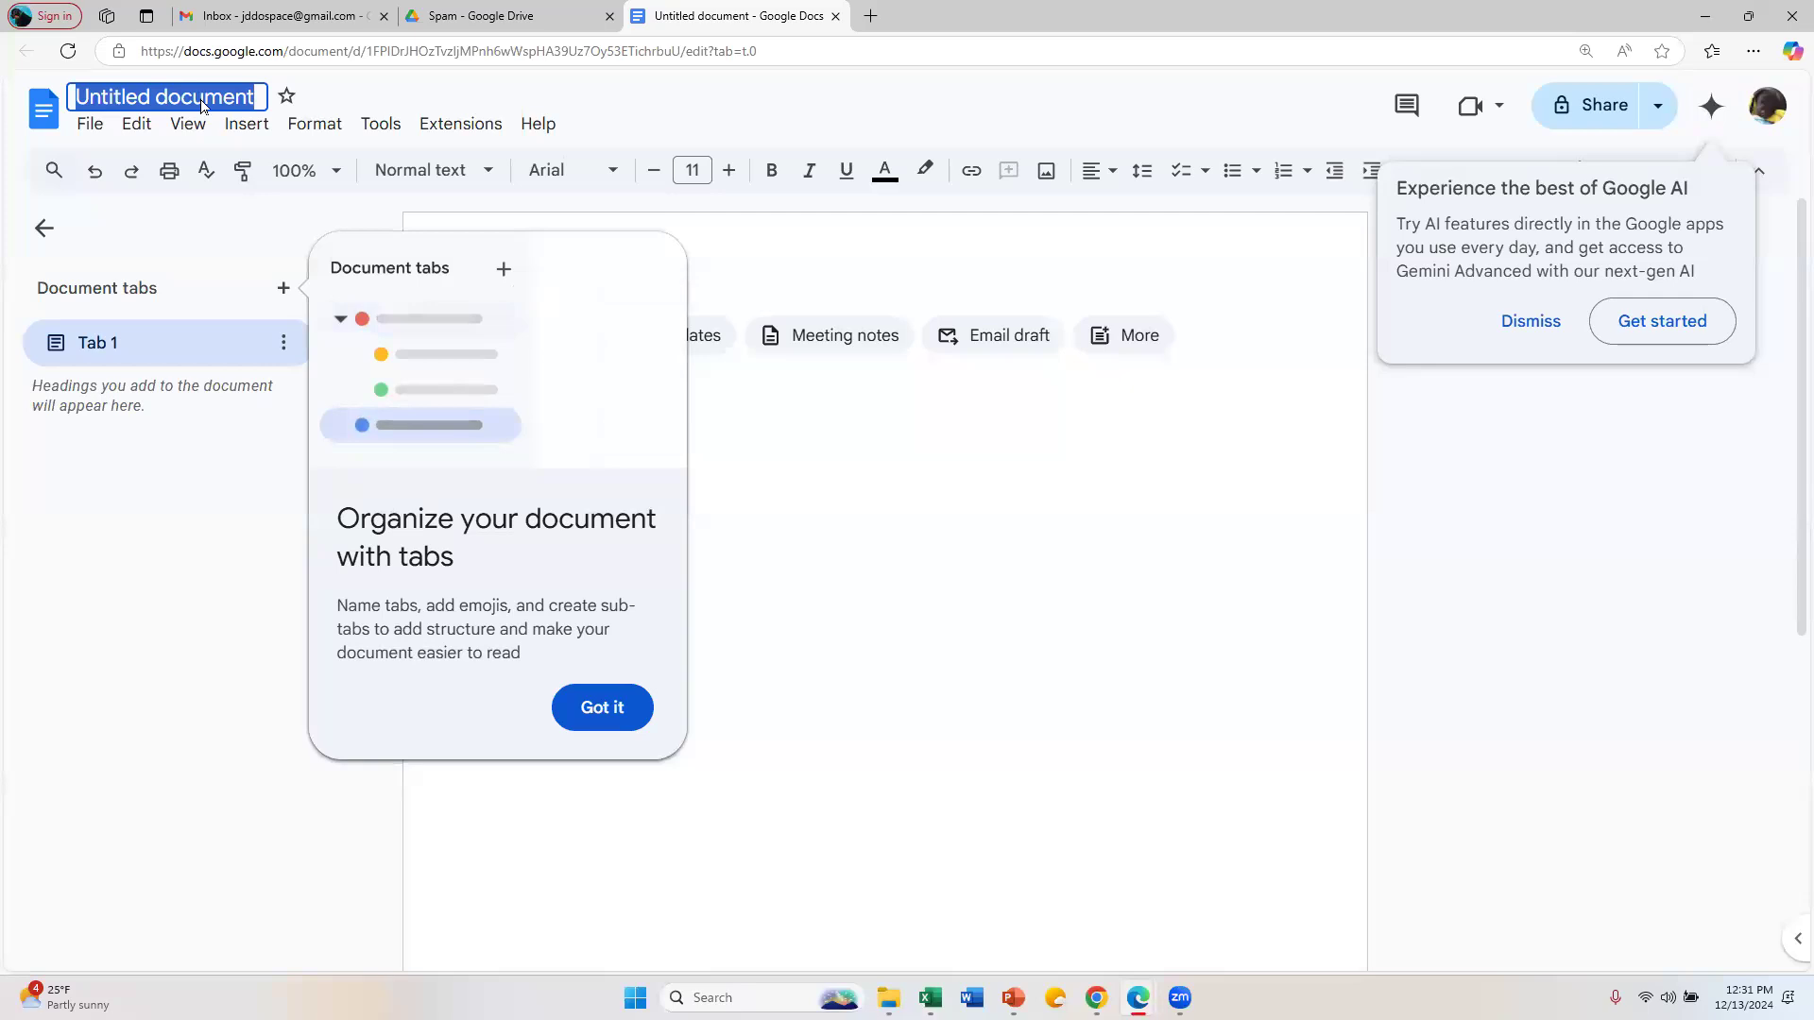
type("Google Doc Example")
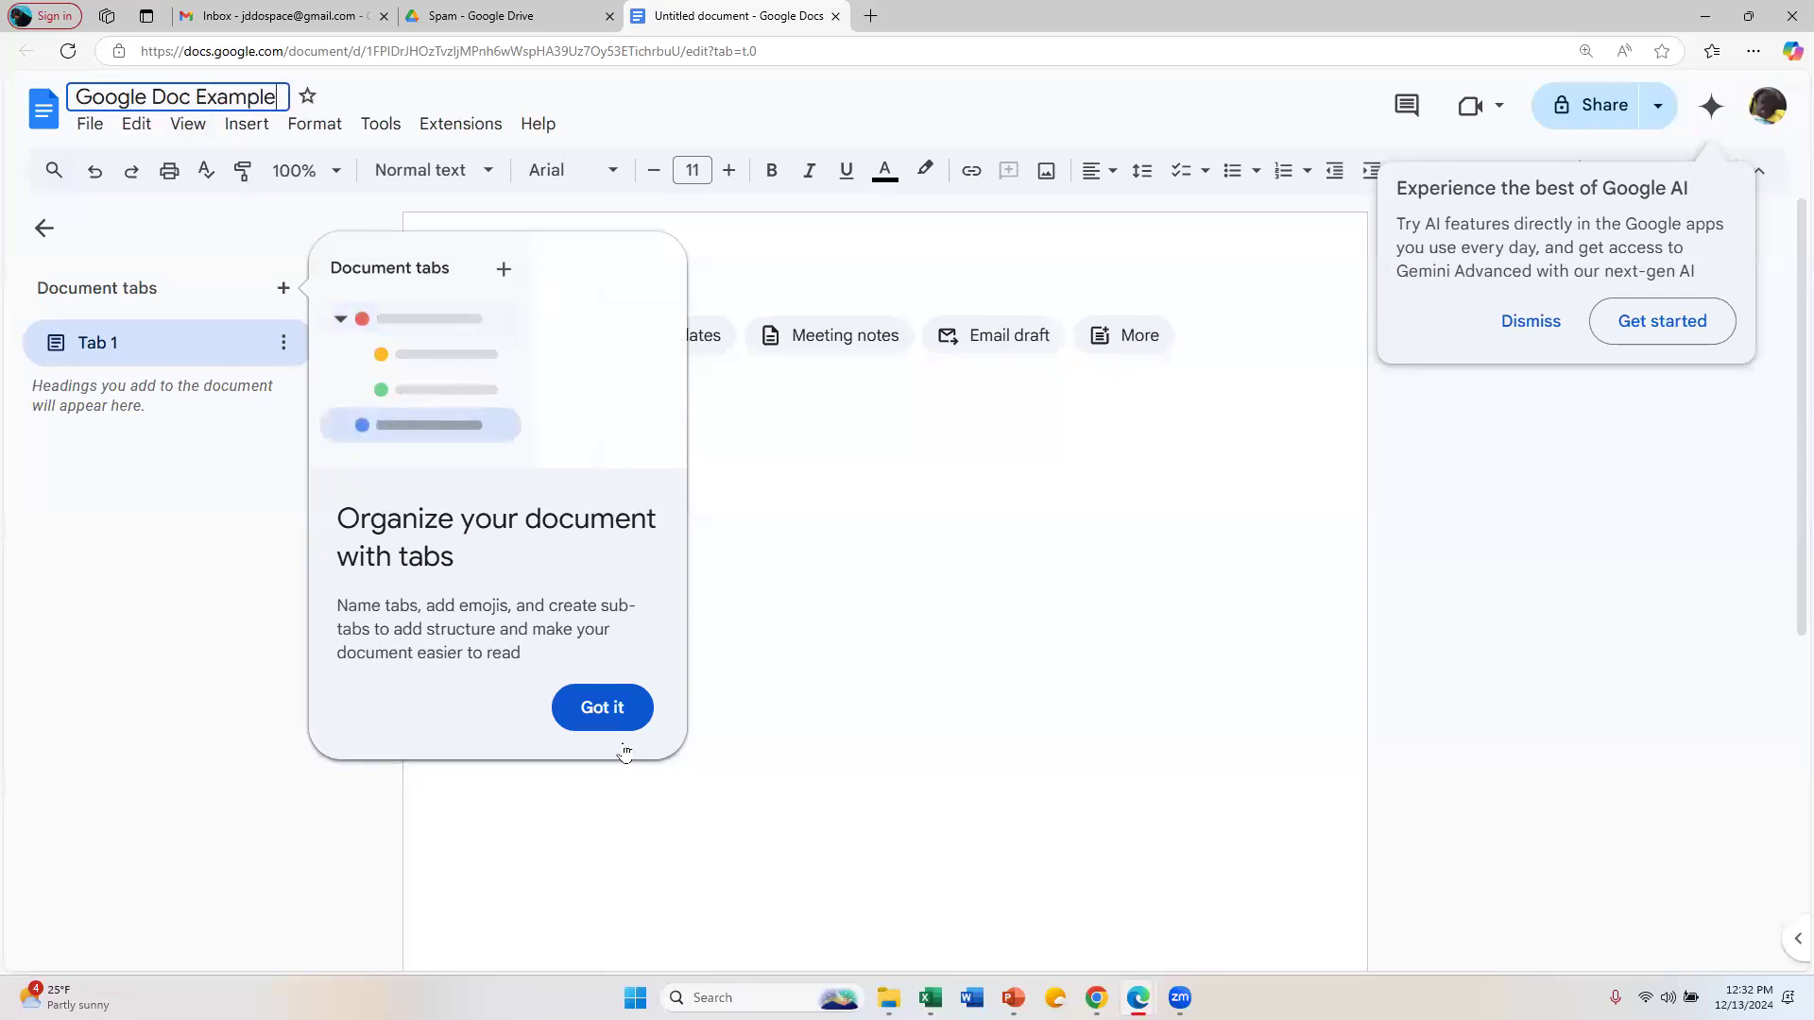
left_click(602, 709)
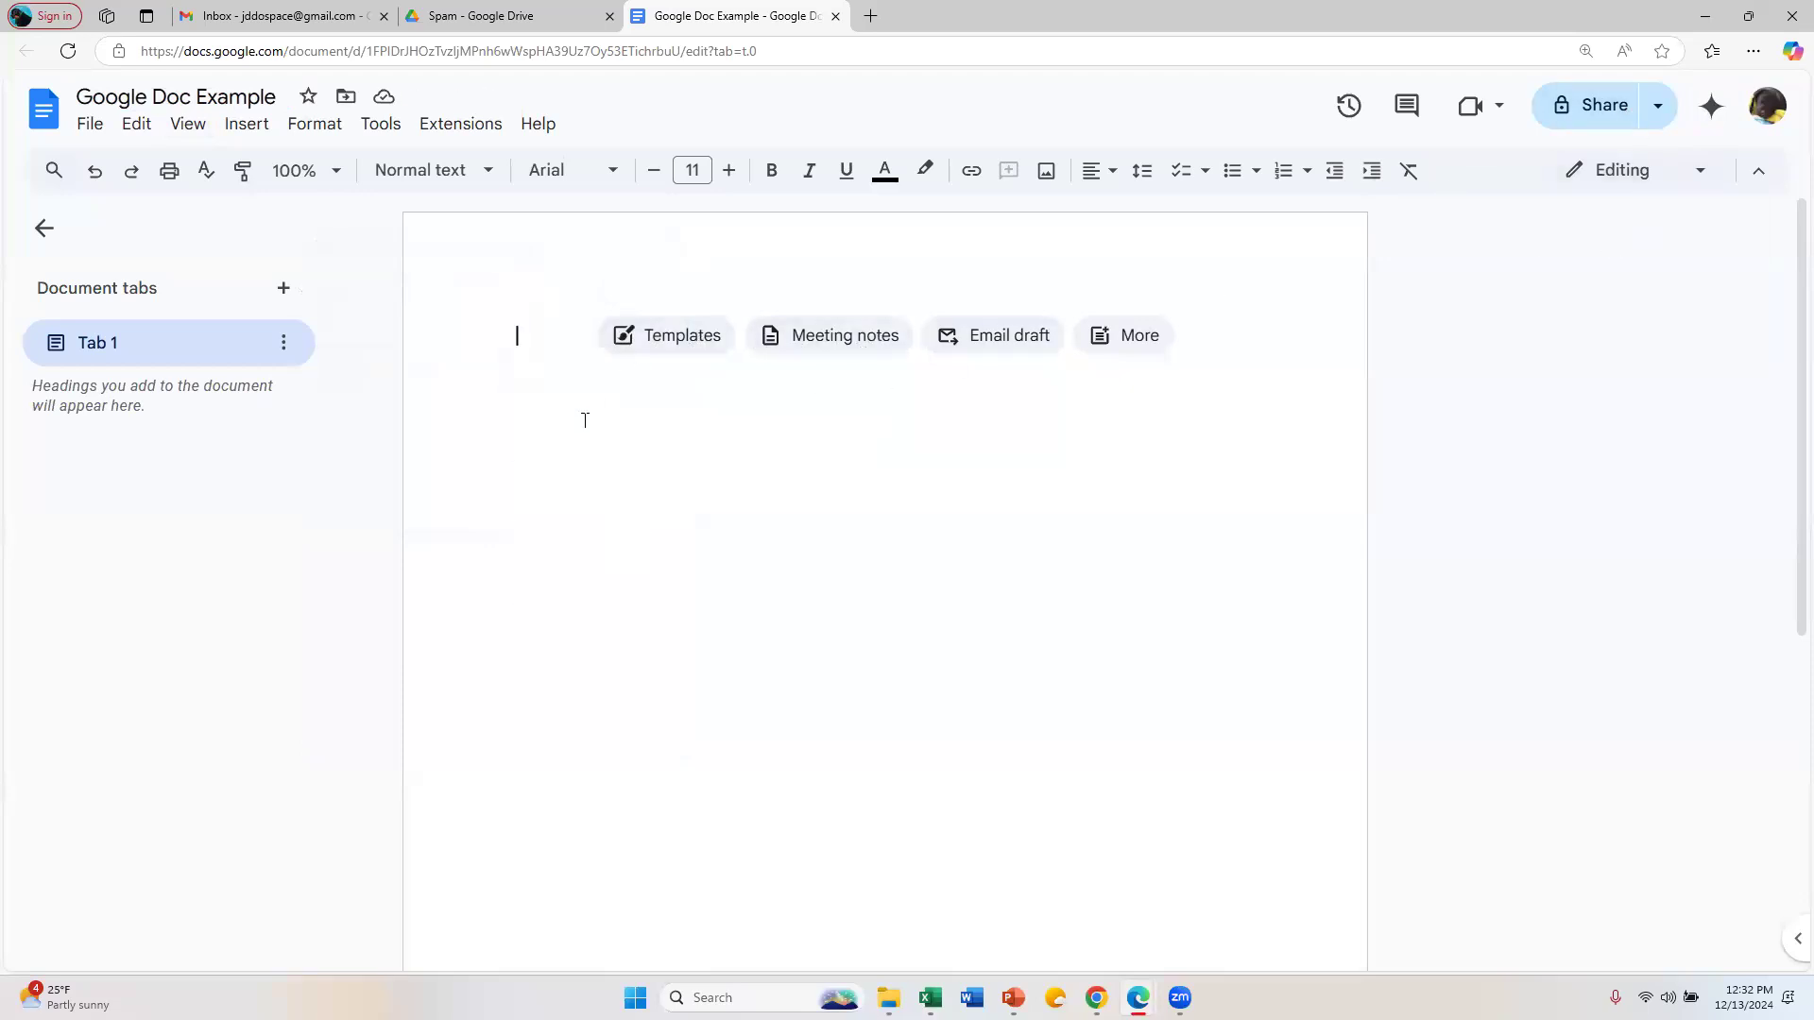
left_click(47, 226)
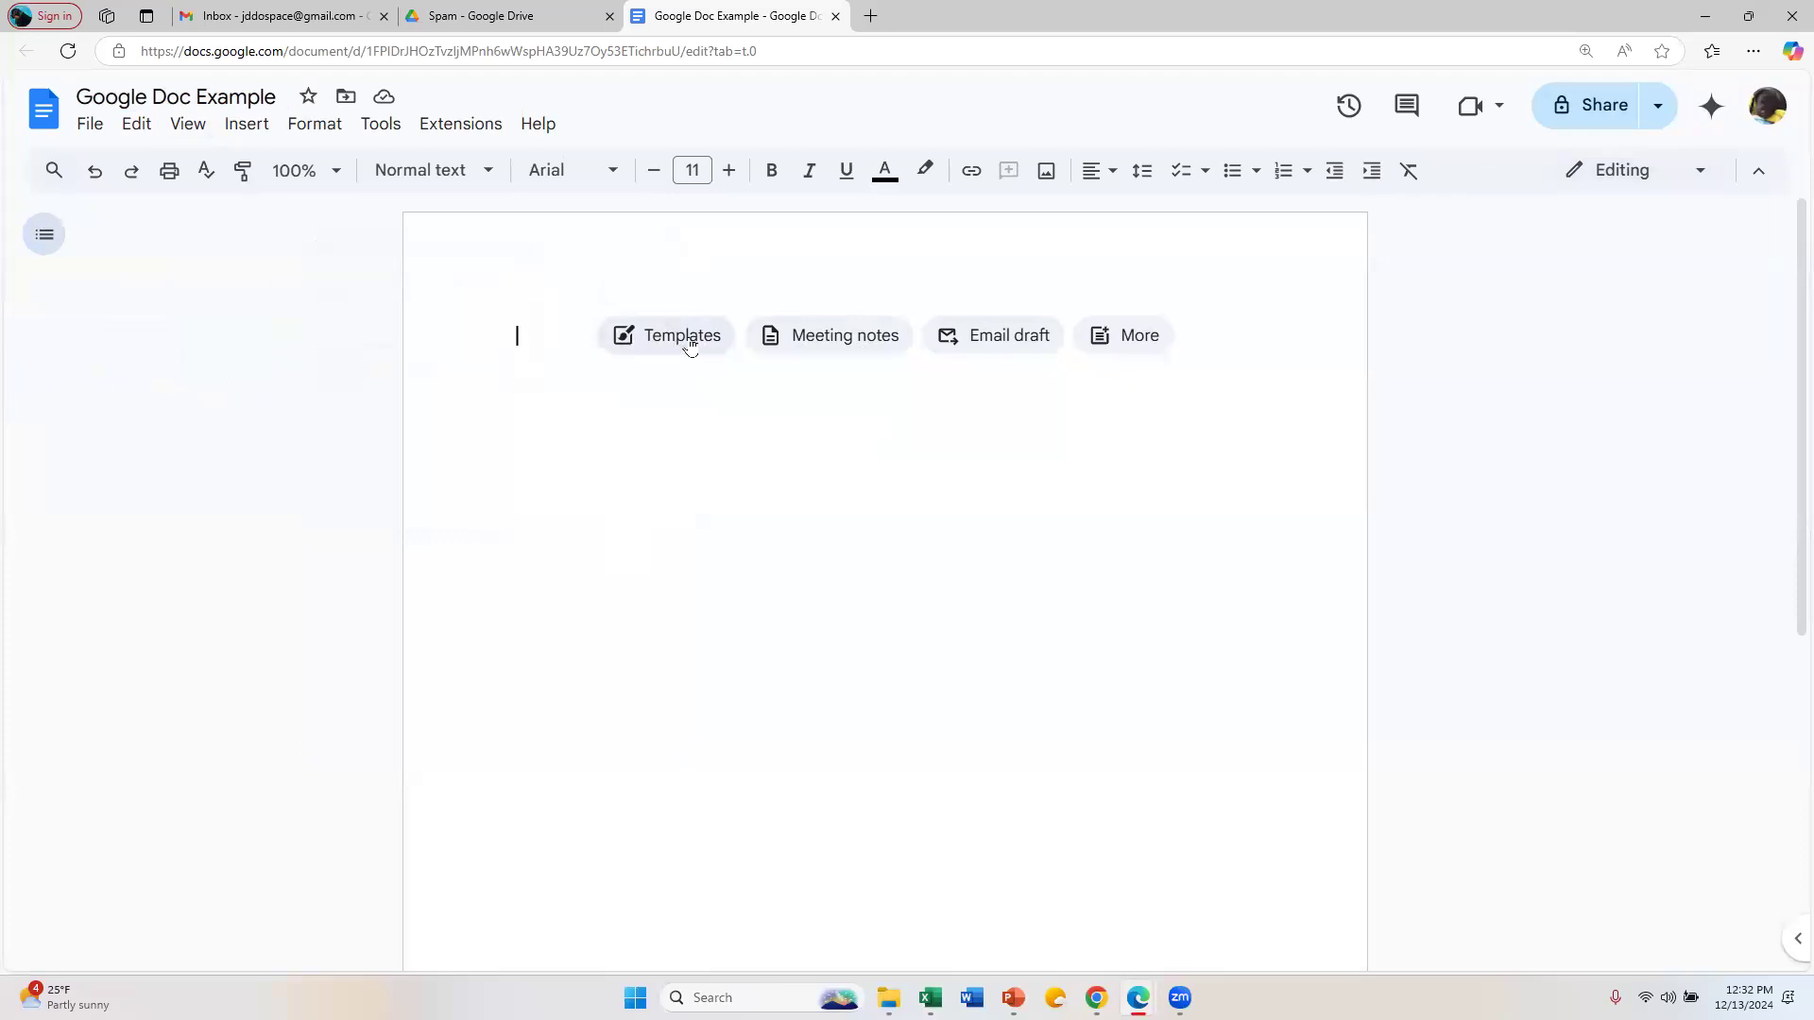
Step: Look through the available building blocks and preview the Email draft and Meeting notes layouts
left_click(1137, 348)
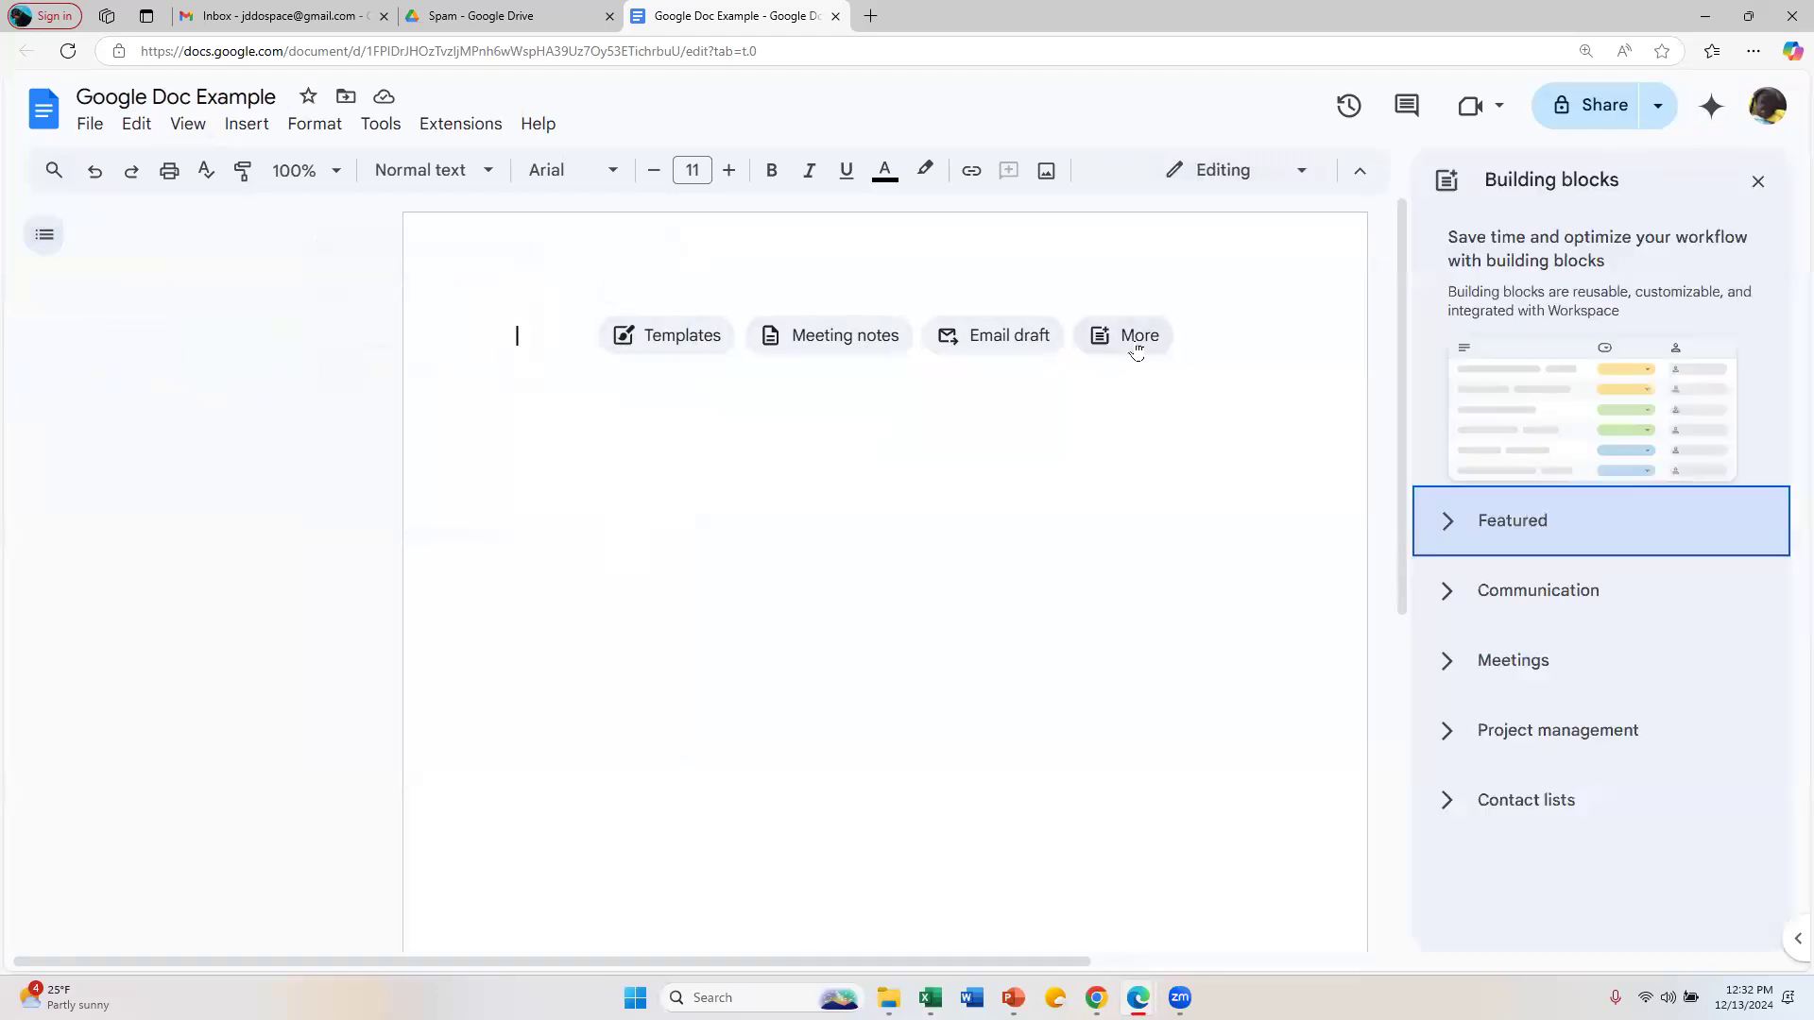
scroll(1683, 606, "down", 1)
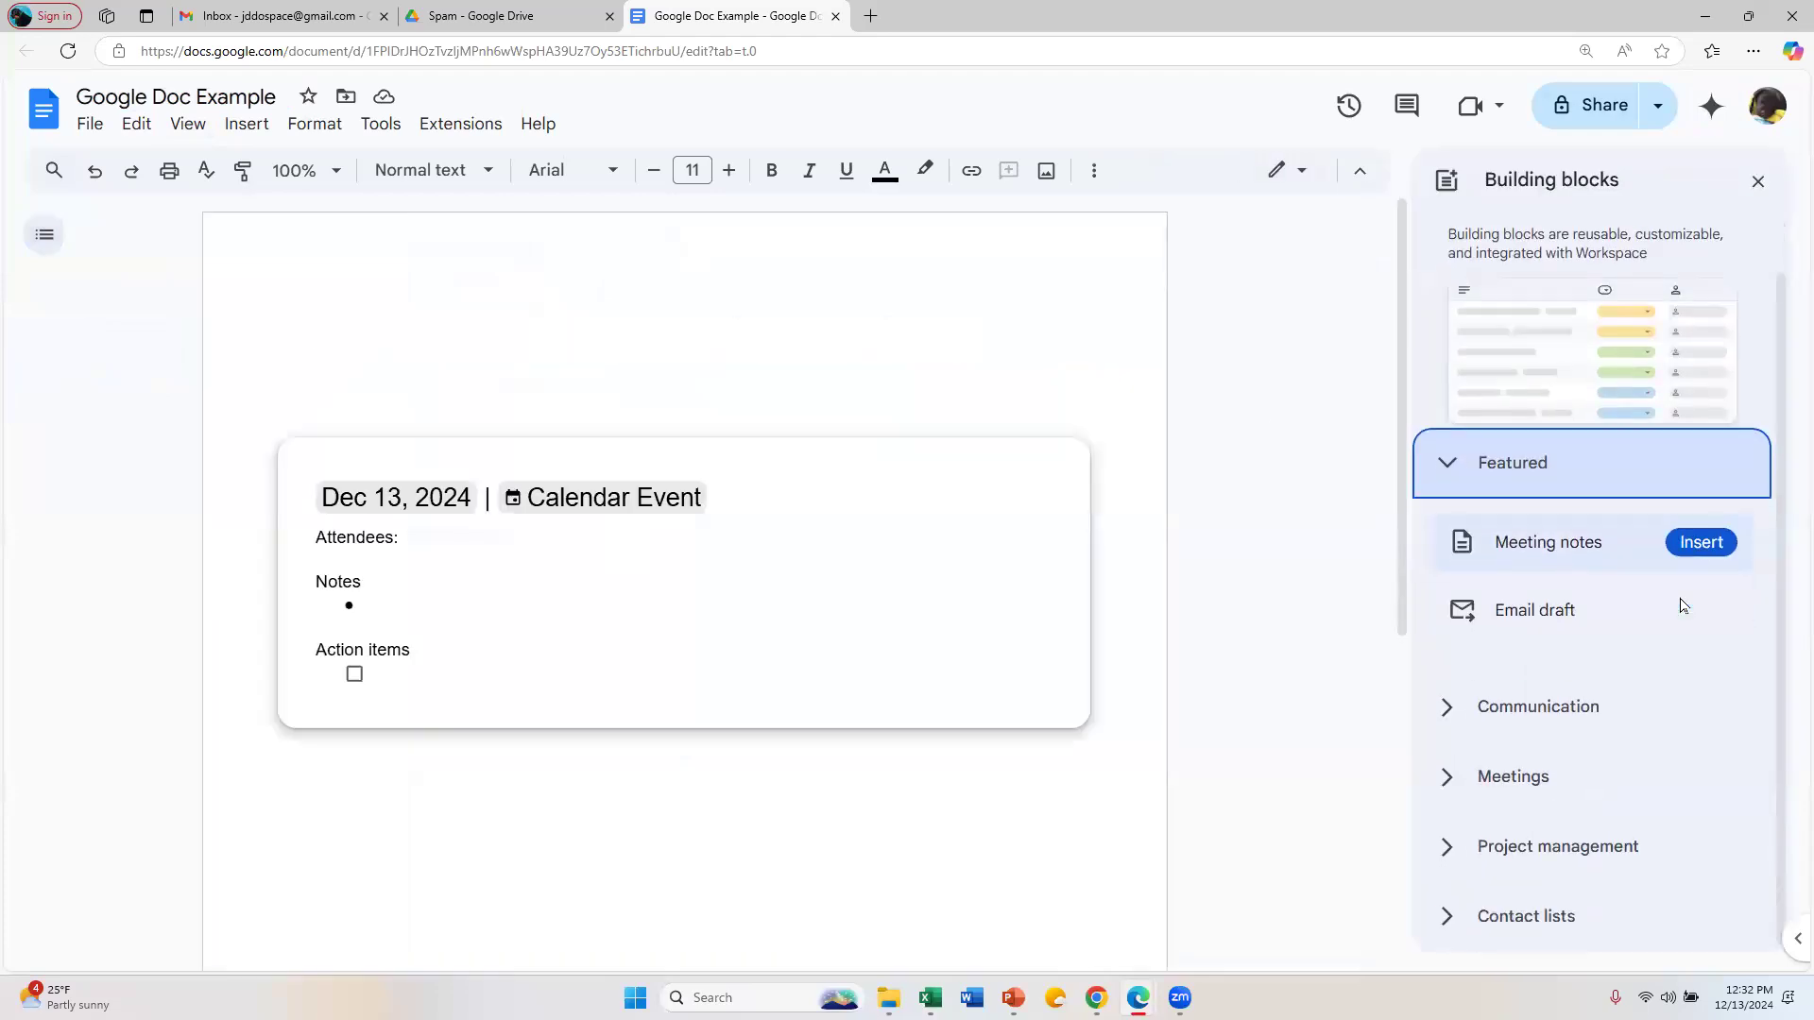
scroll(1688, 608, "up", 1)
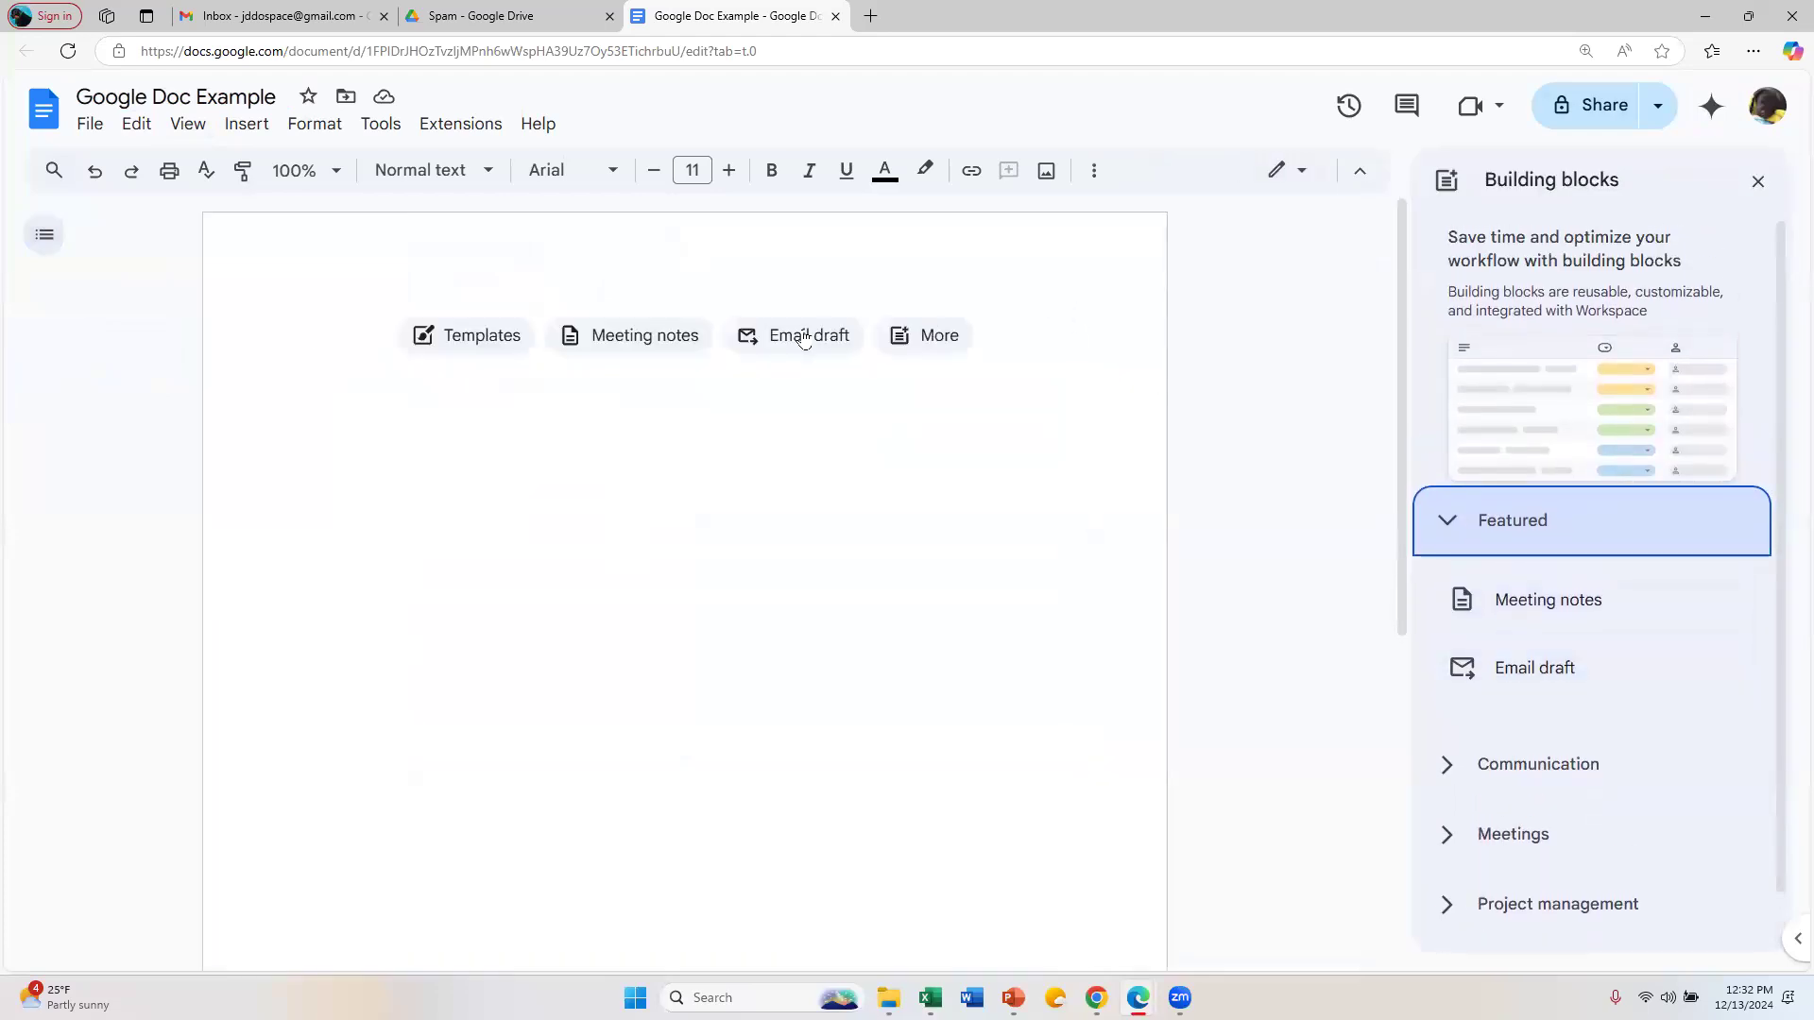
left_click(804, 341)
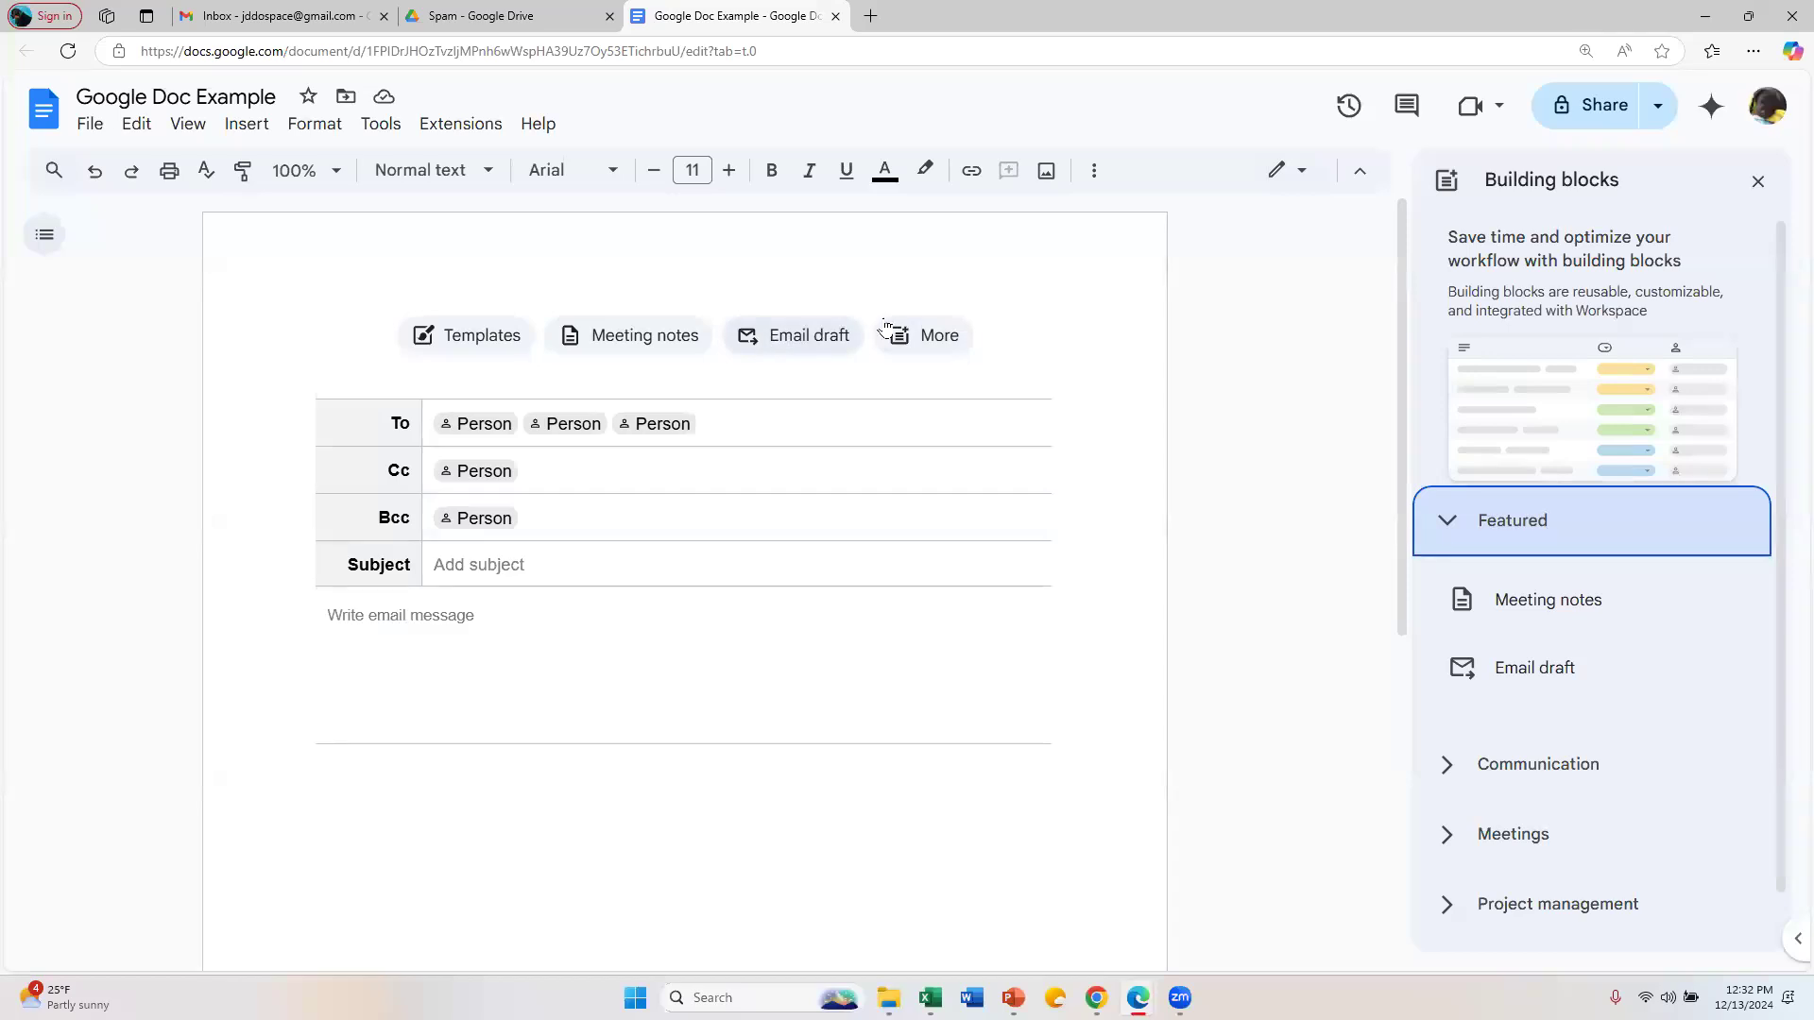
key("ctrl+z")
left_click(661, 341)
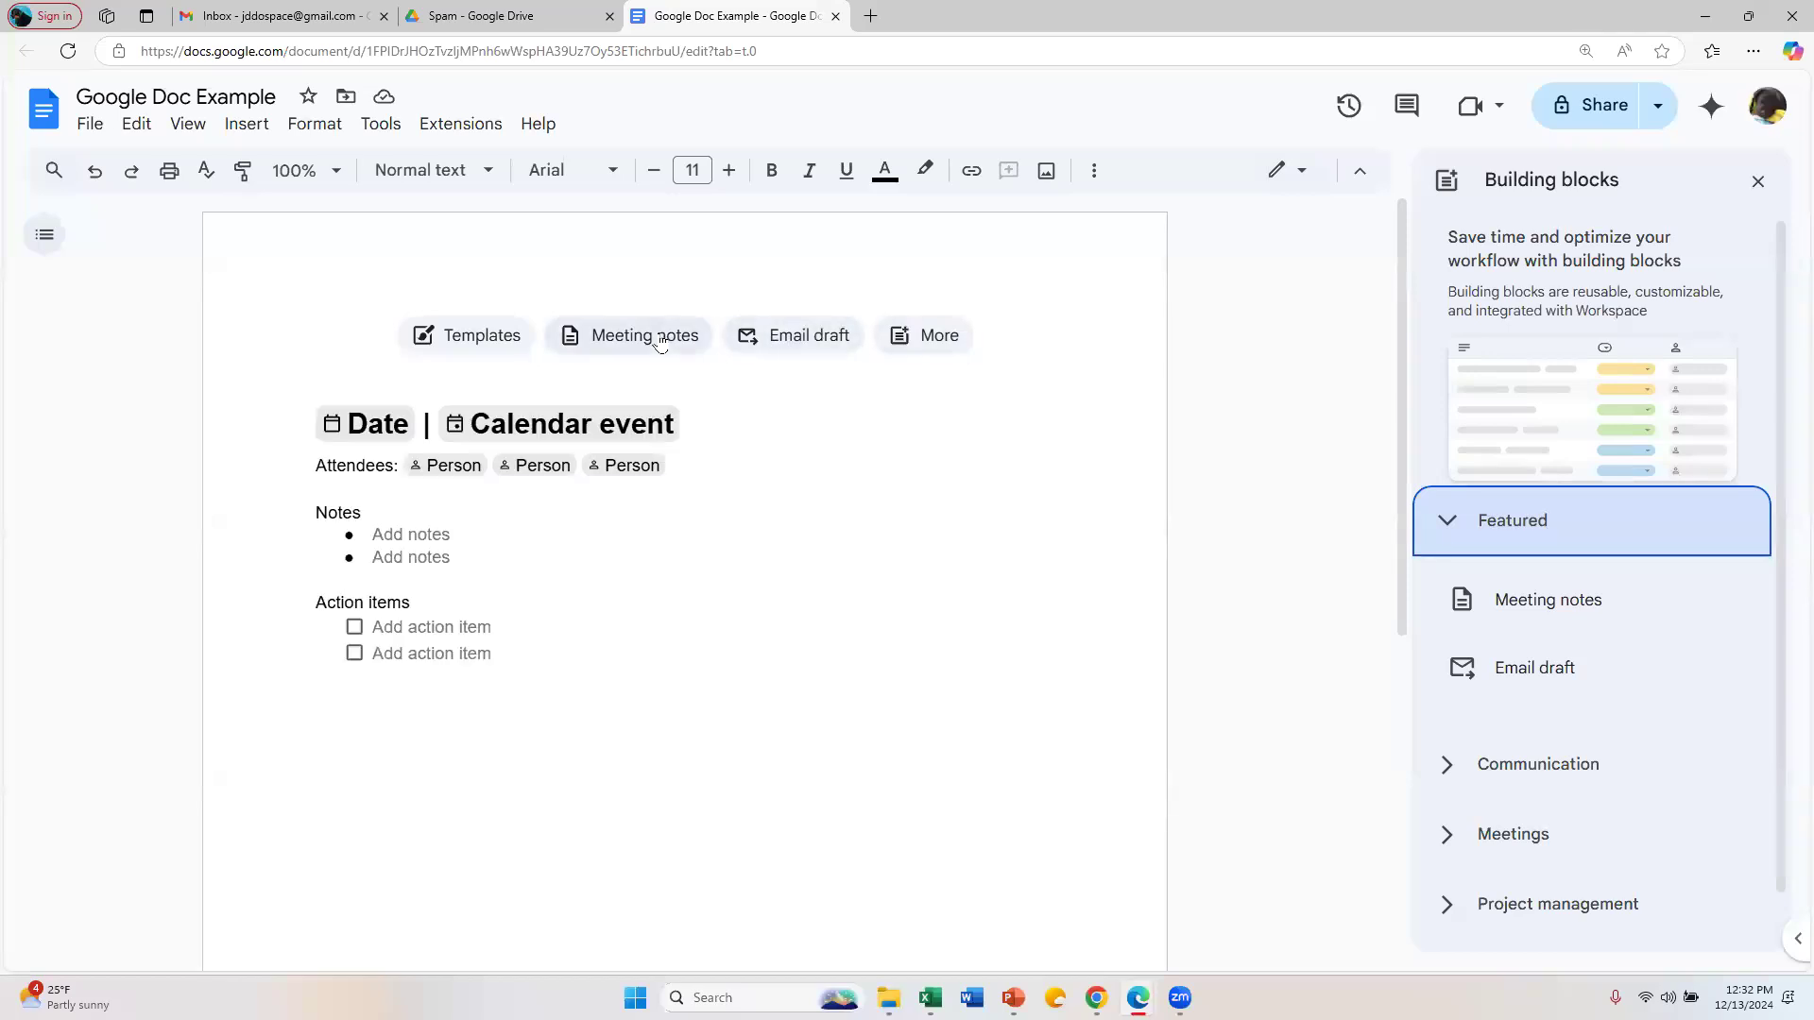
key("ctrl+z")
Step: Browse the document template gallery and close it without choosing a template
left_click(480, 338)
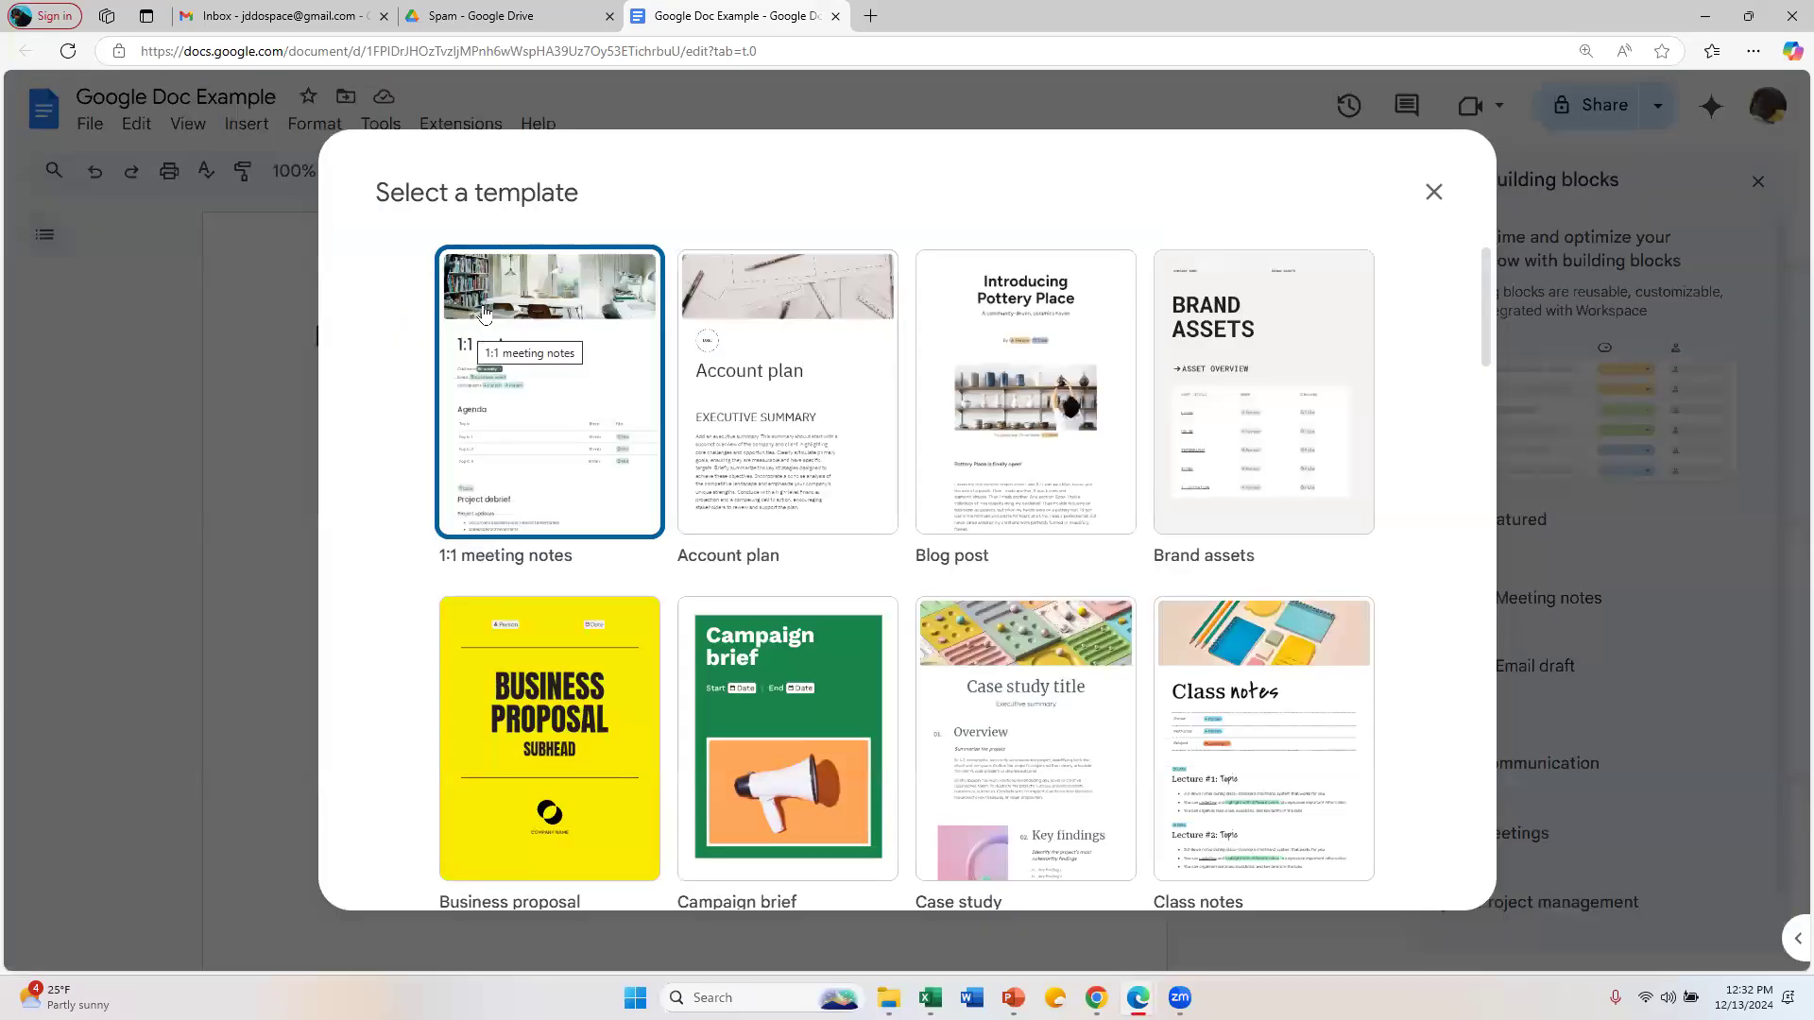
scroll(1266, 444, "down", 6)
scroll(1266, 440, "down", 3)
scroll(1266, 416, "up", 9)
left_click(1096, 185)
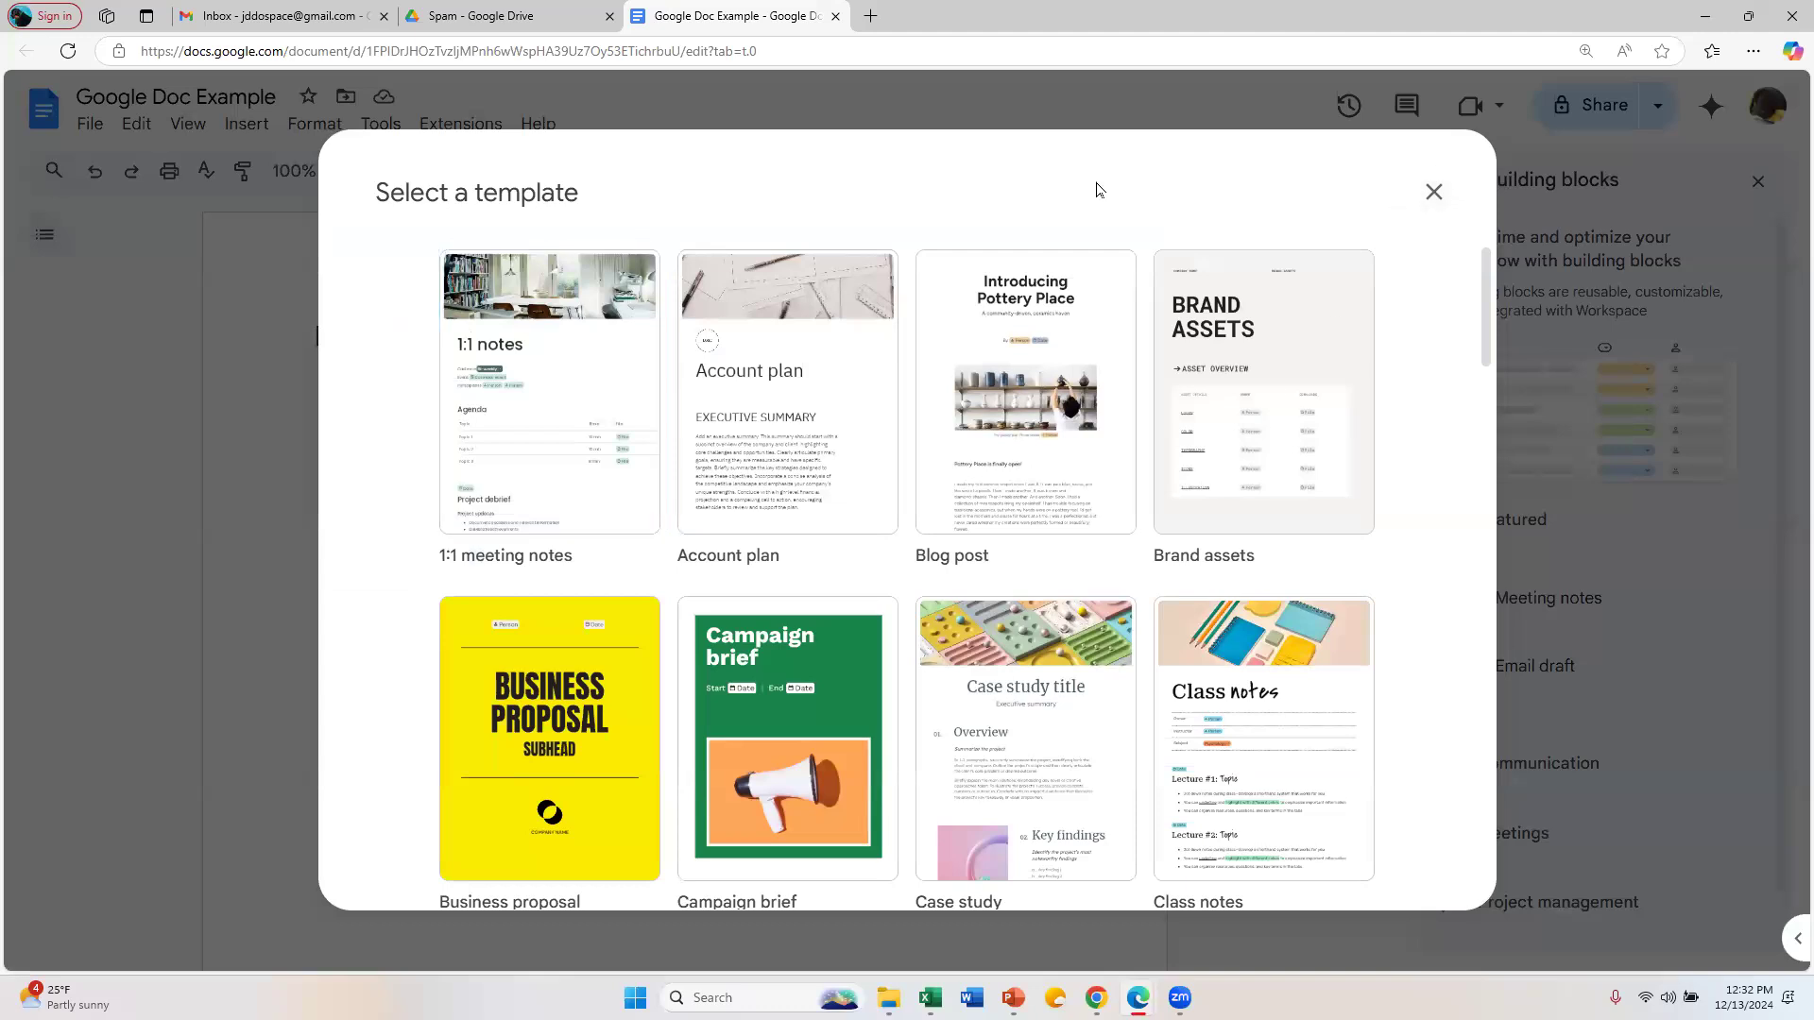
left_click(1433, 192)
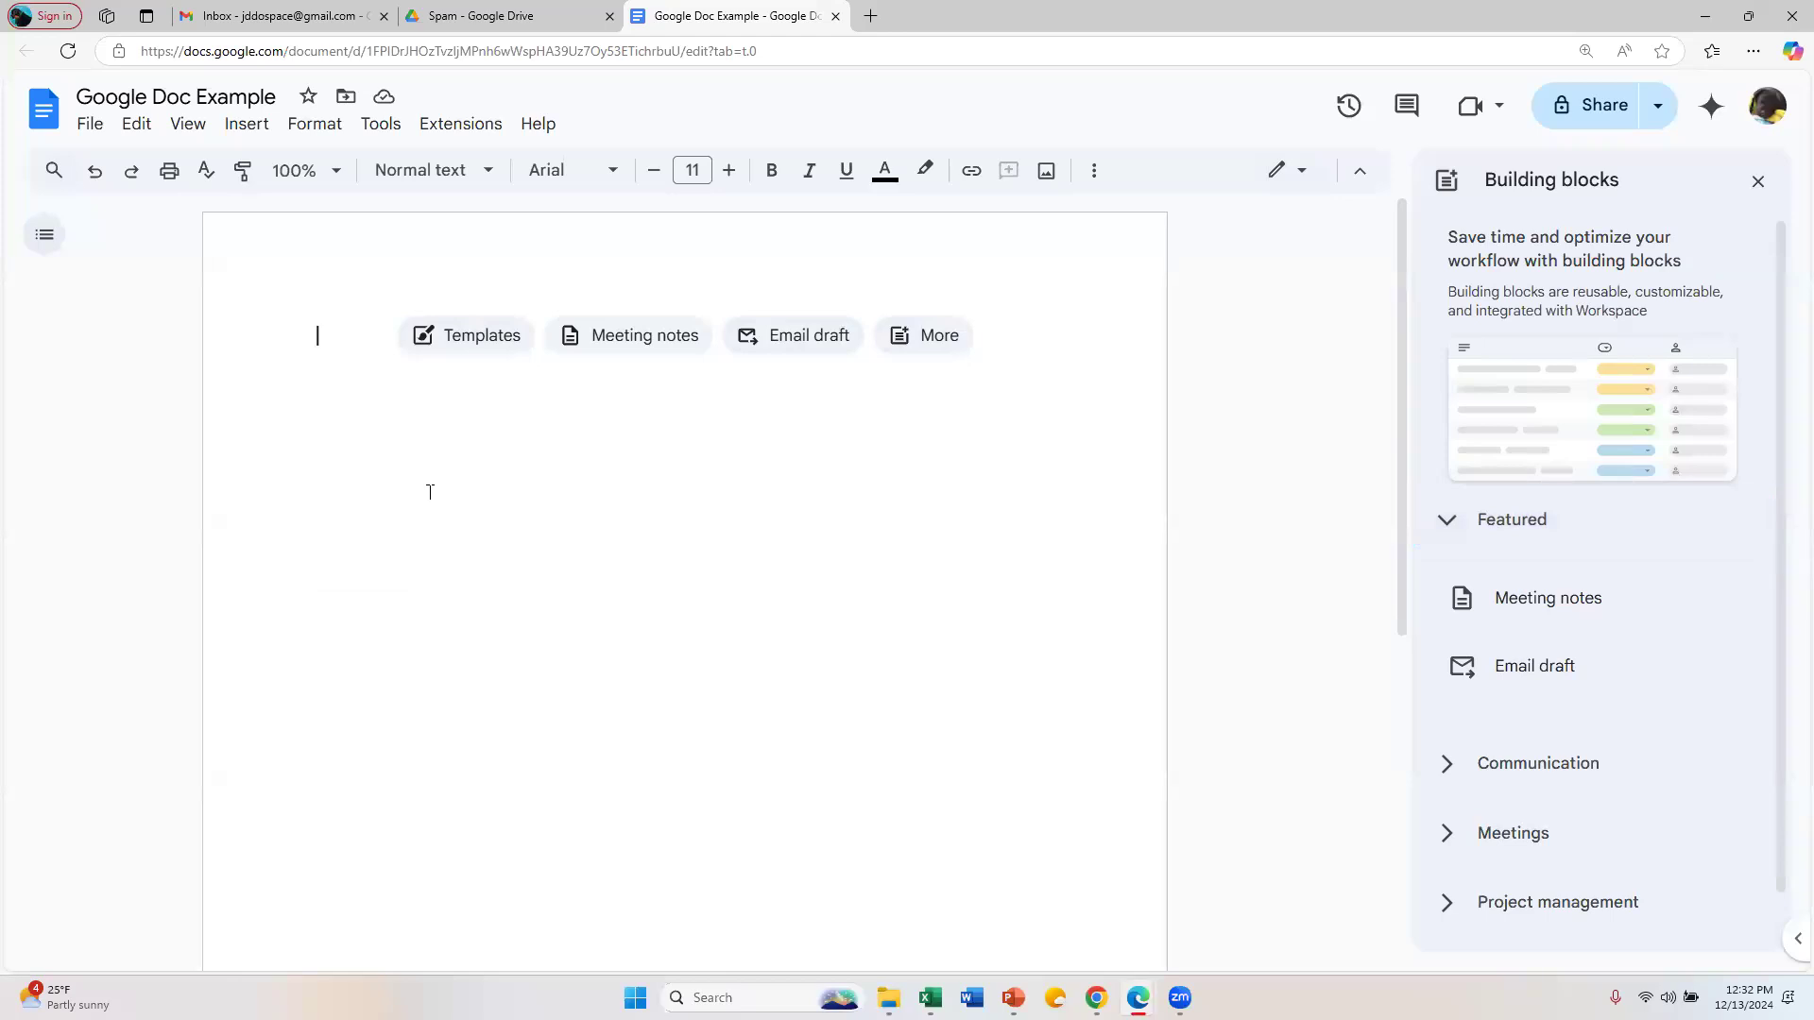
Step: Write the greeting "Hello," and, on the line below it, "Would you like to join me in Google Docs?"
type("Hello")
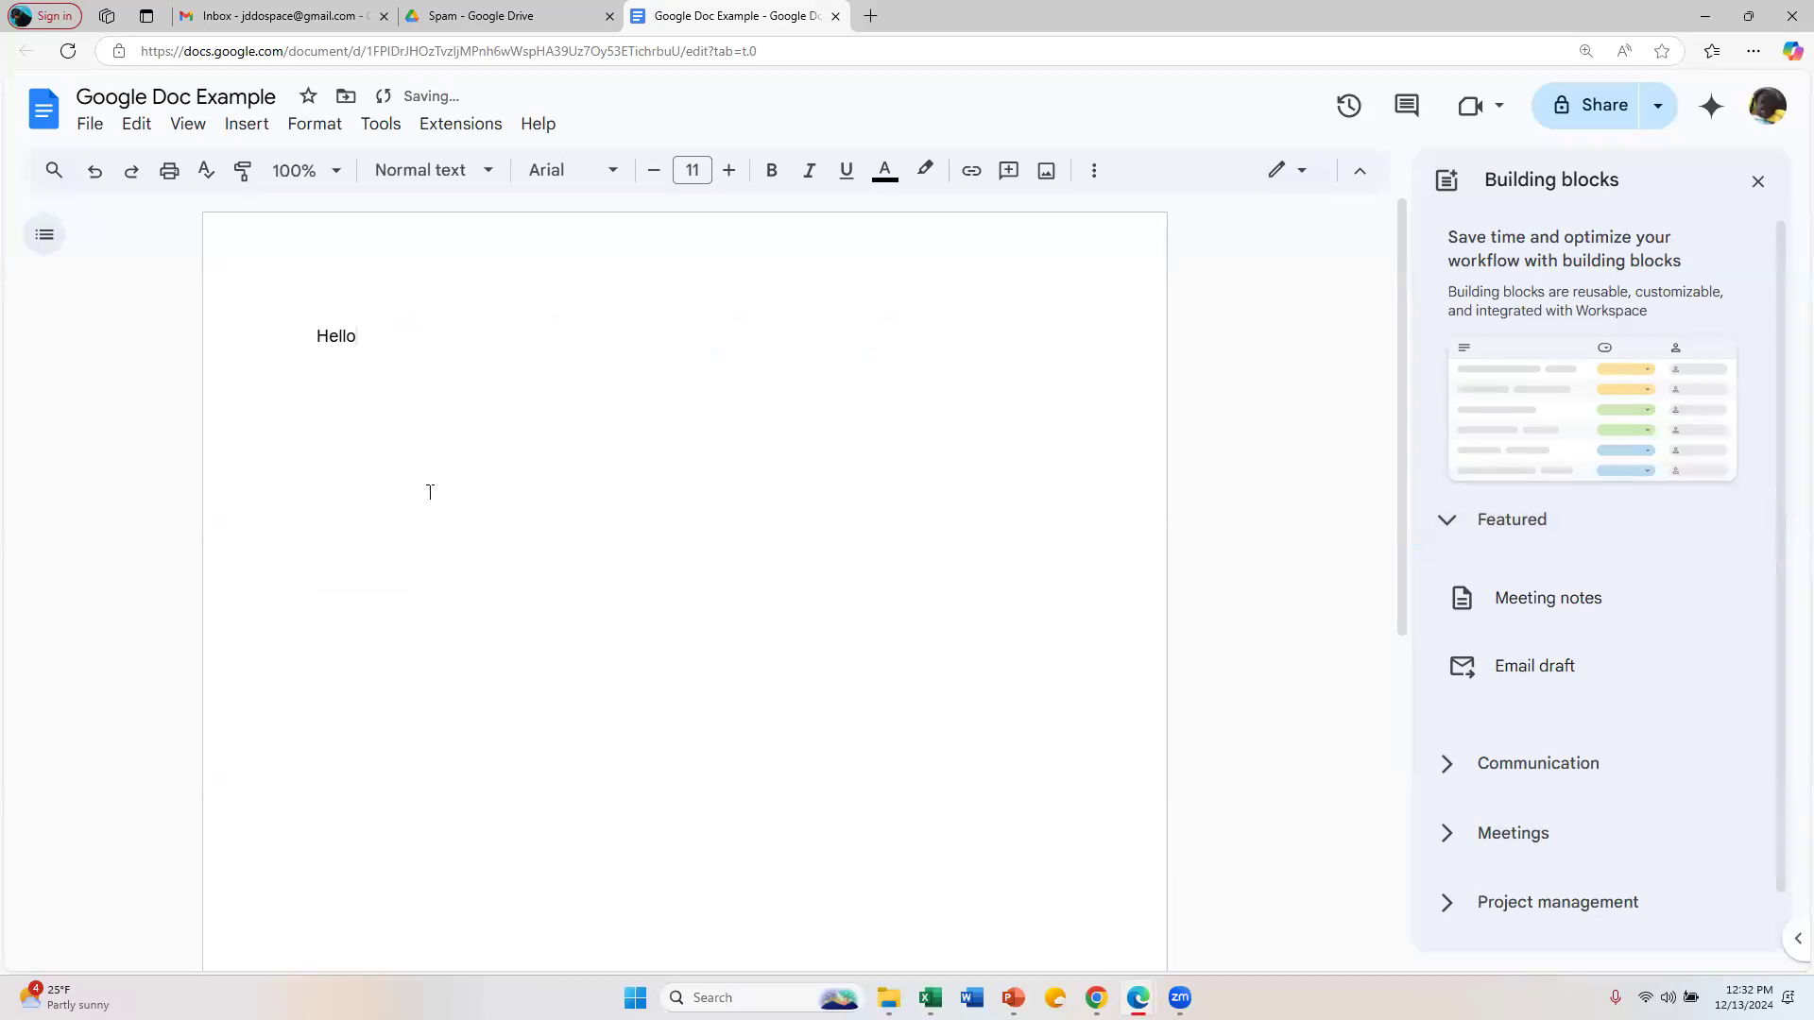
type(",")
key("Return")
type("Would you lie to")
key("BackSpace")
key("BackSpace")
key("BackSpace")
key("BackSpace")
type("ke to join me in Goodle")
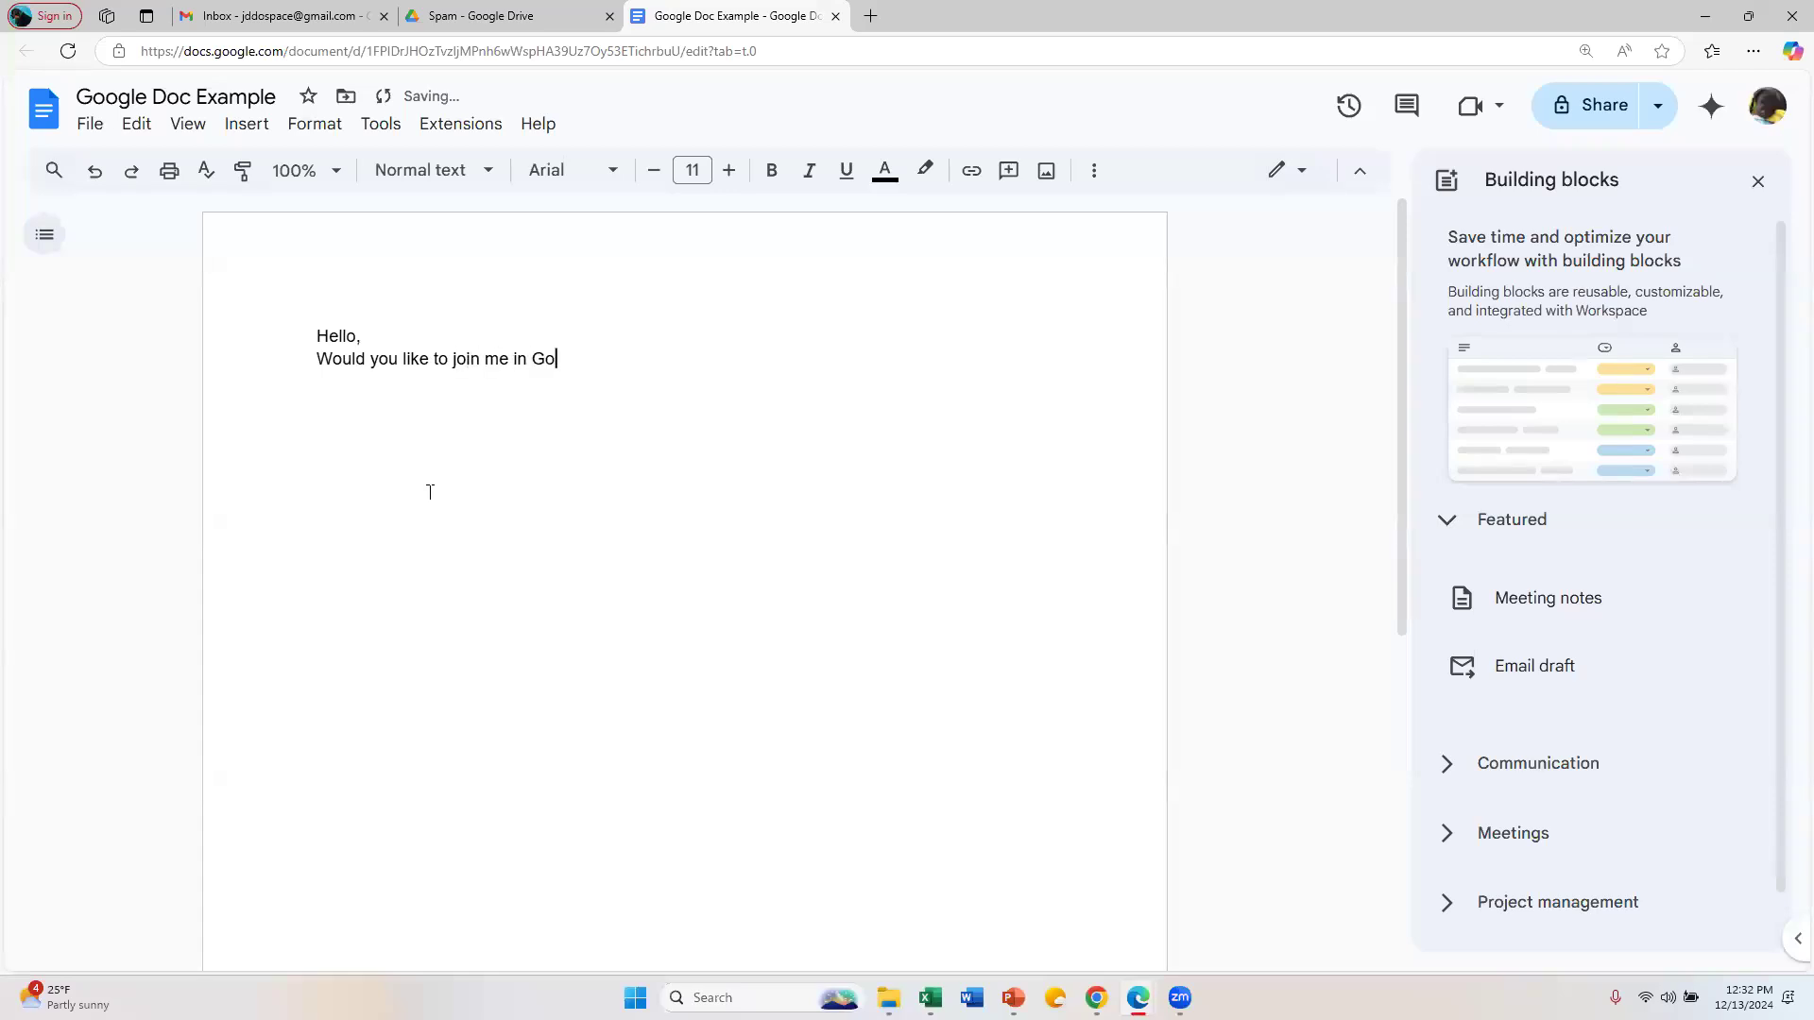
key("BackSpace")
key("BackSpace")
key("BackSpace")
type("gle Docs?")
Step: Sign the message with the sender's first name on a new line and close the building blocks pane
key("Return")
type("Julie")
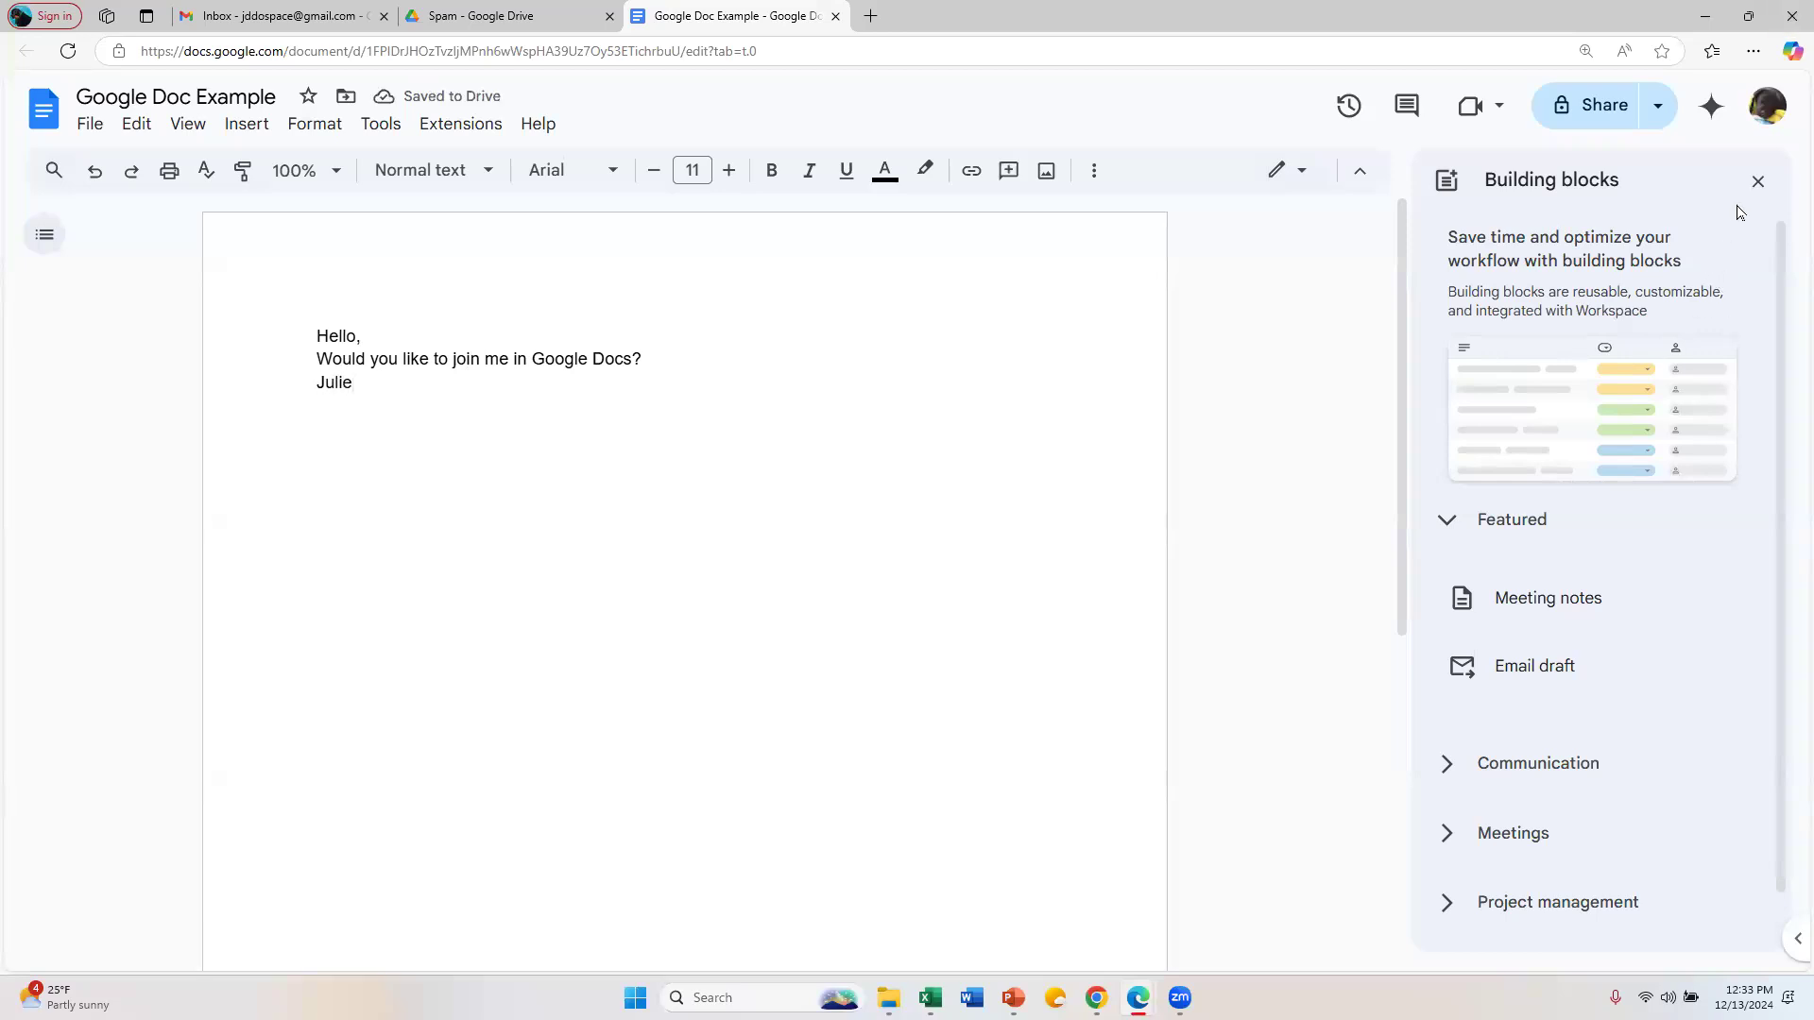
left_click(1759, 182)
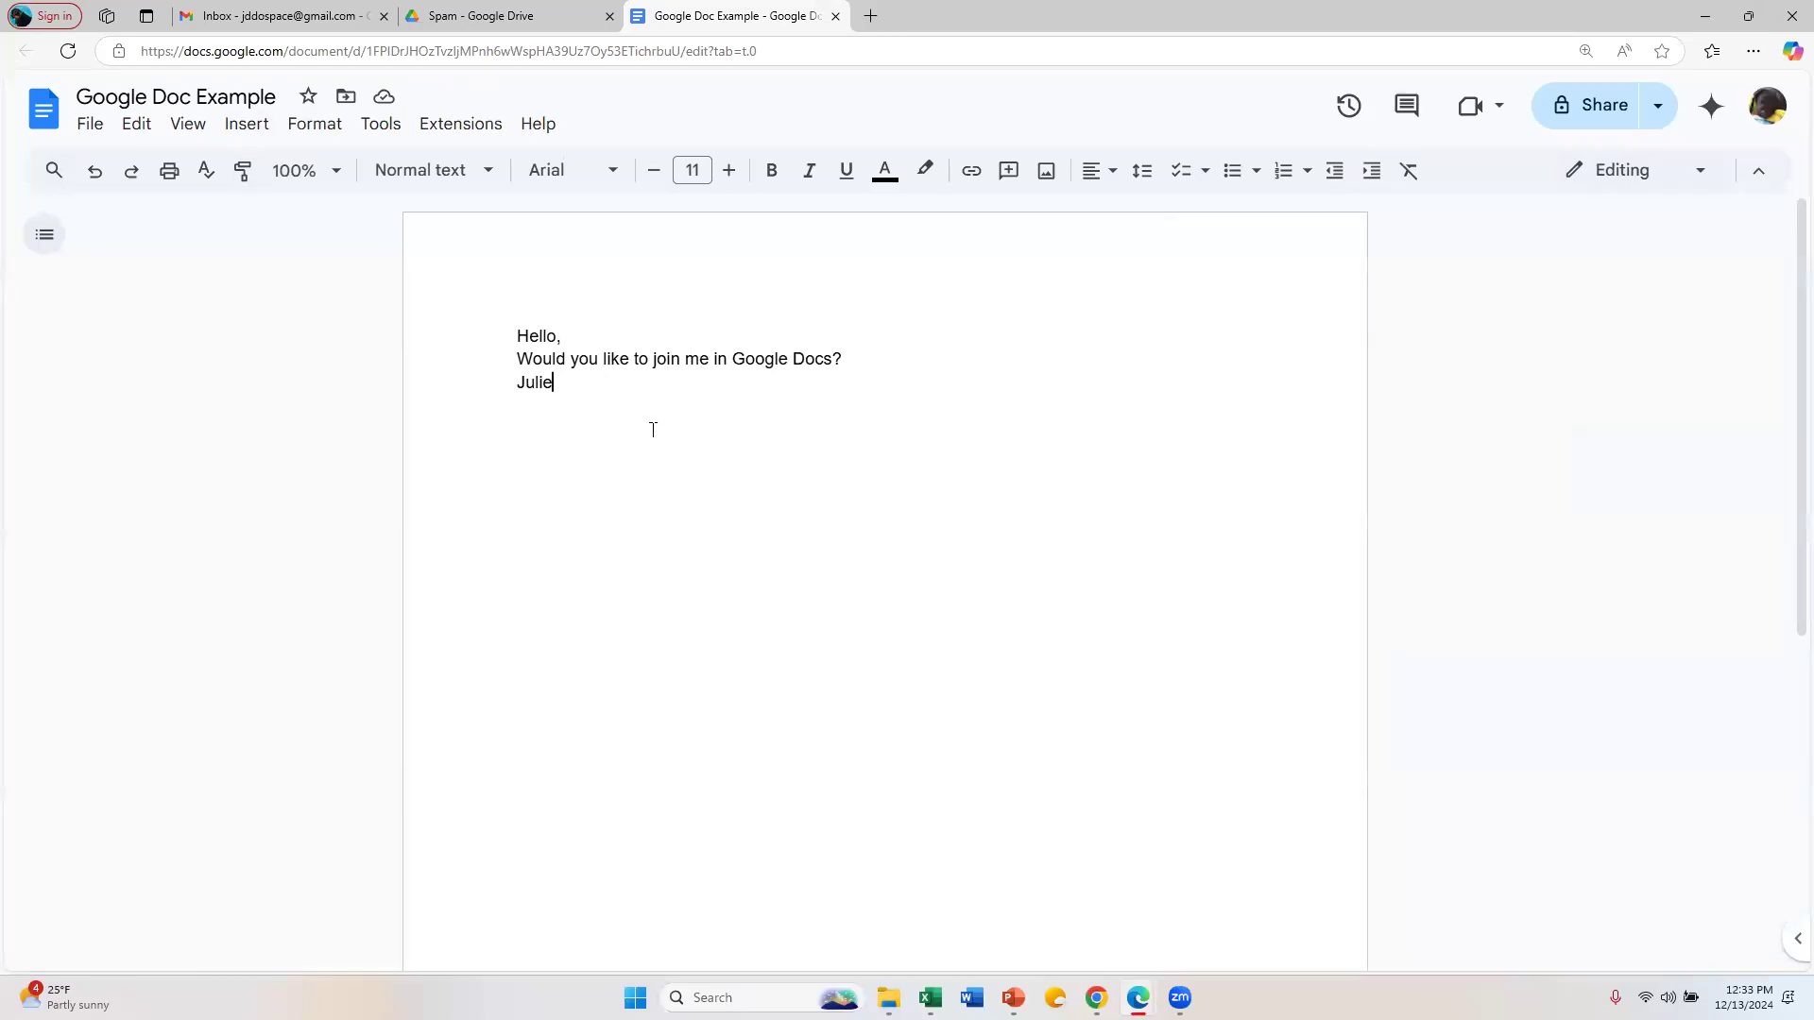
Step: Add blank lines below the signature and insert the picture Brooklyn_Print.JPEG from the computer there
key("Return")
key("Return")
key("Return")
key("Return")
left_click(97, 130)
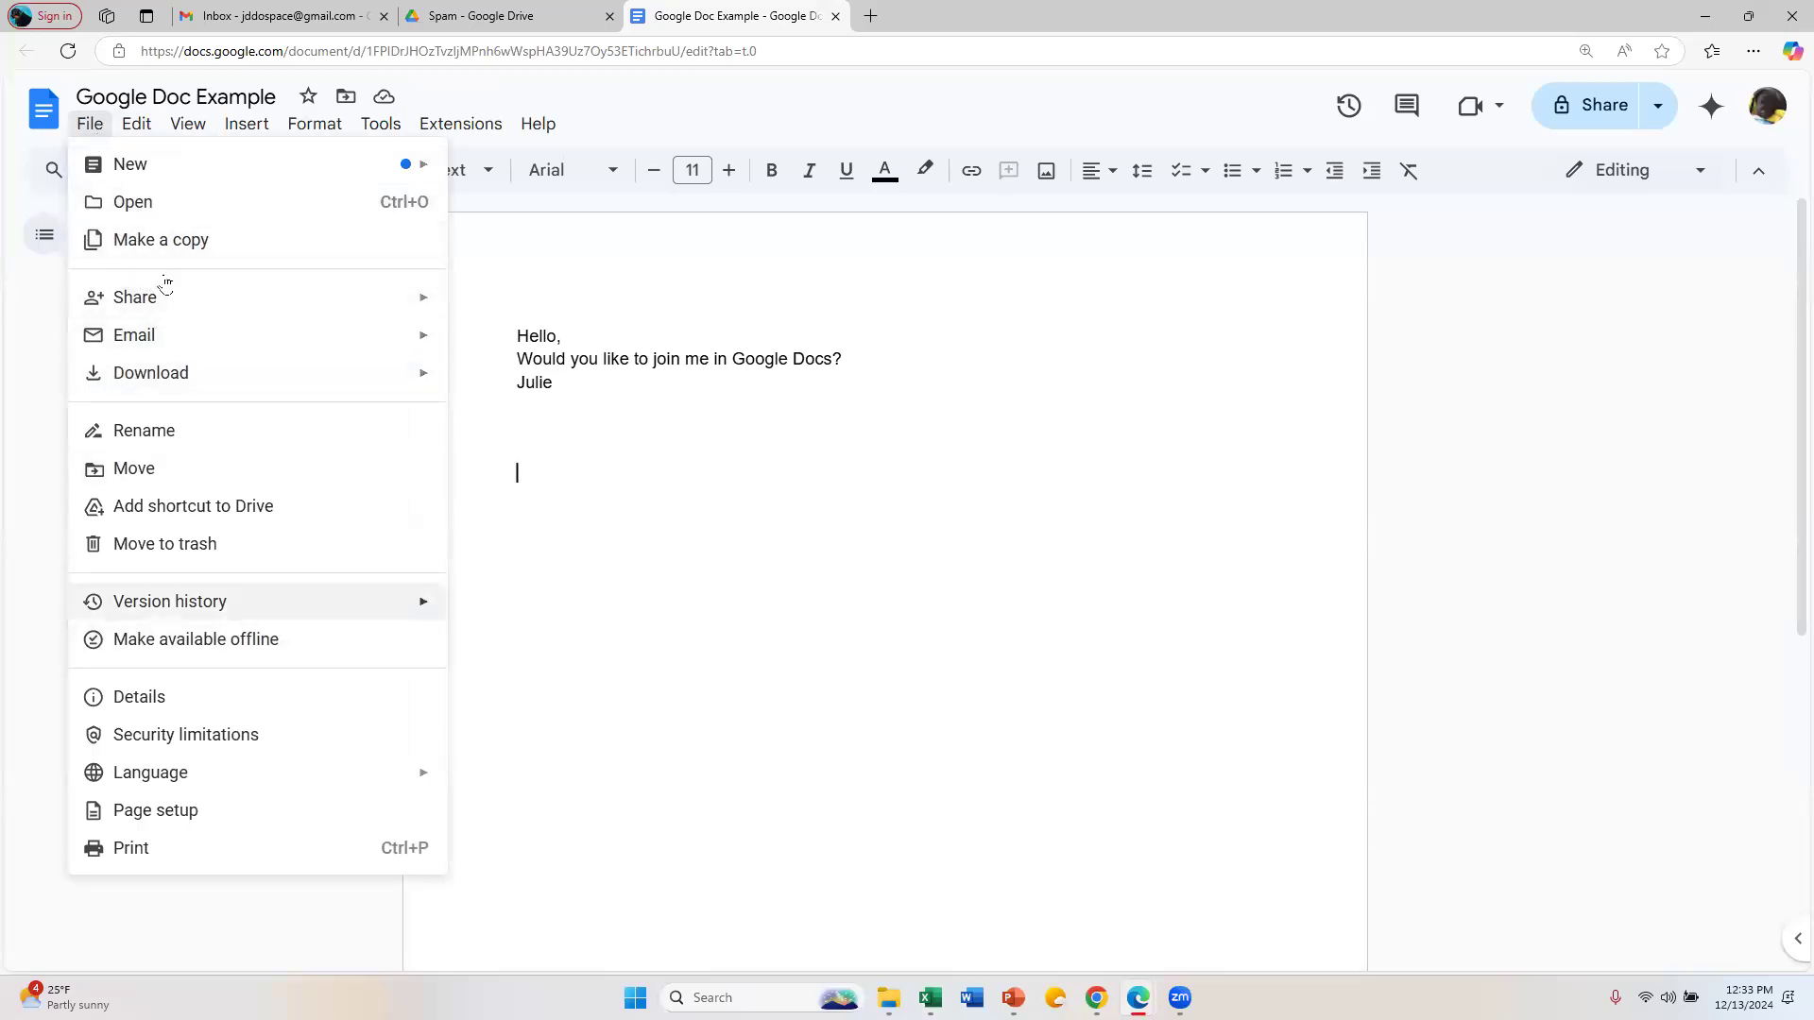
left_click(250, 130)
left_click(253, 130)
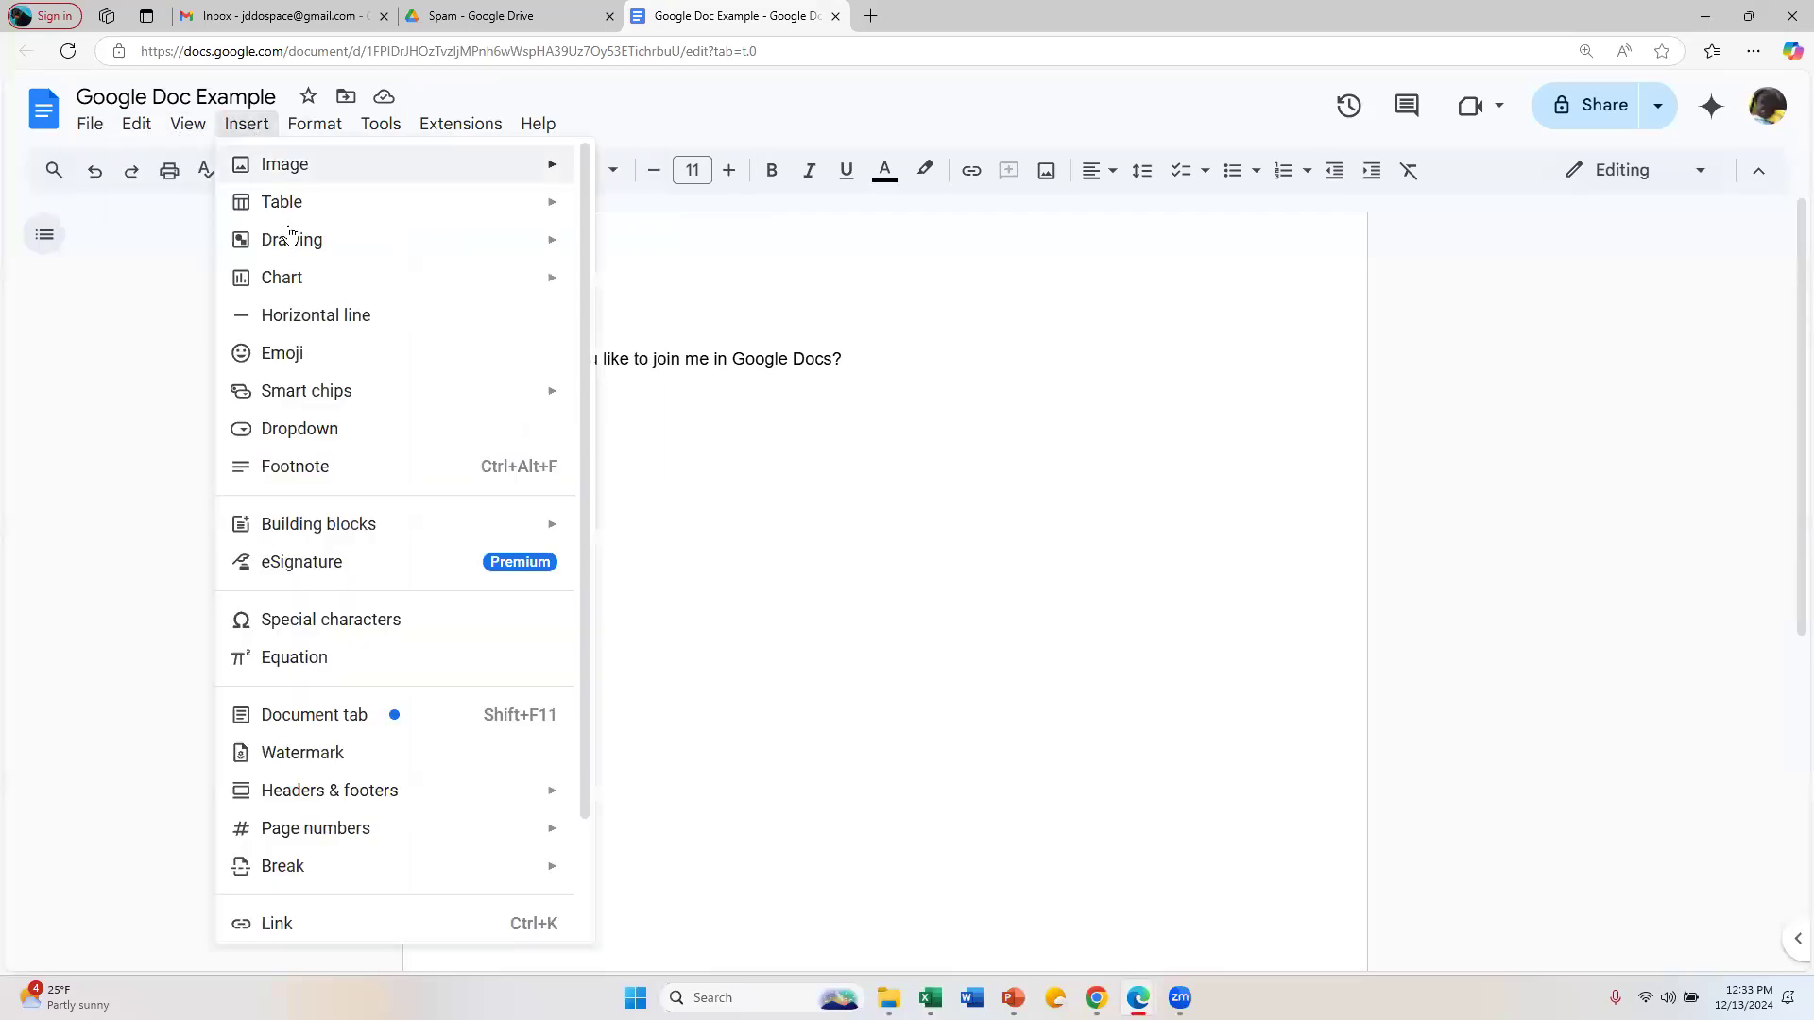
mouse_move(299, 167)
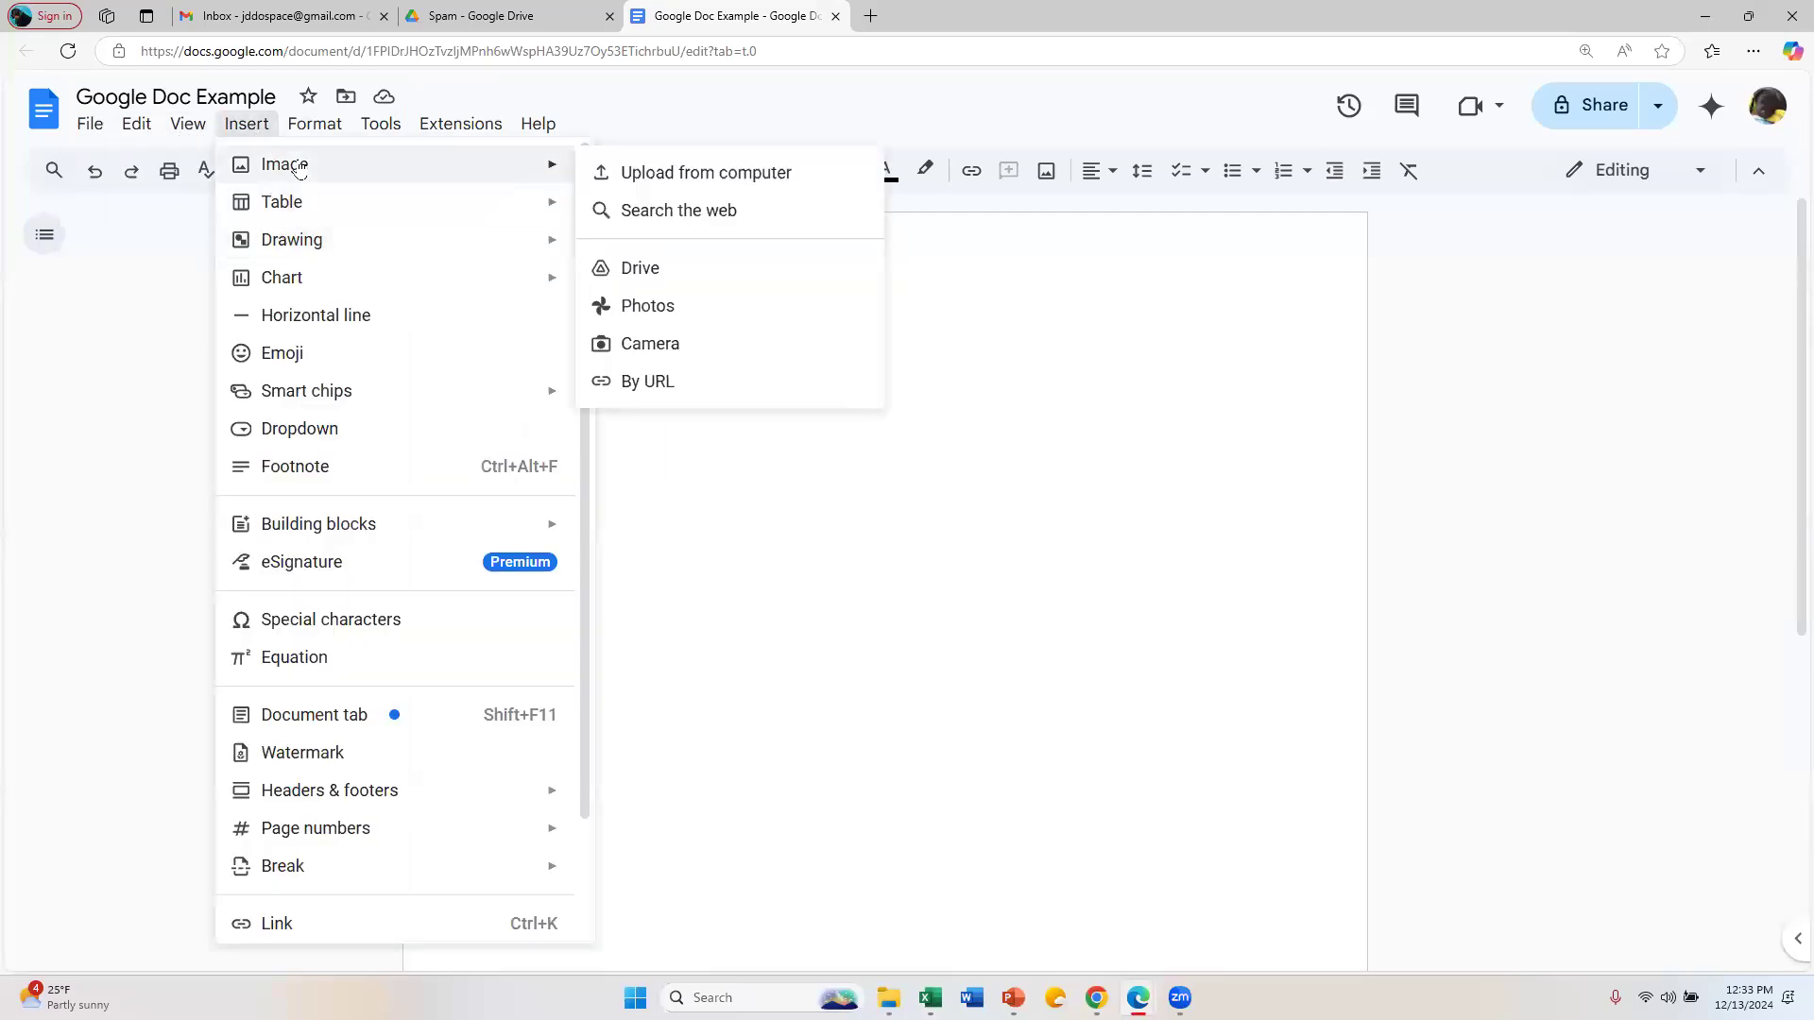
left_click(791, 189)
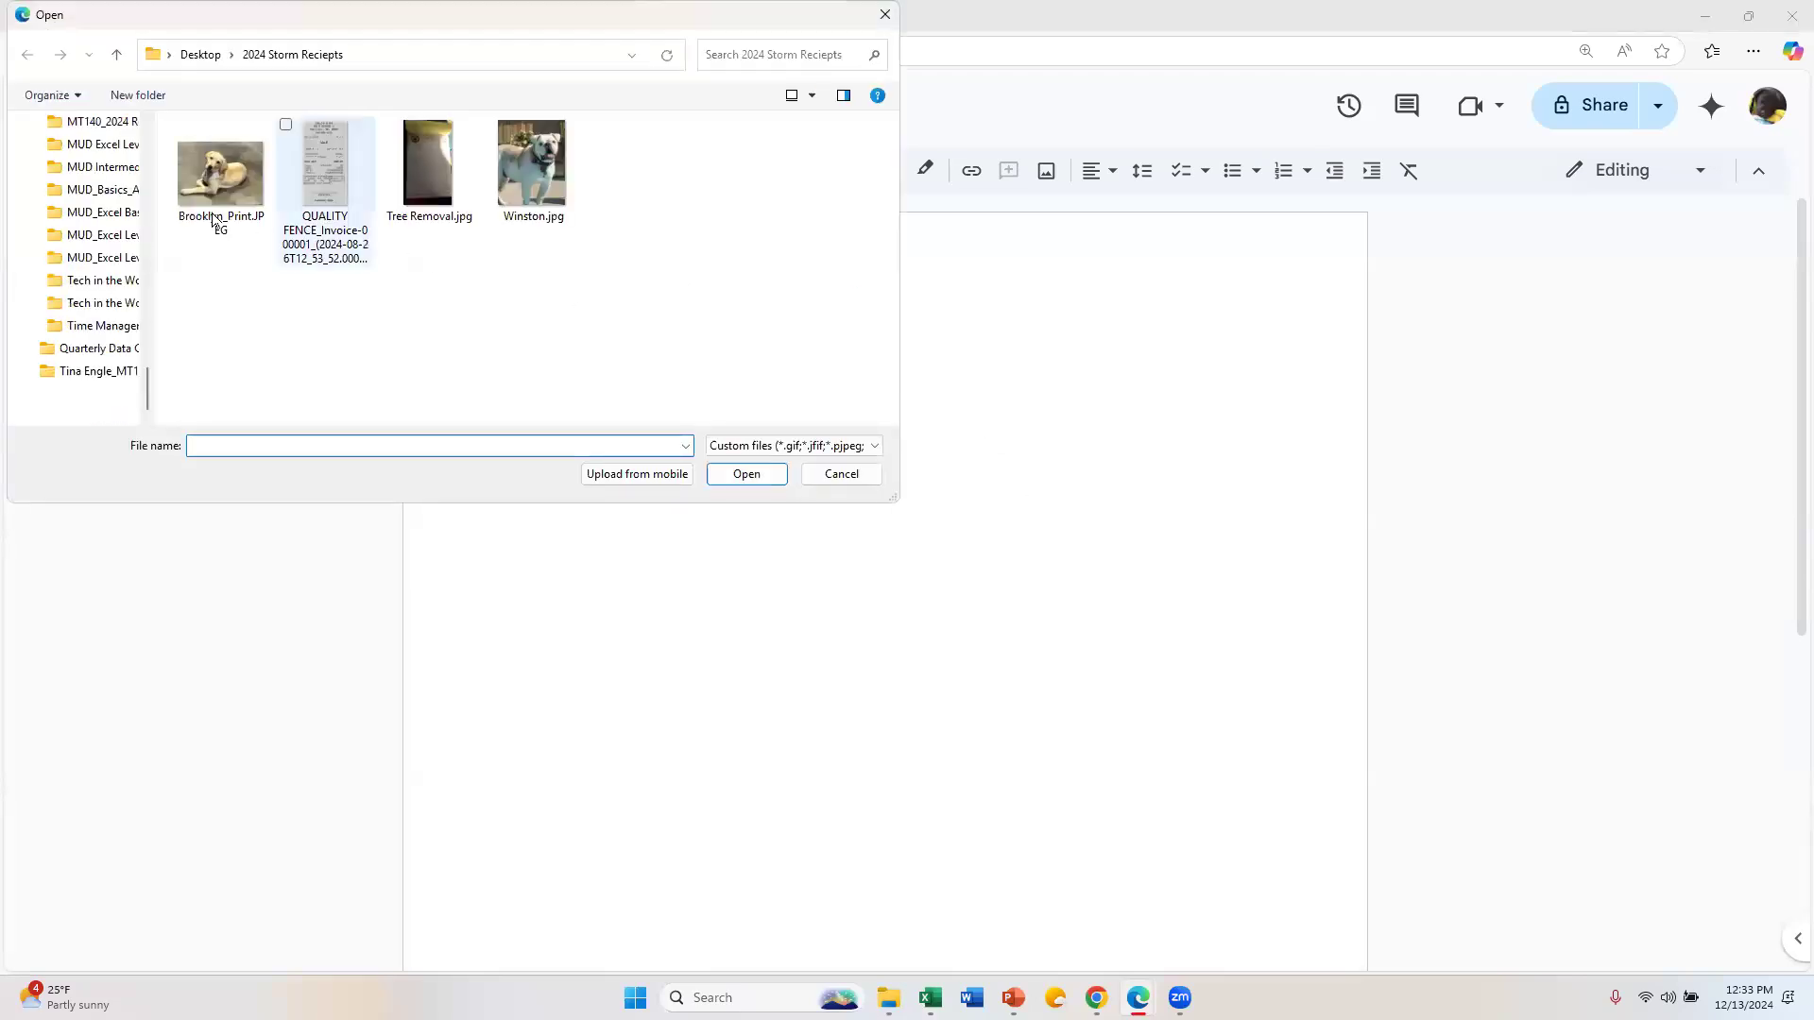
double_click(244, 189)
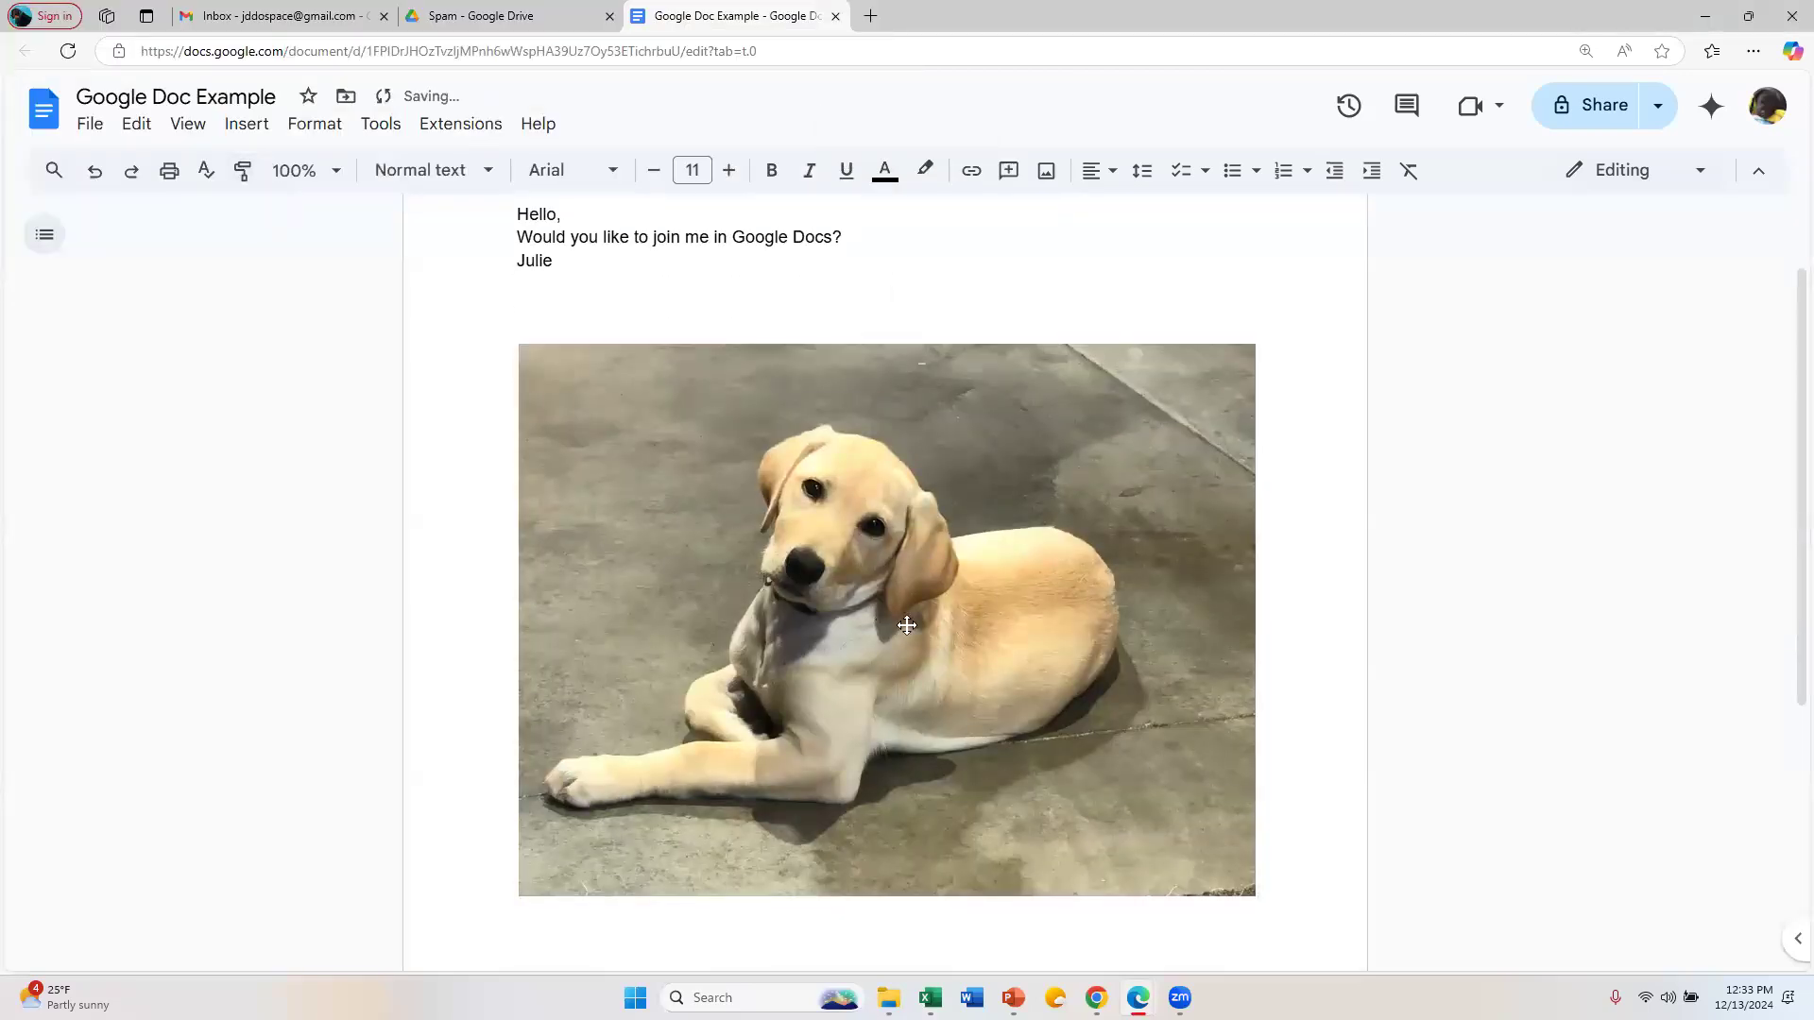
scroll(1060, 661, "up", 1)
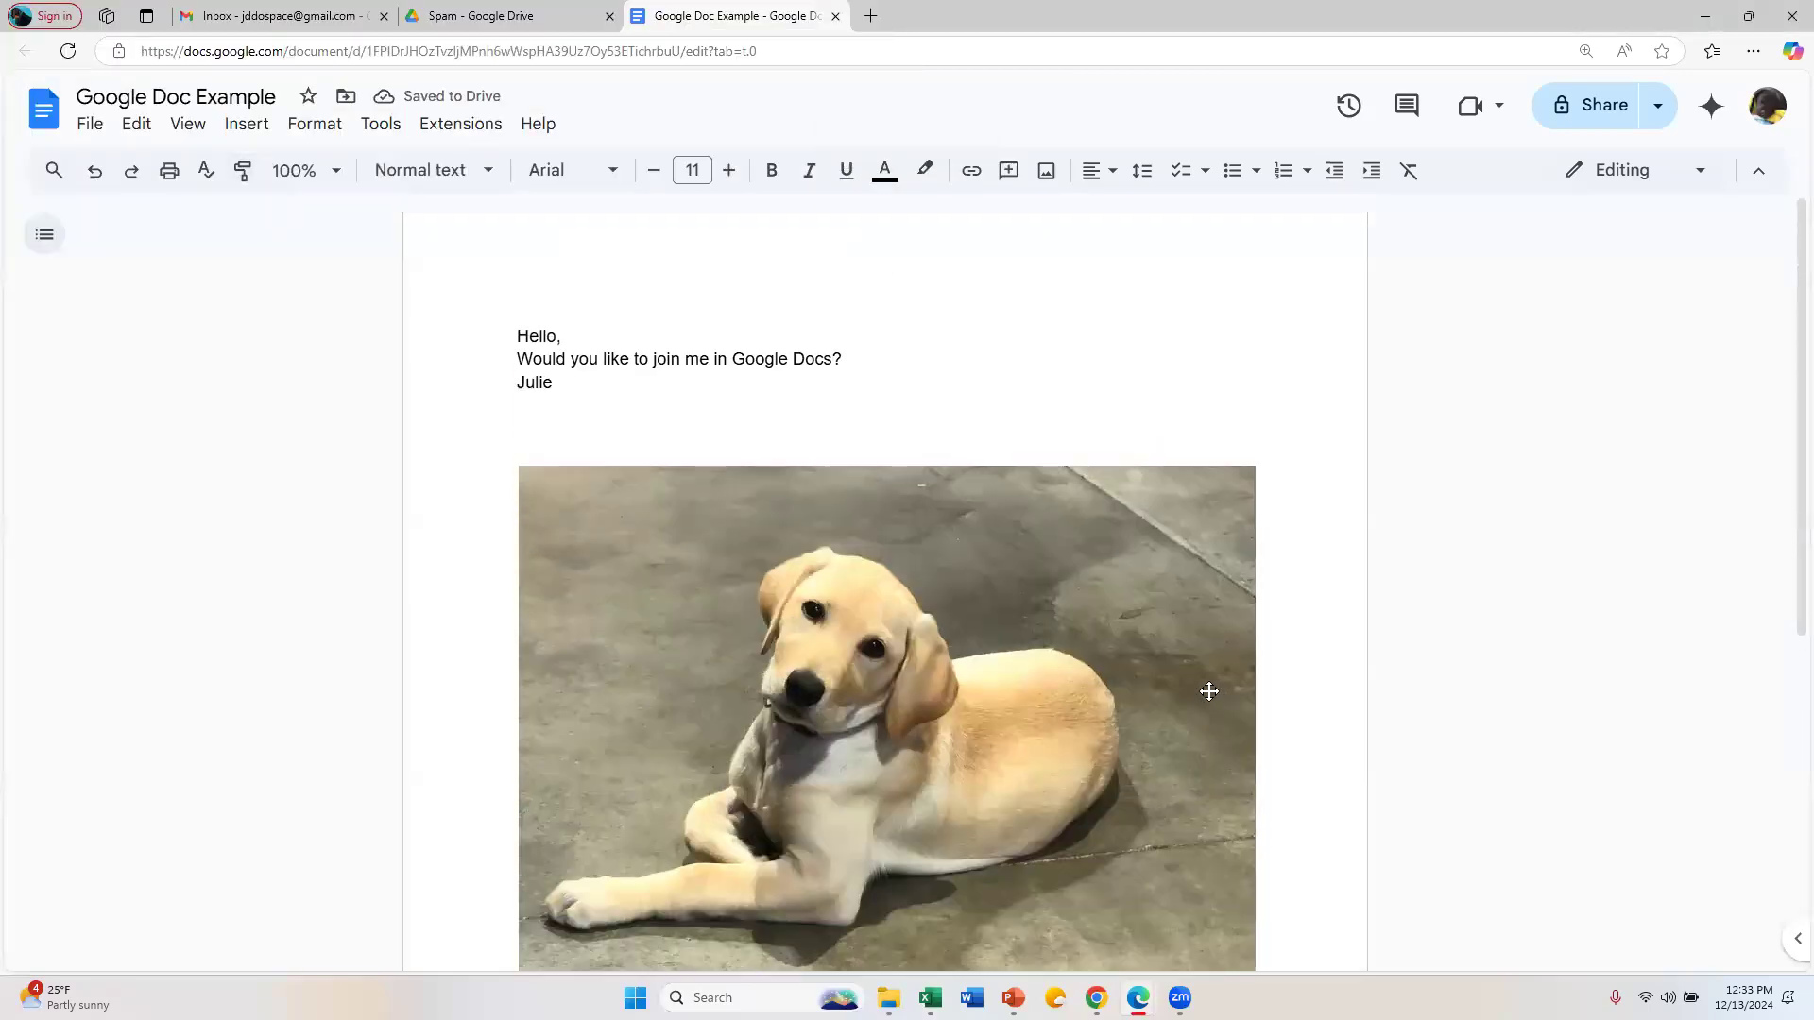
Step: Shrink the dog photo proportionally to a little over half its width, view its additional image options and deselect it
left_click(1141, 563)
scroll(1141, 563, "down", 1)
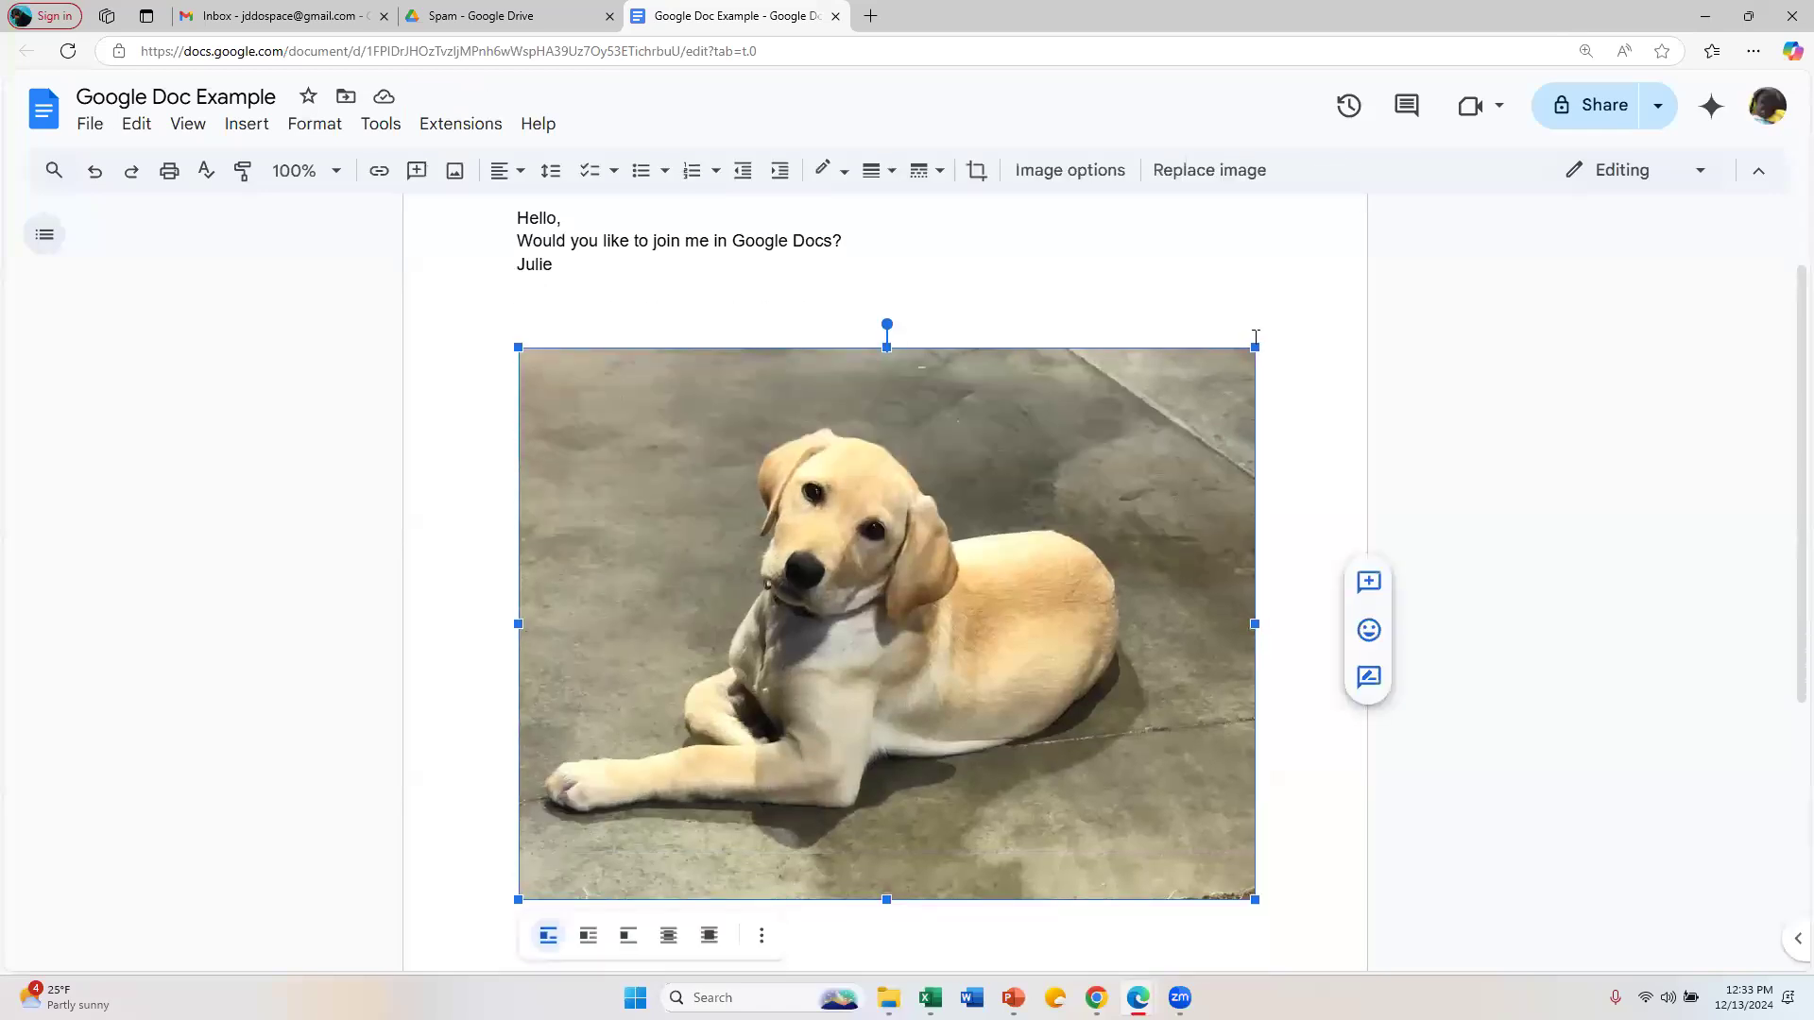
left_click_drag(1255, 348, 948, 575)
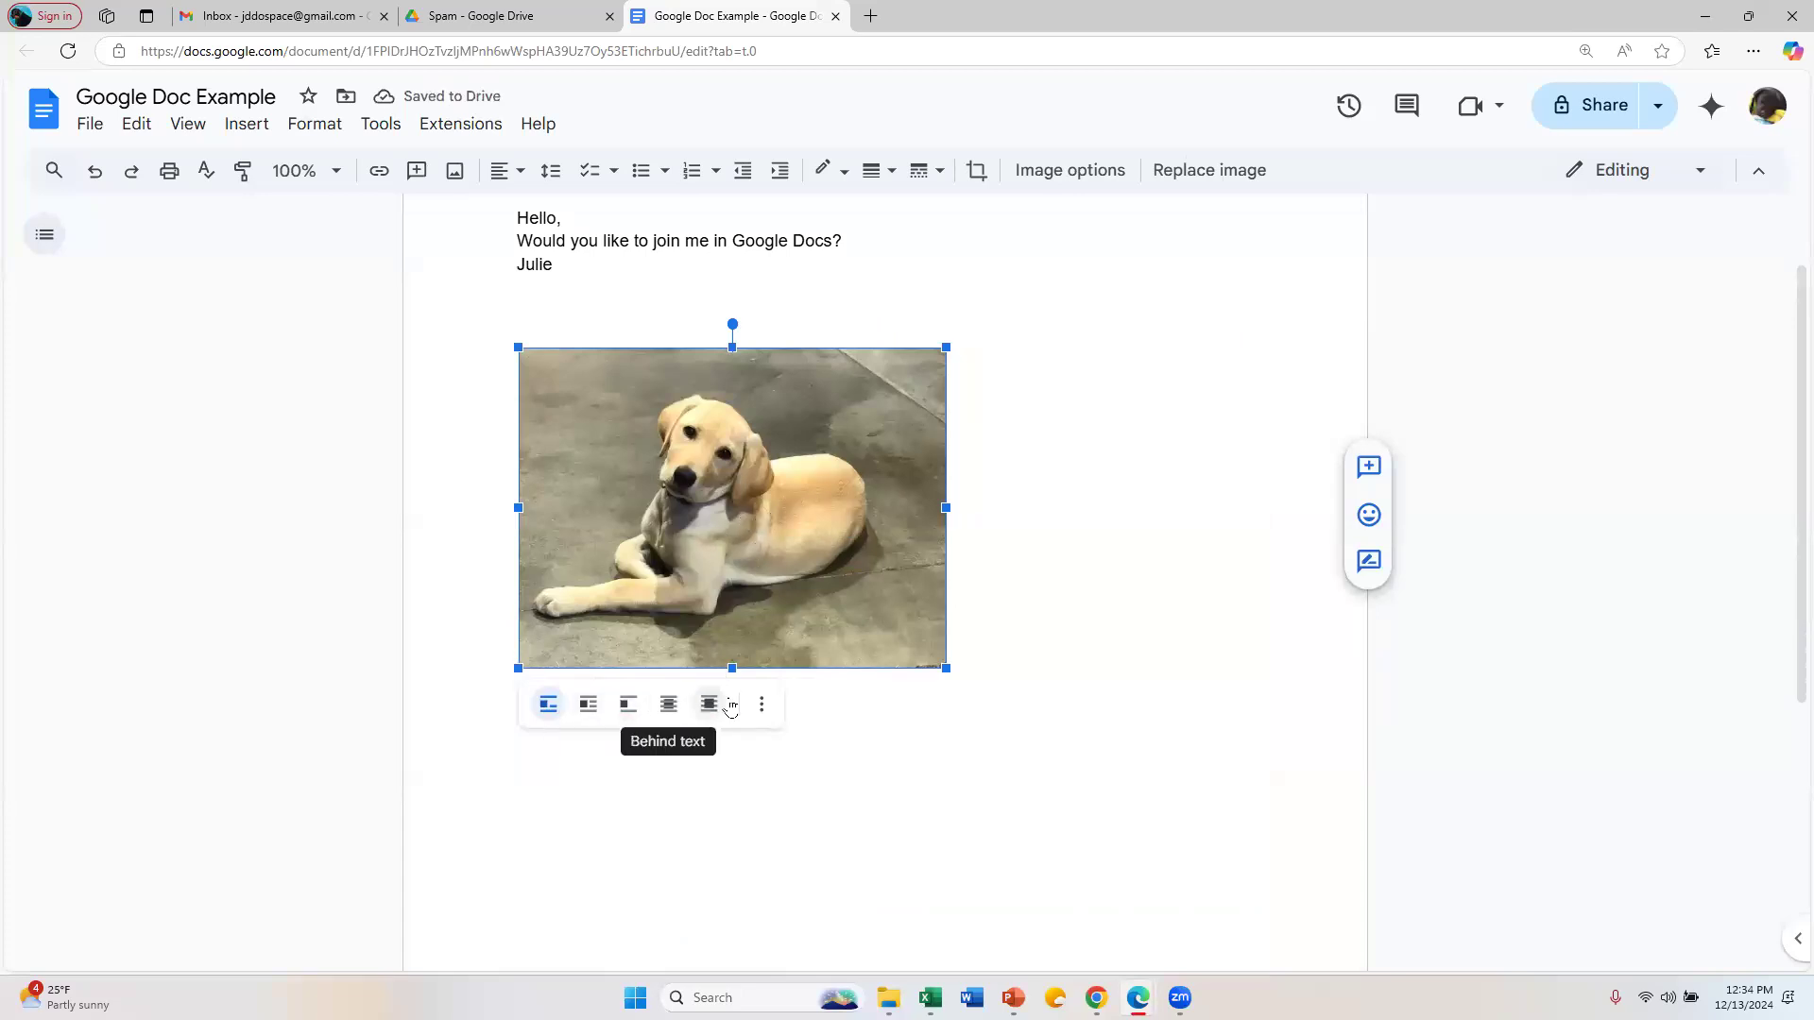
left_click(762, 704)
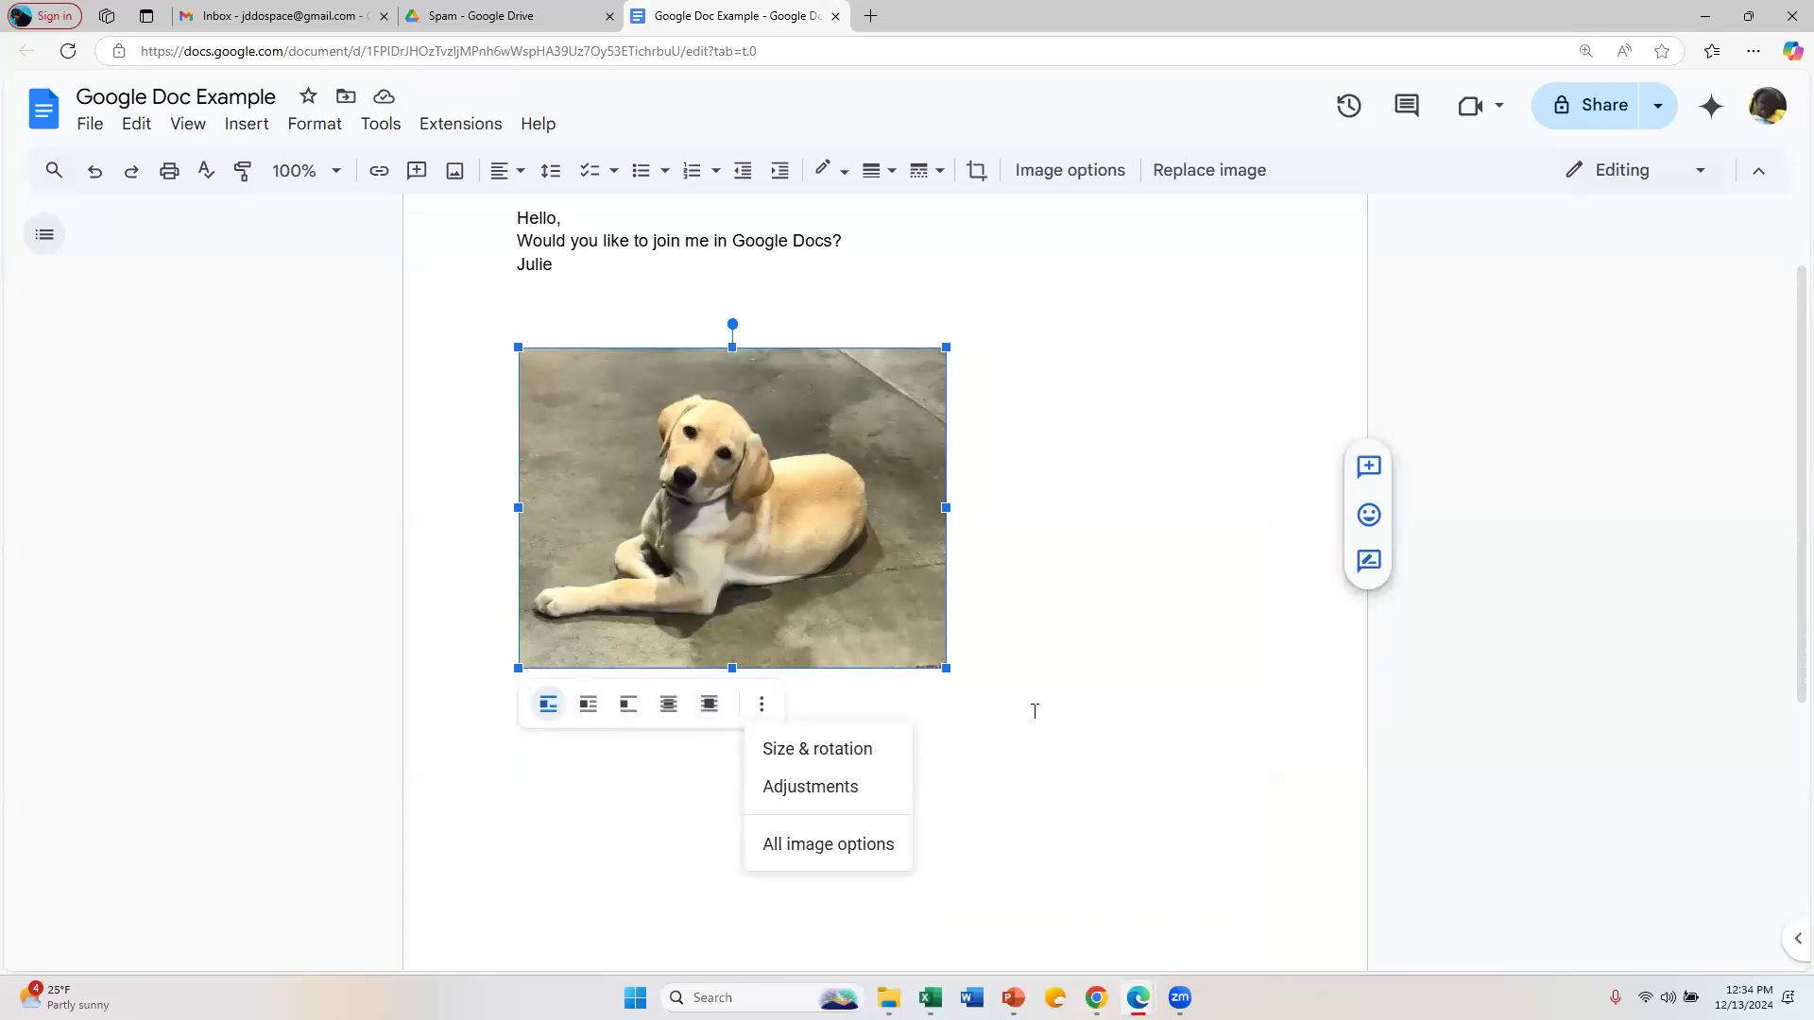
left_click(1026, 670)
left_click(690, 564)
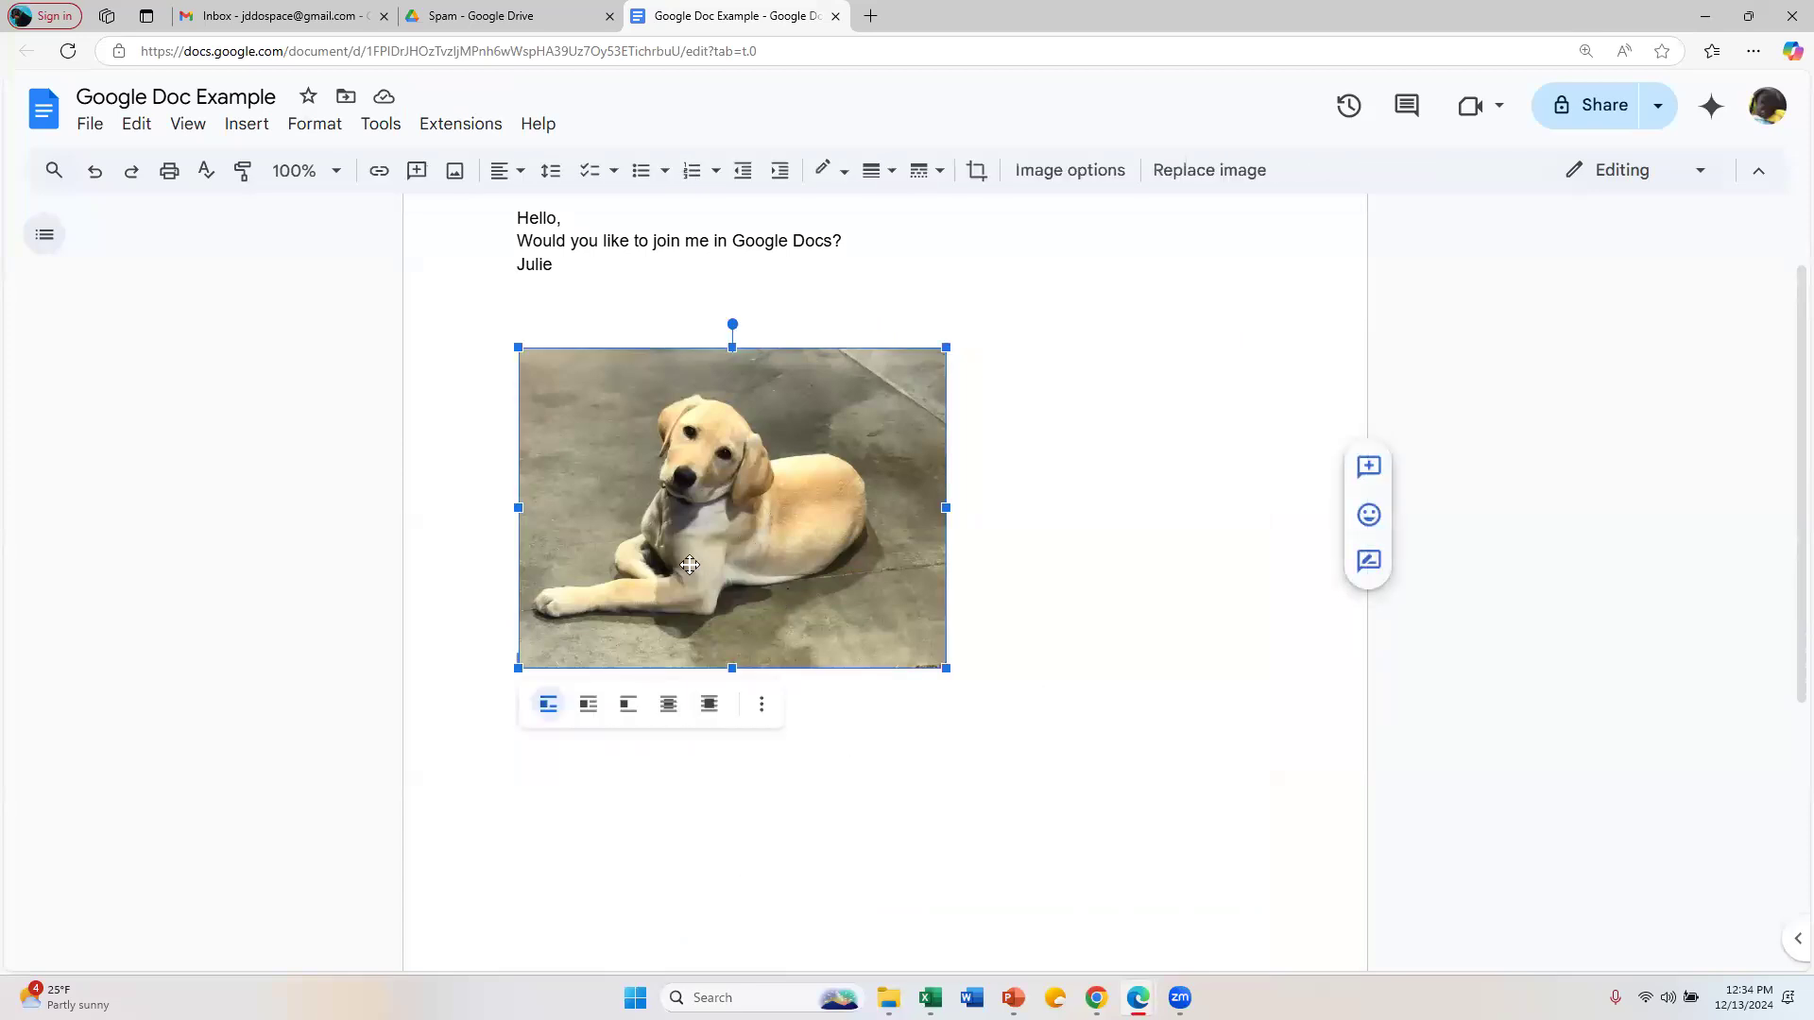
left_click(1069, 470)
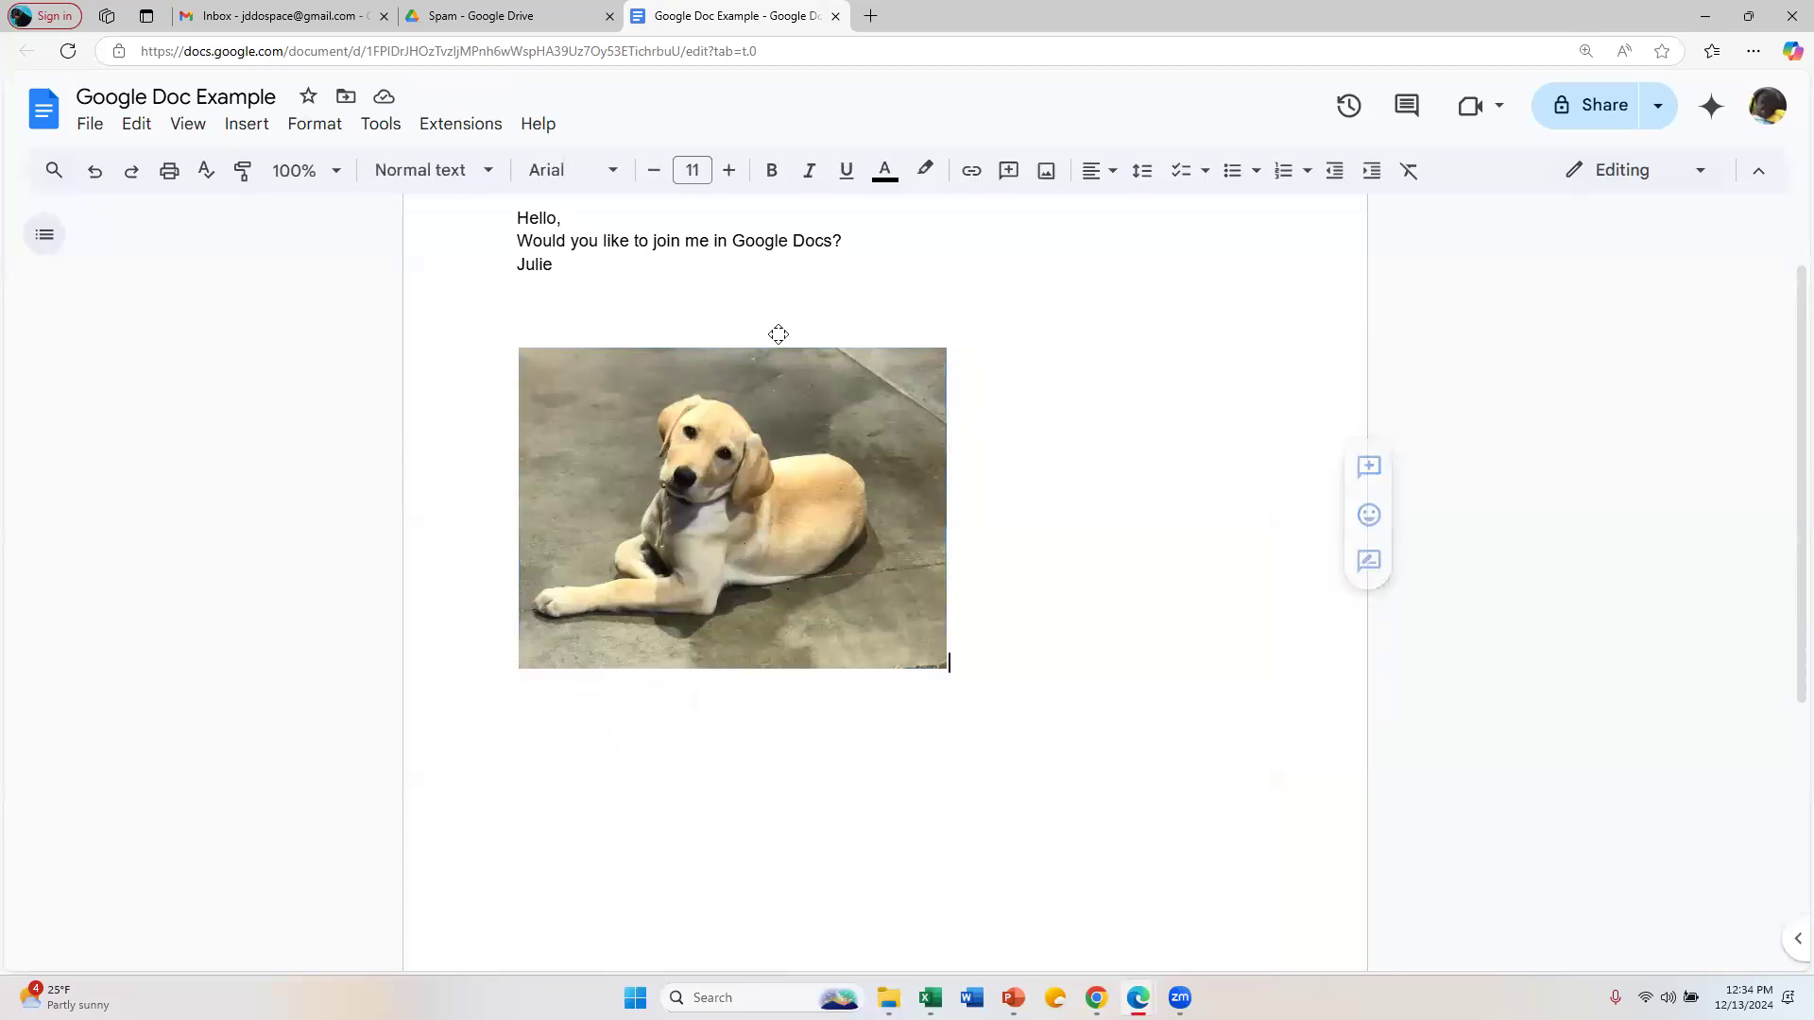
Step: Look through the document's editing, insertion, formatting, tools and help commands without applying any
left_click(90, 124)
left_click(188, 124)
left_click(139, 132)
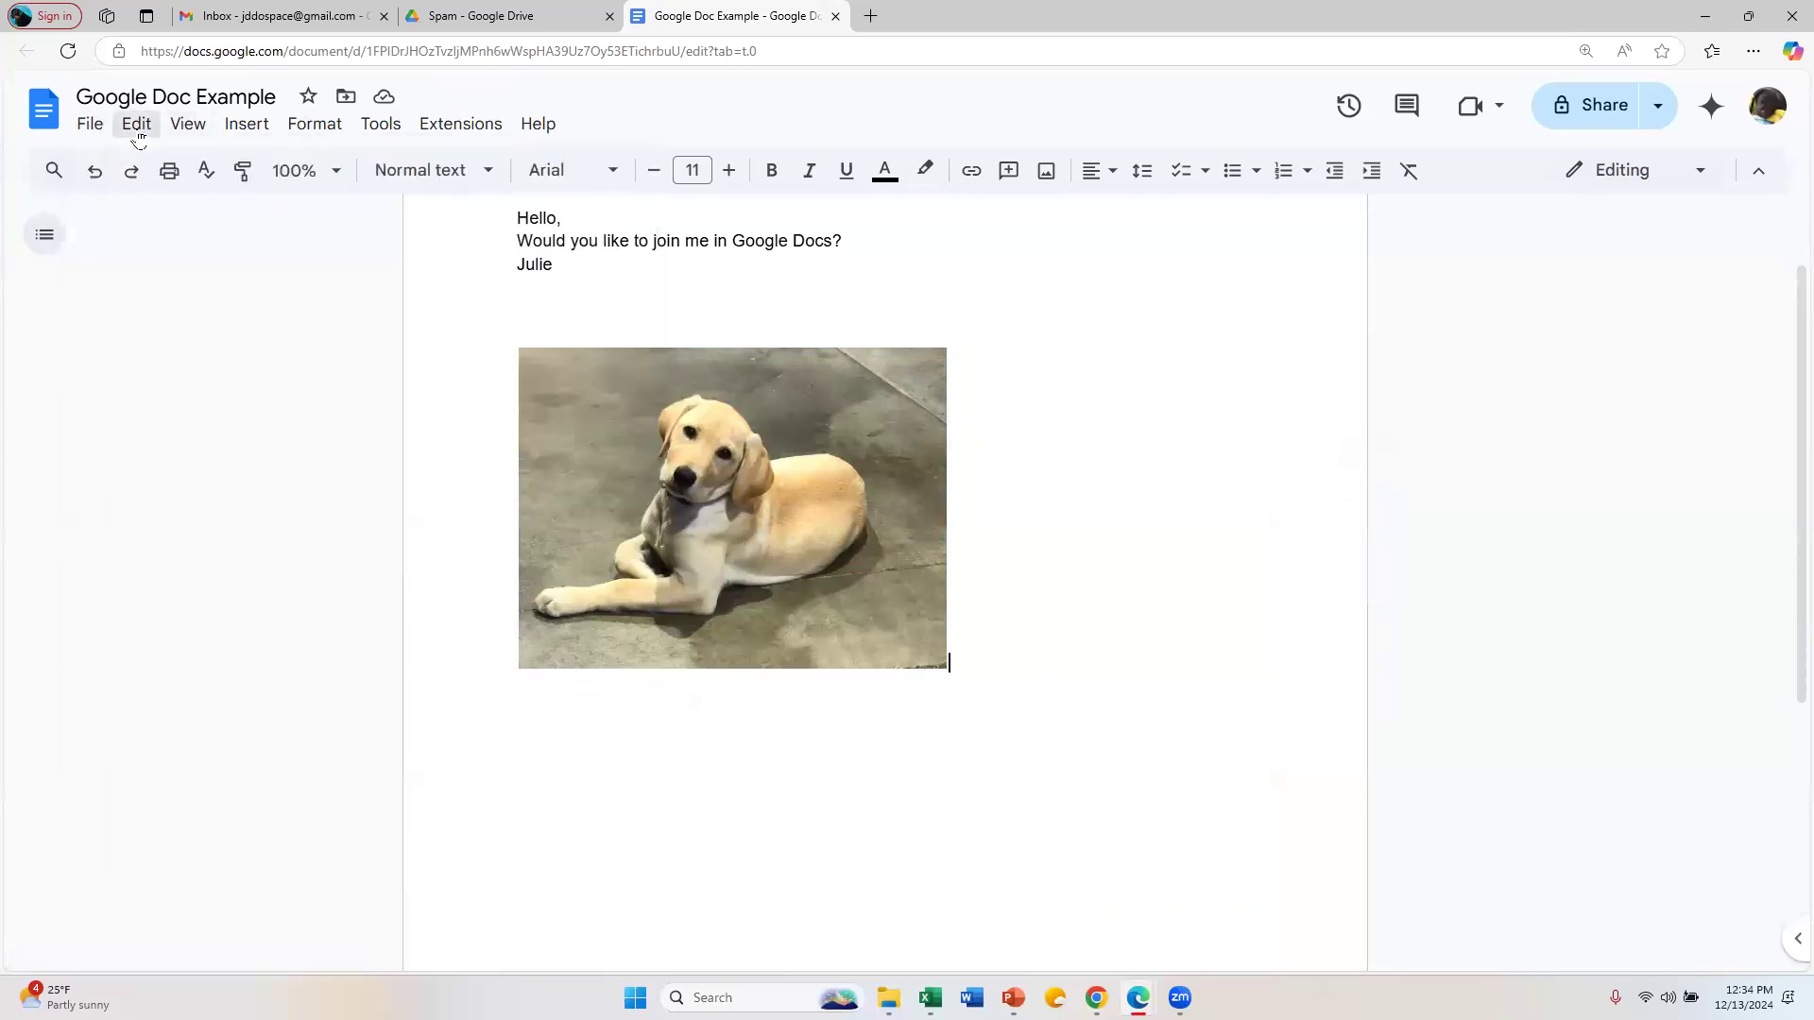
left_click(139, 133)
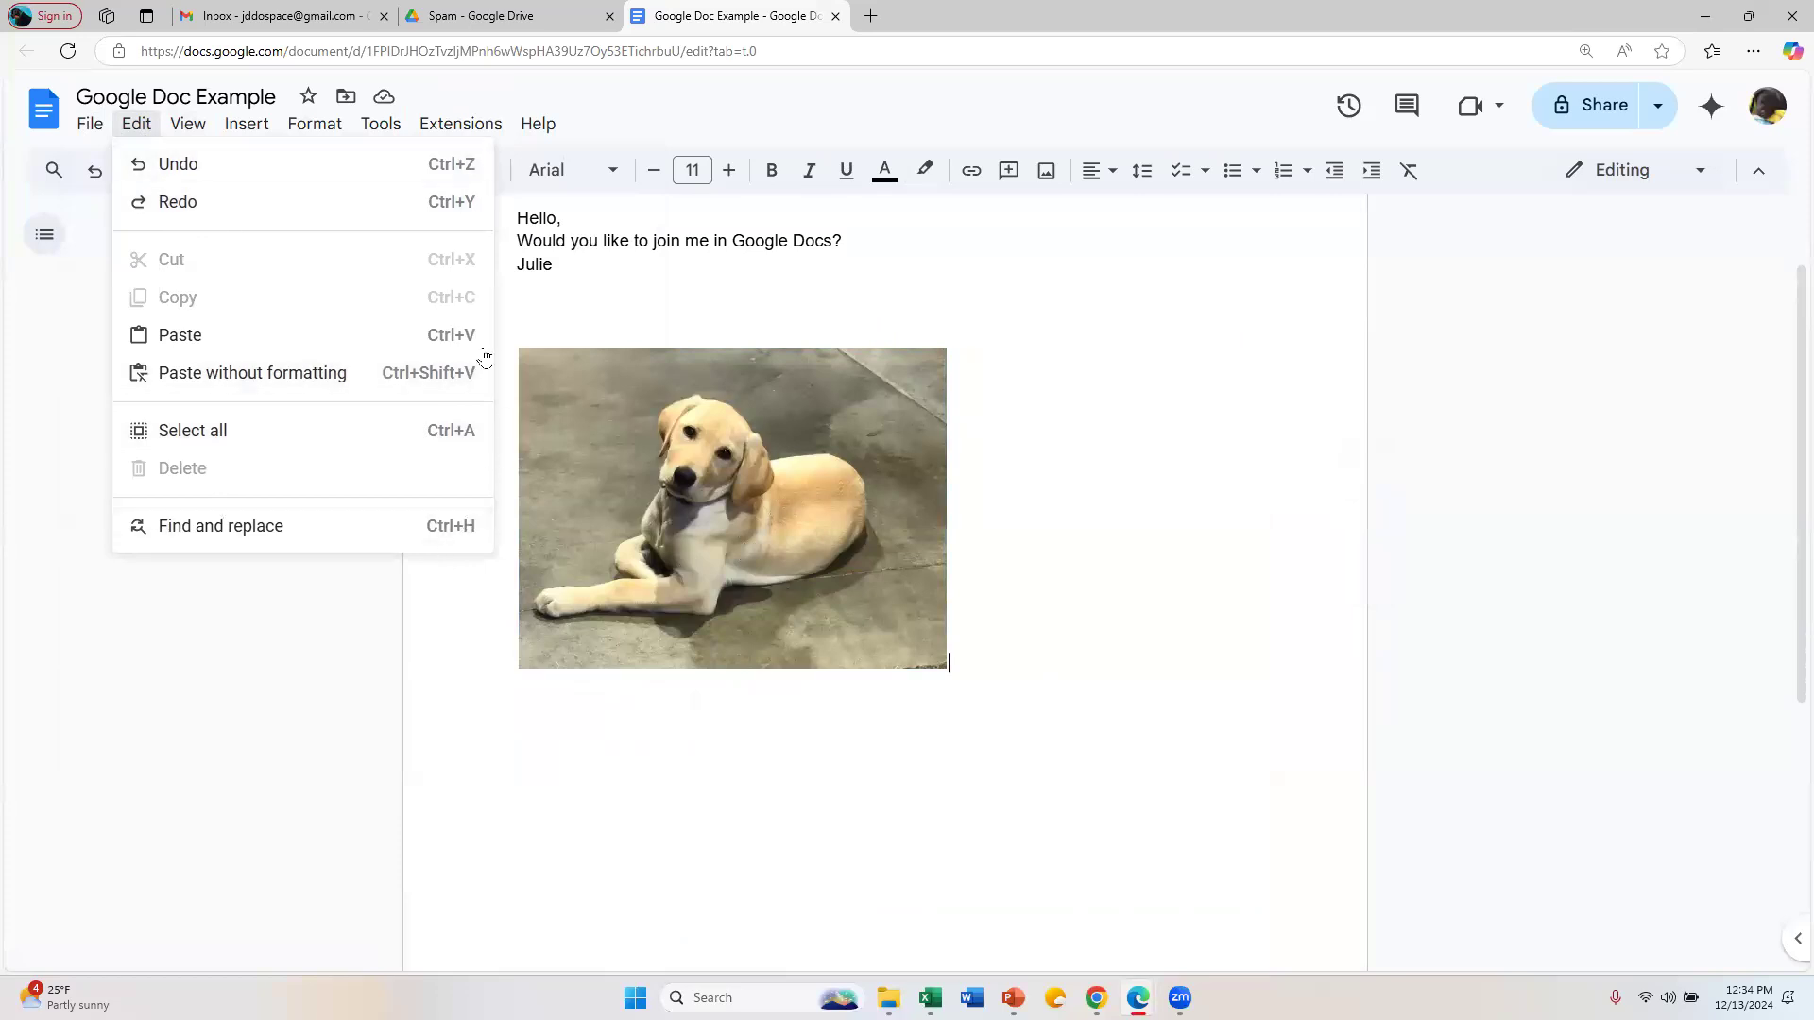
mouse_move(204, 120)
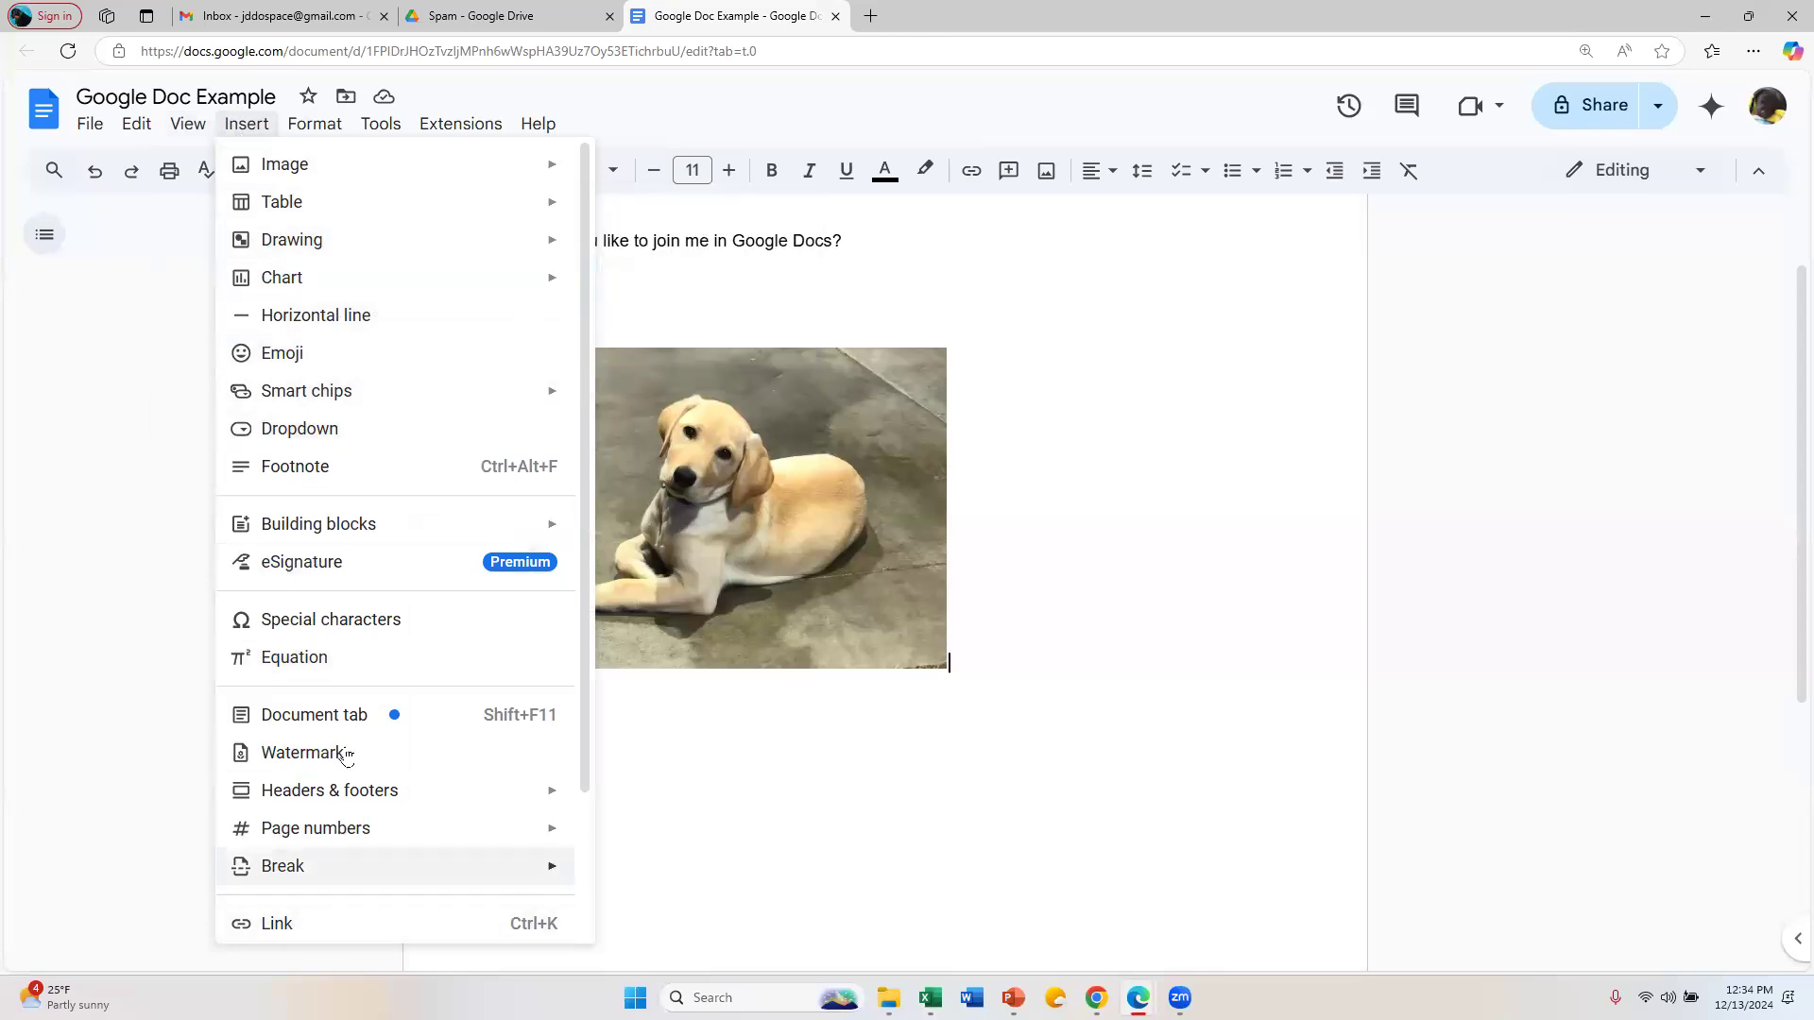
mouse_move(318, 114)
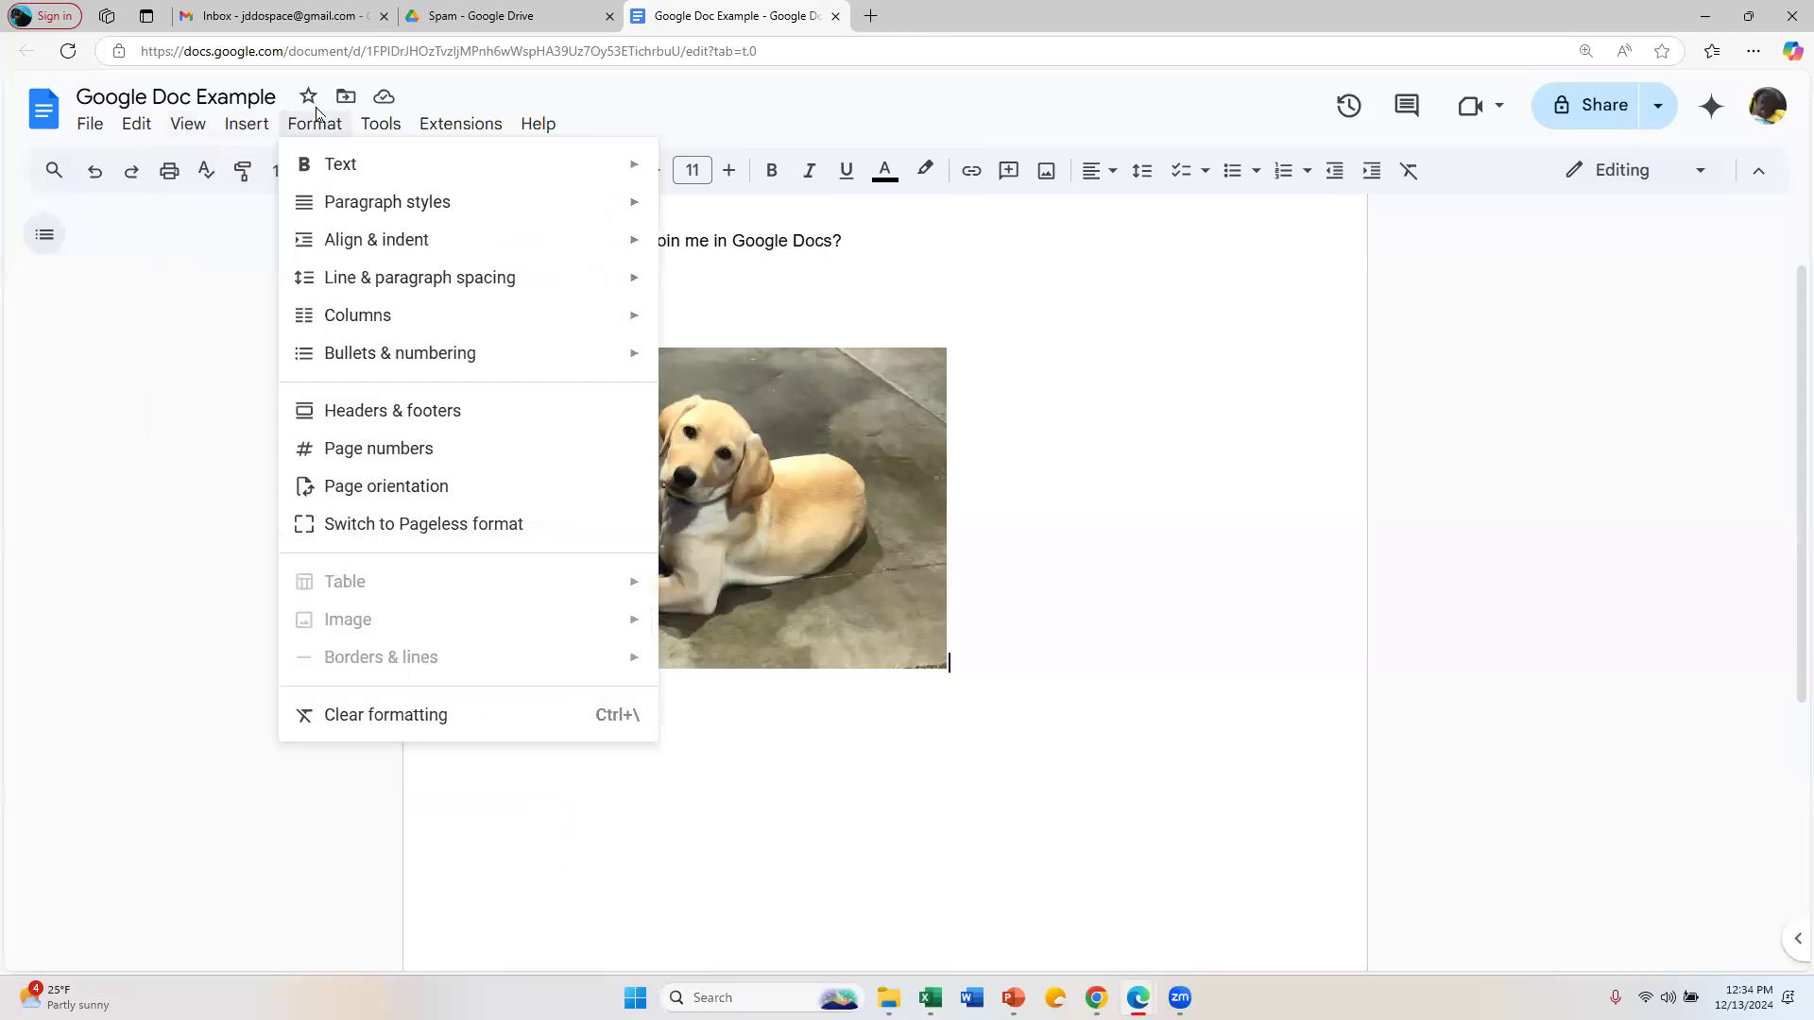
mouse_move(388, 121)
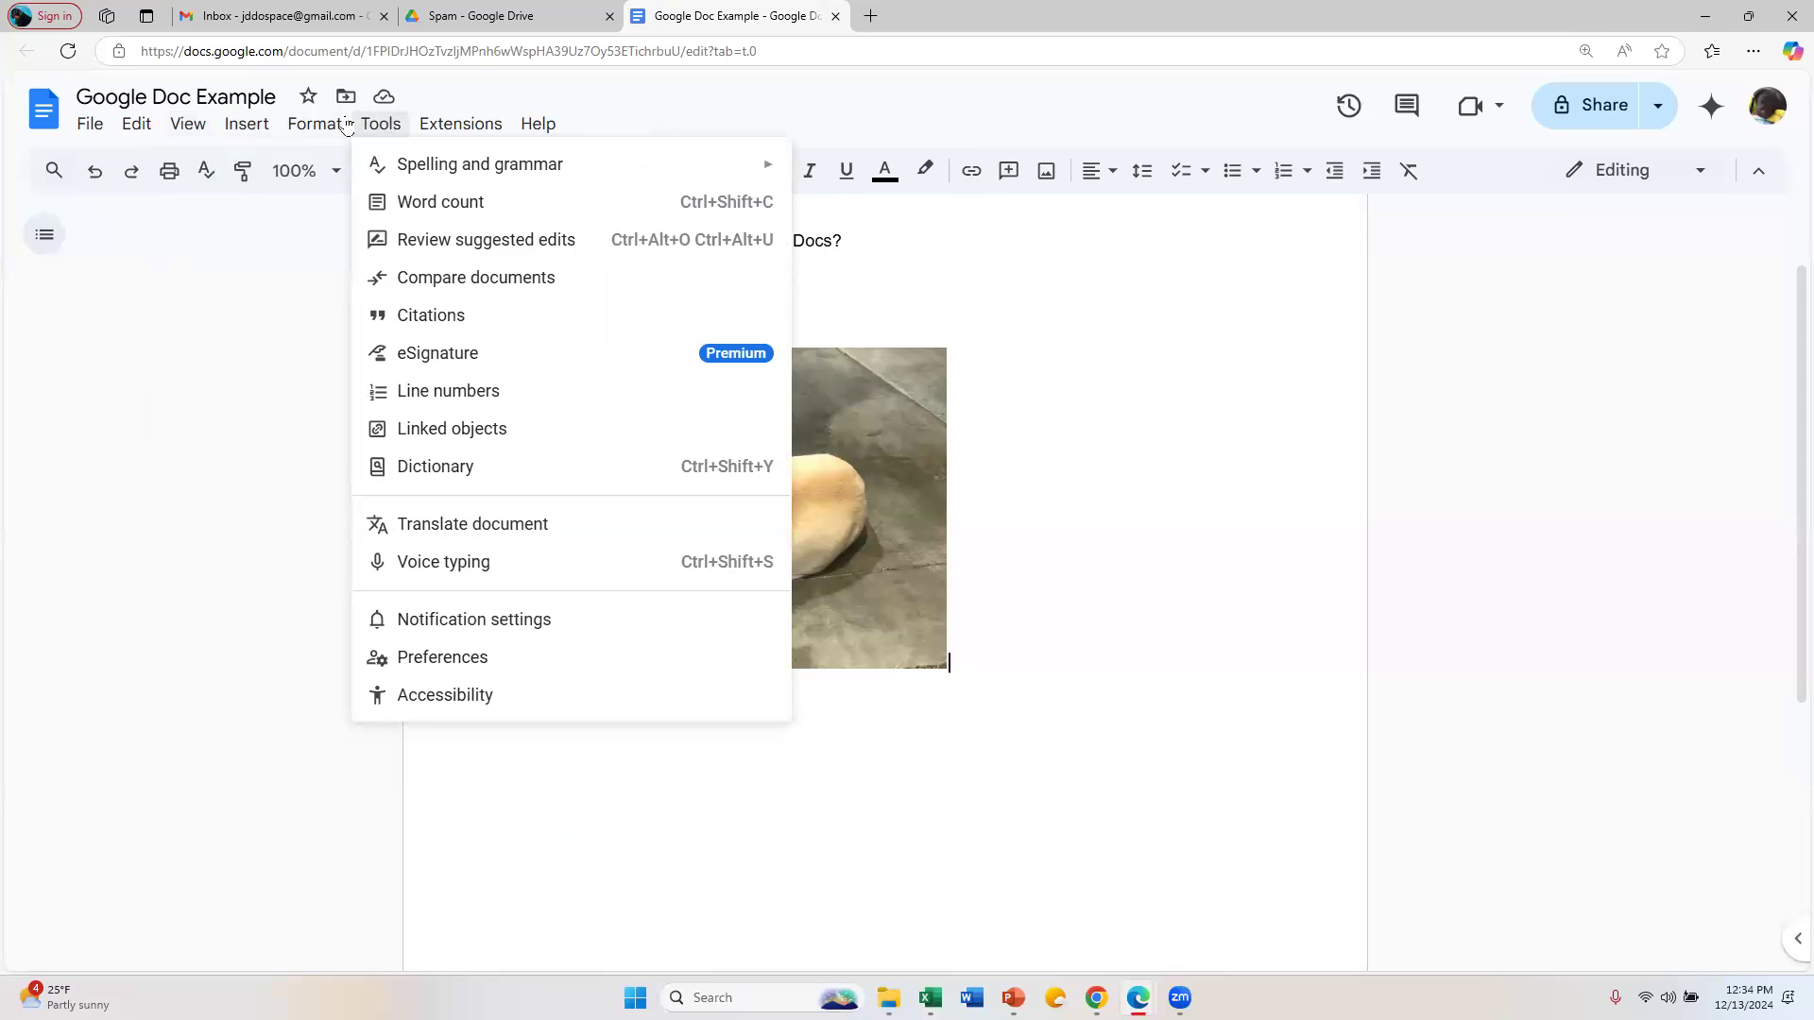
mouse_move(579, 140)
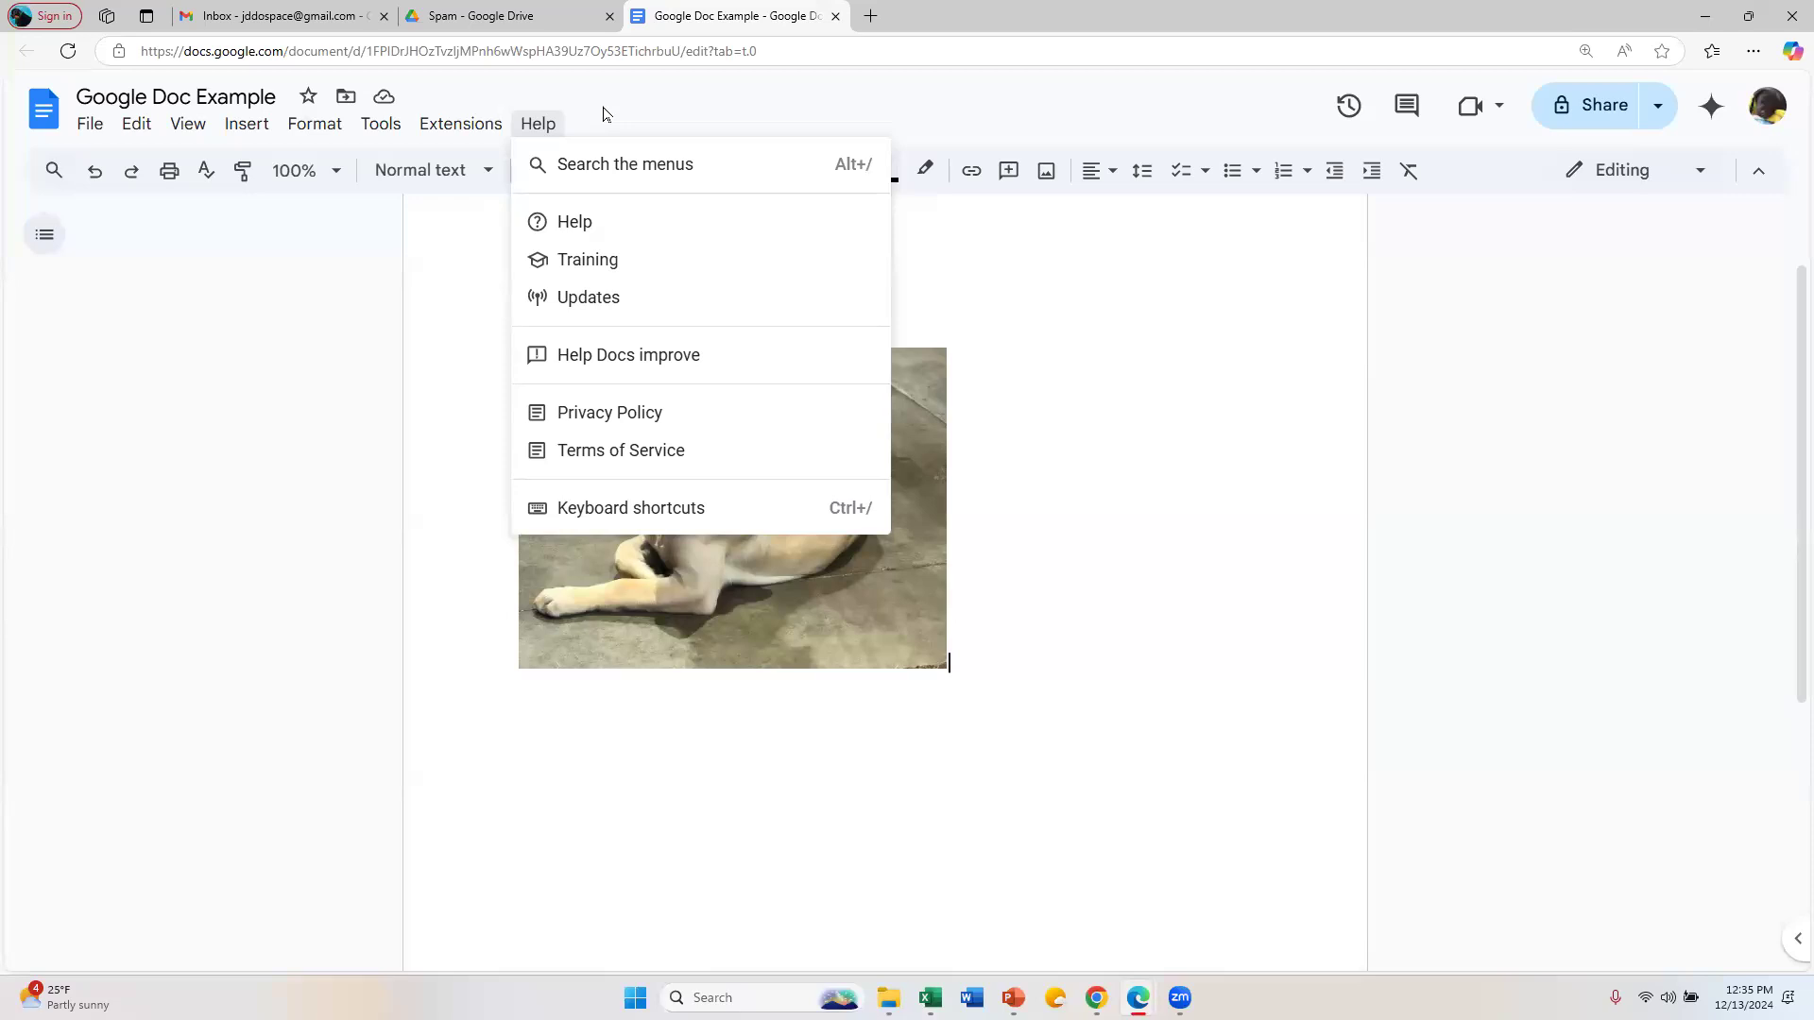
left_click(651, 91)
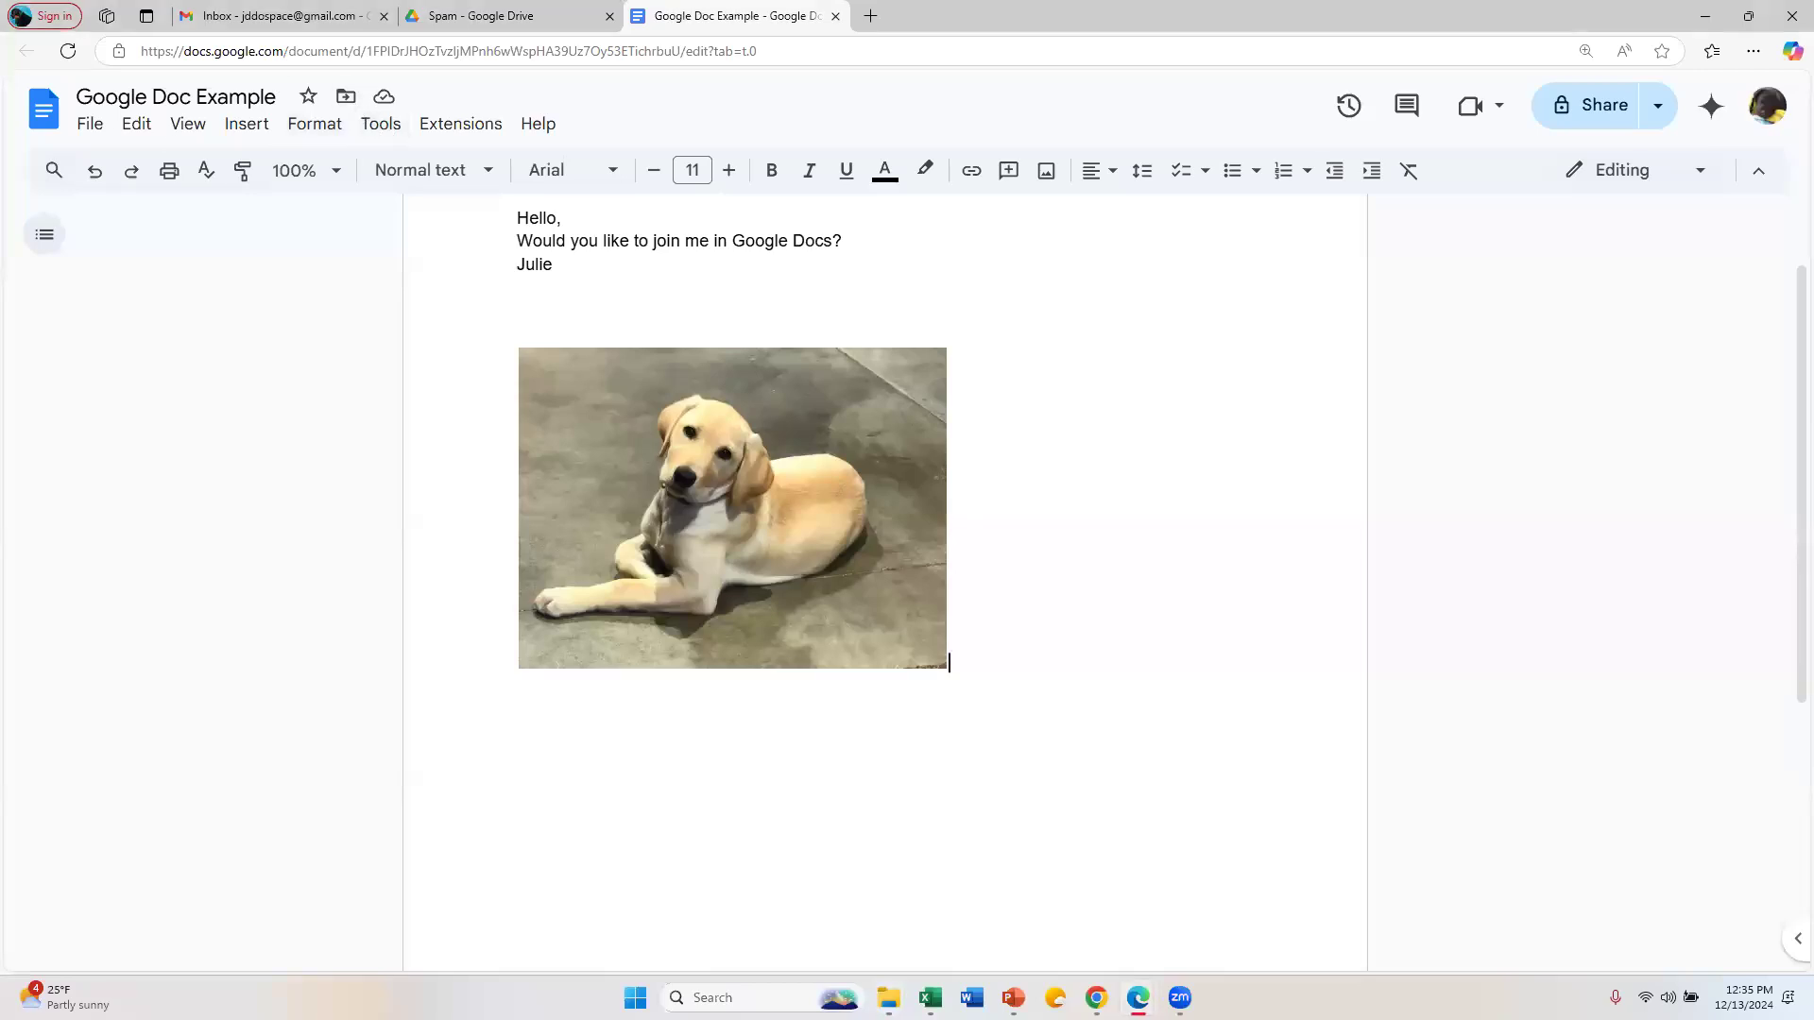
key("alt+Tab")
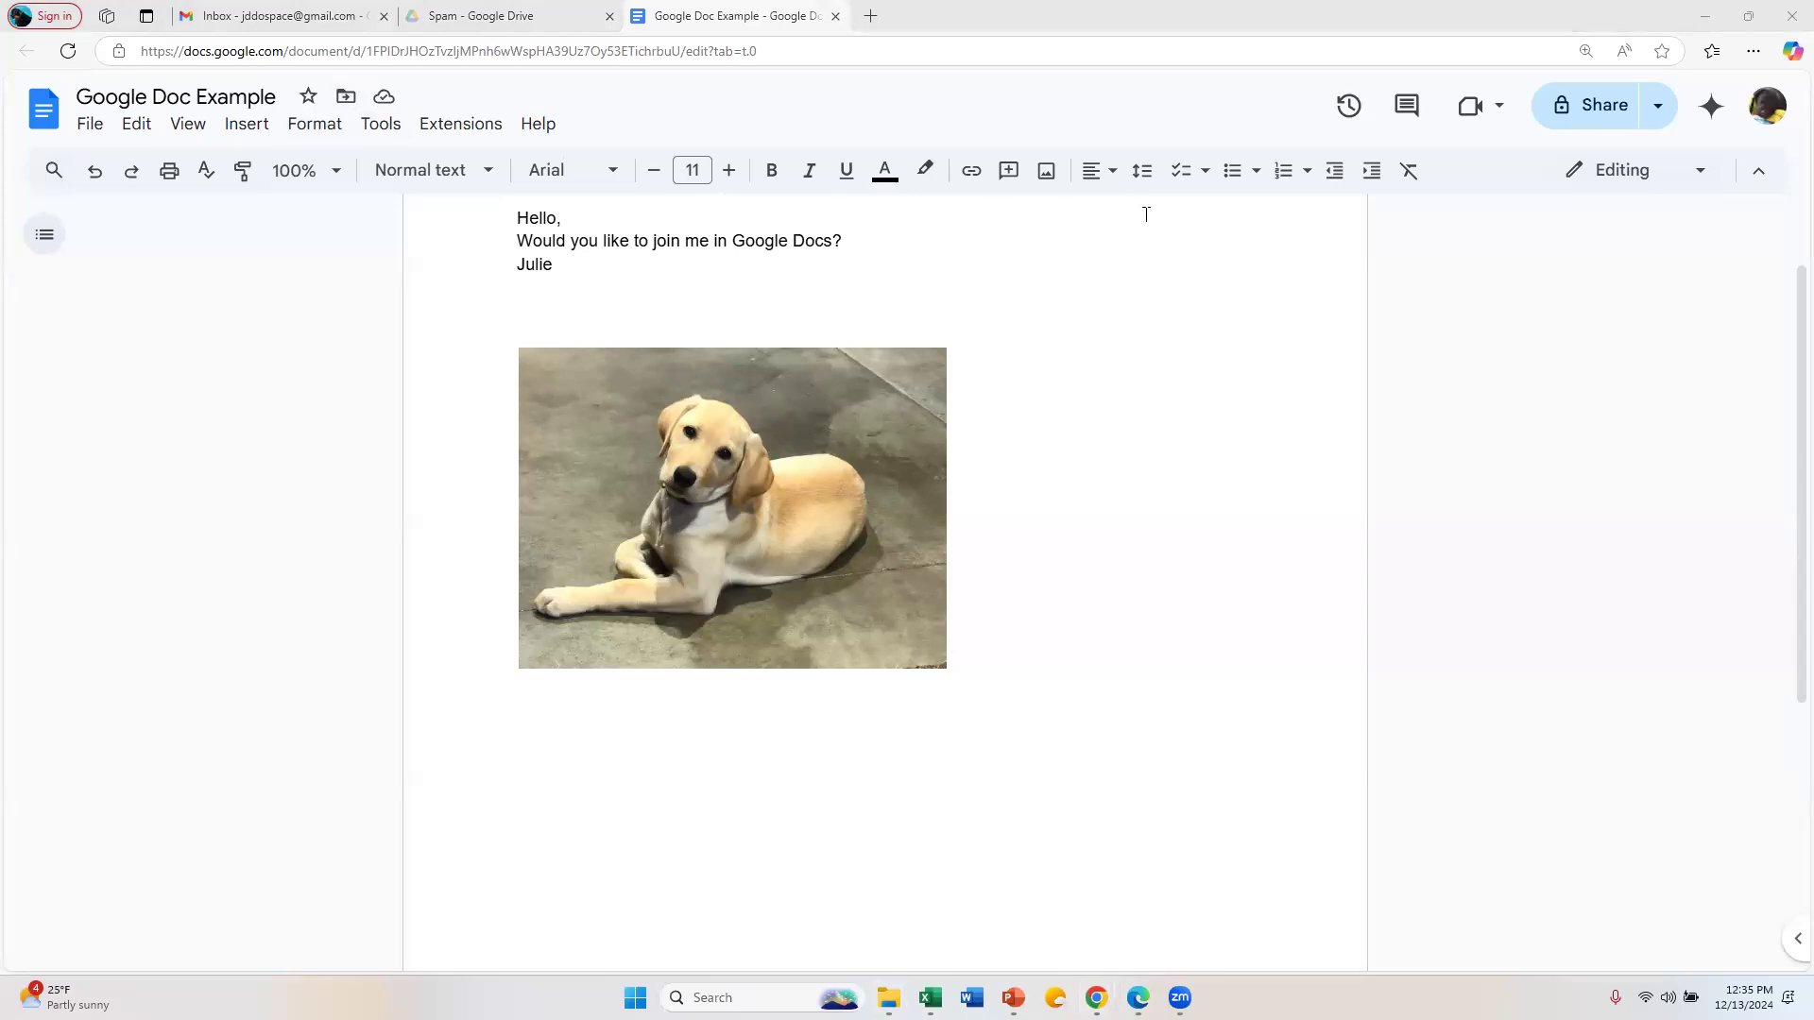
Step: Start sharing the document, add the first suggested contact as an Editor with notification on, and review the available access roles
left_click(1571, 105)
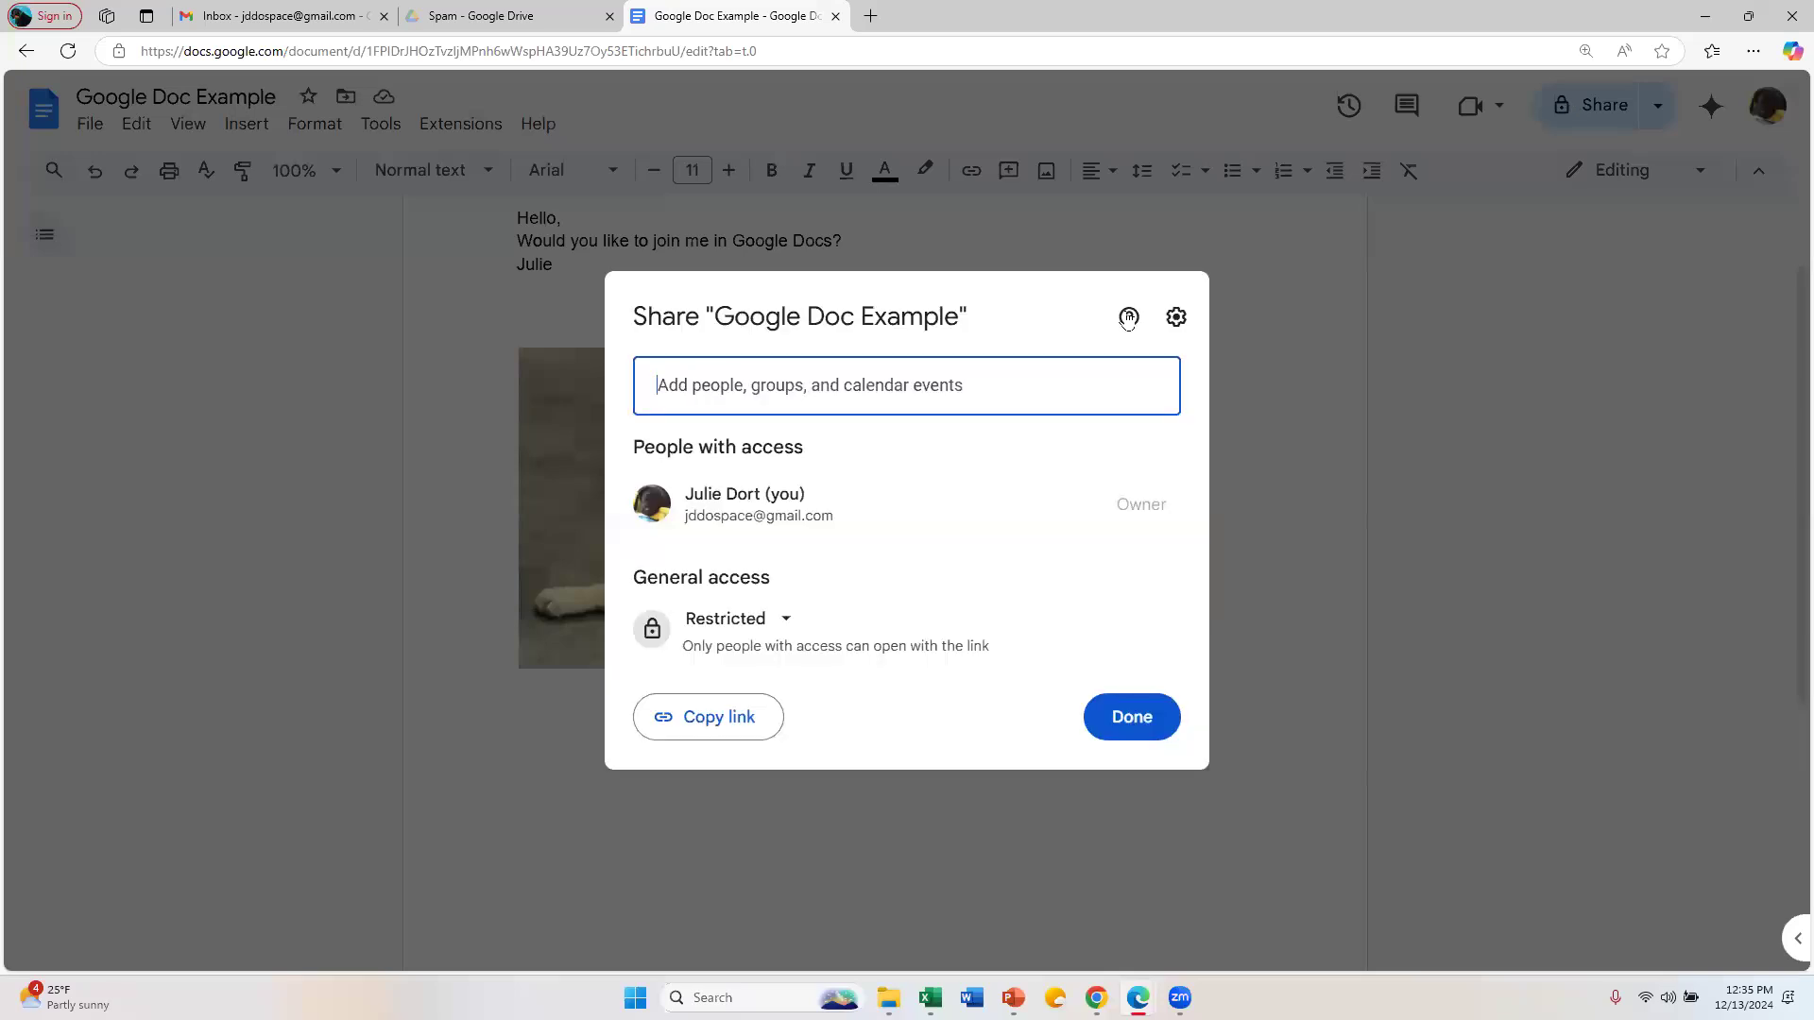
left_click(853, 377)
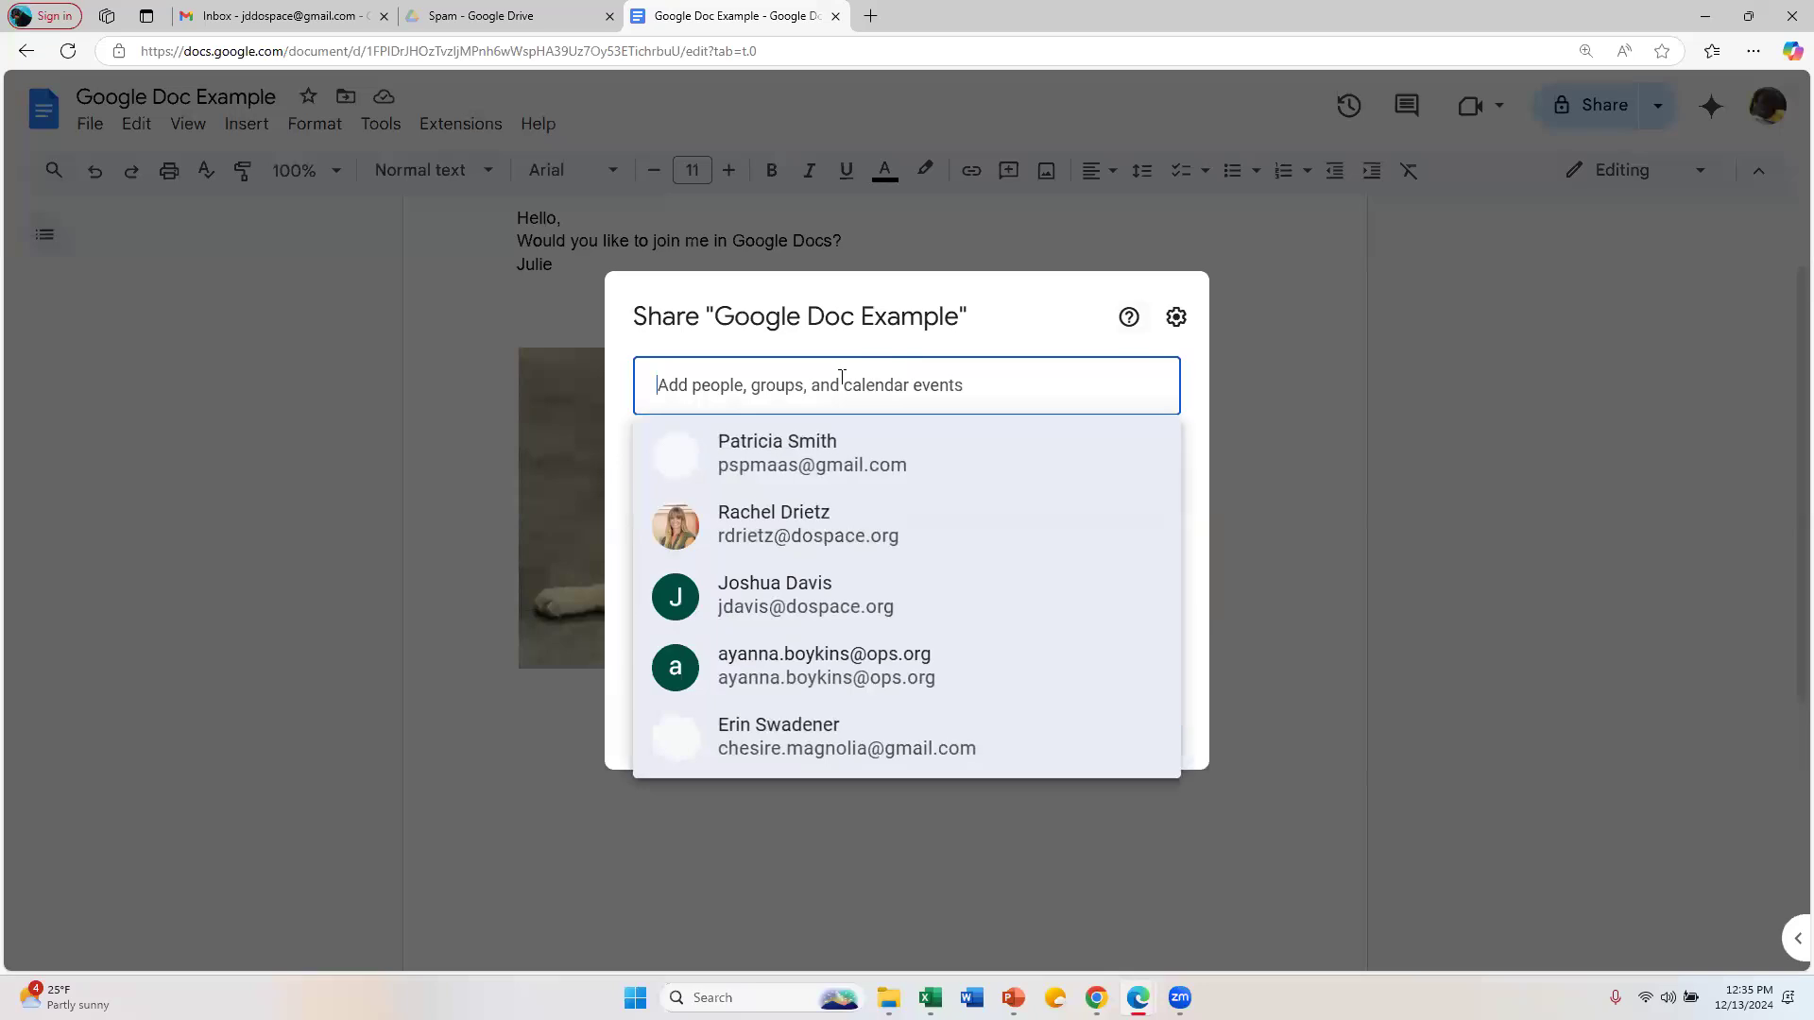
left_click(837, 479)
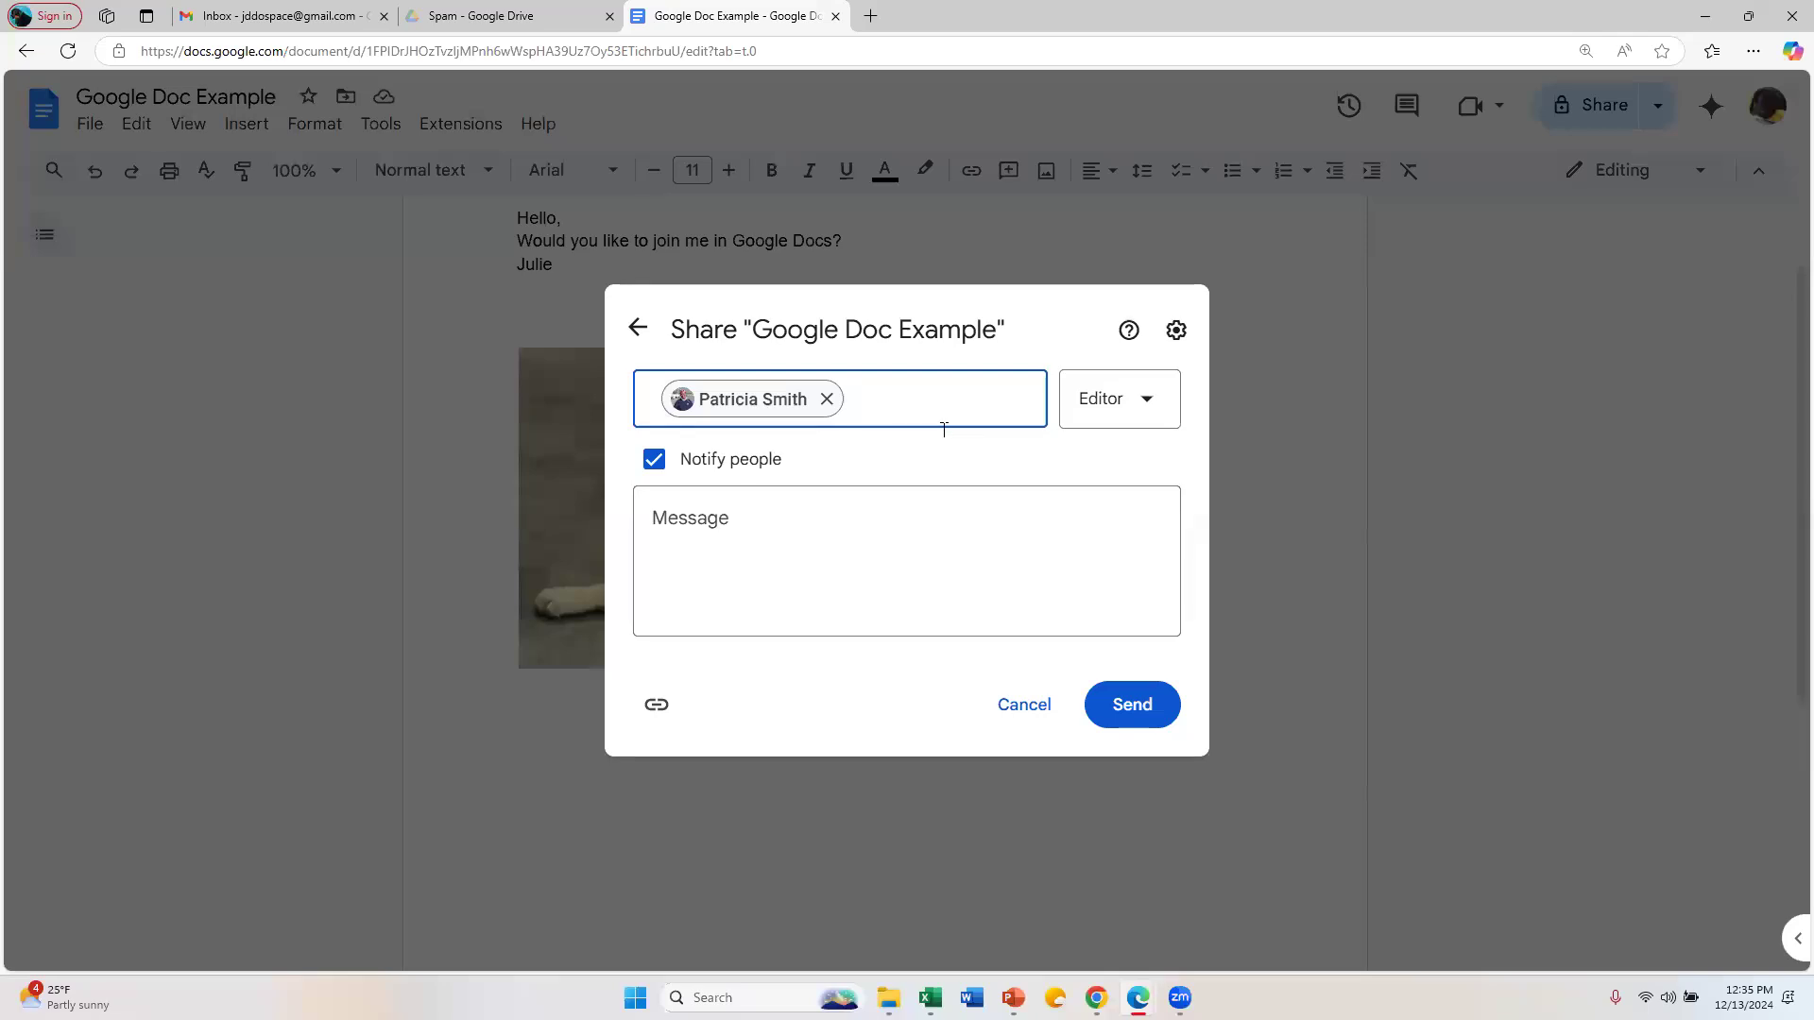
left_click(1153, 406)
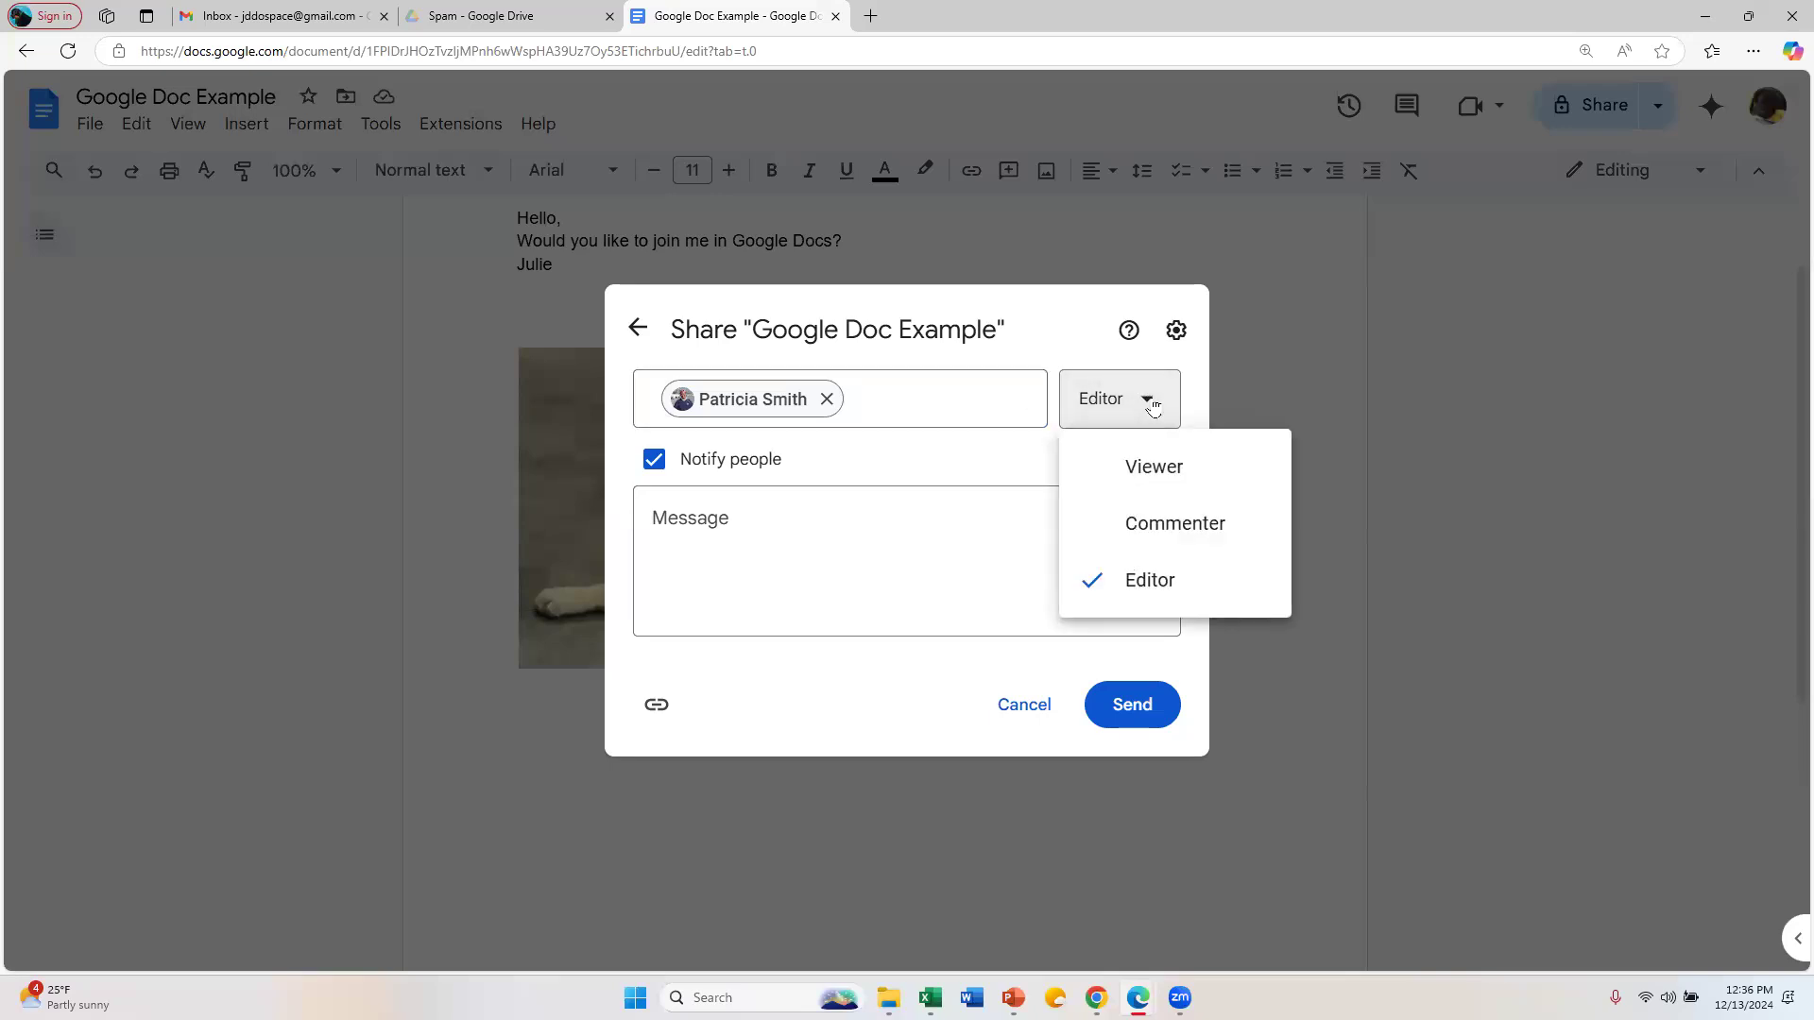
left_click(878, 391)
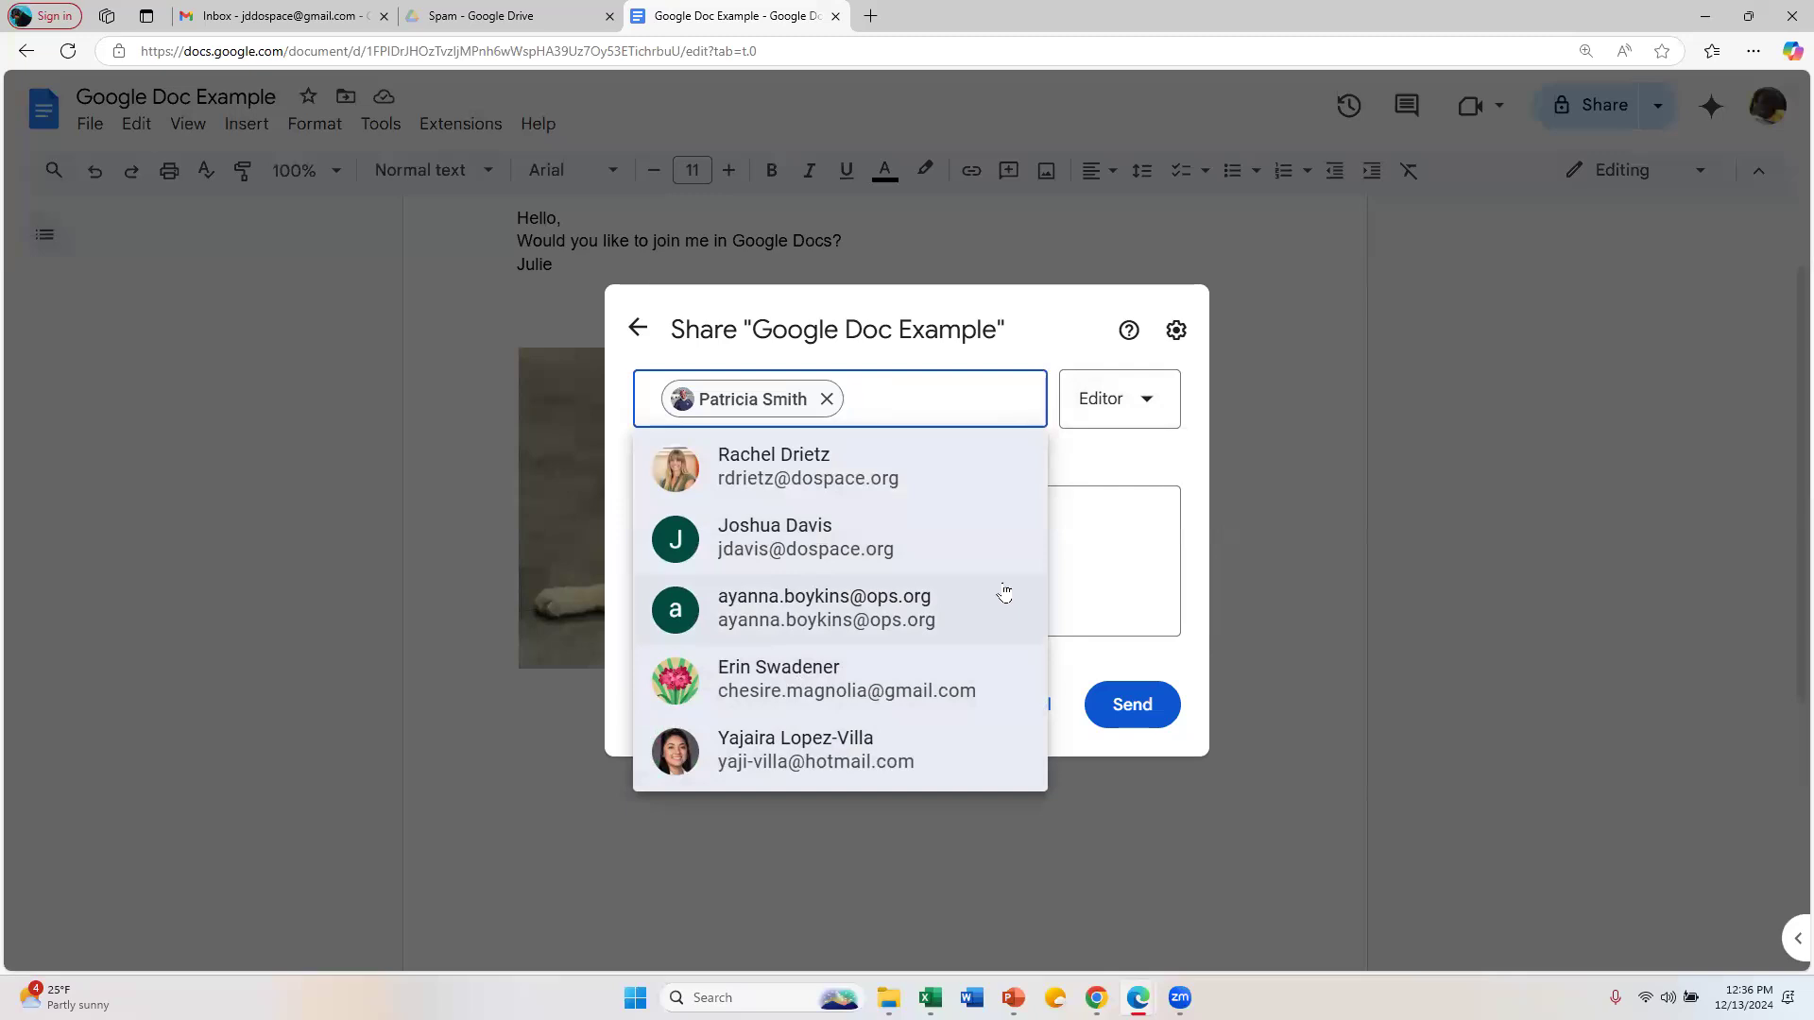
left_click(1125, 454)
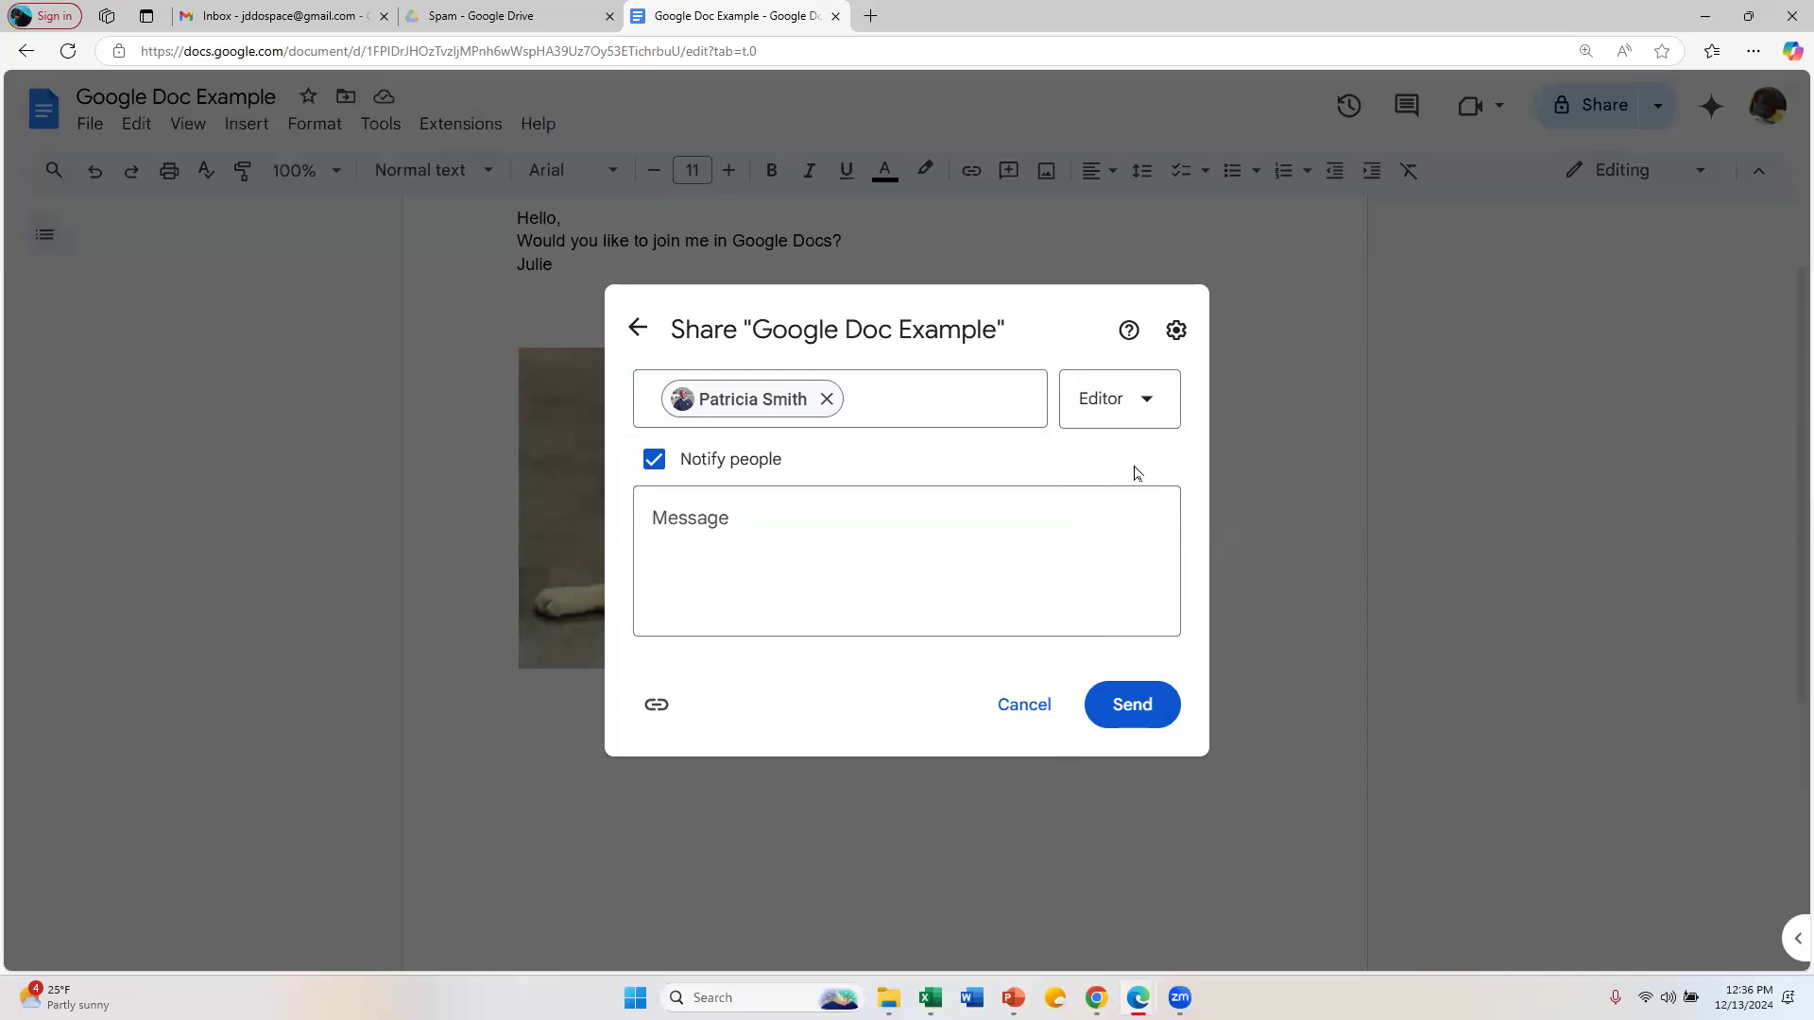
left_click(1155, 412)
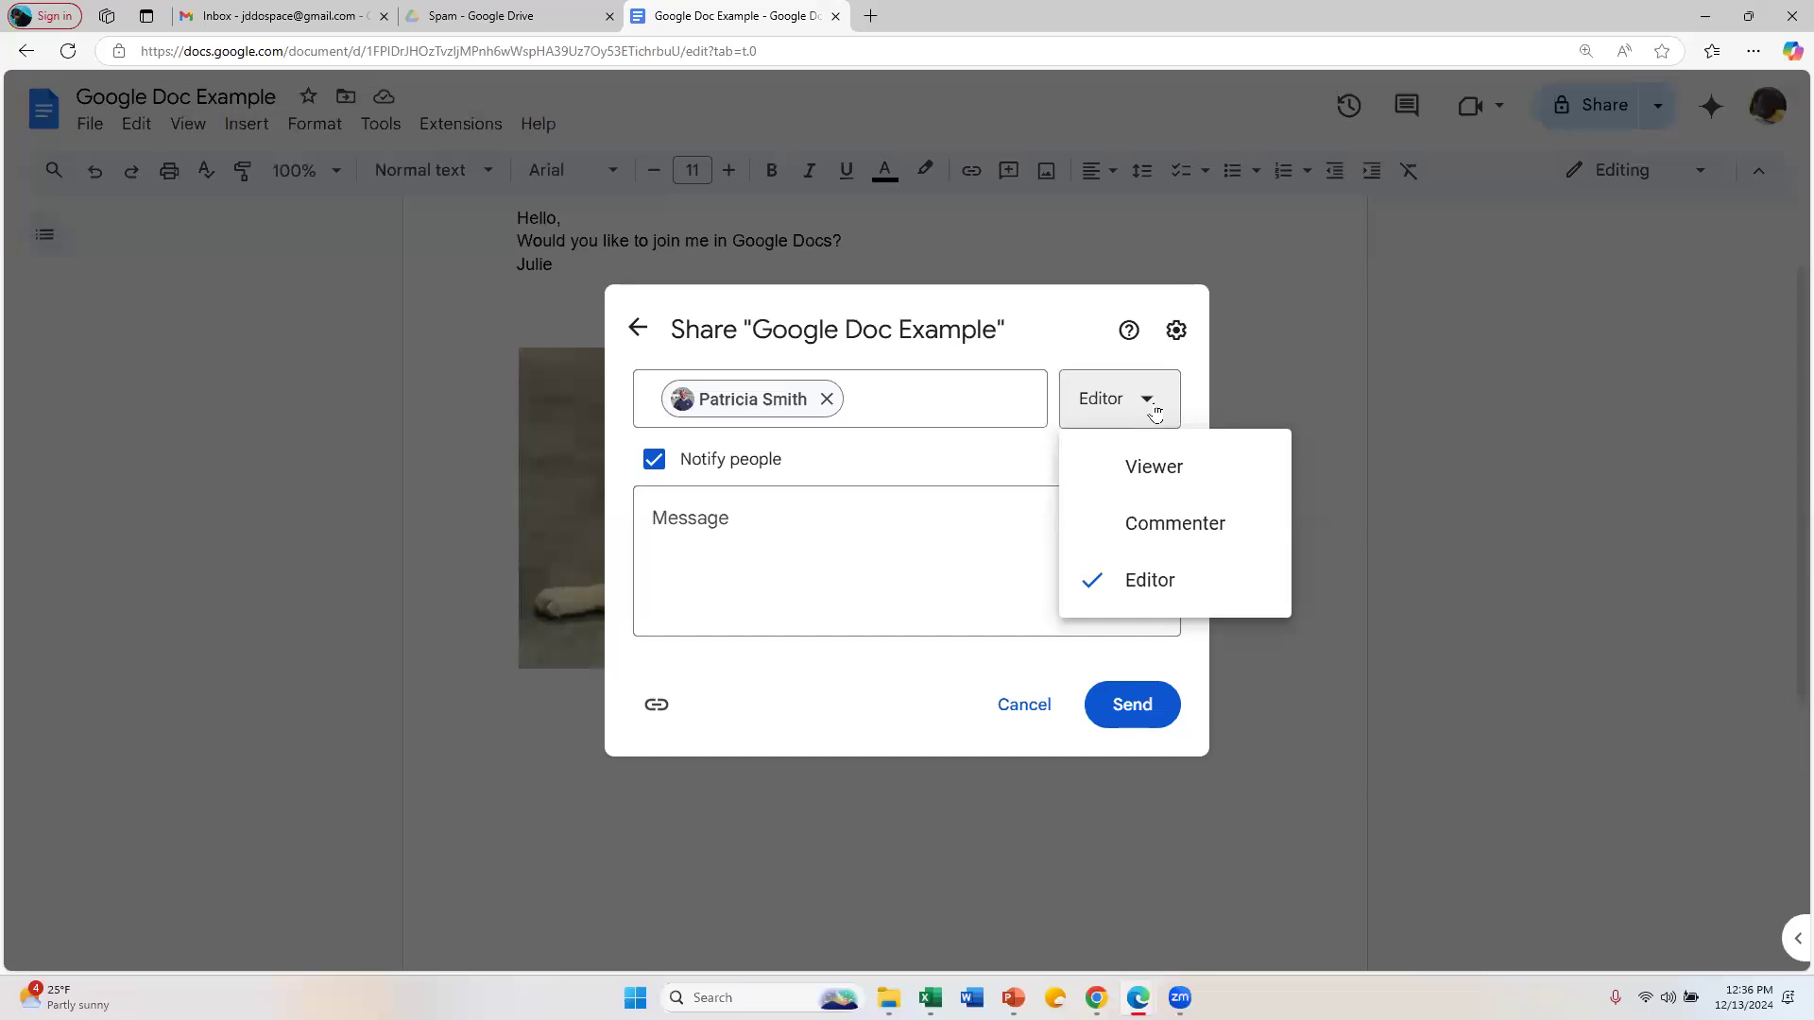
Step: Write the invitation message "Hi, Join me! Thanks," signed with the sender's first name, and send the share invitation
left_click(721, 504)
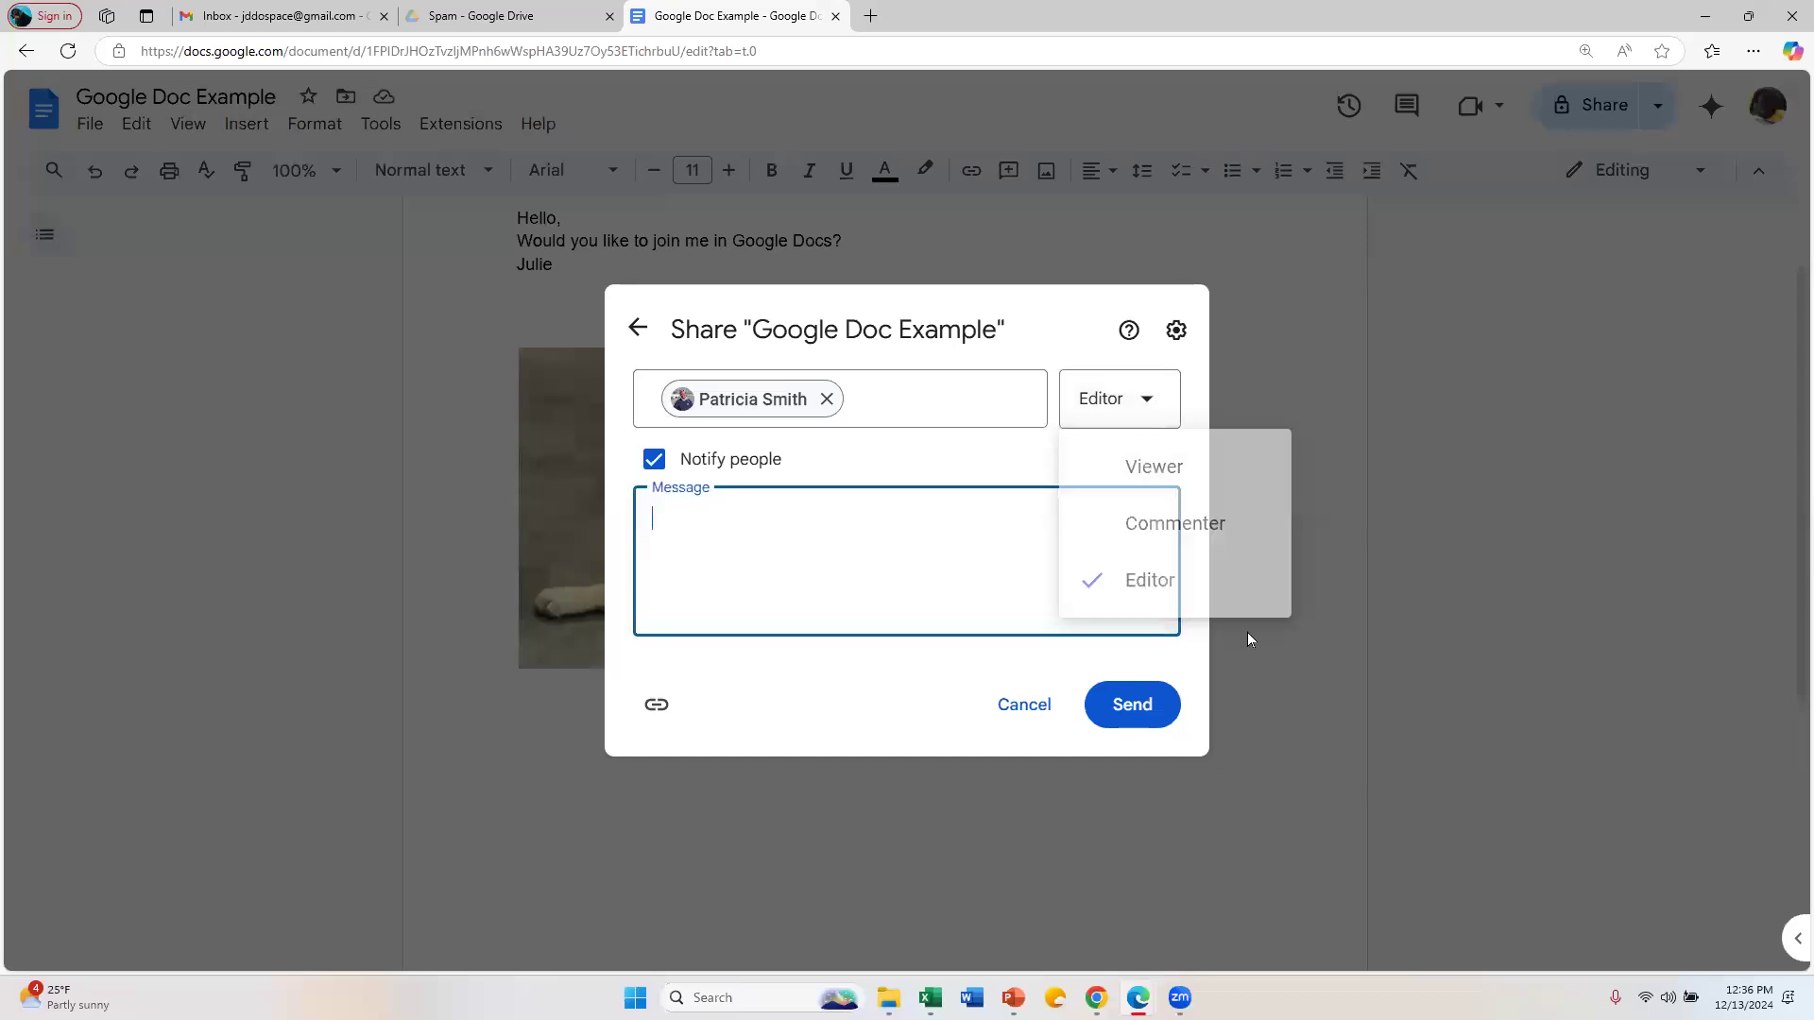
type("Hi,")
key("Return")
type("Join me")
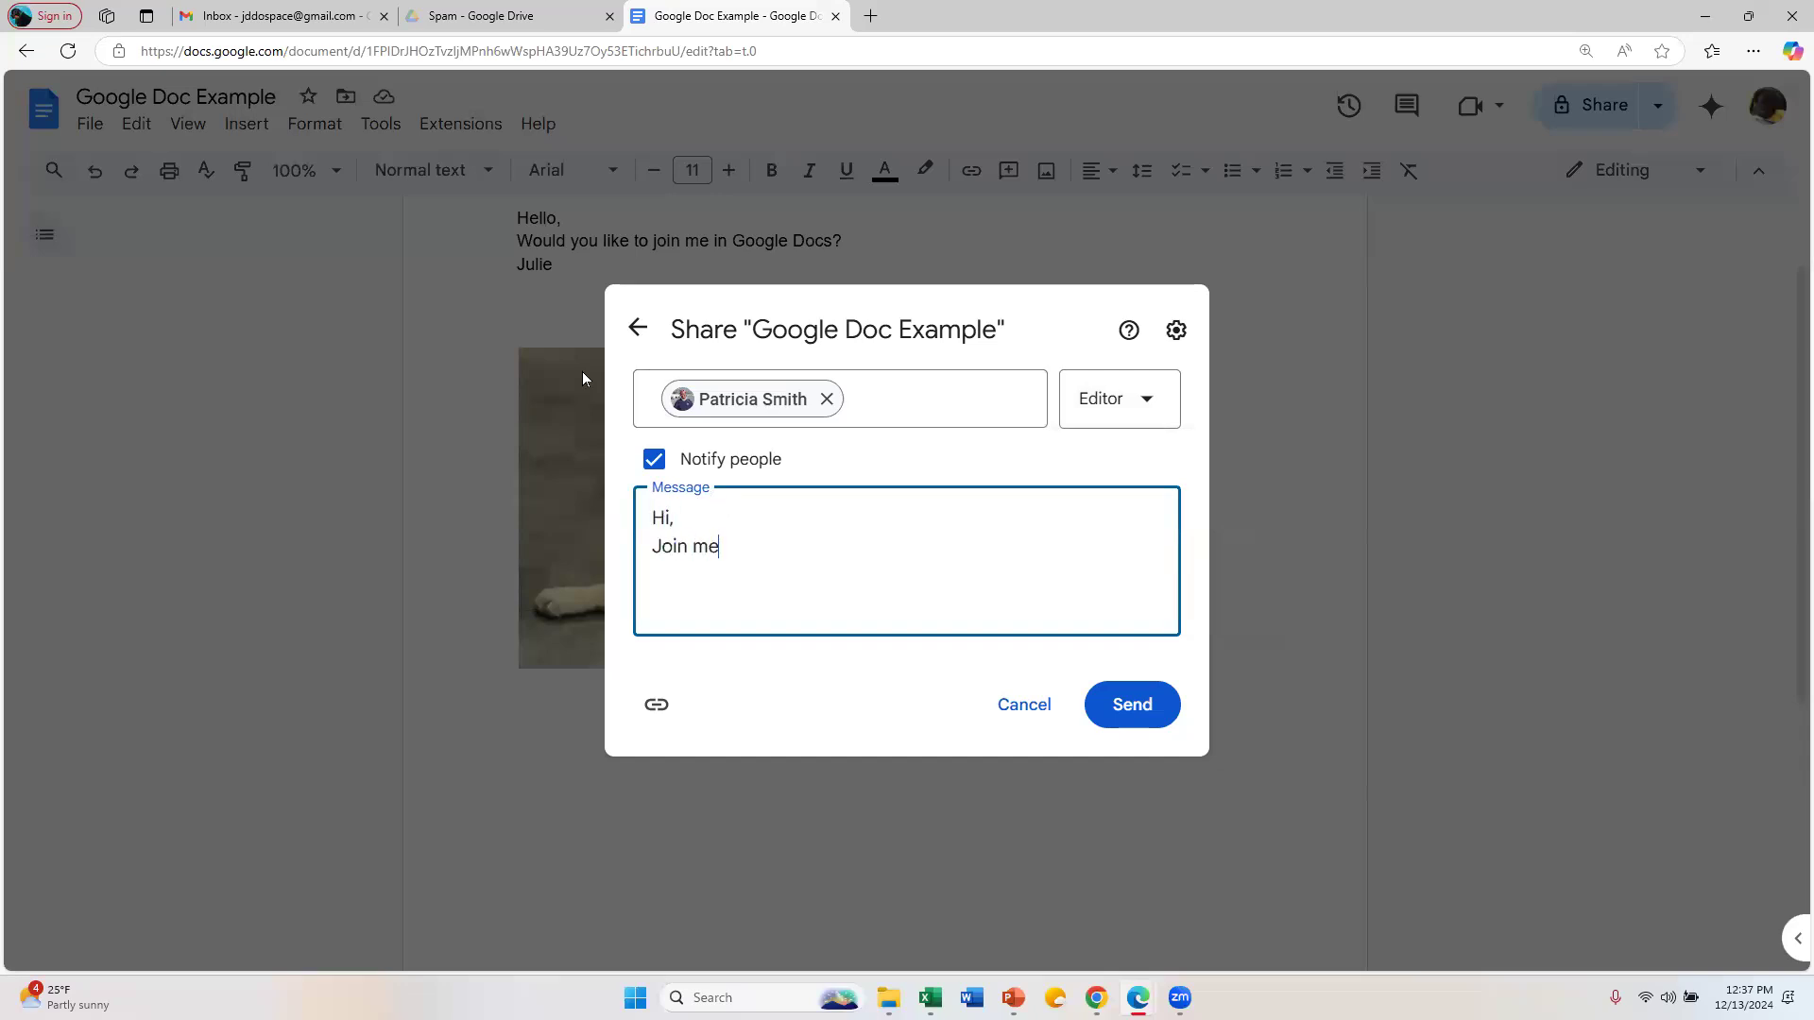
type("! ")
type("Thanks,")
key("Return")
type("Julie")
left_click(1142, 715)
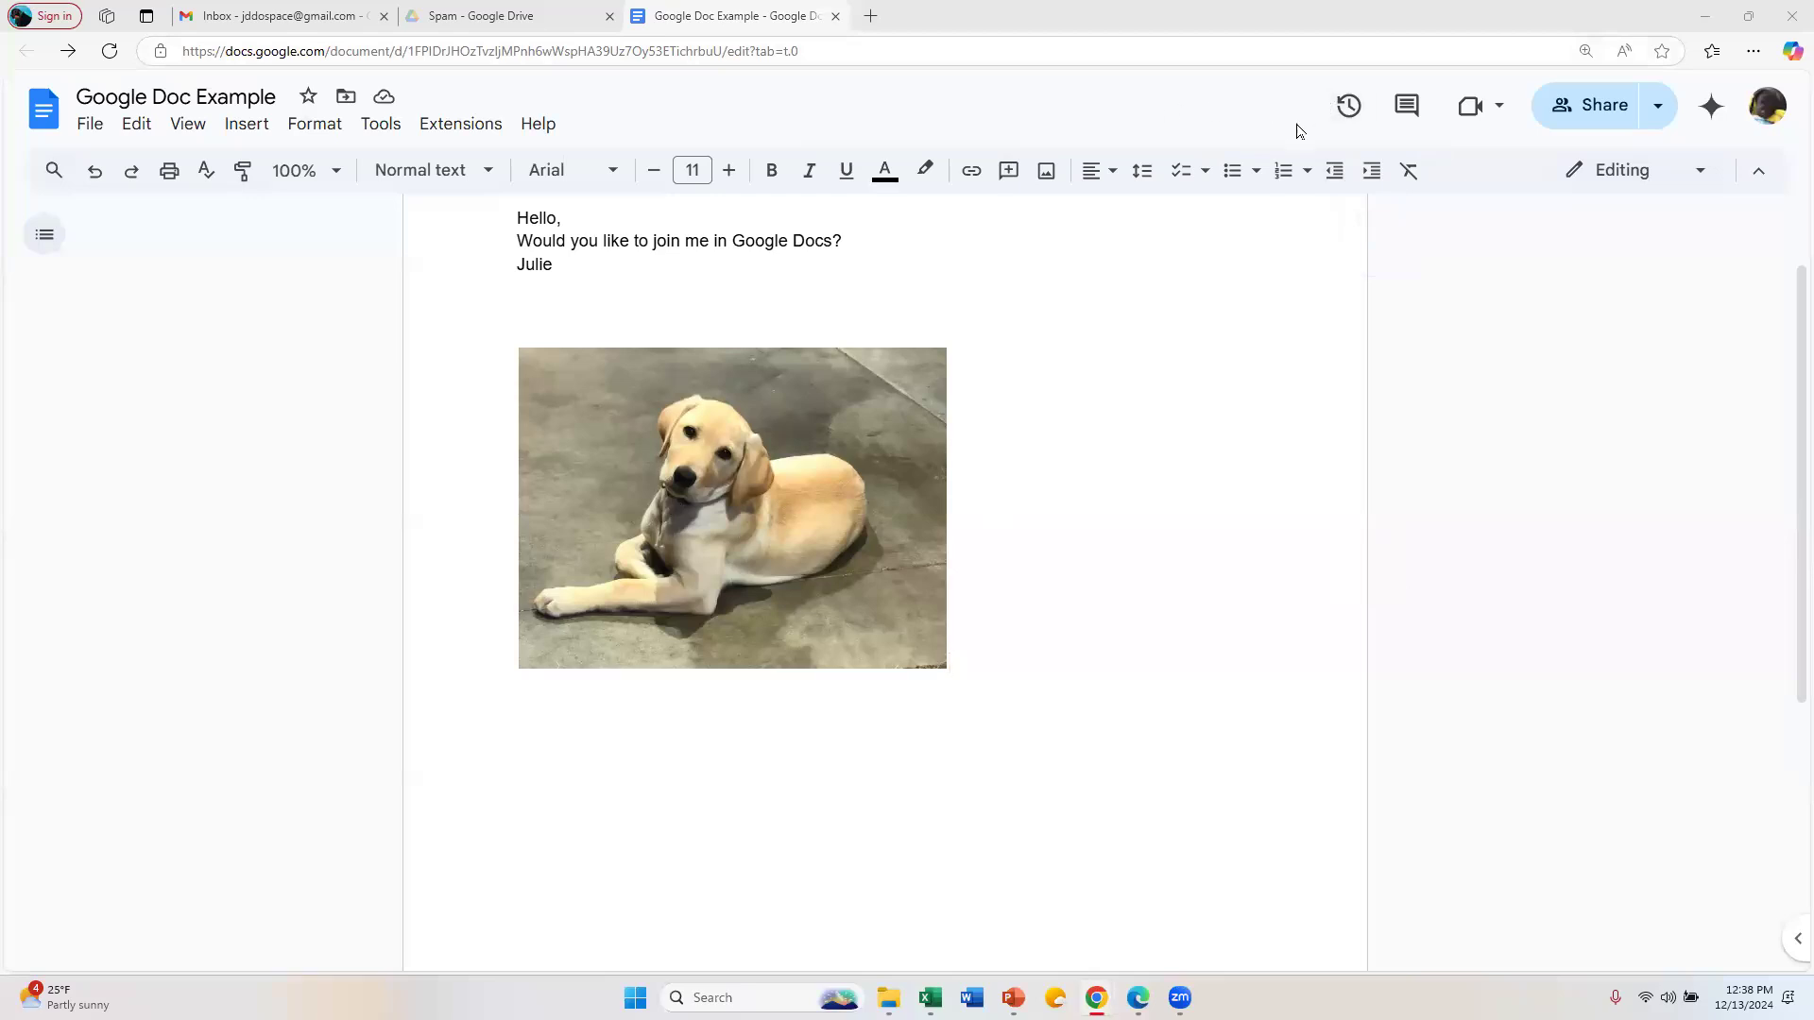
Step: Enlarge the dog photo proportionally to roughly one and a half times its width and deselect it
left_click(595, 268)
left_click(579, 258)
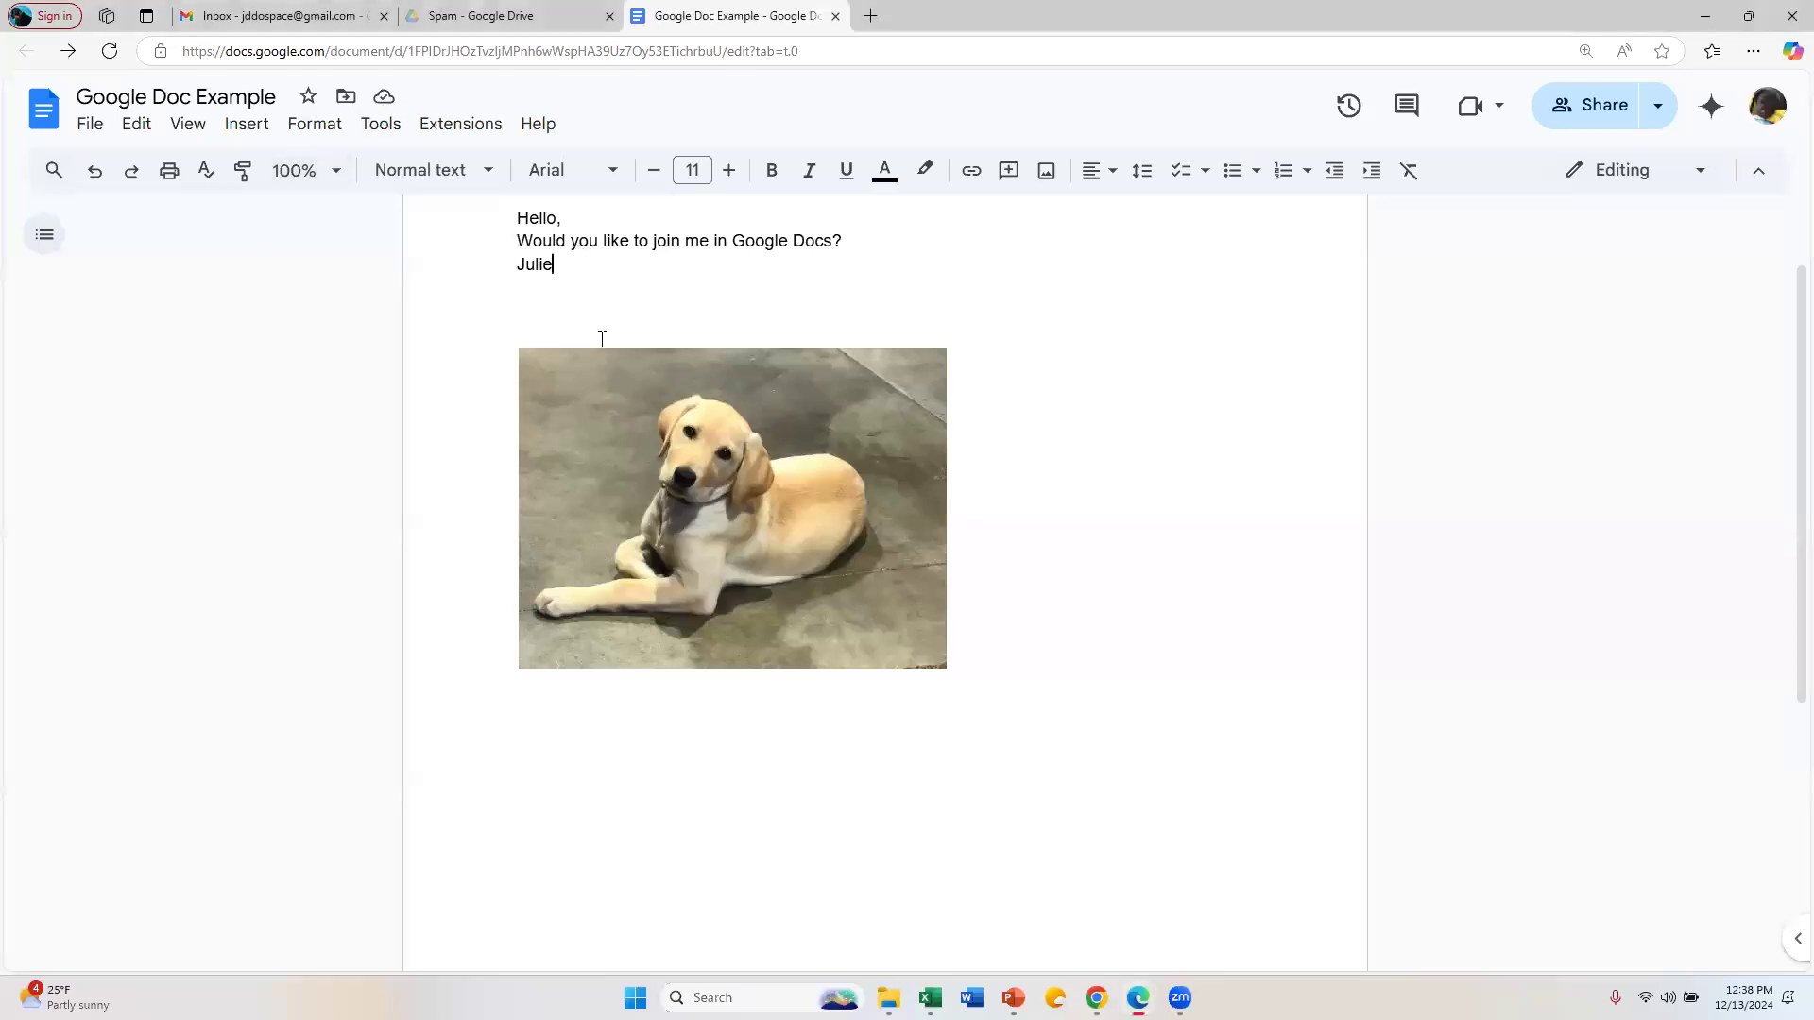
left_click(618, 752)
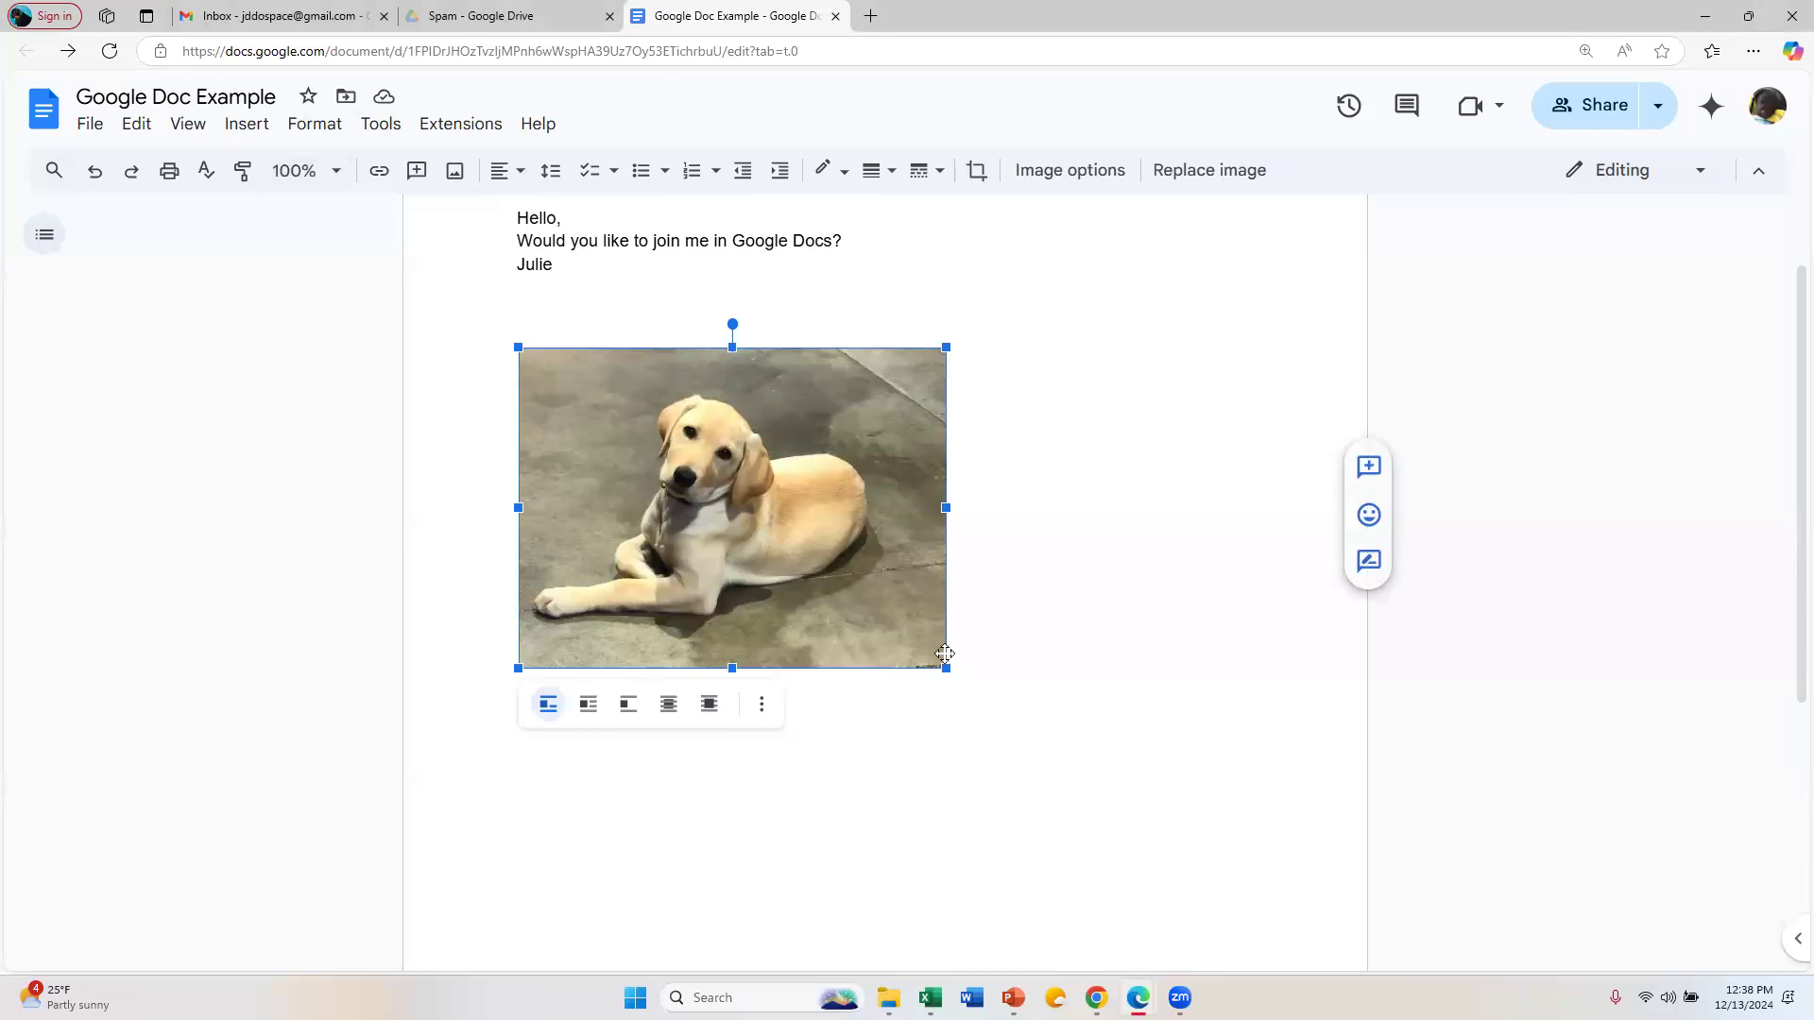
left_click_drag(946, 668, 1163, 788)
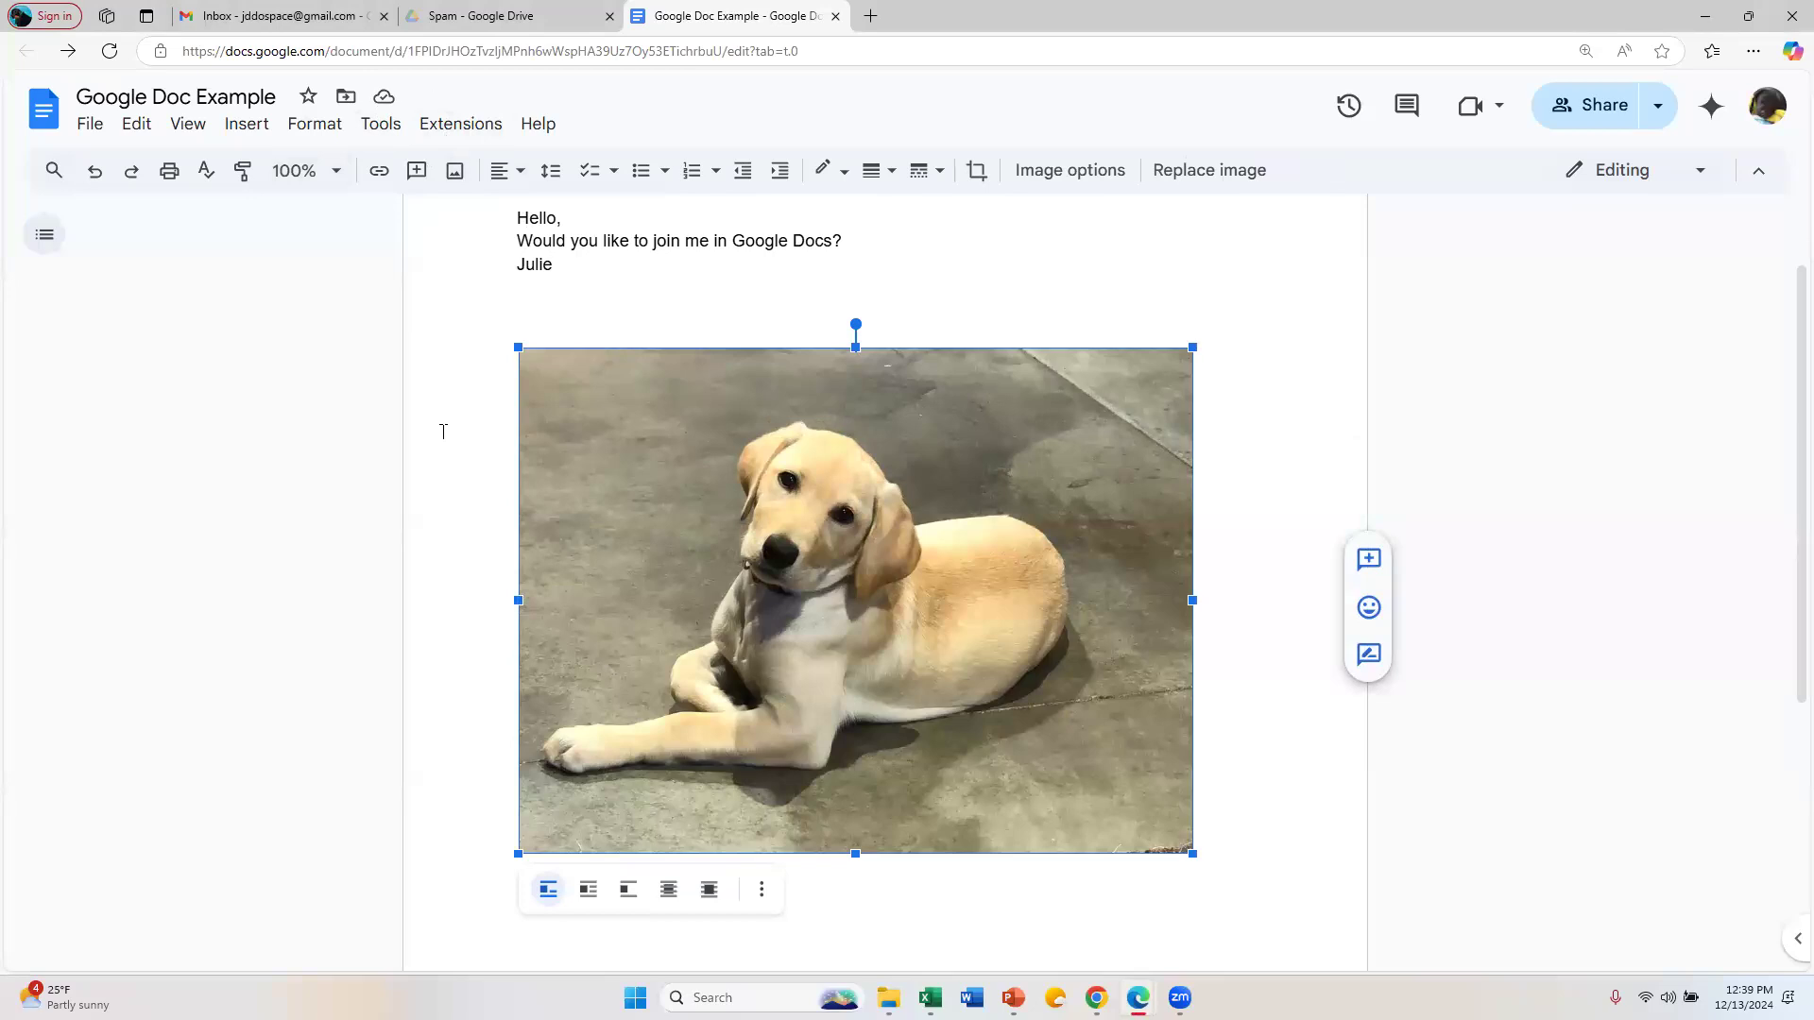
left_click(572, 295)
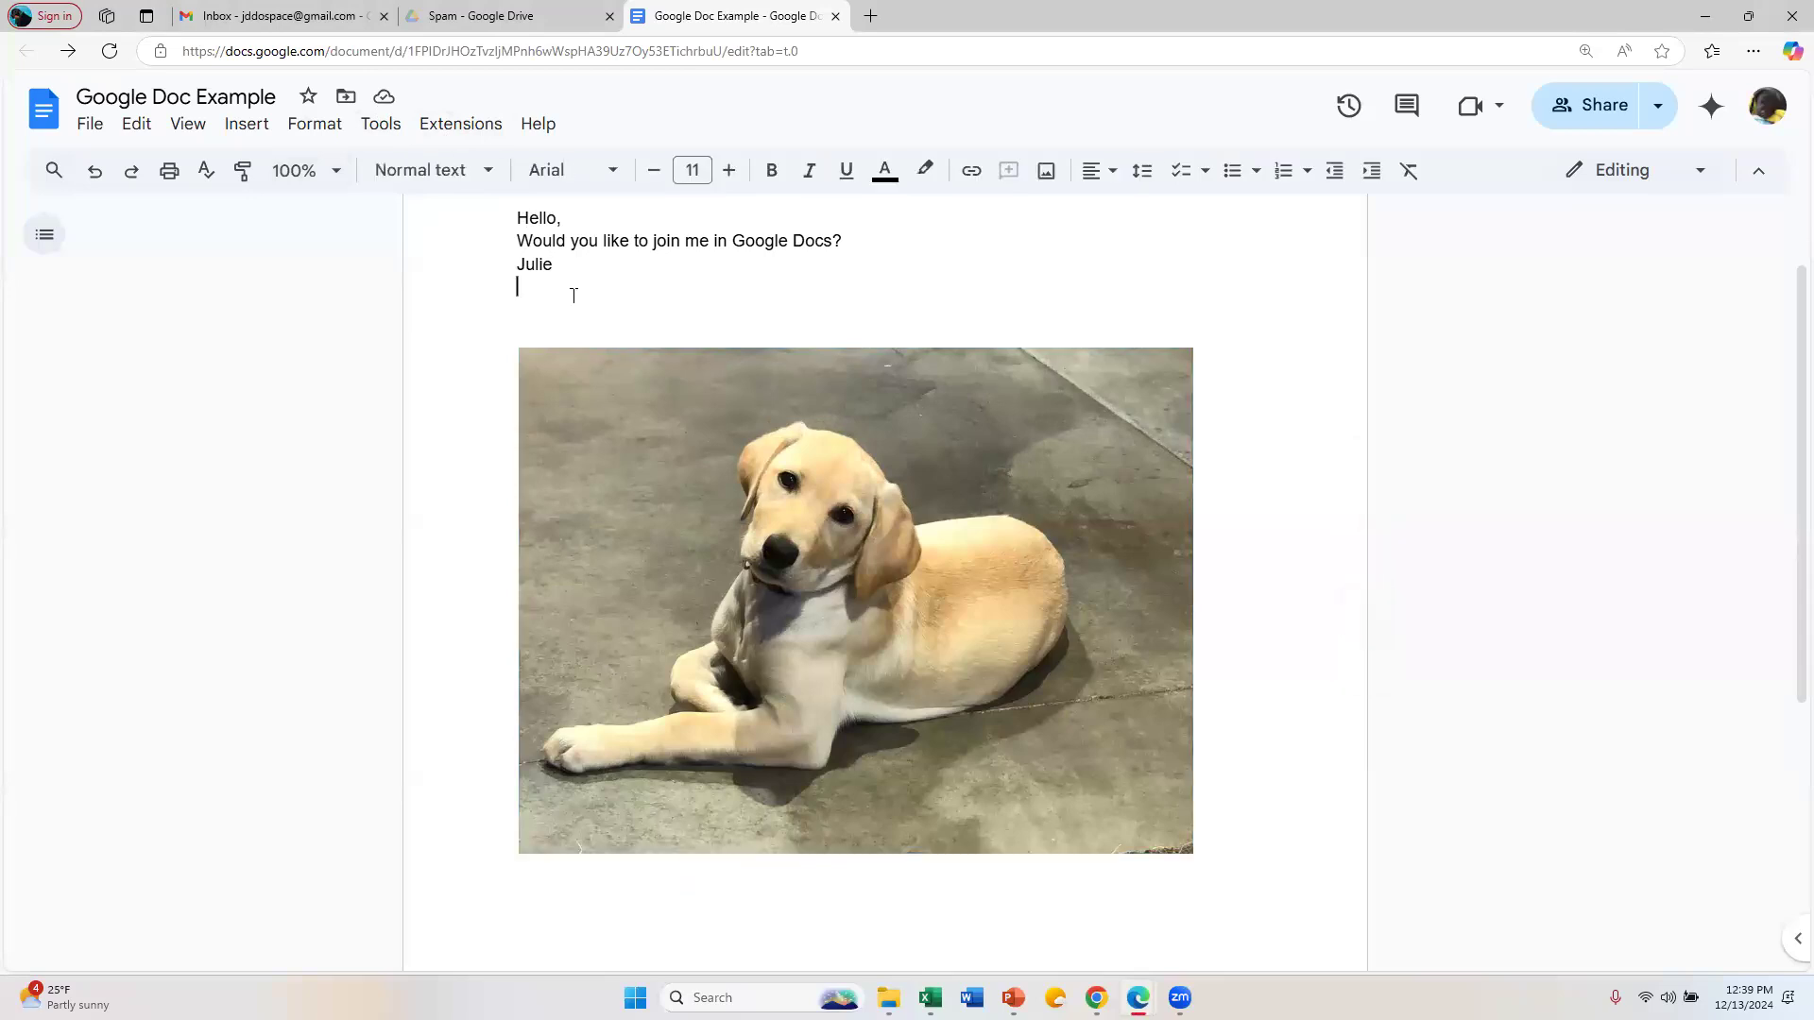
Step: Examine the document's version history, comparing the December 13, 12:31 PM version with the current one, and return to the document
left_click(81, 126)
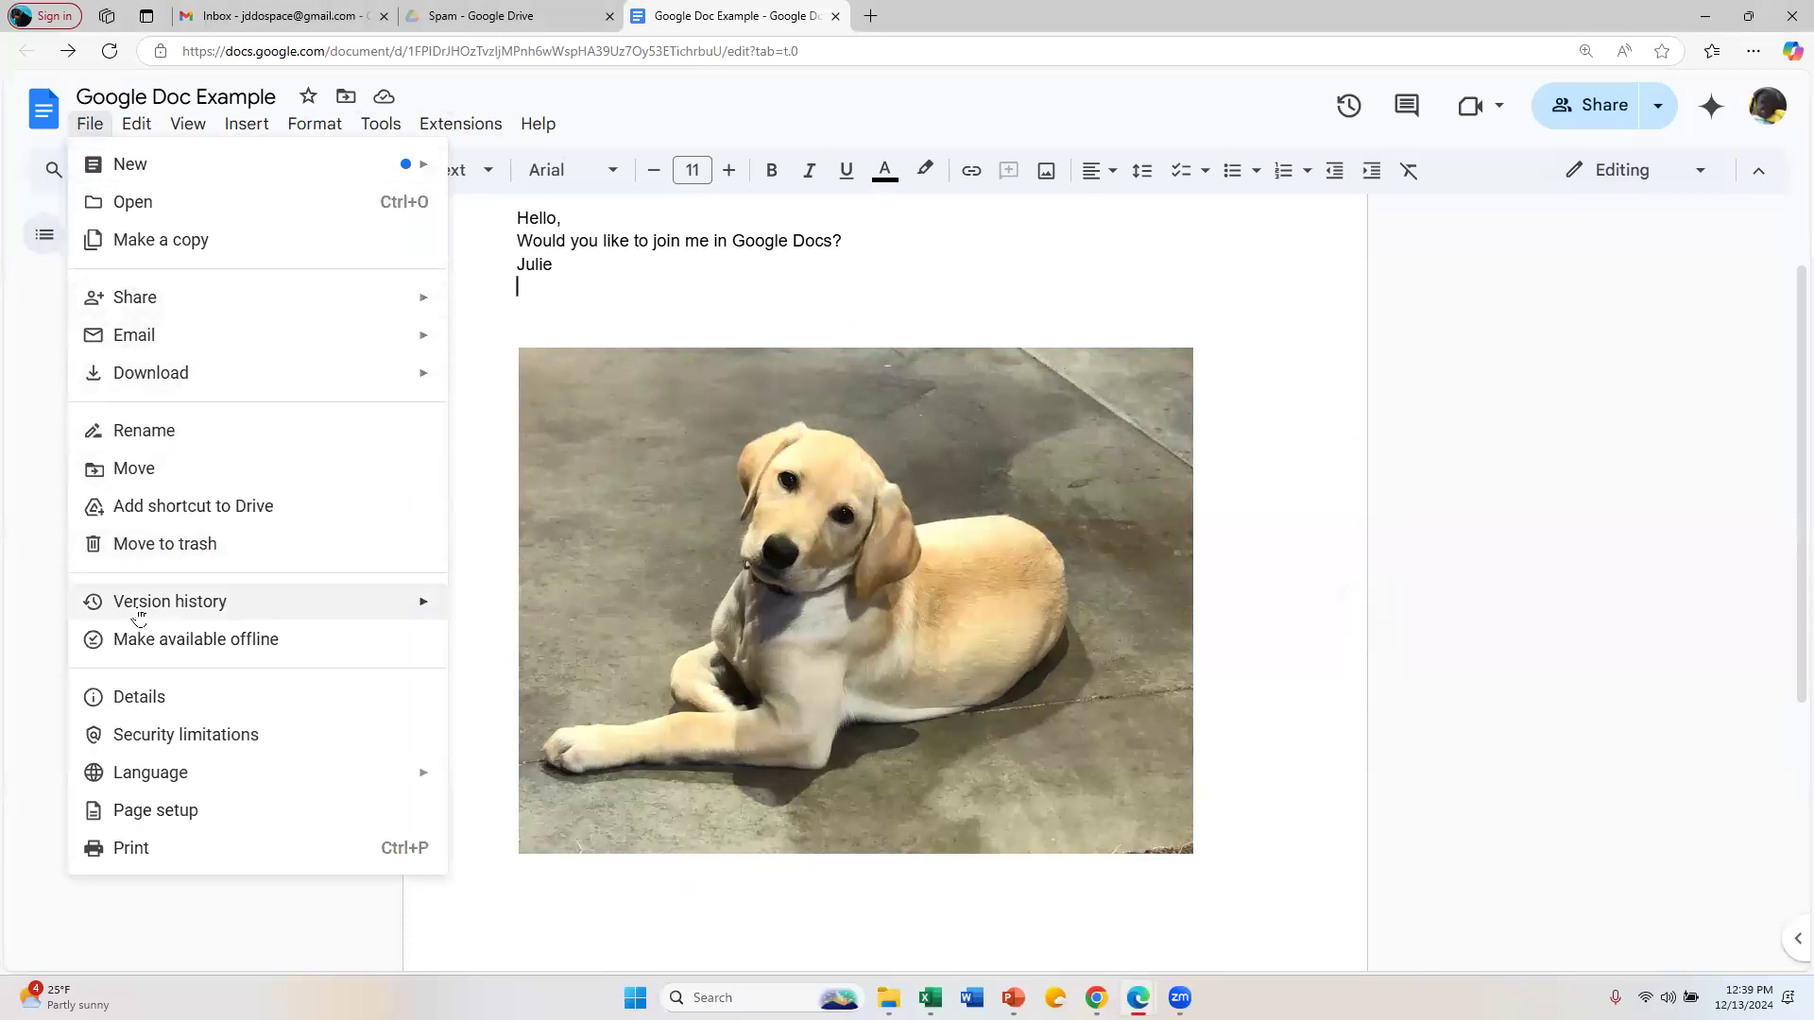
mouse_move(139, 618)
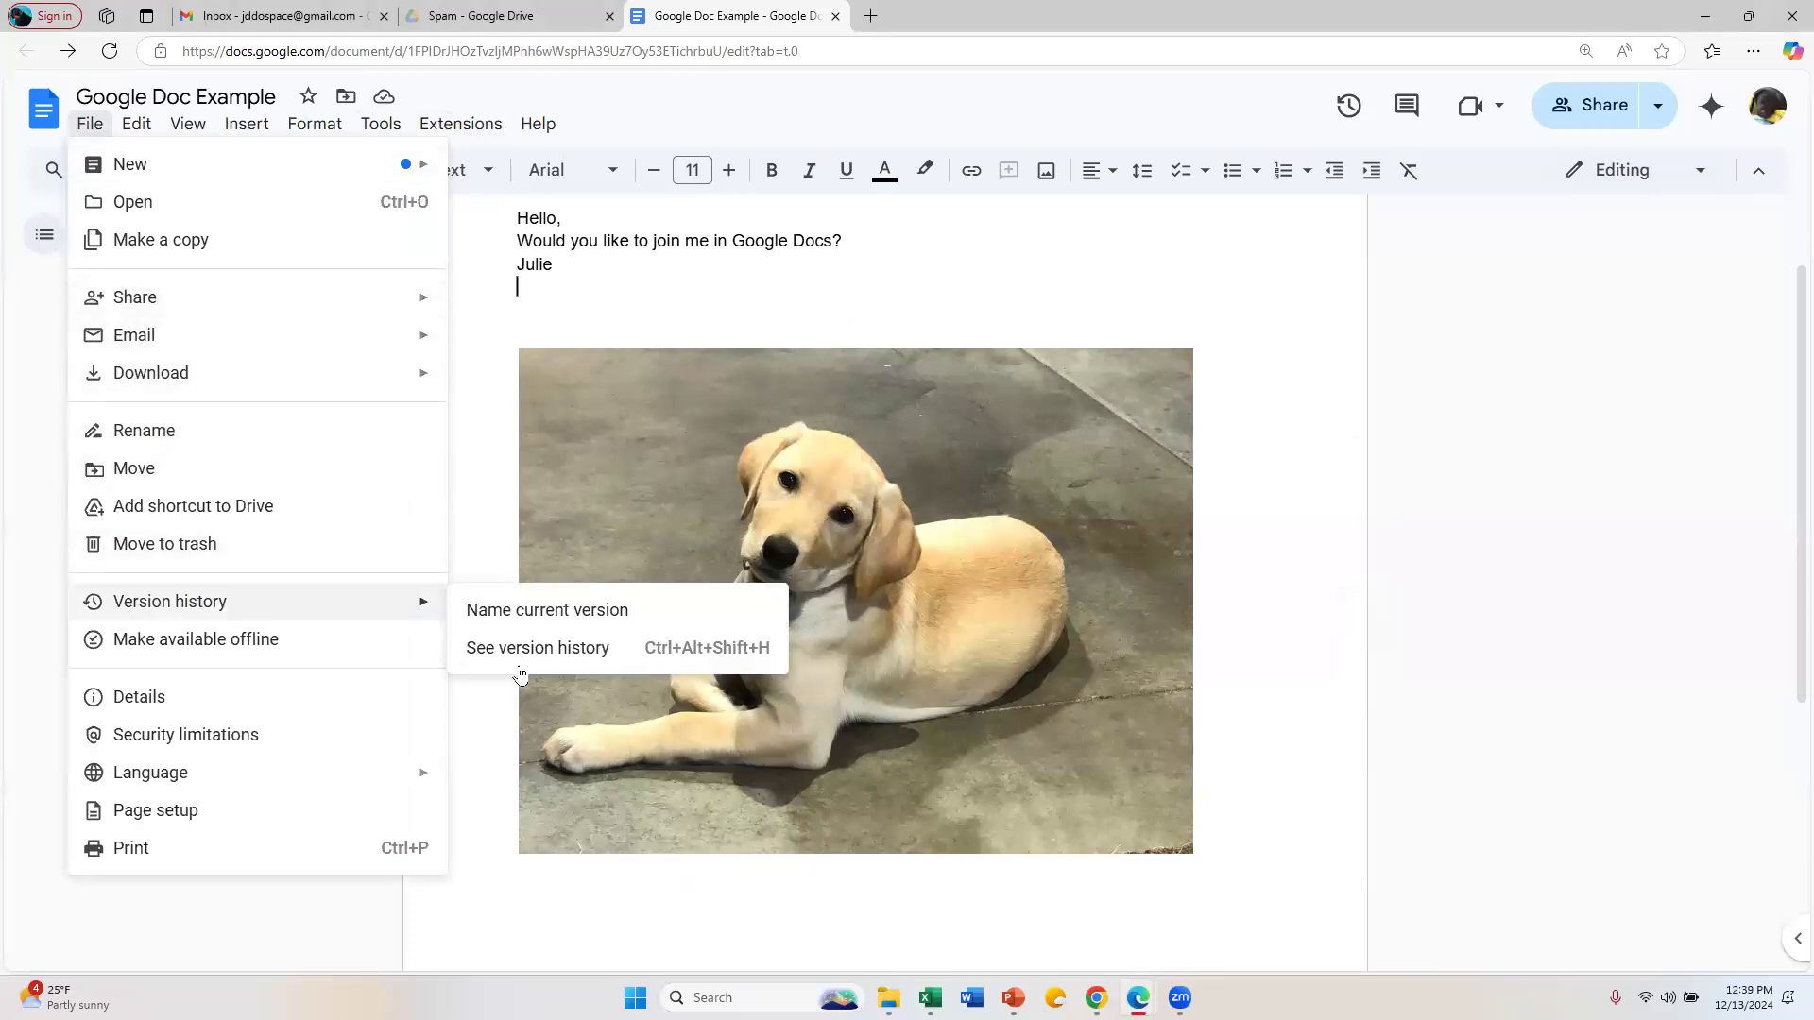
left_click(576, 649)
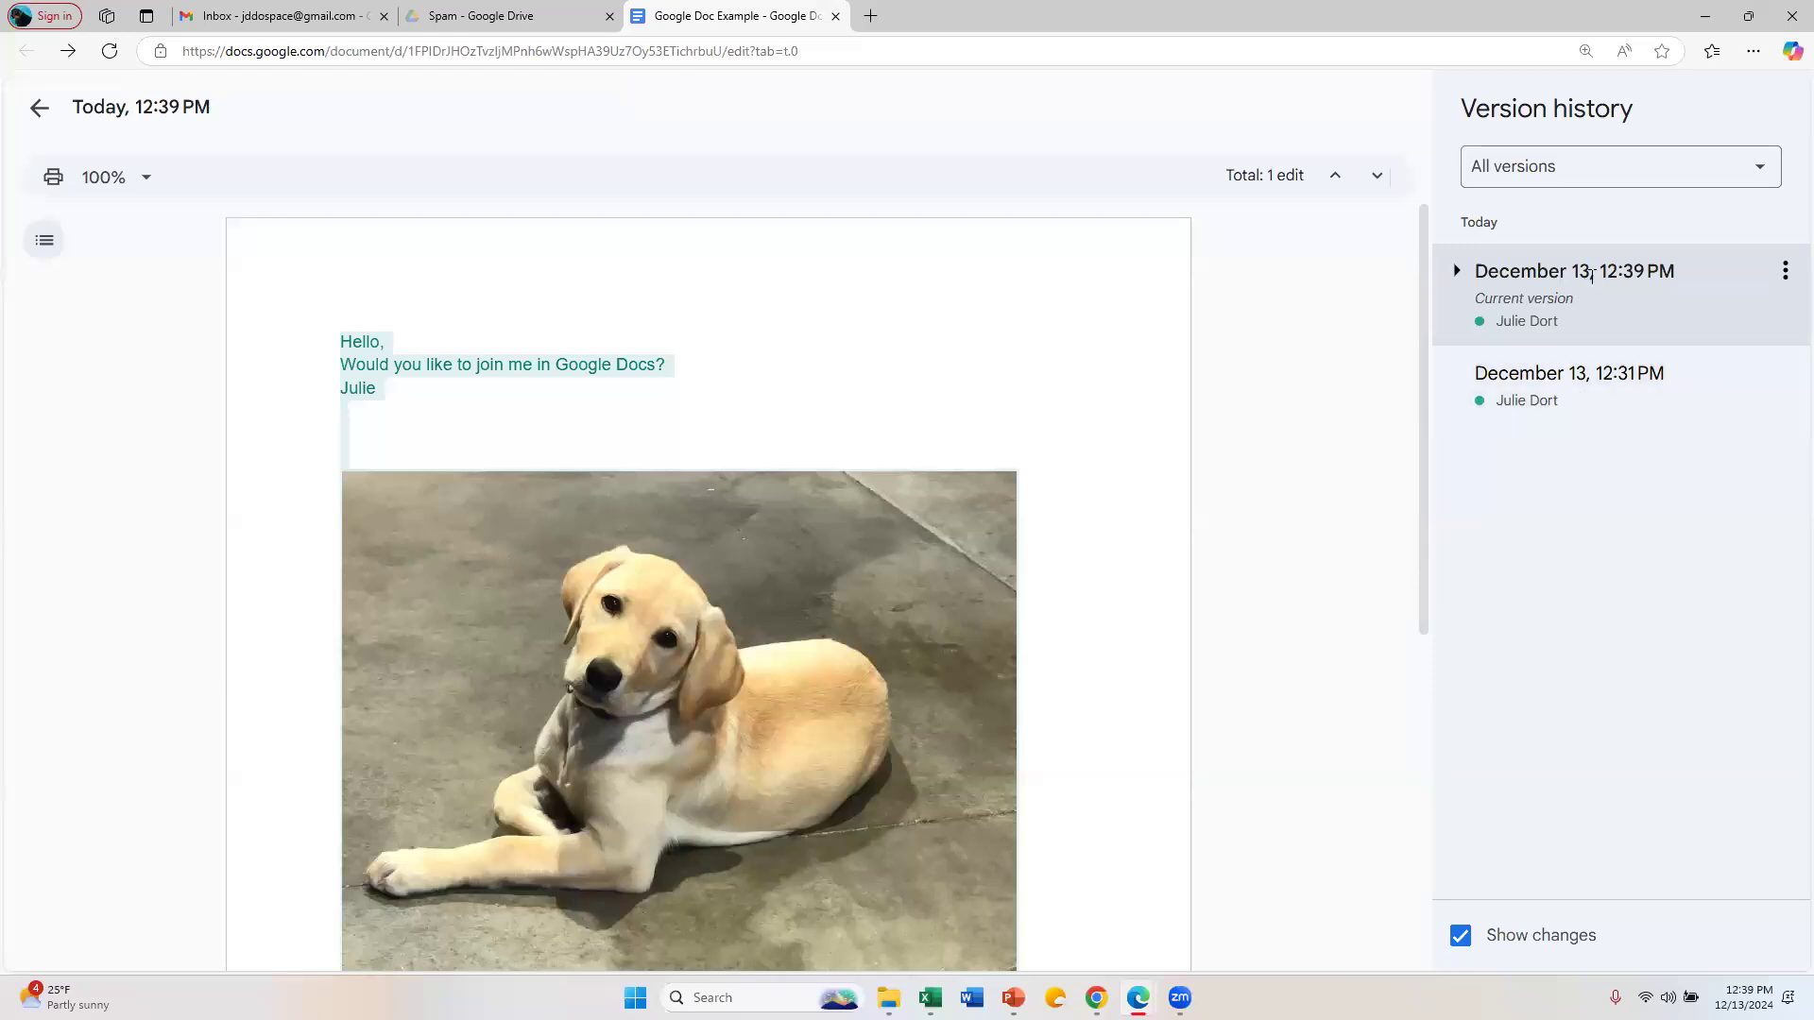
left_click(1553, 401)
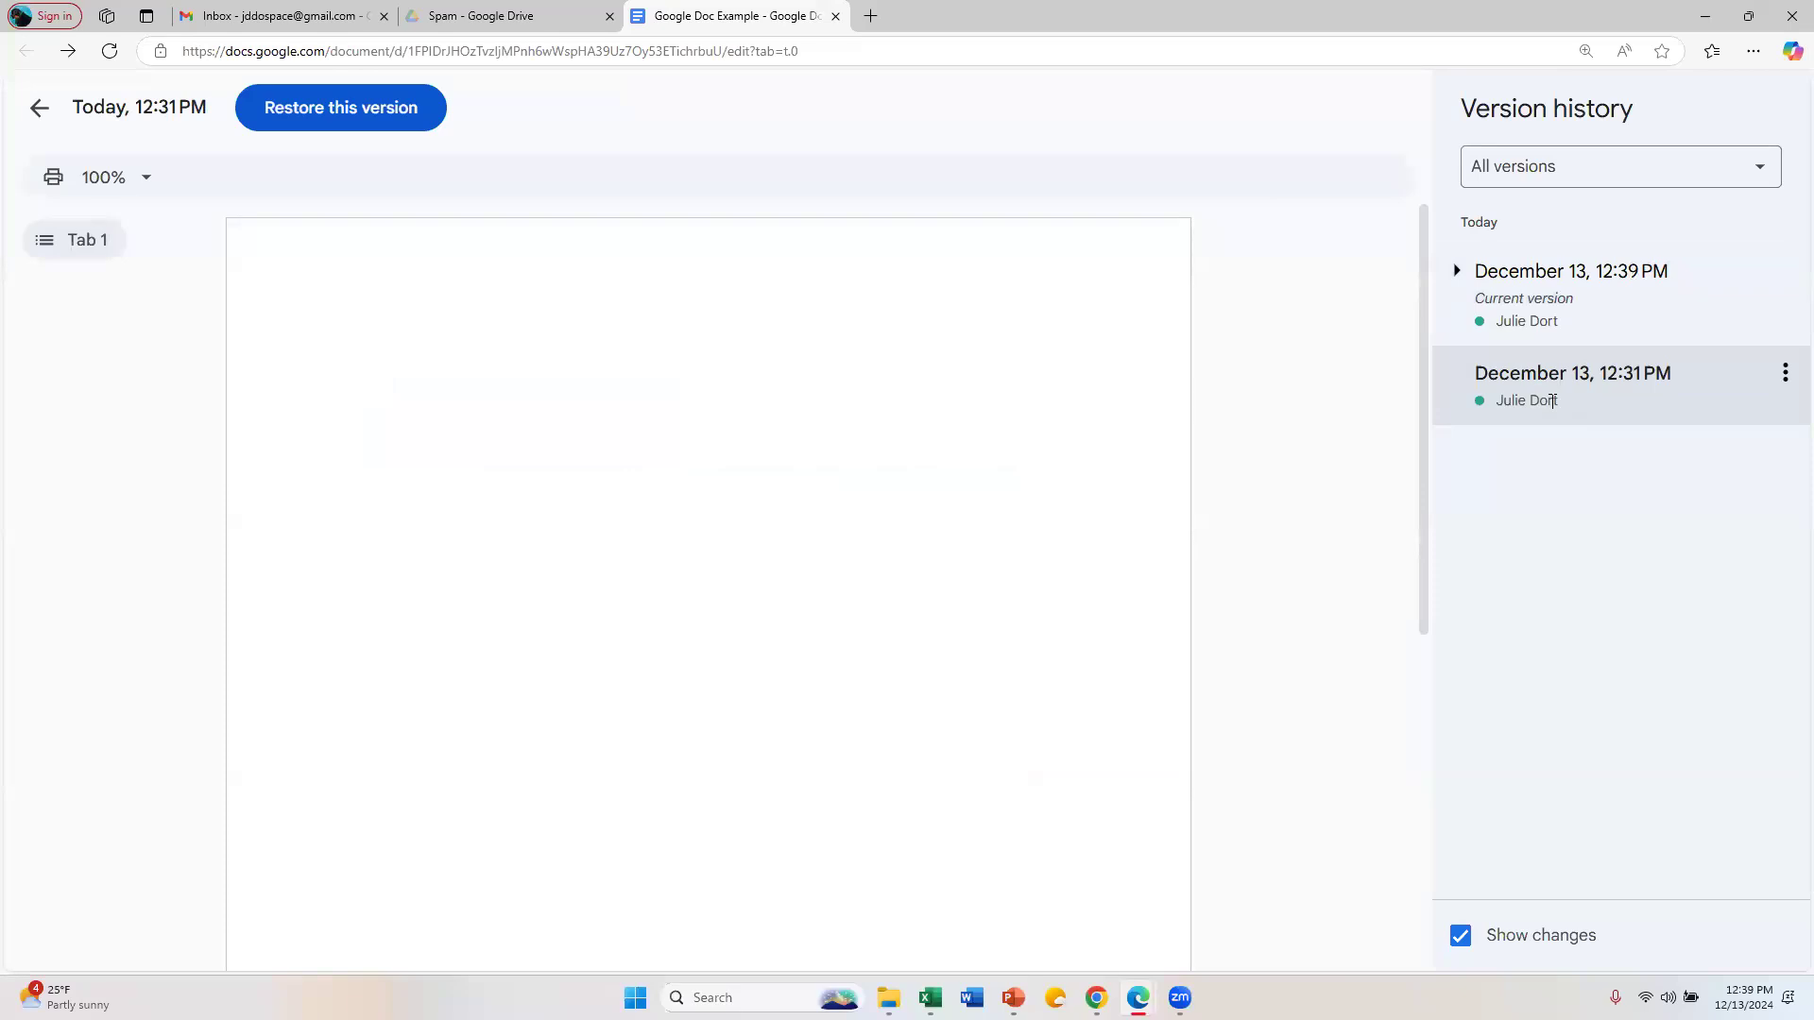
left_click(1572, 282)
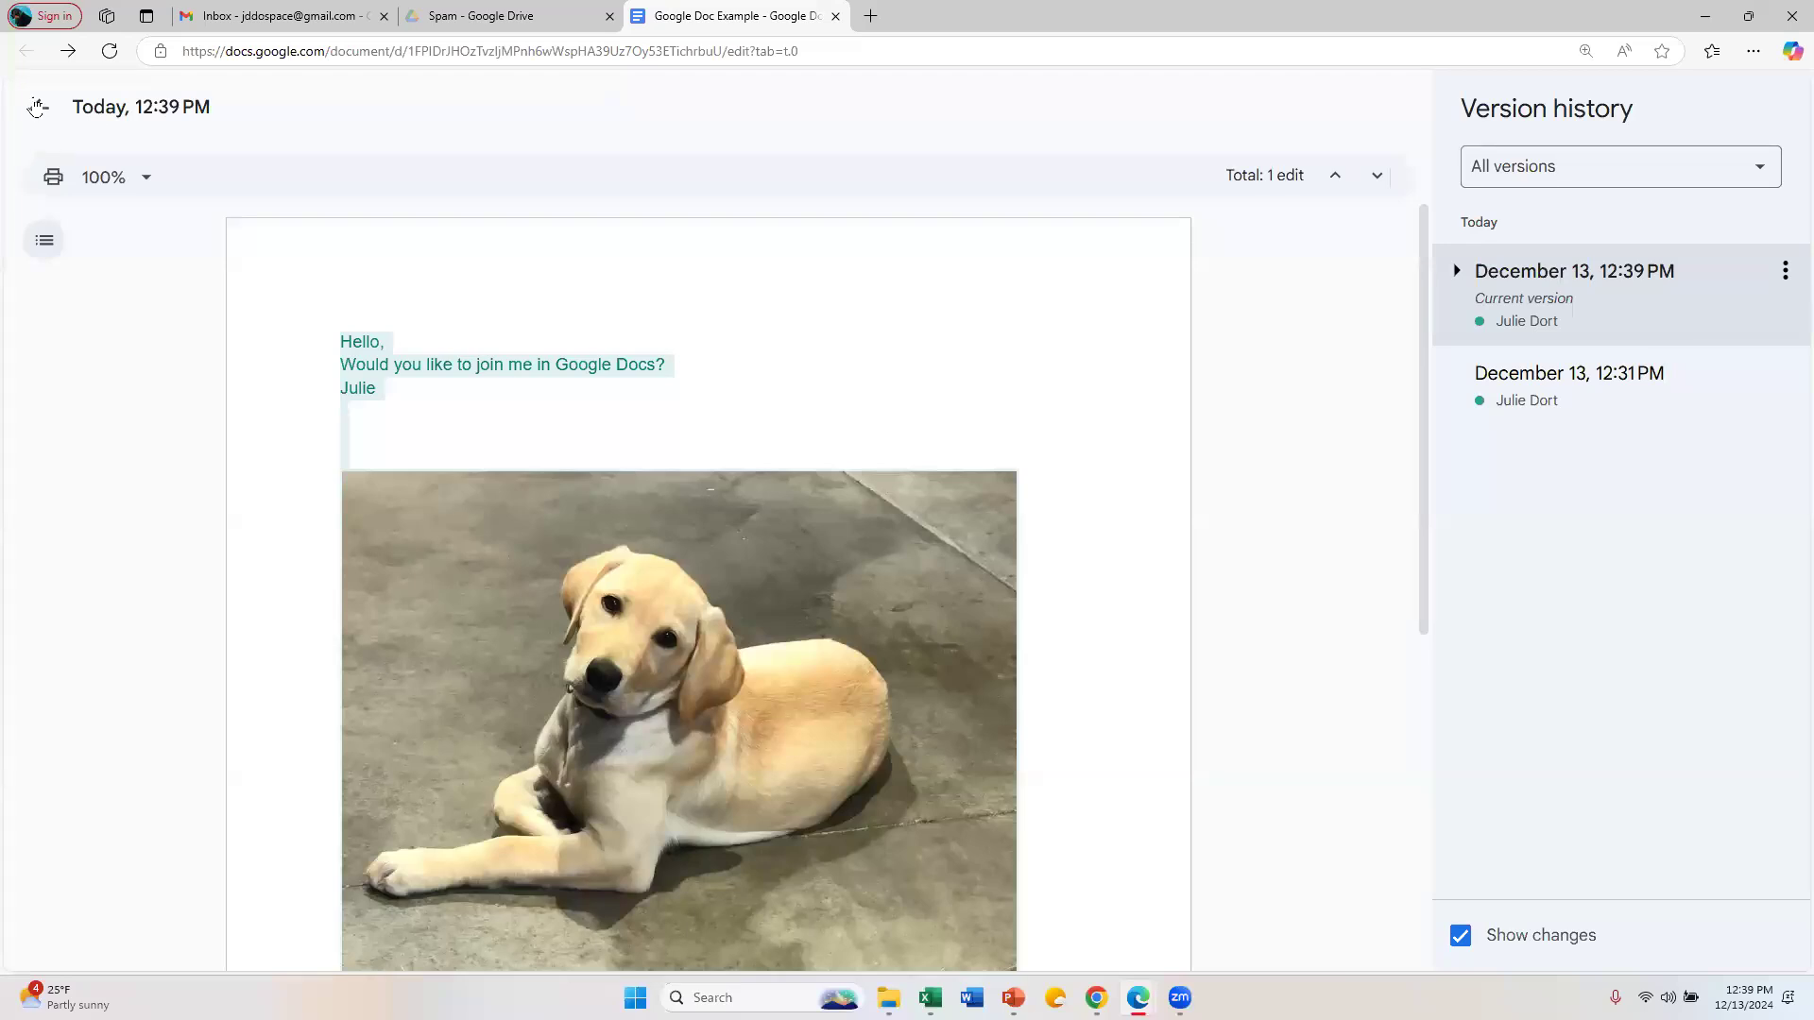
left_click(40, 108)
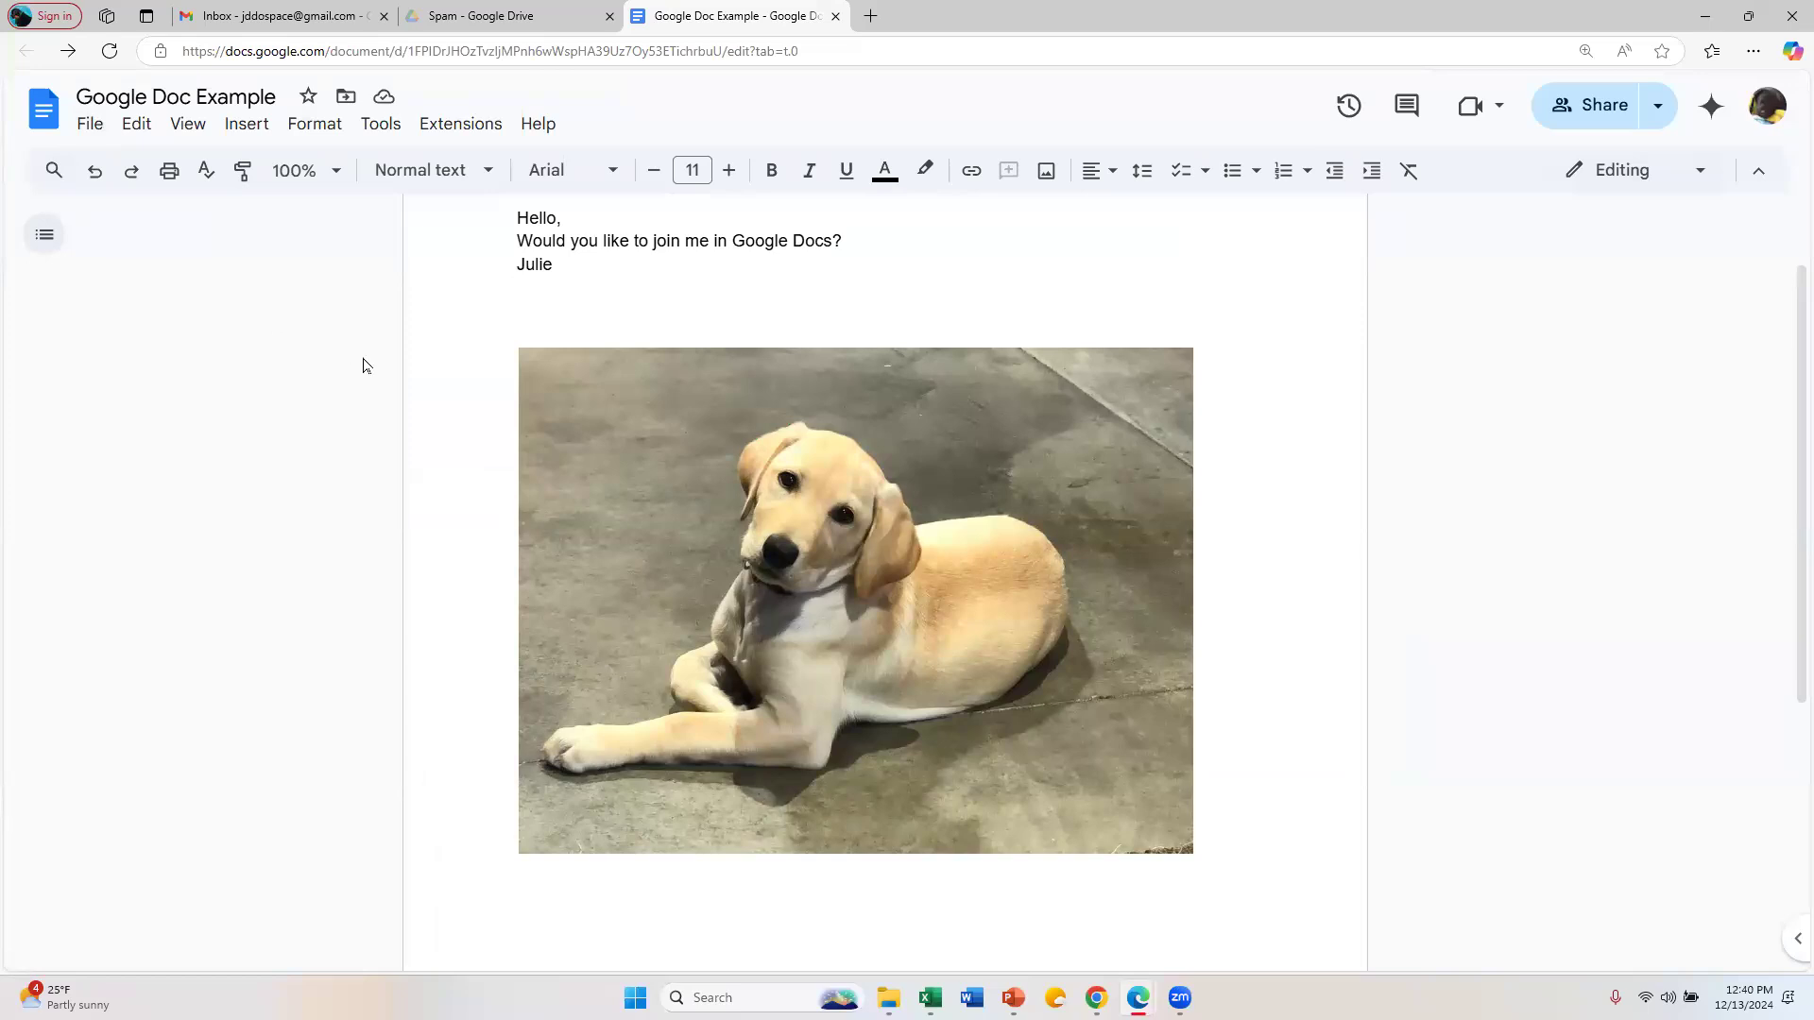
Step: Download the document as Microsoft Word (.docx) and open the downloaded Google Doc Example.docx in Word
left_click(94, 126)
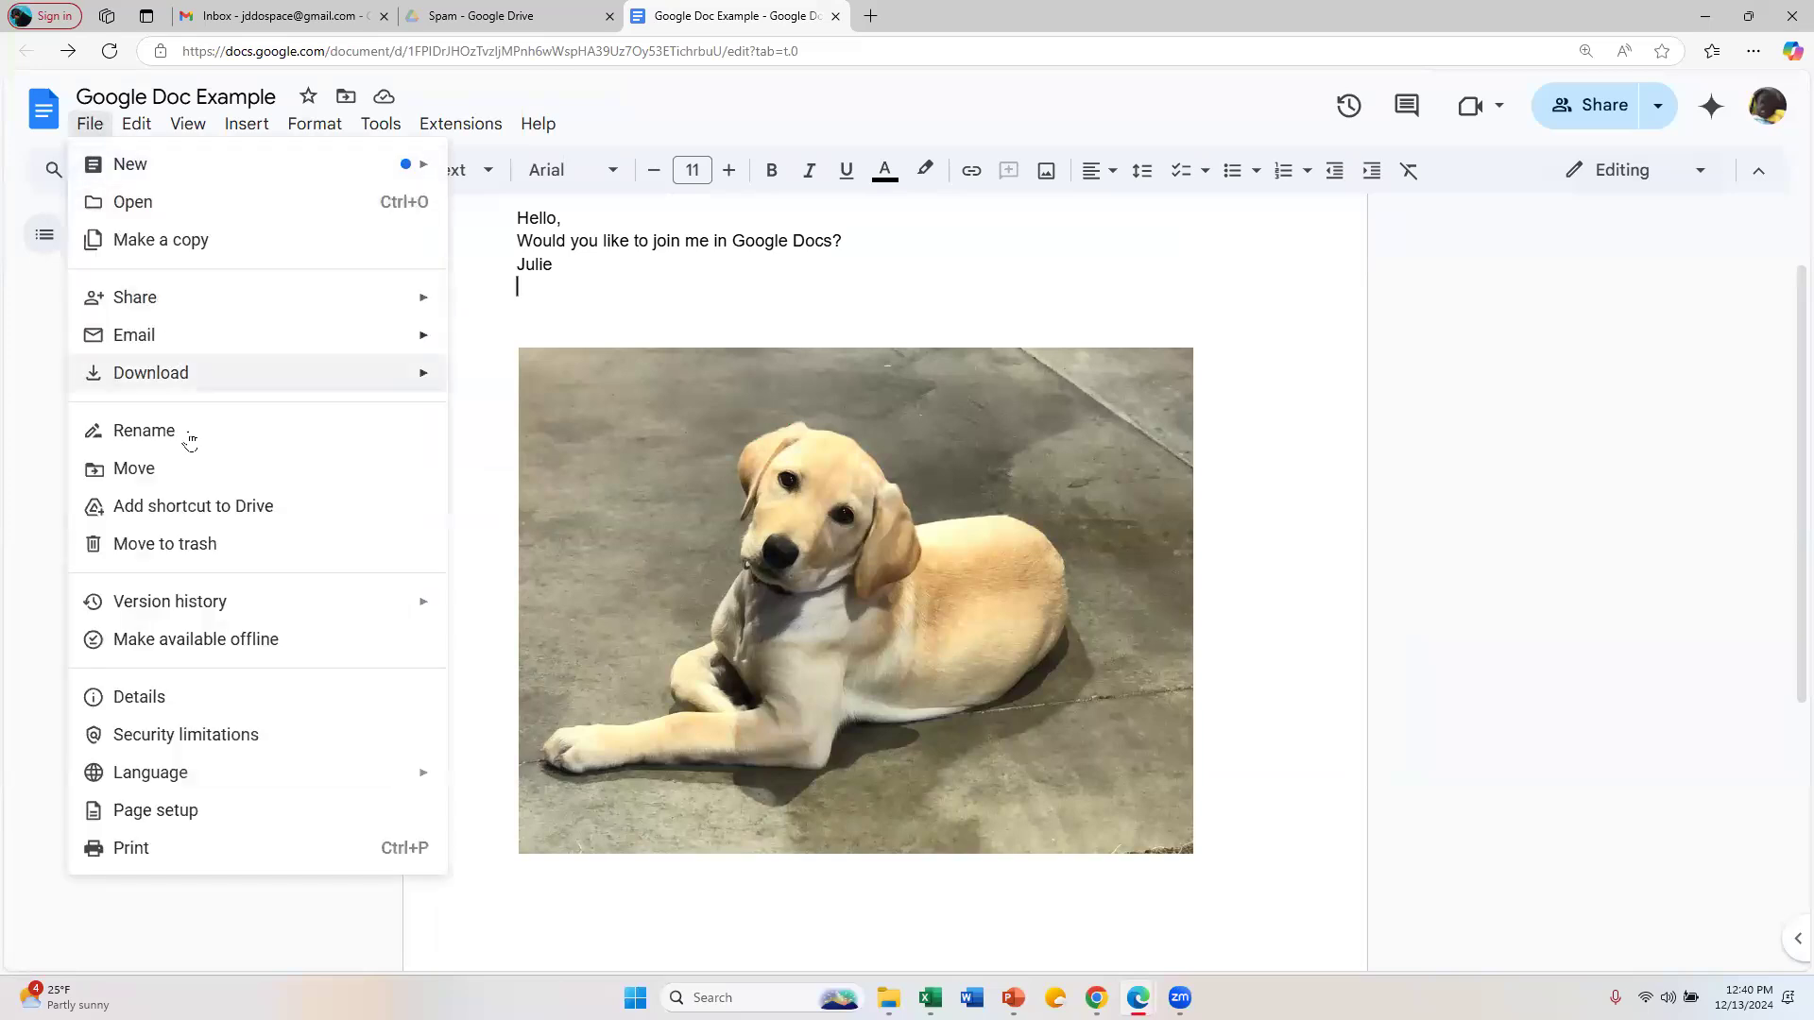
mouse_move(168, 190)
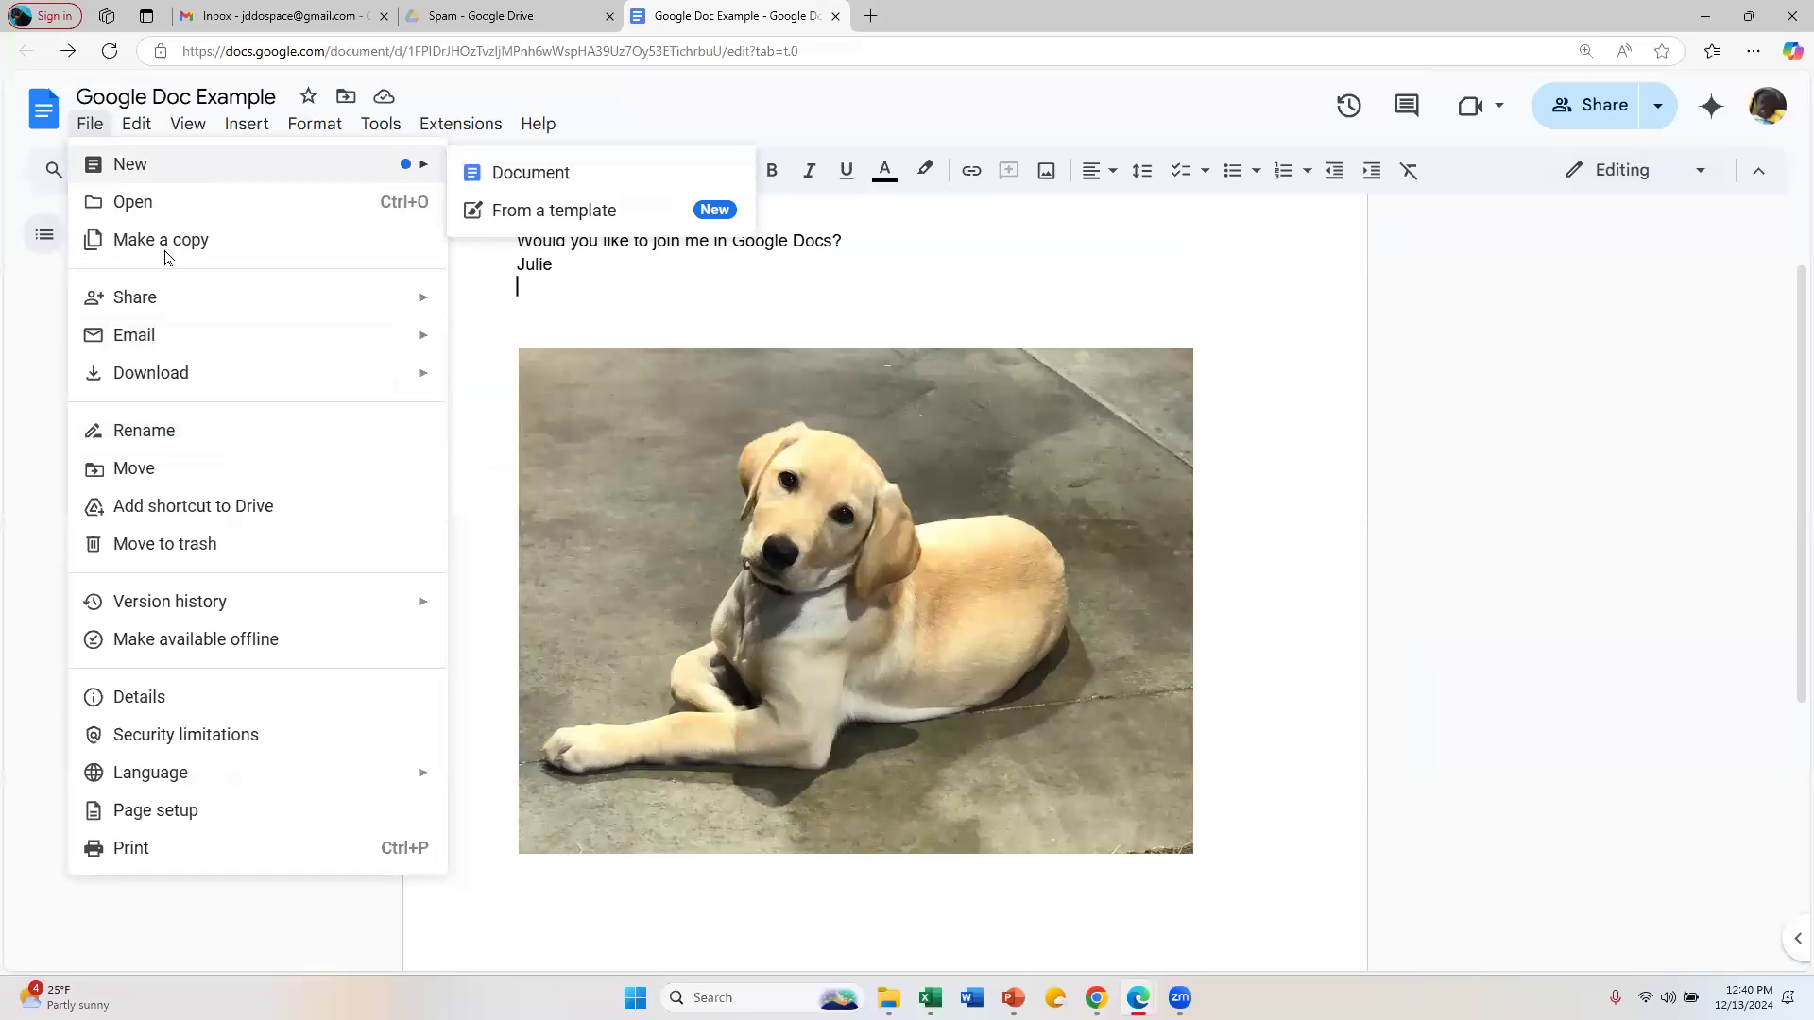
mouse_move(155, 384)
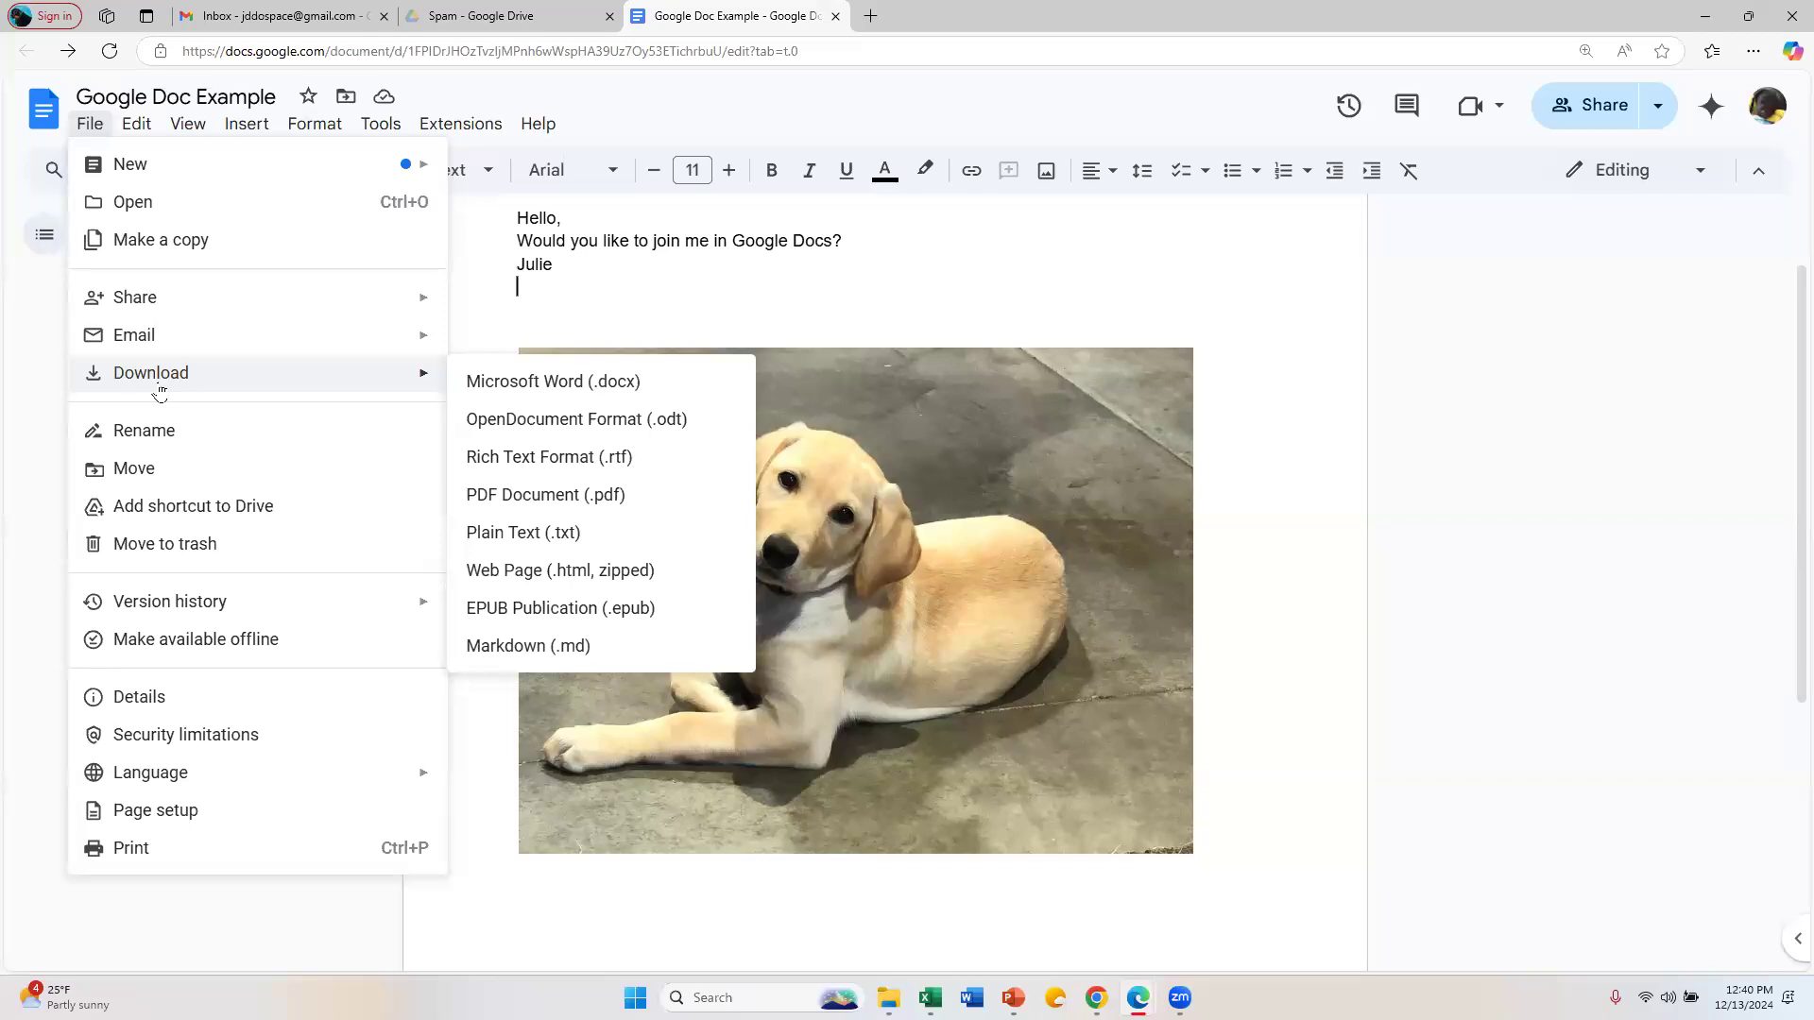
left_click(550, 393)
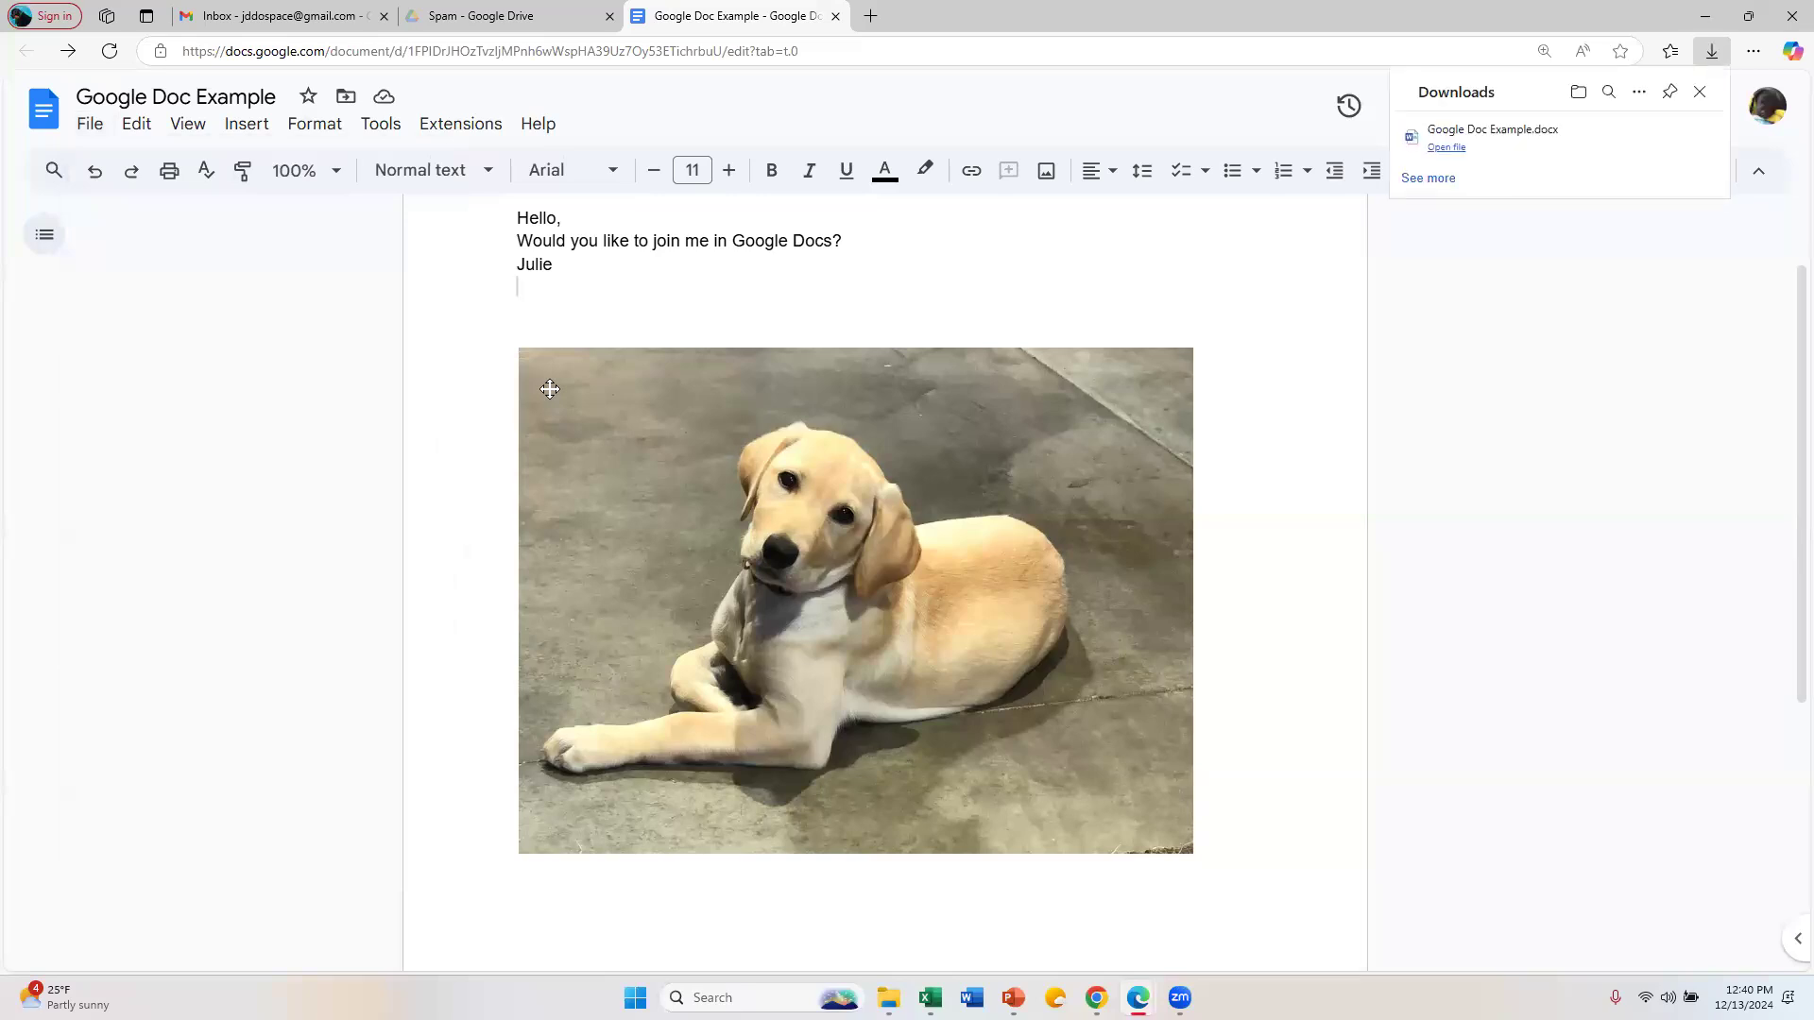
left_click(1460, 143)
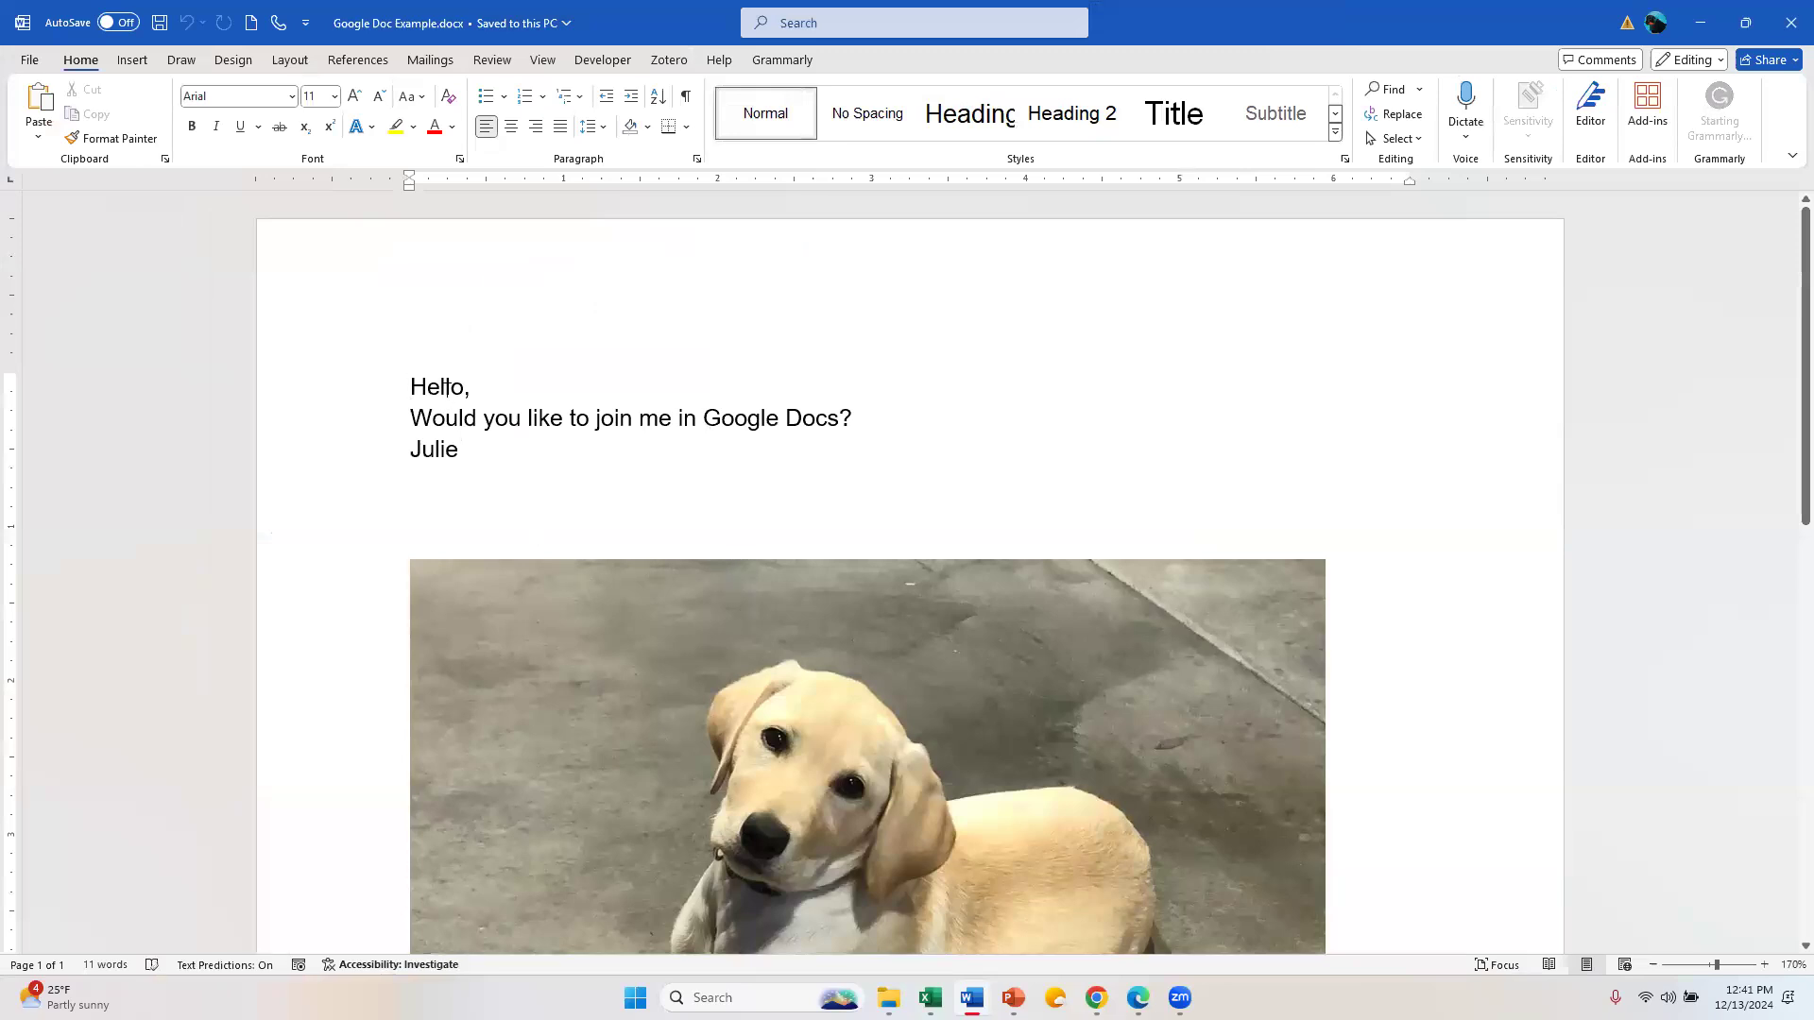
Step: Make the three lines of text above the photo purple, bold and italic
left_click_drag(526, 469, 271, 357)
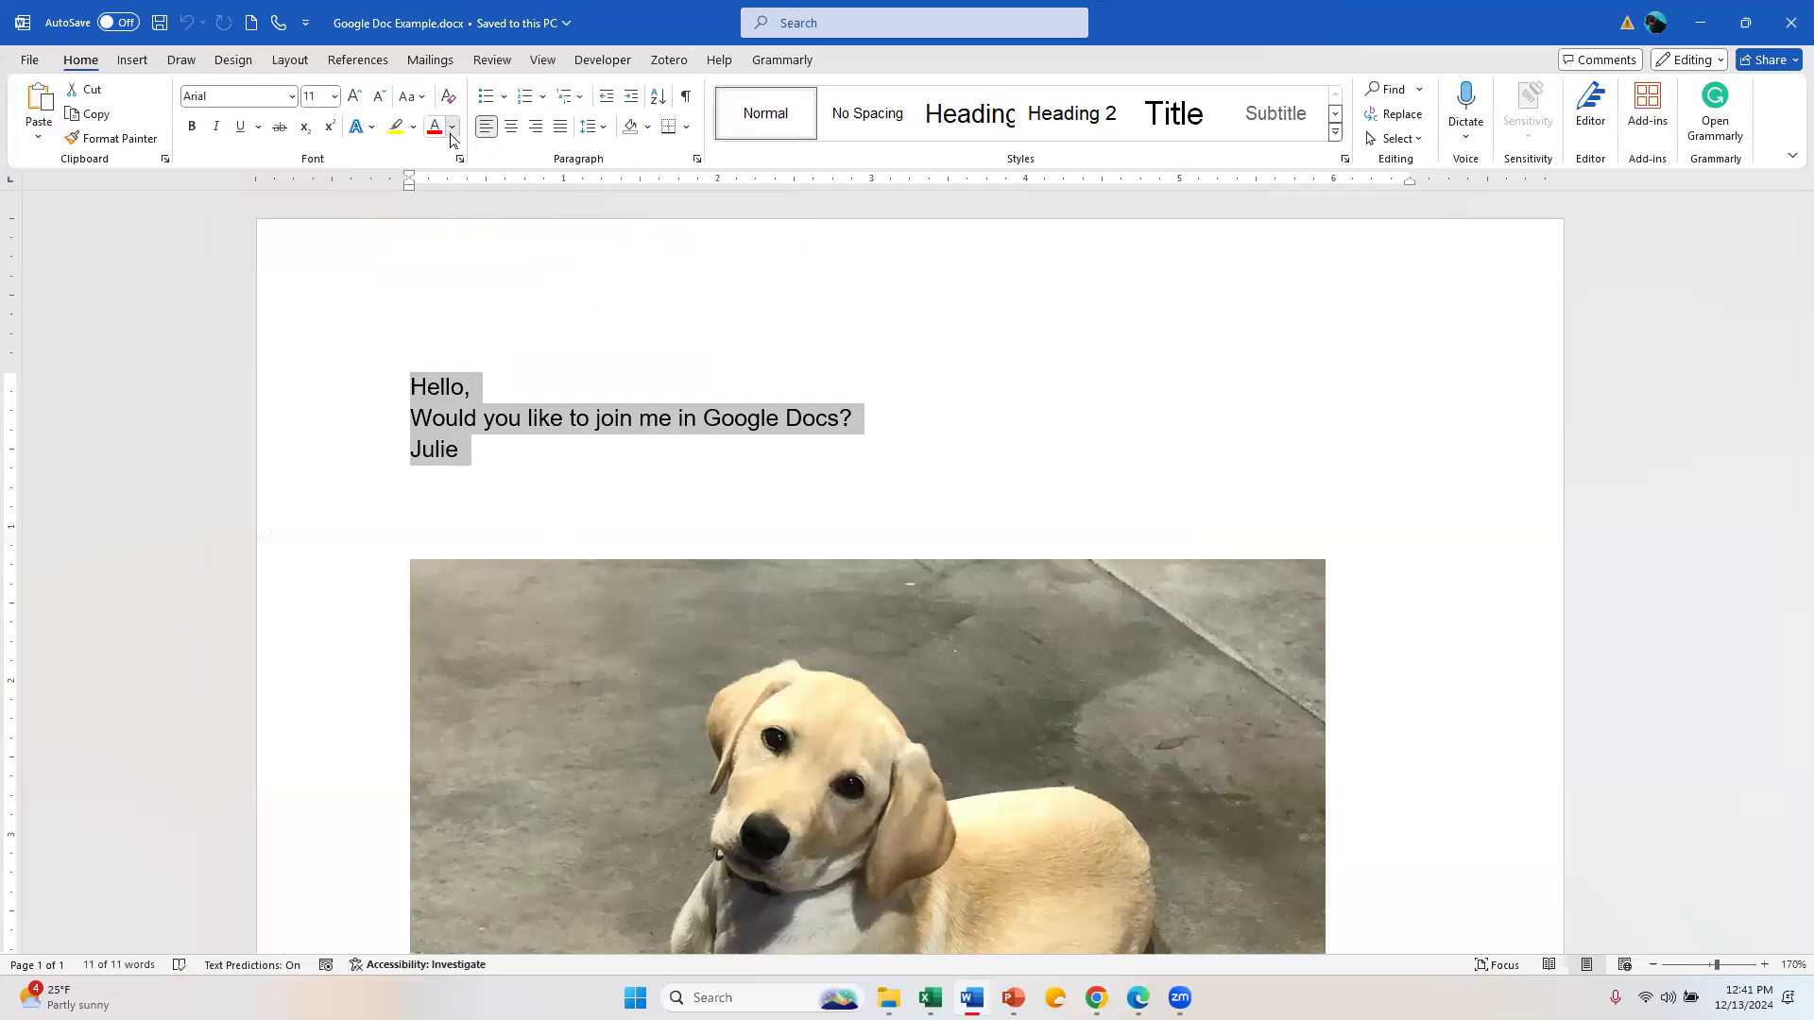
left_click(452, 135)
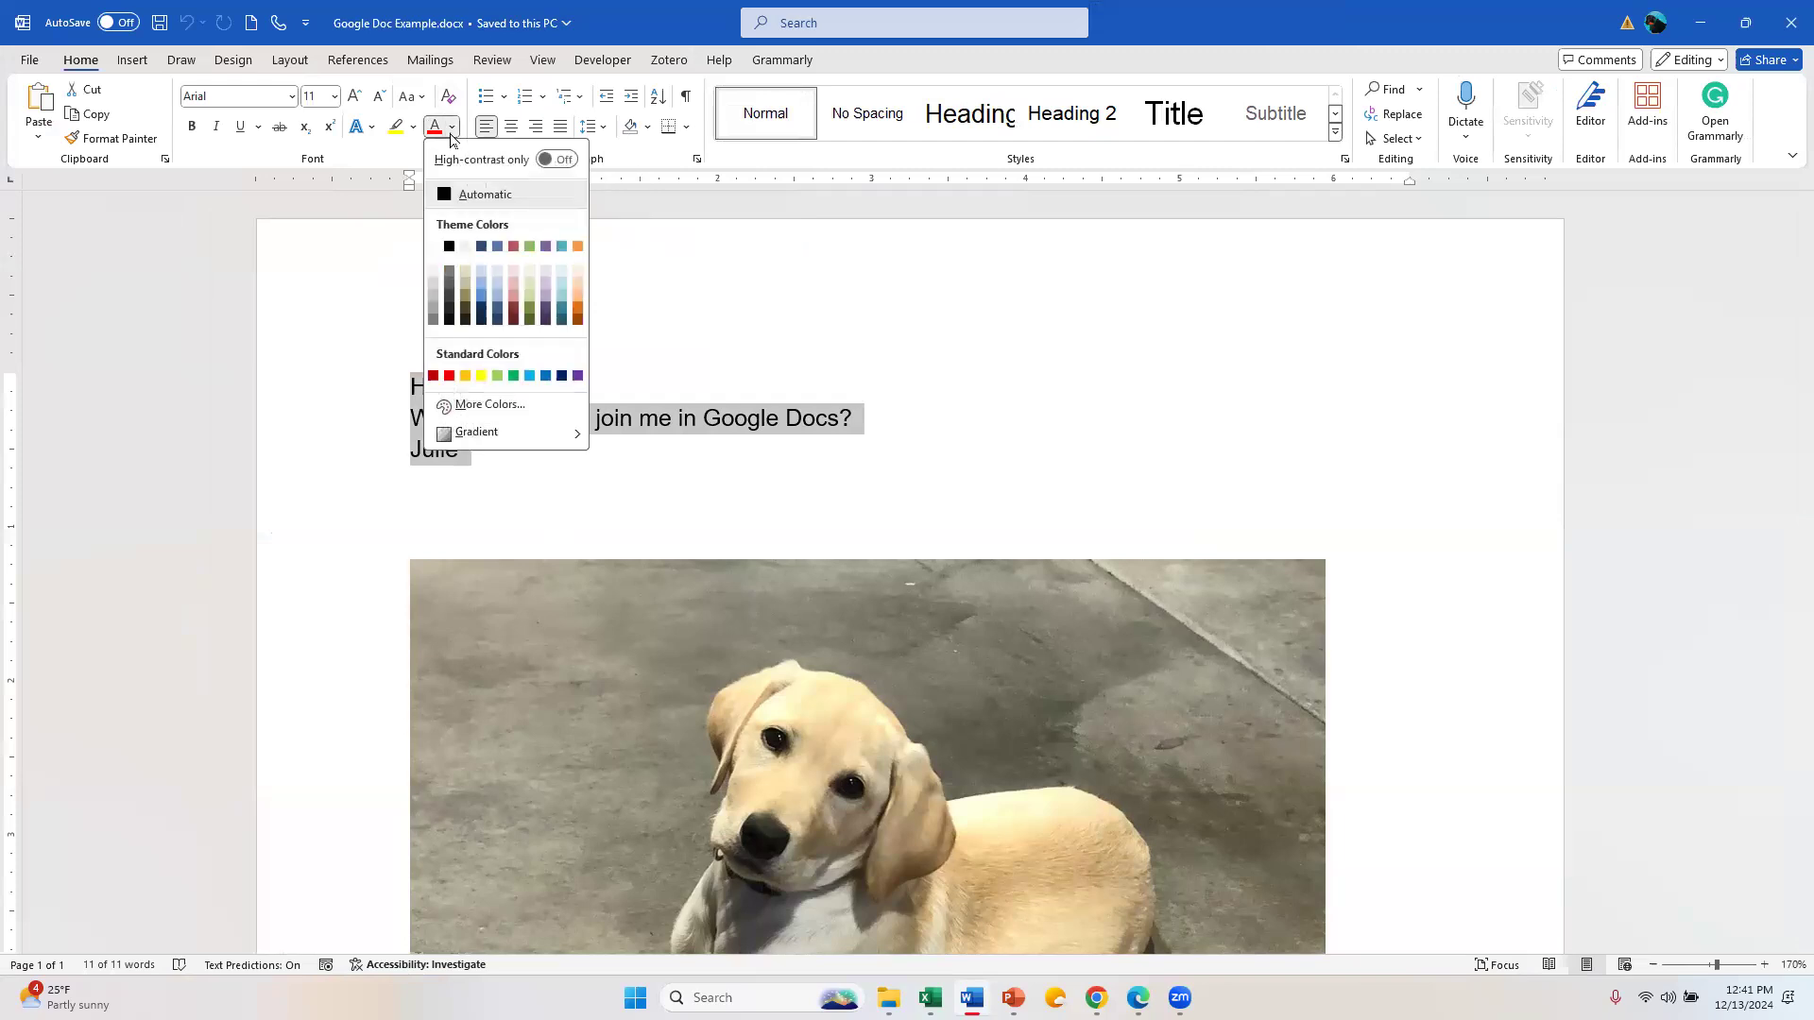
left_click(546, 246)
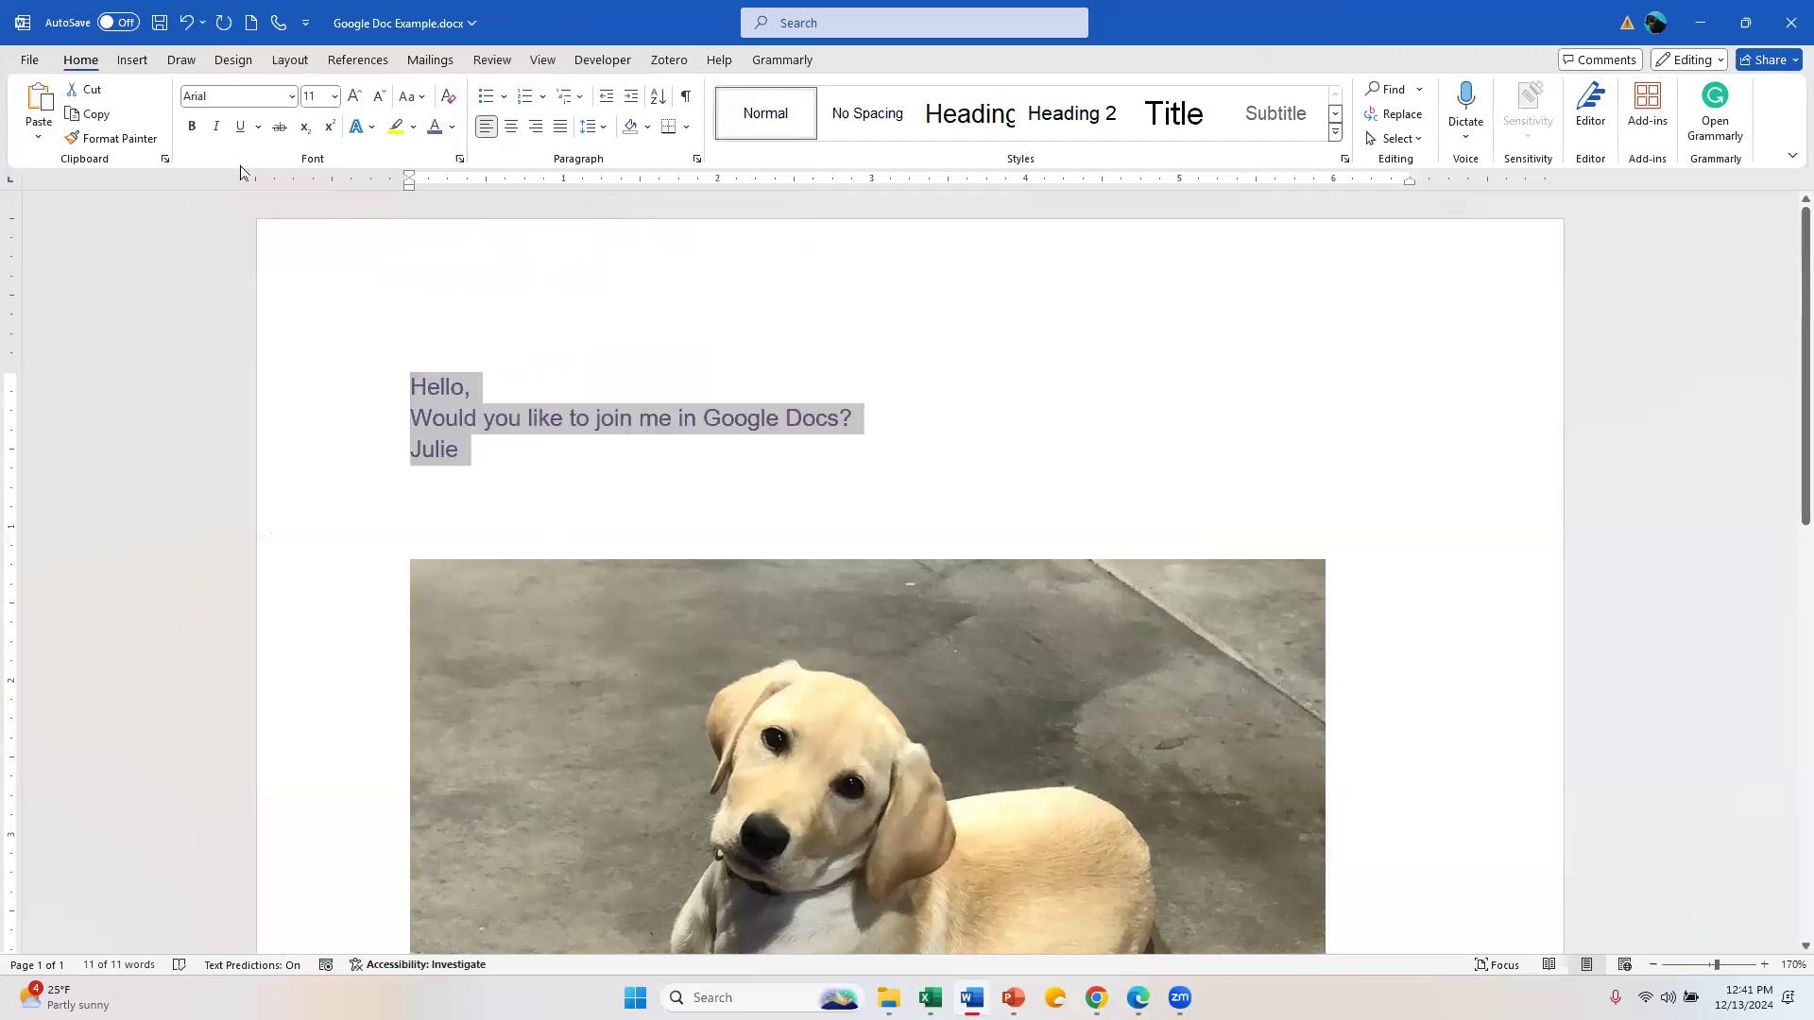
left_click(195, 130)
left_click(215, 127)
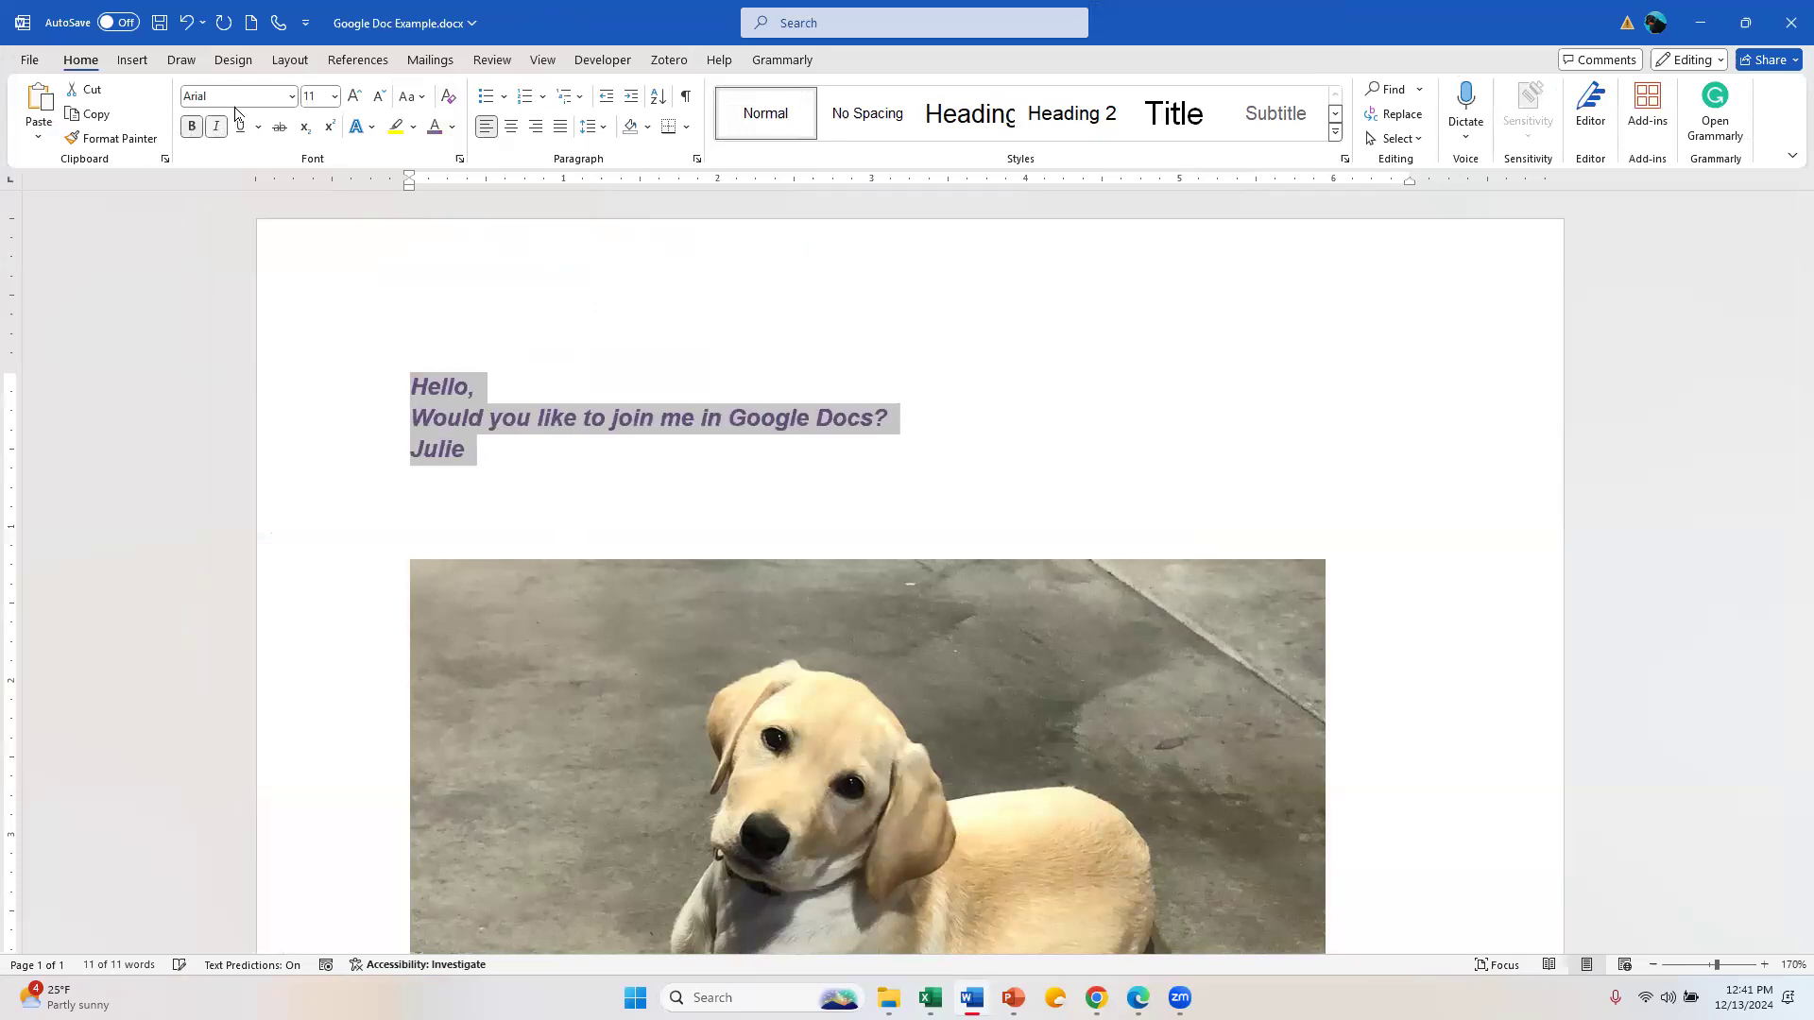
Step: Change the font of the selected greeting, question and signature lines to Georgia and deselect them
left_click(239, 95)
type("Georgia")
key("Return")
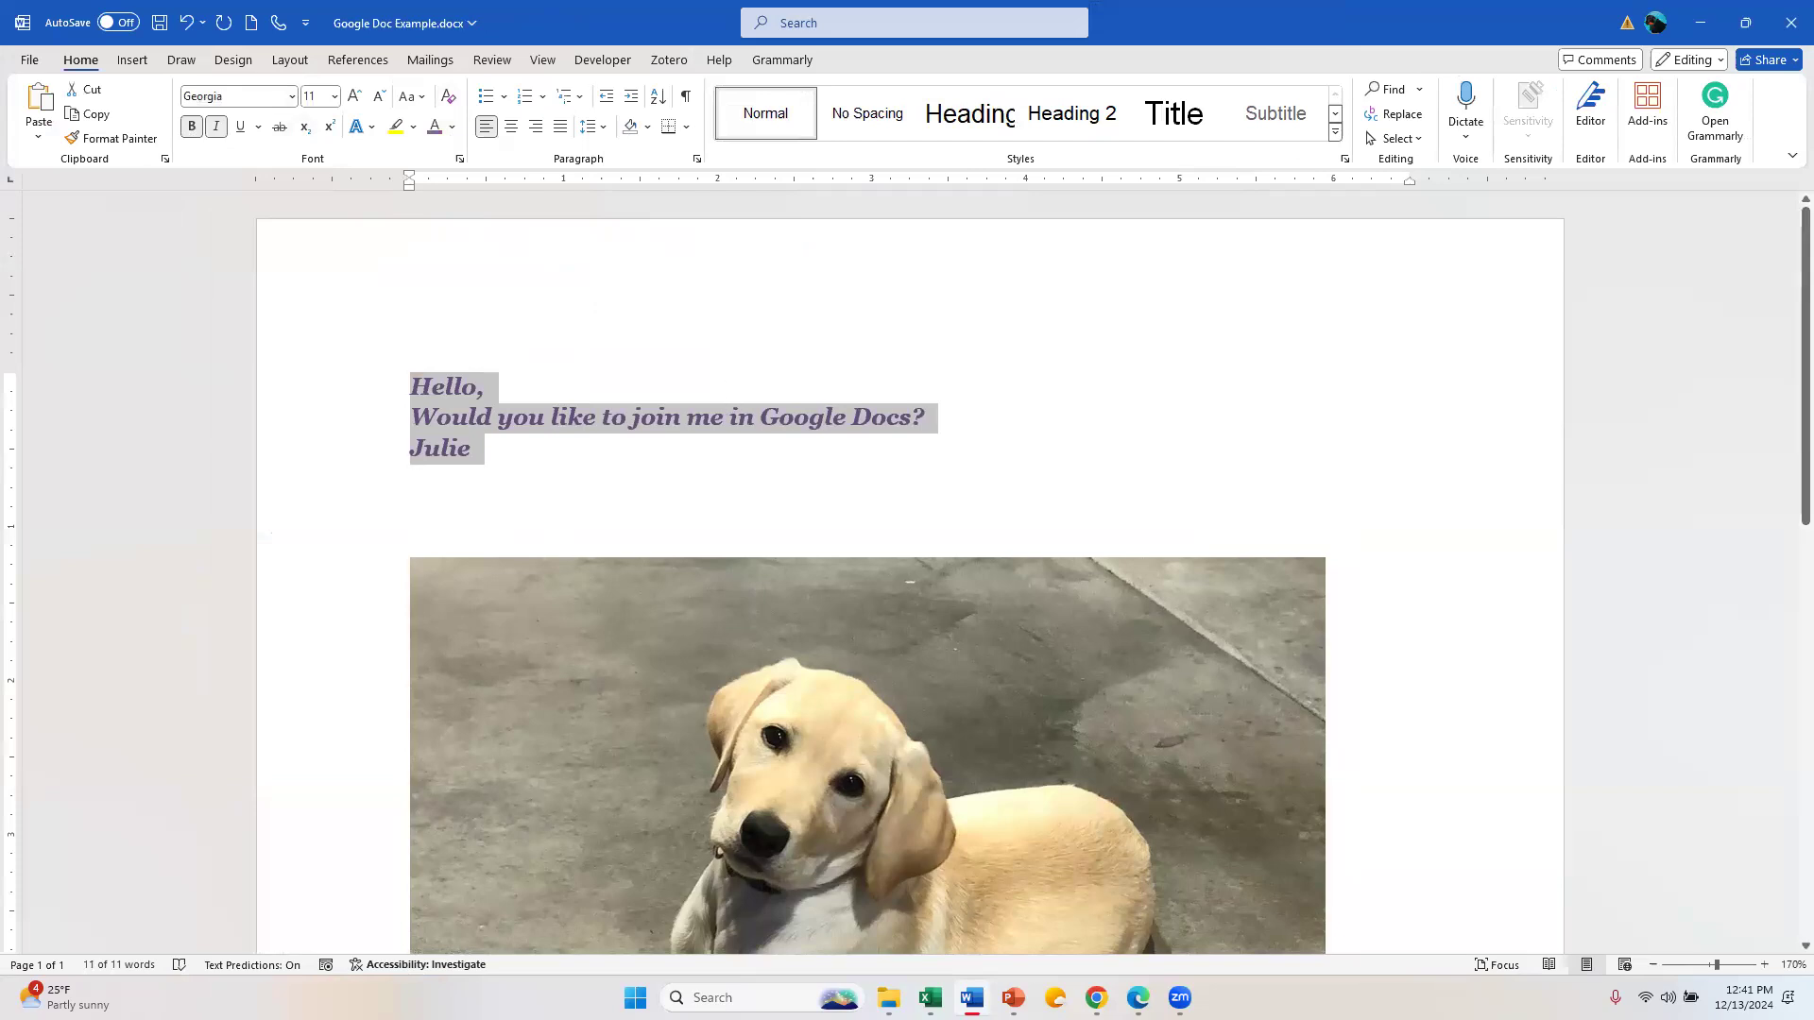
key("Right")
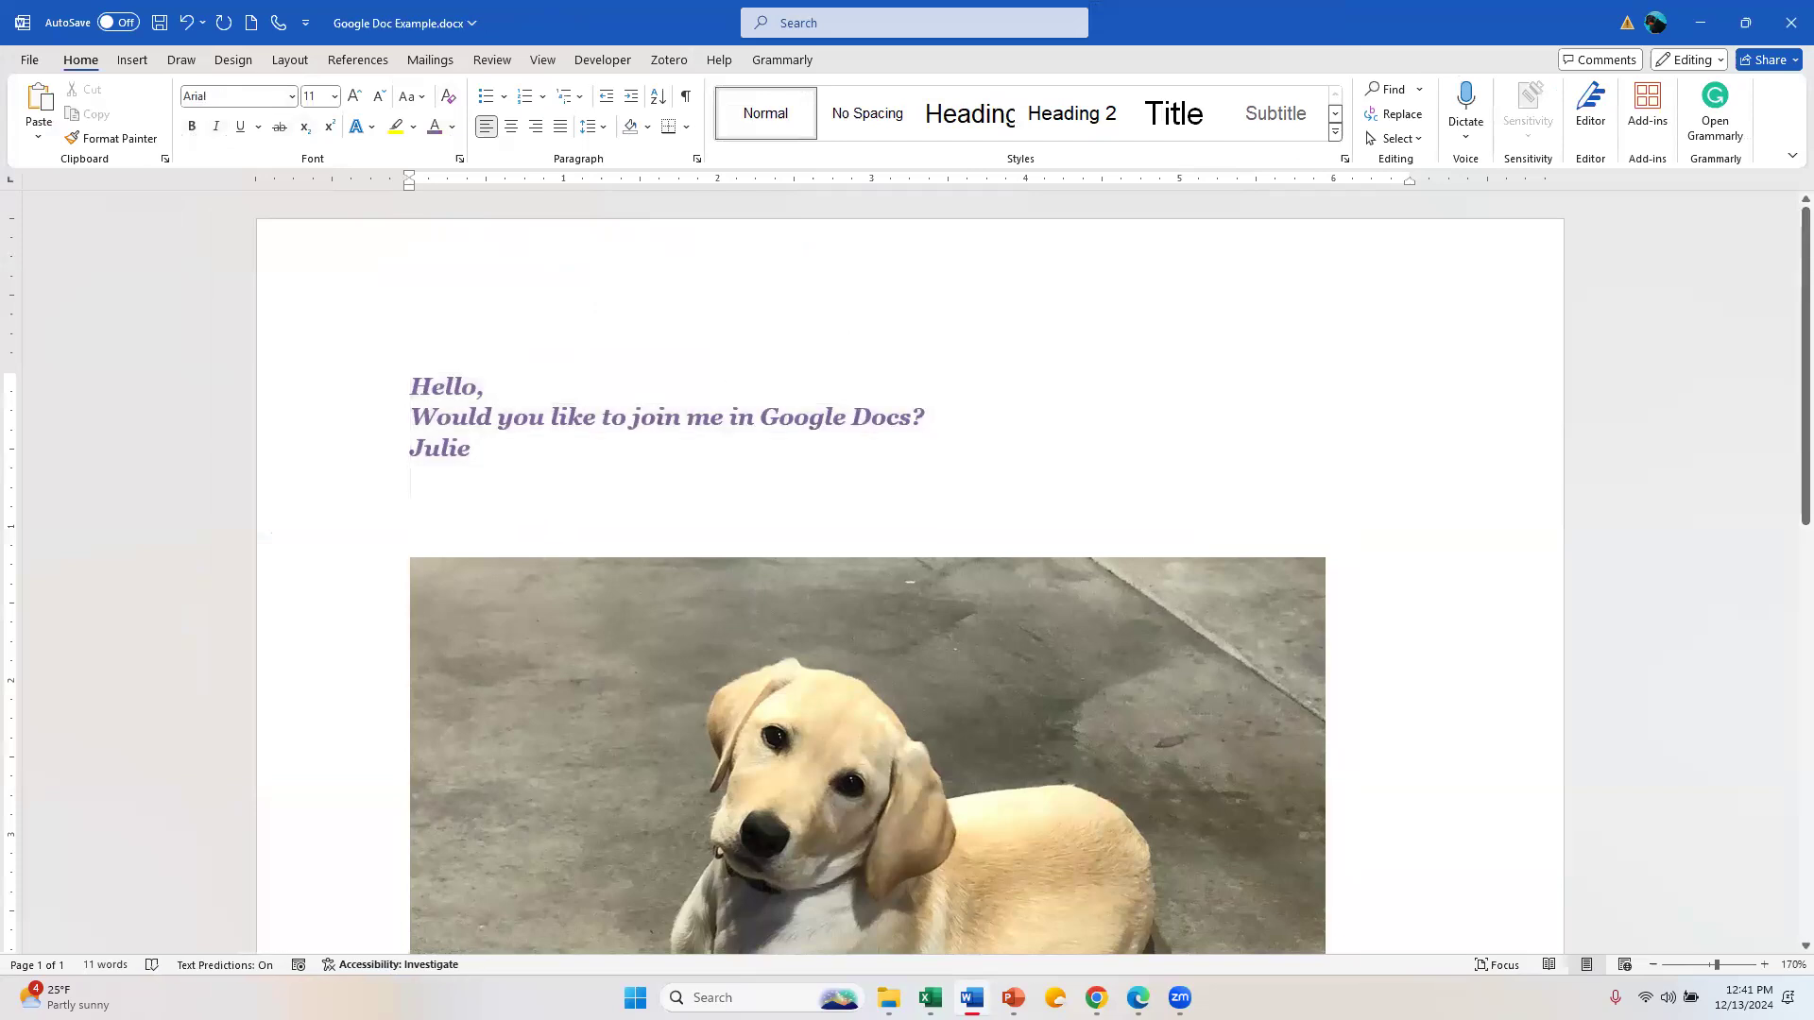
Step: Switch back to the Google Docs document and set its three text lines above the photo to font size 21
left_click(1710, 23)
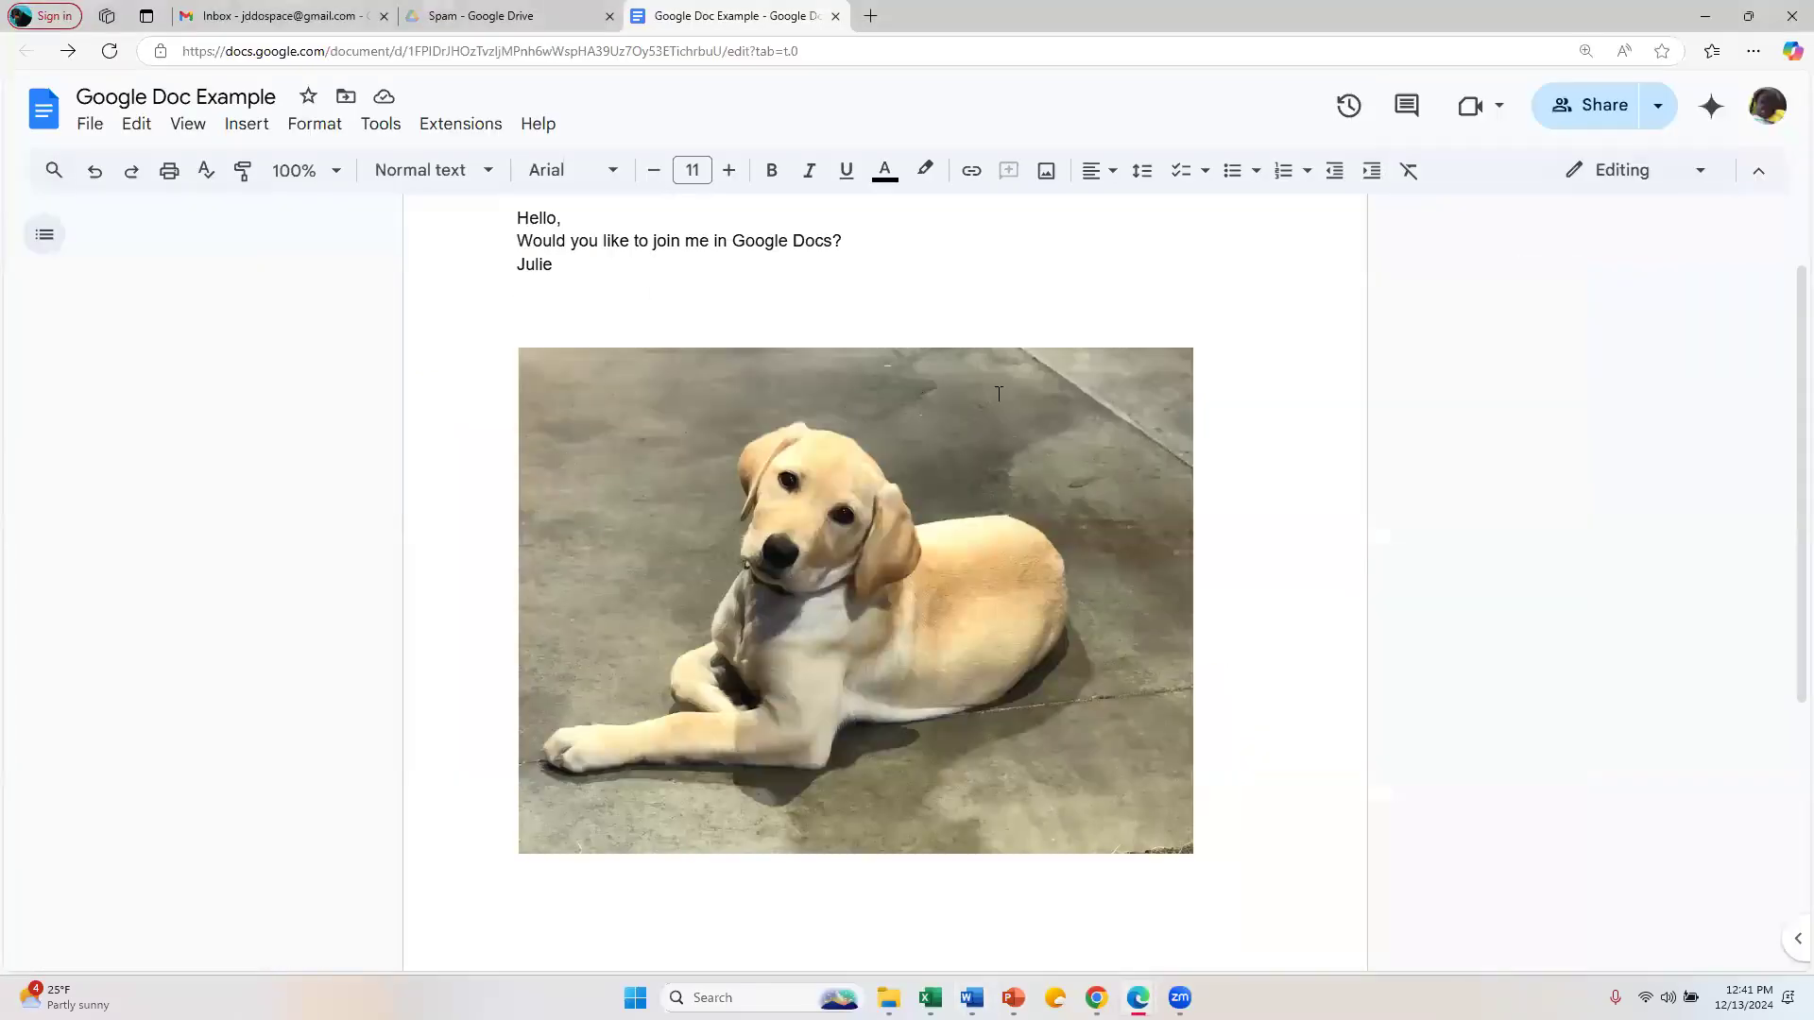
scroll(850, 472, "up", 2)
left_click_drag(553, 382, 477, 328)
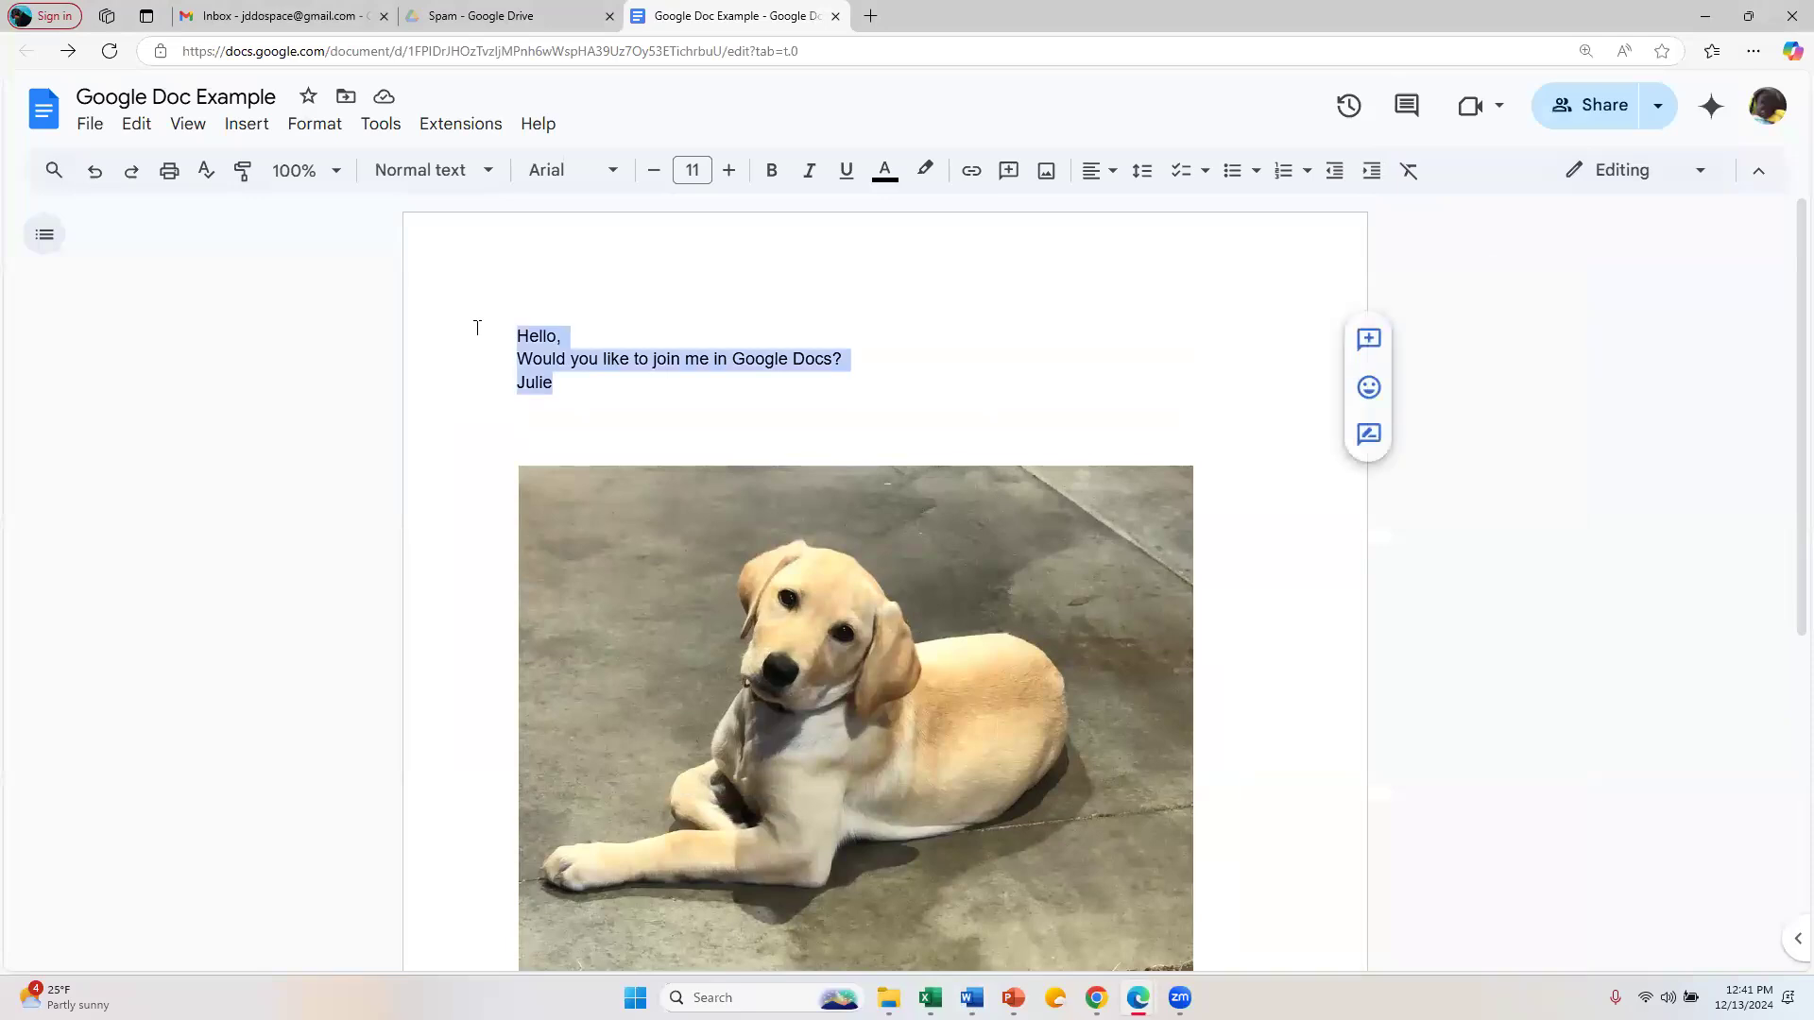
left_click(730, 170)
left_click(731, 170)
left_click(731, 170)
left_click(731, 170)
left_click(730, 170)
left_click(730, 170)
left_click(730, 170)
left_click(730, 170)
left_click(730, 171)
left_click(731, 171)
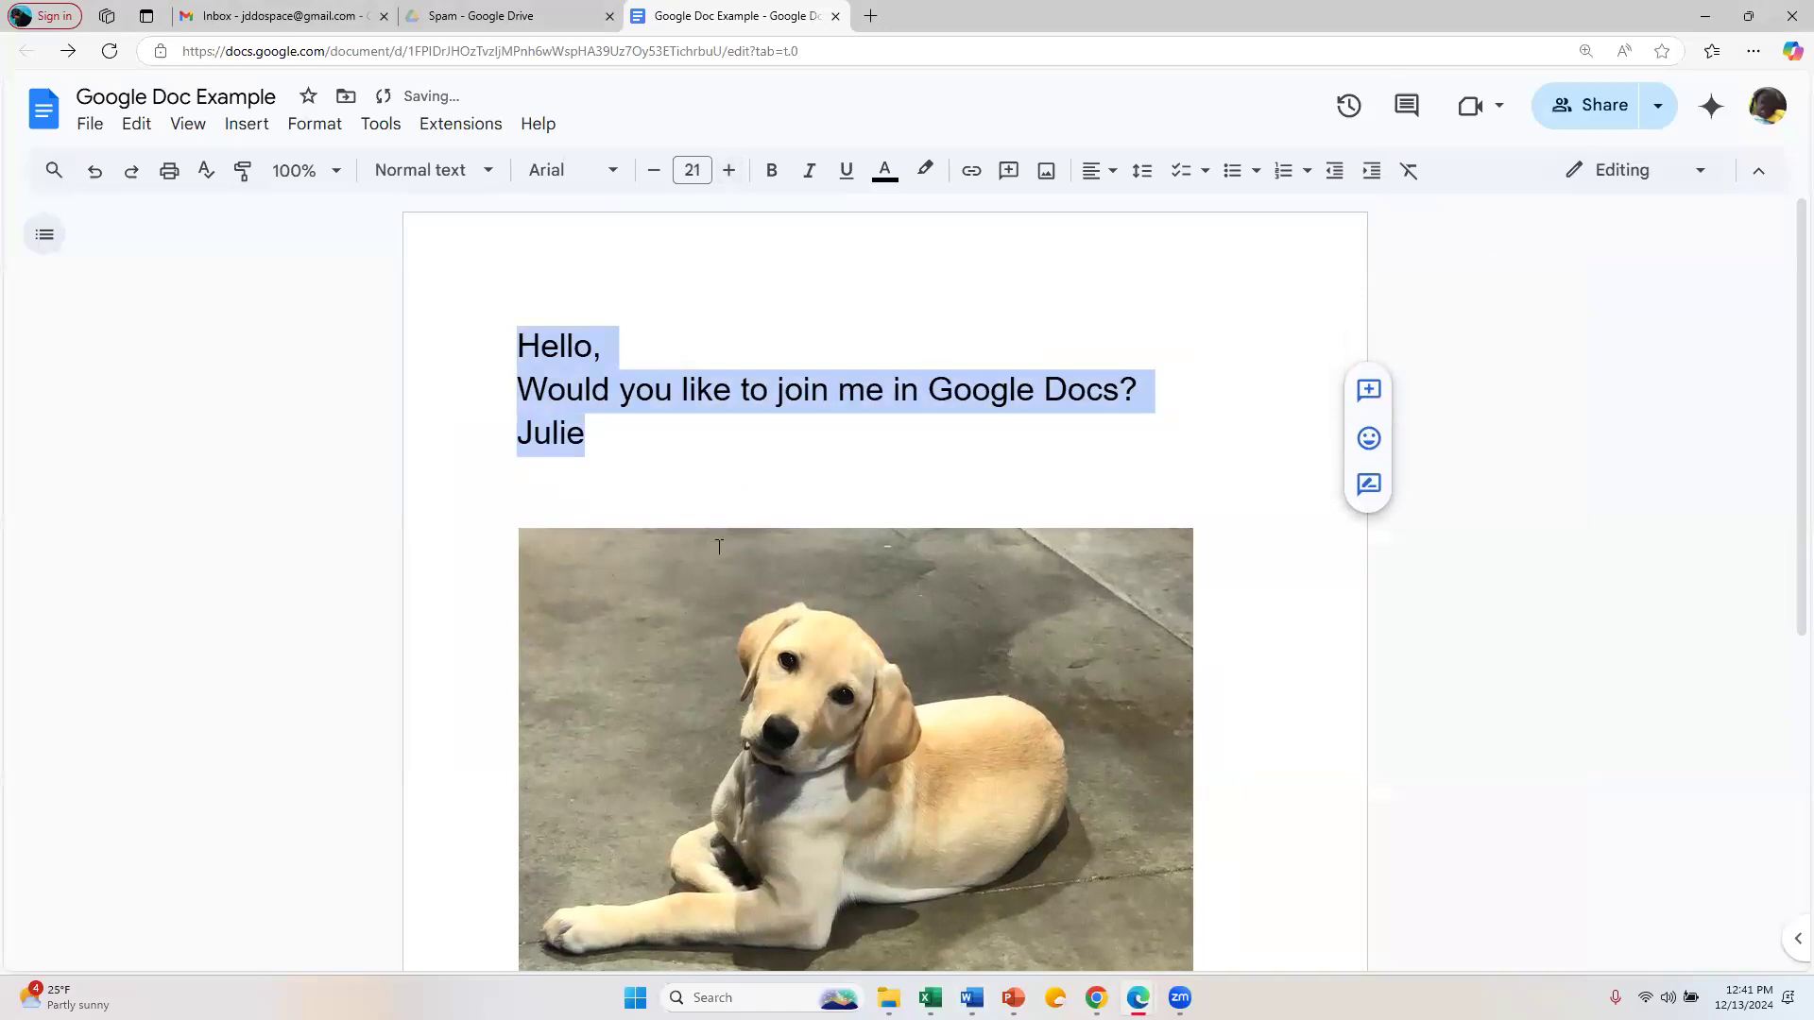
left_click(599, 440)
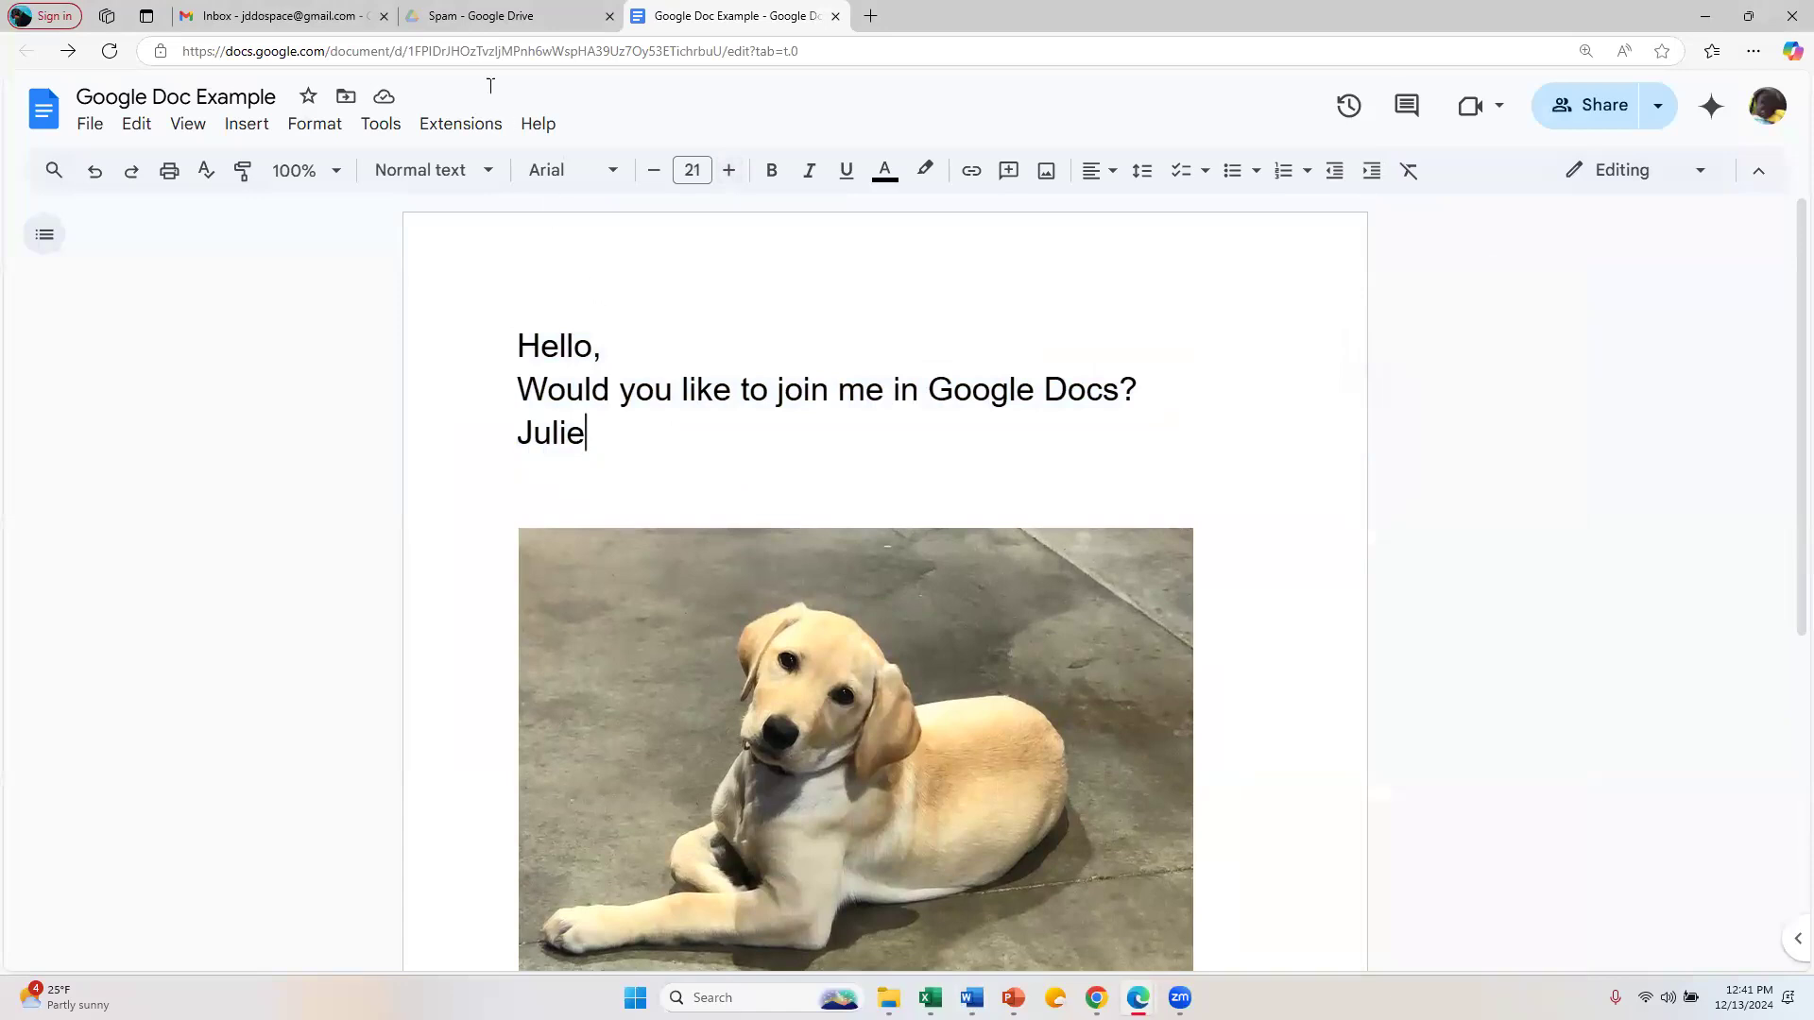
Step: Switch to Google Drive, create a new blank Google Slides presentation, and dismiss the message about modern templates
left_click(460, 17)
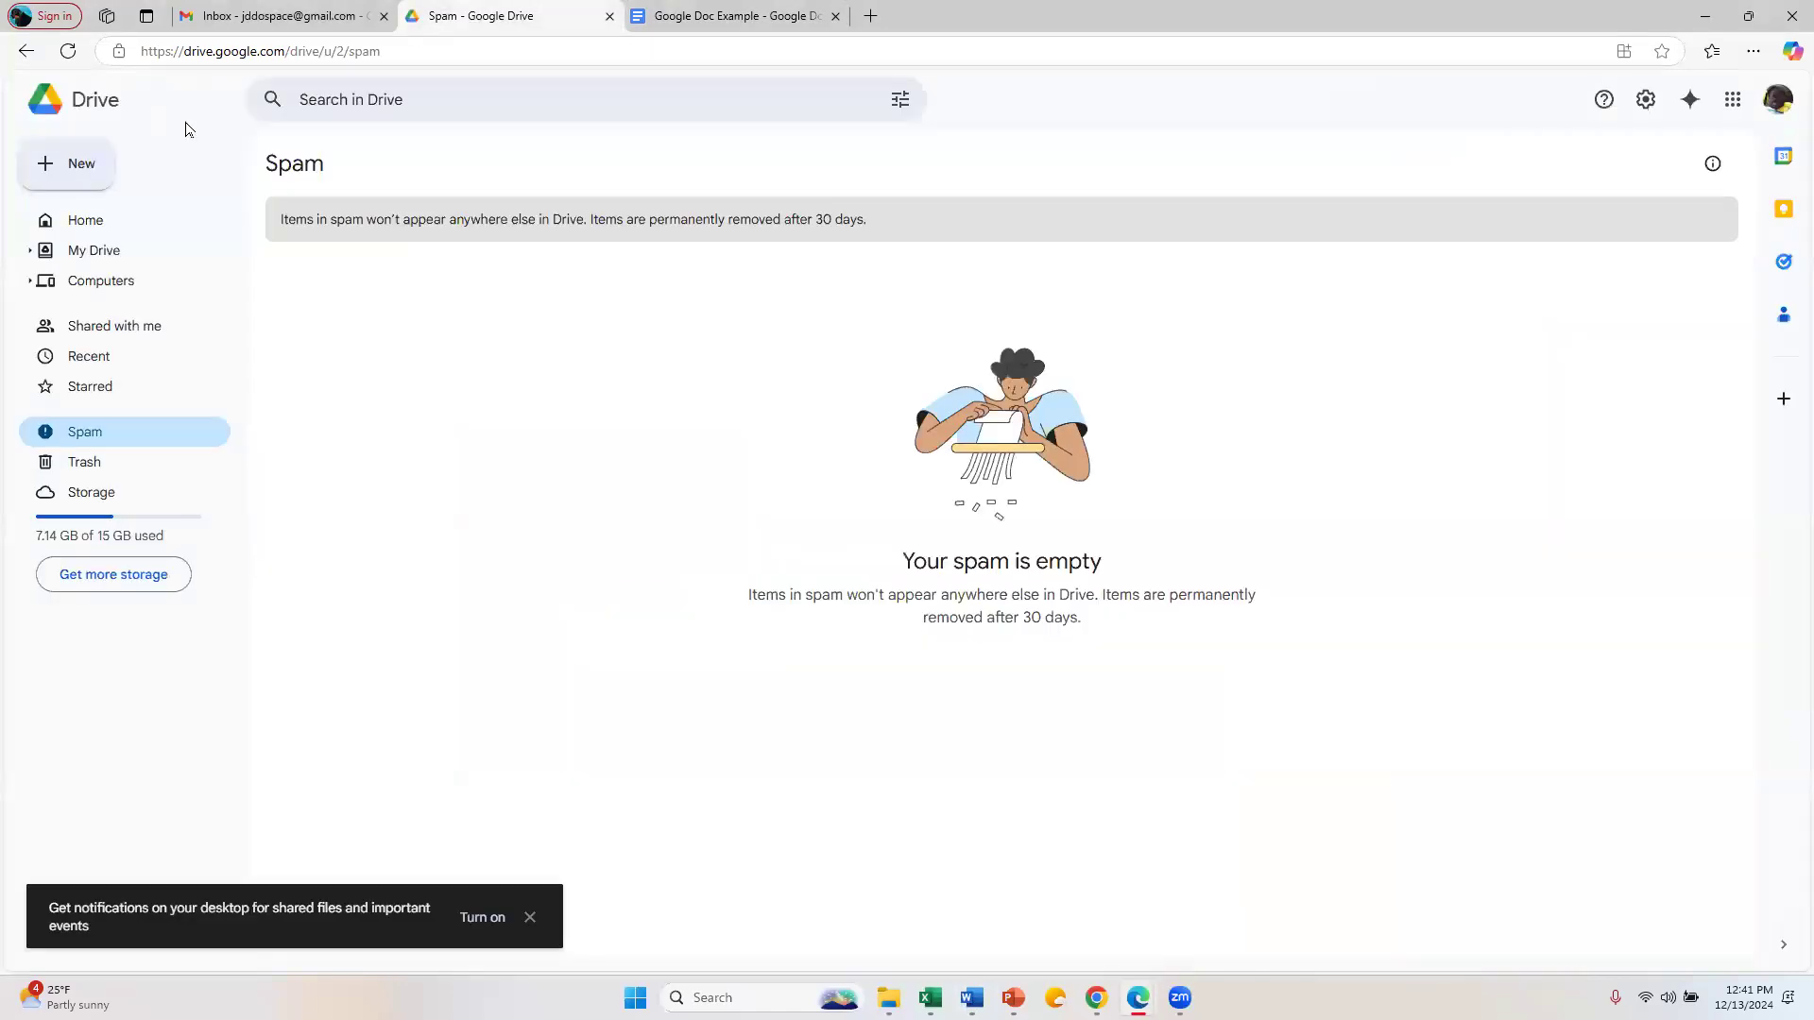
left_click(67, 180)
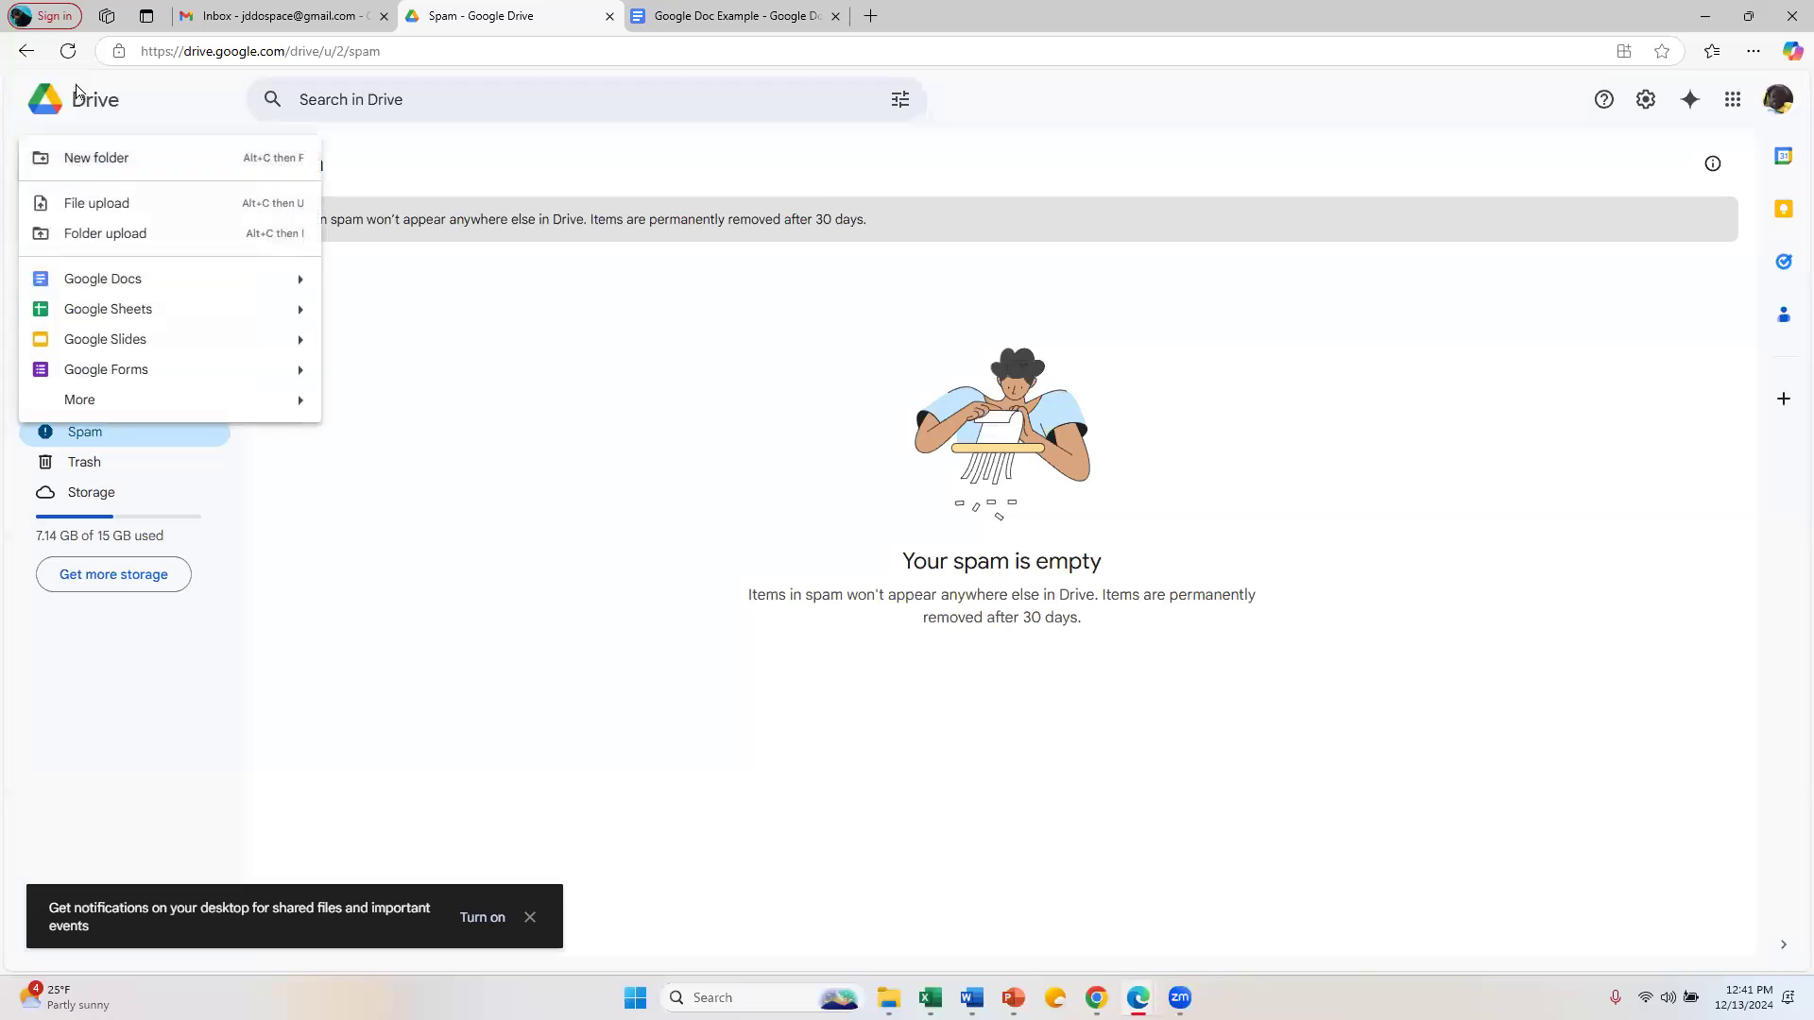
left_click(49, 342)
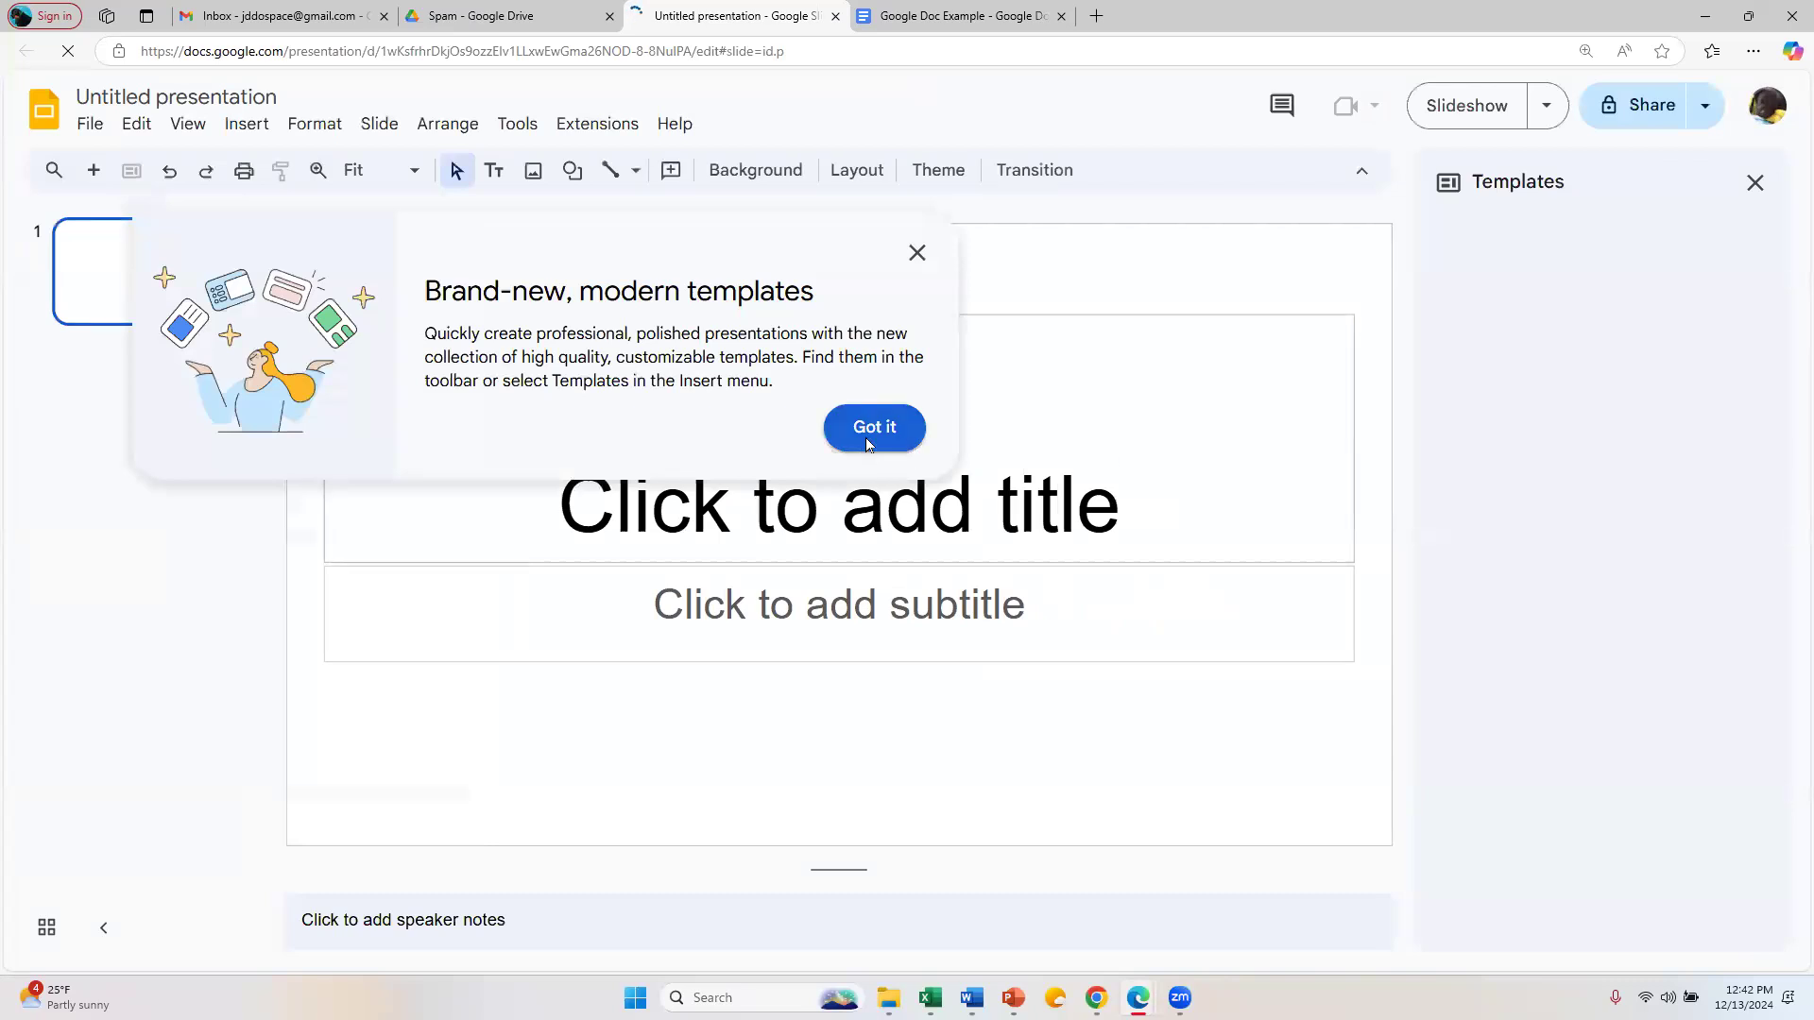
left_click(868, 440)
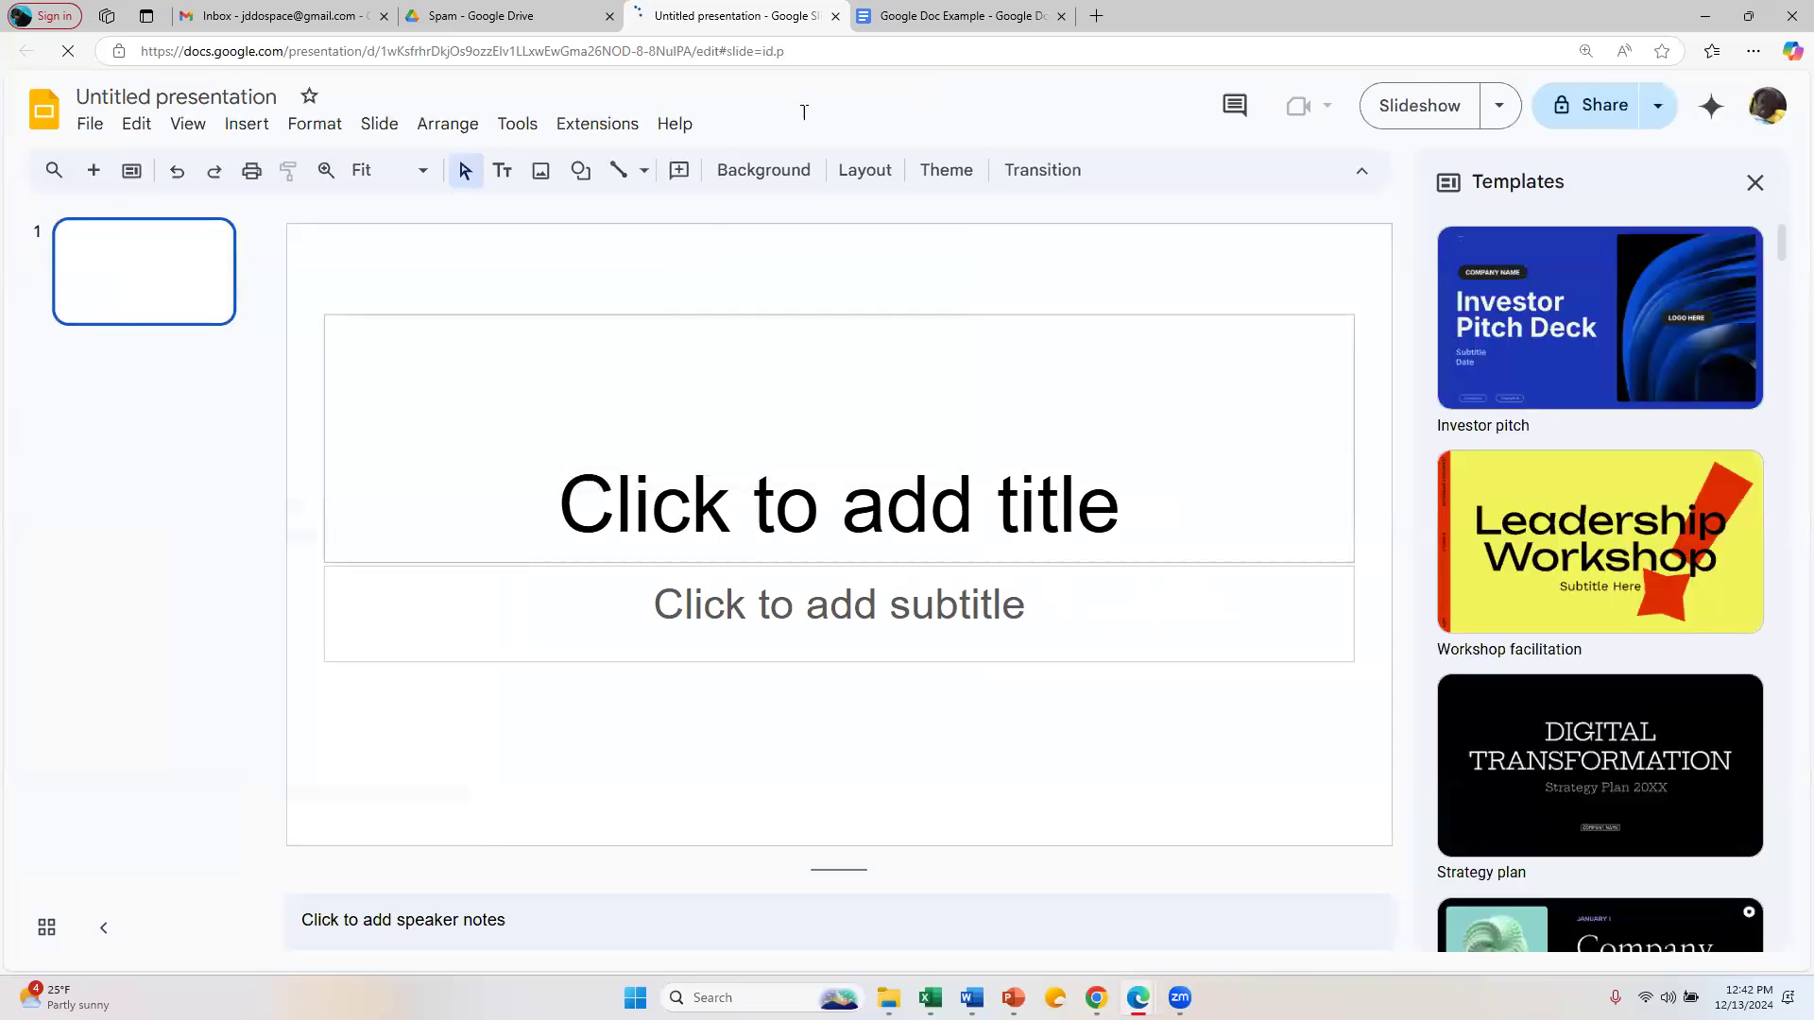
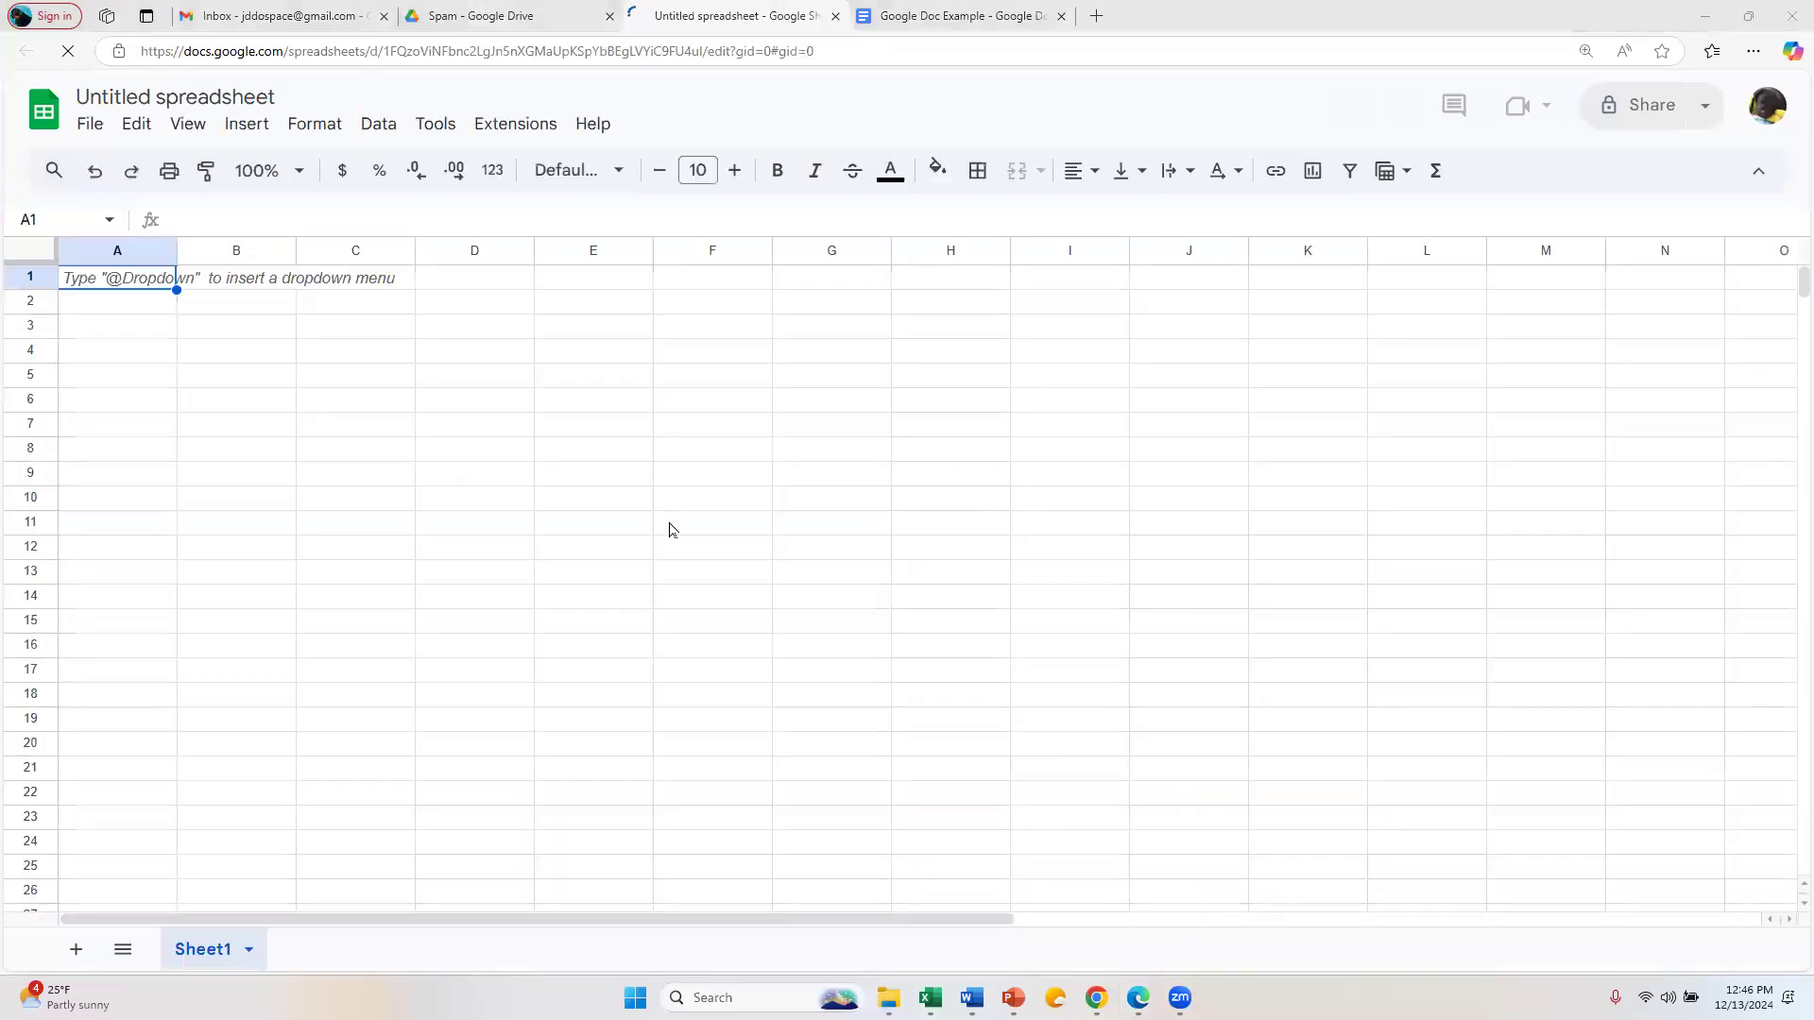
Step: Close the pre-built tables suggestions in the blank spreadsheet and enter 34 in cell A2 and 999 in cell A3
left_click(123, 352)
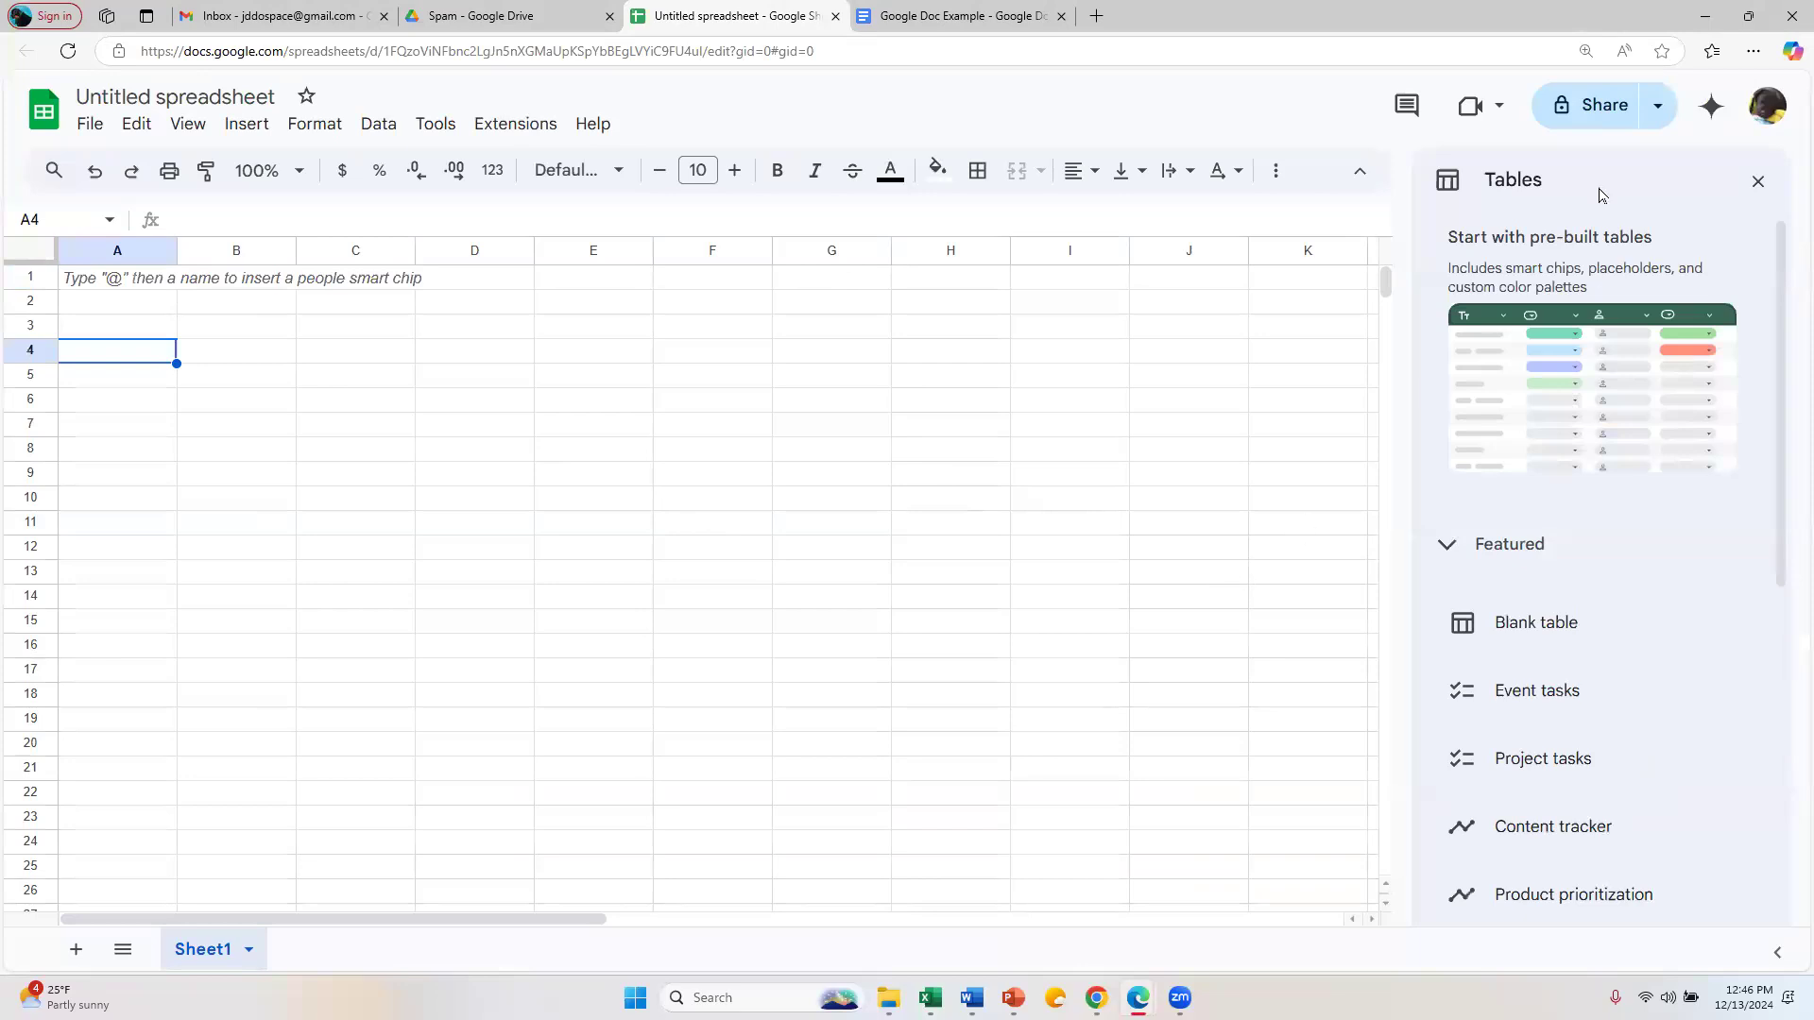
left_click(1757, 181)
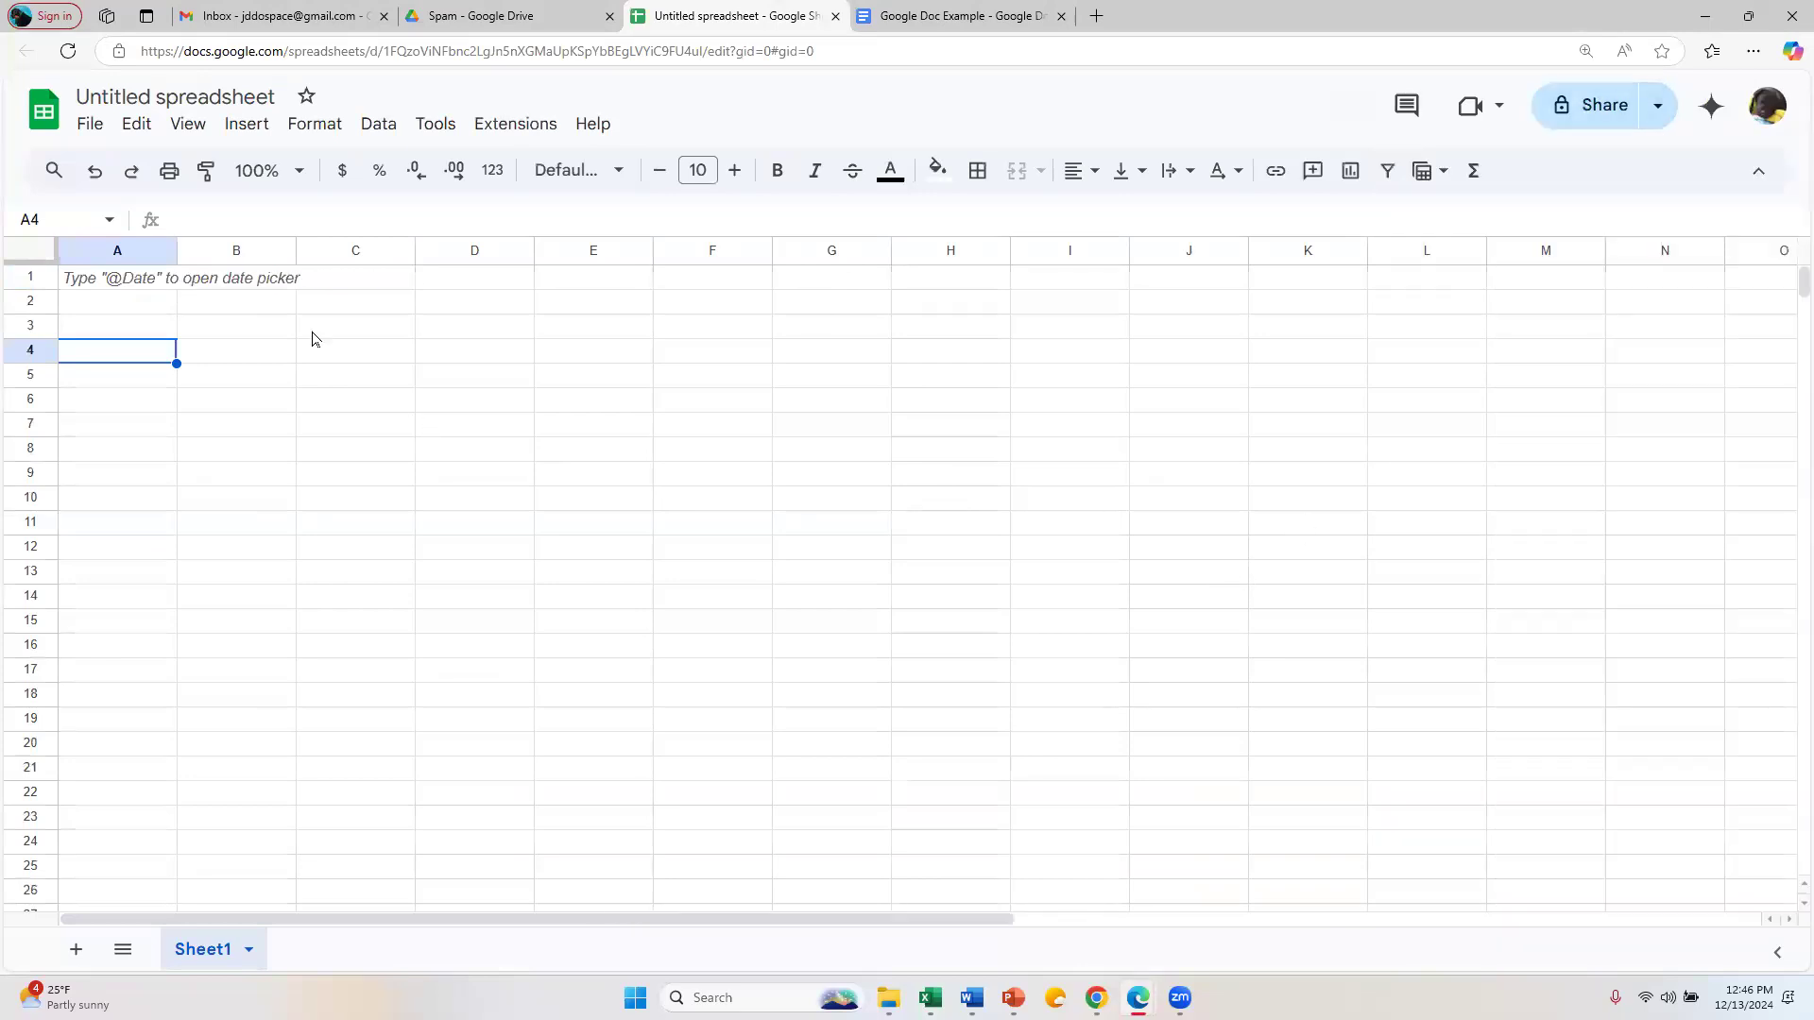
left_click(117, 307)
type("34")
key("Return")
type("34")
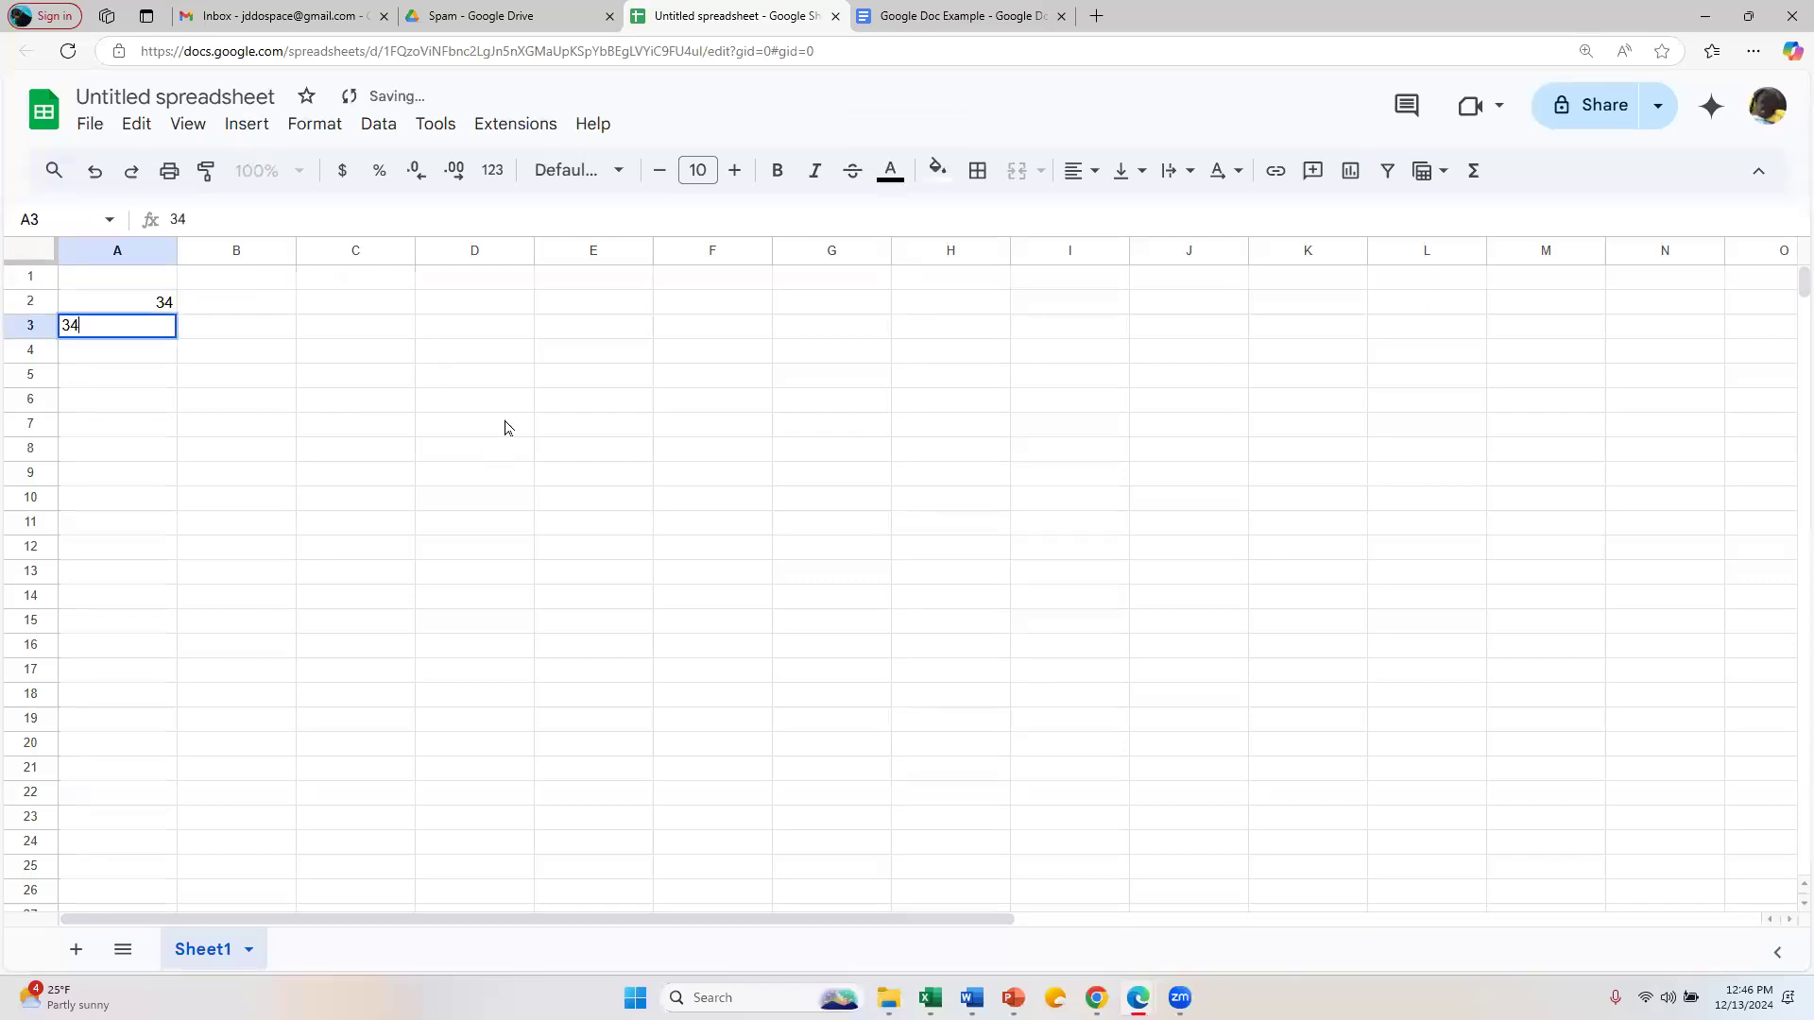
key("BackSpace")
key("BackSpace")
type("999")
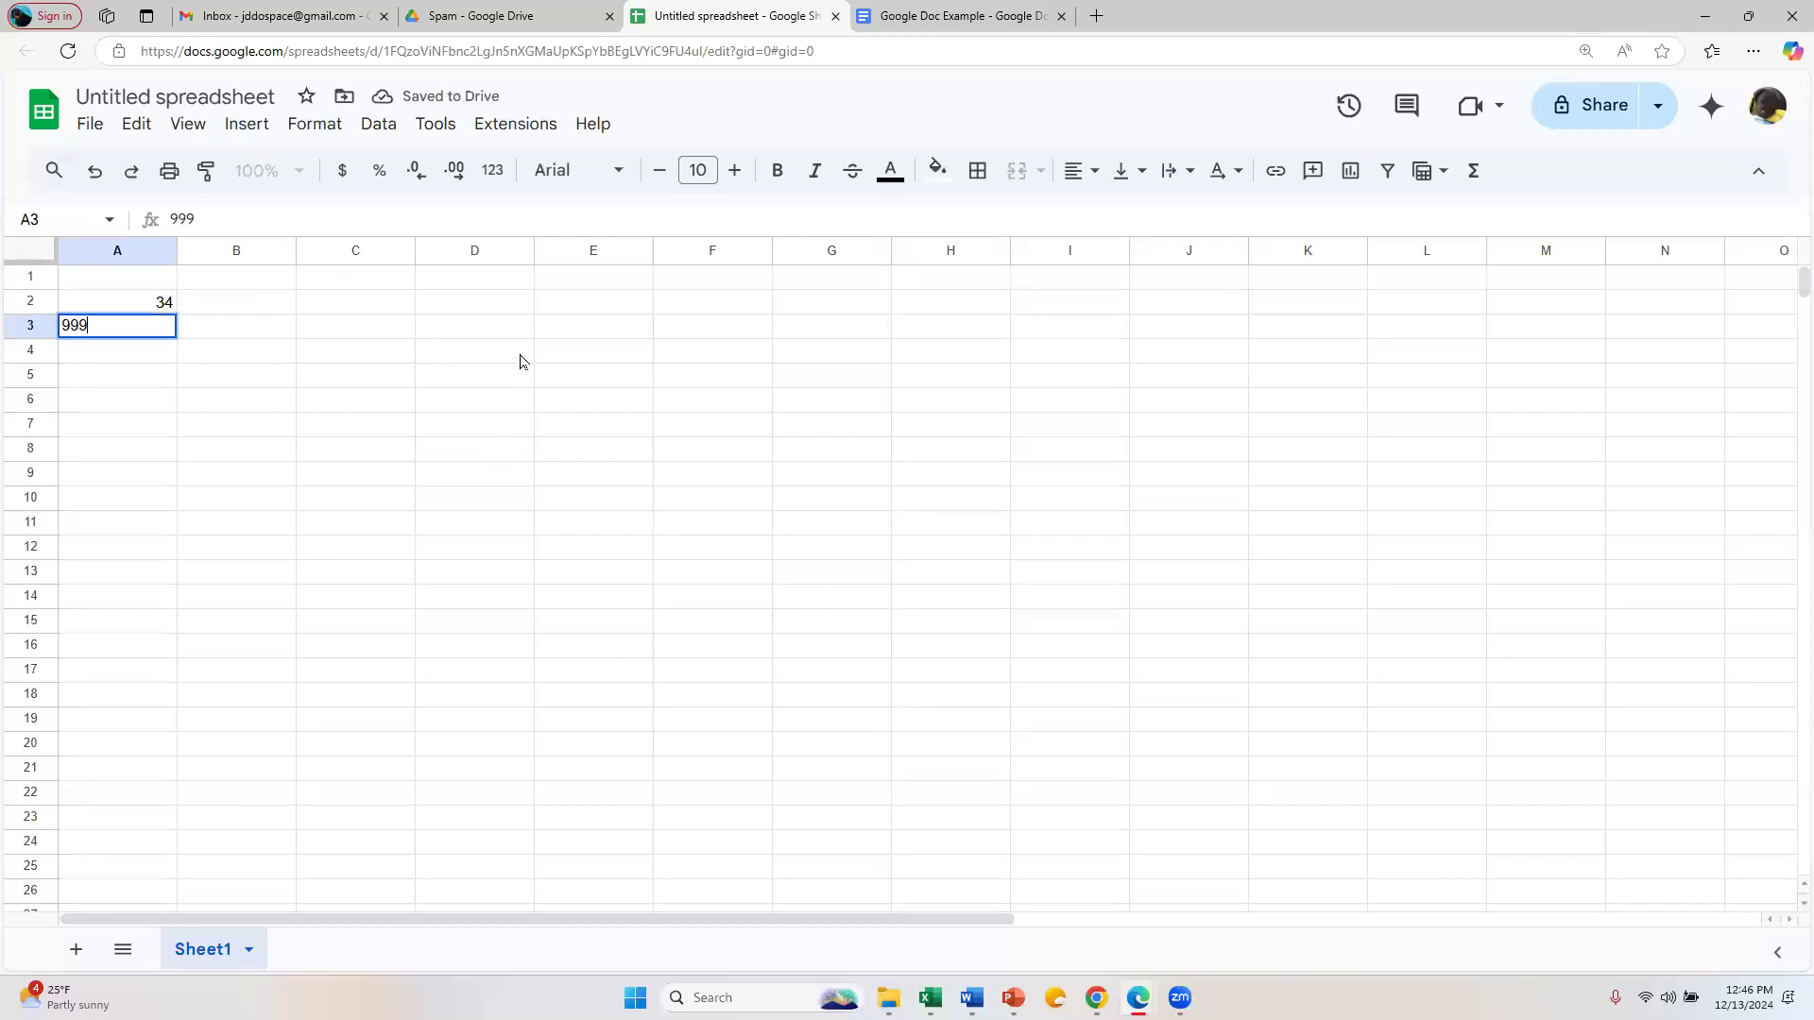
key("Return")
Step: Enter a SUM formula in cell A4 that adds the range A2:A3
type("=su")
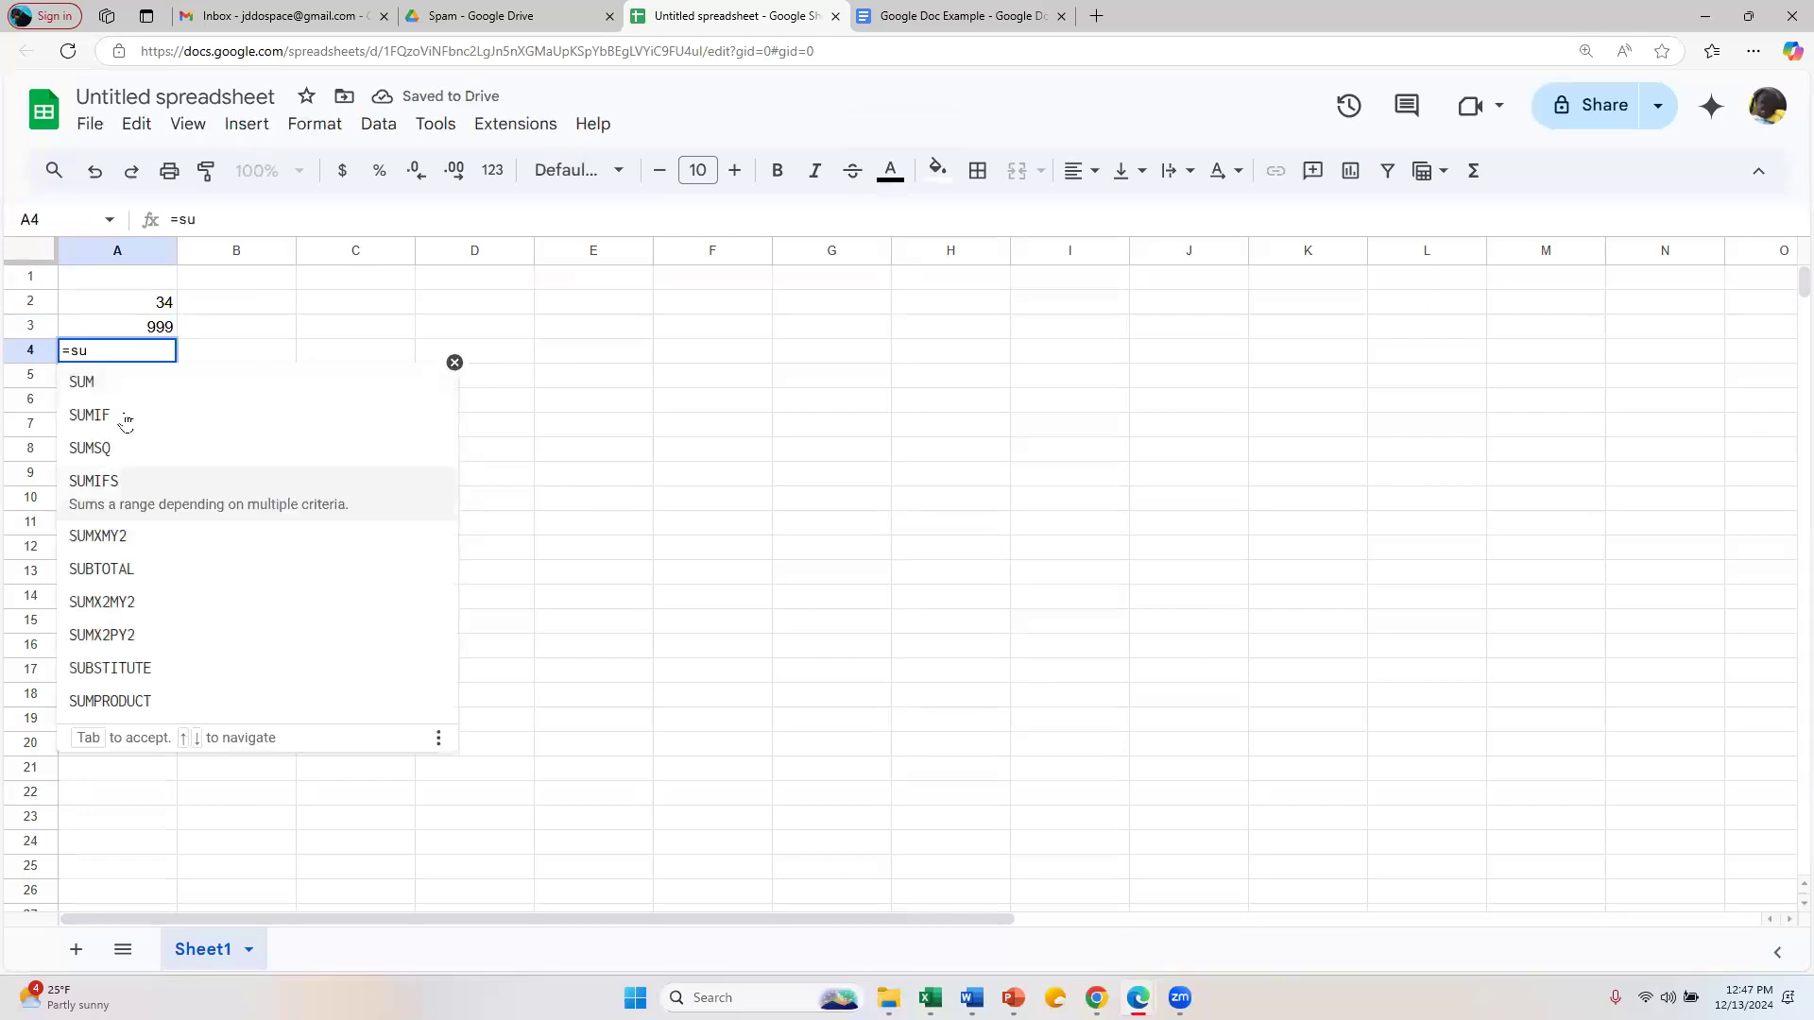
left_click(113, 388)
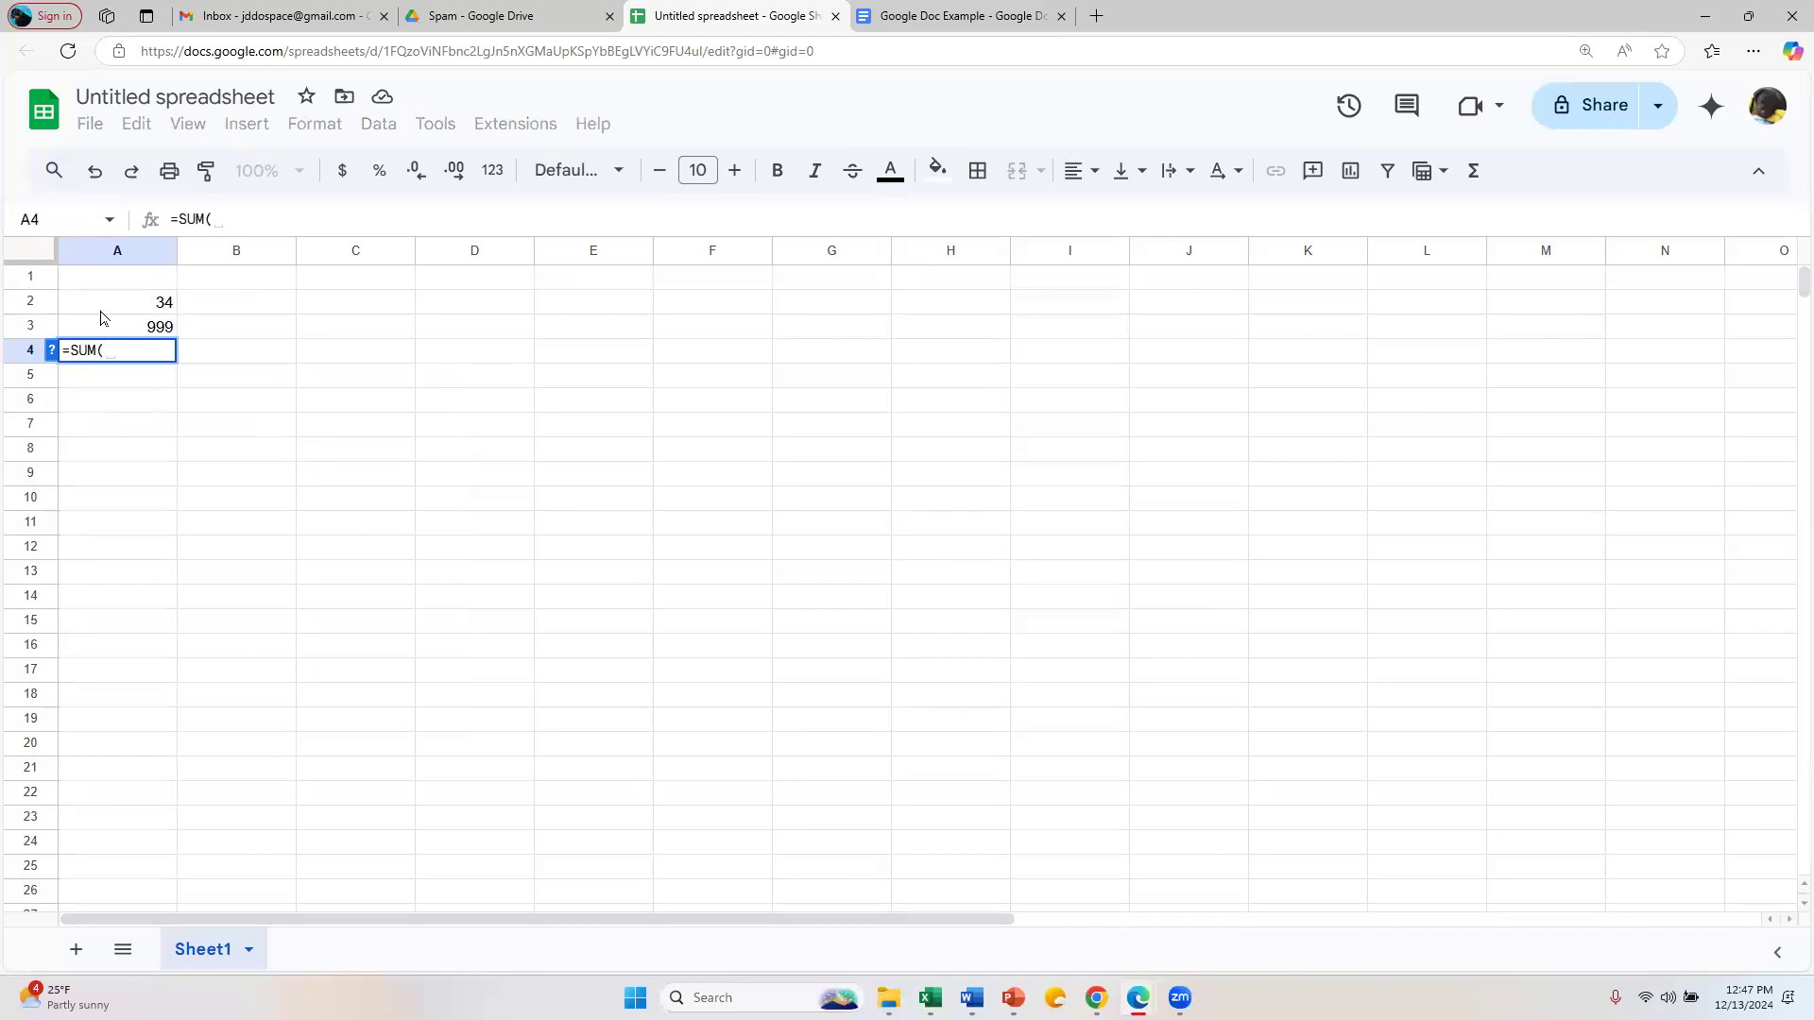
left_click_drag(101, 308, 93, 331)
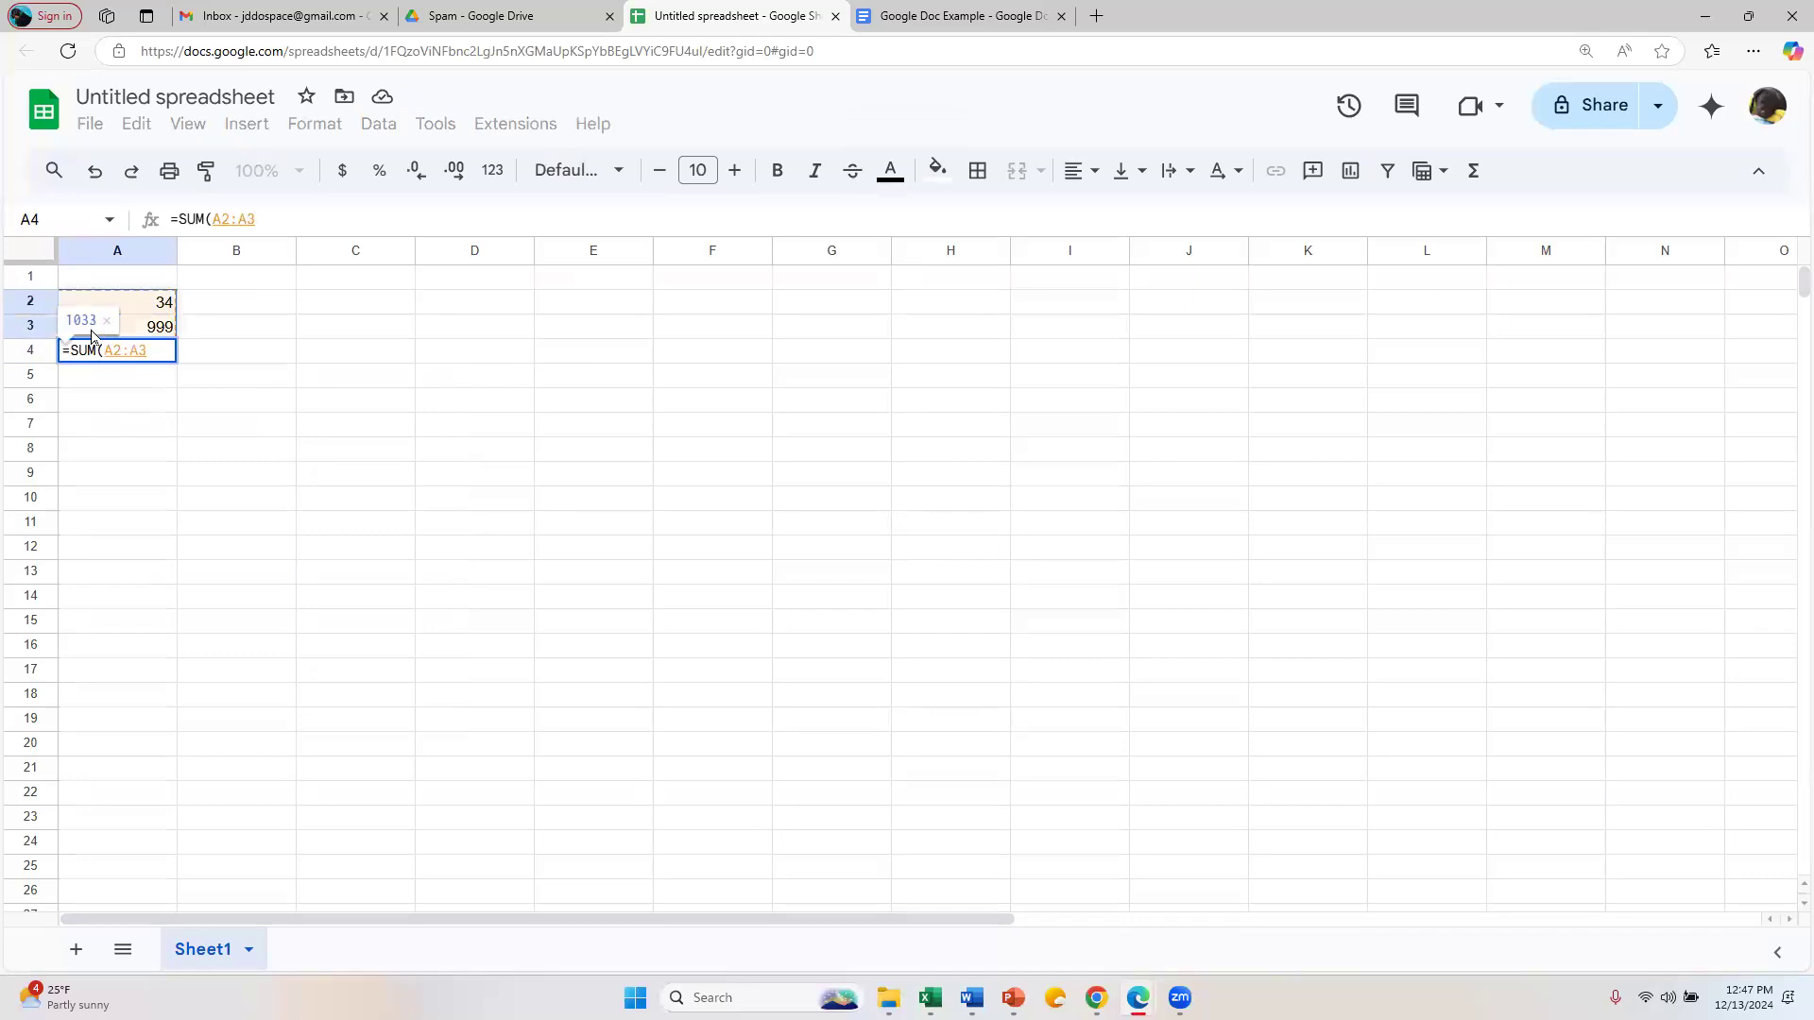
key("Return")
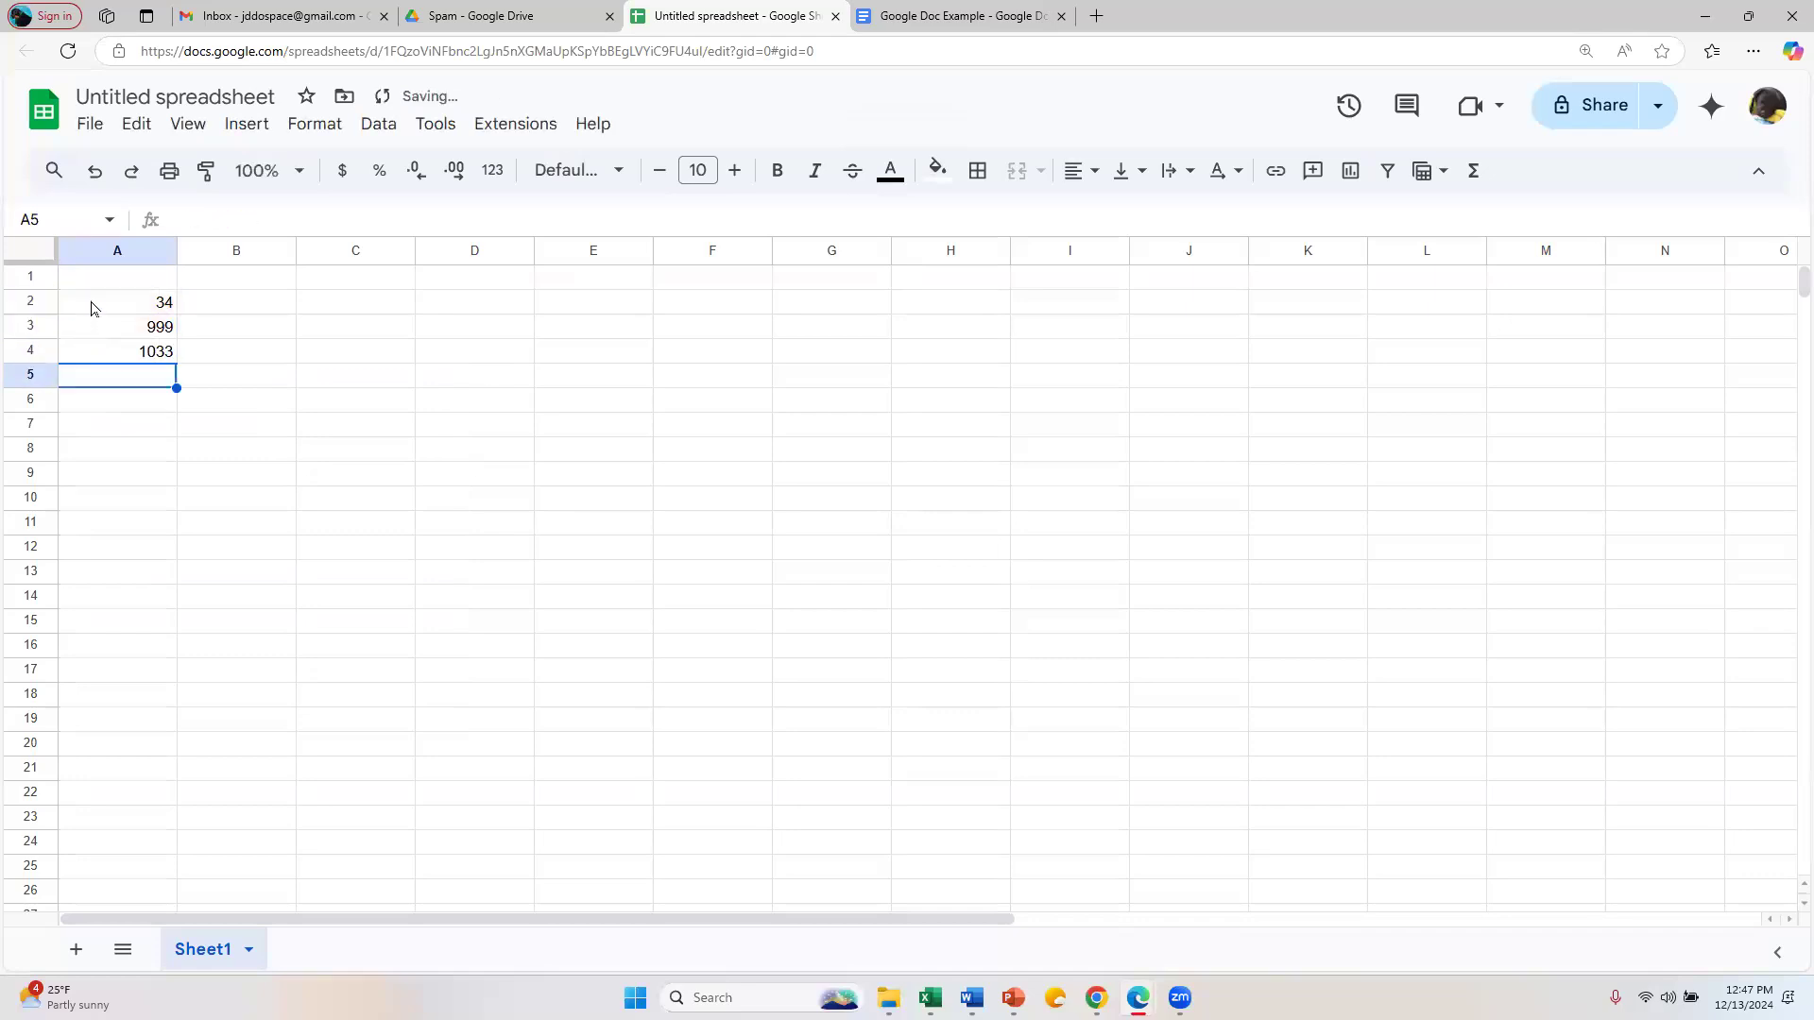
Step: Change the value in cell A2 to 666
left_click(91, 304)
type("666")
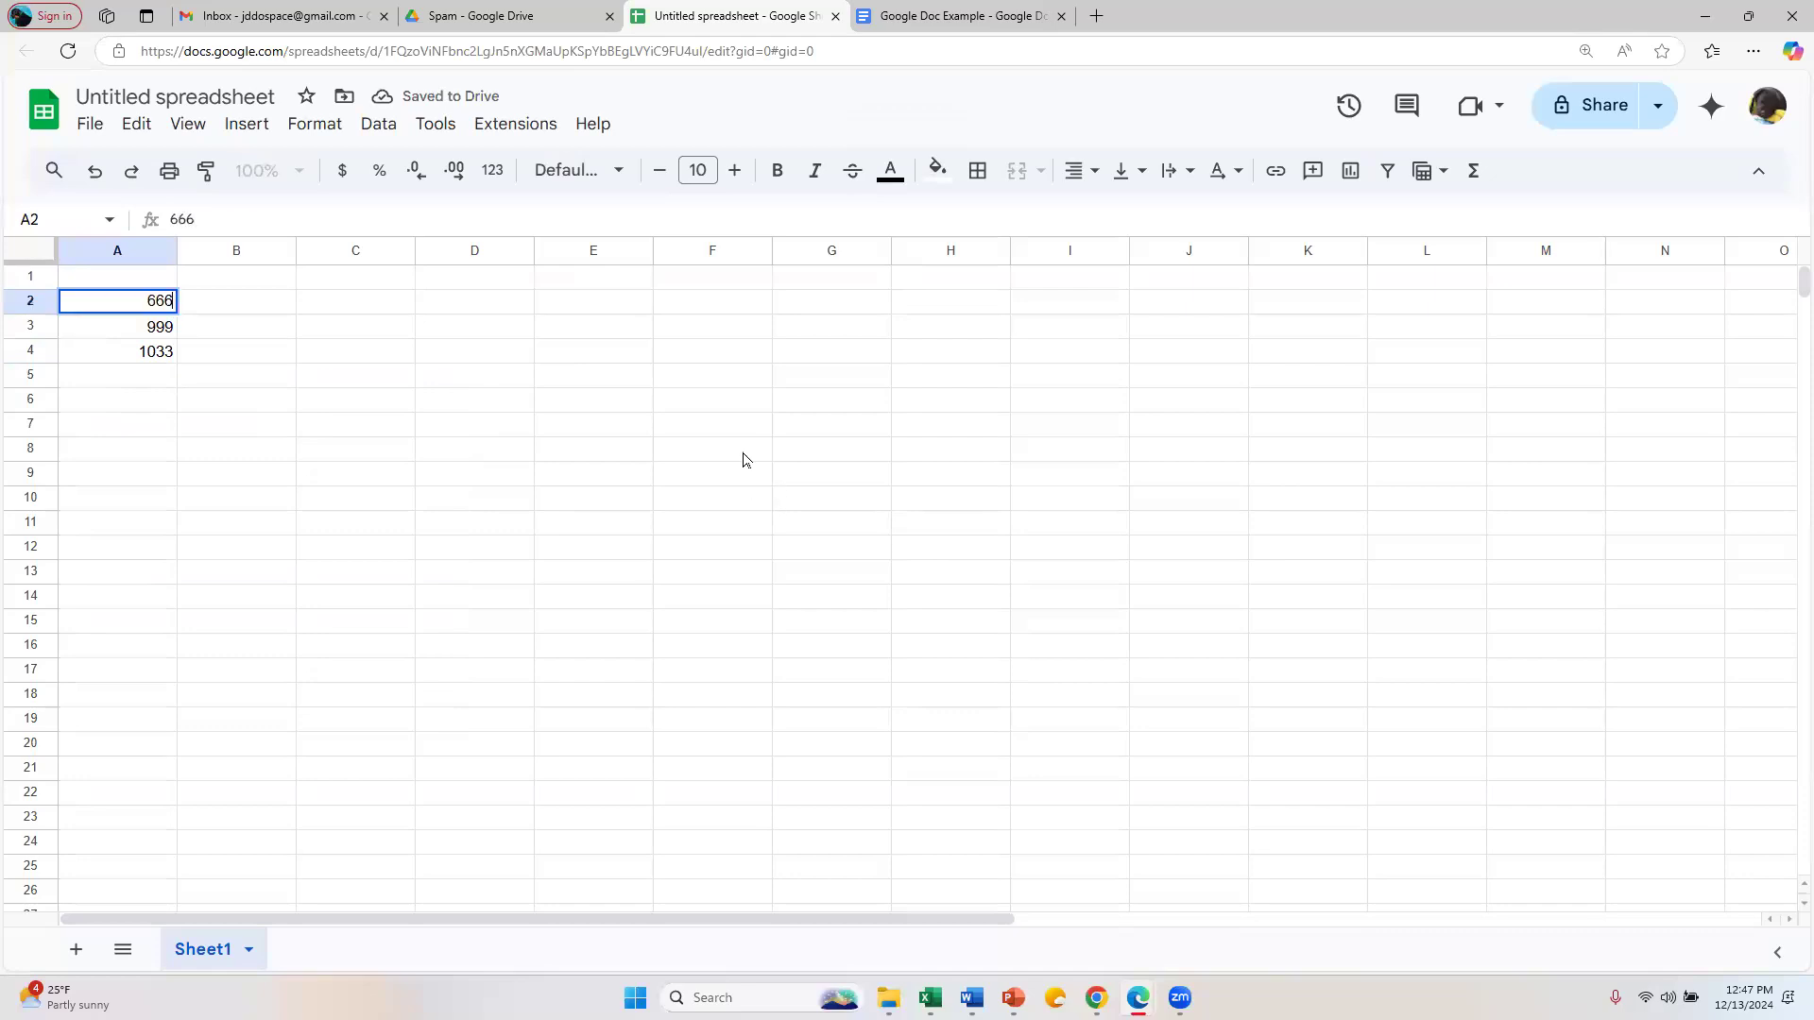
key("Return")
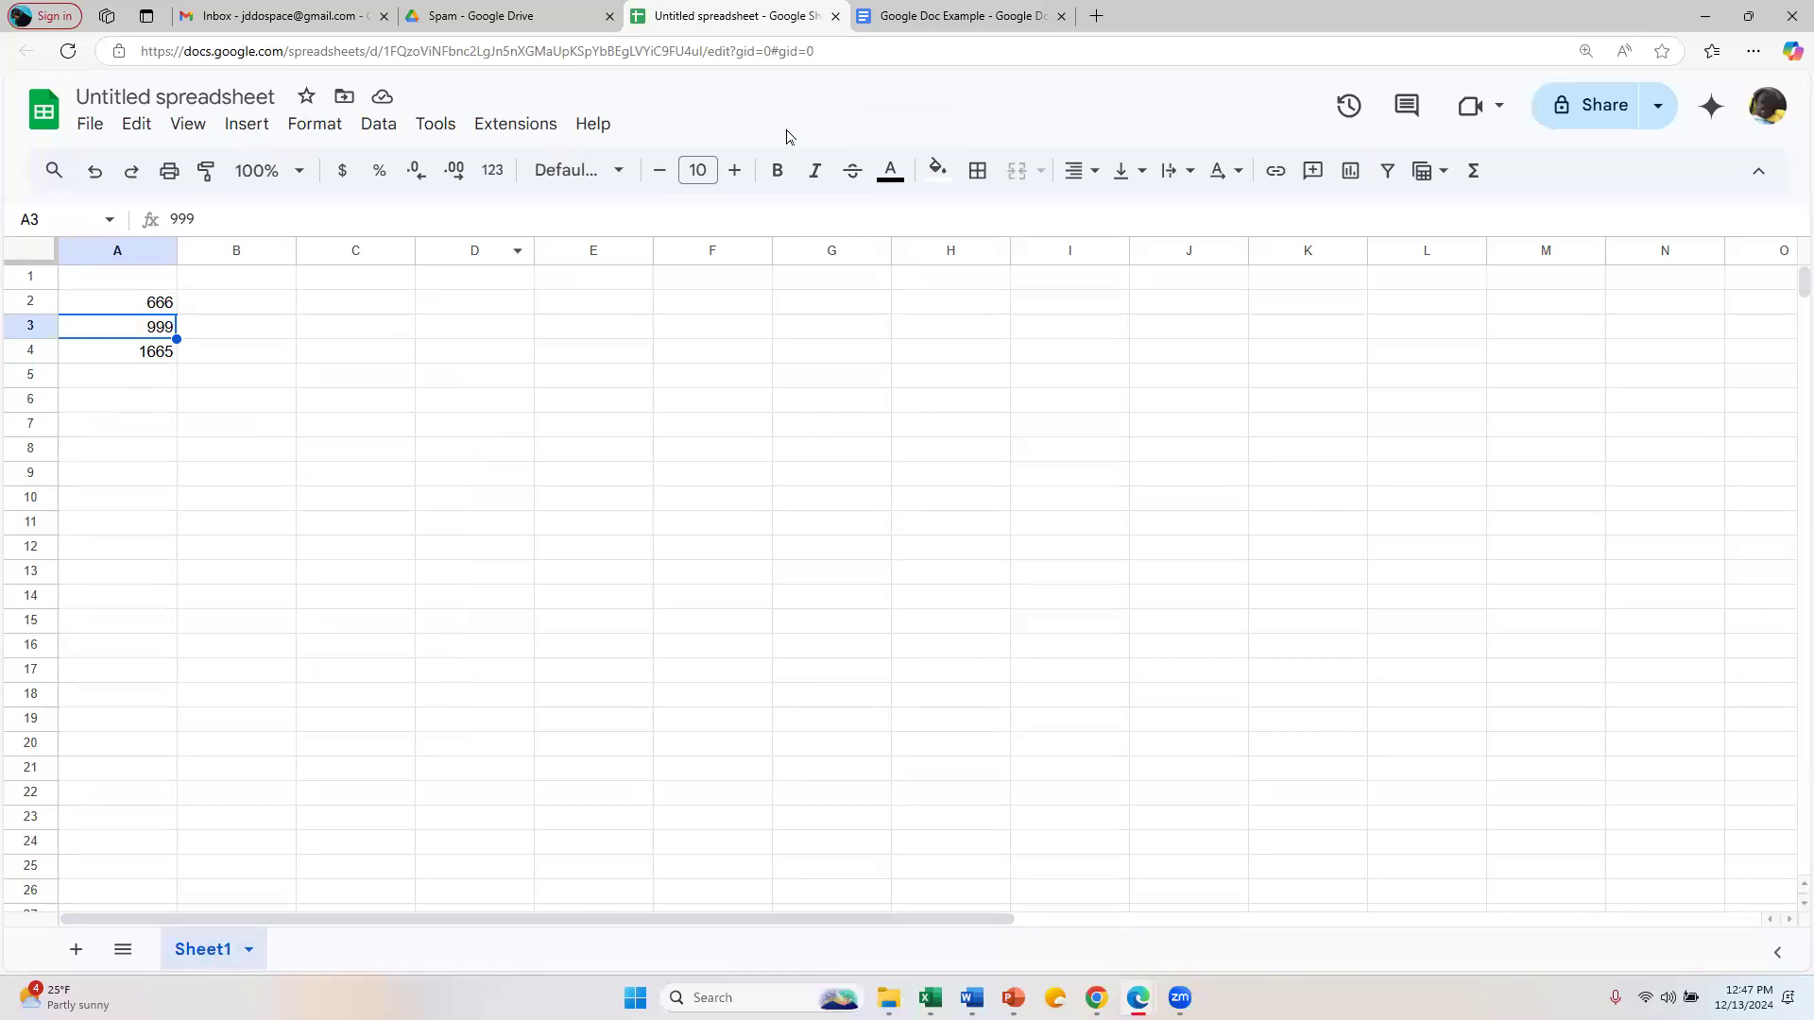
left_click(511, 30)
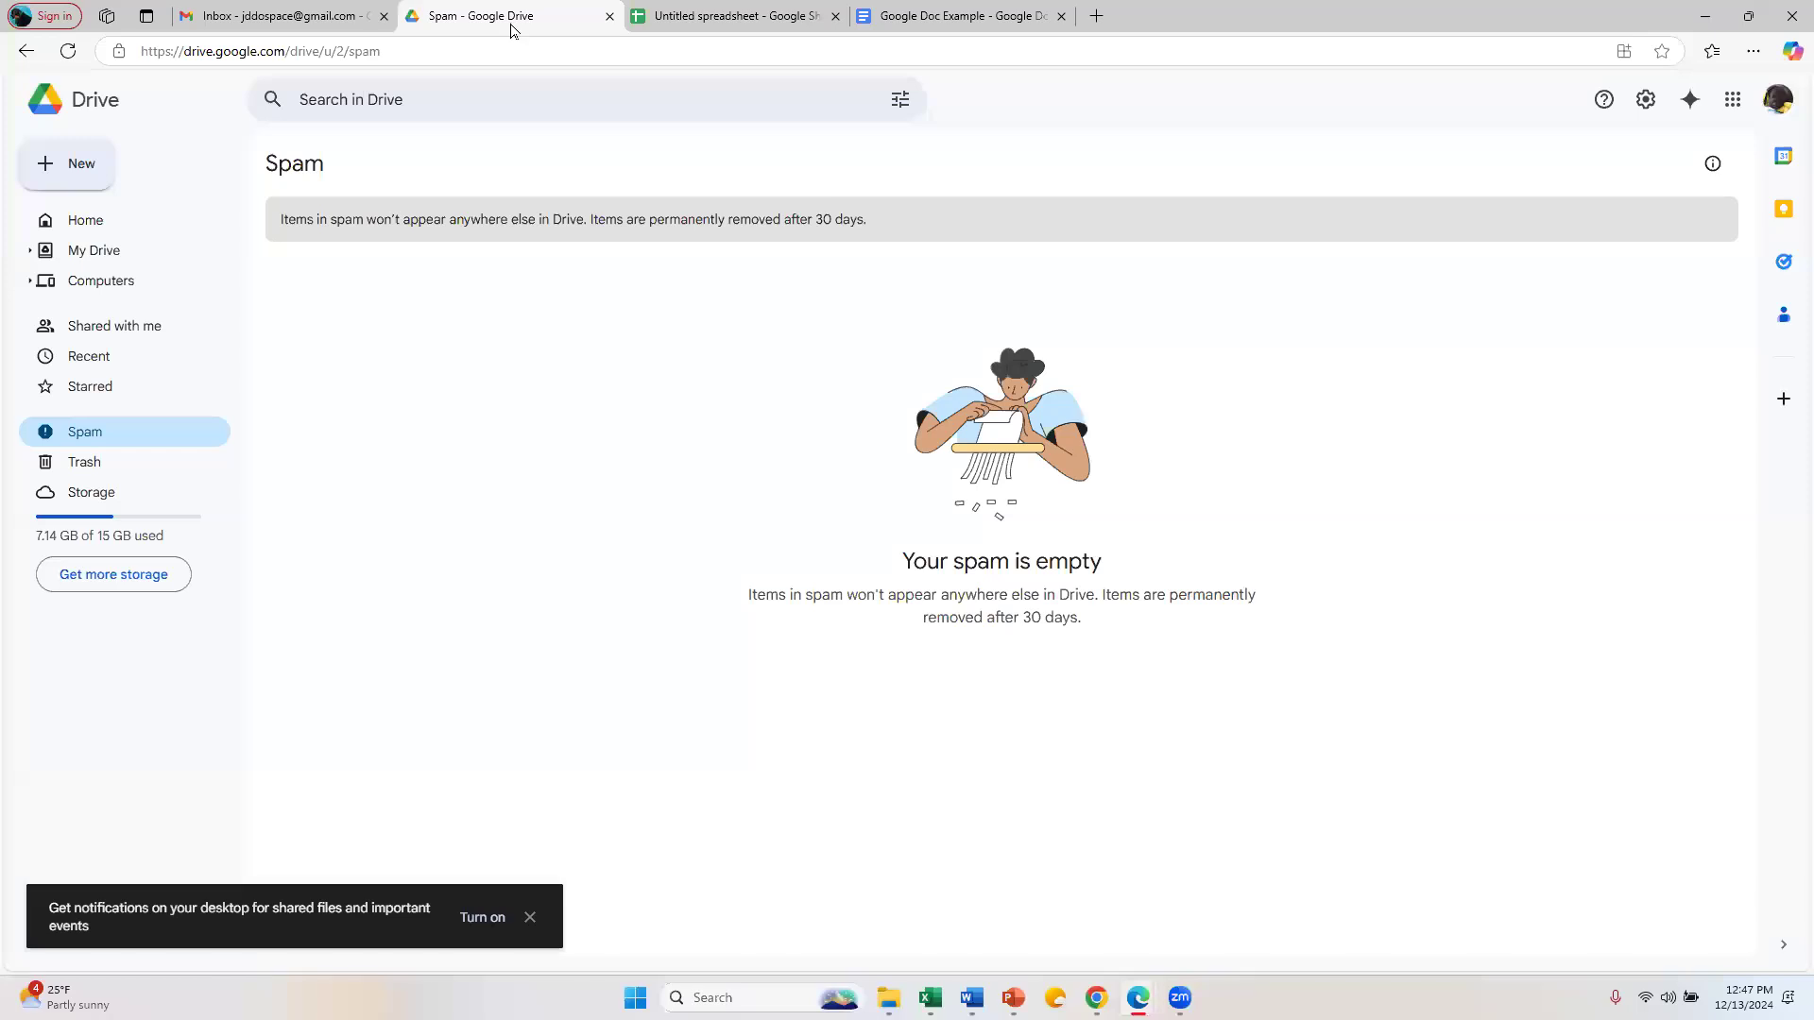
left_click(77, 252)
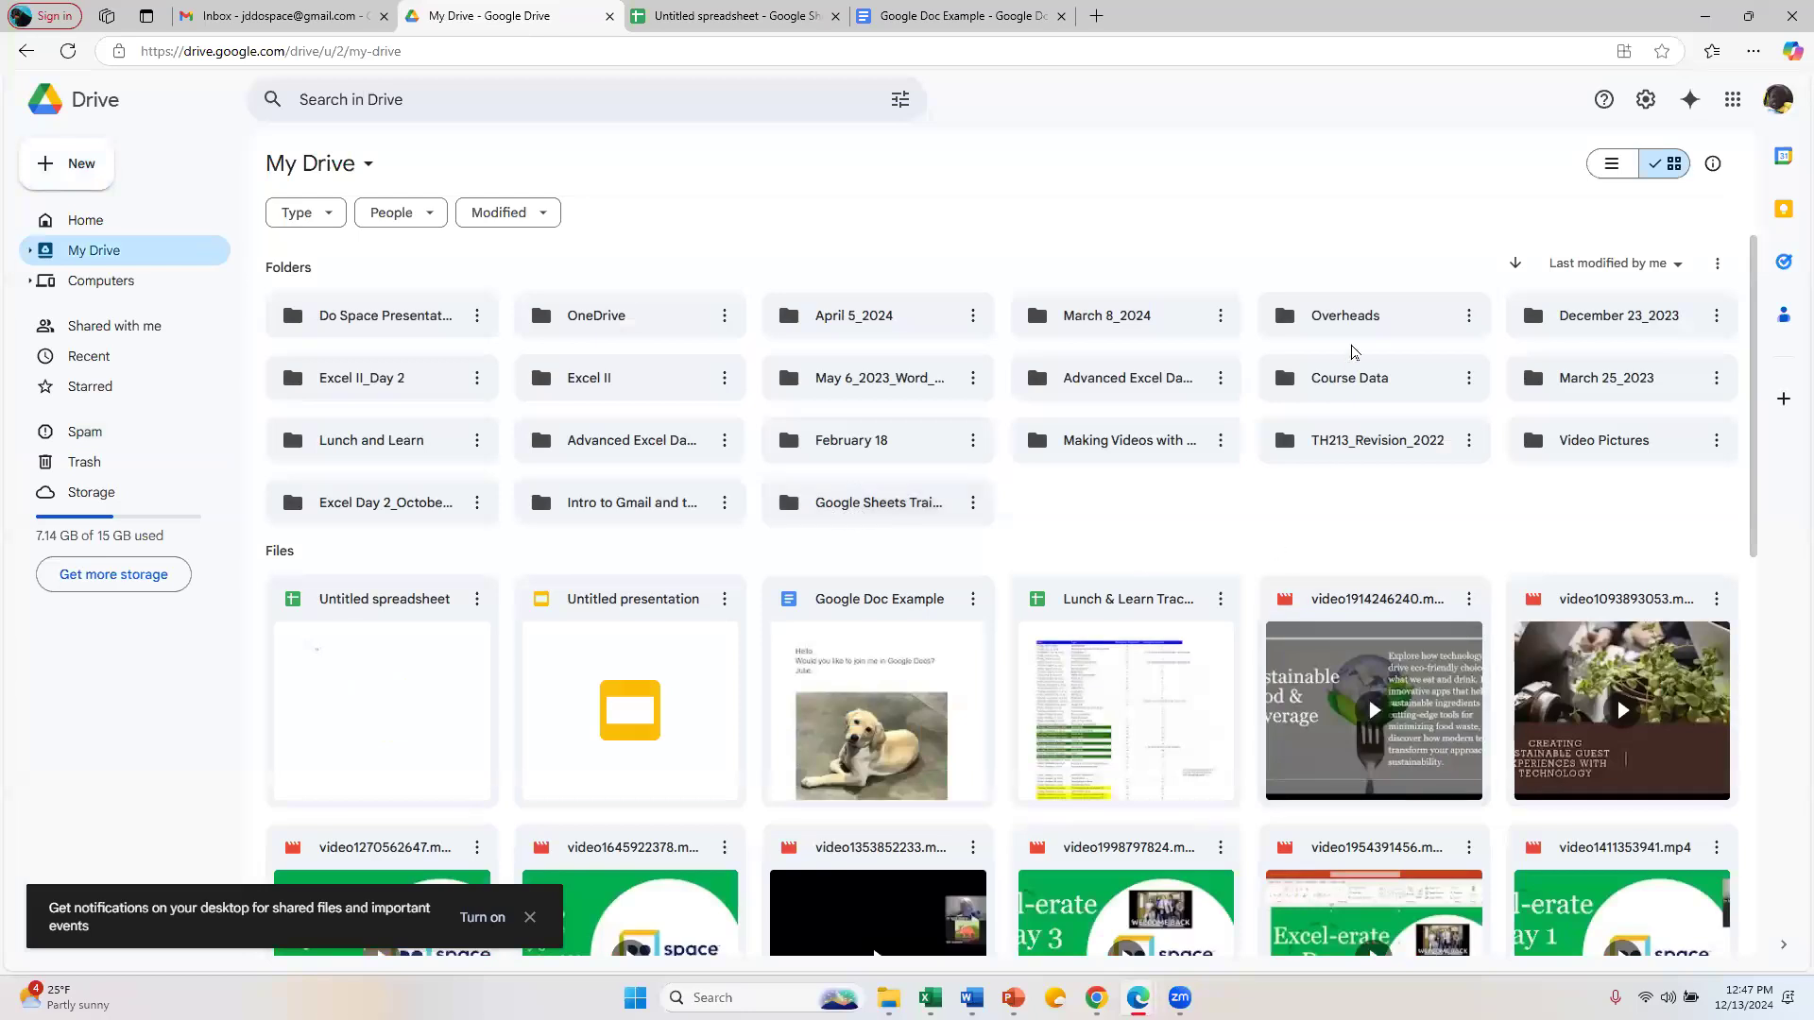
scroll(1354, 352, "down", 4)
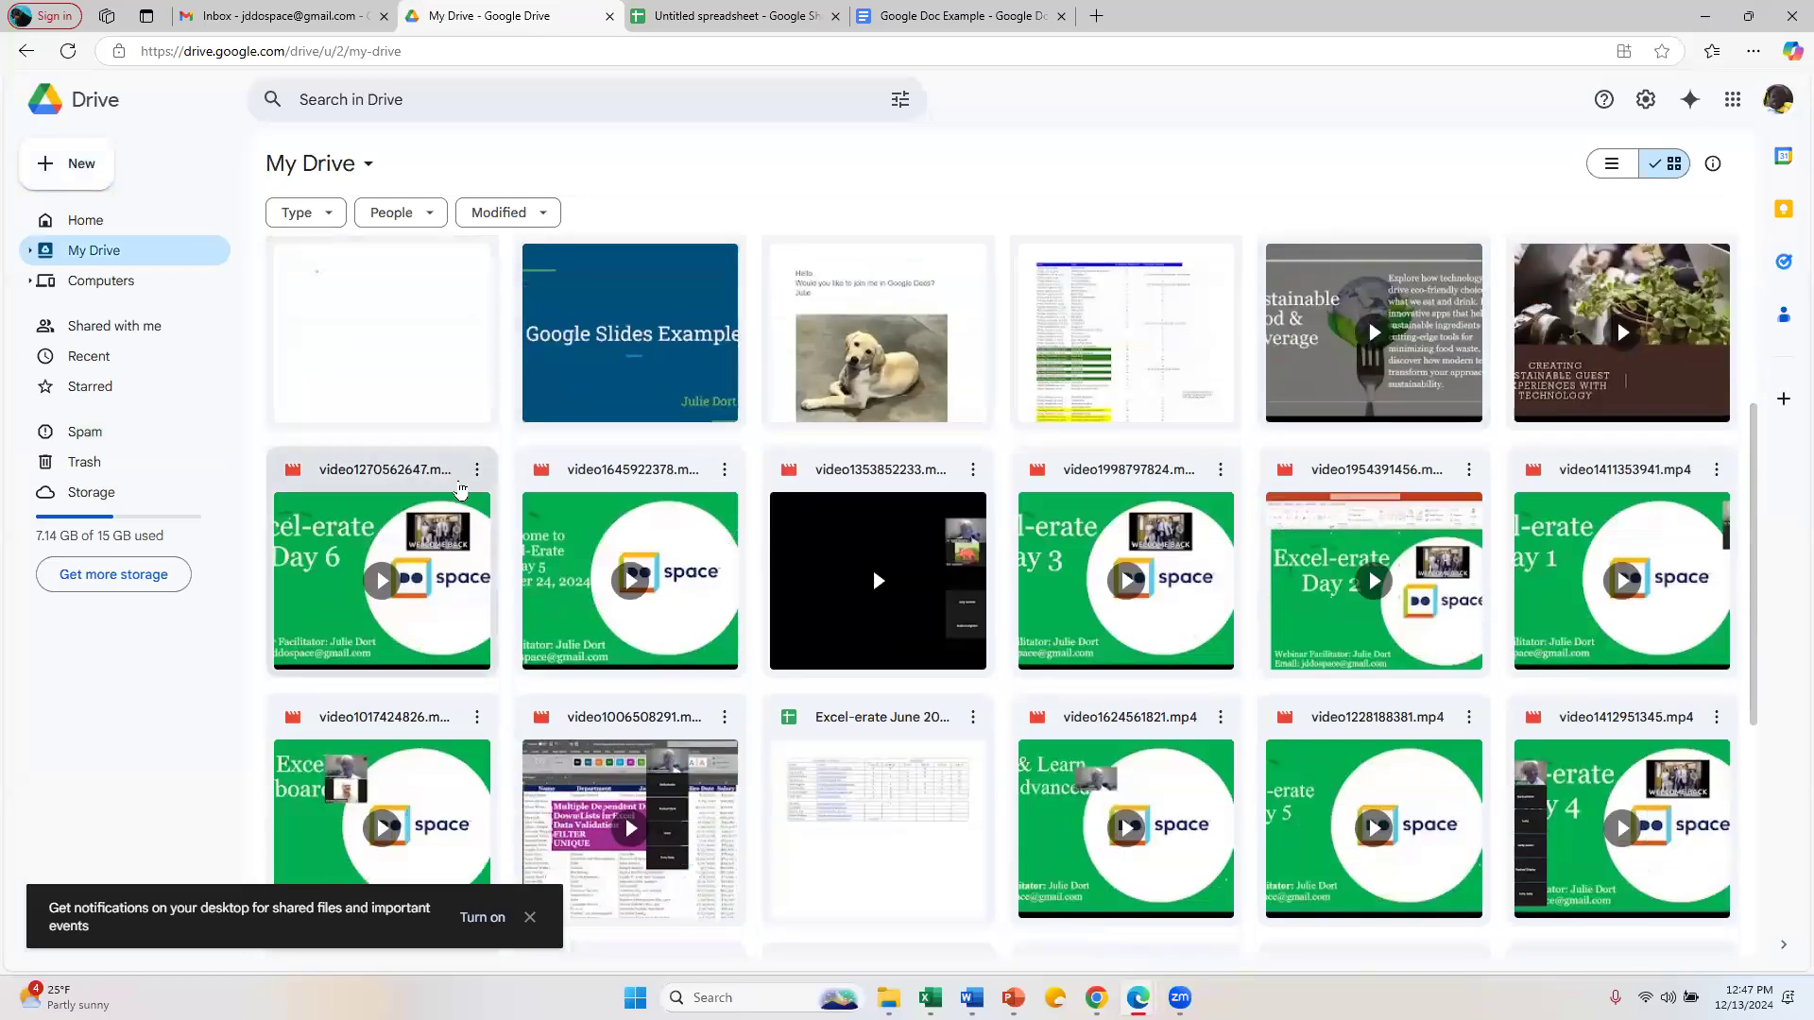
left_click(477, 470)
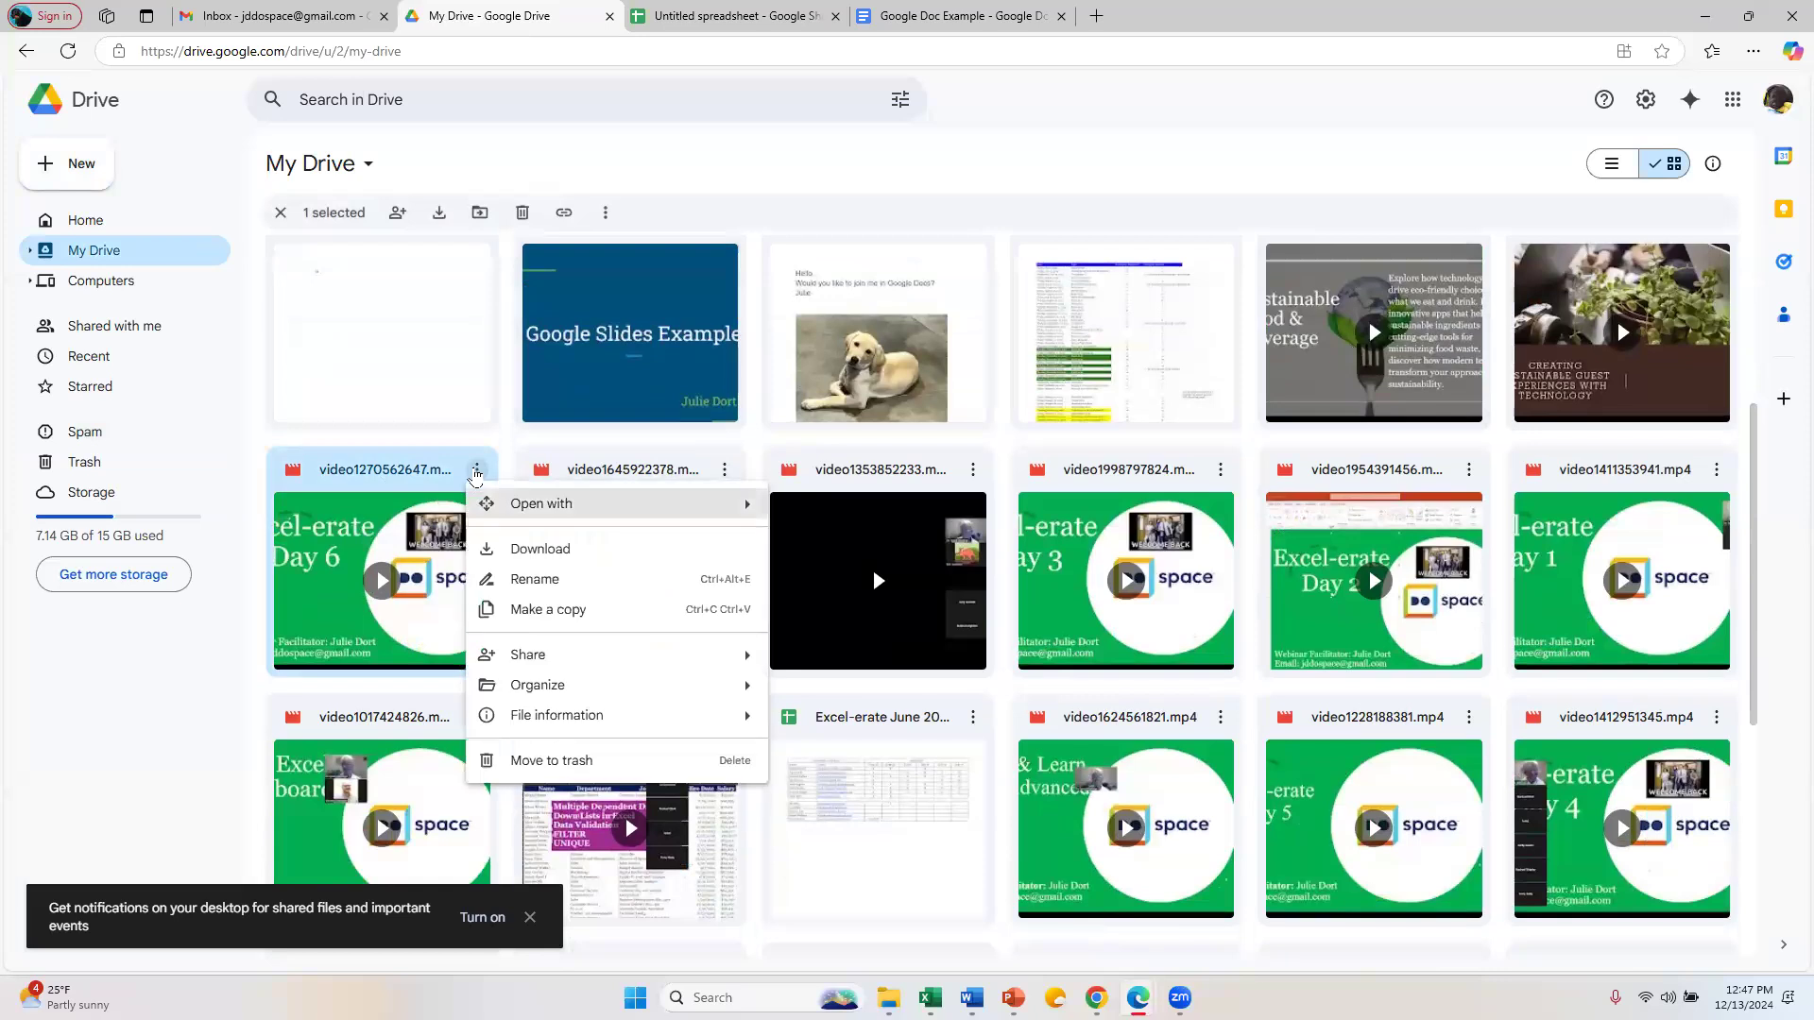
left_click(572, 761)
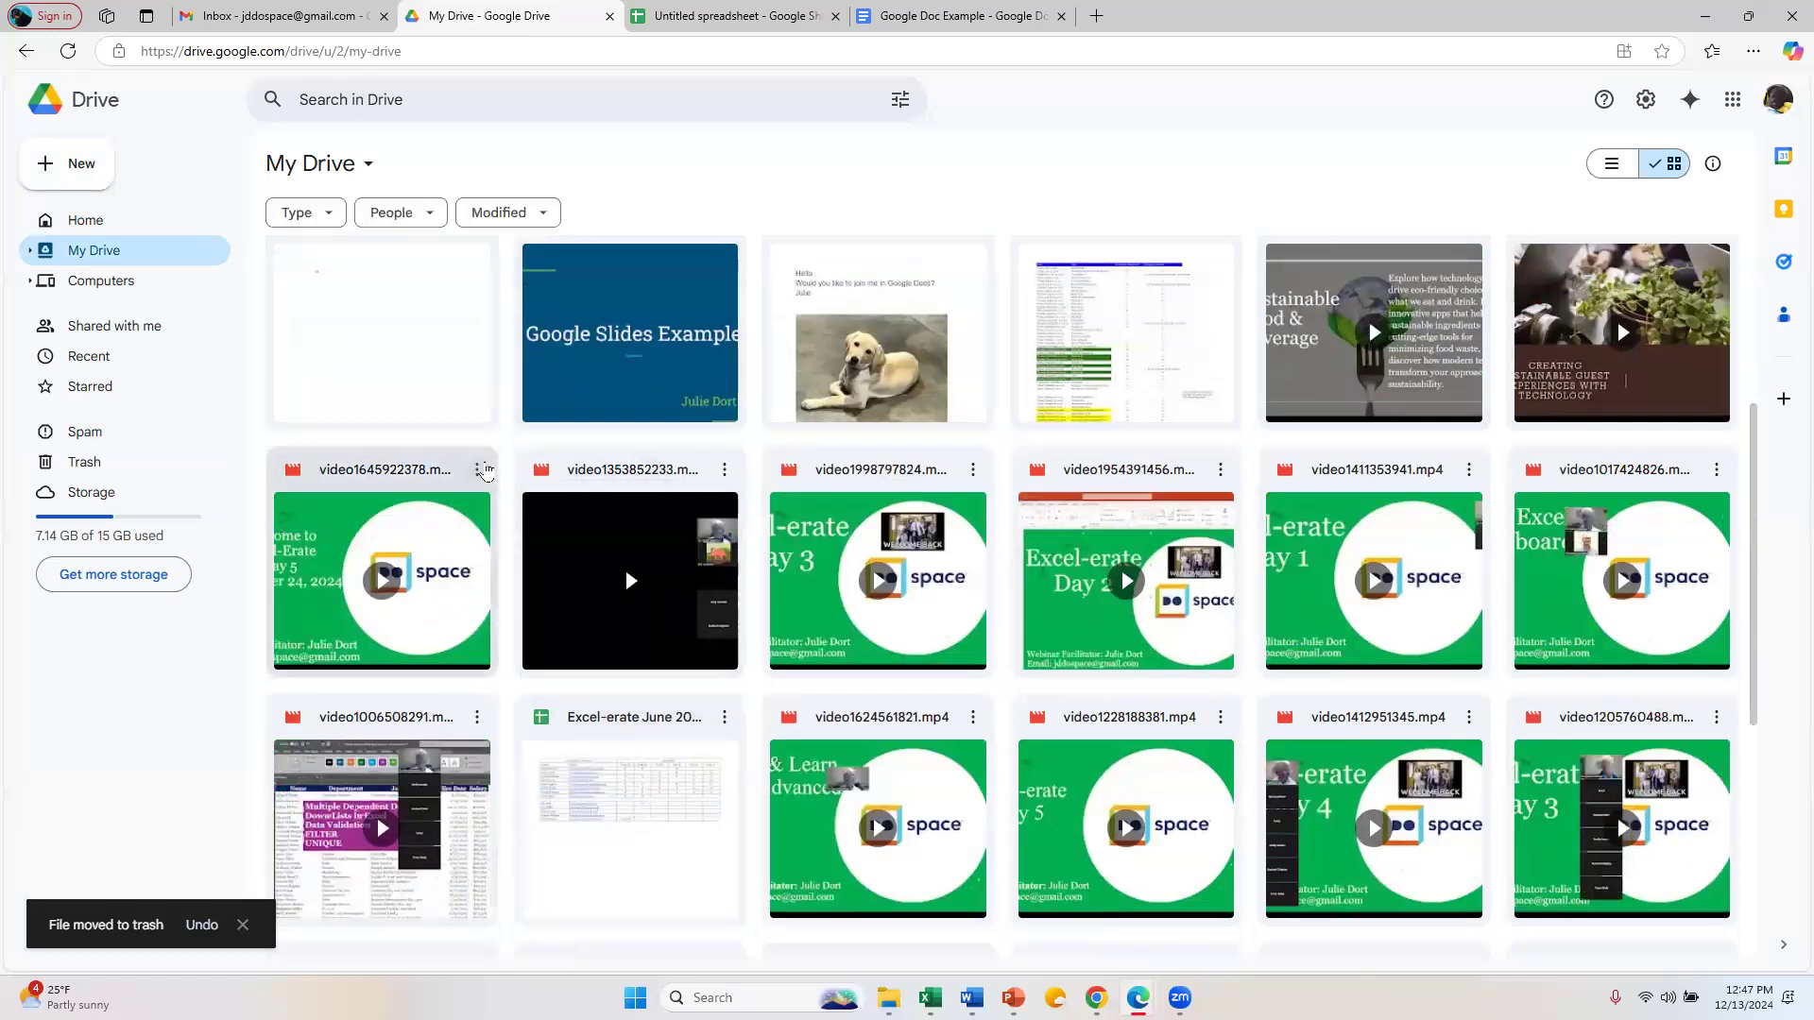
left_click(374, 467)
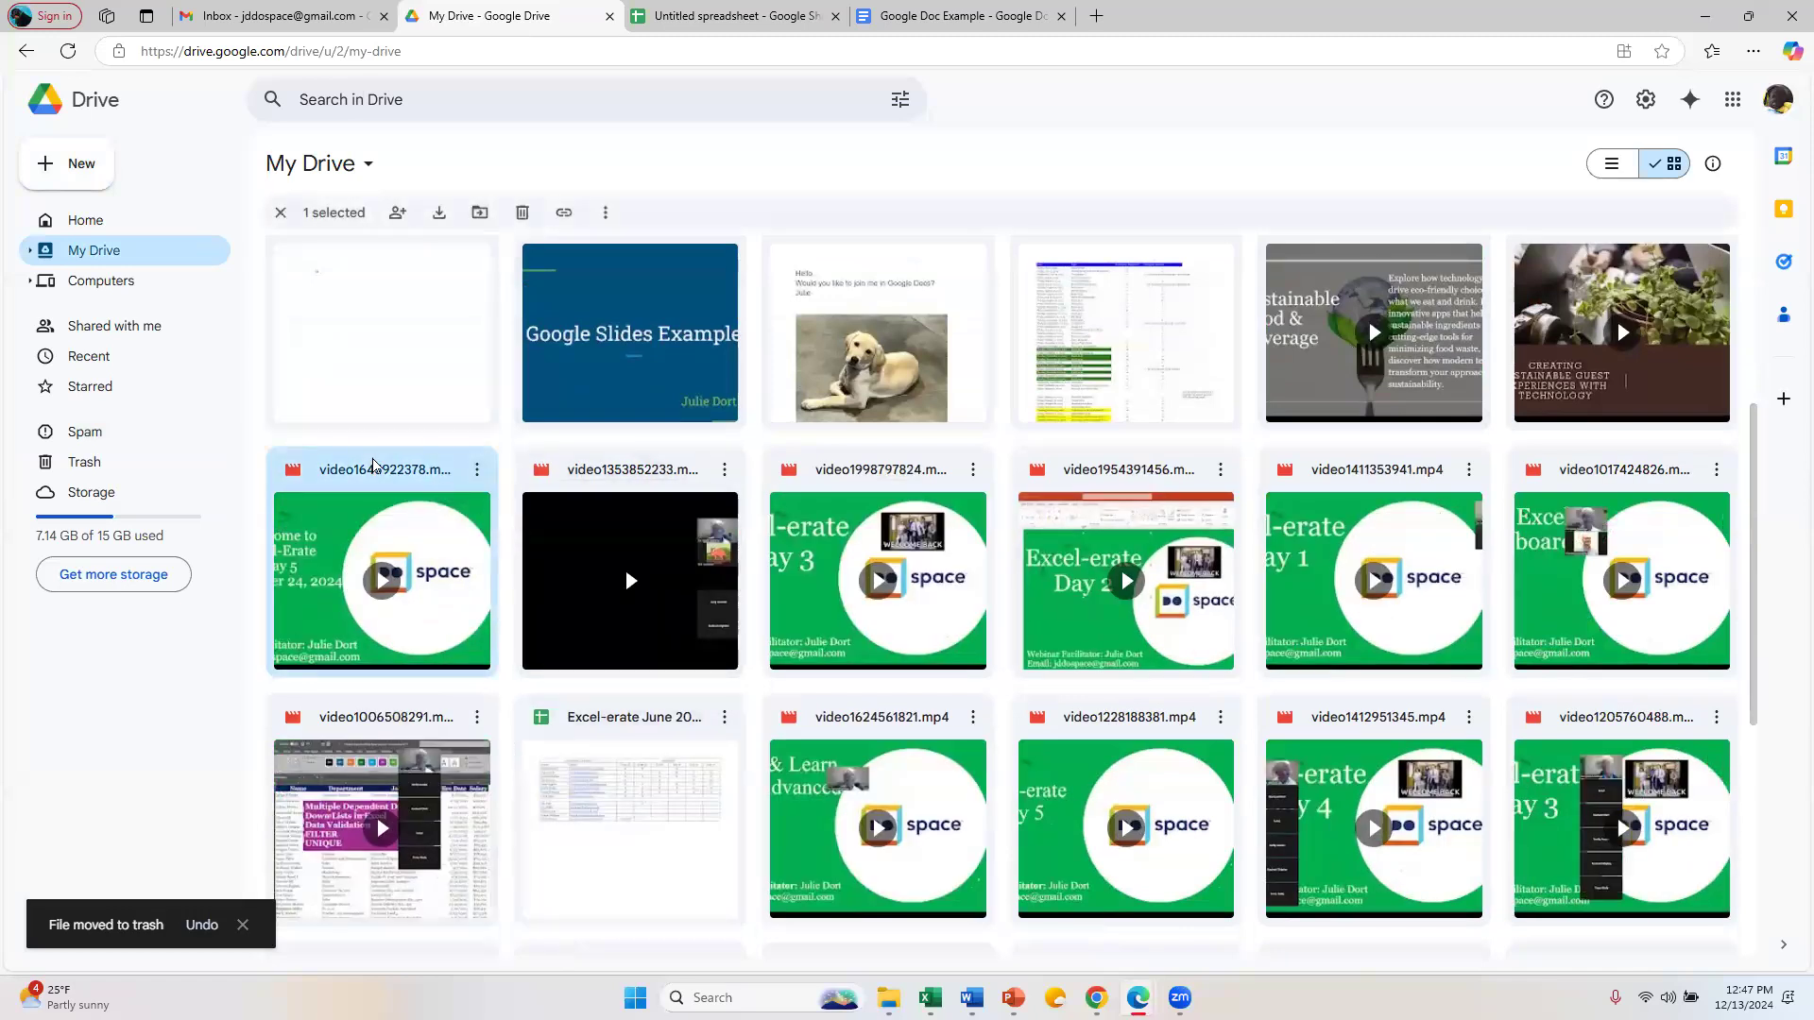
left_click(583, 475, "ctrl")
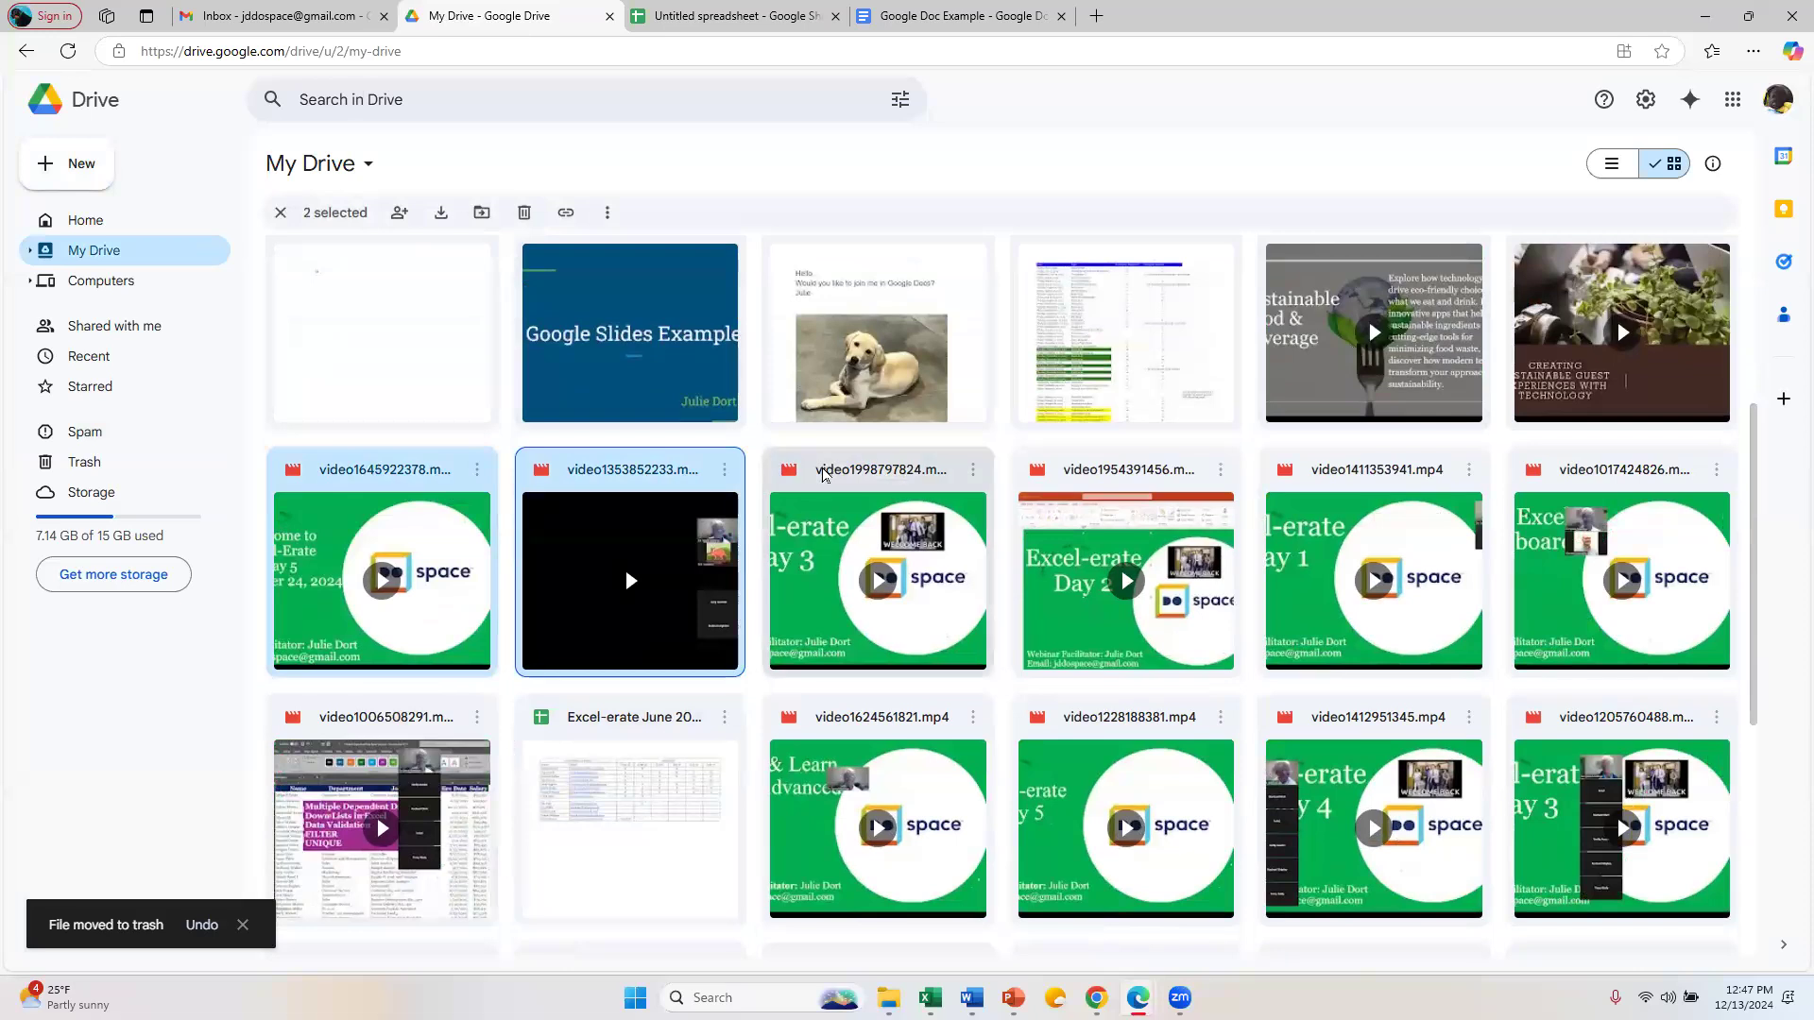
left_click(824, 475, "ctrl")
left_click(1604, 482, "shift")
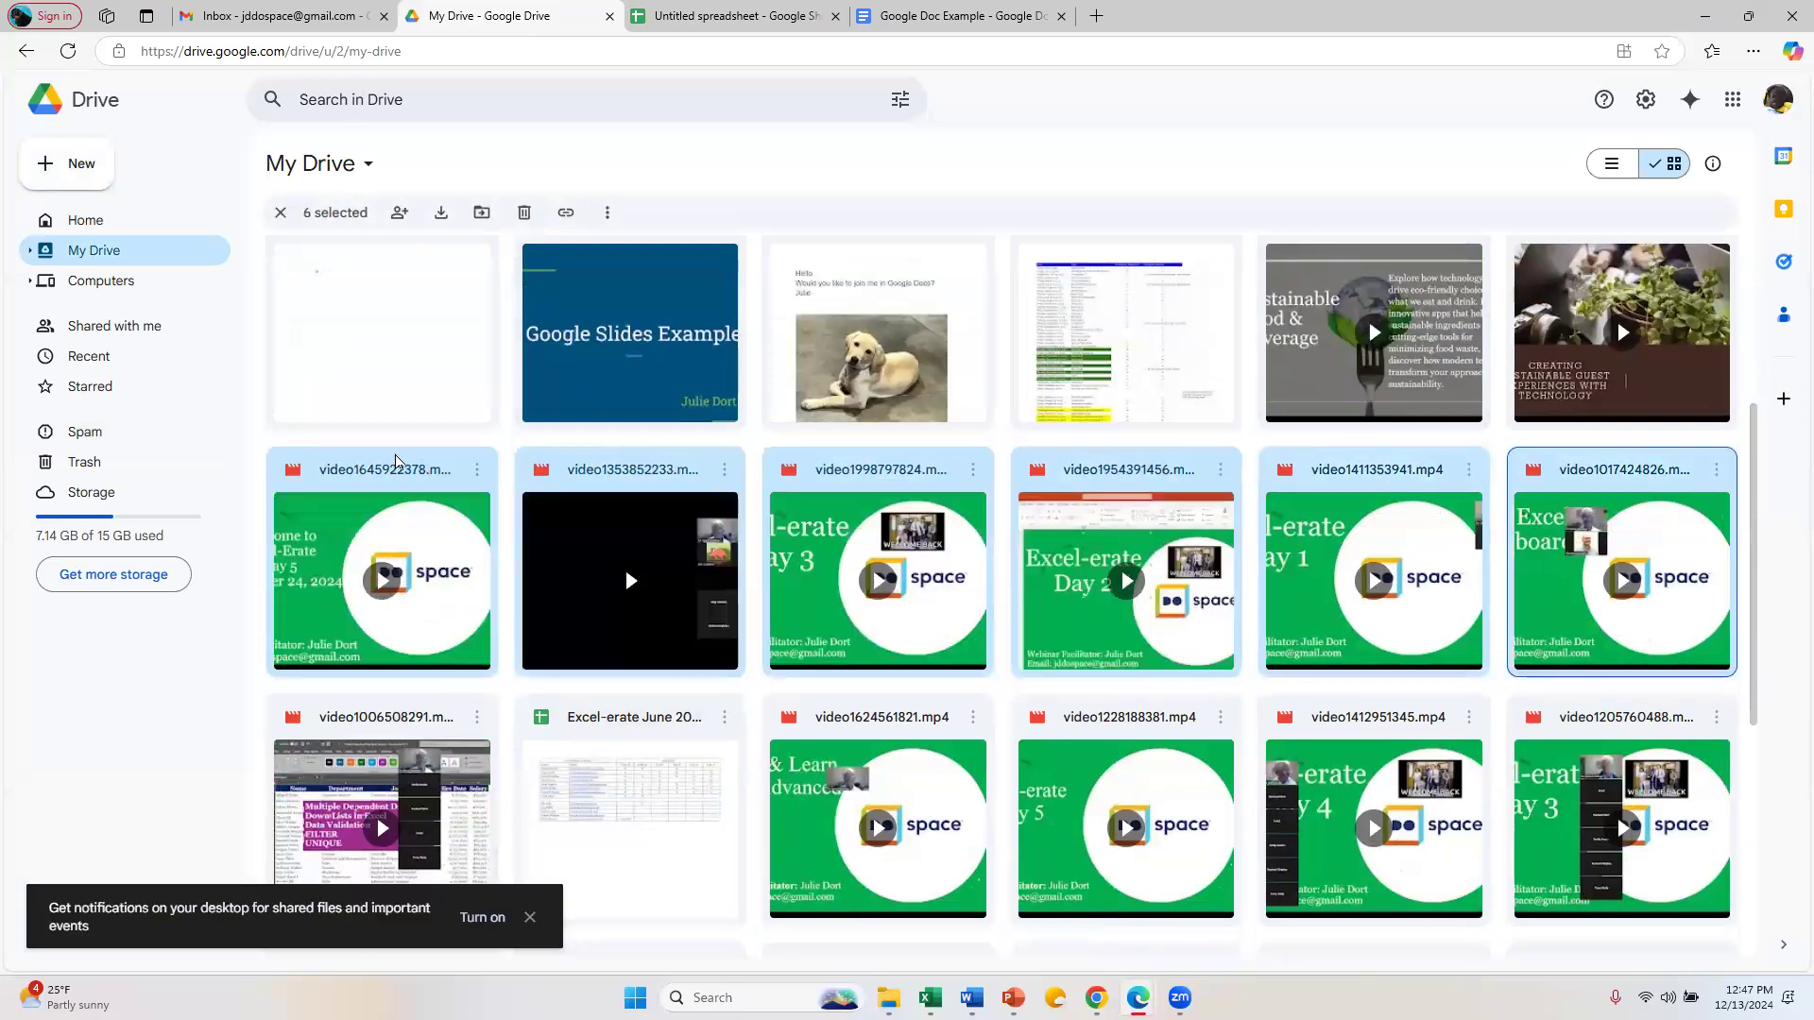
left_click_drag(388, 476, 521, 214)
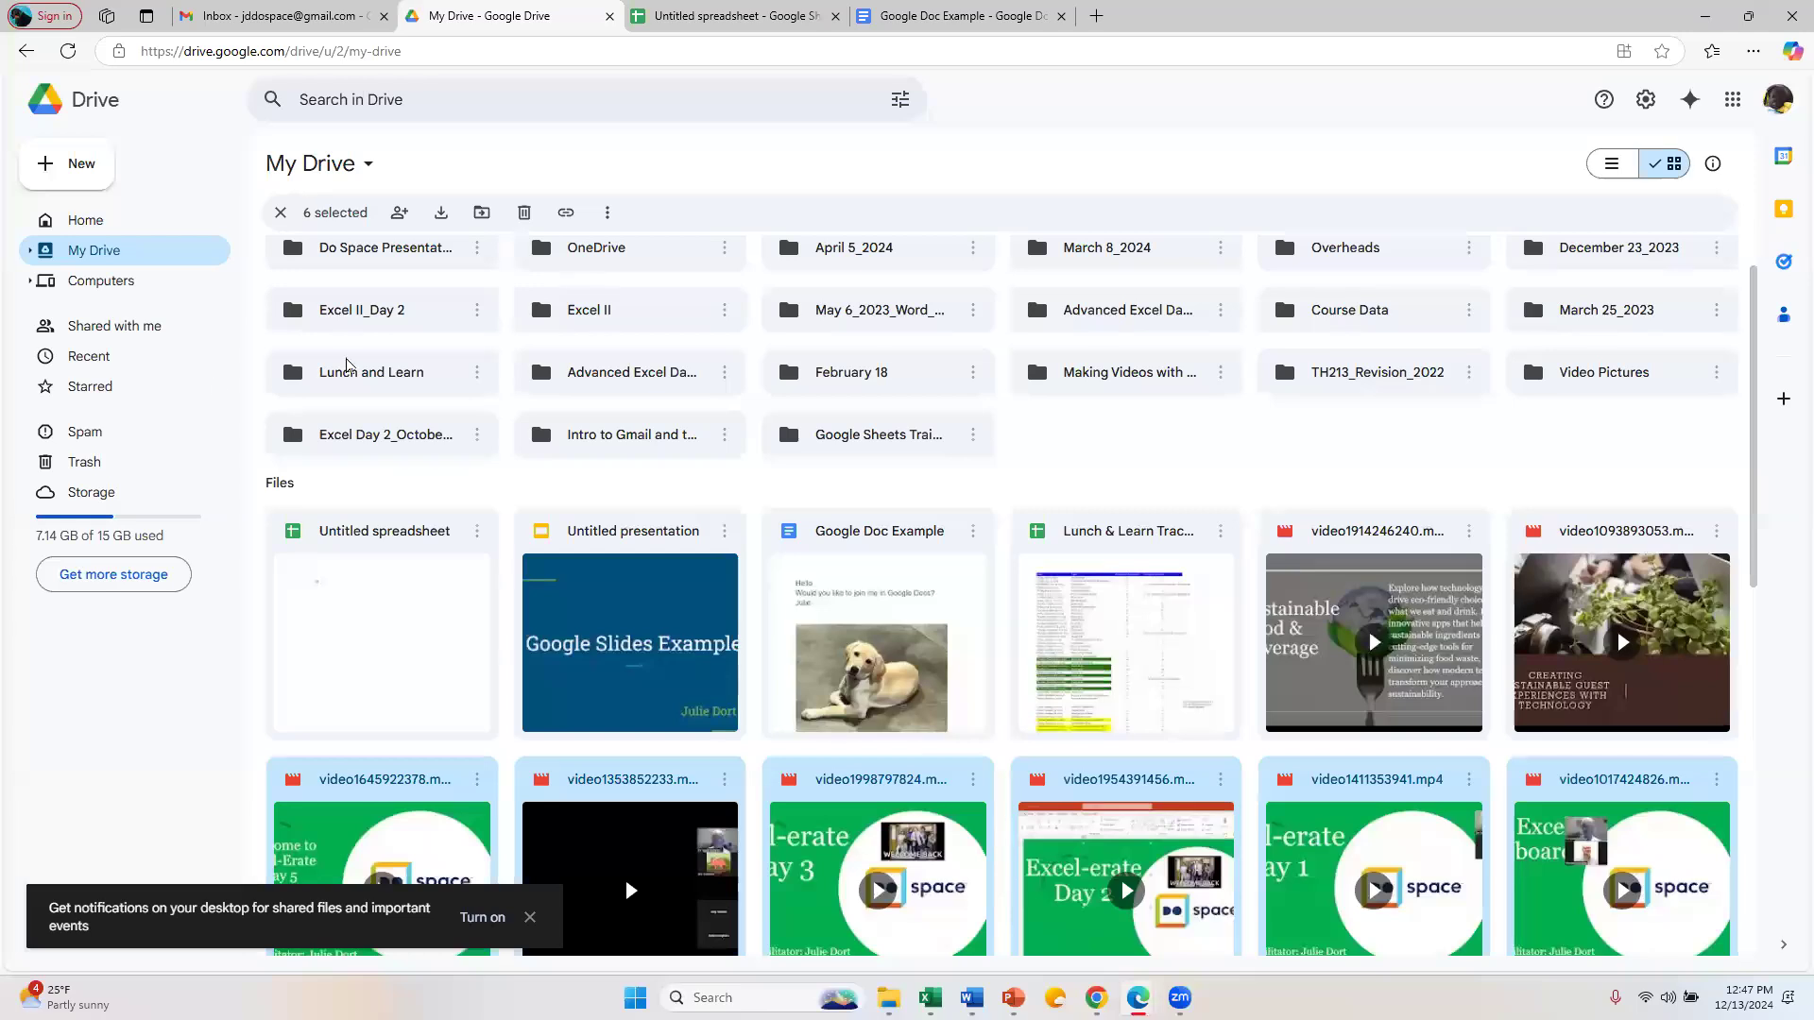
left_click(76, 463)
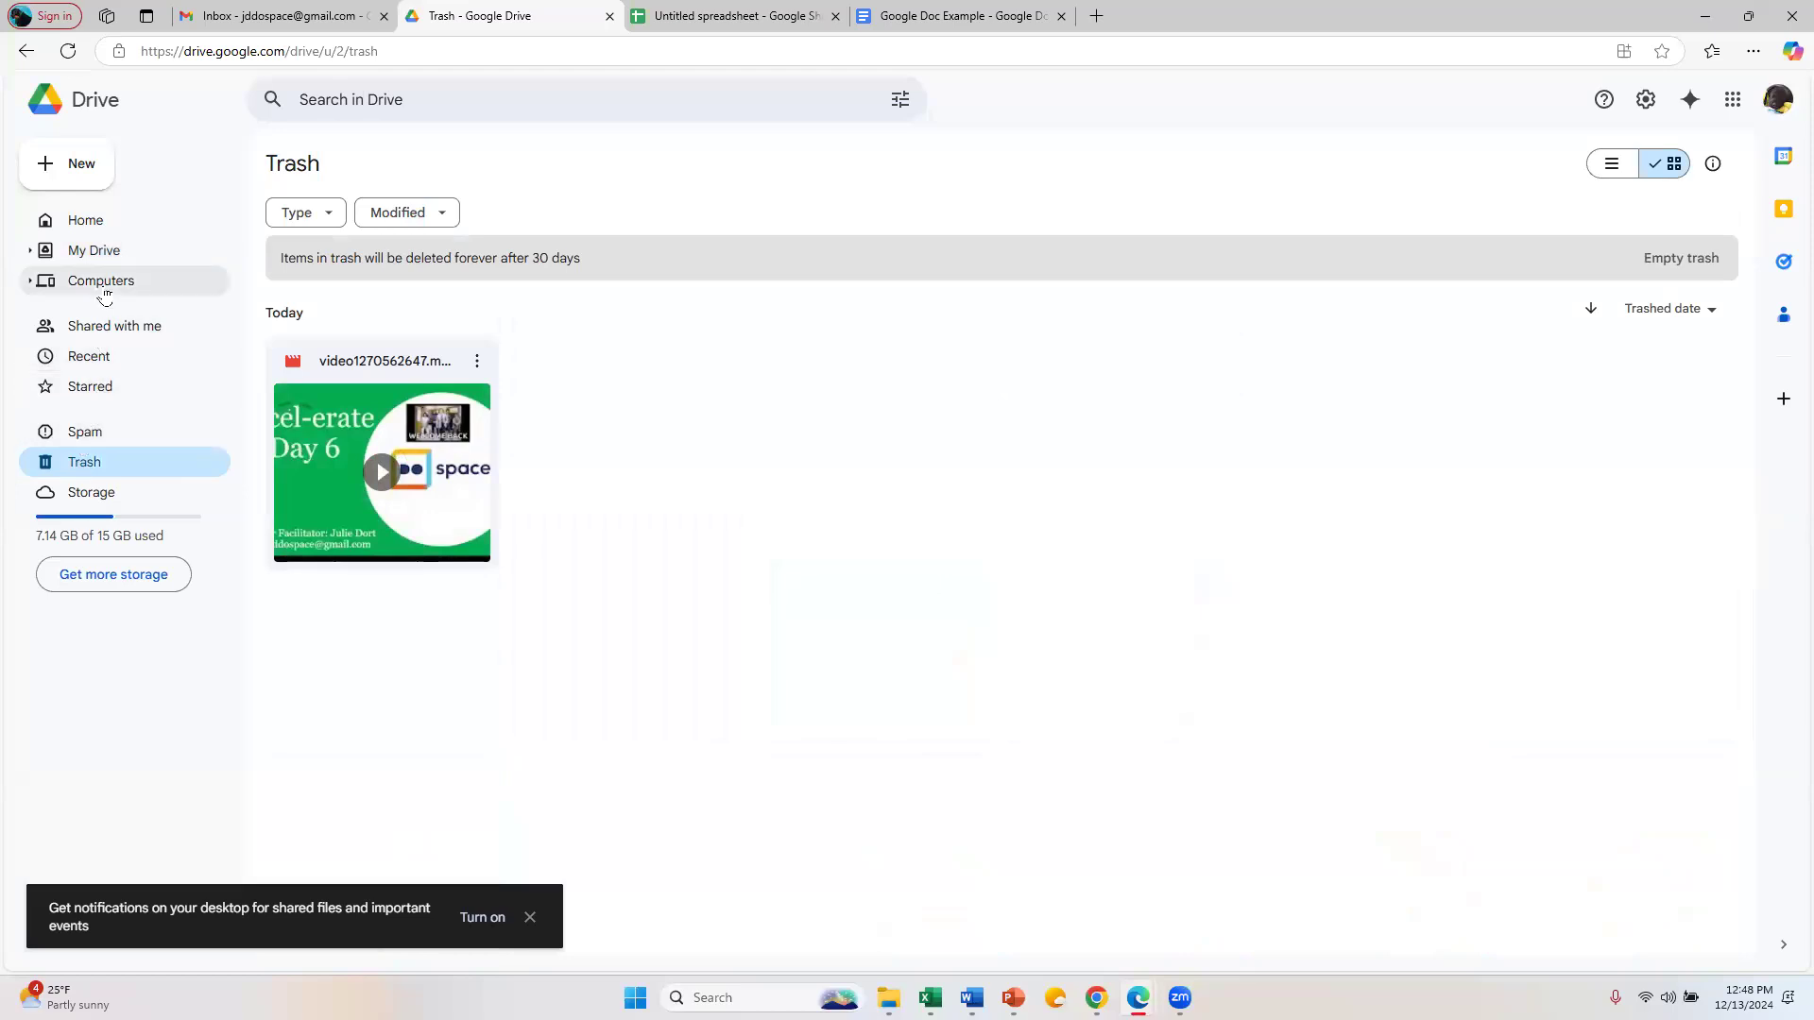
Step: Reselect the same six videos in My Drive, retry moving them to the trash, and check Trash before returning to My Drive
left_click(112, 250)
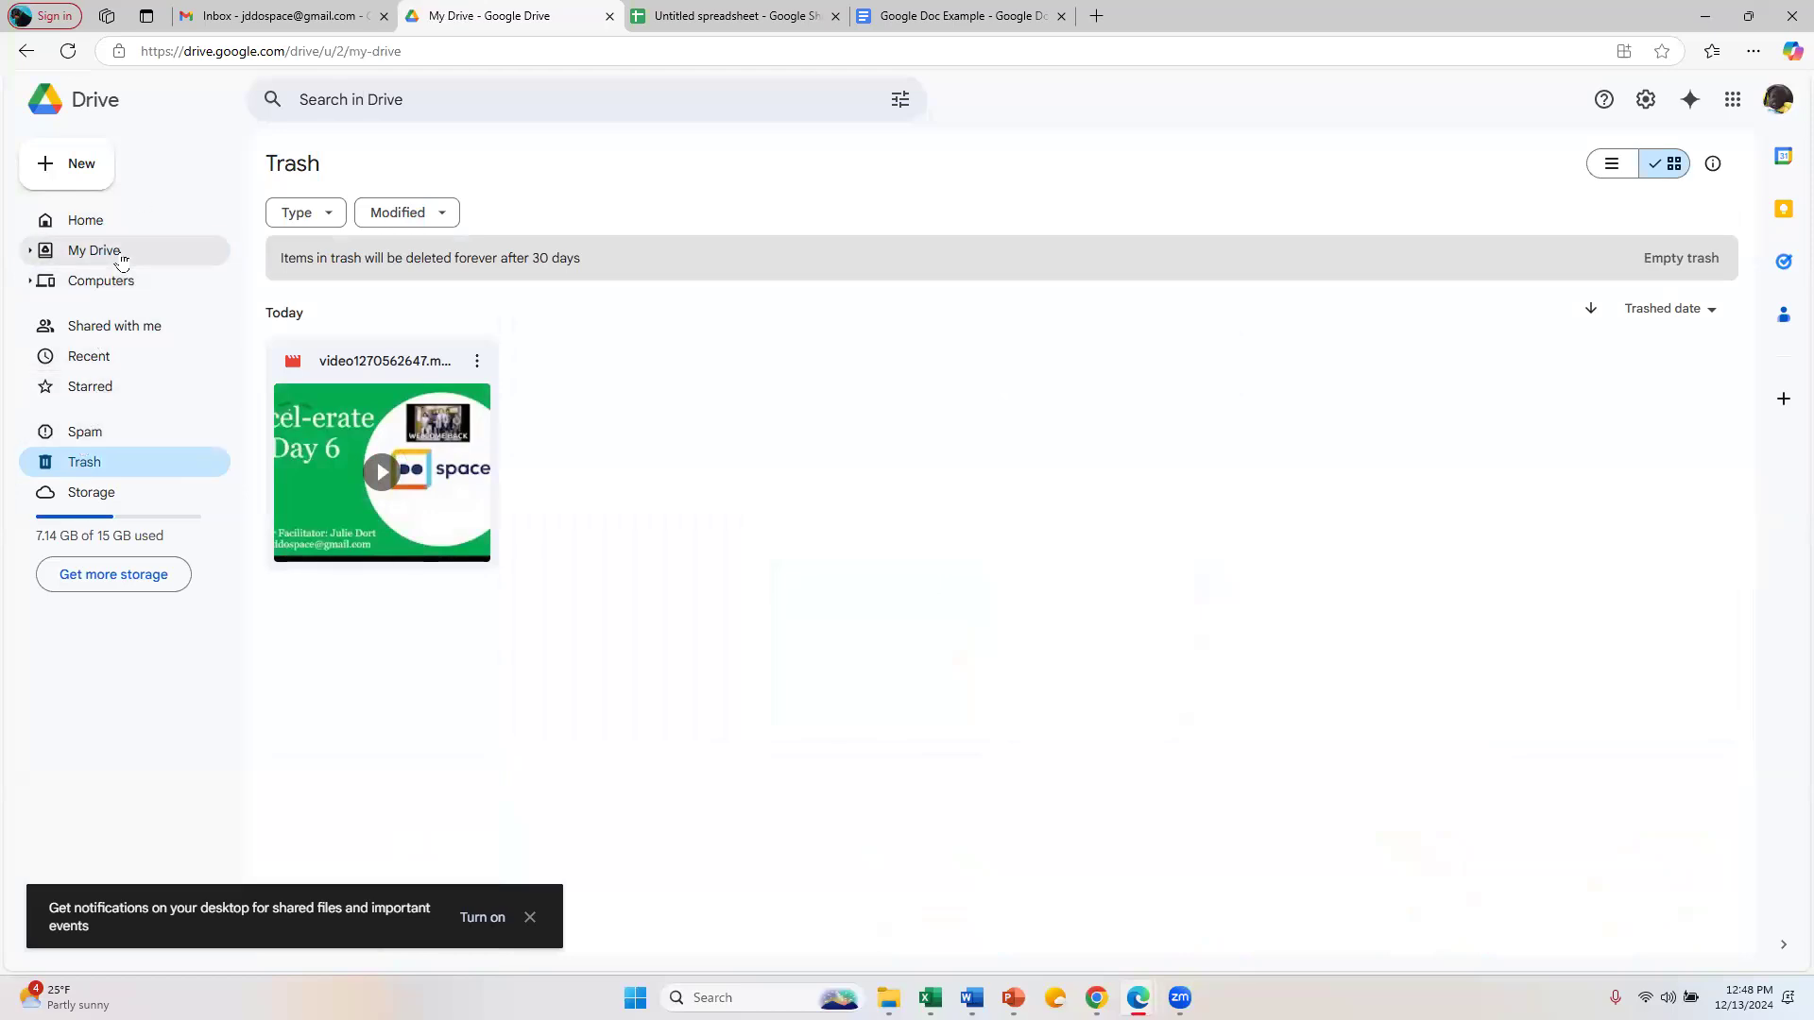
scroll(428, 307, "down", 6)
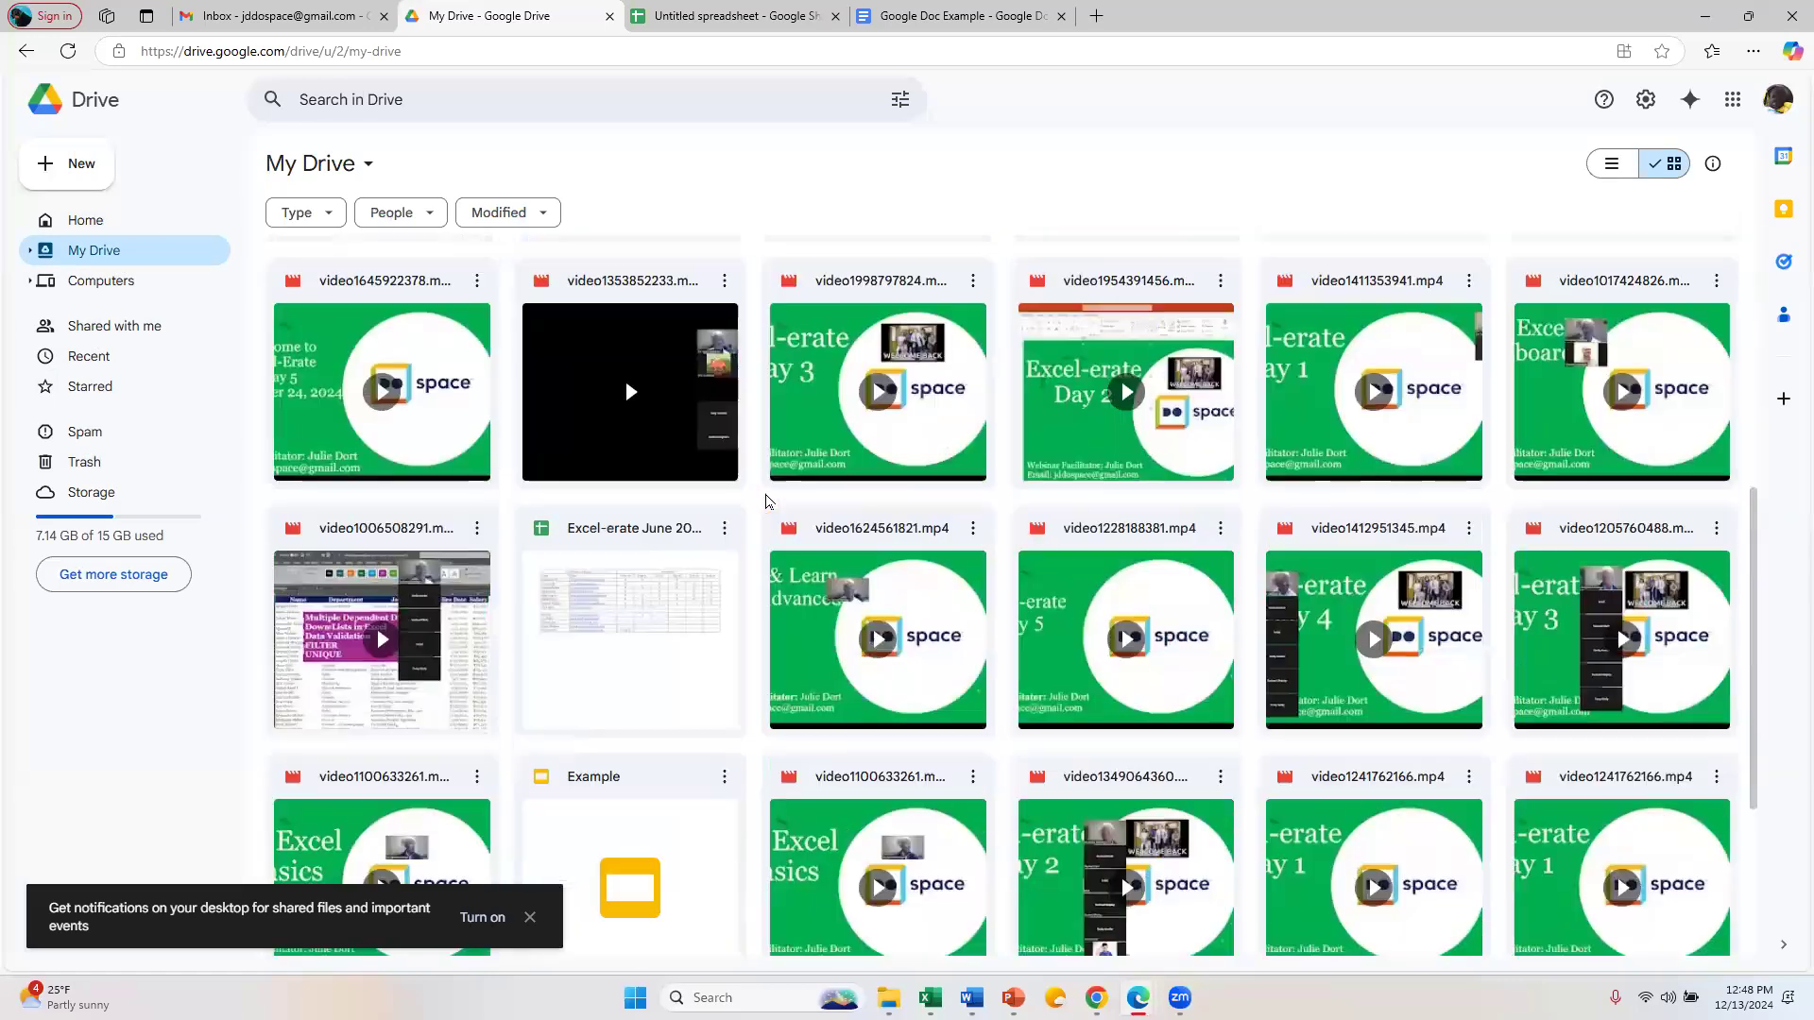
left_click(428, 307)
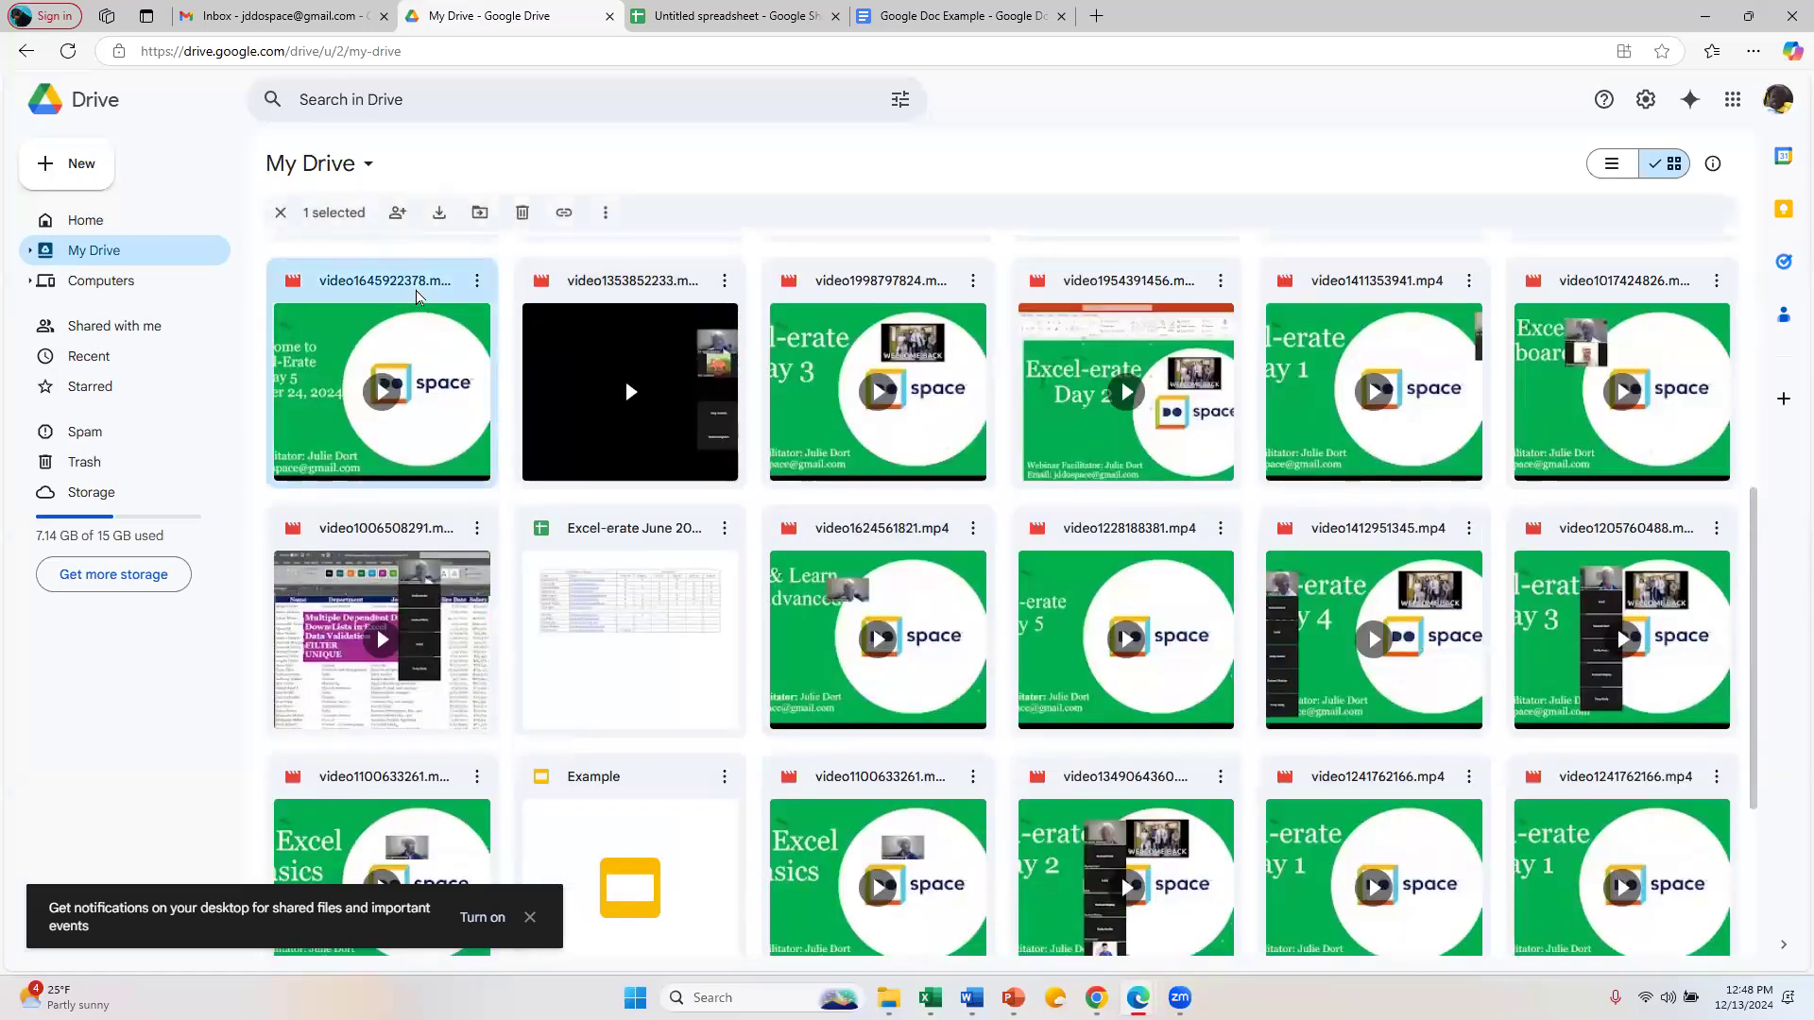
left_click(1602, 290, "ctrl")
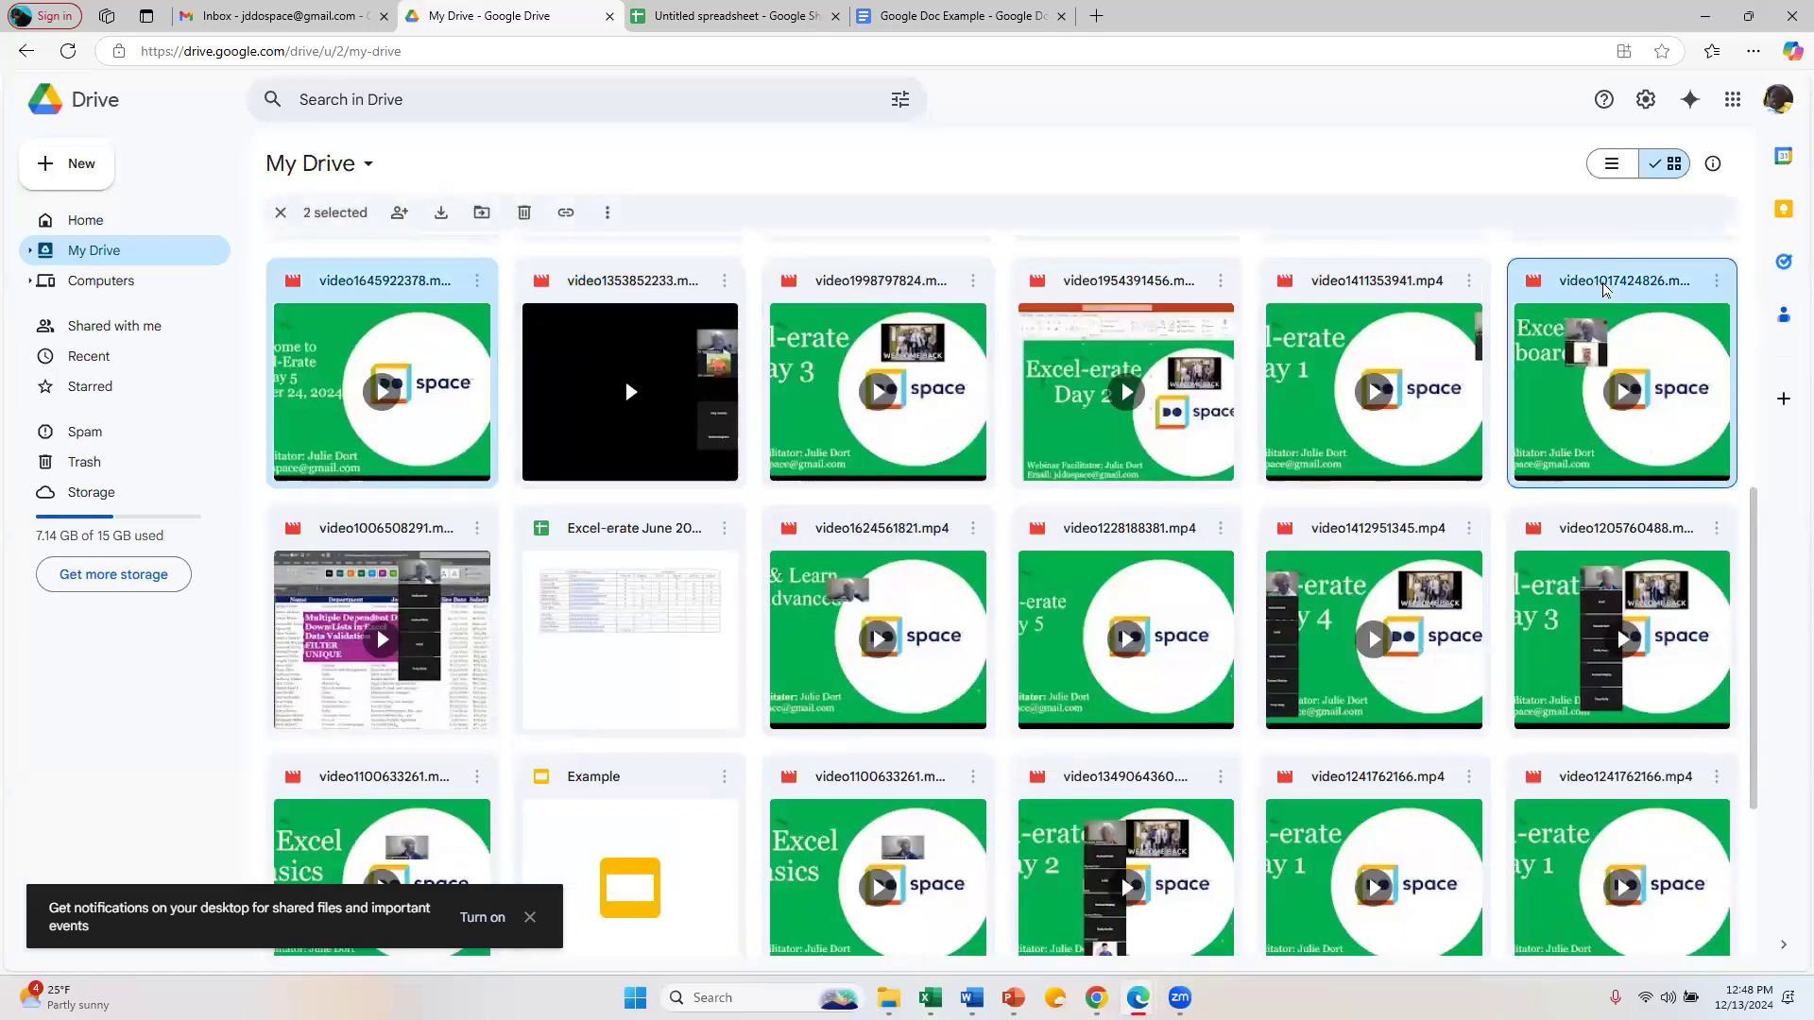
left_click(392, 276, "shift")
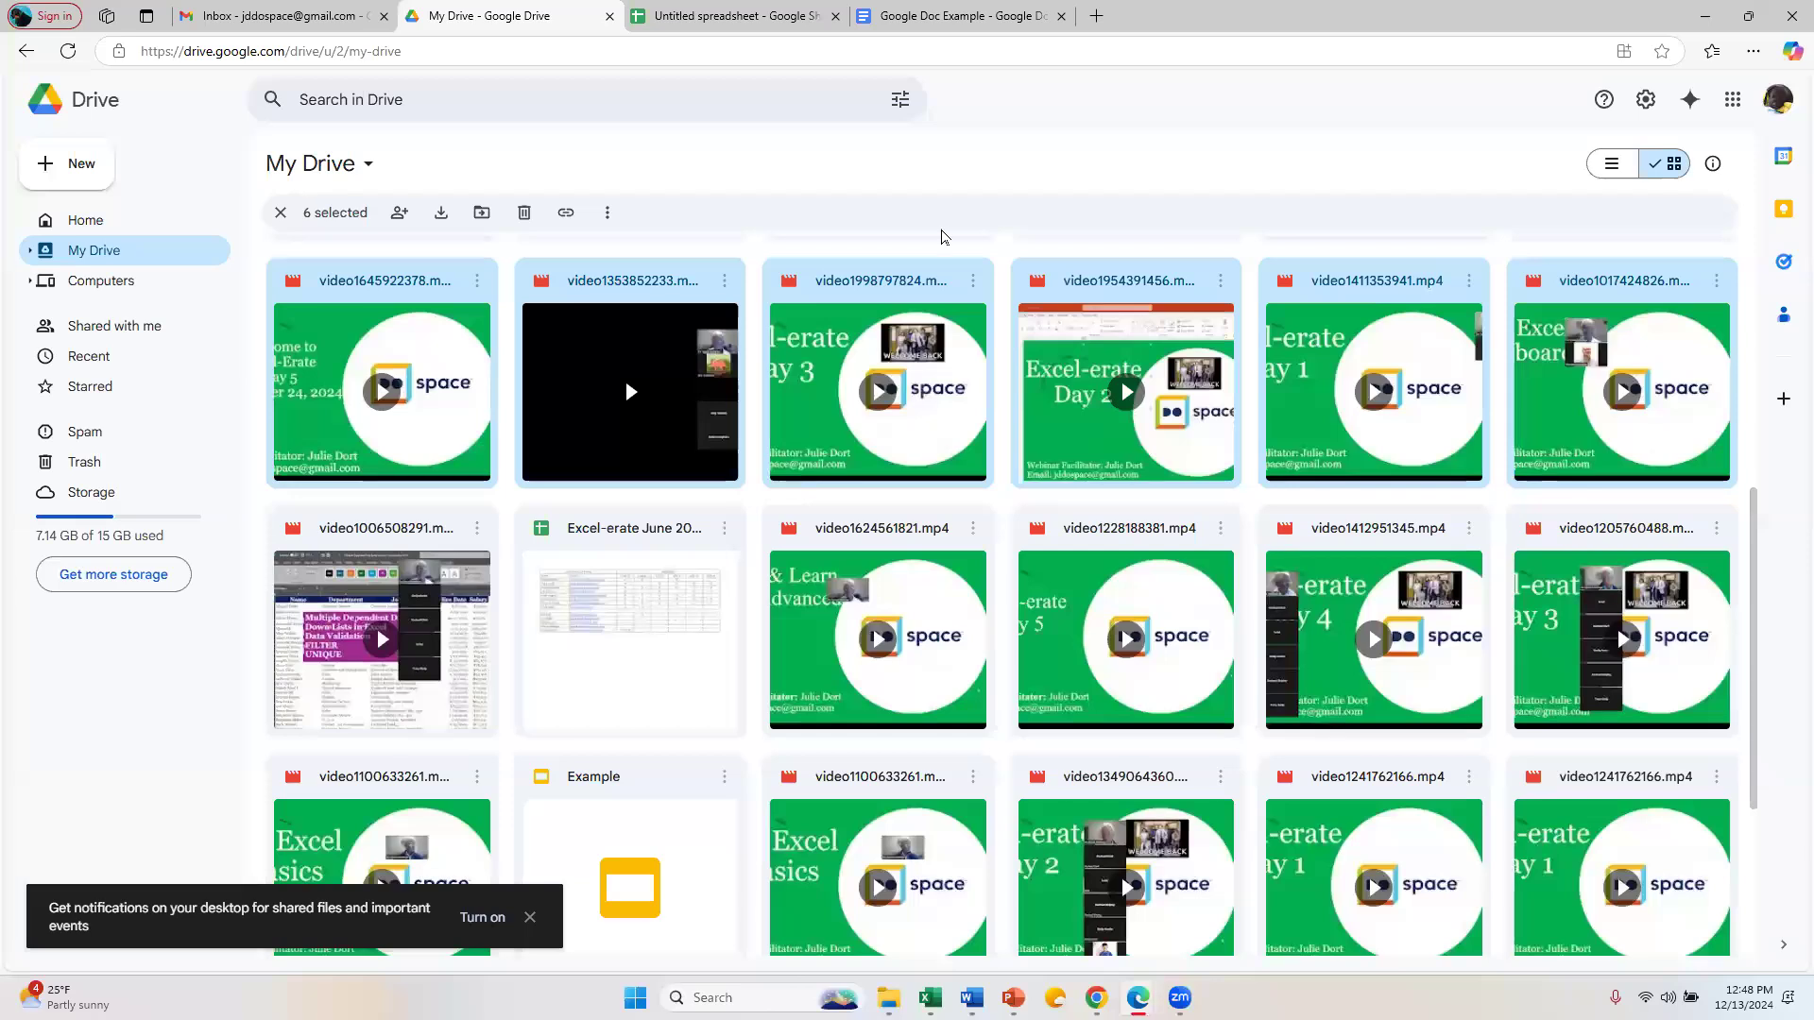
left_click(834, 520)
left_click(458, 361)
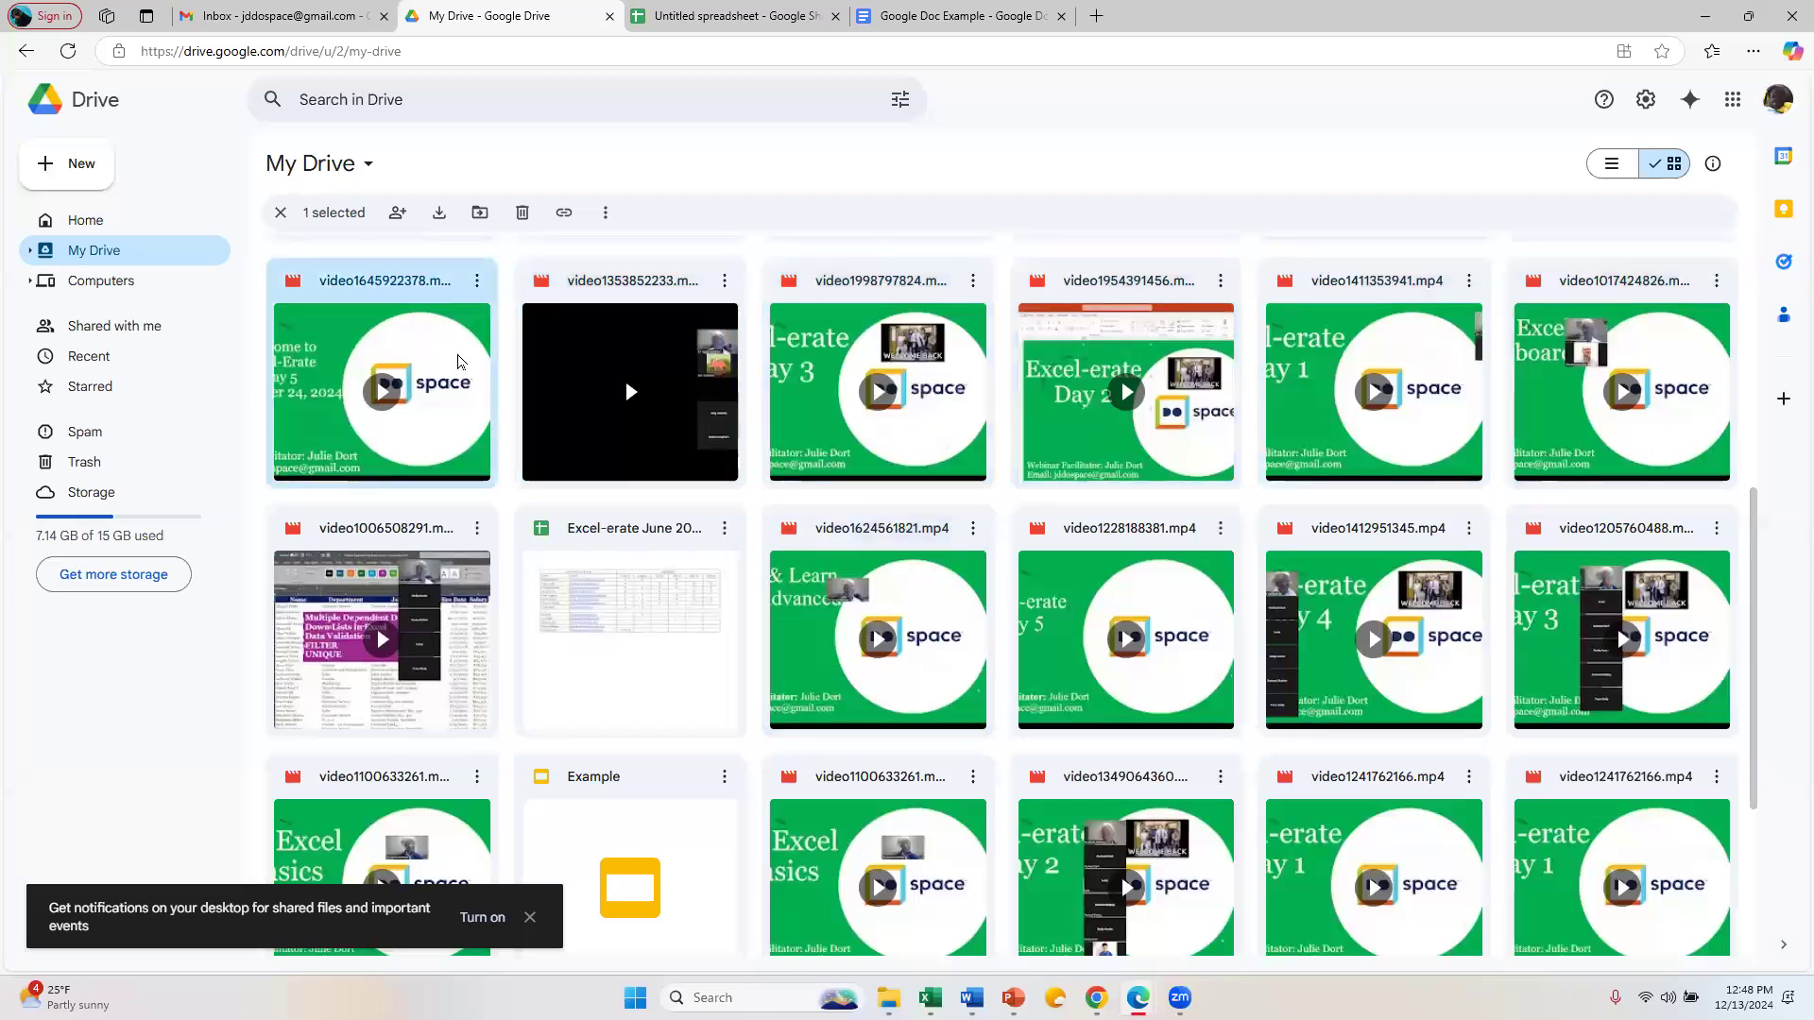
left_click(1615, 325, "shift")
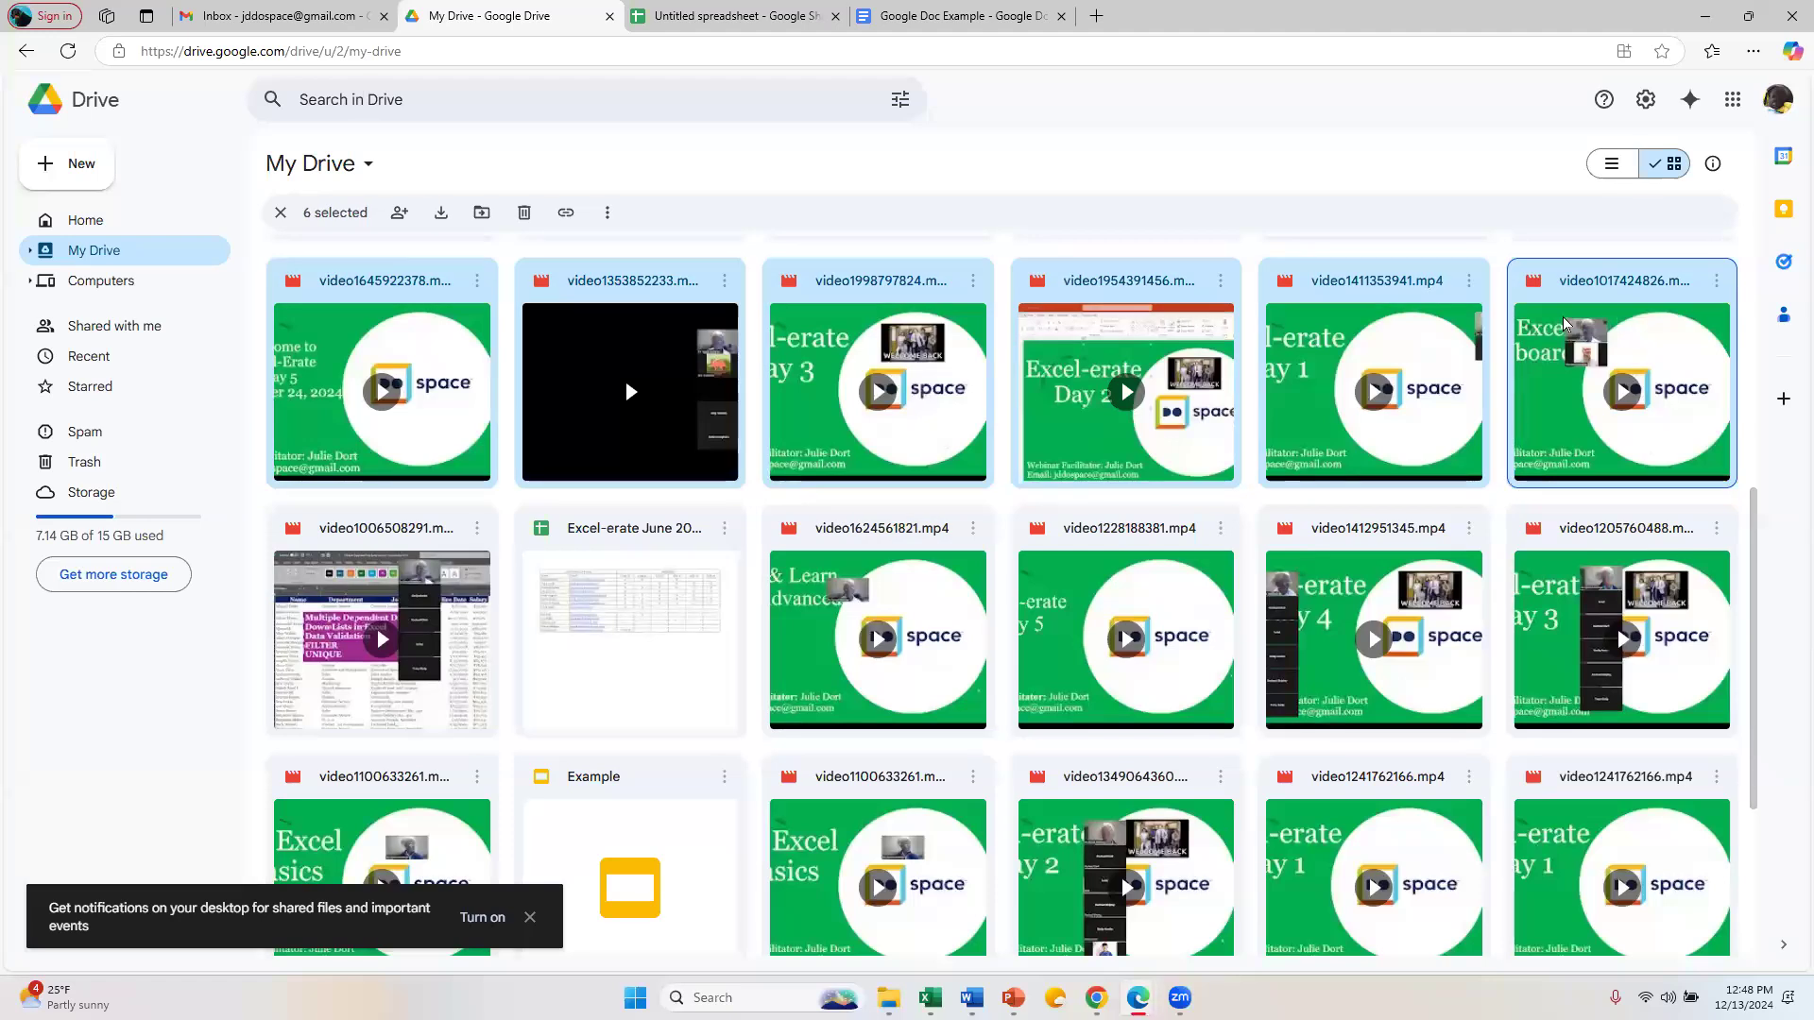
left_click_drag(614, 289, 526, 214)
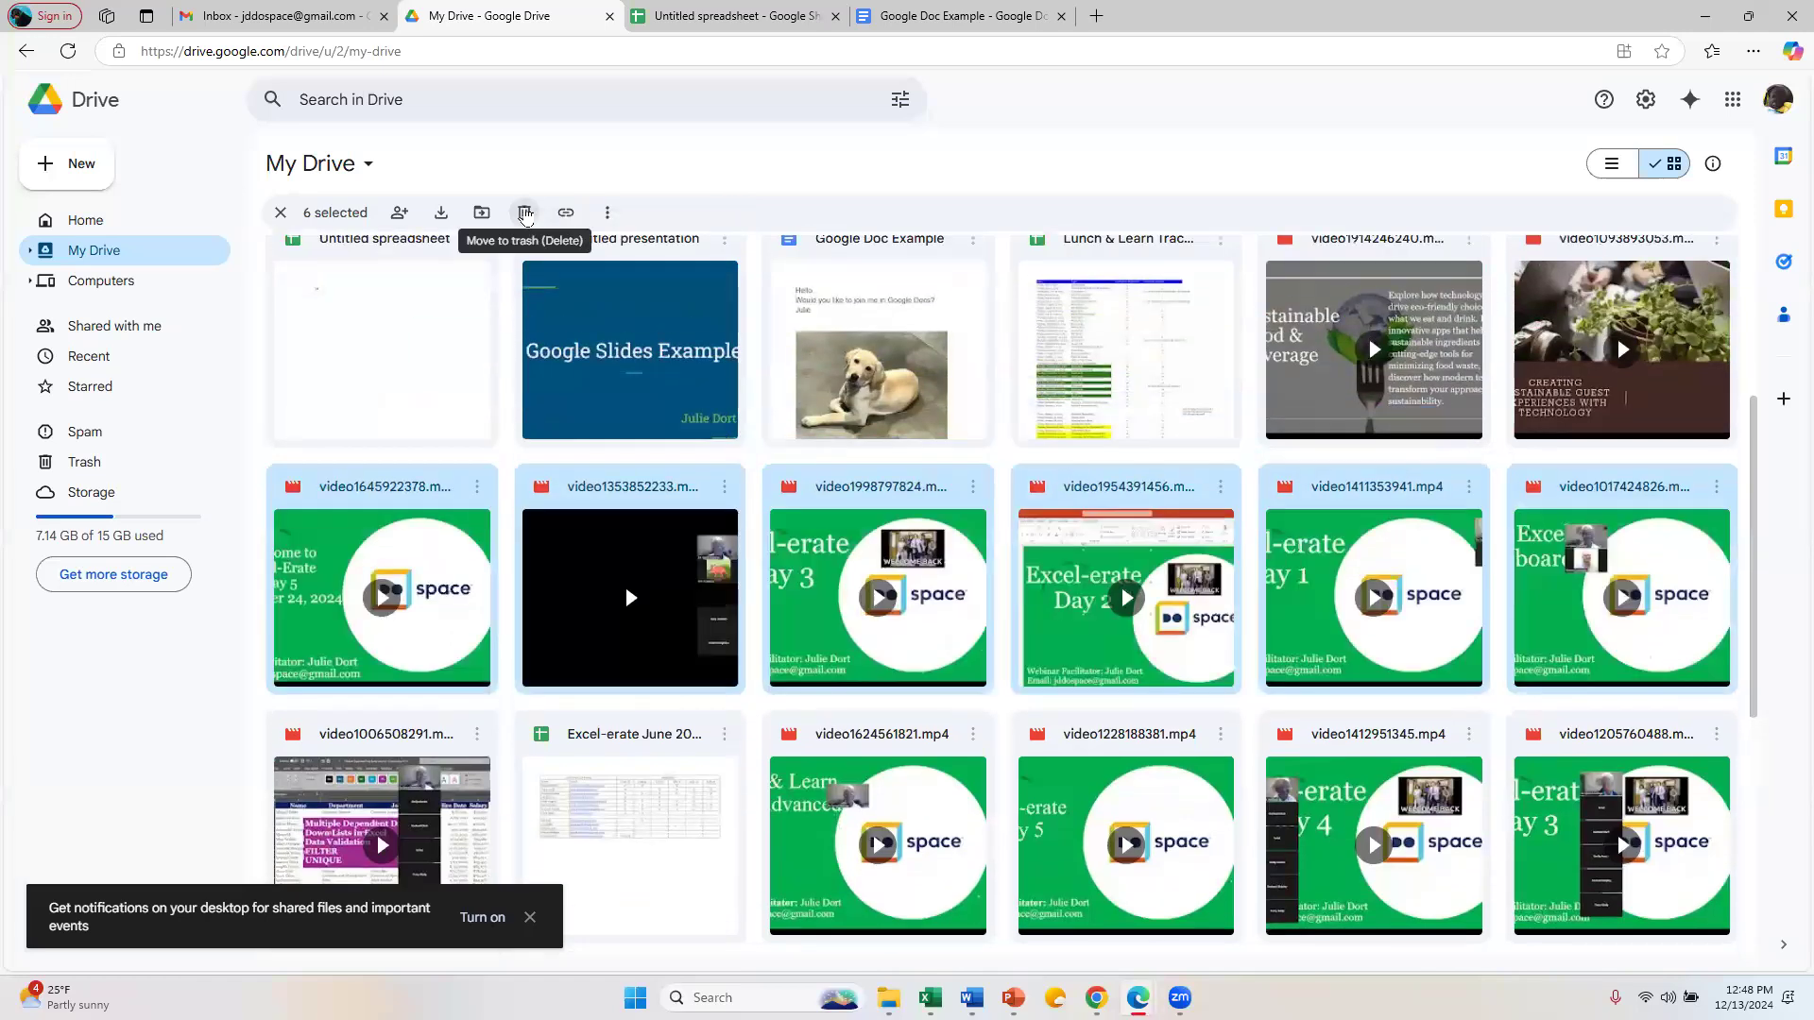
left_click(59, 470)
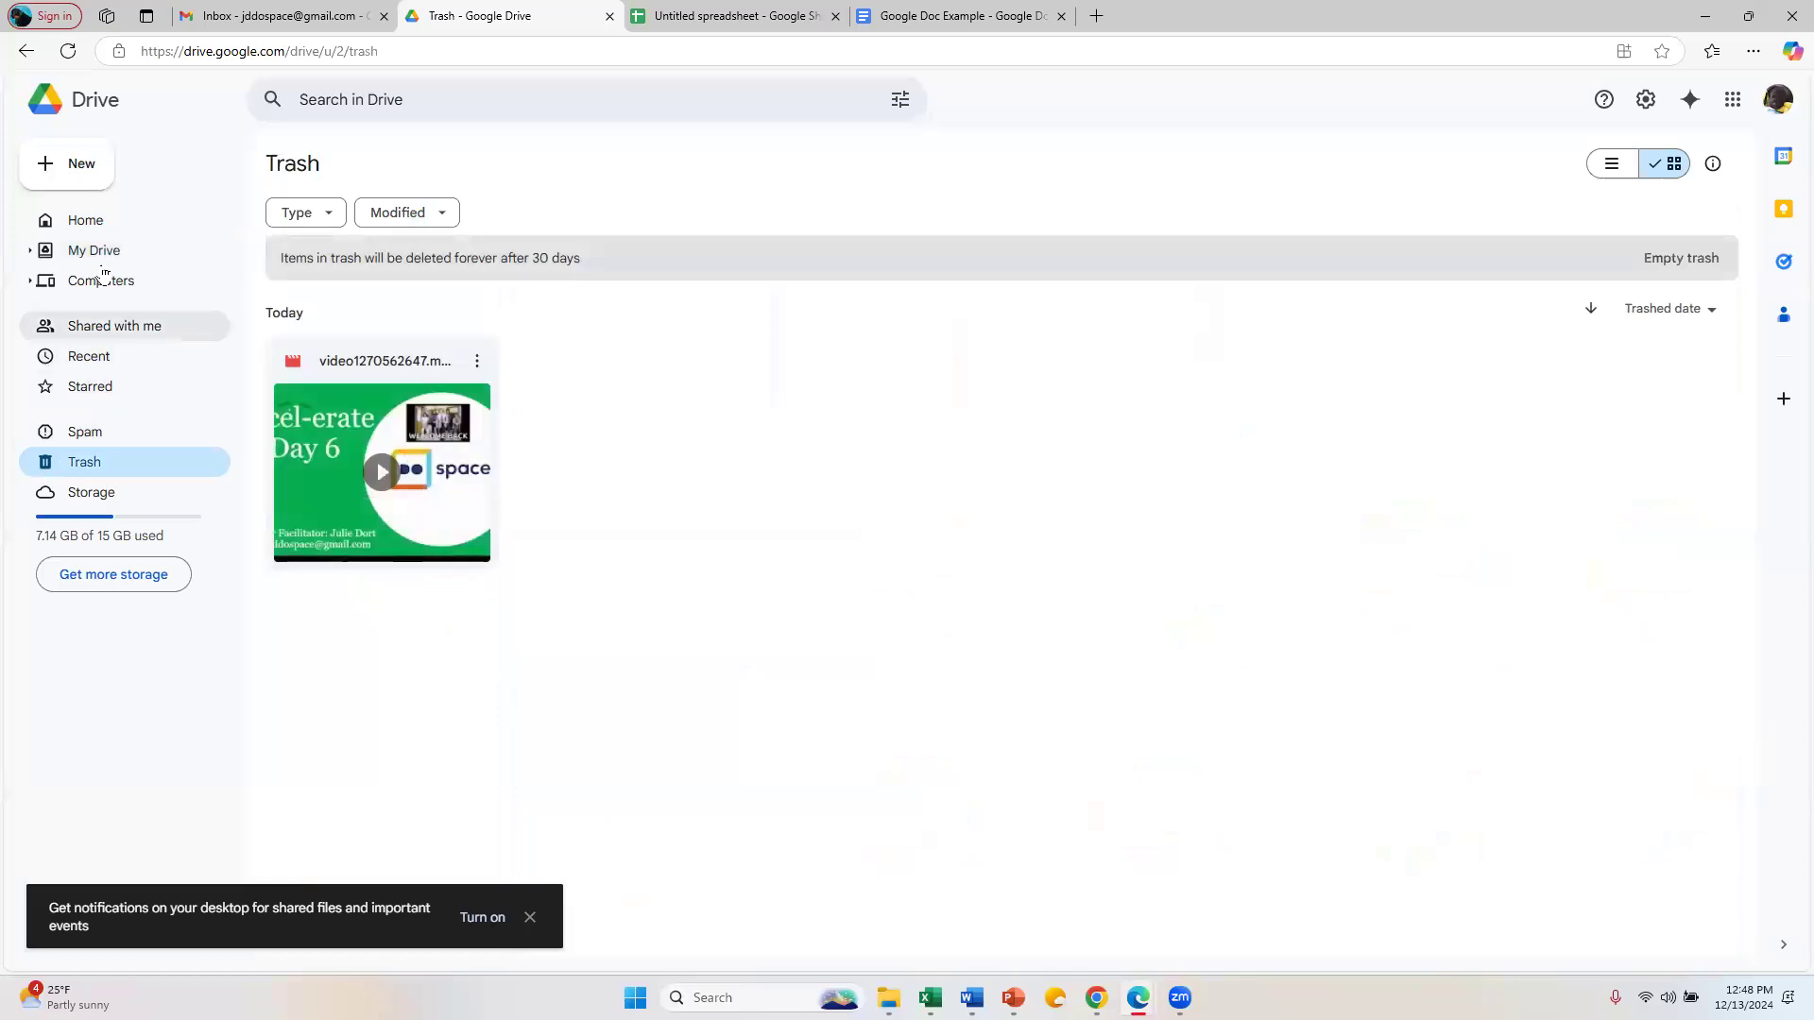
left_click(94, 251)
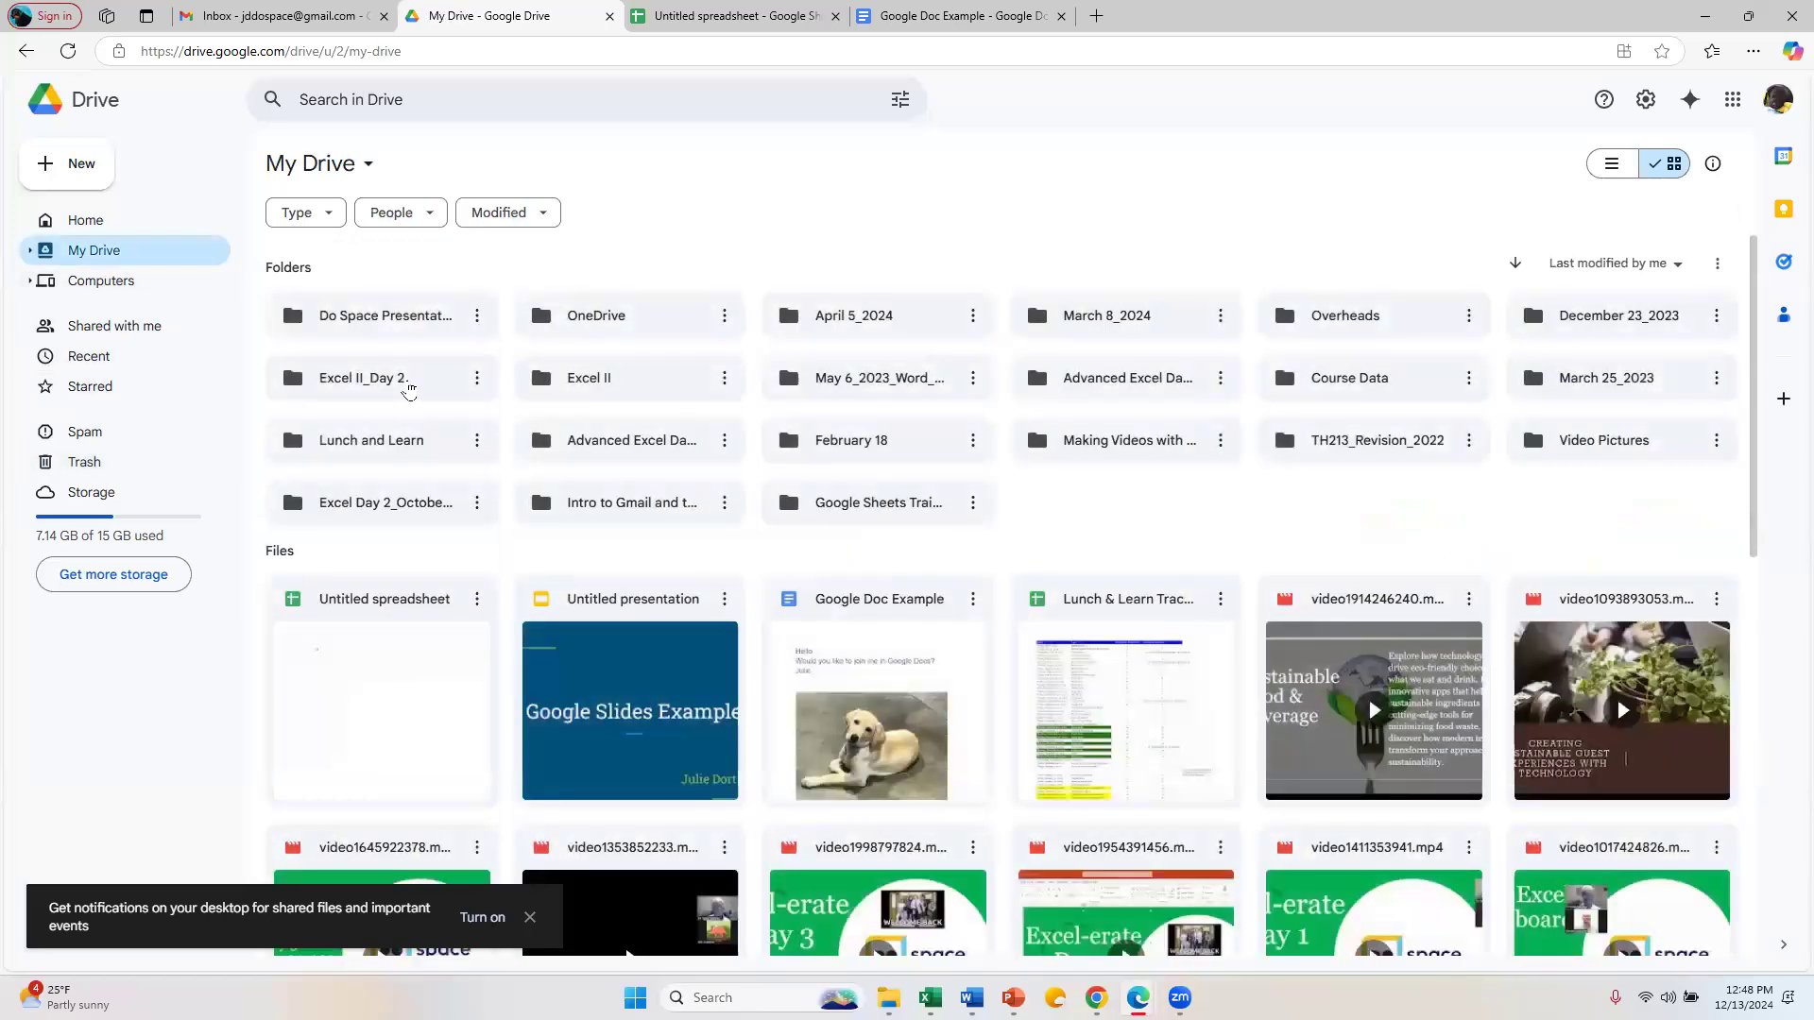
scroll(1001, 506, "down", 2)
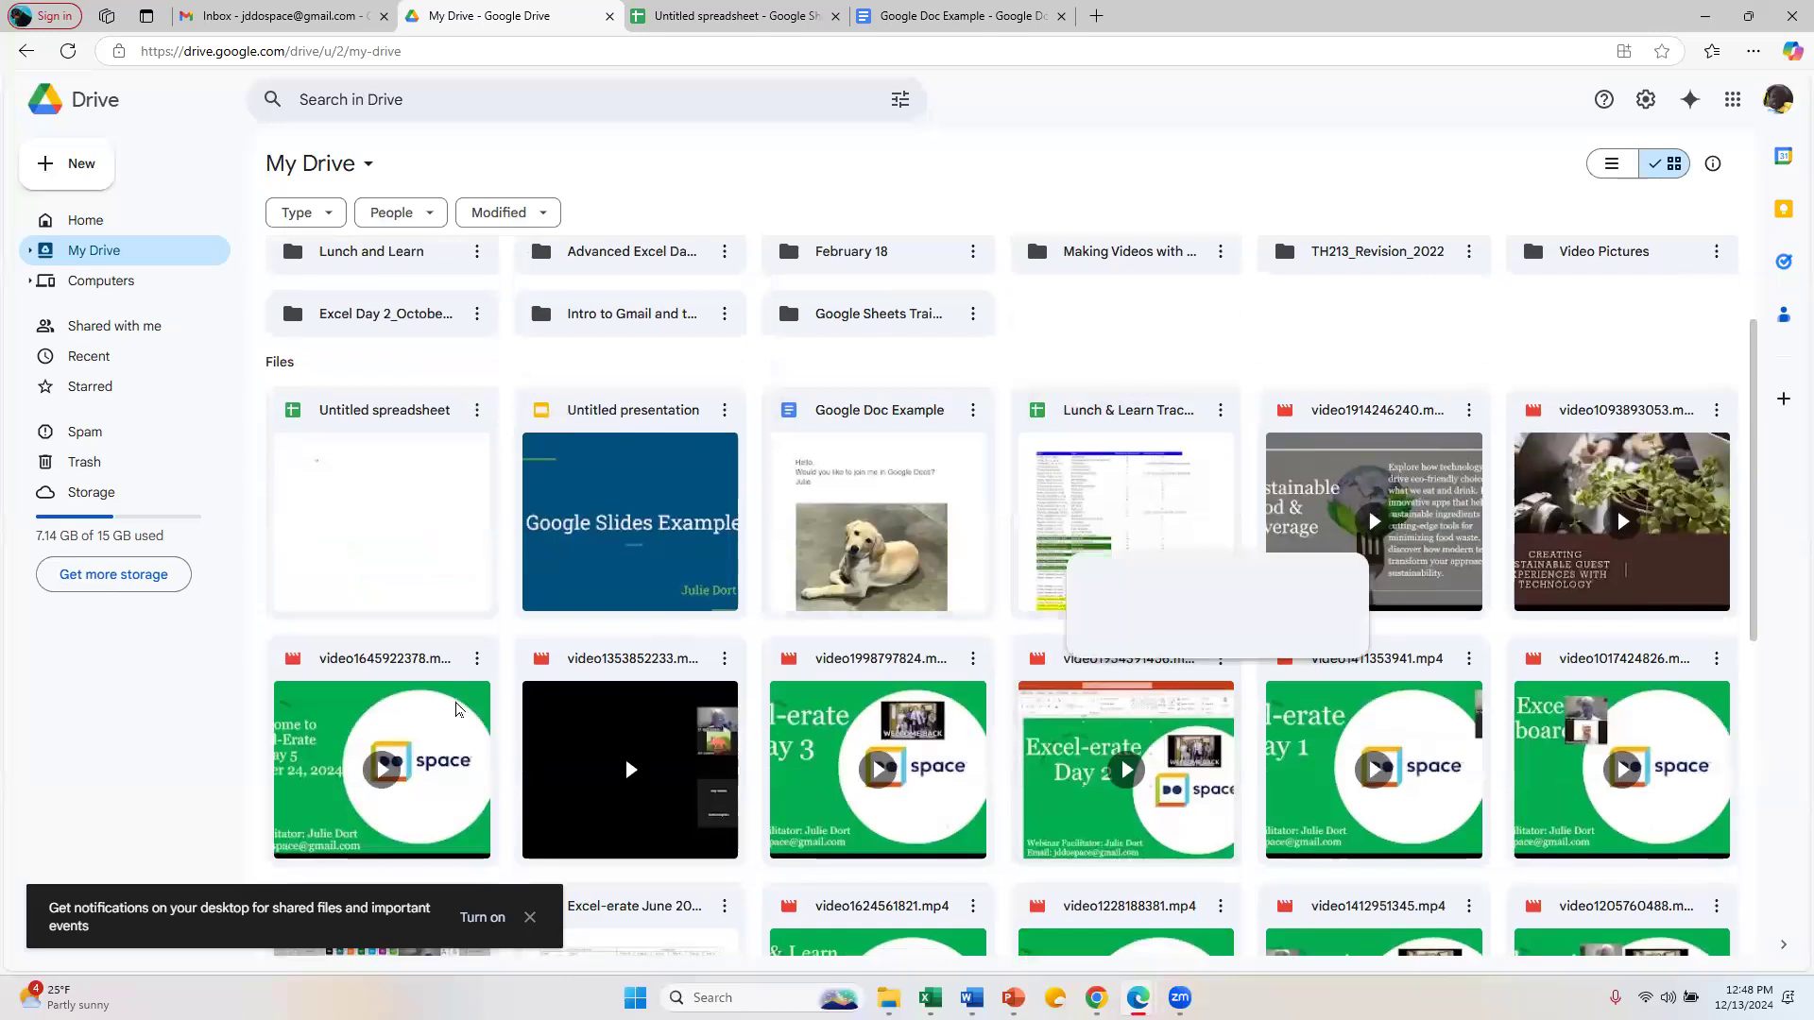
left_click(481, 661)
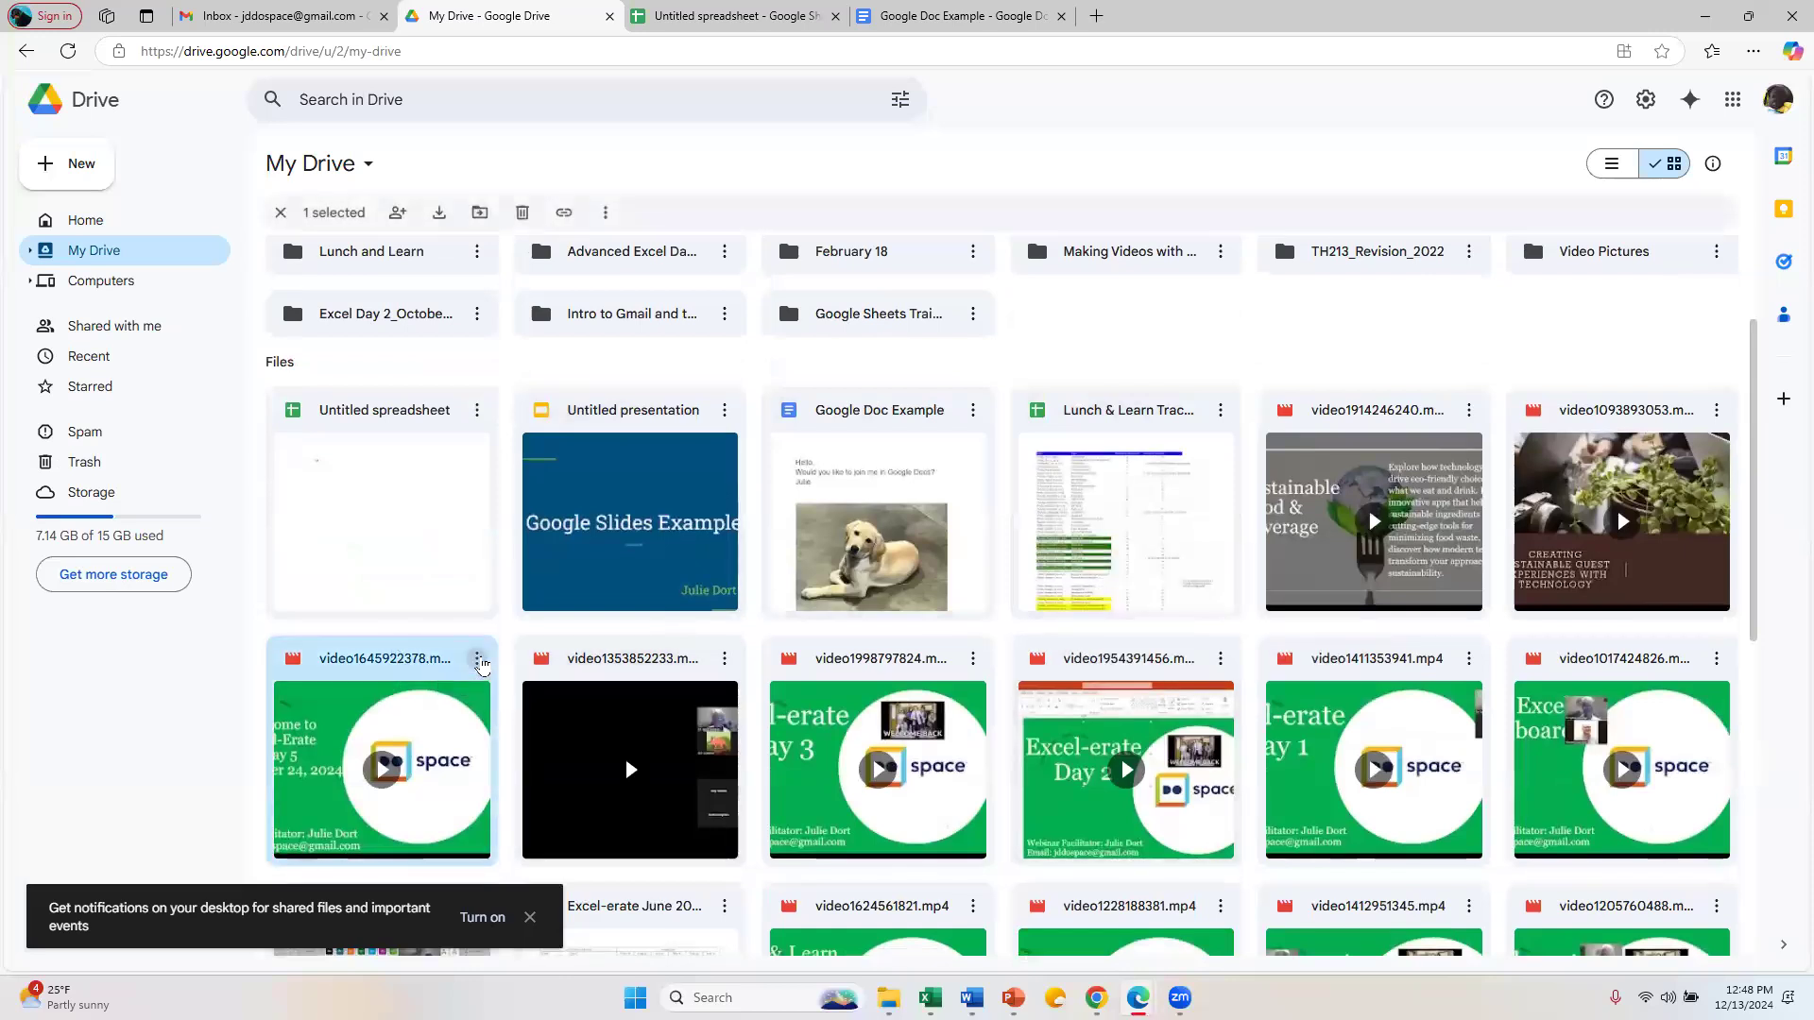
left_click(498, 633)
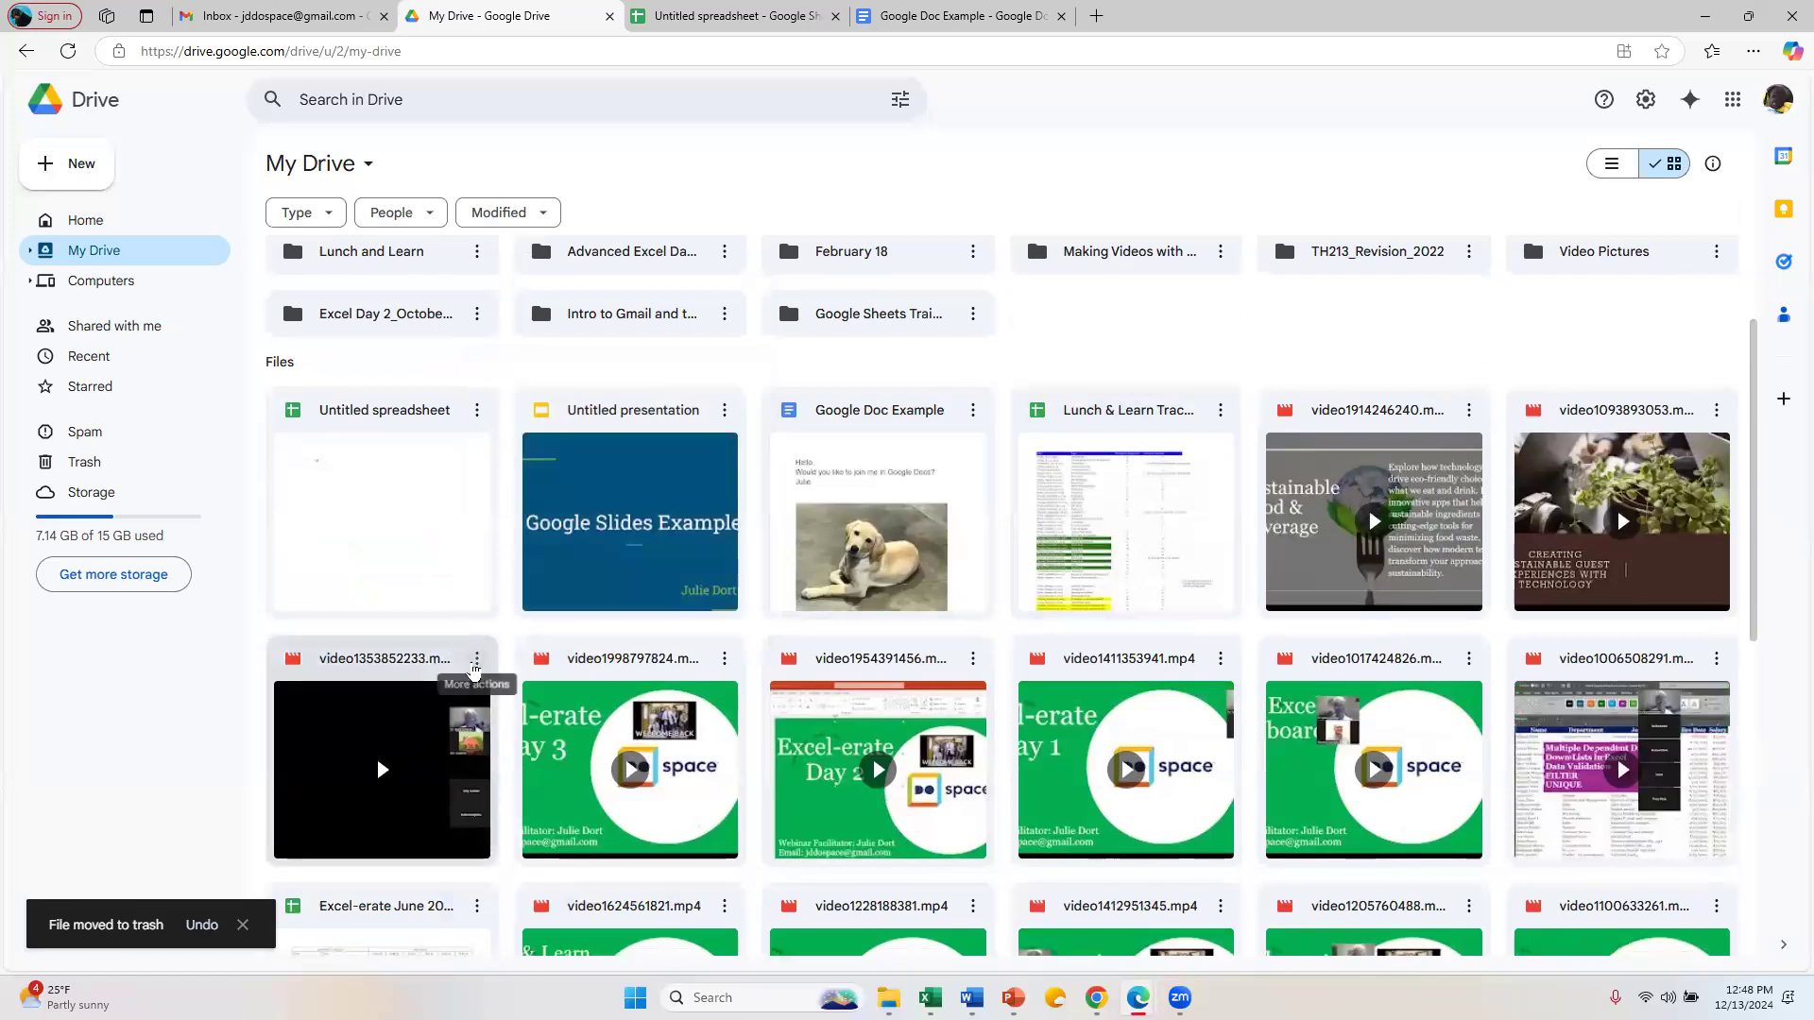
left_click(1555, 674, "shift")
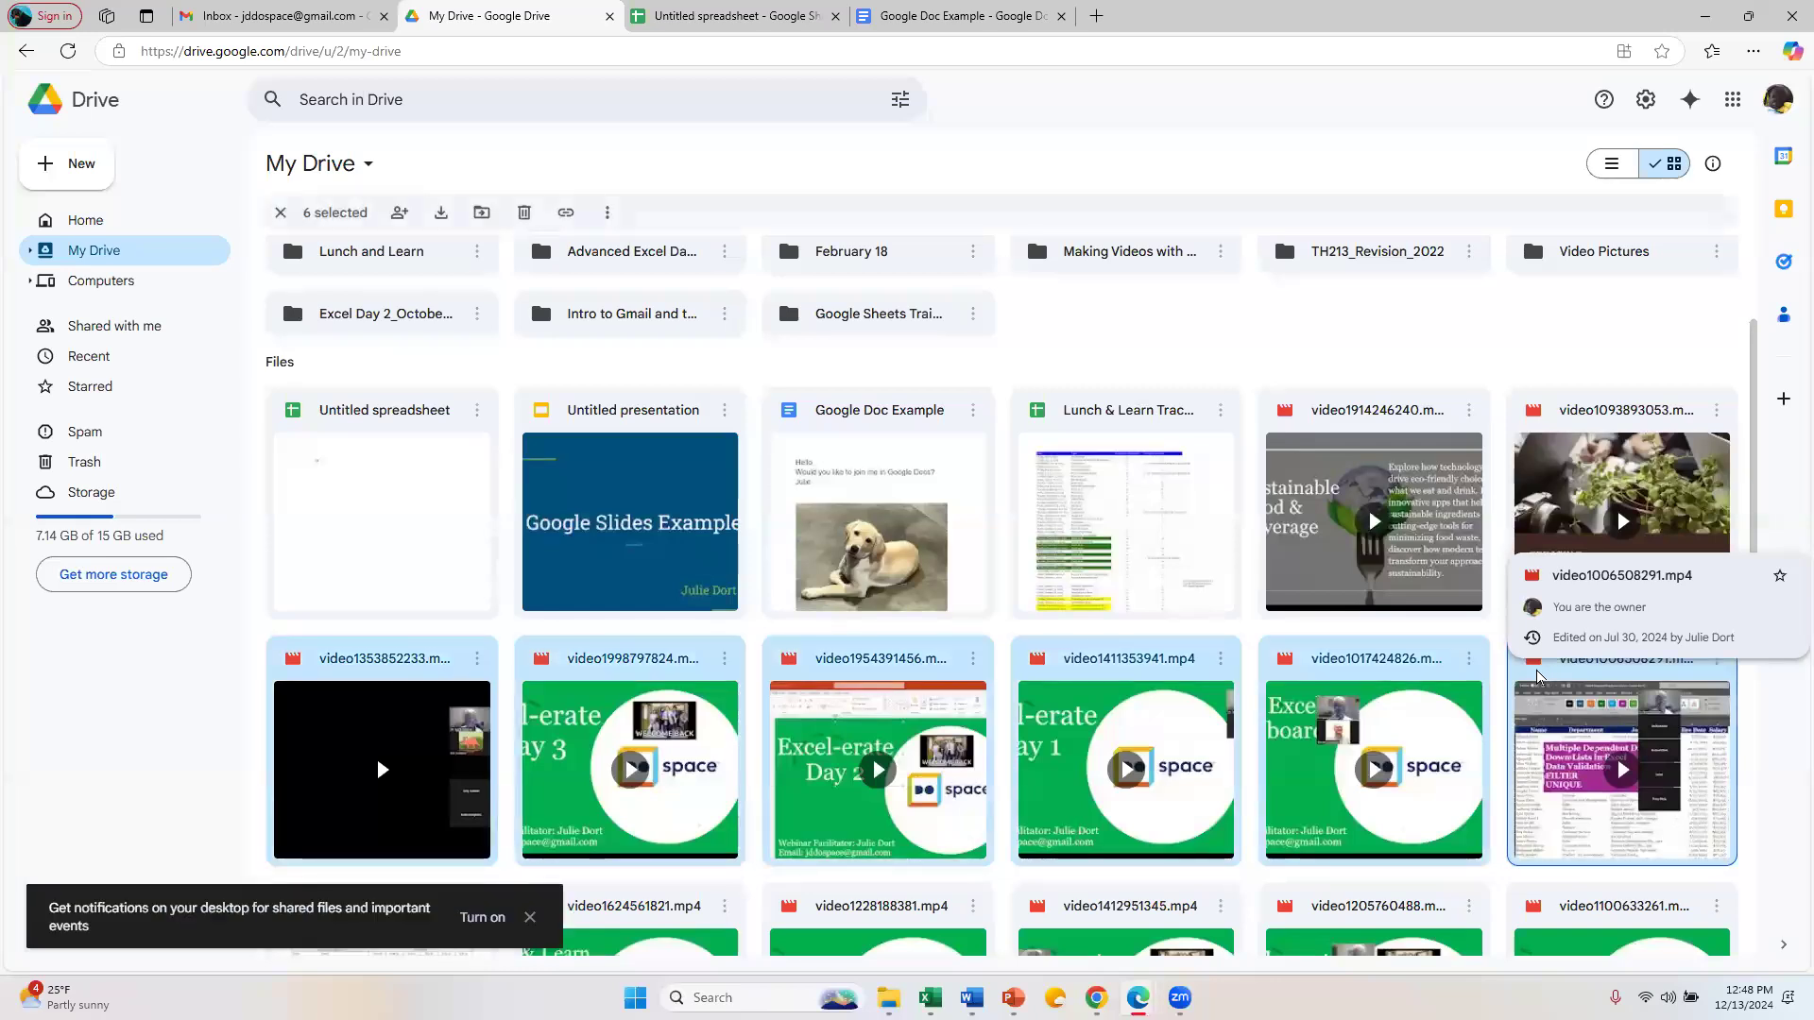
right_click(403, 655)
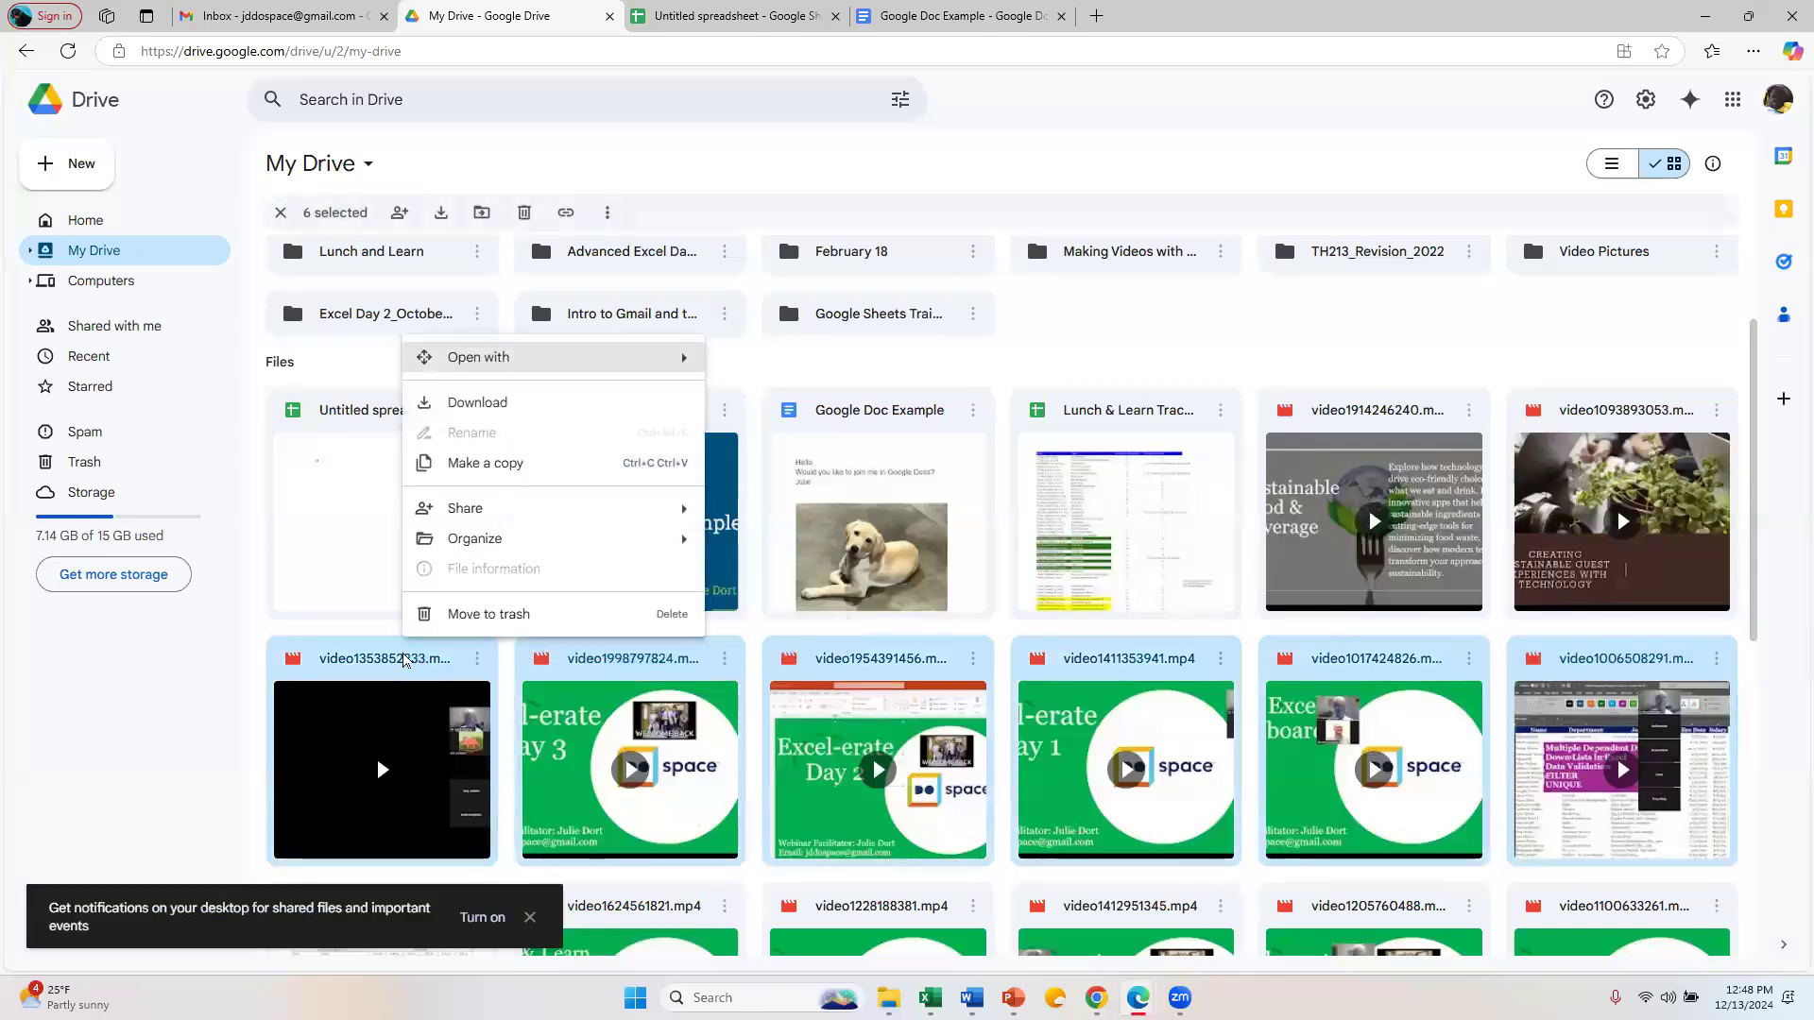
left_click(468, 615)
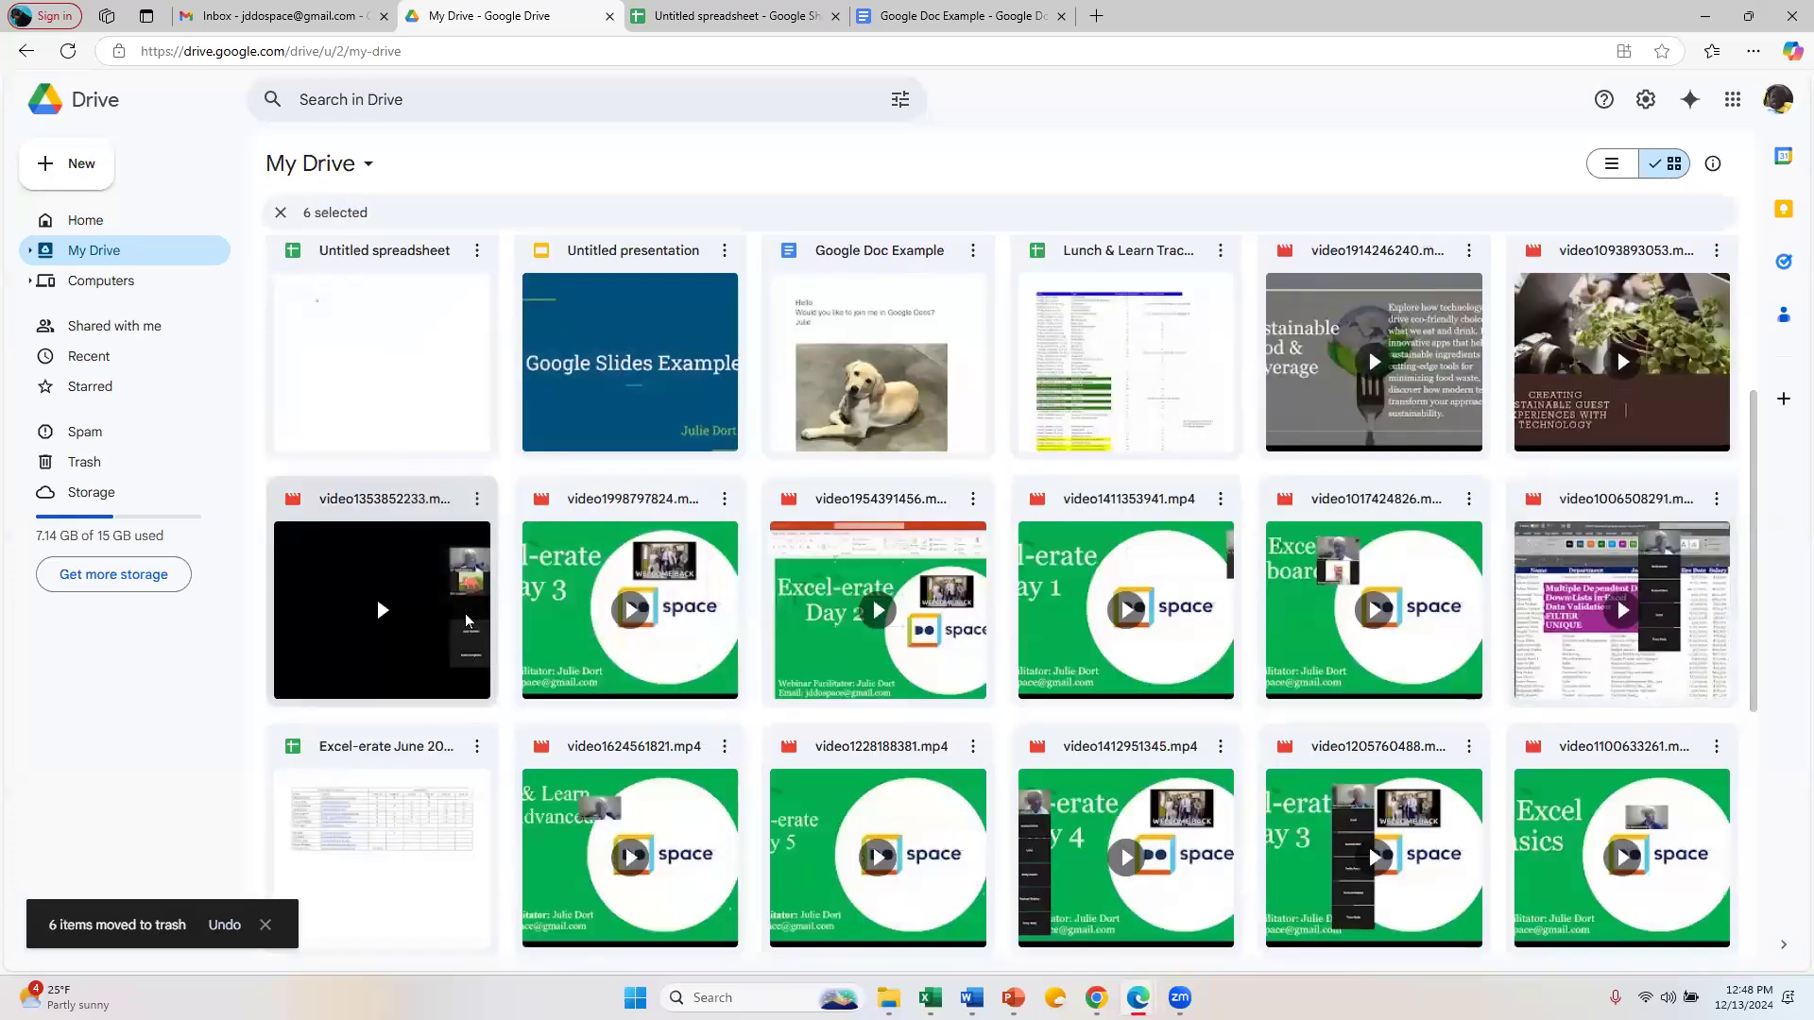
Step: Empty the Drive trash, permanently deleting the trashed videos
left_click(82, 463)
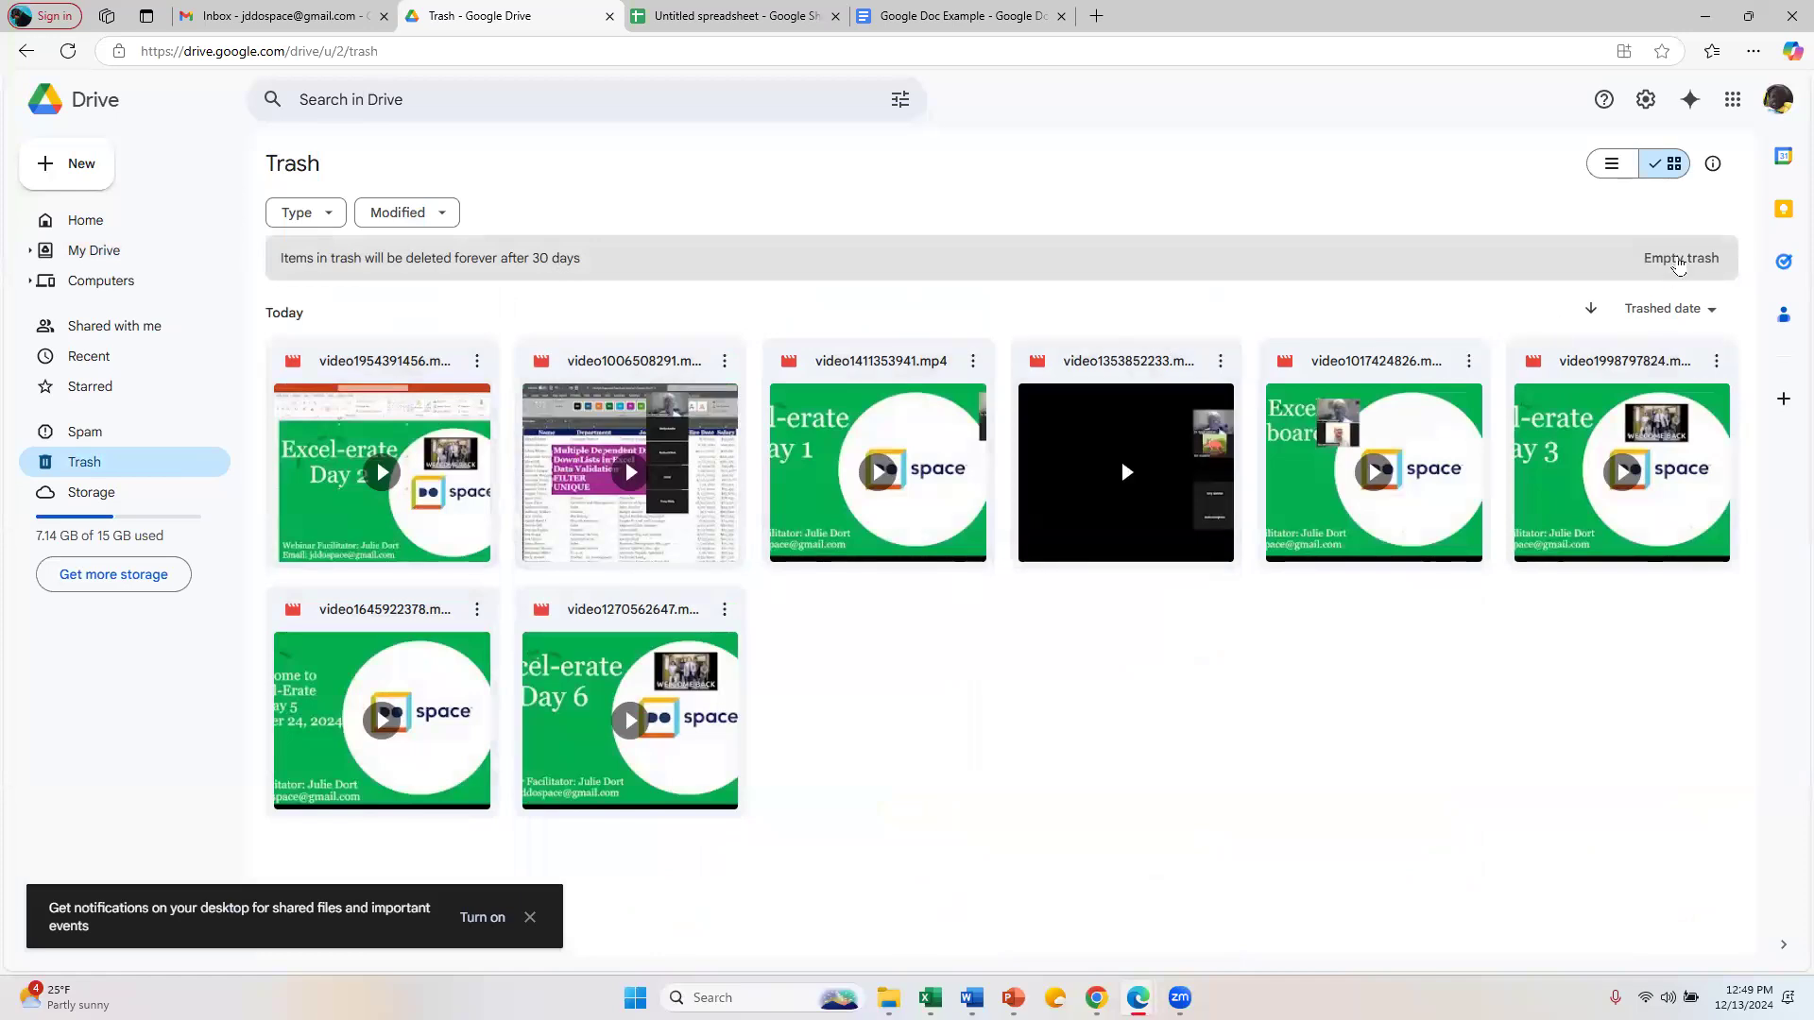
left_click(1683, 266)
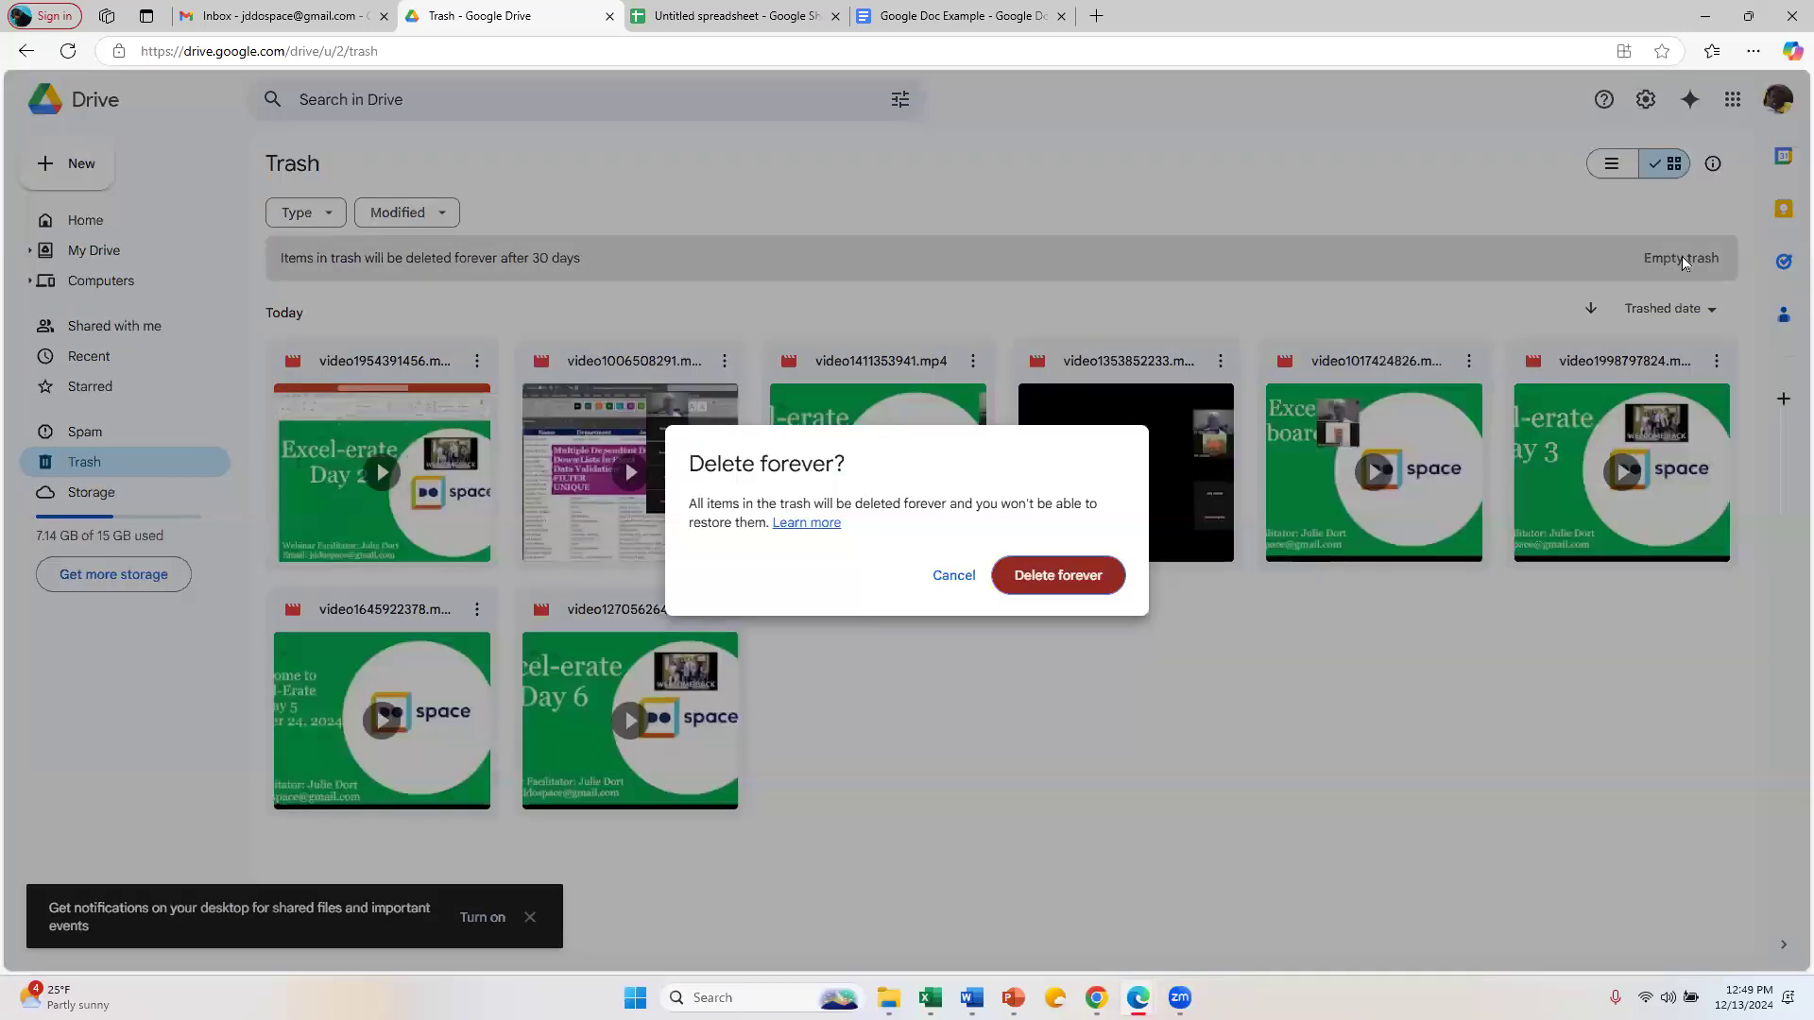
left_click(1029, 572)
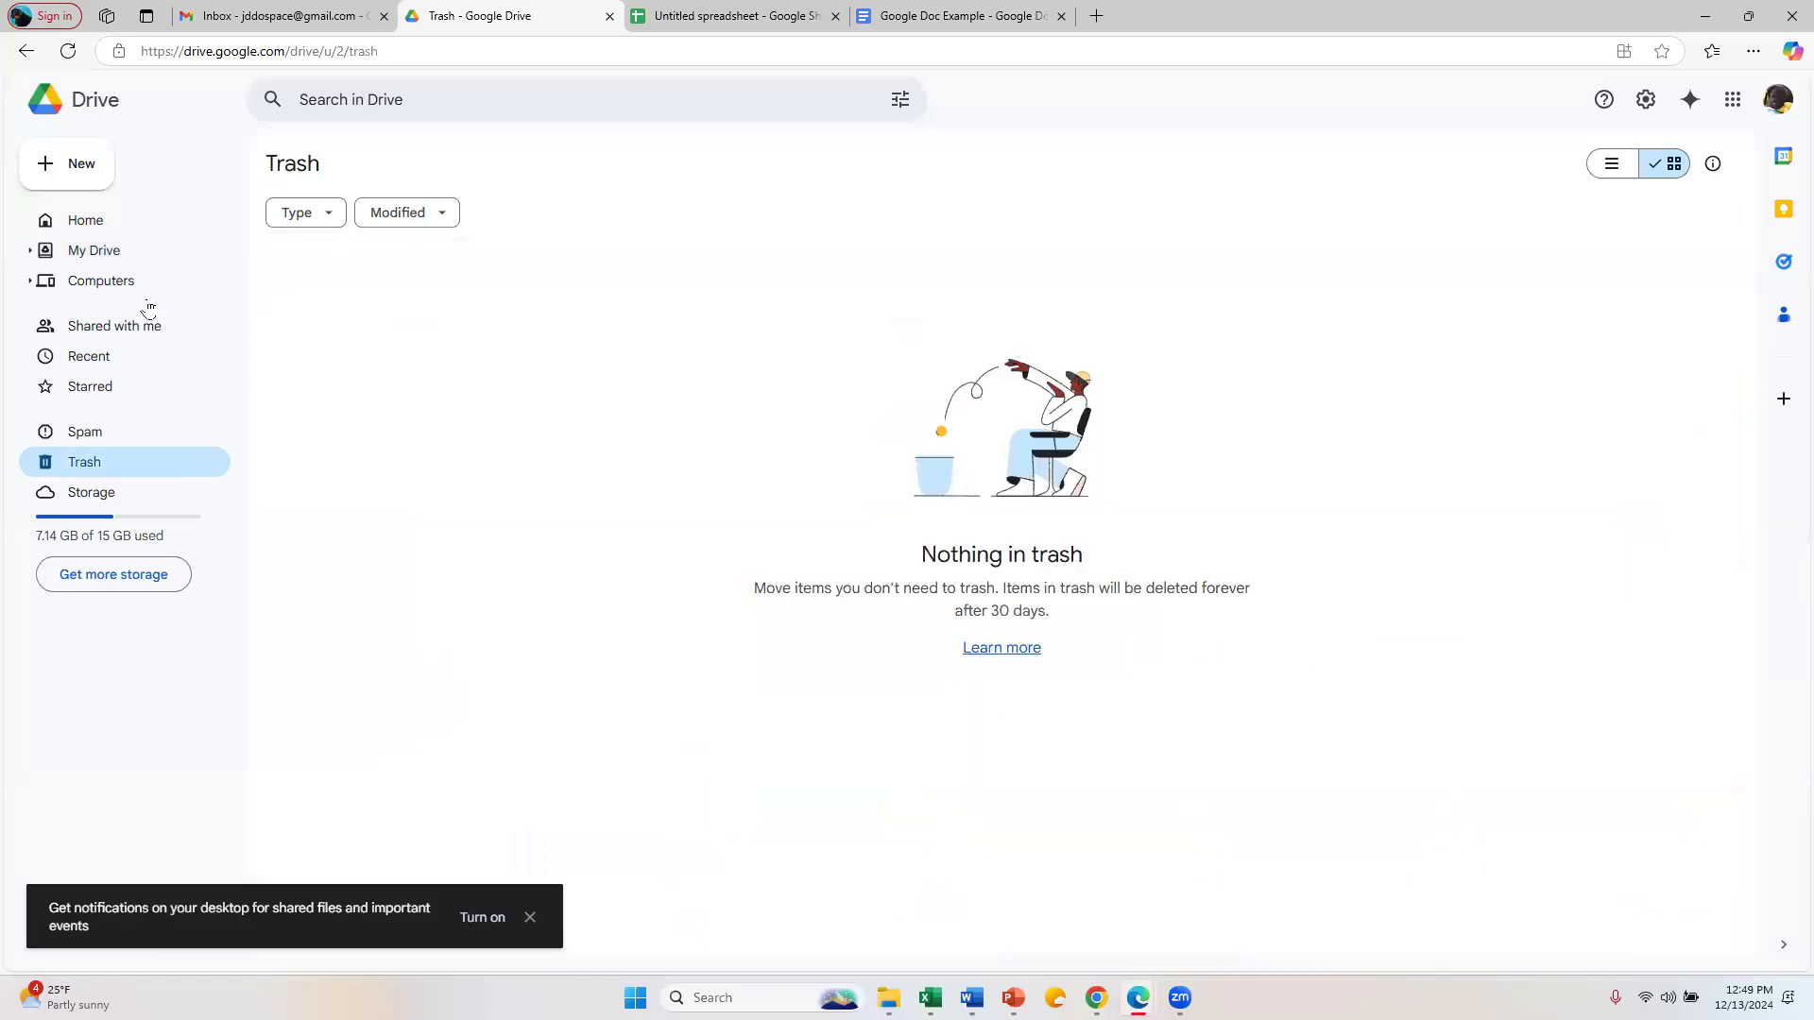
Step: In My Drive, move the ten consecutive files from video1624561821.mp4 through the last video1241762166.mp4 to the trash
left_click(81, 257)
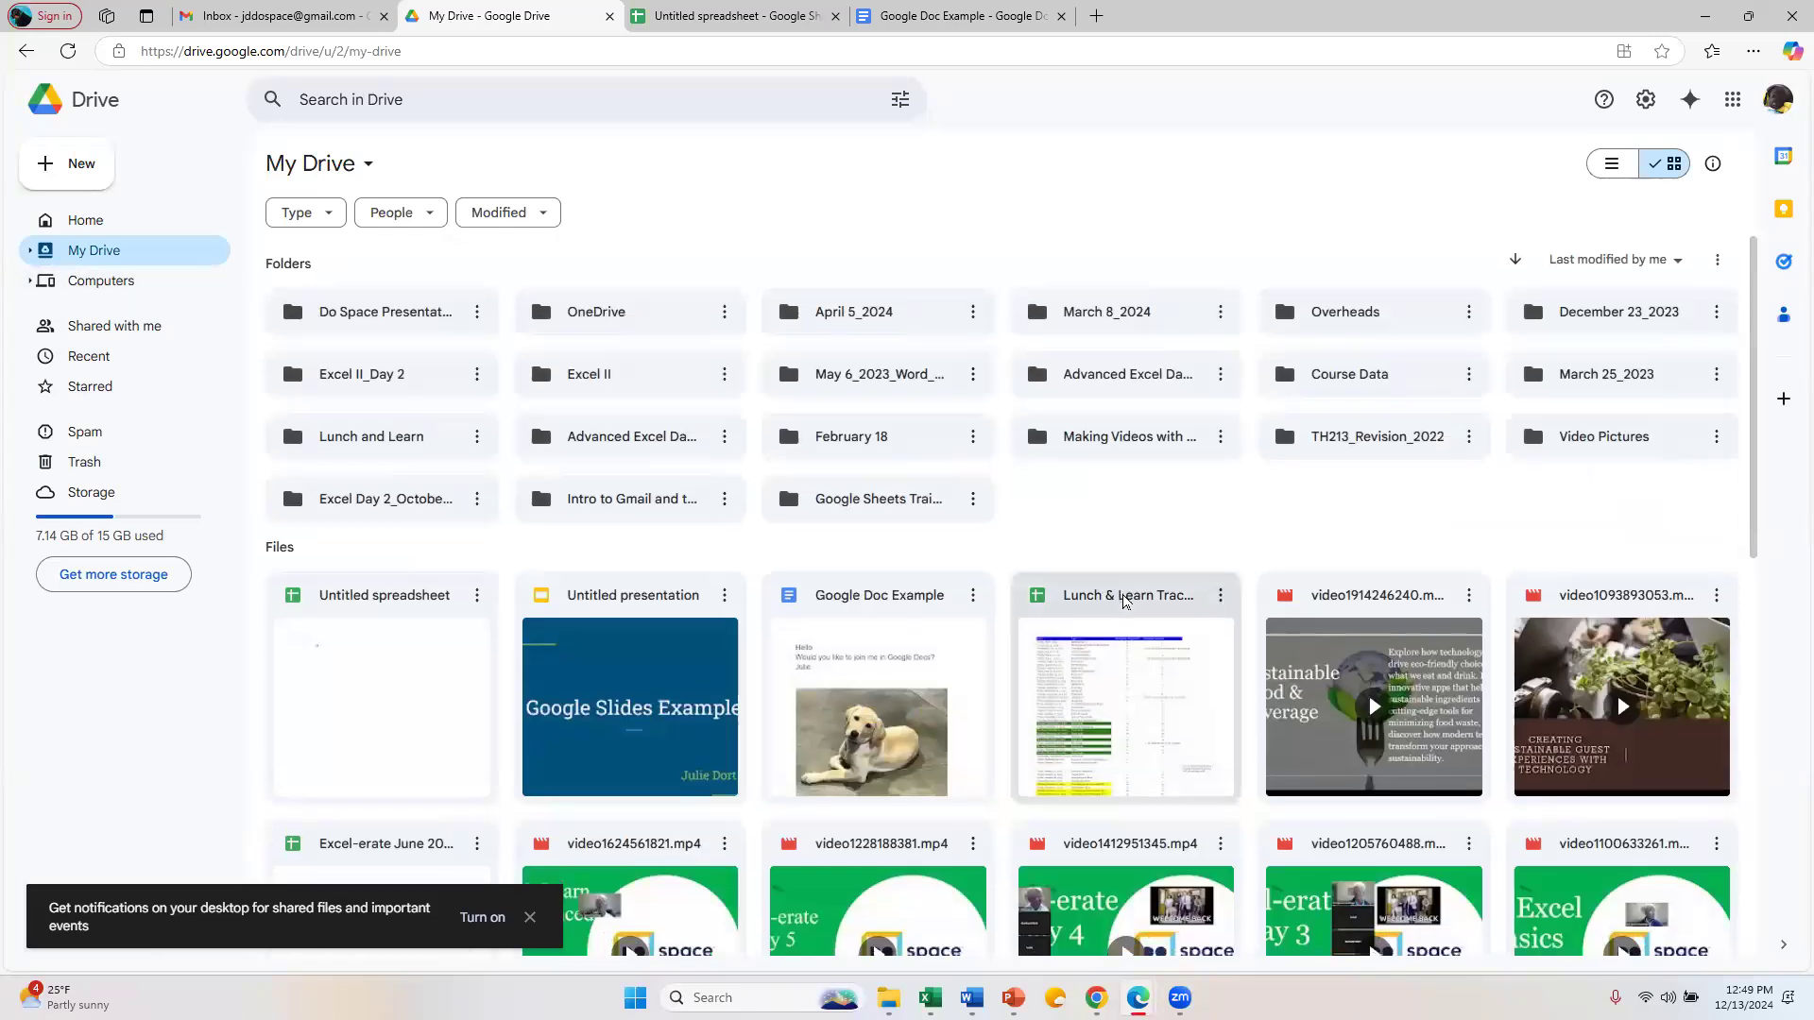
scroll(1124, 601, "down", 5)
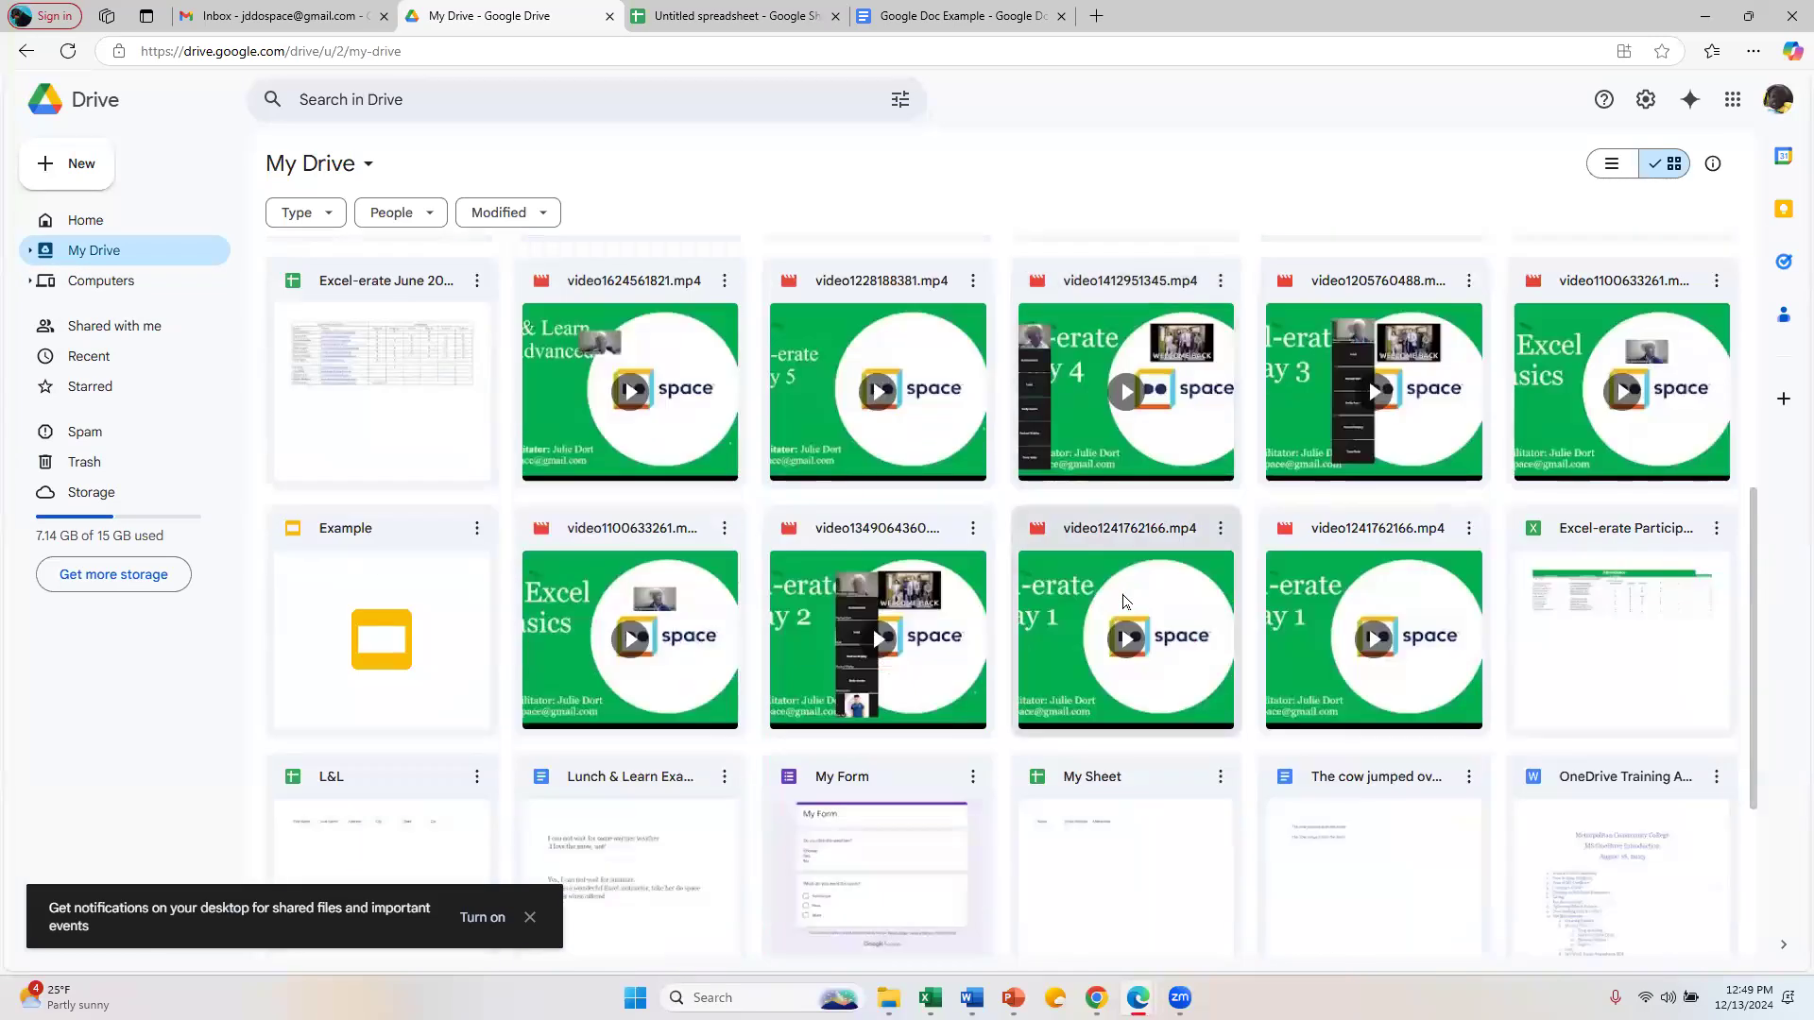
left_click(633, 389)
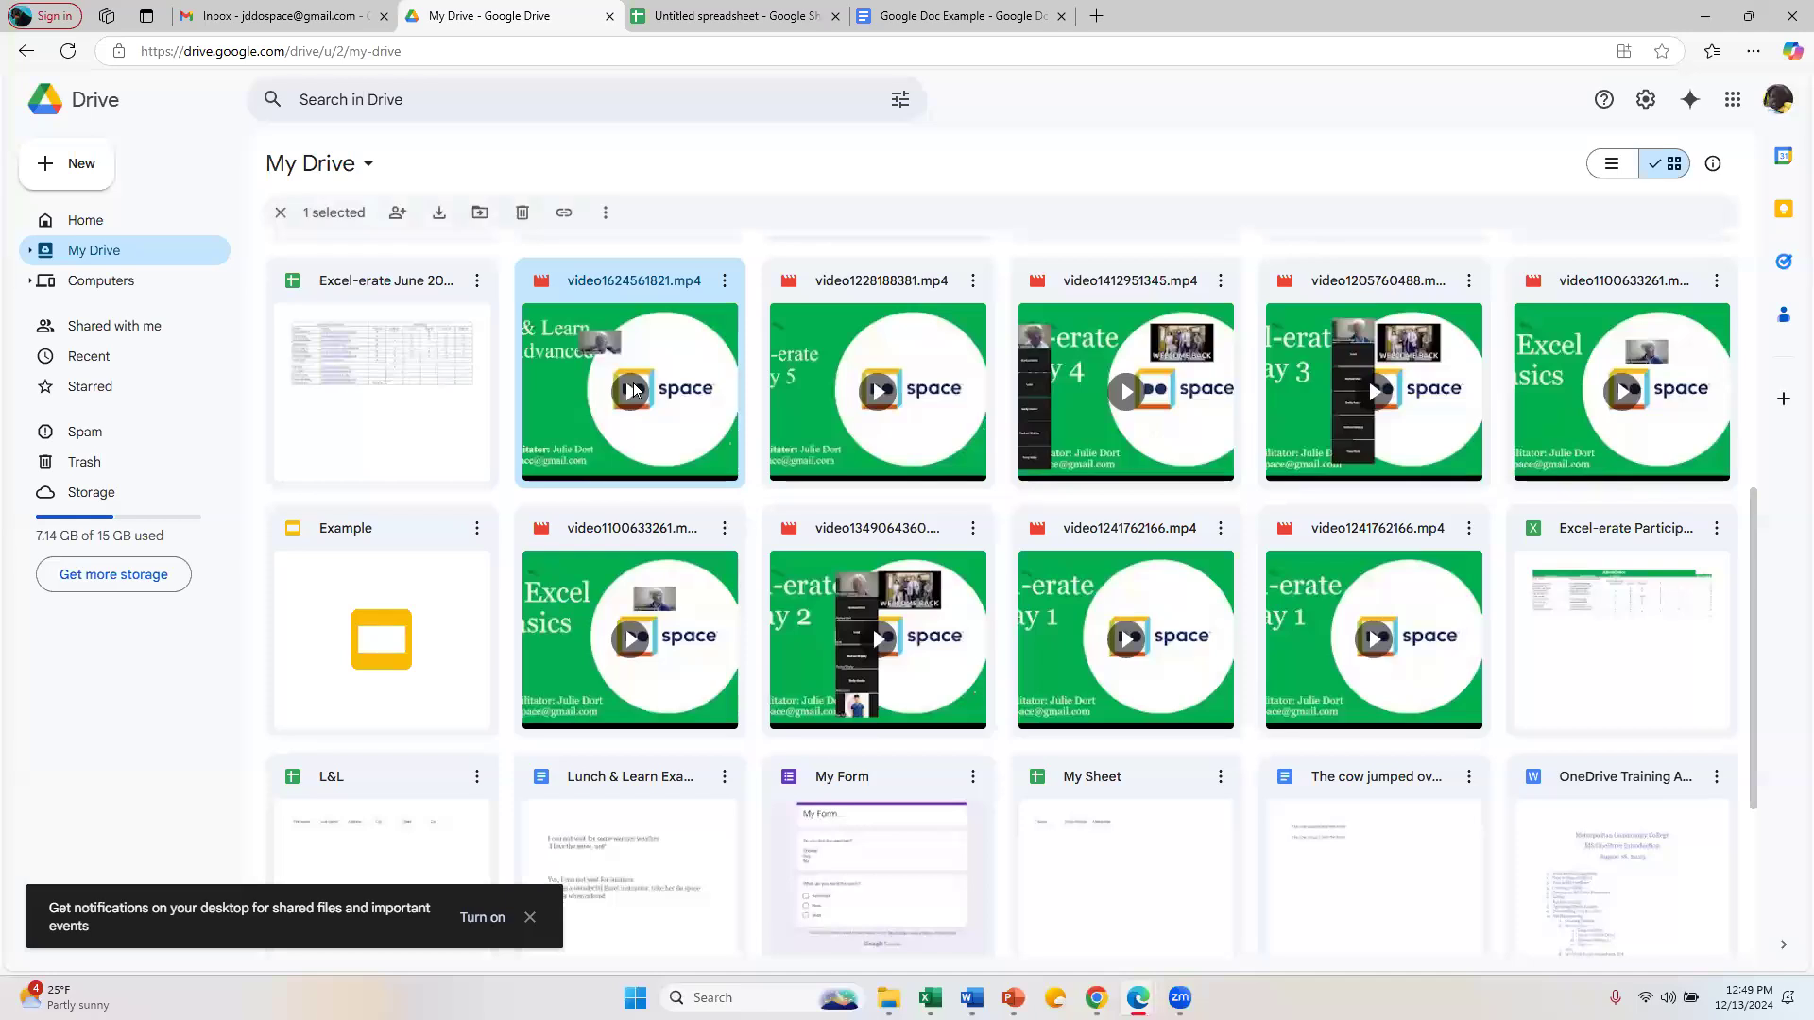
left_click(1332, 537, "shift")
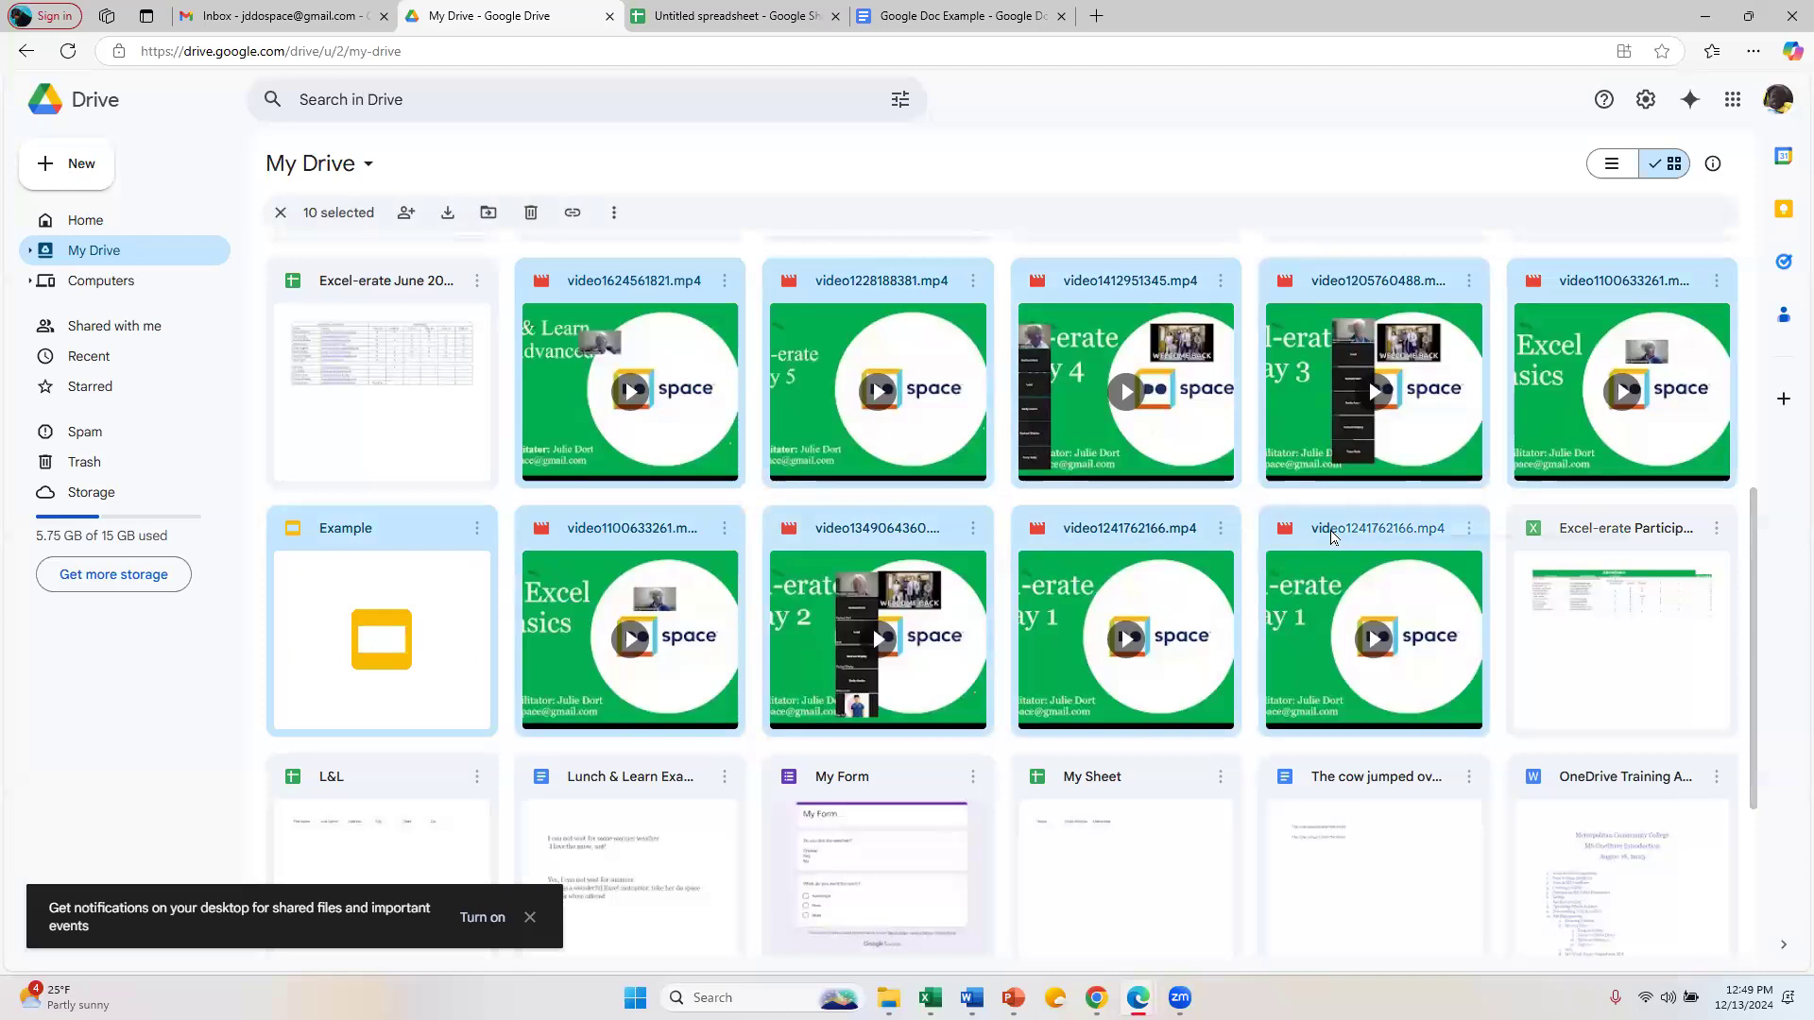
right_click(1332, 537)
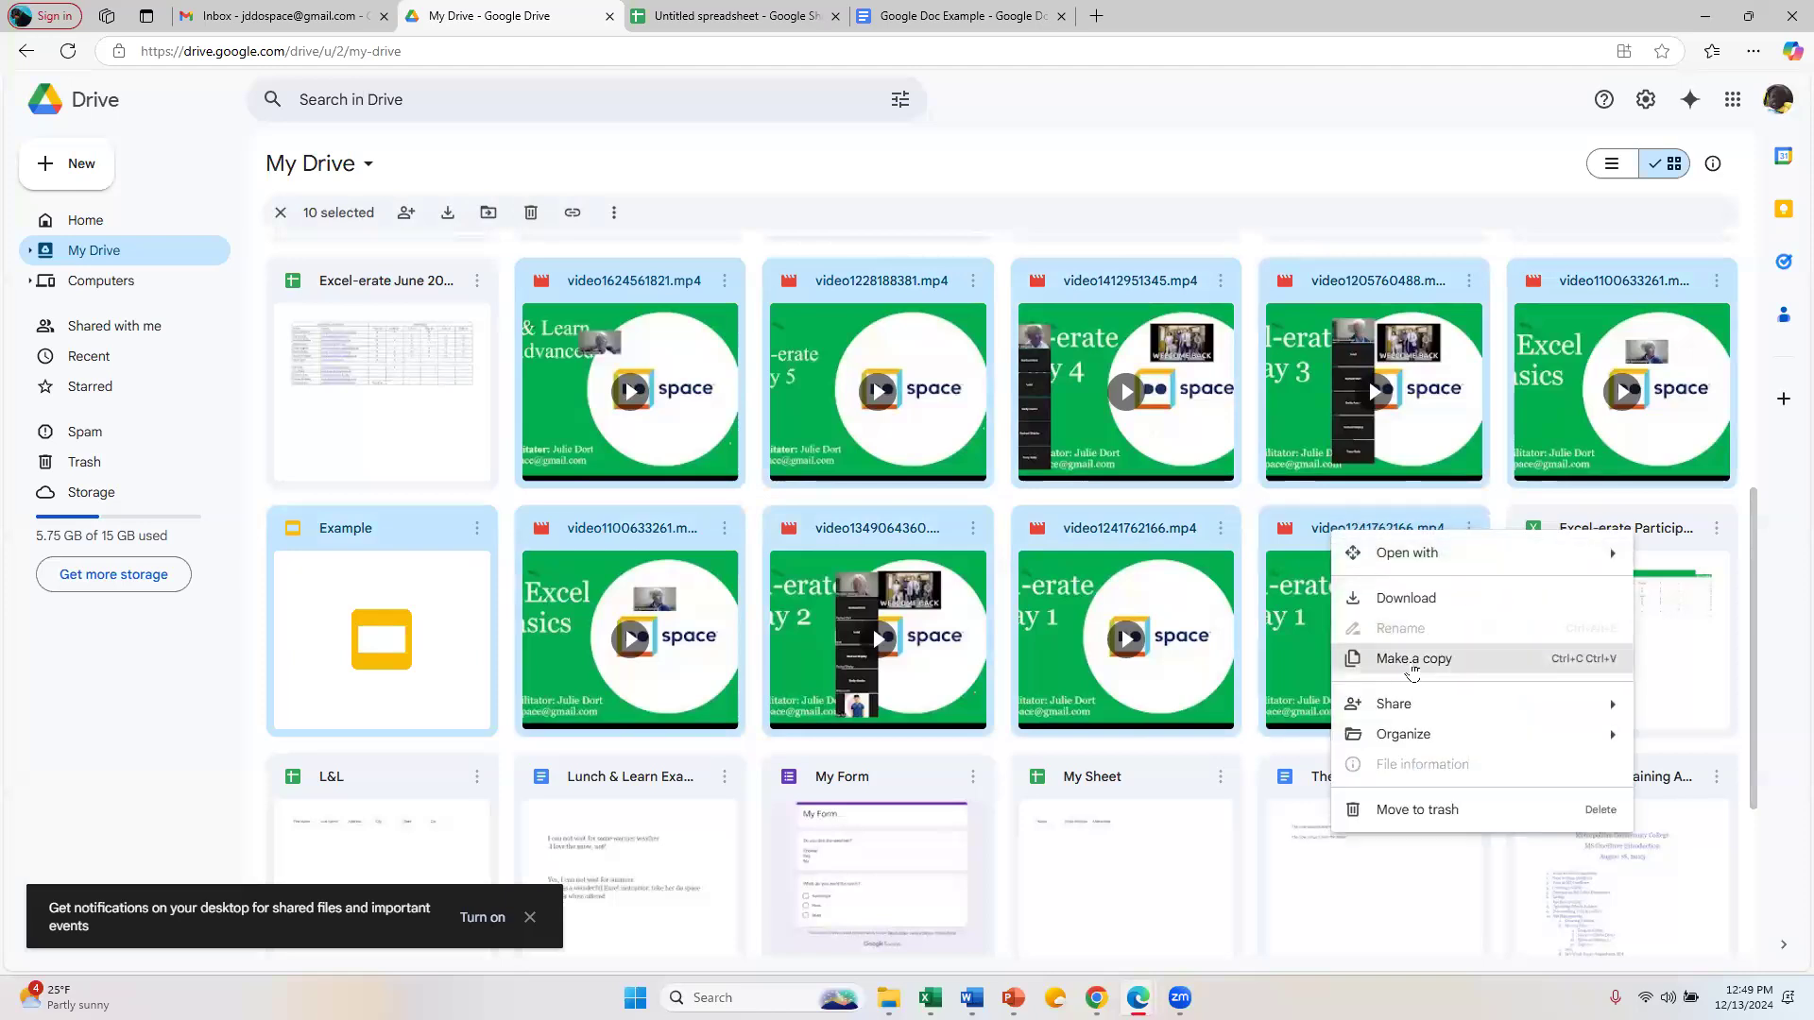
left_click(1414, 655)
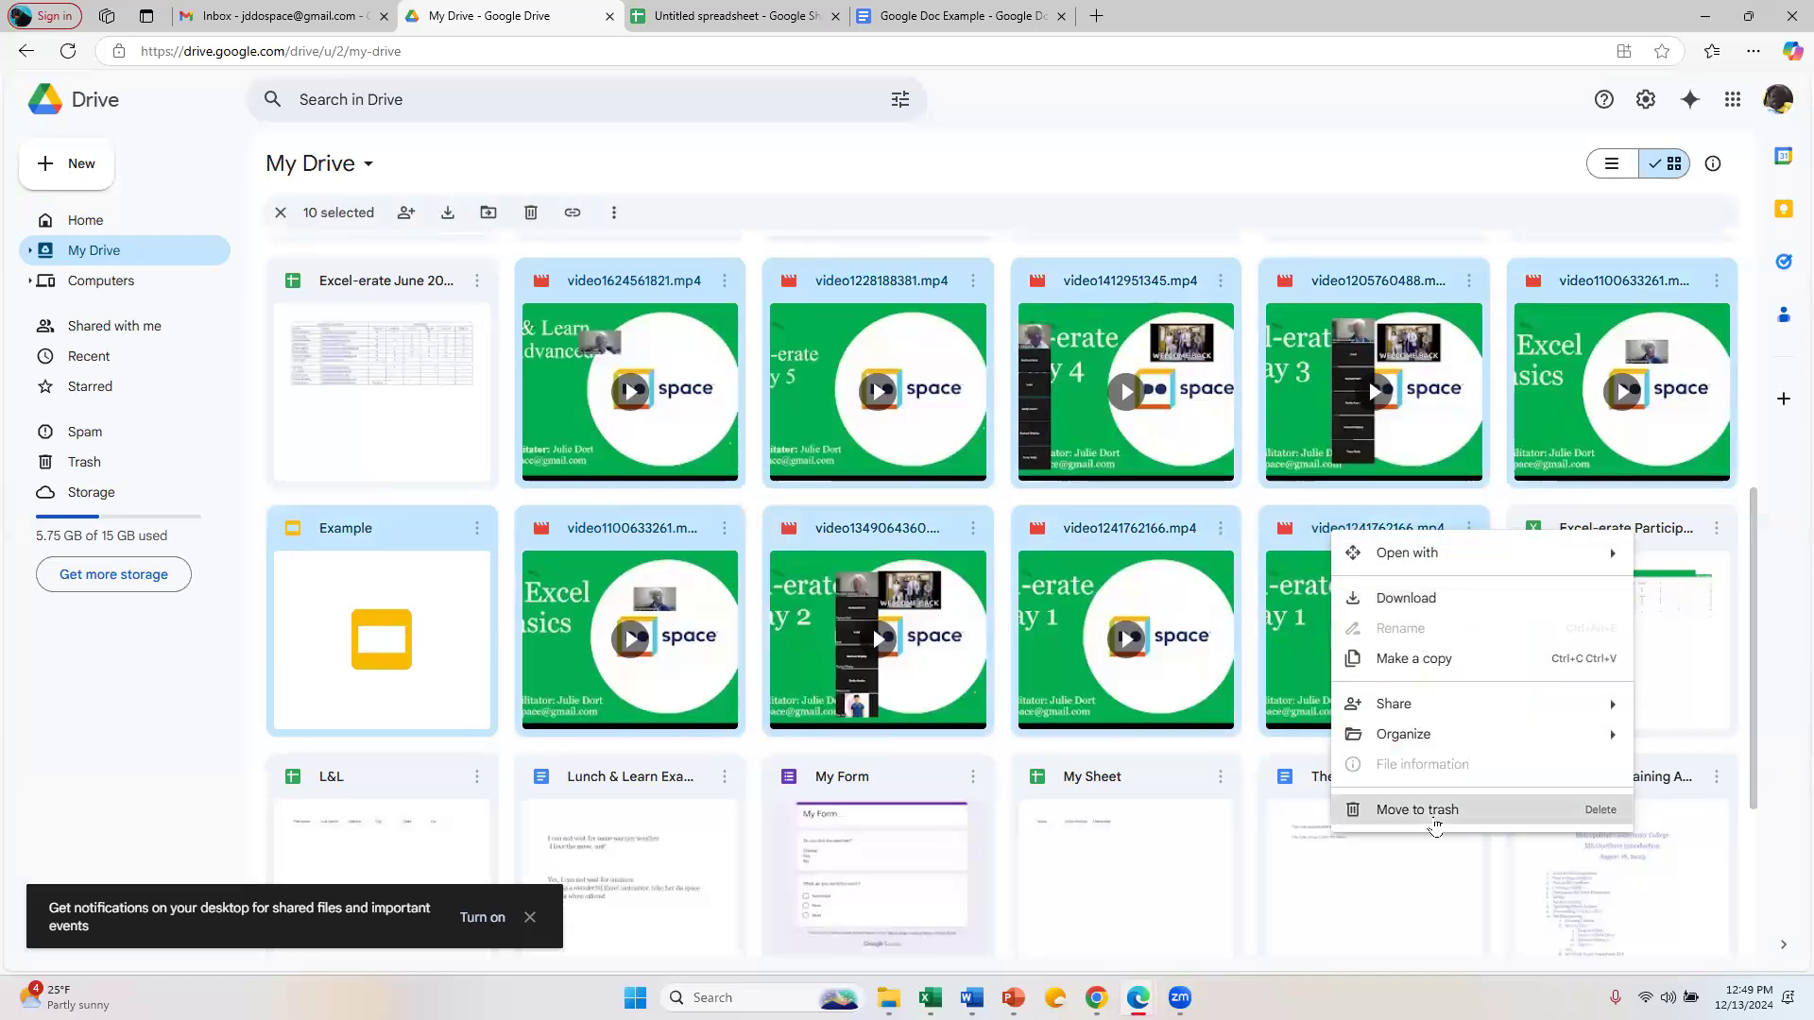
left_click(1435, 813)
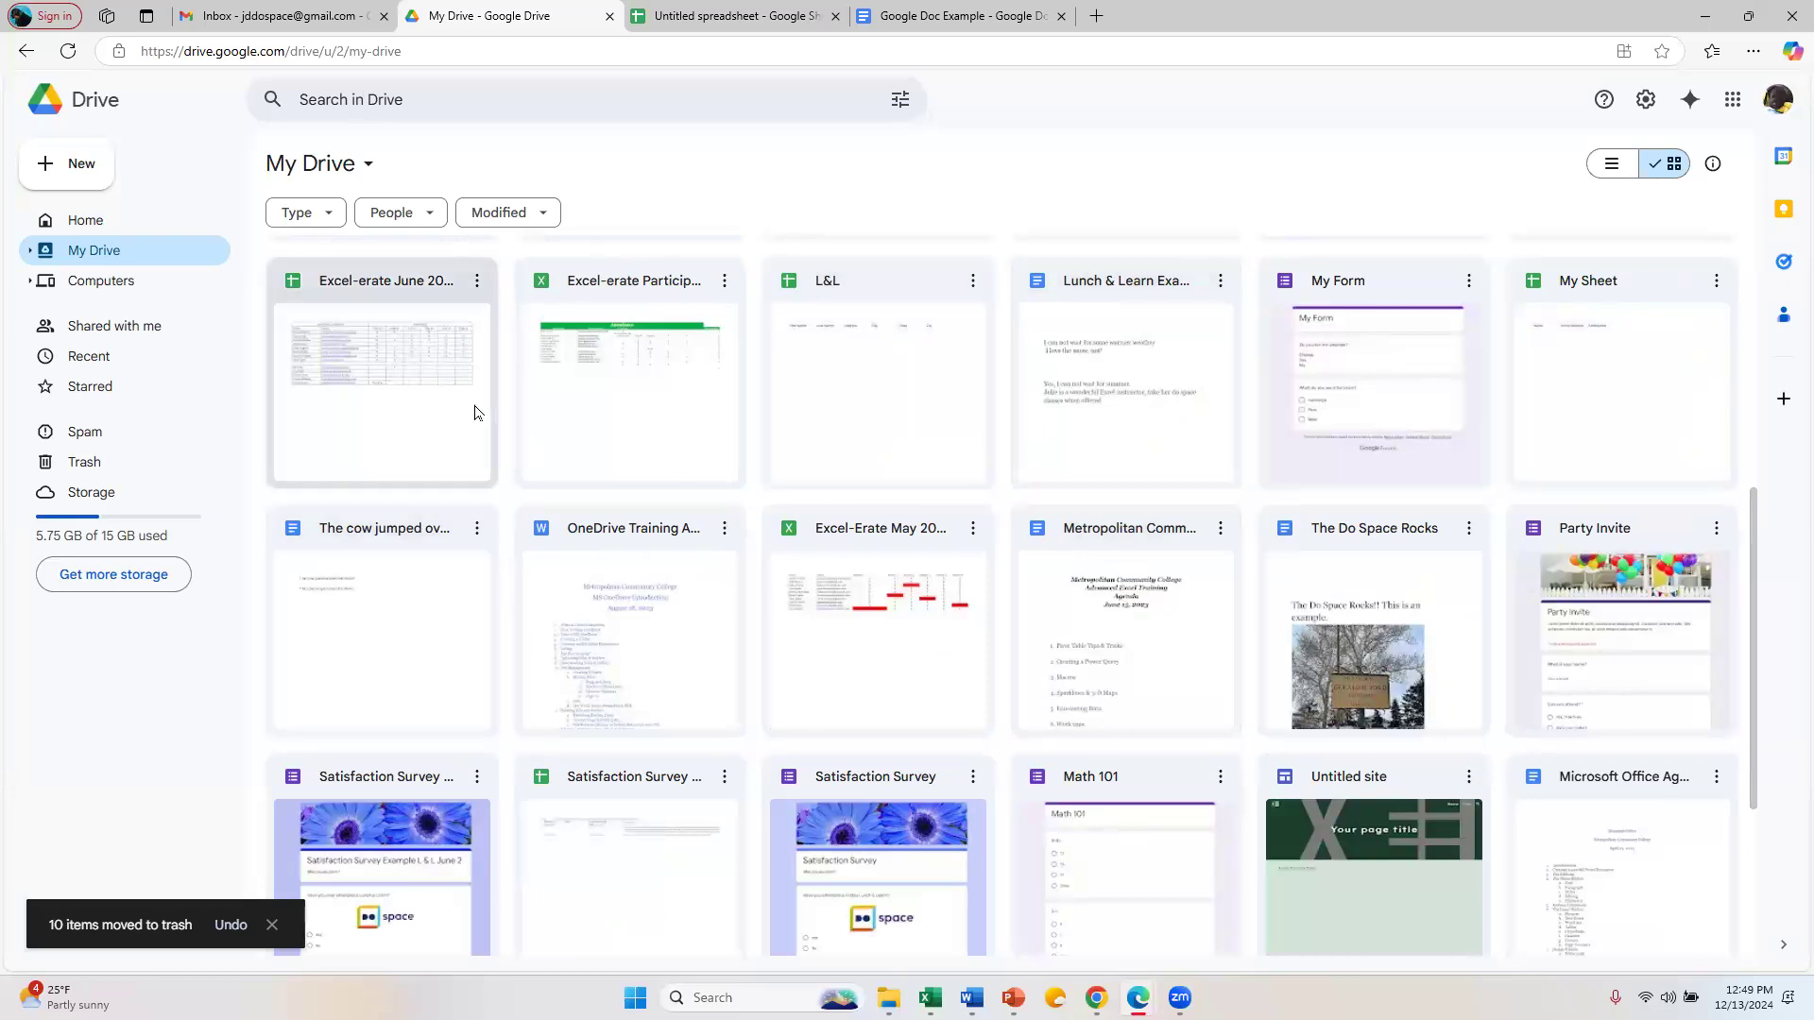
Step: Permanently delete the ten newly trashed files by emptying the trash again
scroll(476, 413, "up", 6)
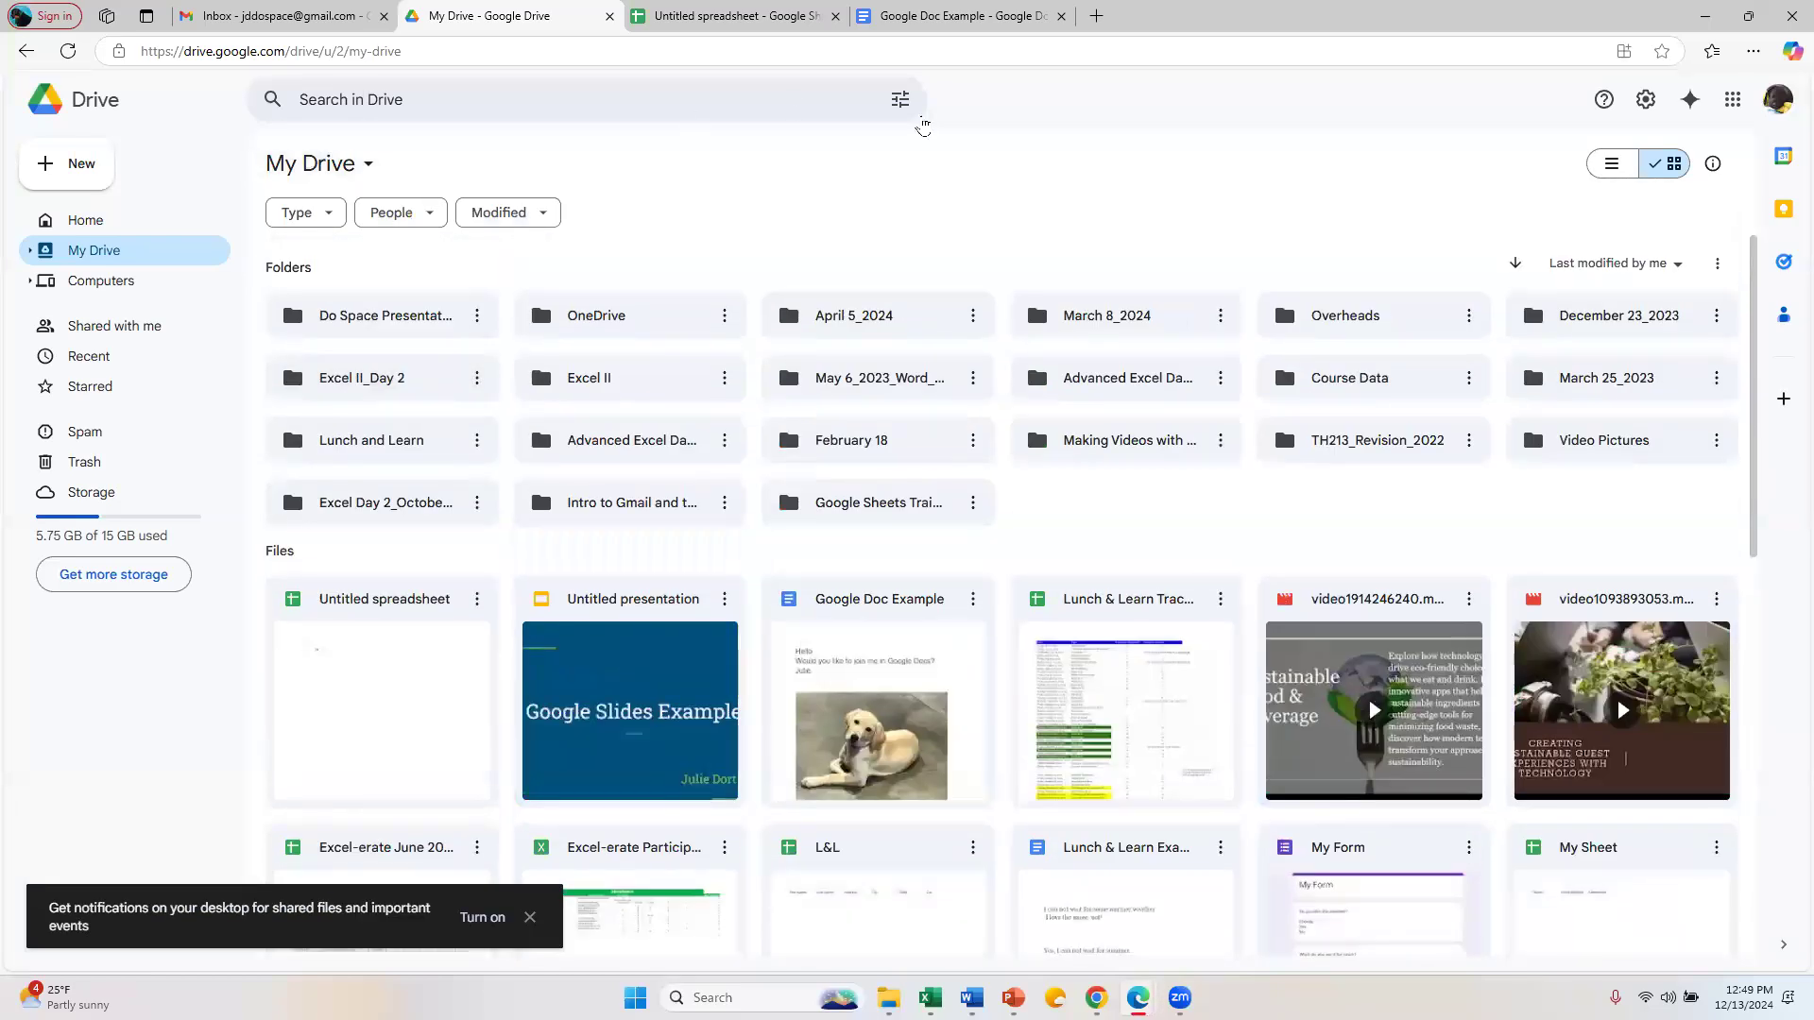
left_click(125, 461)
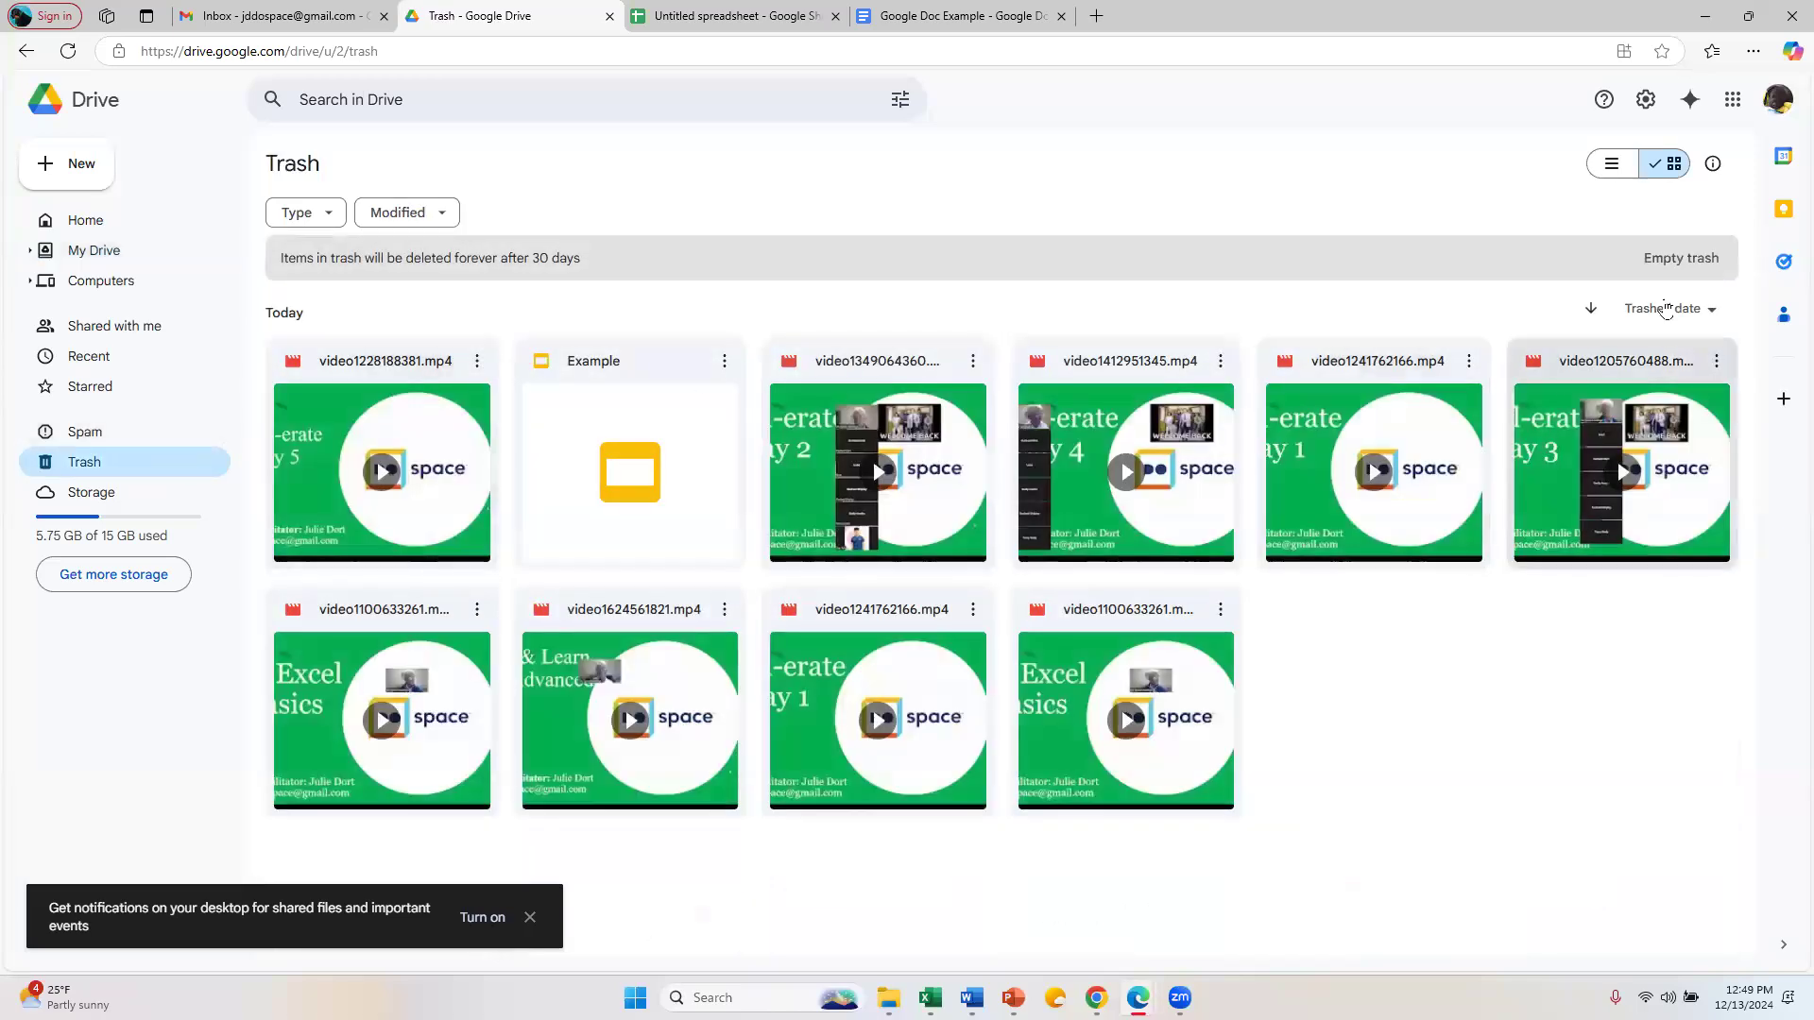
left_click(1678, 249)
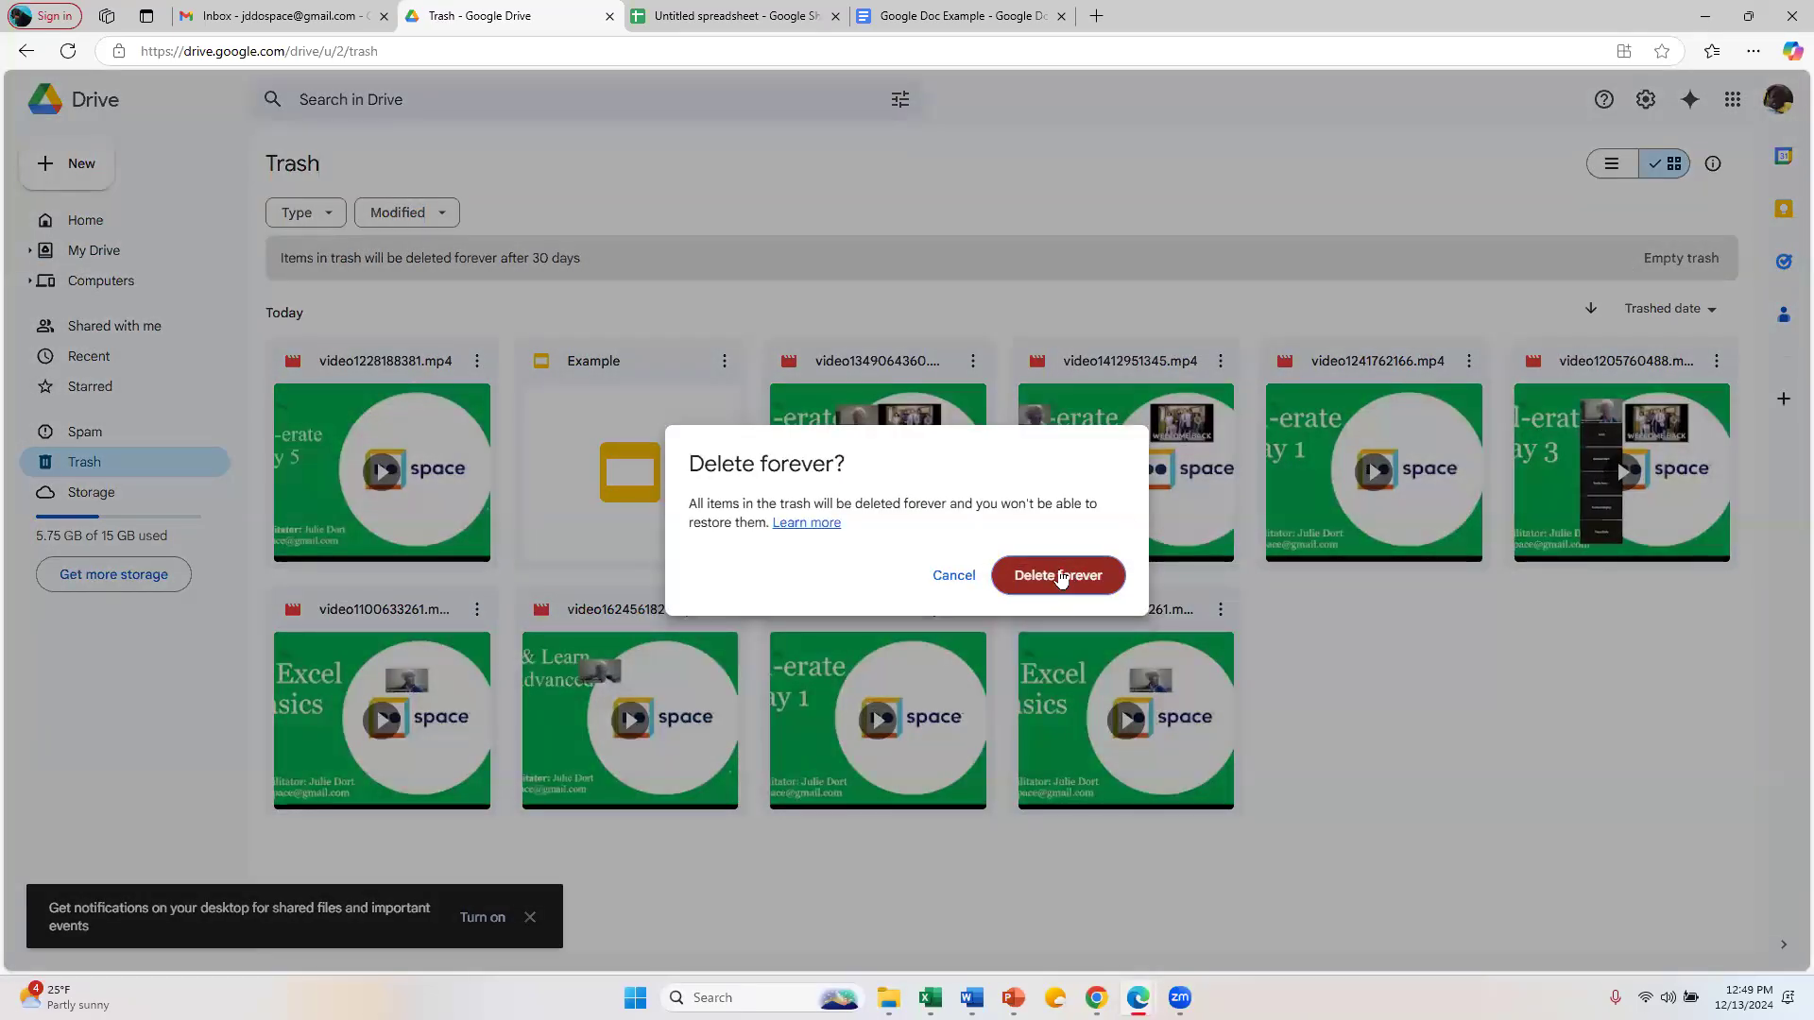
left_click(1073, 581)
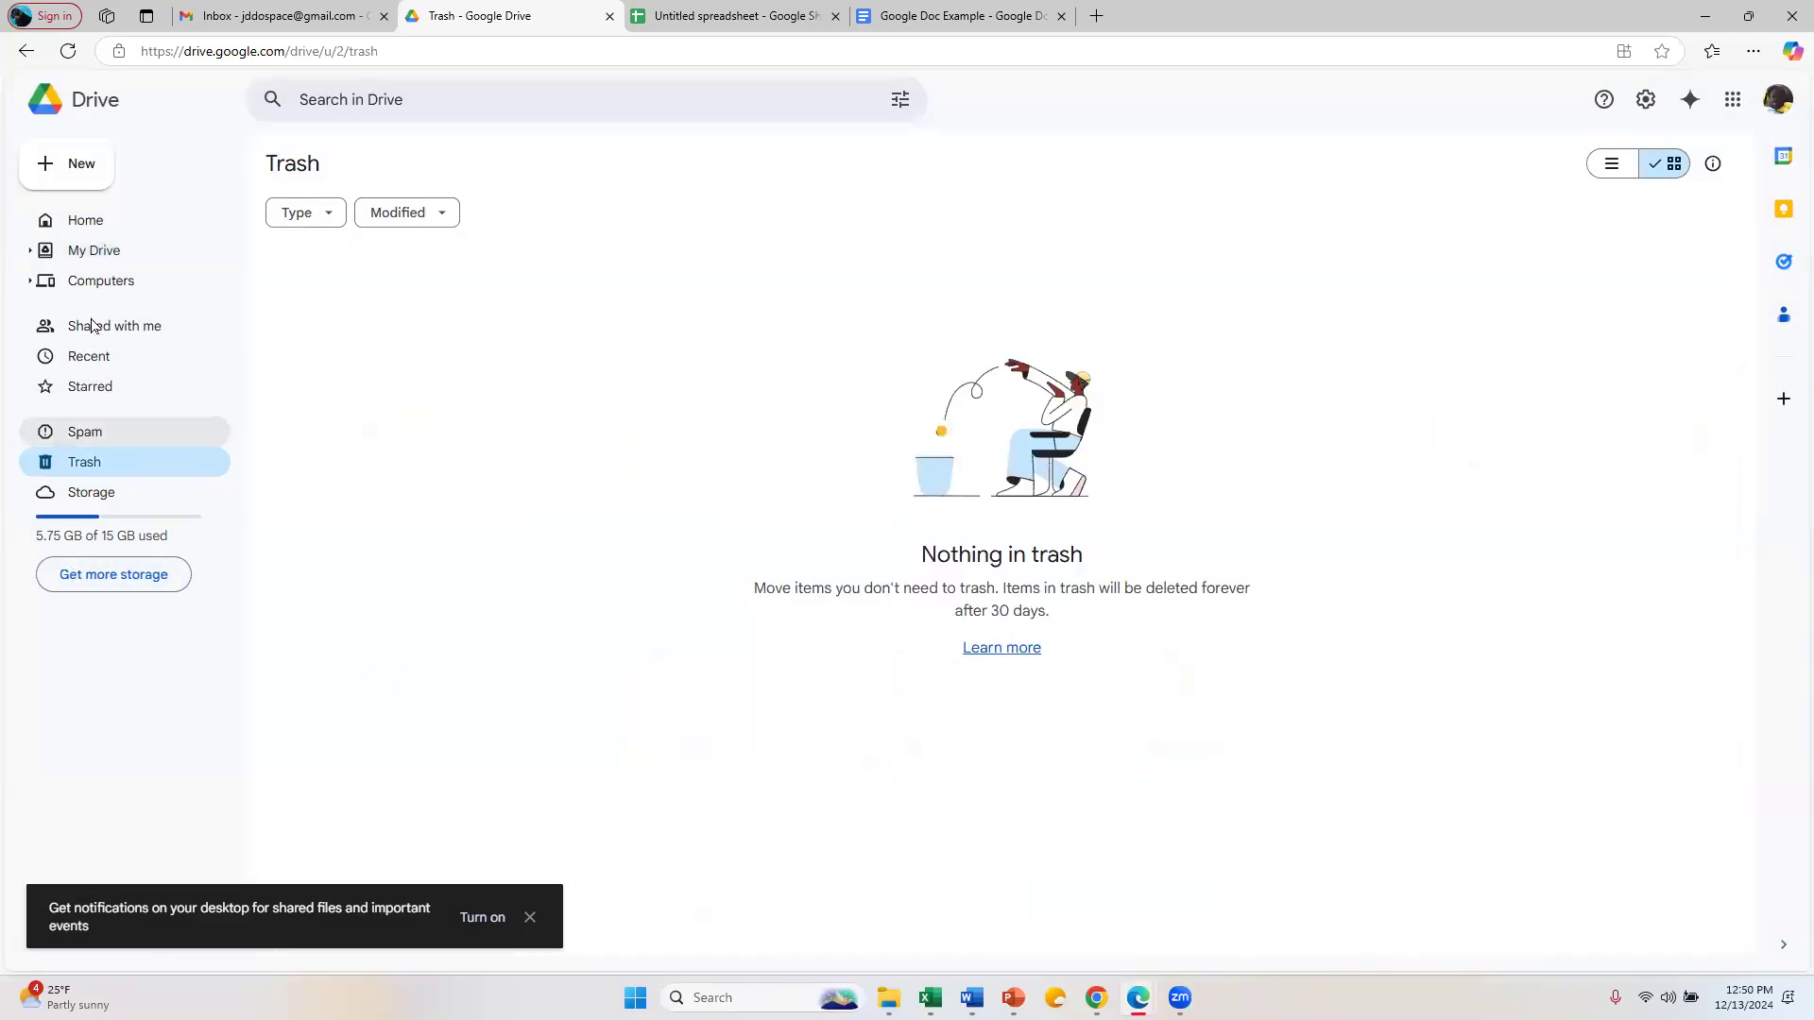
Step: Create a new folder named Folder Example in My Drive
left_click(83, 260)
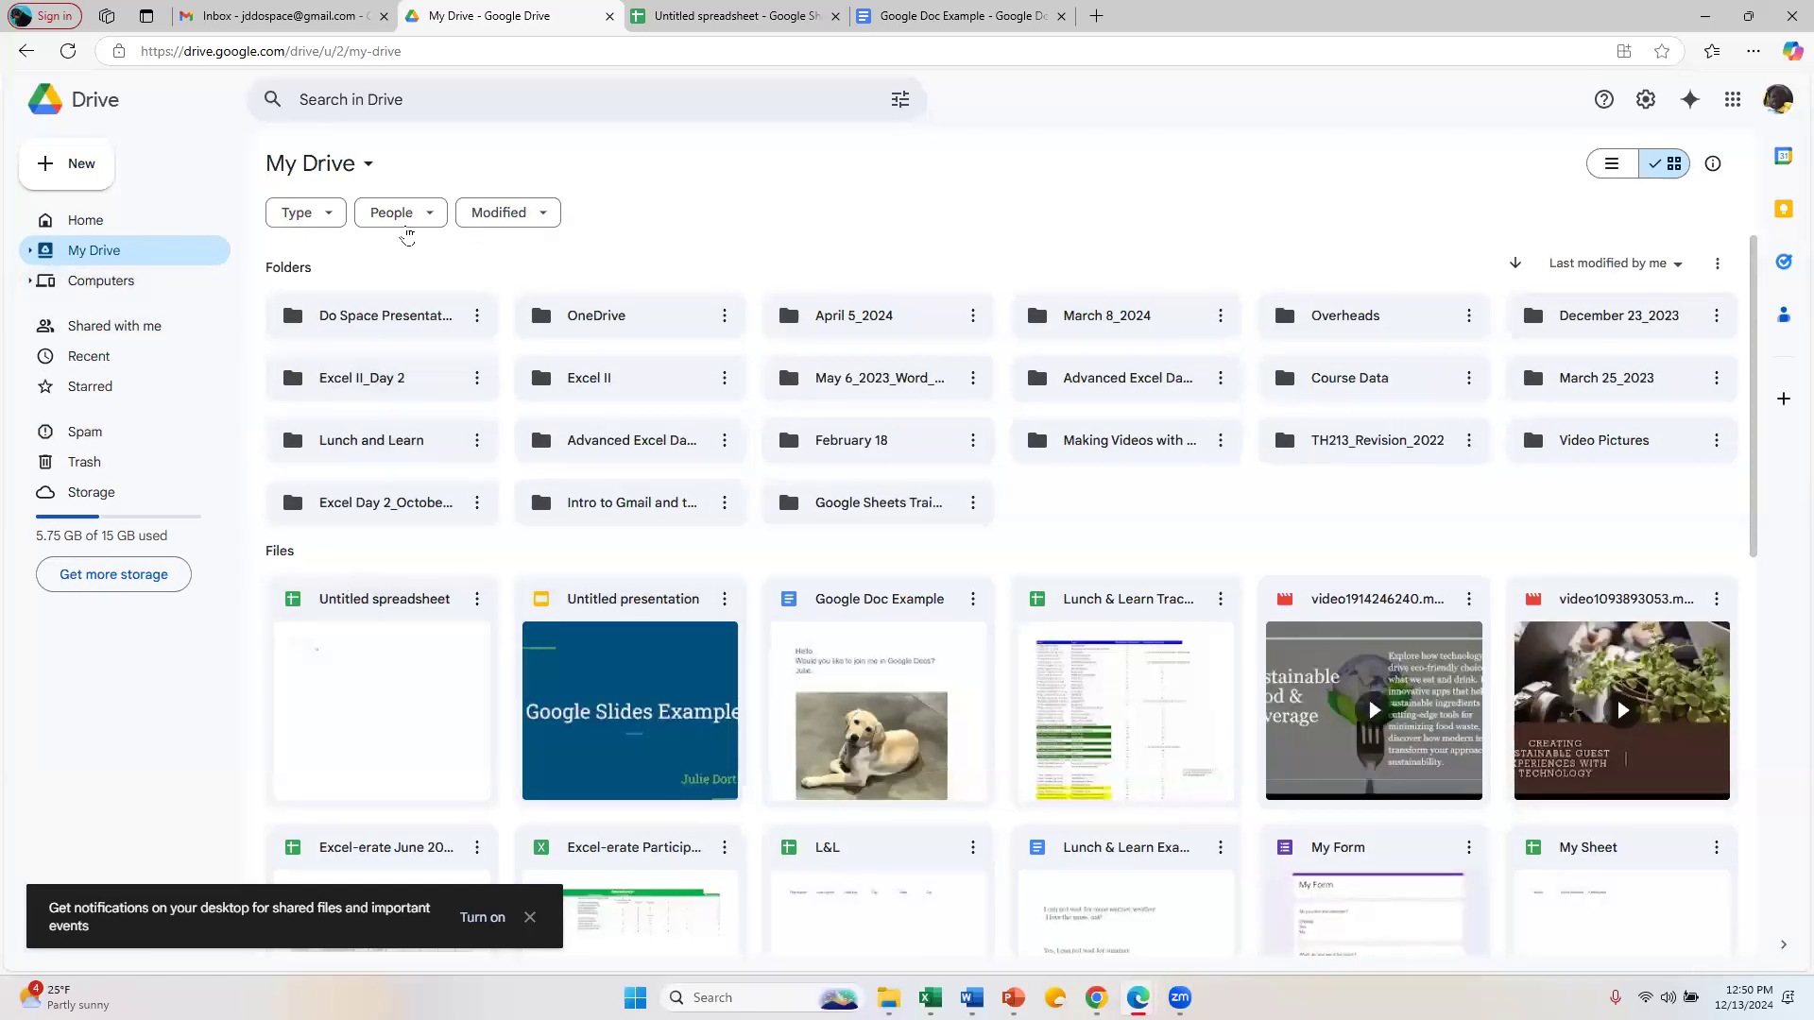
scroll(917, 434, "down", 3)
scroll(902, 411, "up", 3)
left_click(118, 182)
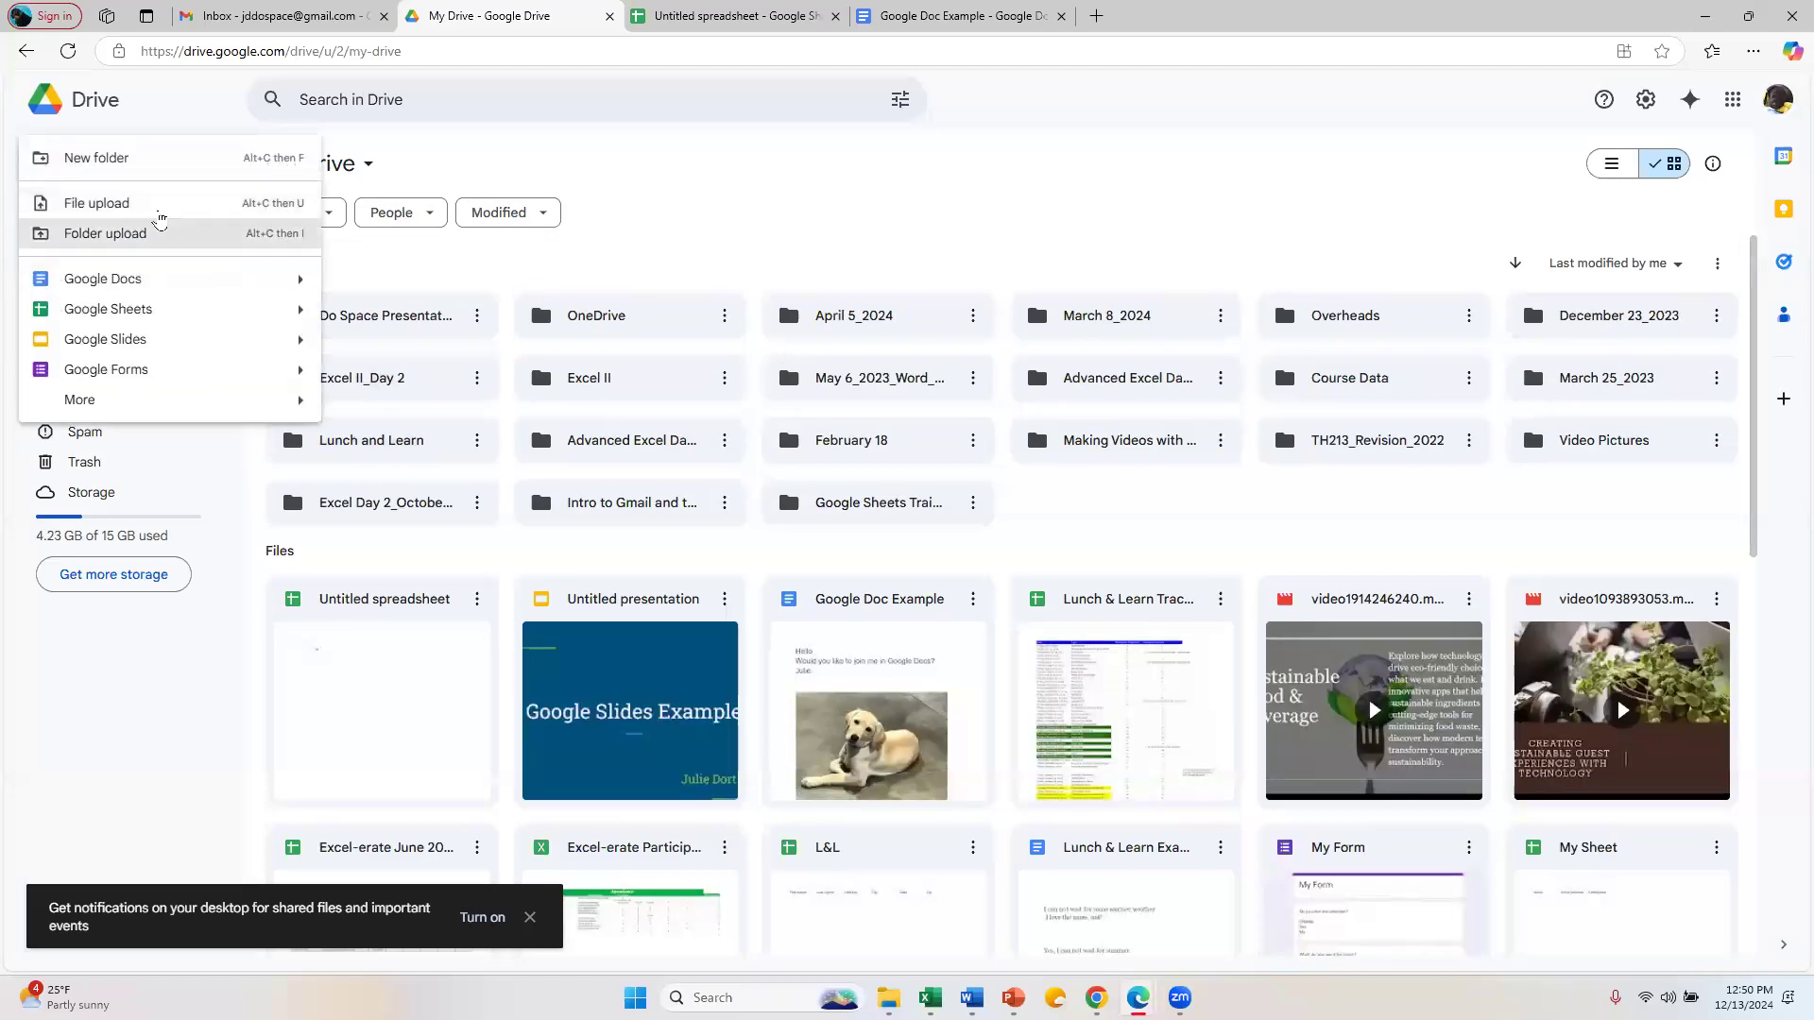
left_click(141, 160)
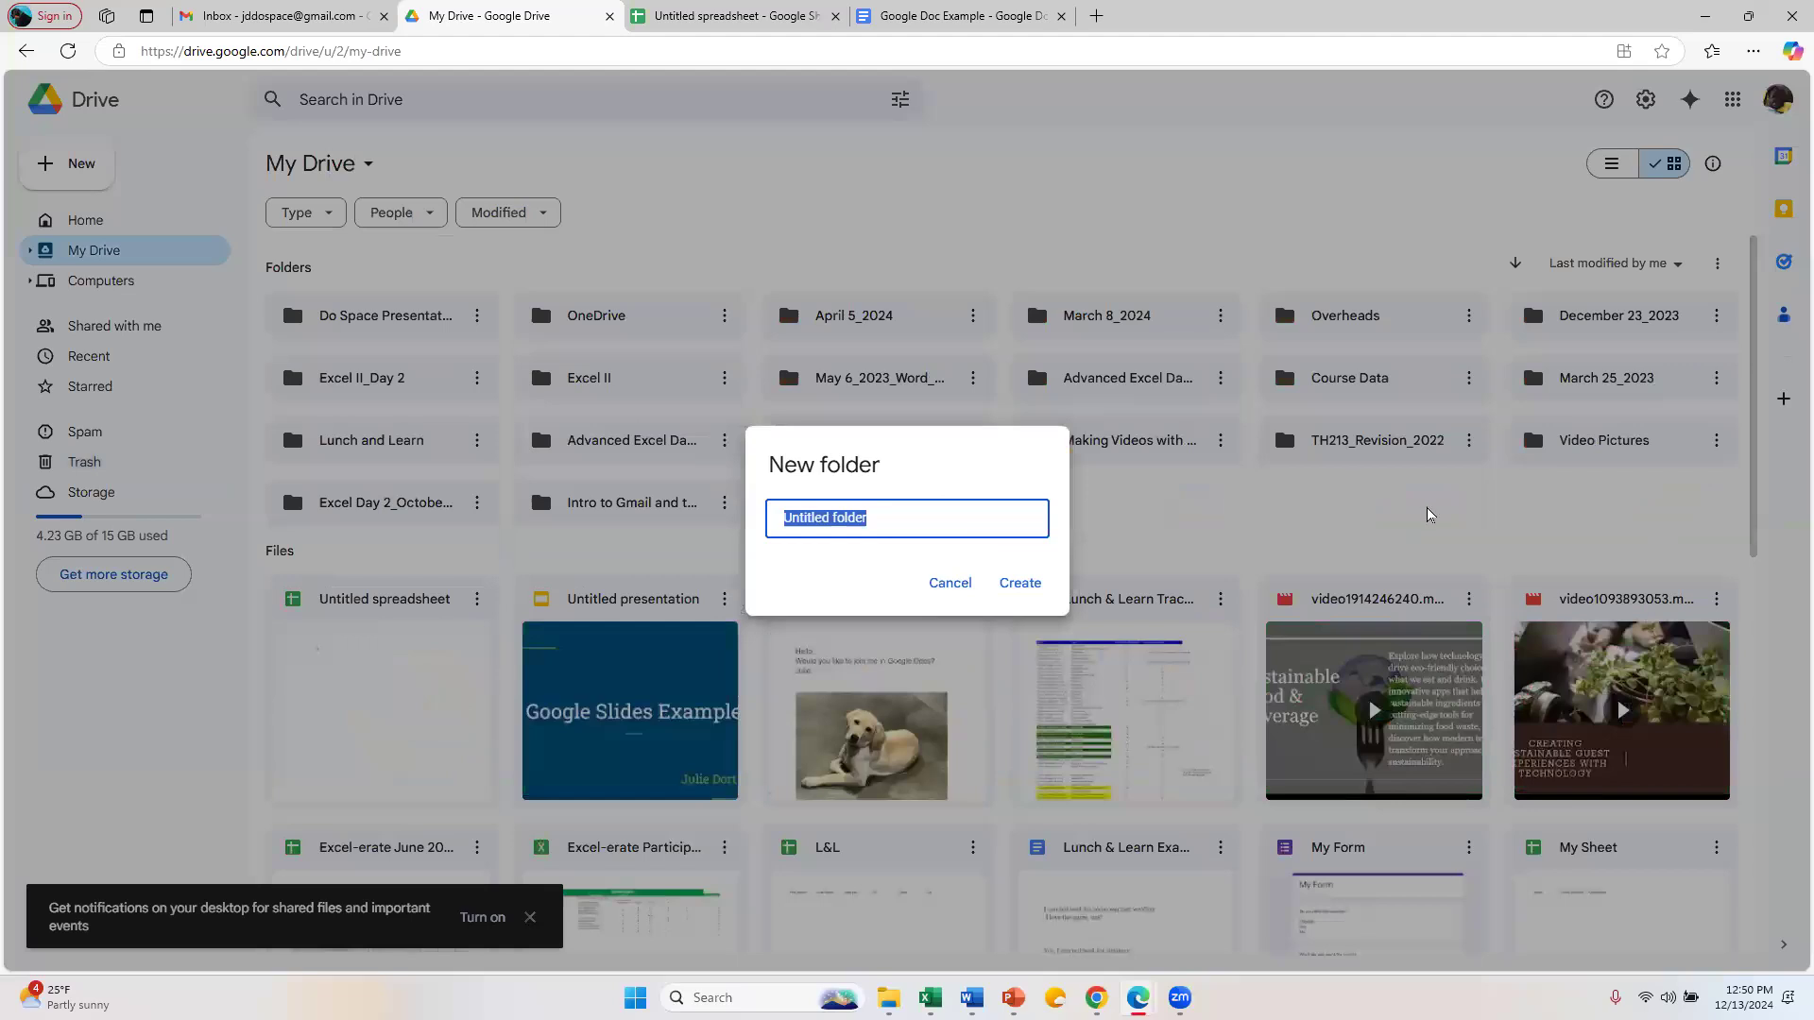
type("Folder Example")
key("Return")
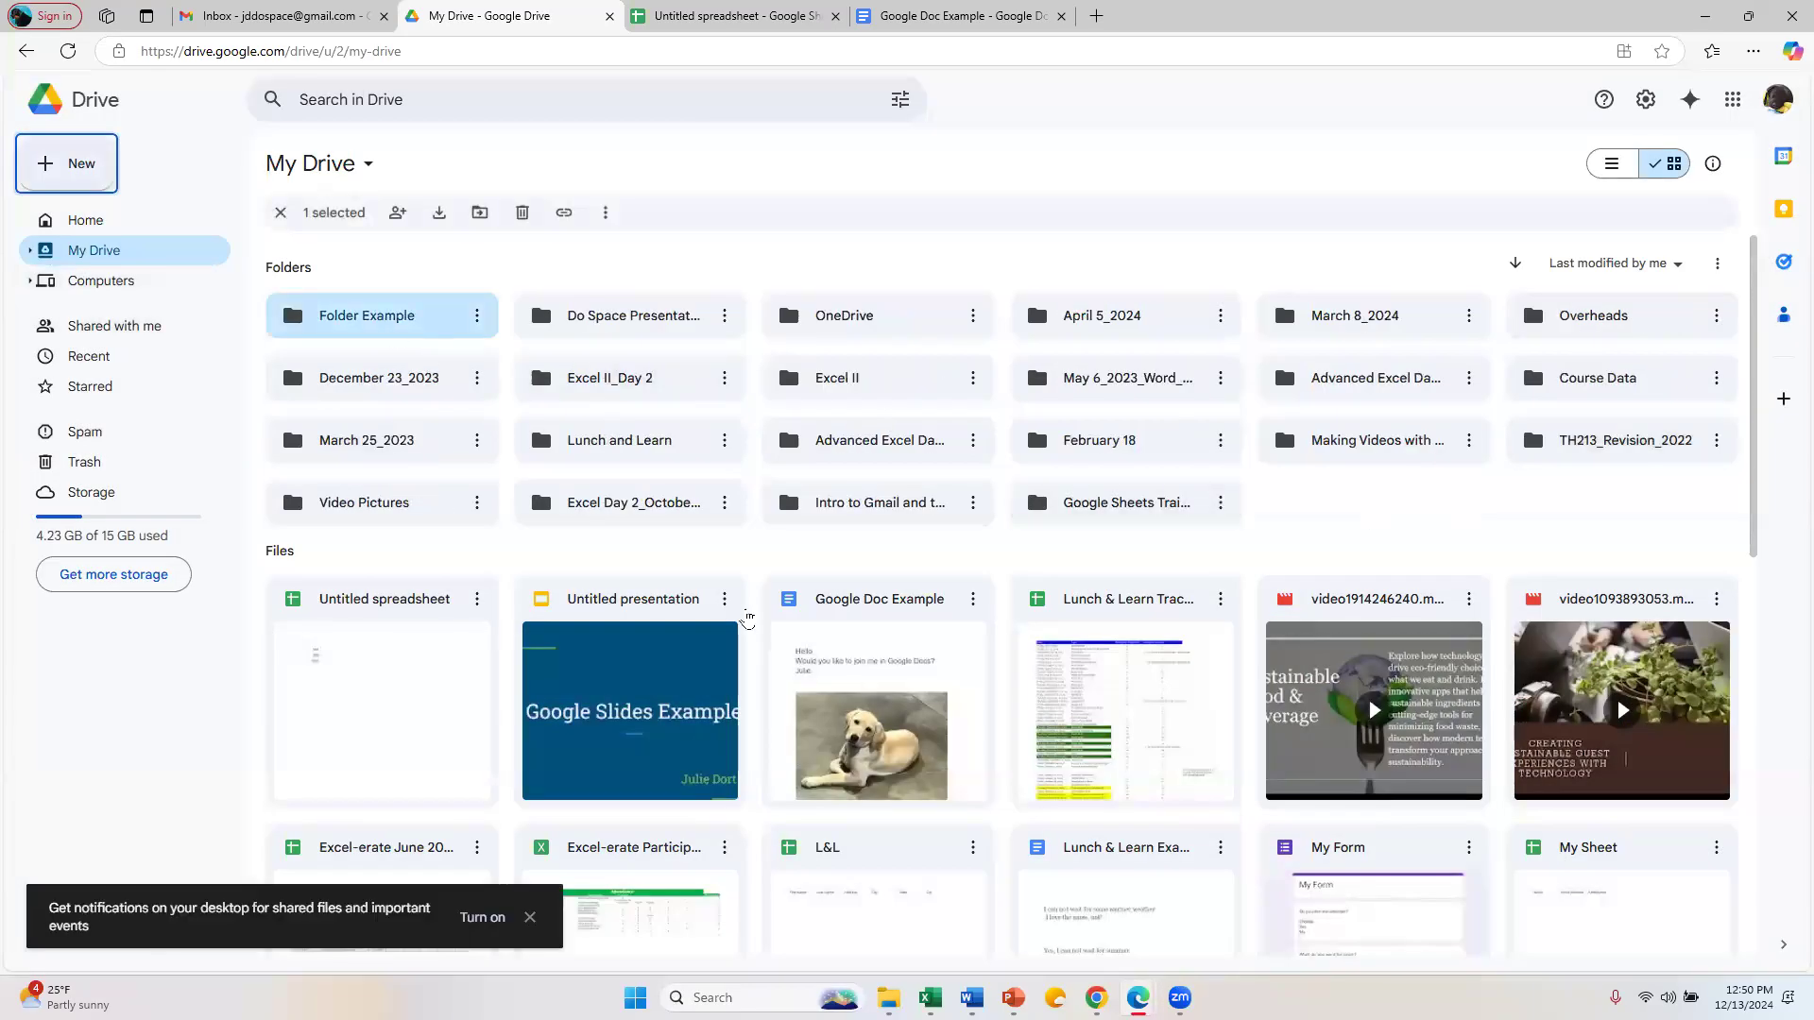
Step: Move Untitled spreadsheet, Untitled presentation and Google Doc Example together into Folder Example, and open the folder
left_click(409, 598)
left_click(623, 642, "ctrl")
left_click(873, 621, "ctrl")
left_click_drag(873, 620, 394, 305)
double_click(398, 321)
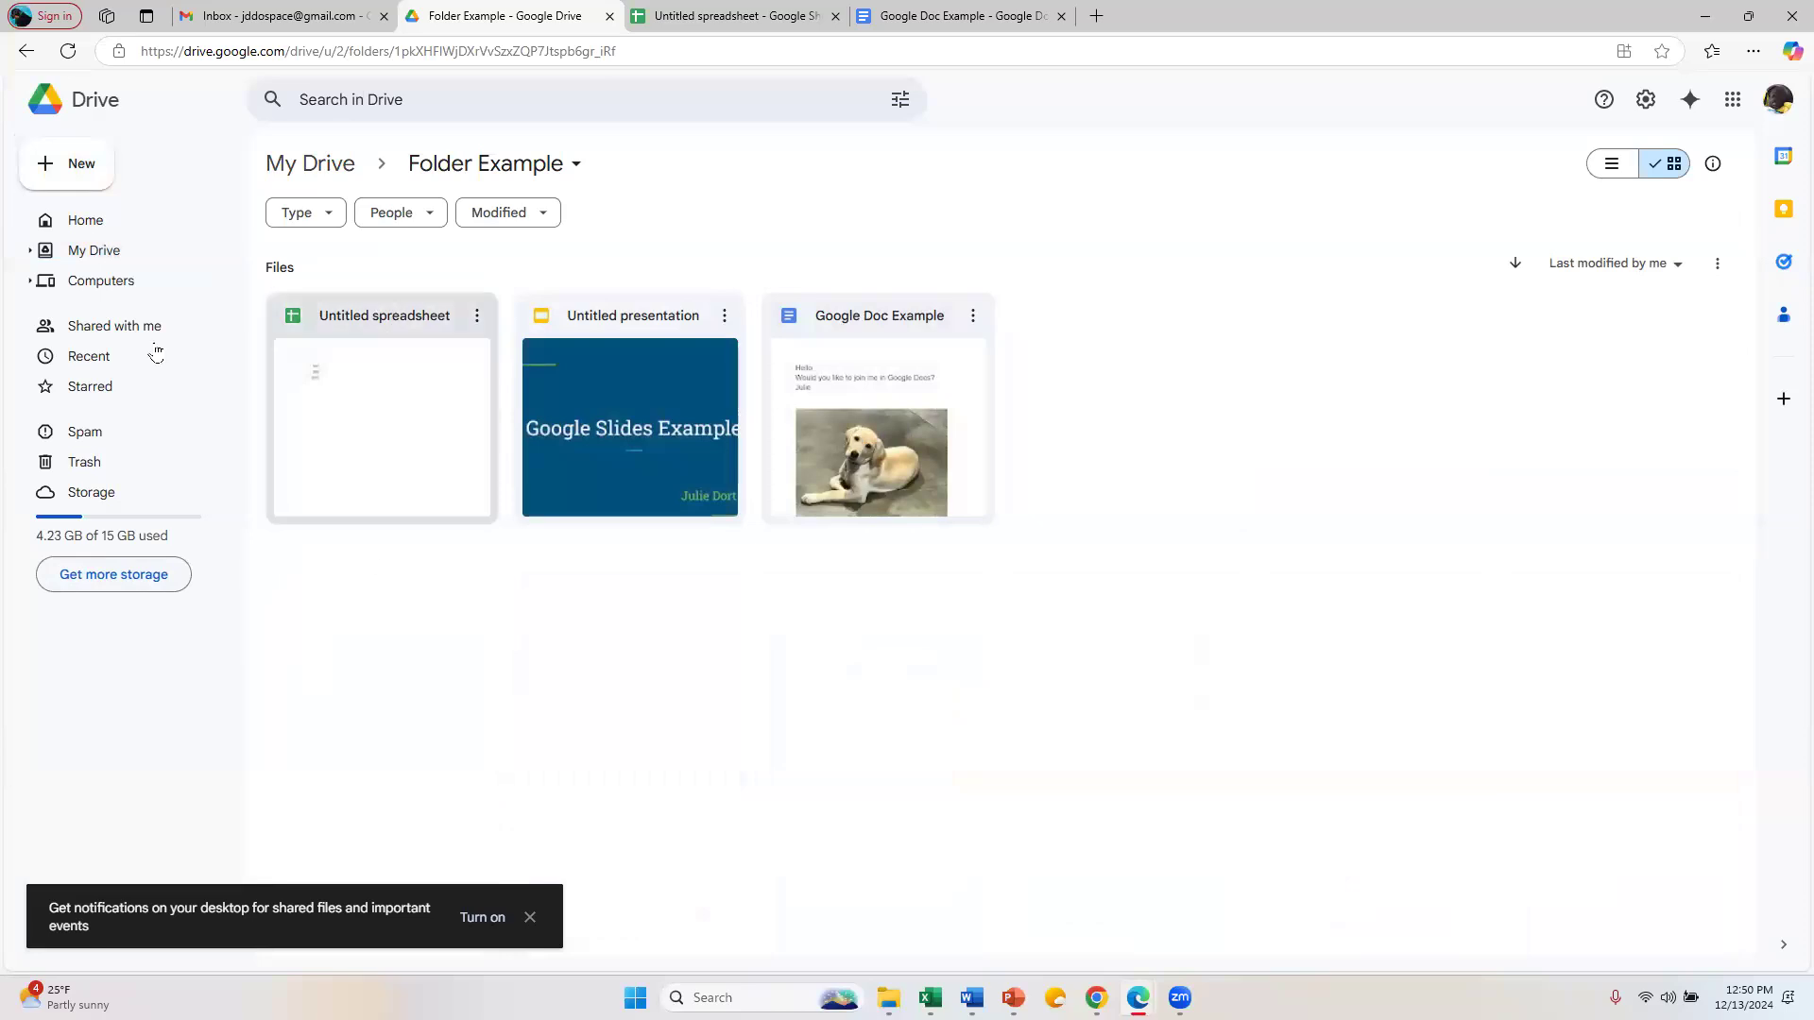
Step: Return to My Drive, look through its remaining files, and briefly view the open Google Doc Example document
left_click(94, 250)
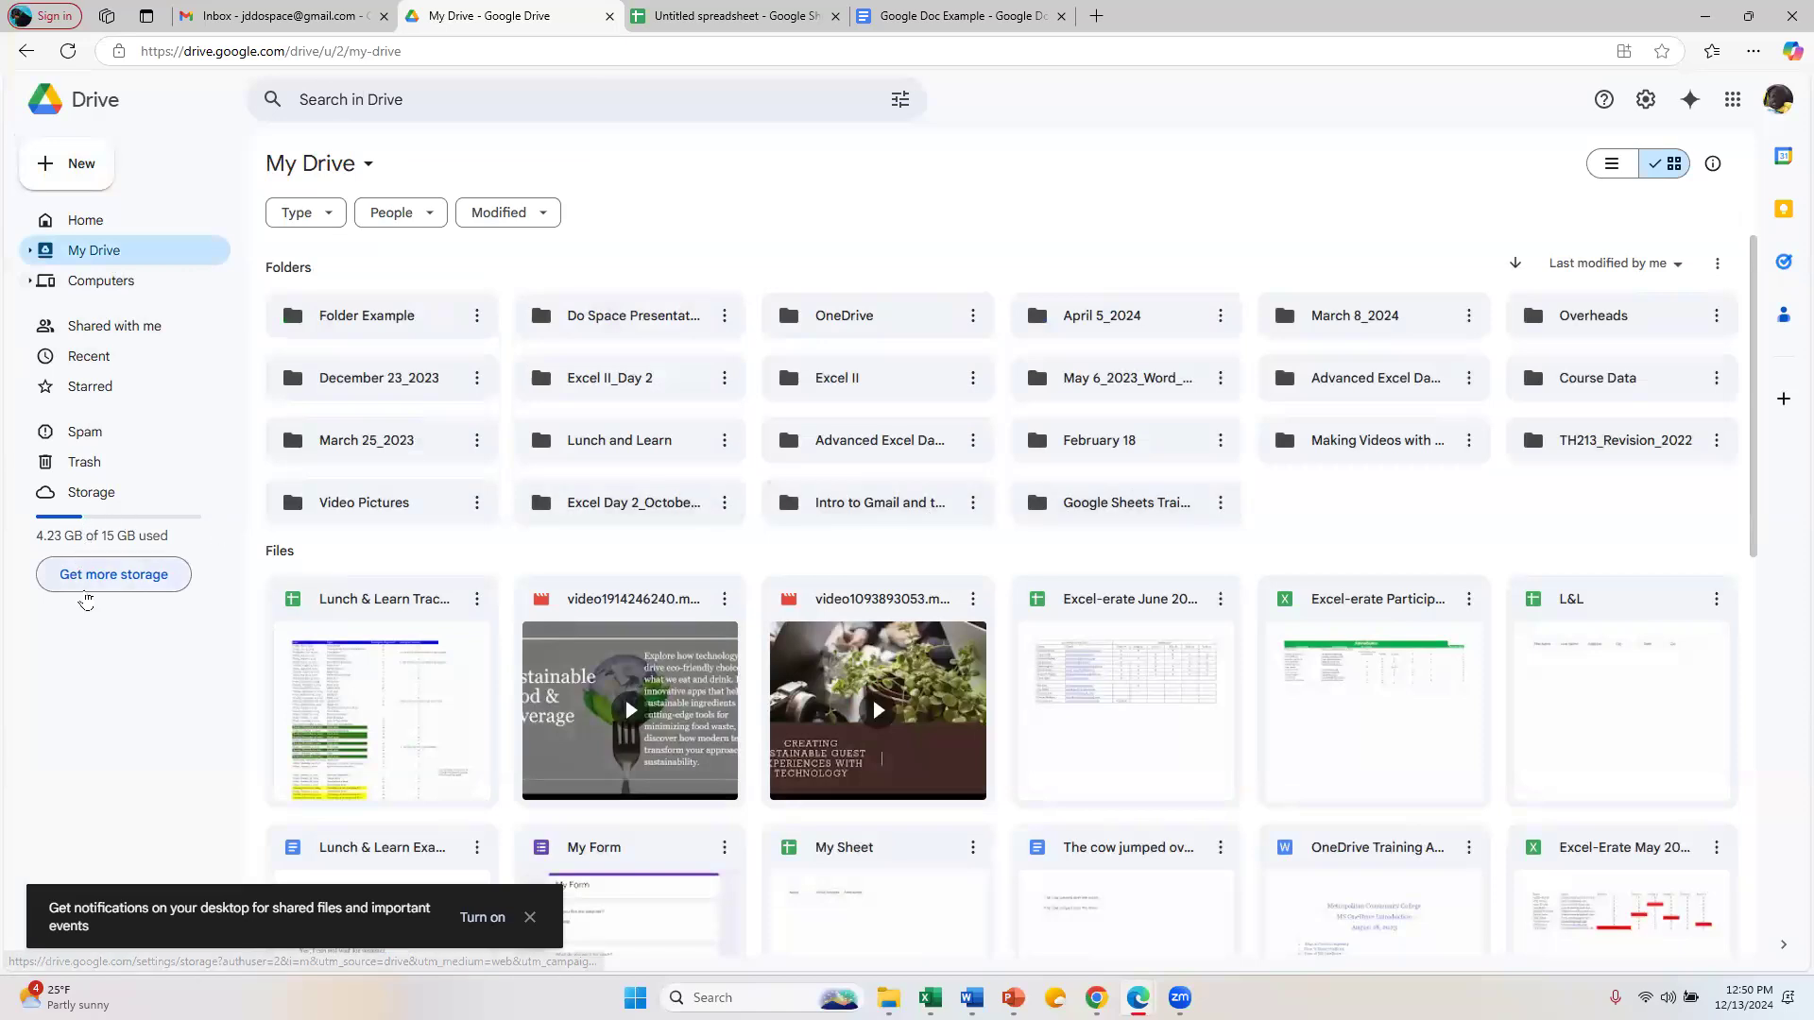
scroll(1106, 571, "down", 4)
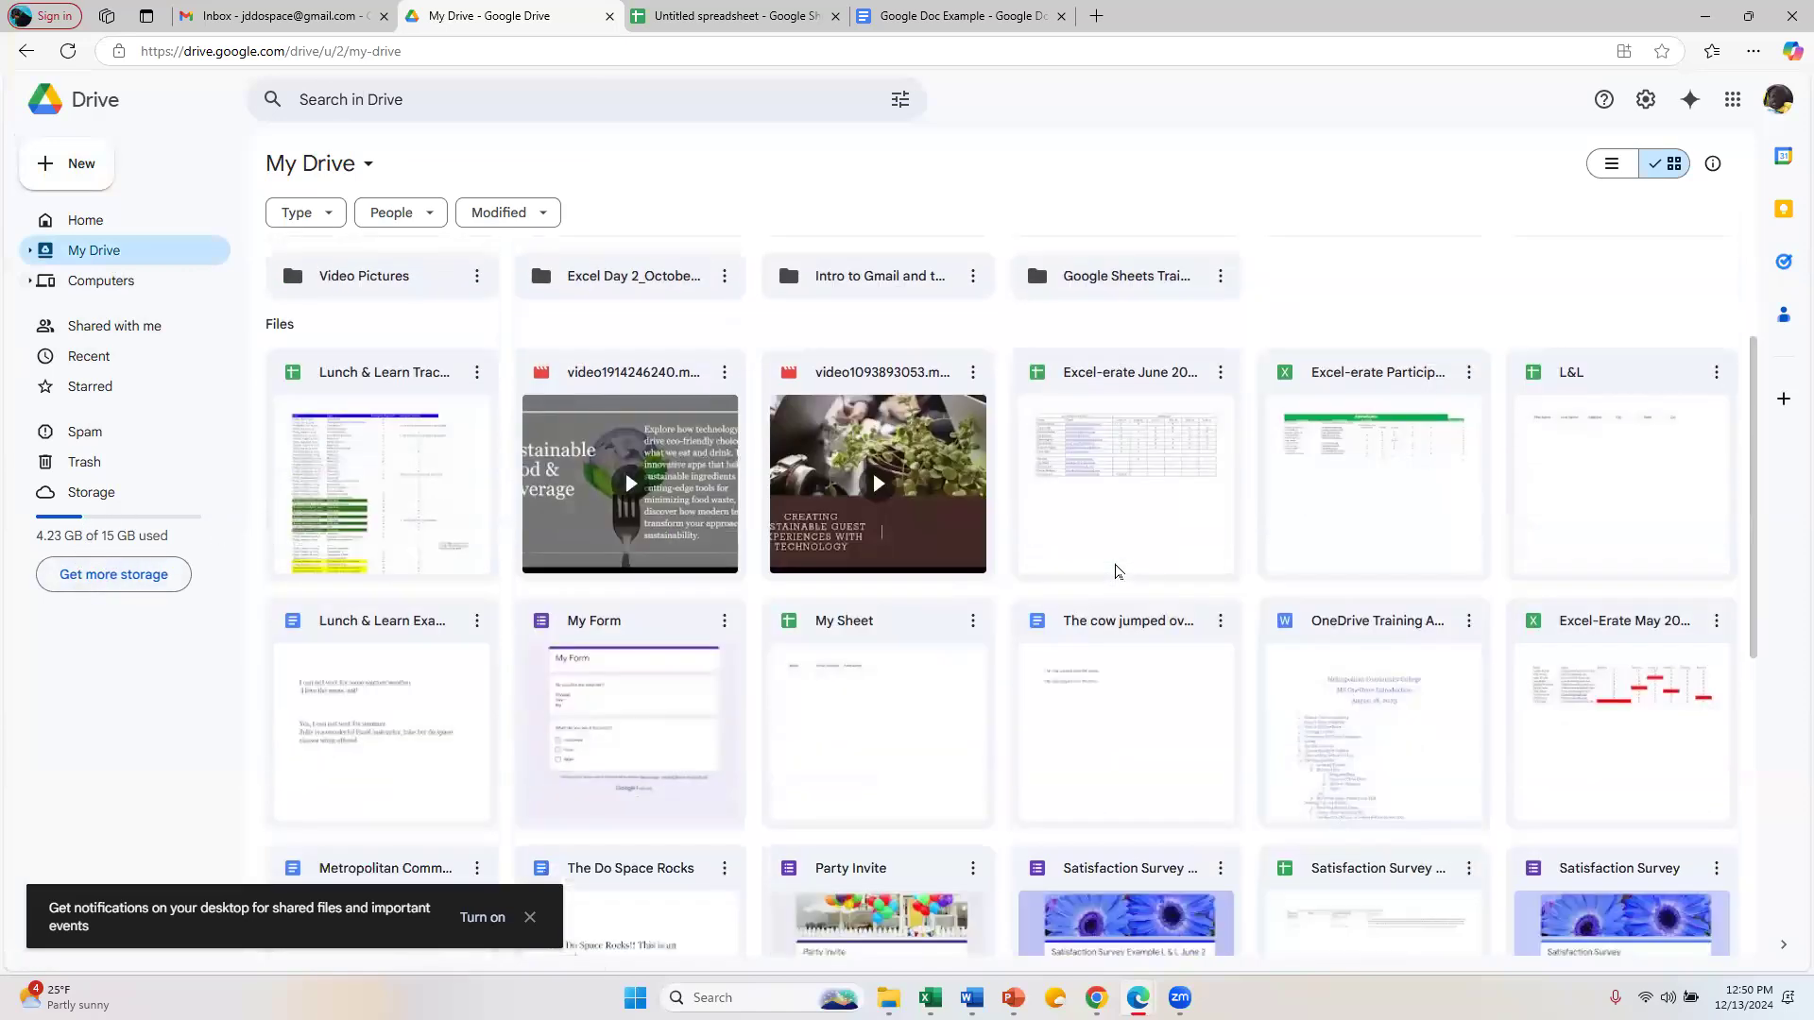
scroll(1116, 570, "down", 4)
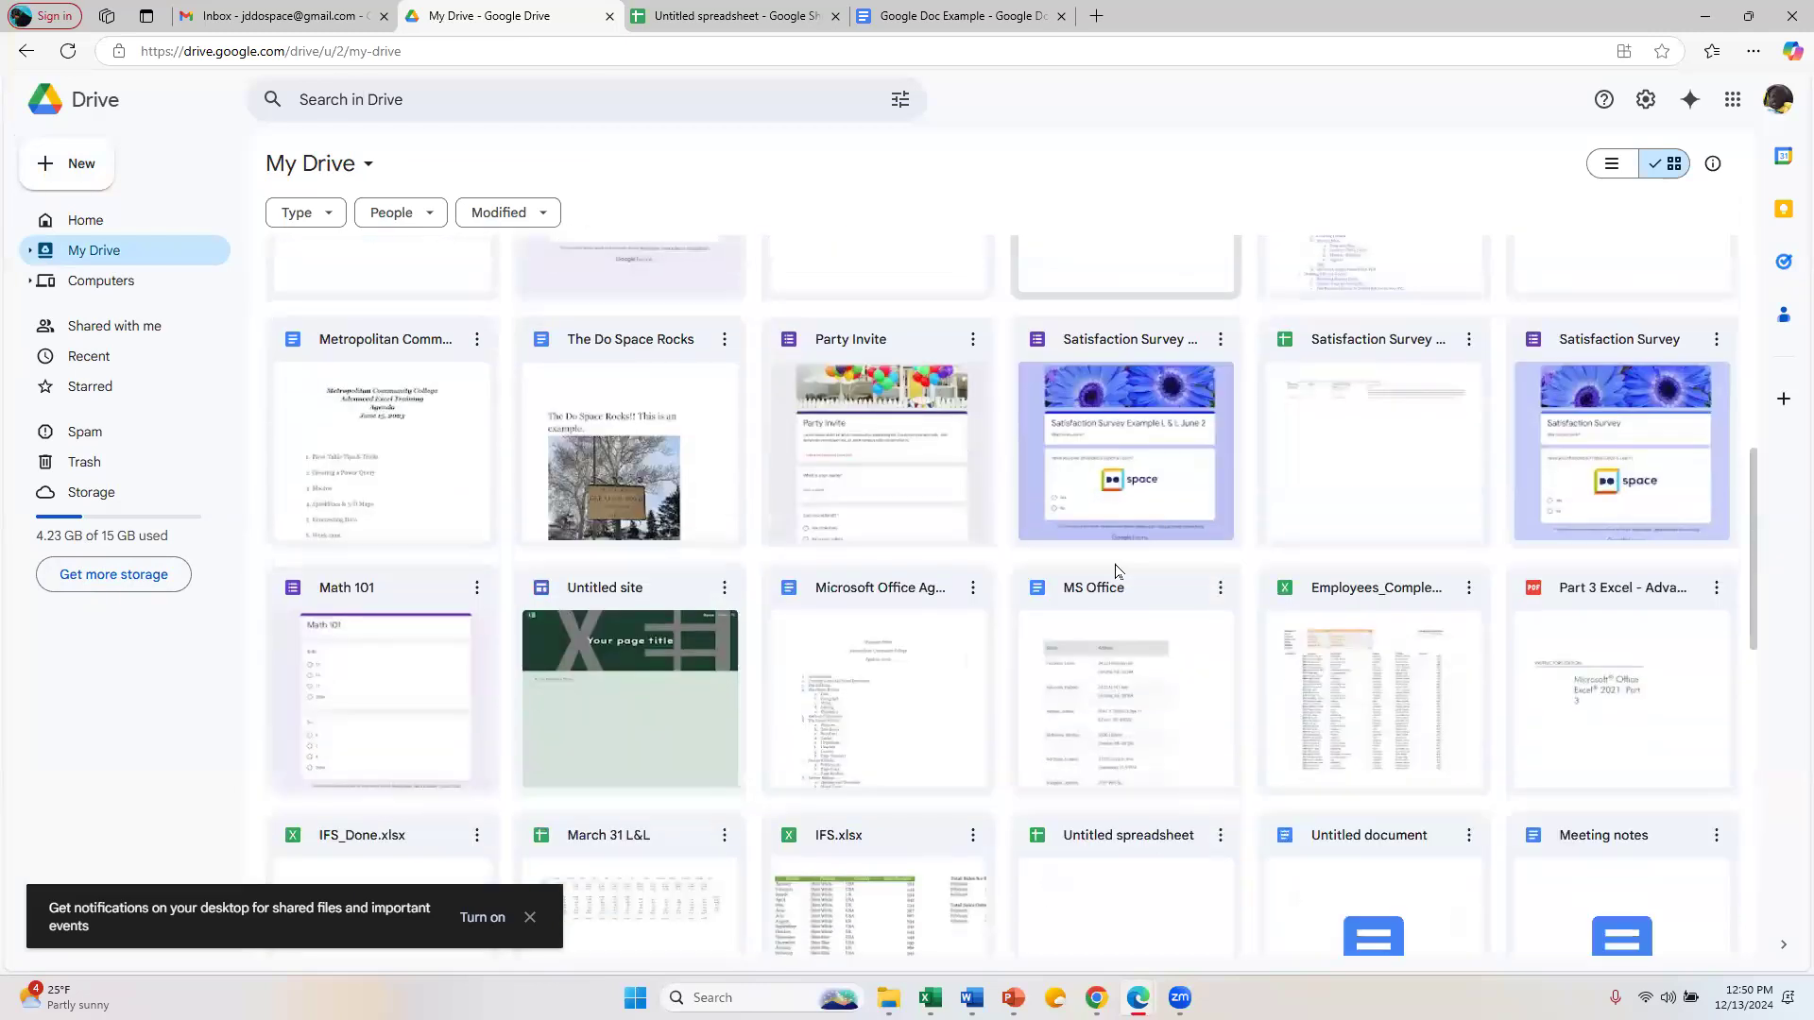
scroll(1106, 570, "down", 4)
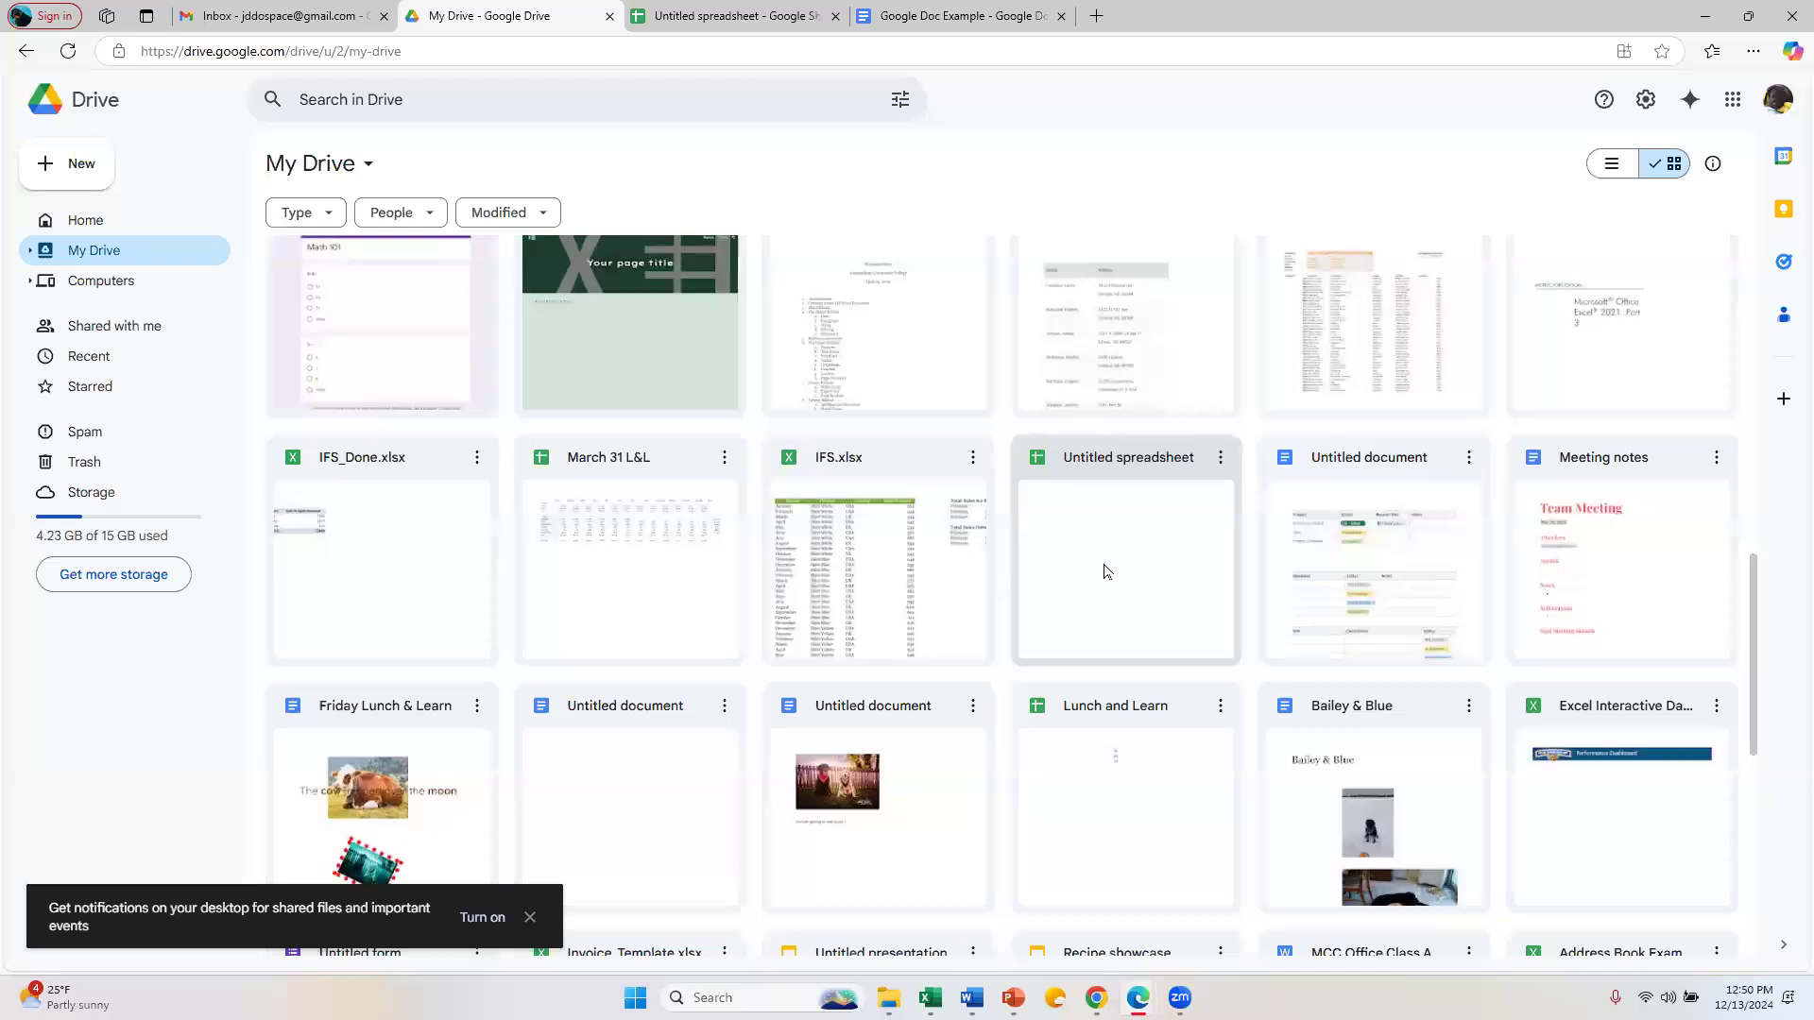
scroll(1105, 570, "up", 15)
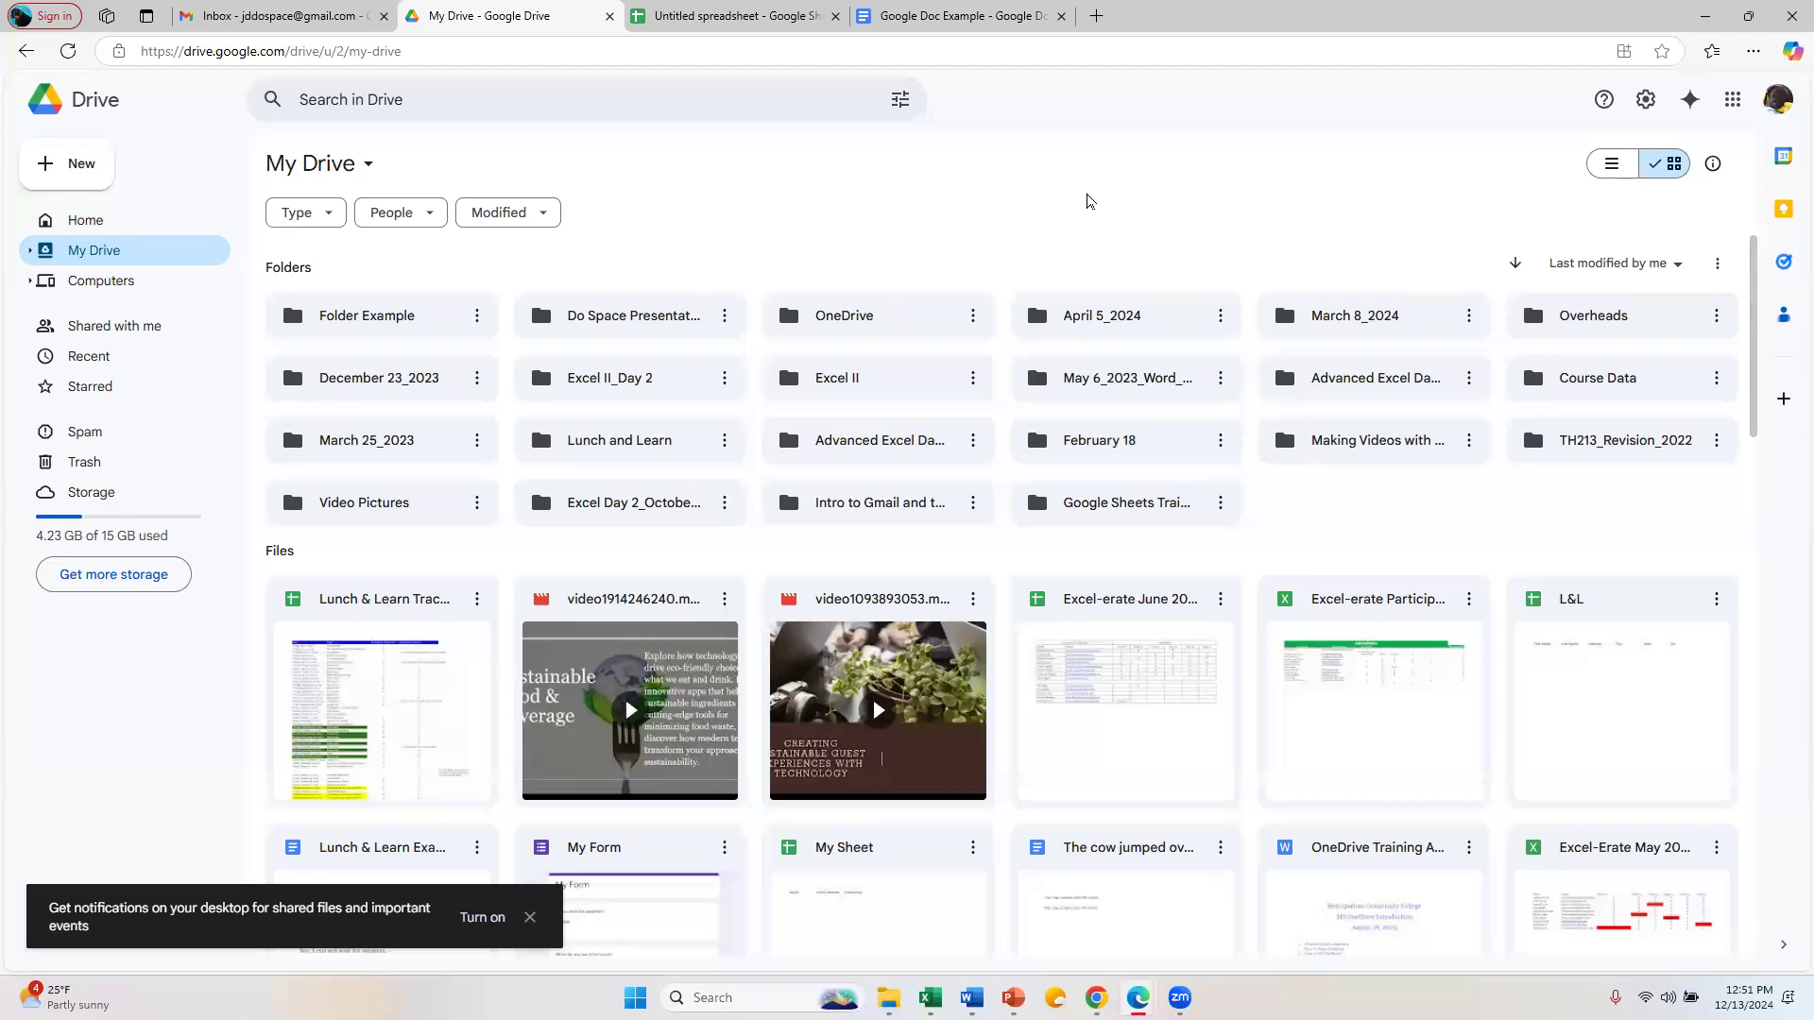
left_click(971, 24)
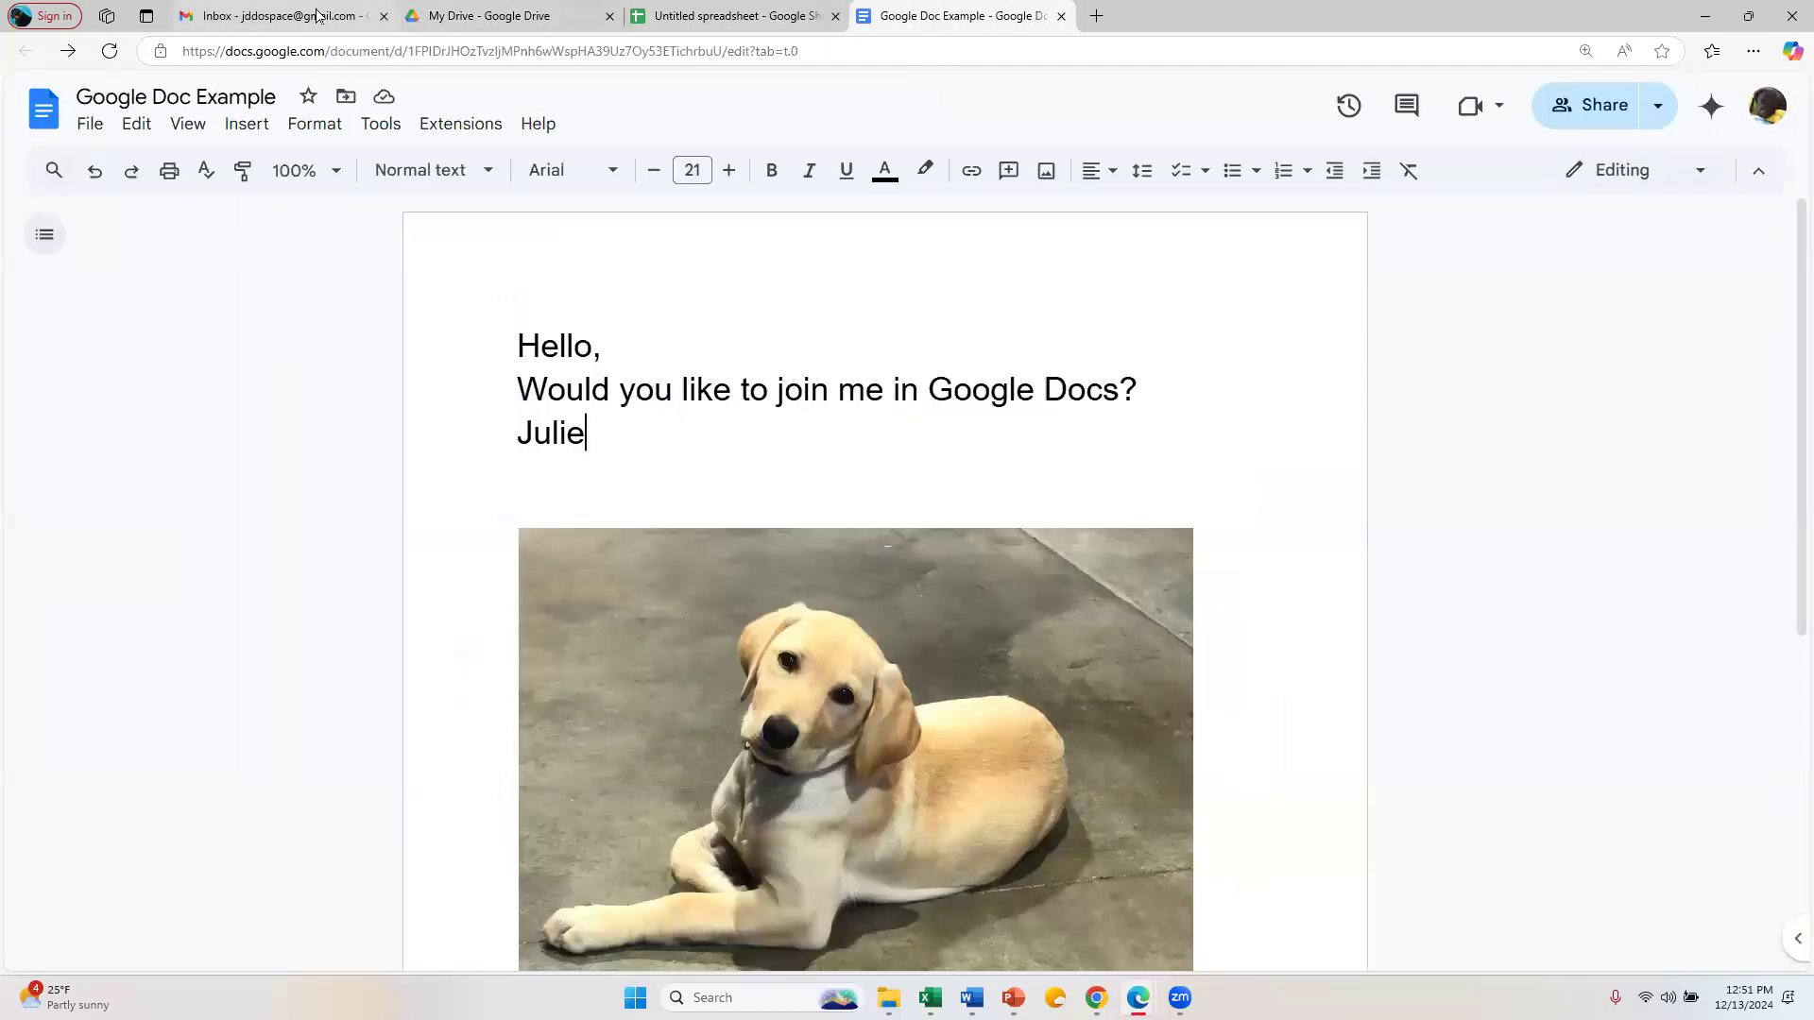
left_click(558, 16)
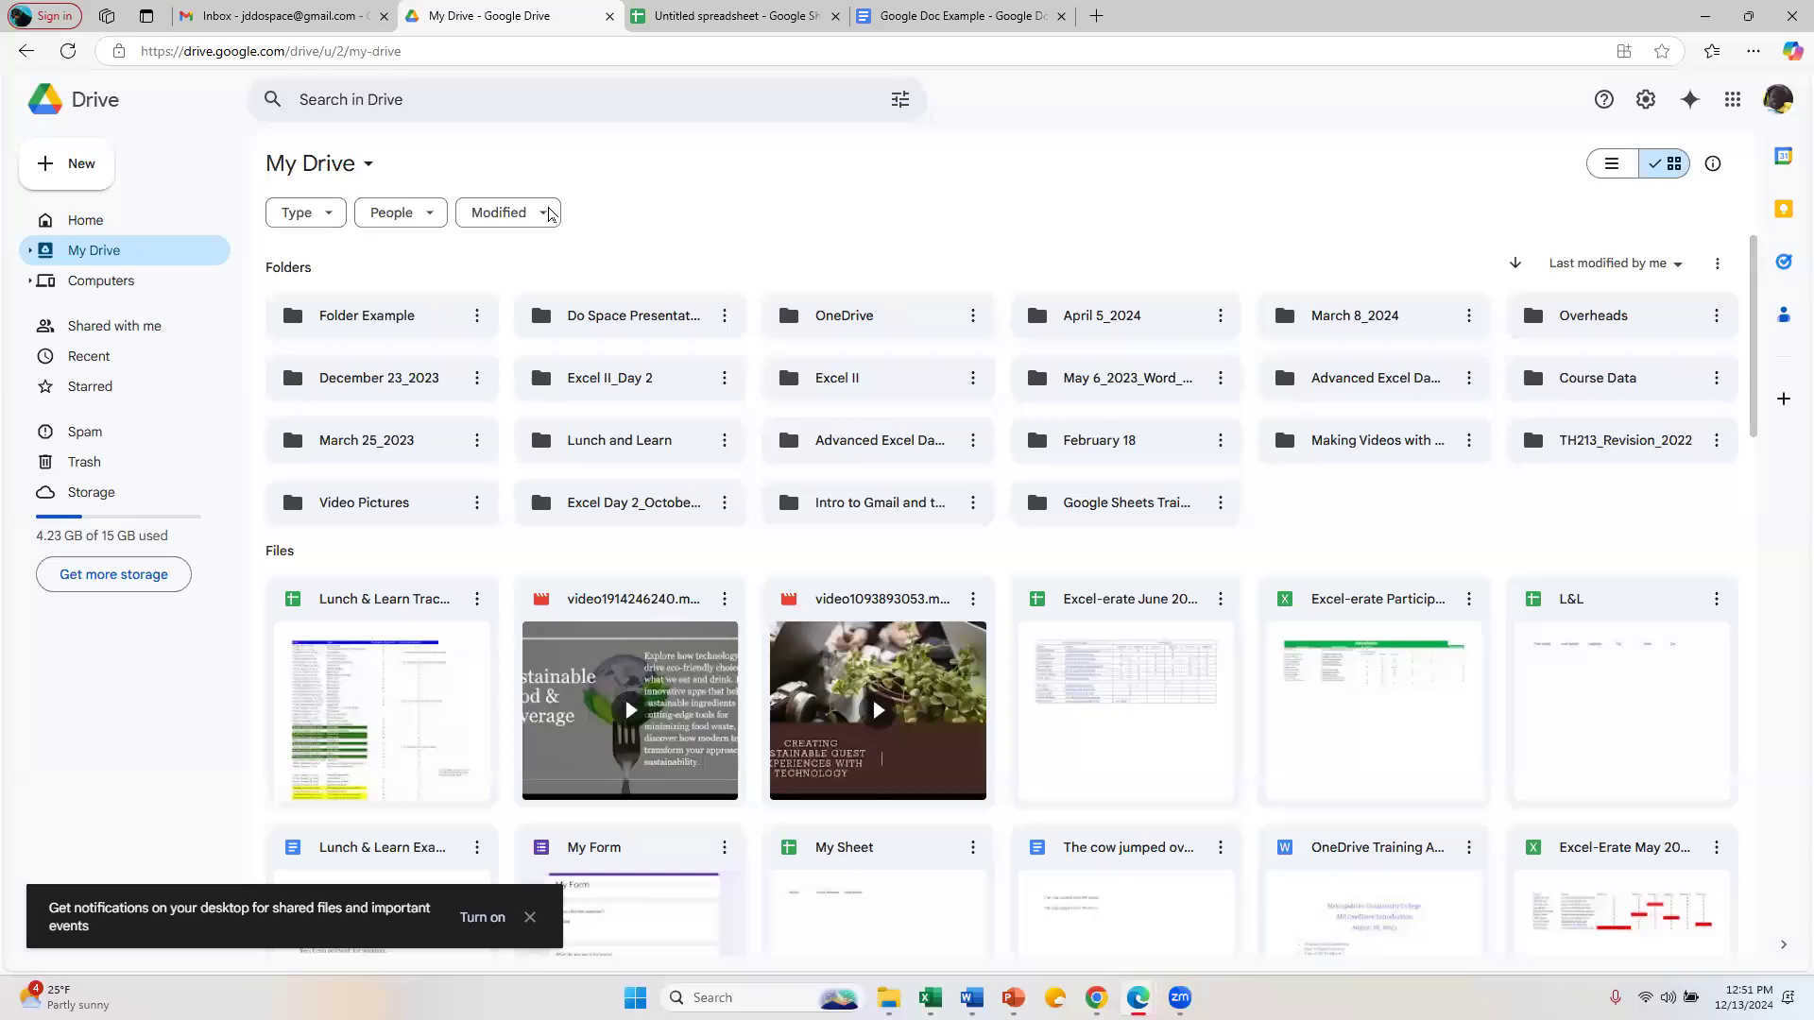
Step: Filter My Drive by type to show only Documents, and browse the filtered files
left_click(325, 215)
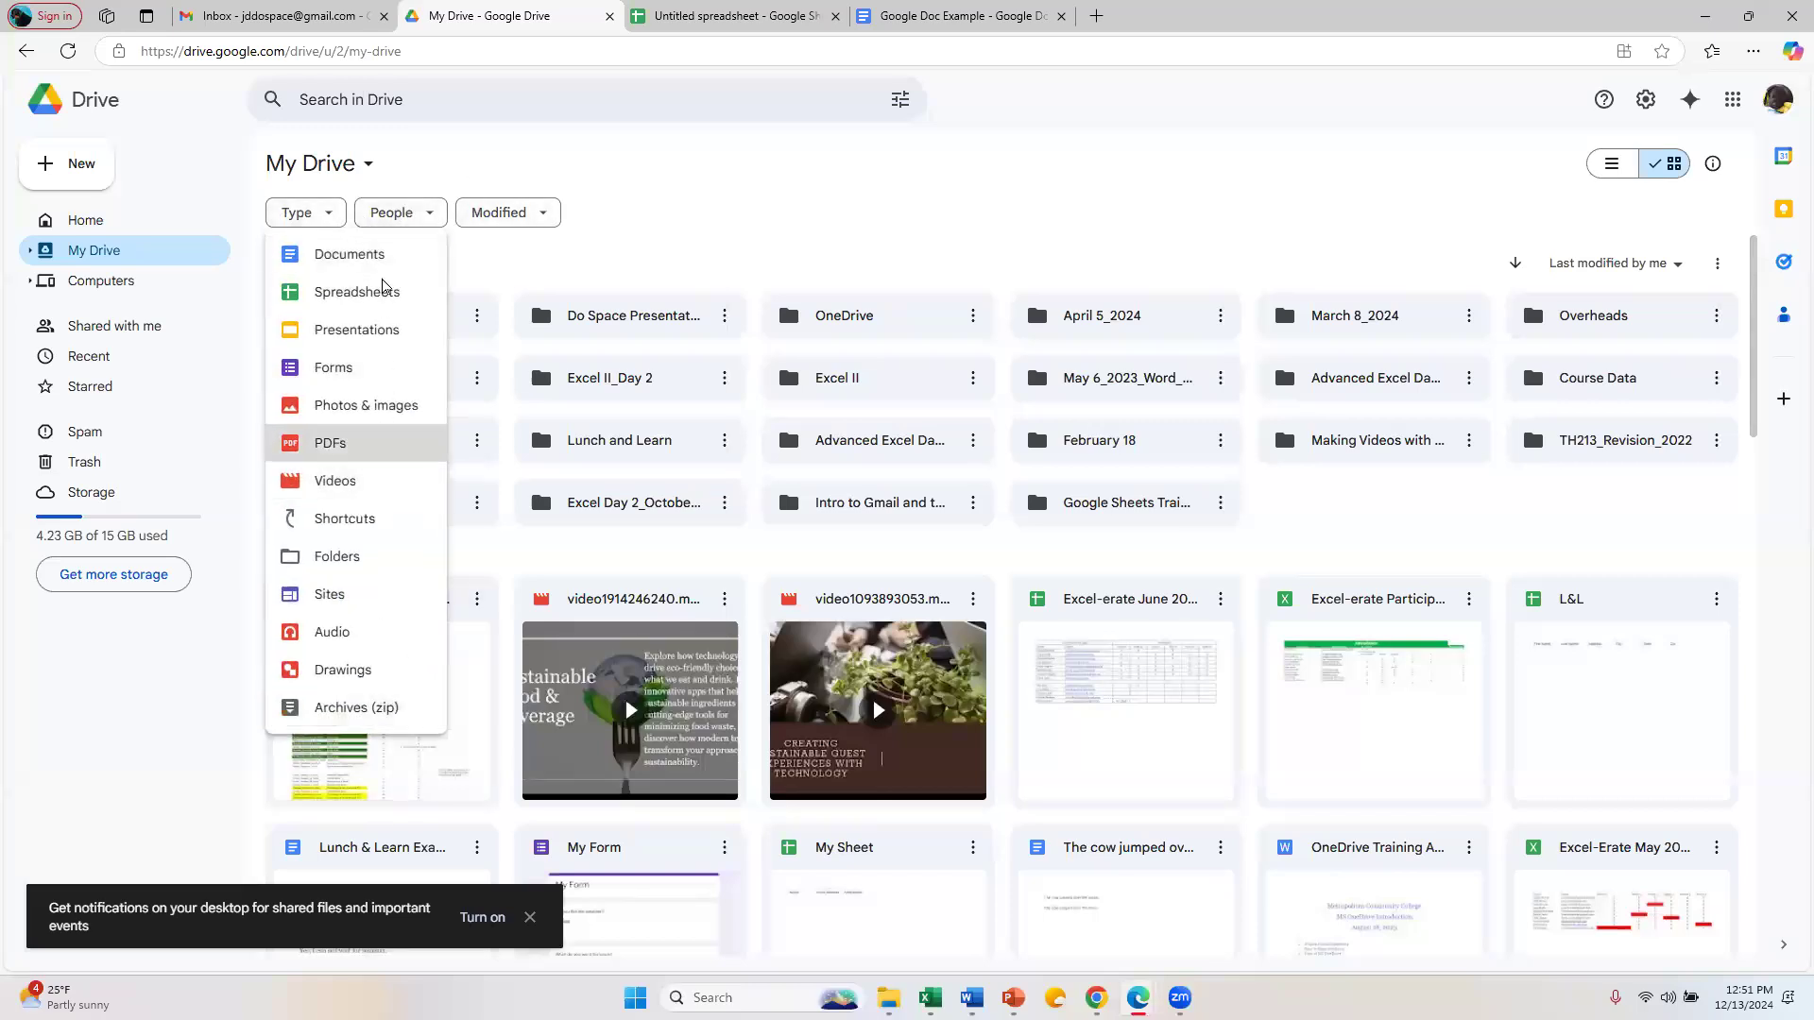
left_click(360, 267)
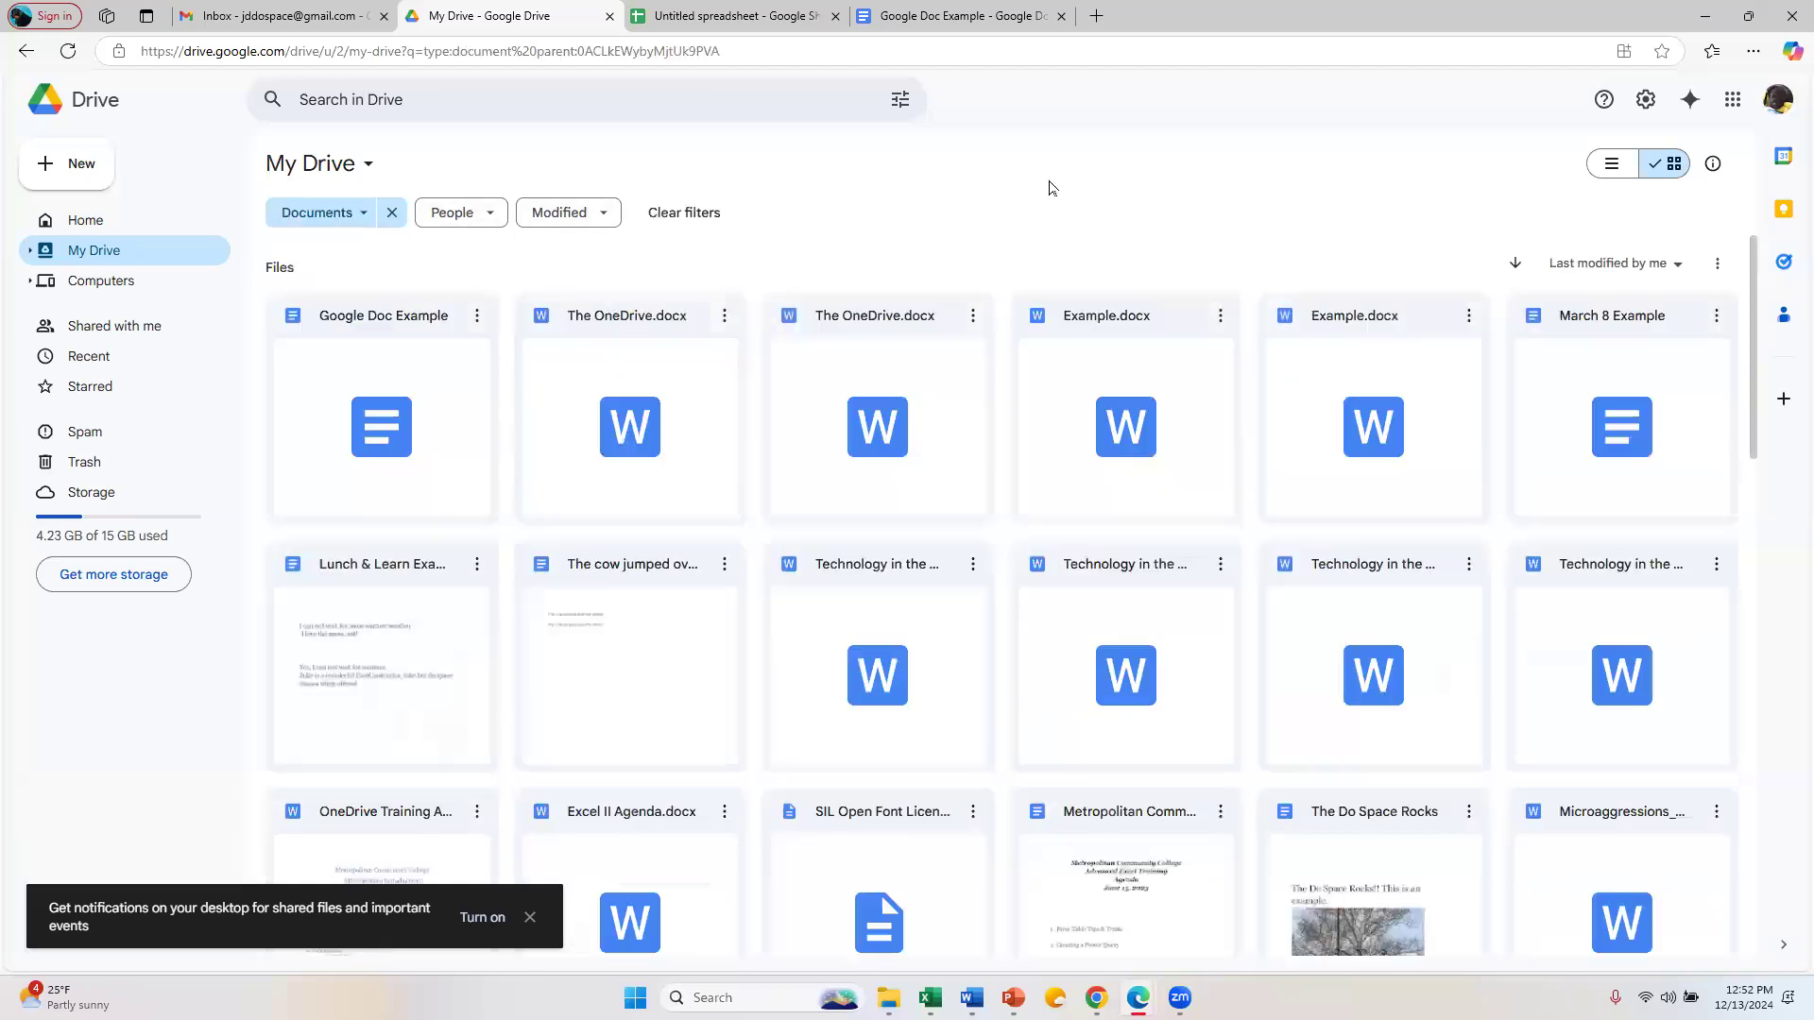
scroll(1266, 596, "down", 5)
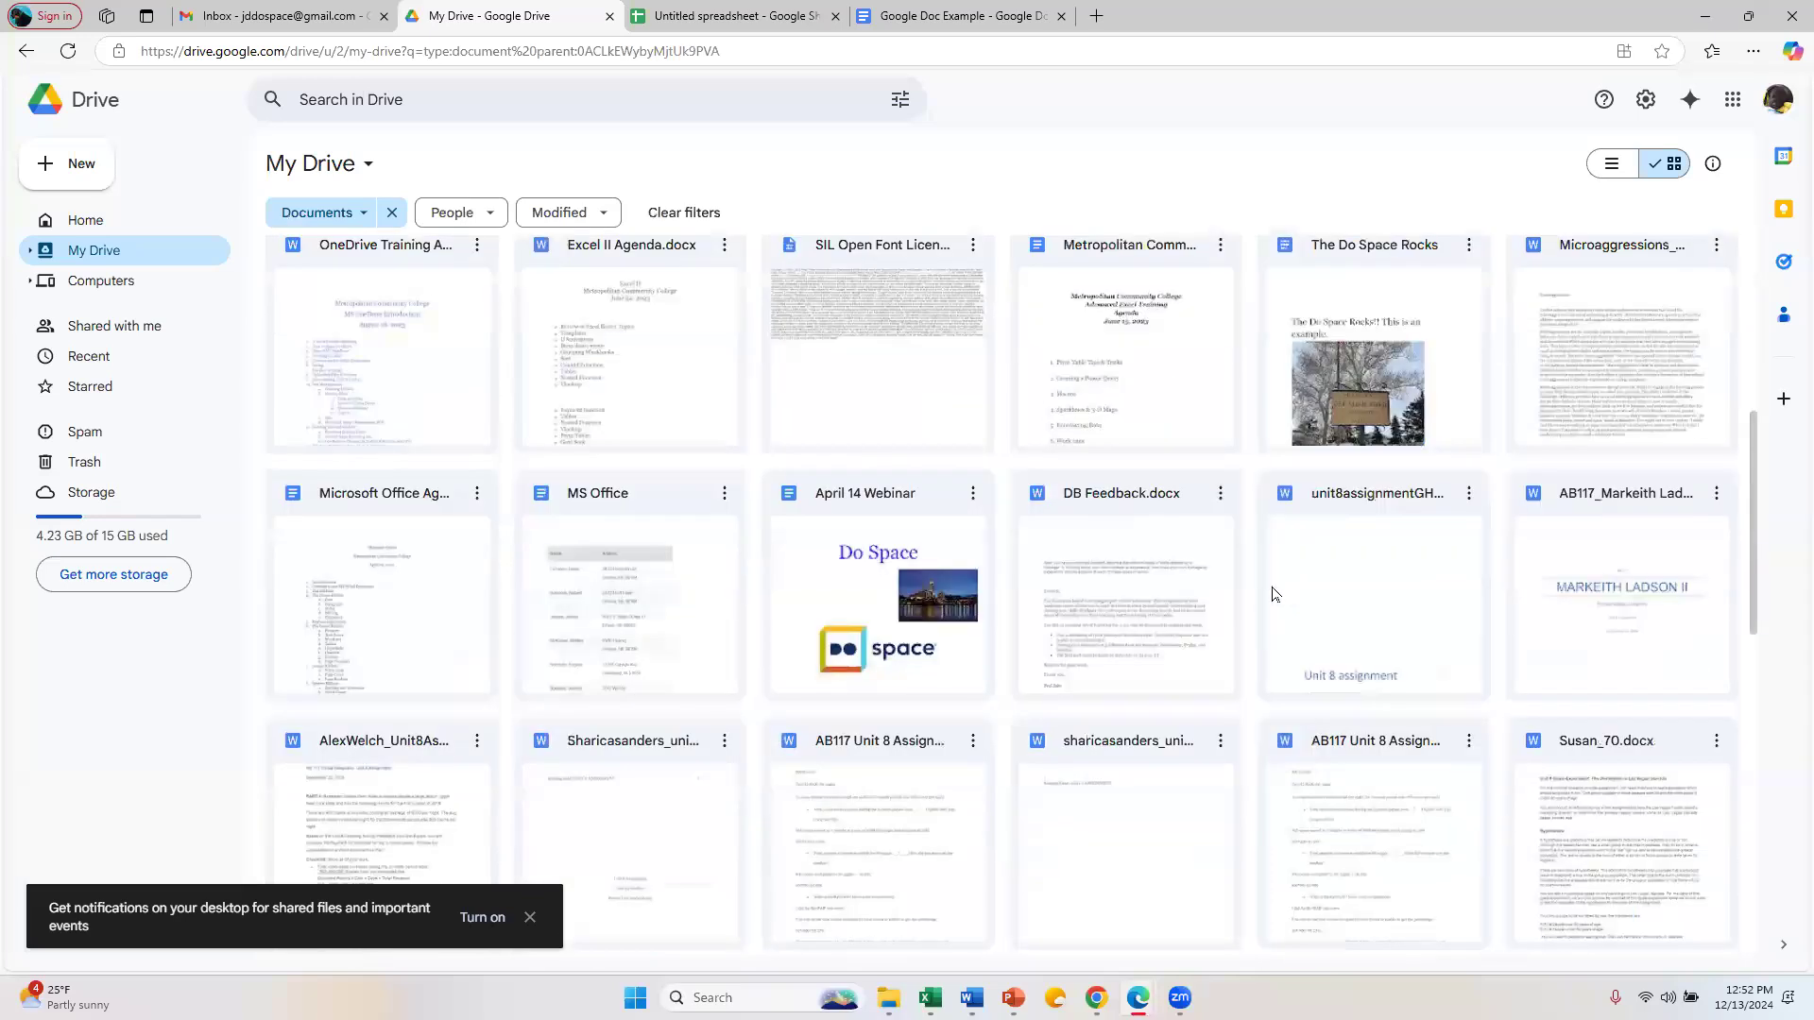
Step: Clear the Documents filter and upload Brooklyn_Print.JPEG from the 2024 Storm Reciepts desktop folder to My Drive
scroll(1277, 589, "down", 5)
scroll(1271, 578, "up", 10)
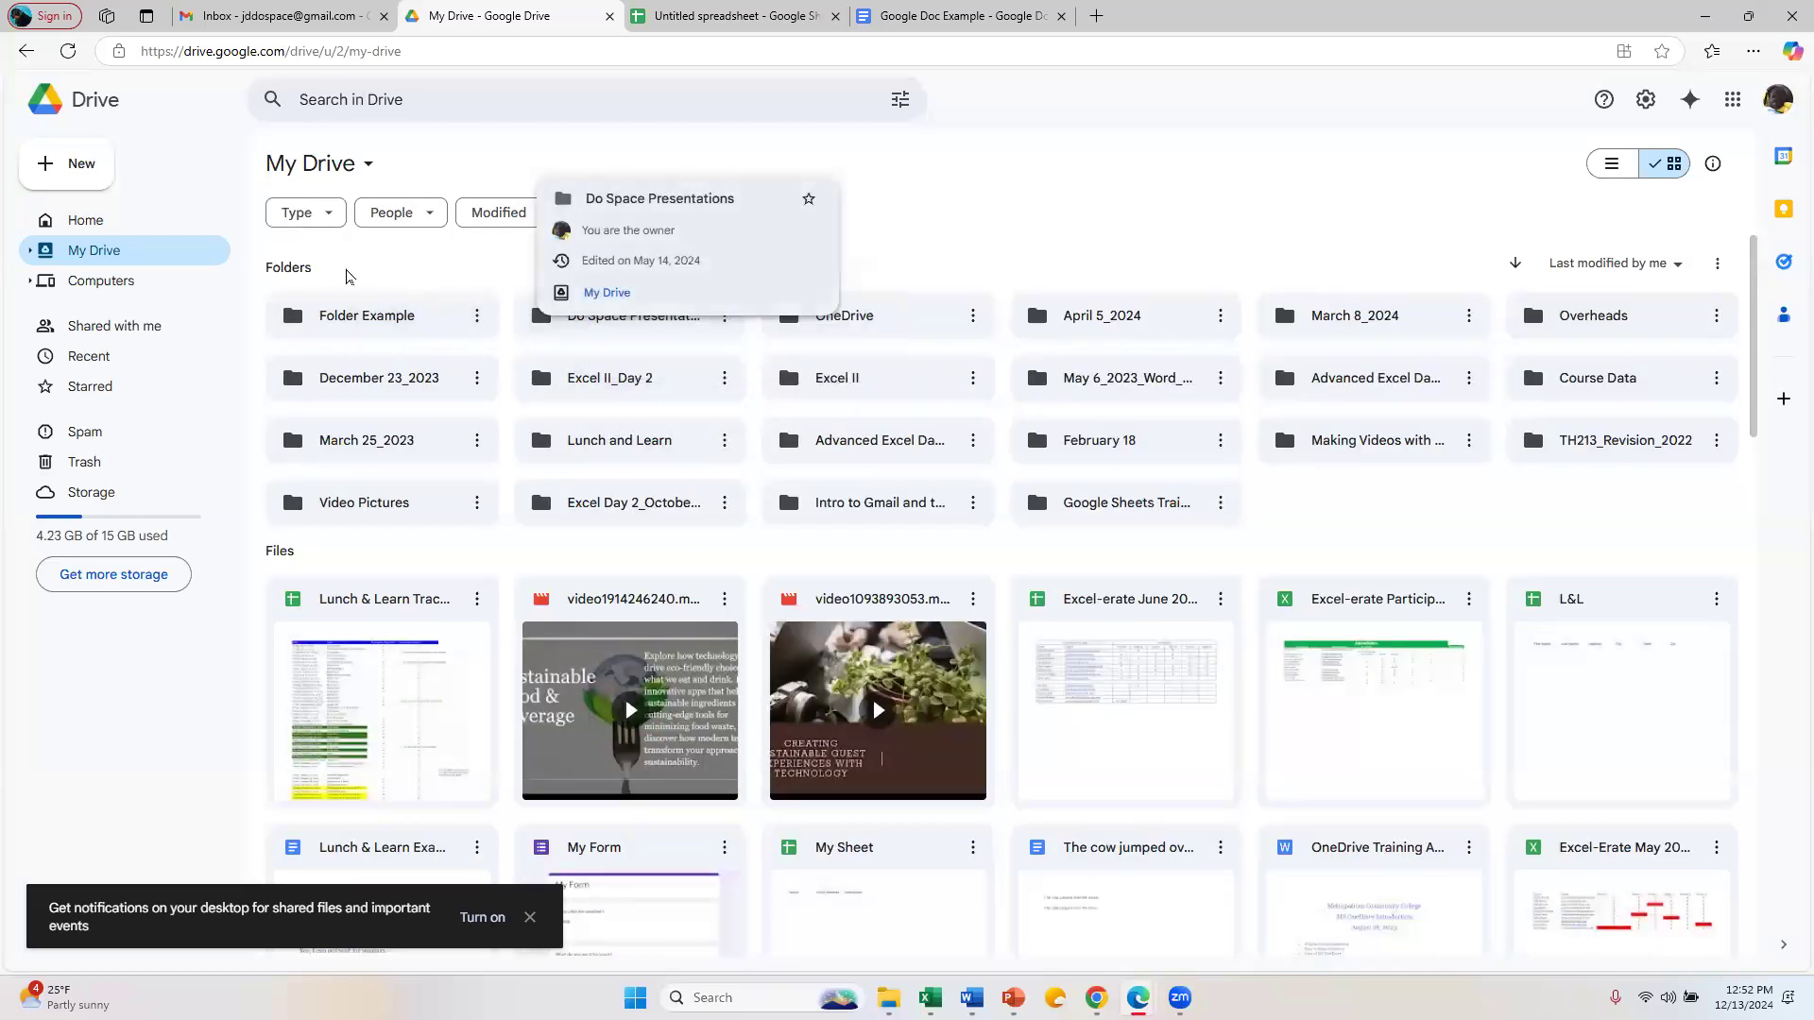
left_click(75, 180)
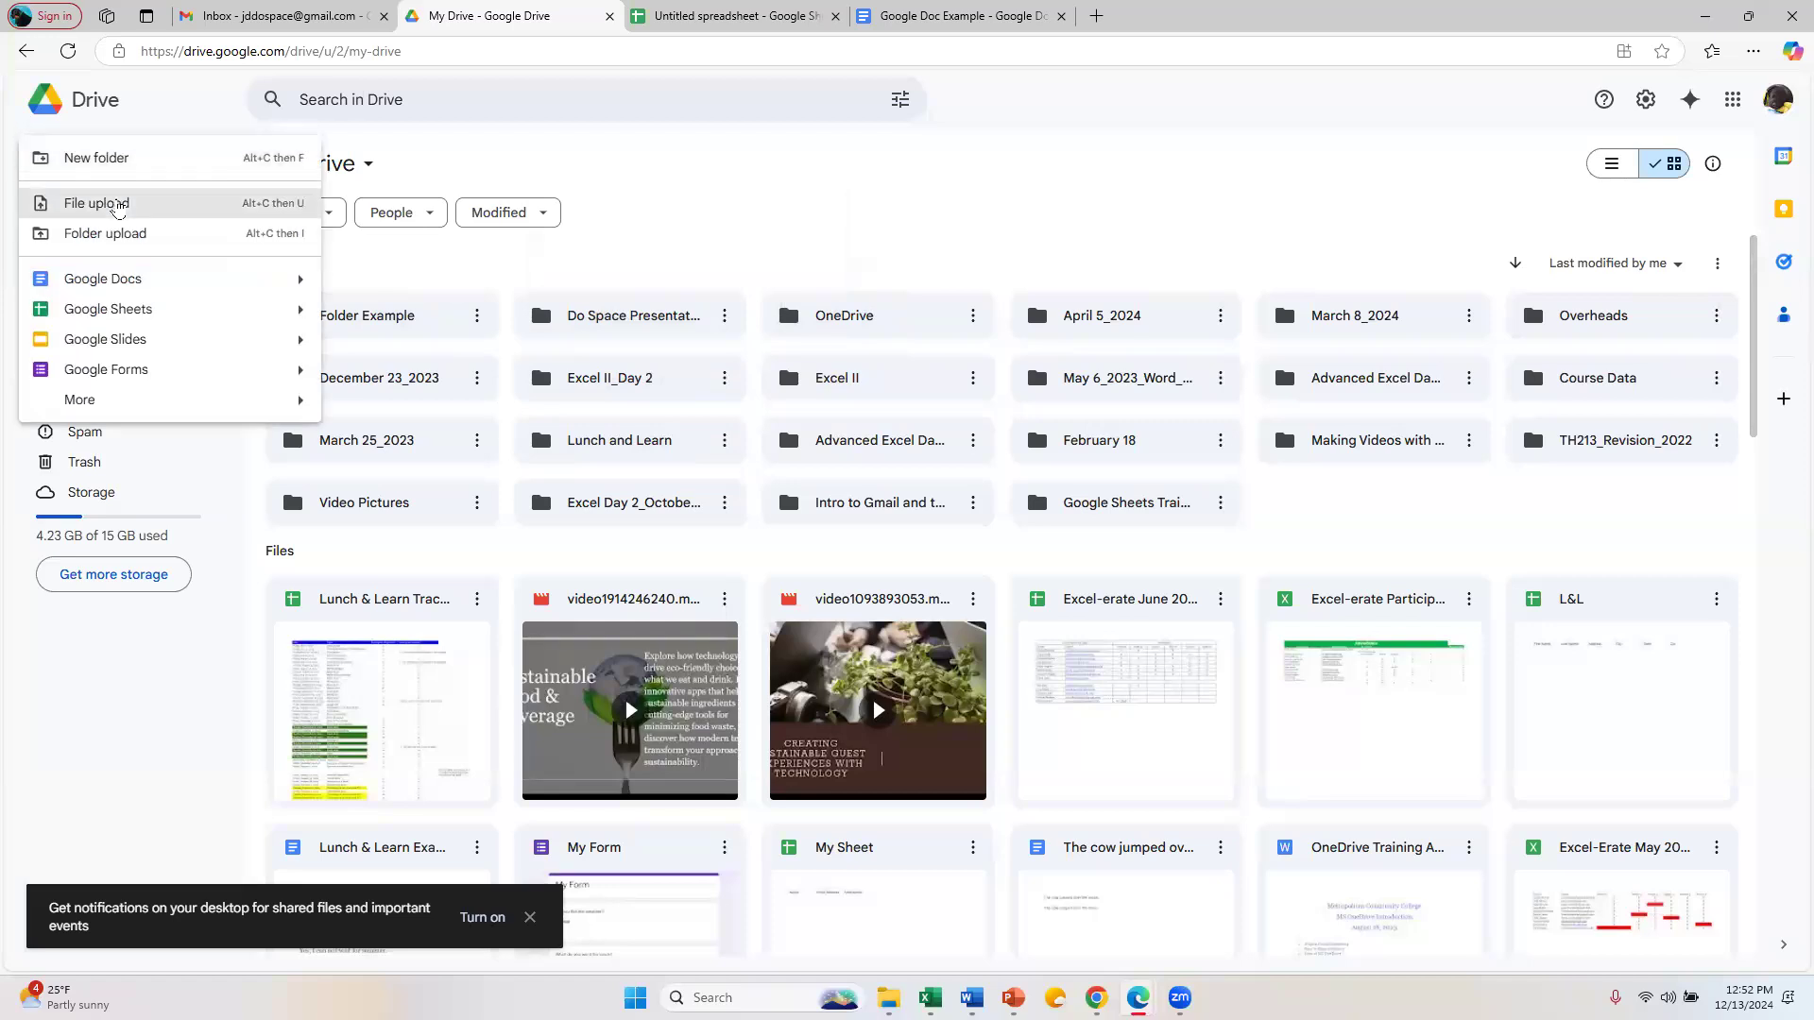
left_click(118, 205)
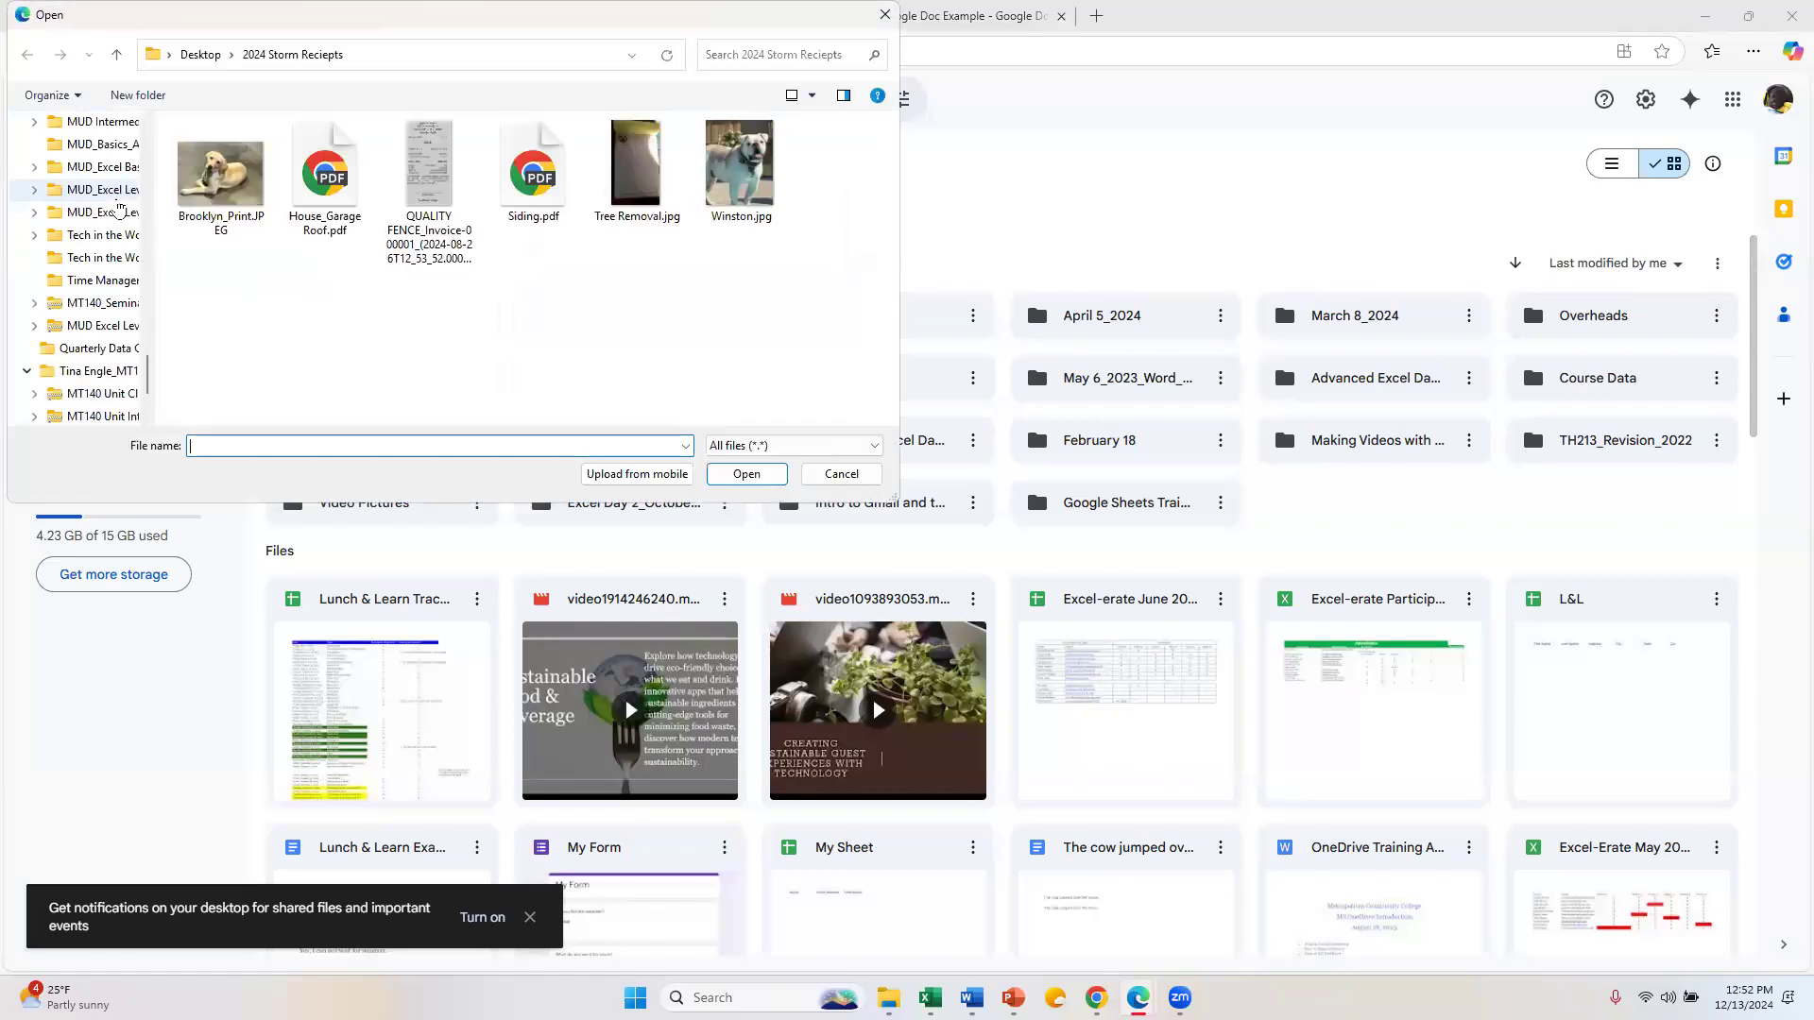
double_click(208, 186)
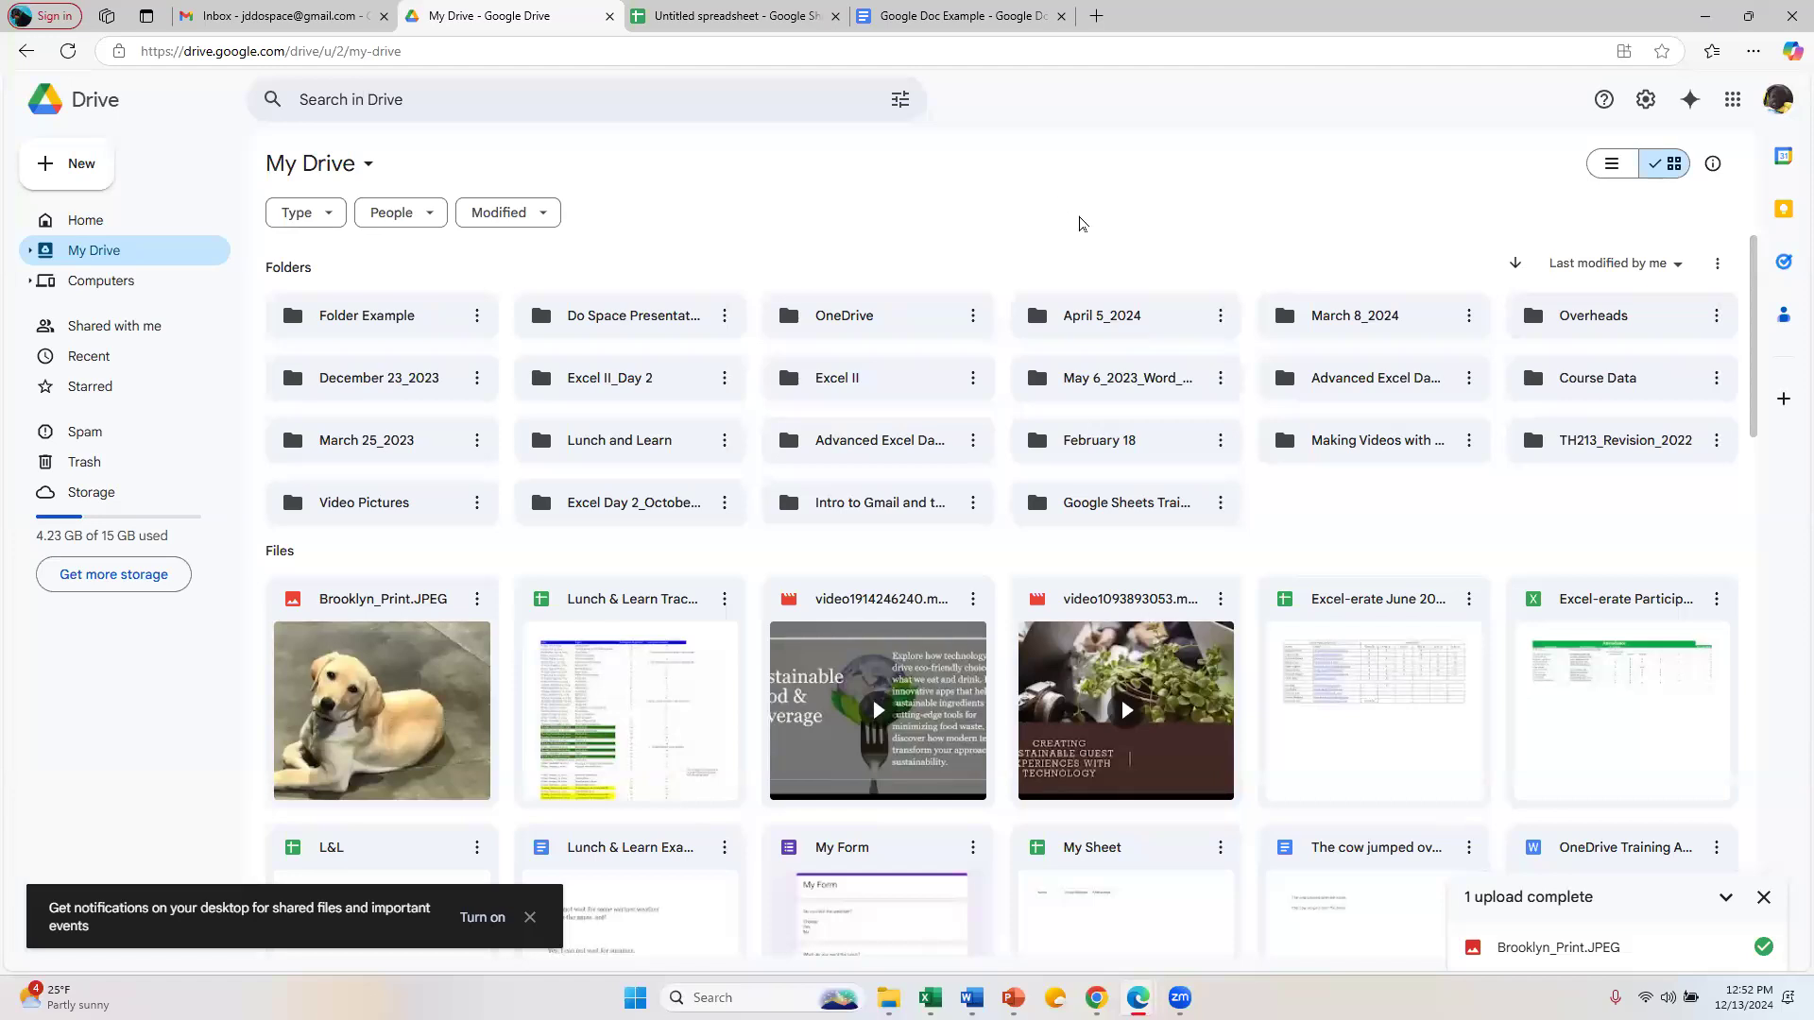
Step: Create a blank Google Form, dismiss its introduction tip, and check its responses page before returning to the questions
left_click(83, 180)
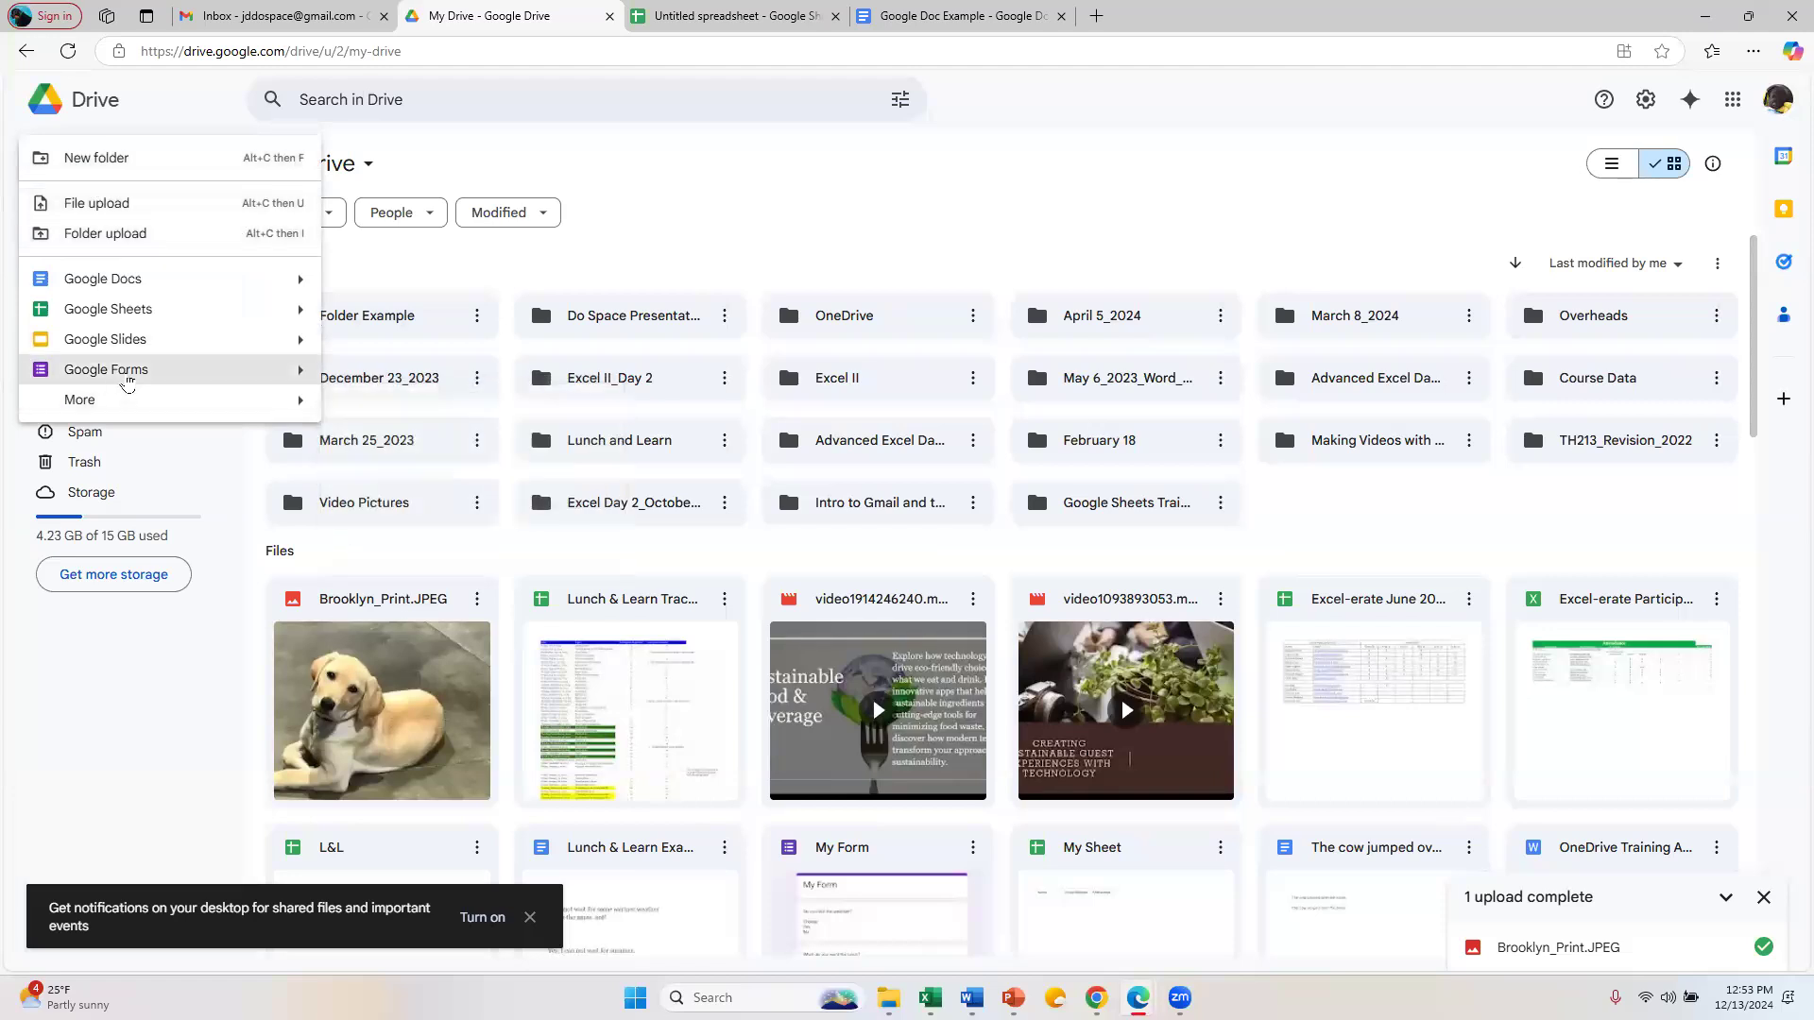
left_click(129, 378)
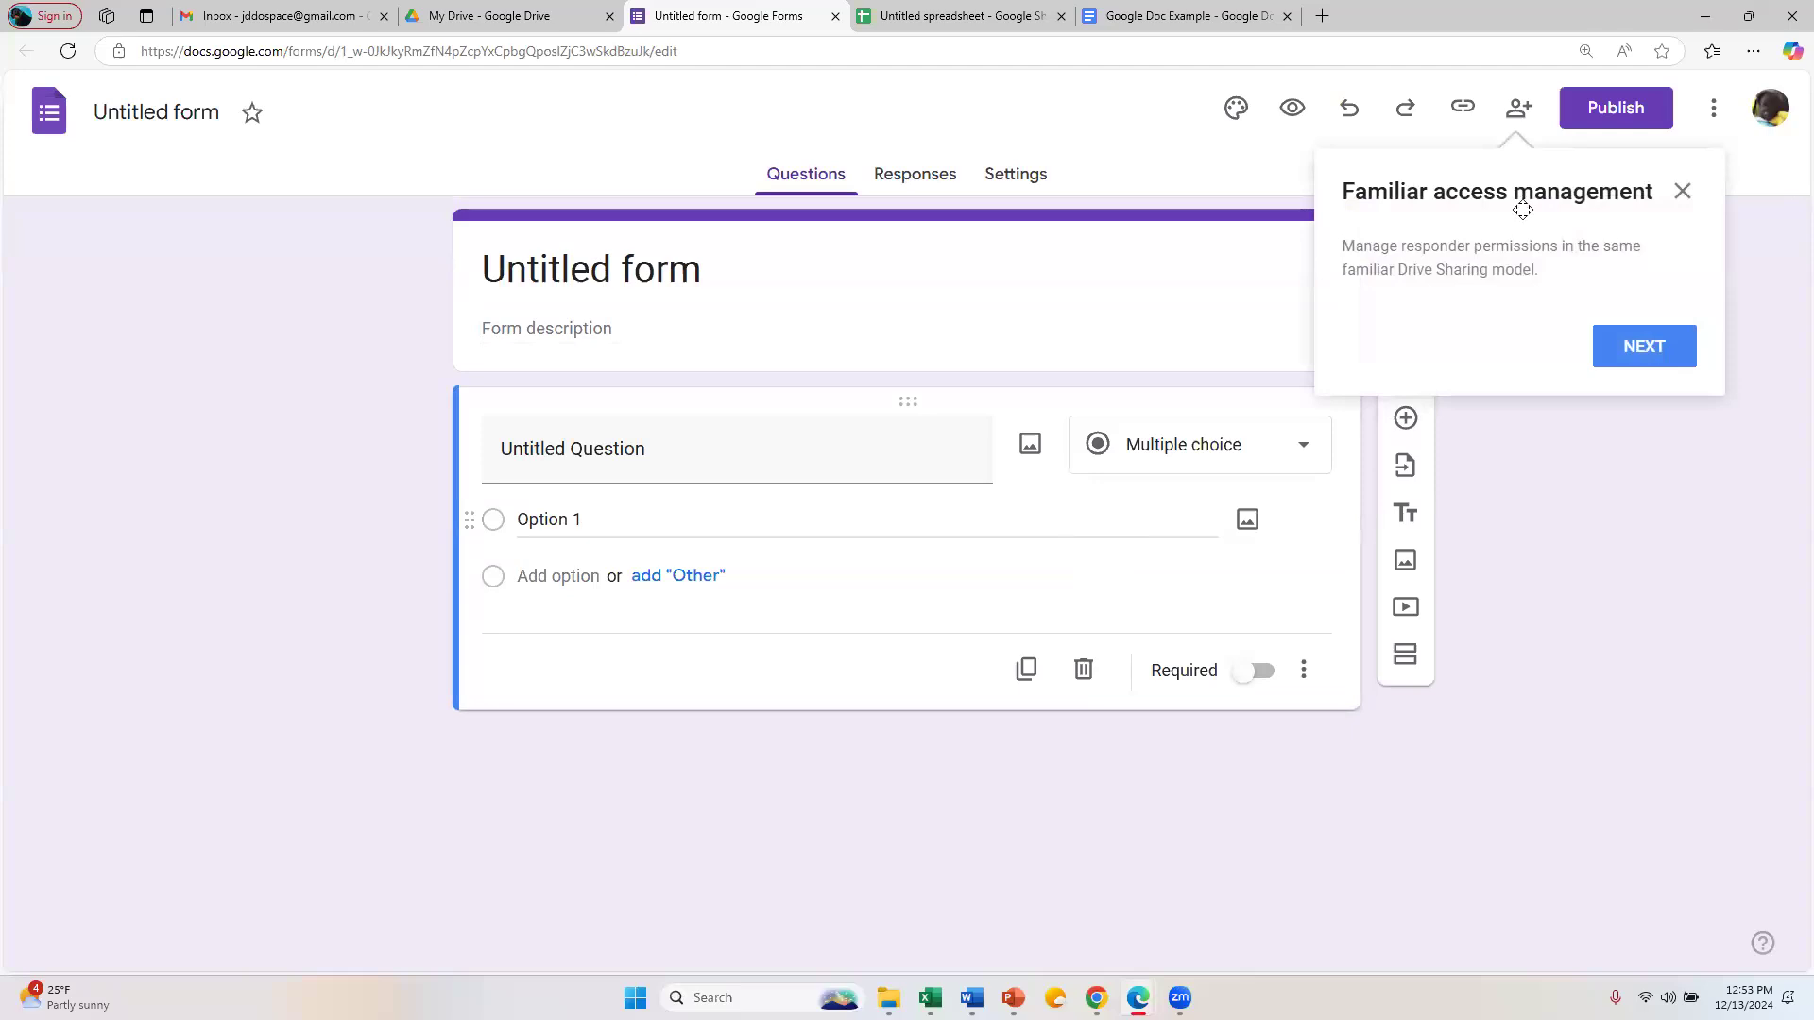
left_click(1681, 191)
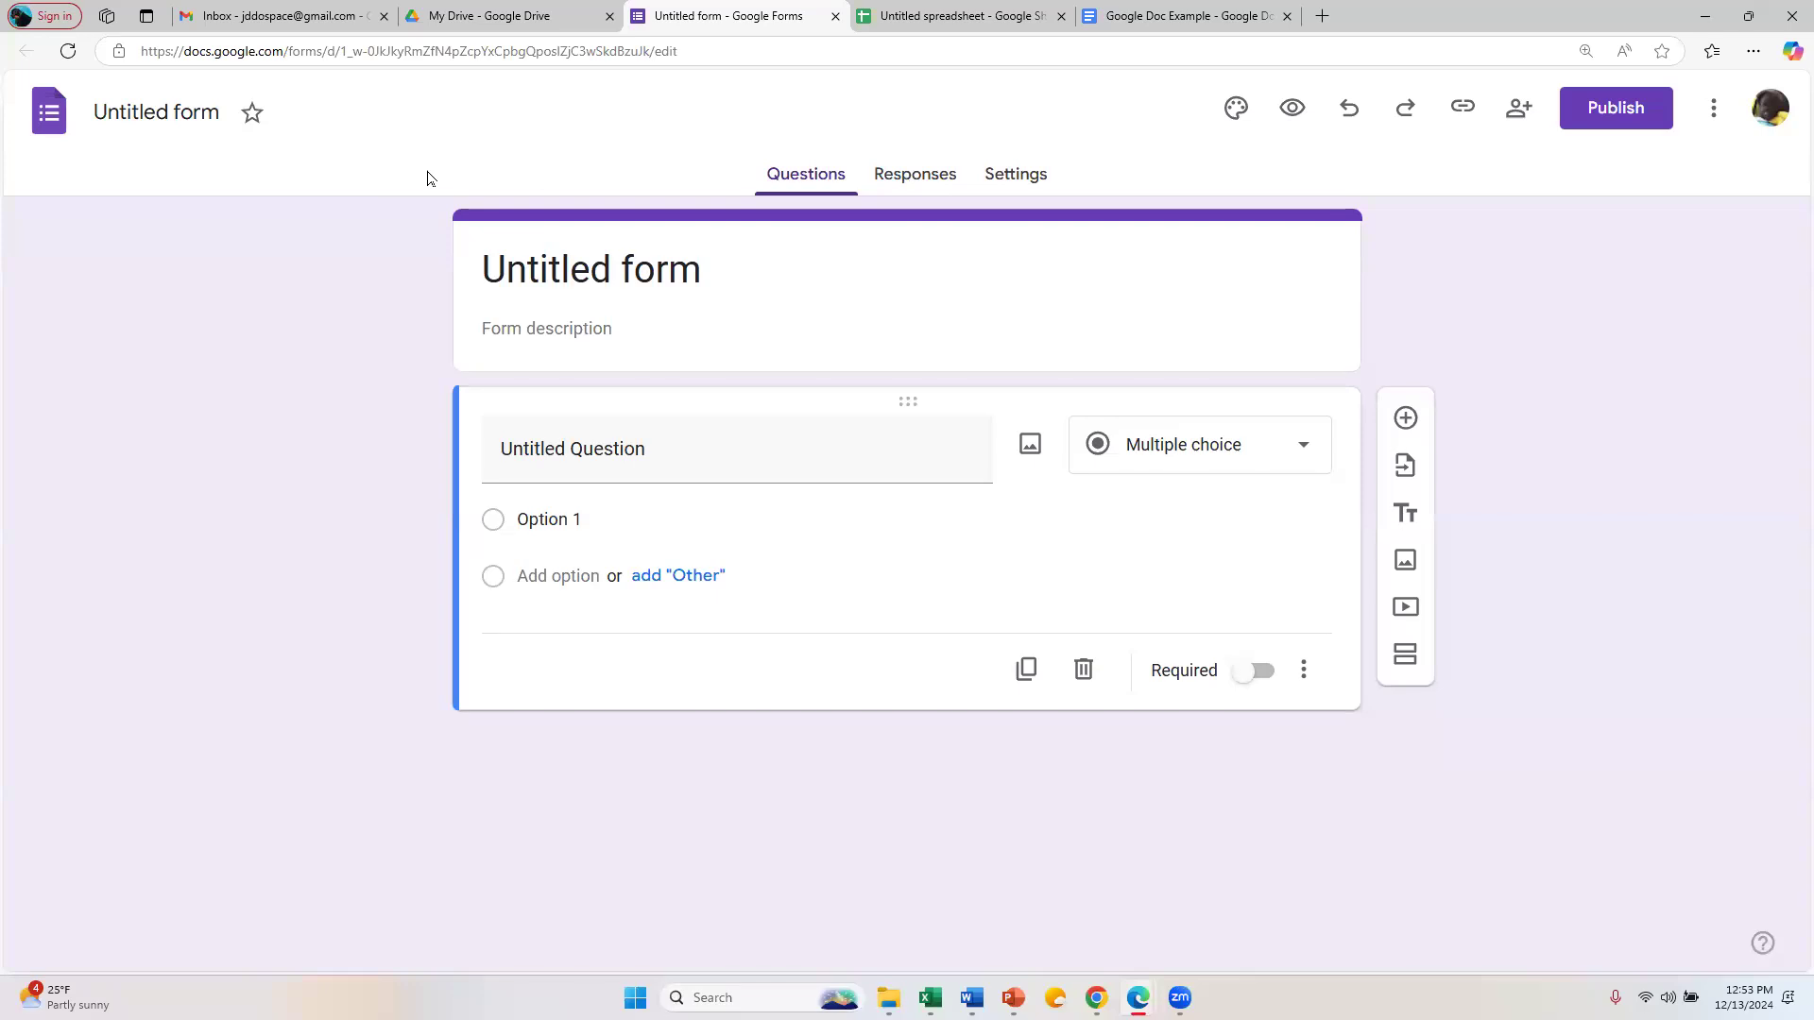
left_click(928, 182)
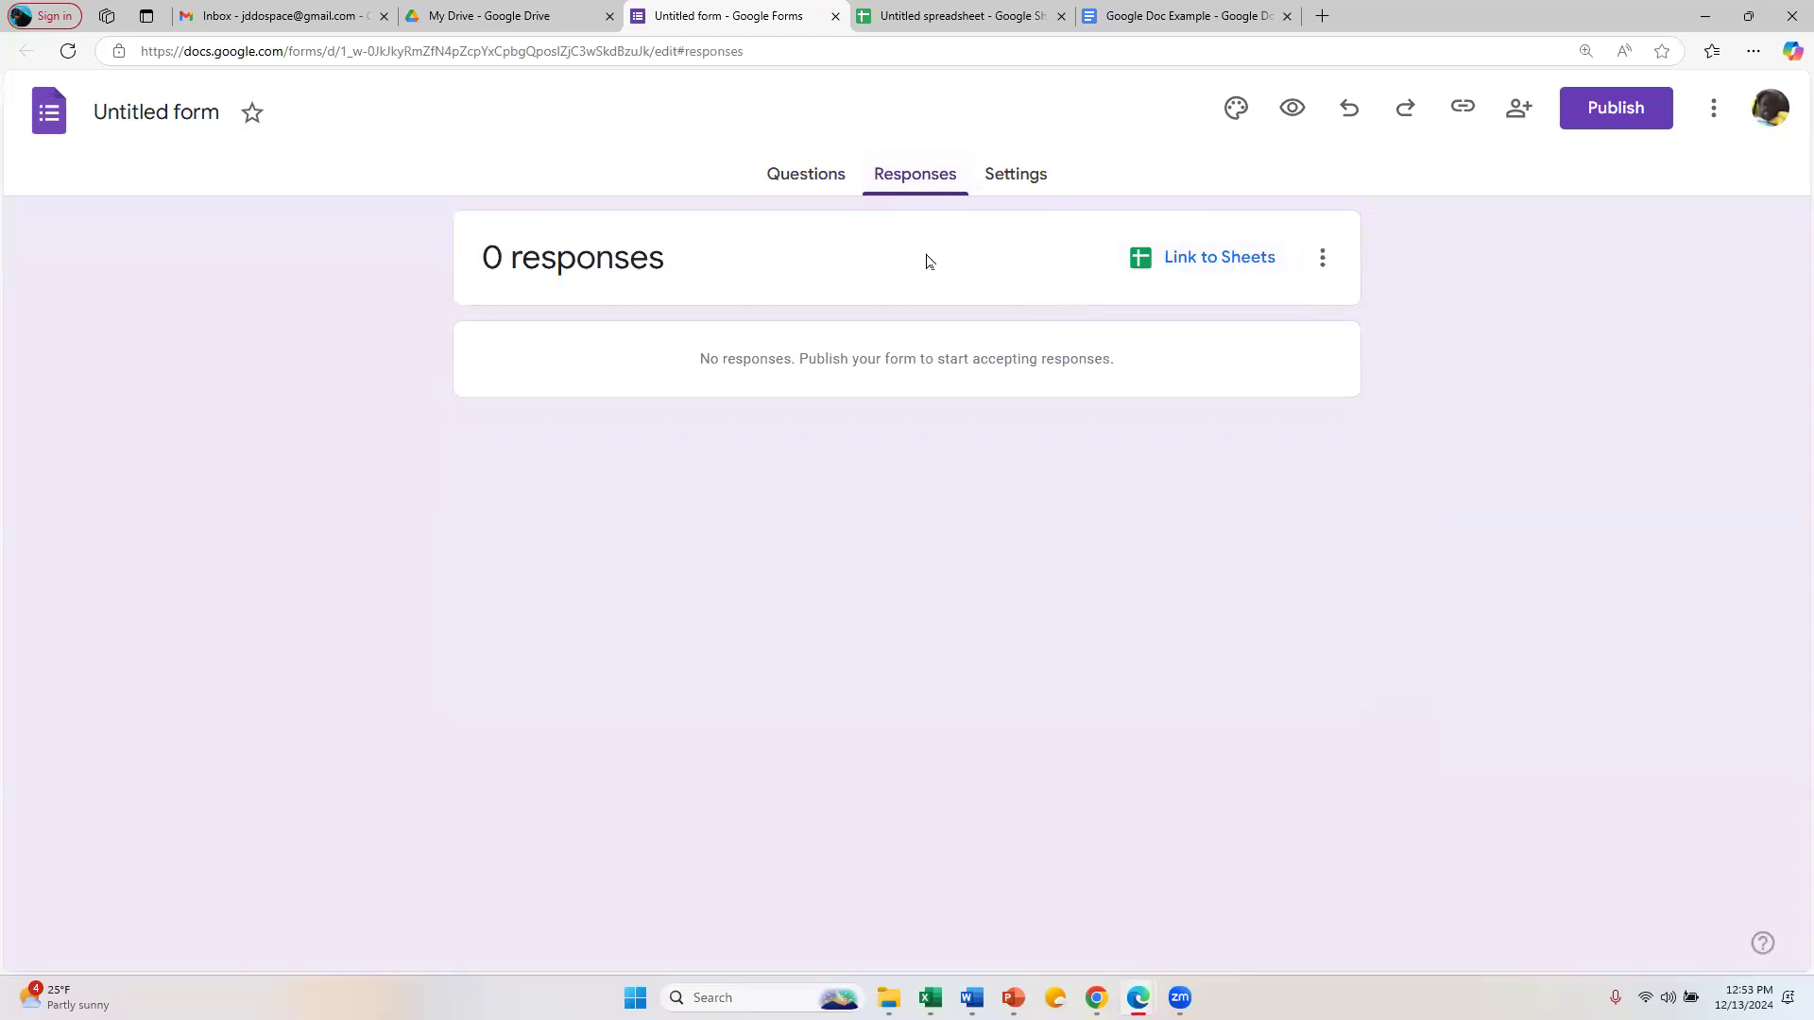
left_click(818, 182)
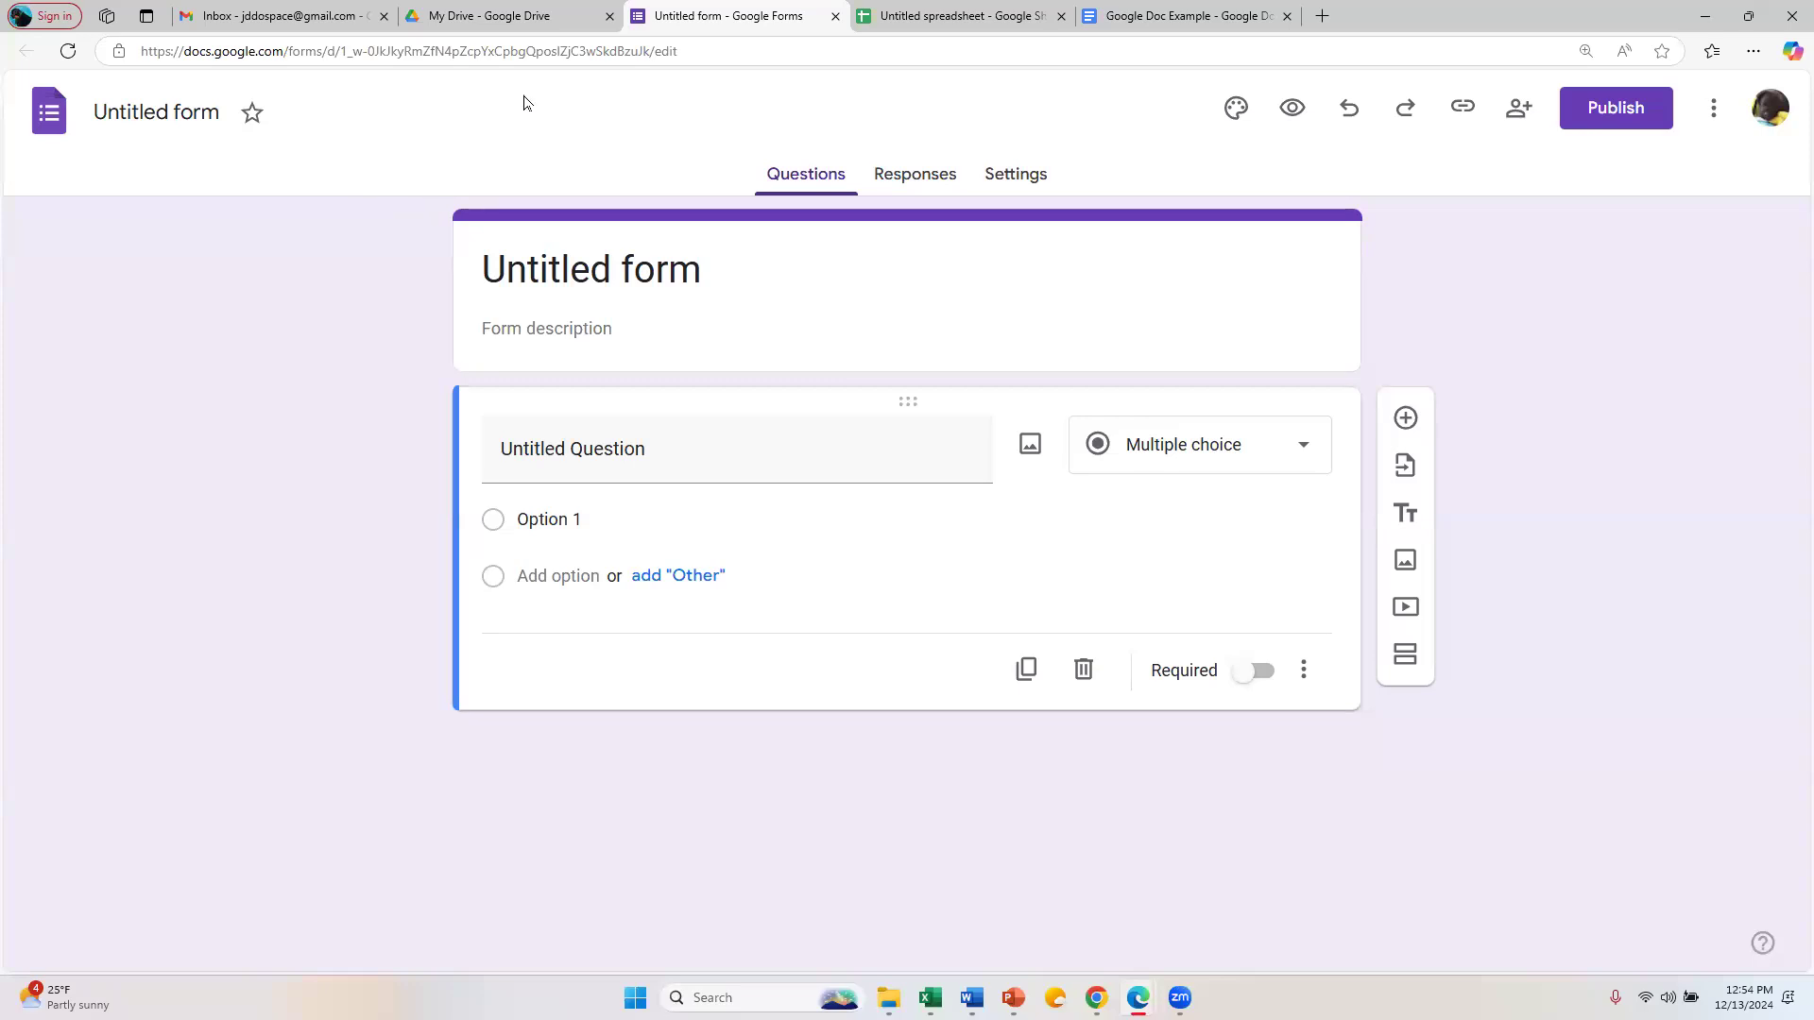
Step: Close the form, the spreadsheet and Google Doc Example, and return to the Gmail inbox with the apps launcher closed
left_click(837, 25)
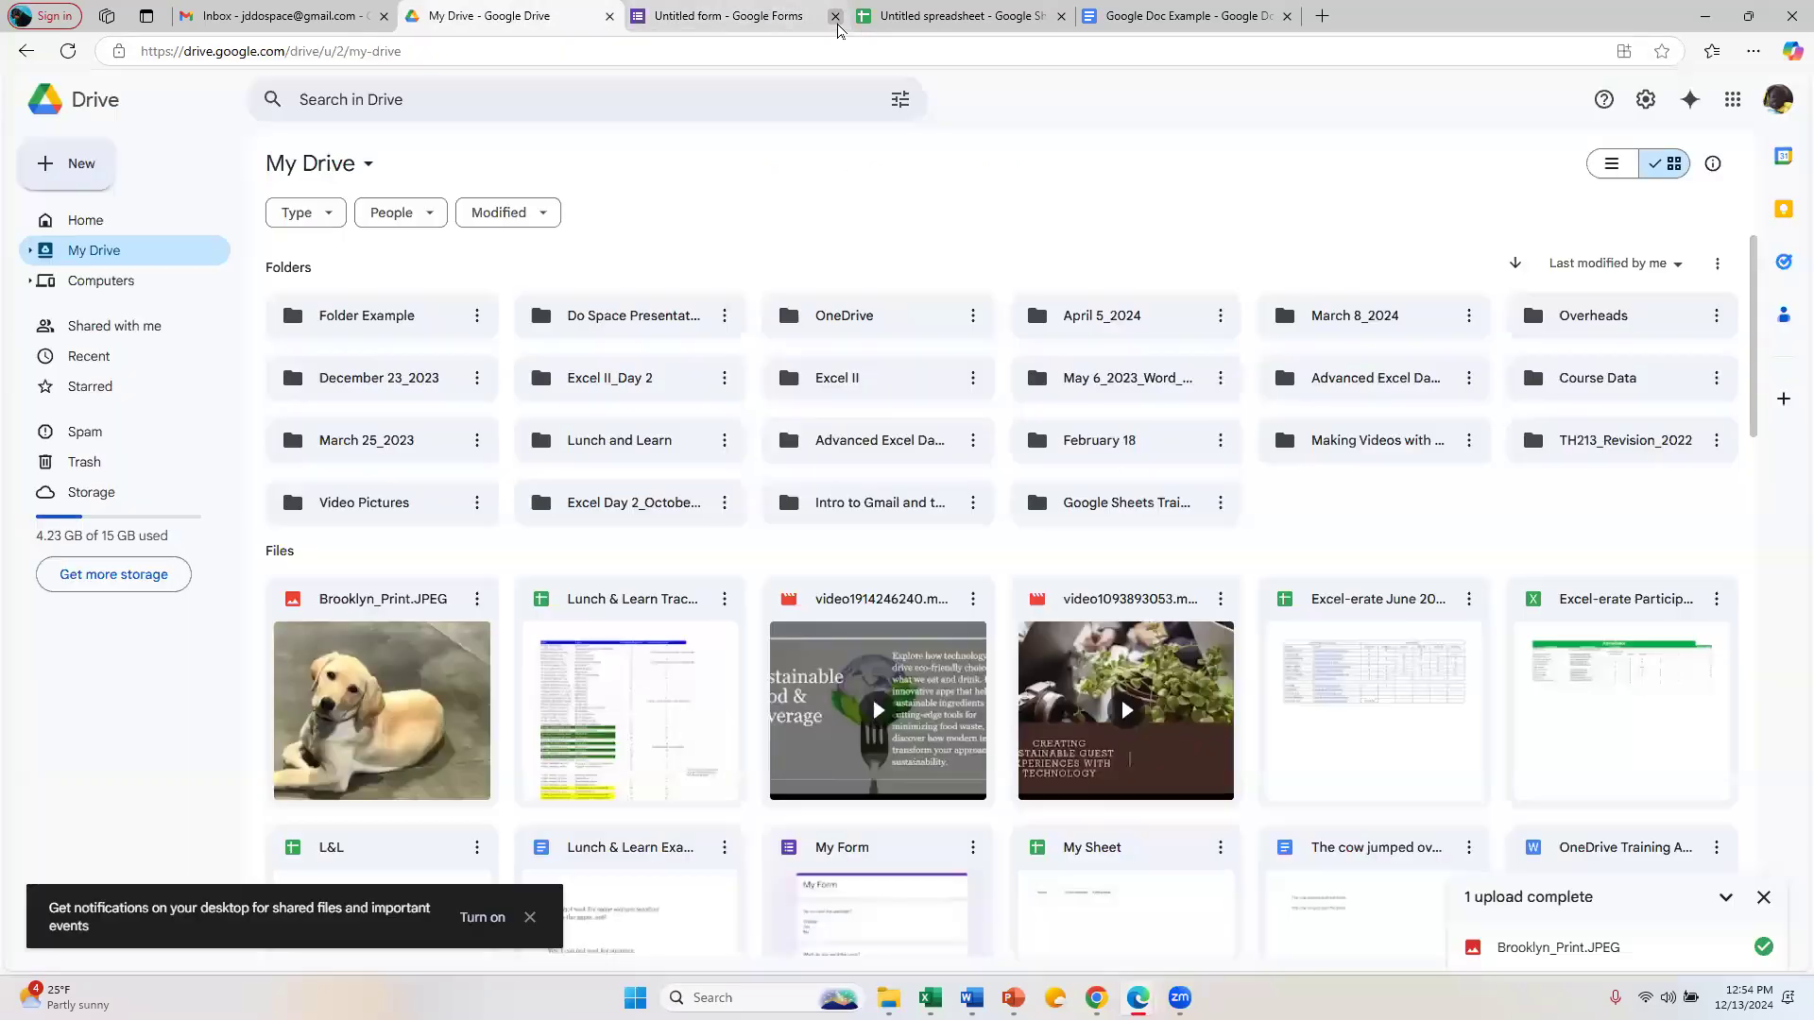
left_click(837, 26)
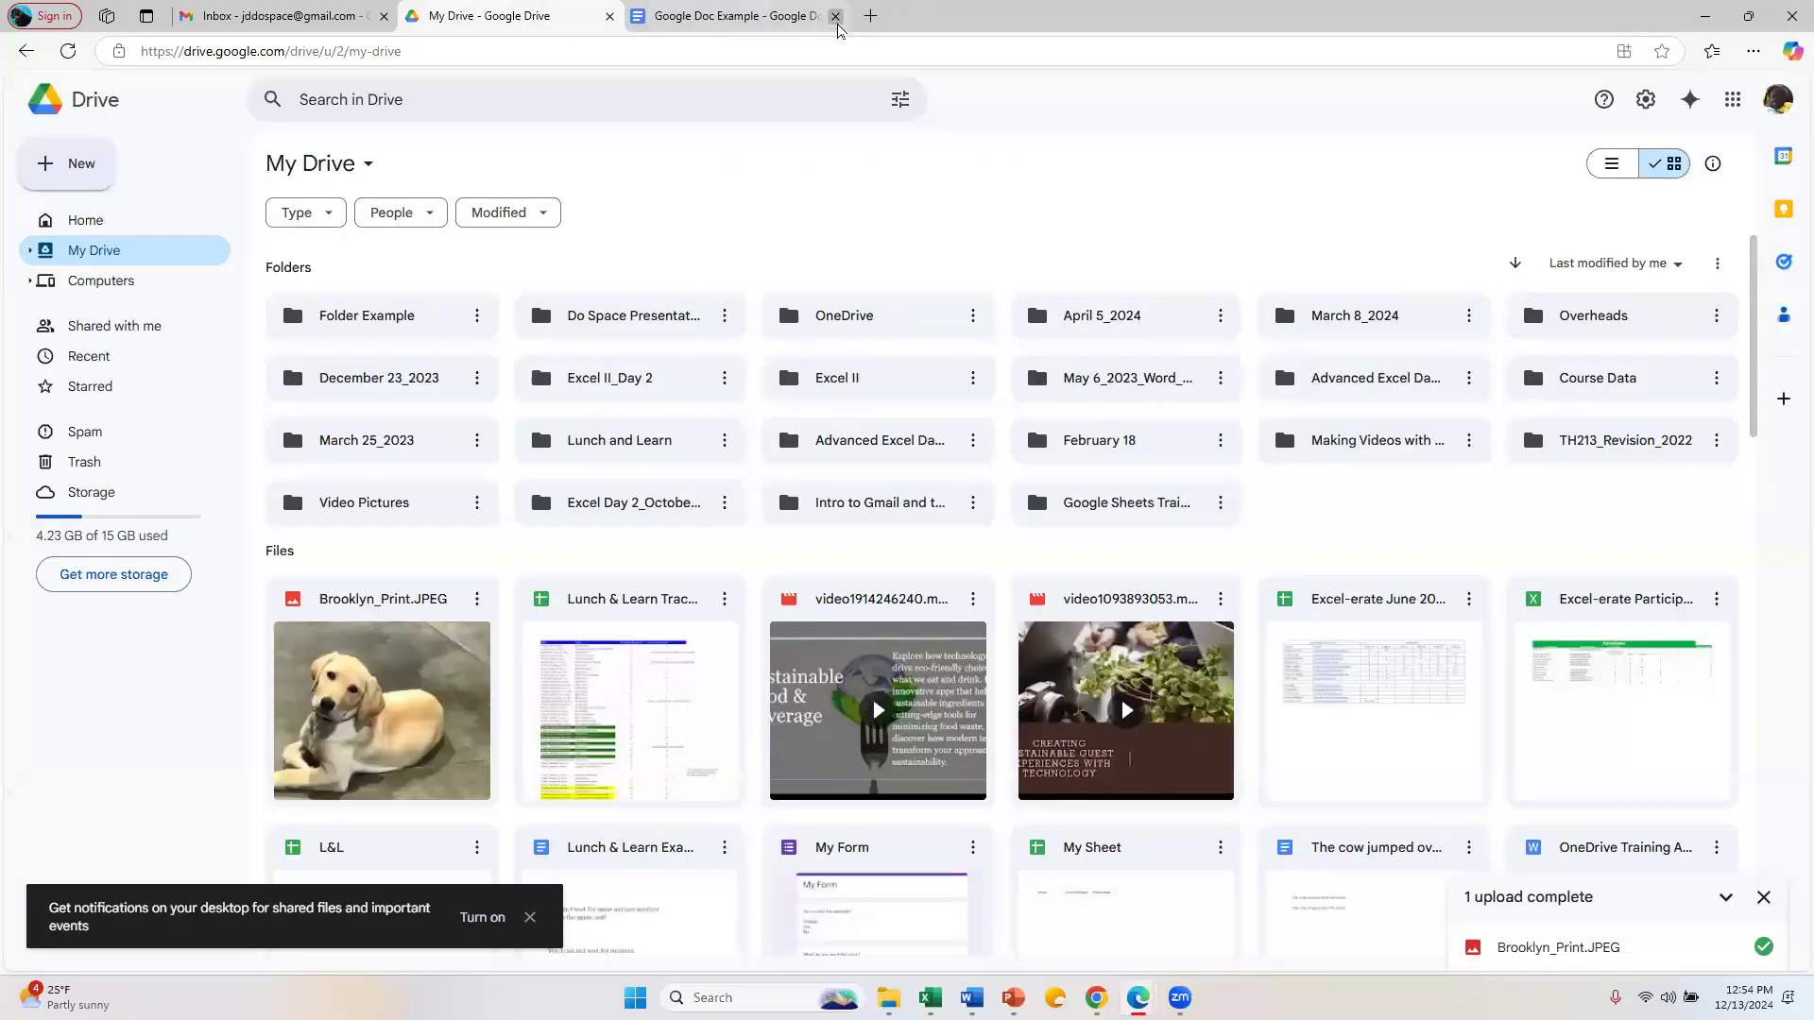
left_click(837, 26)
left_click(261, 17)
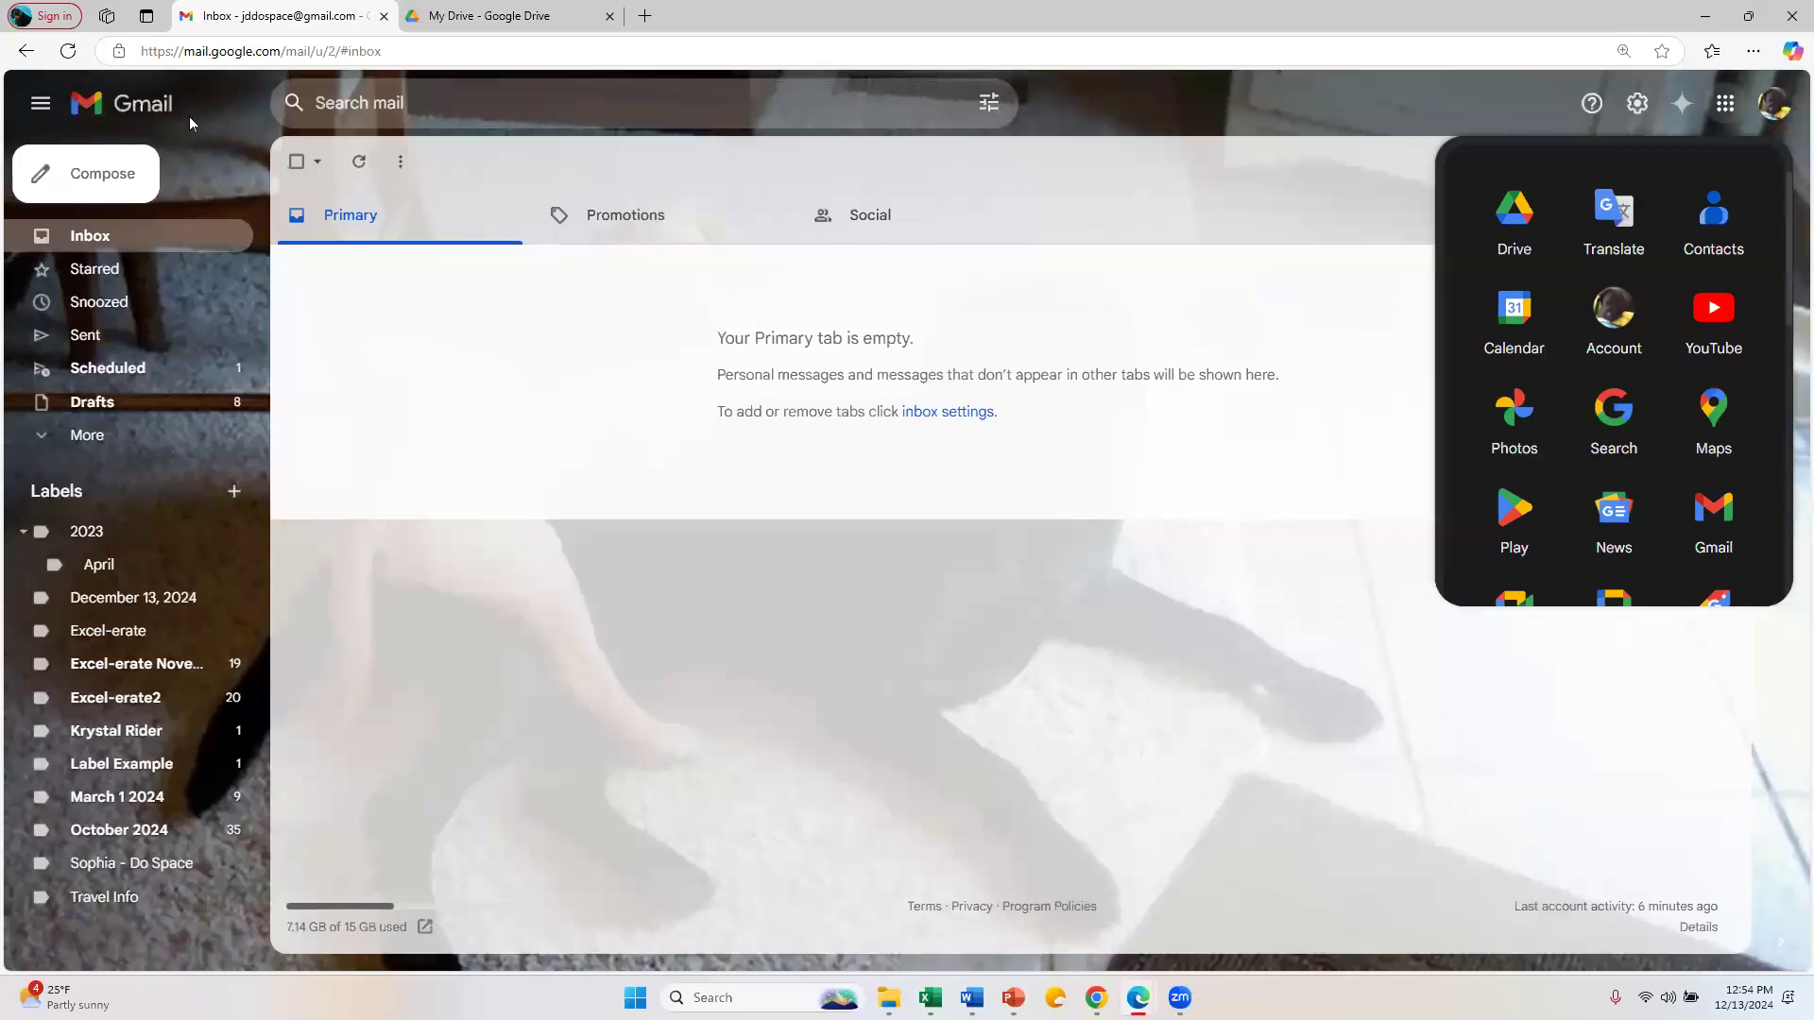
left_click(119, 218)
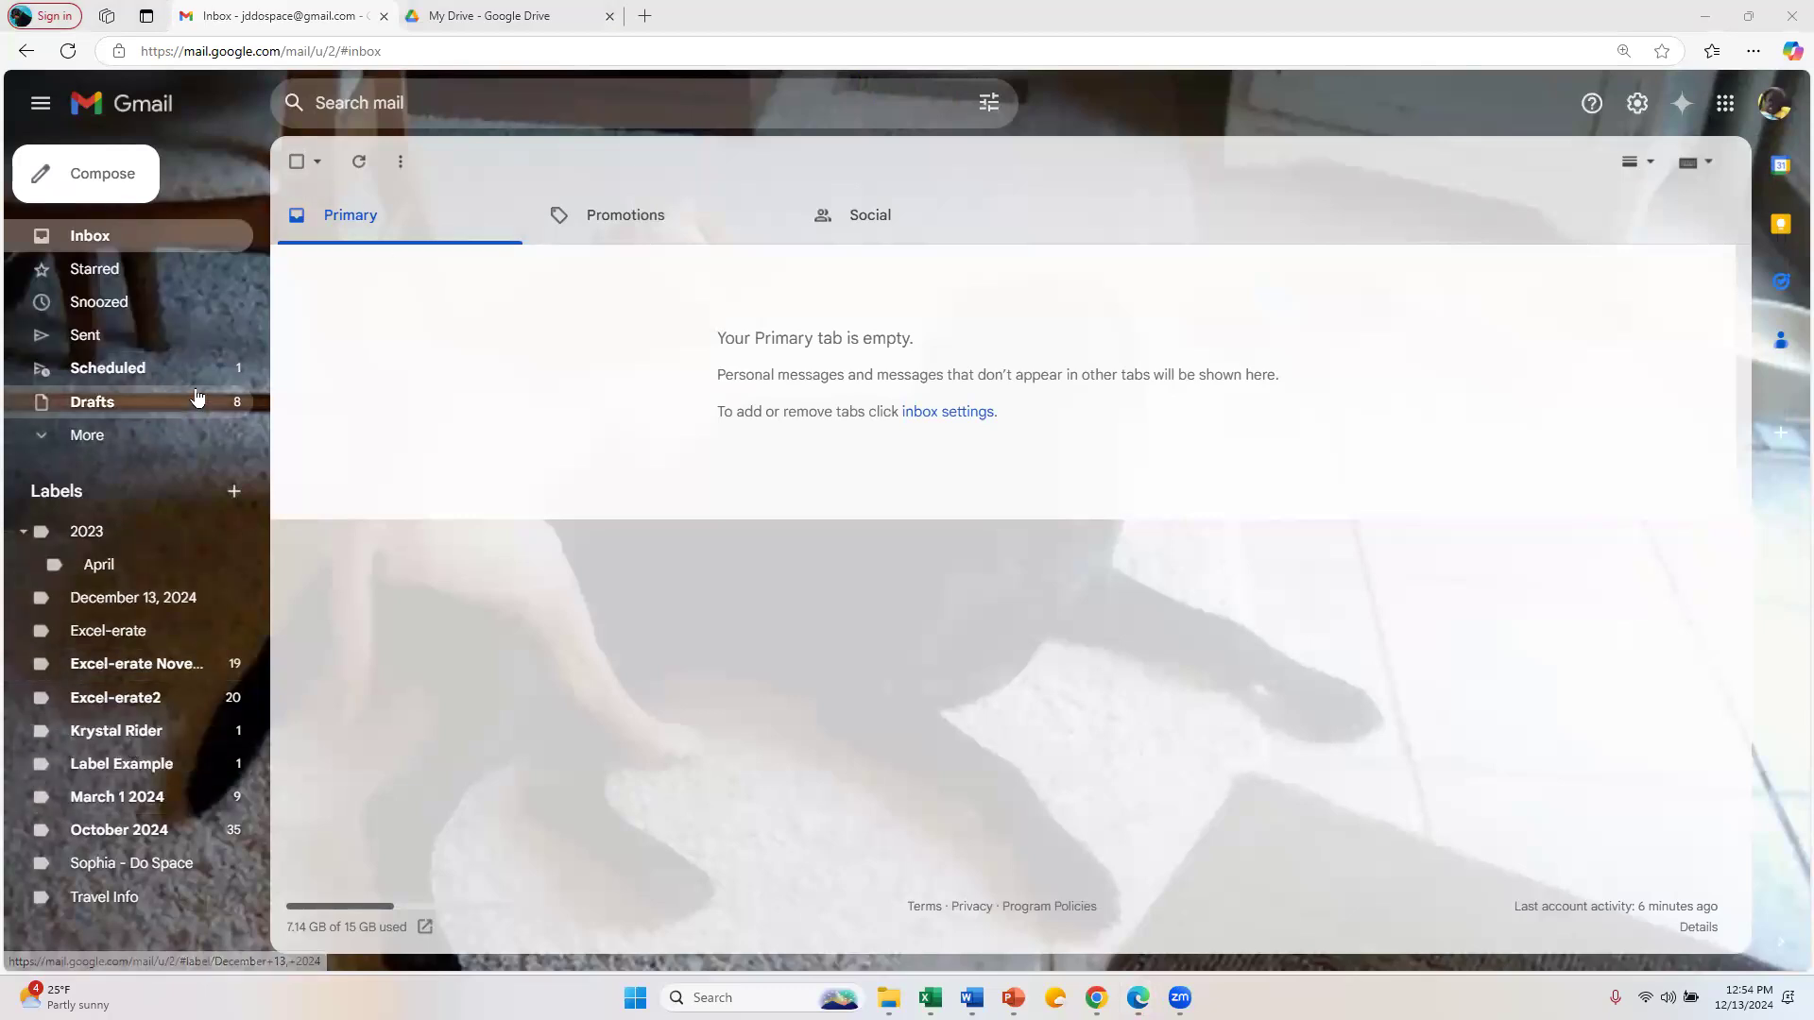
Step: Discard all saved email drafts in Gmail and return to the inbox
left_click(112, 401)
left_click(113, 400)
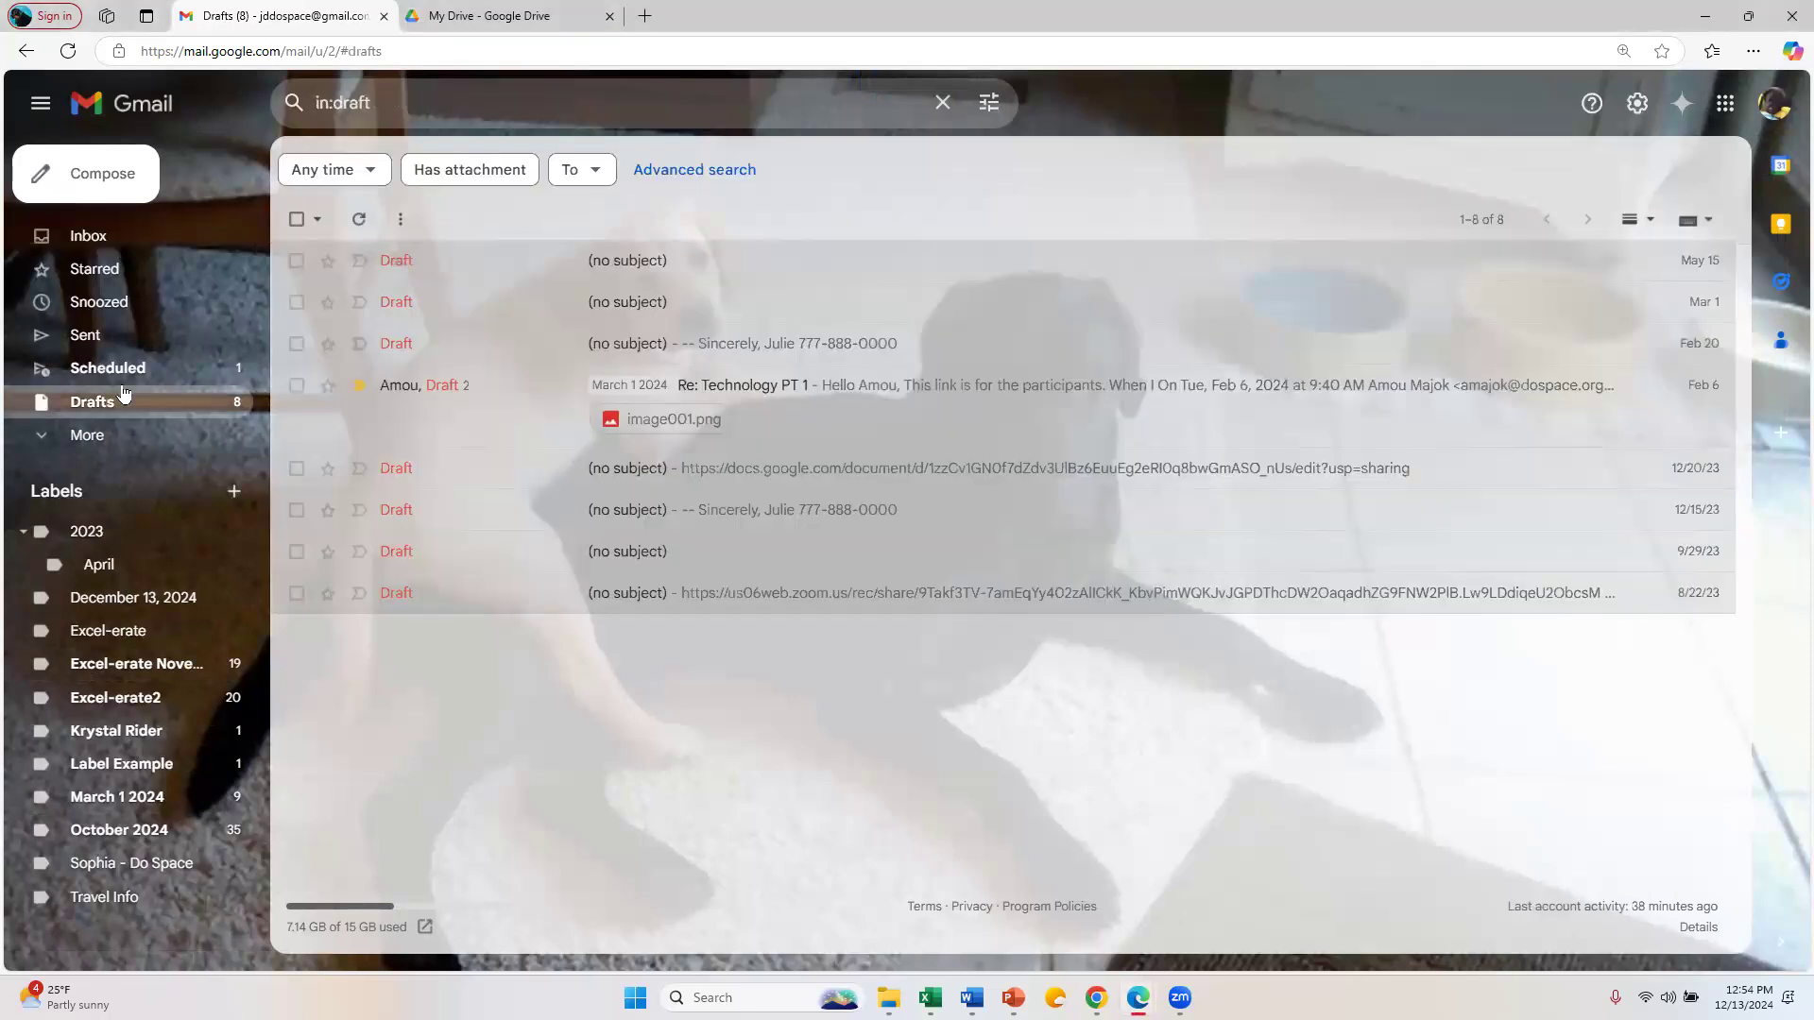
left_click(295, 218)
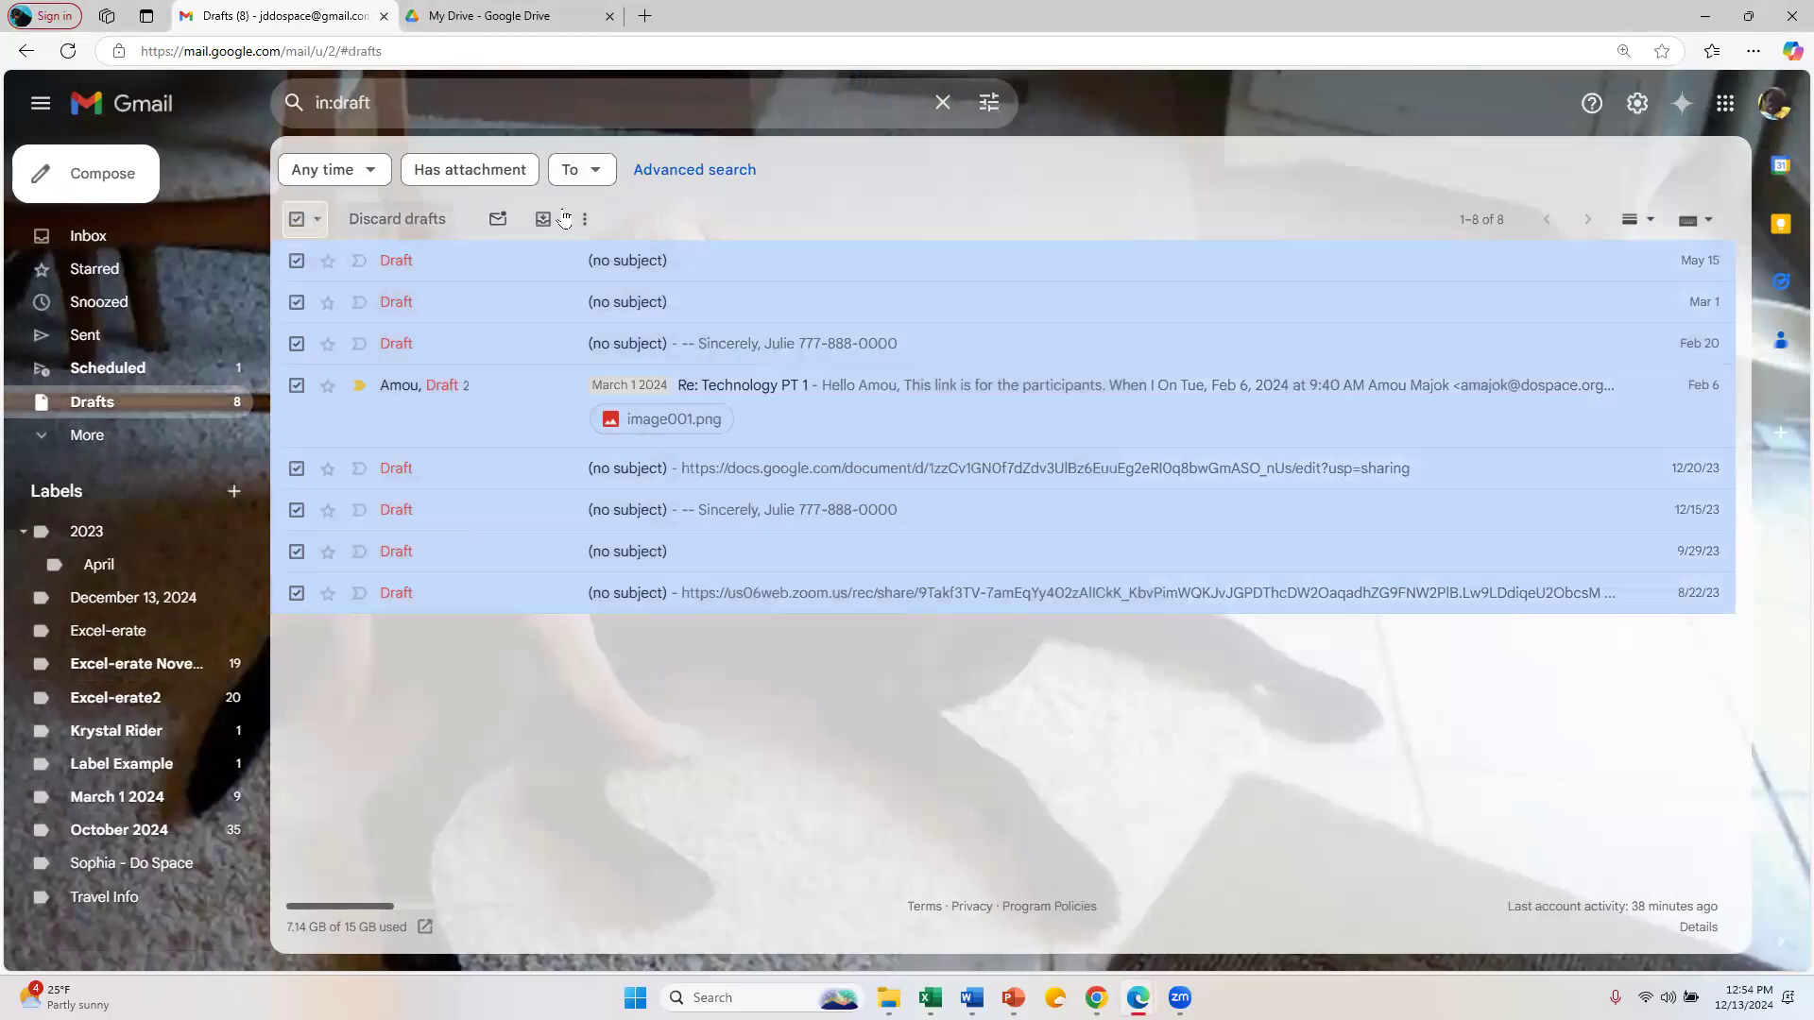
left_click(421, 220)
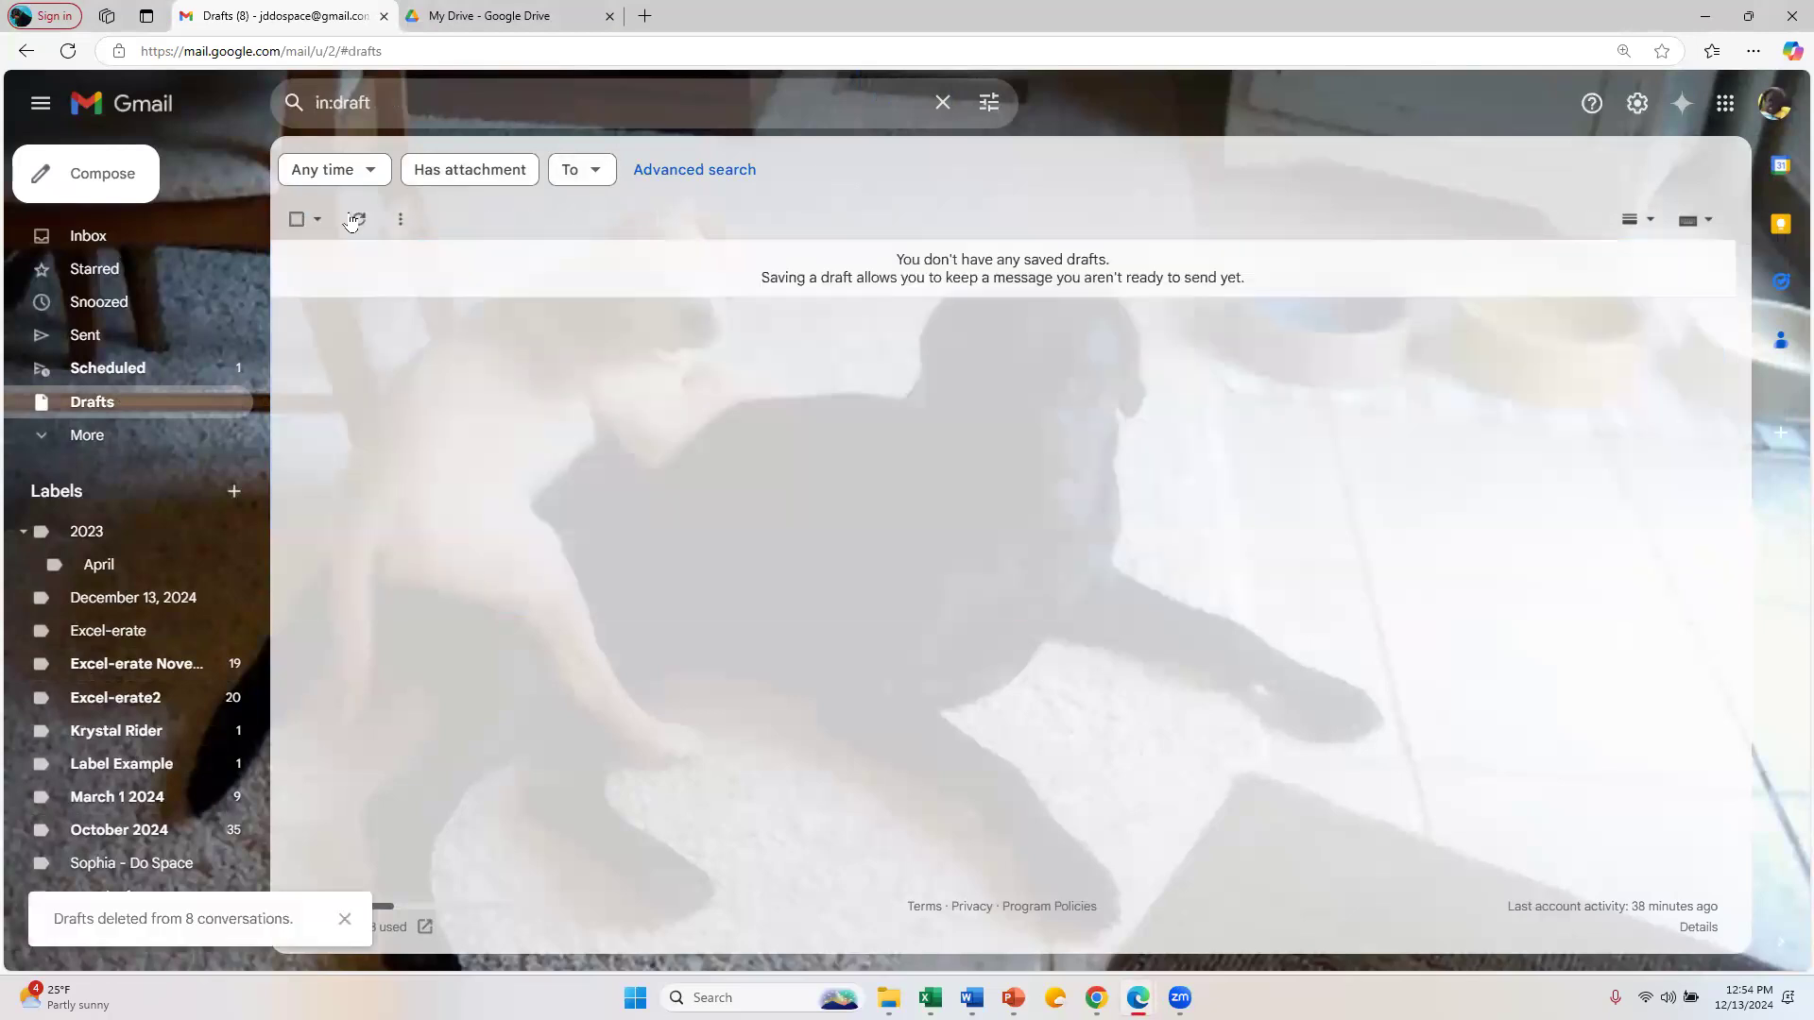
left_click(107, 247)
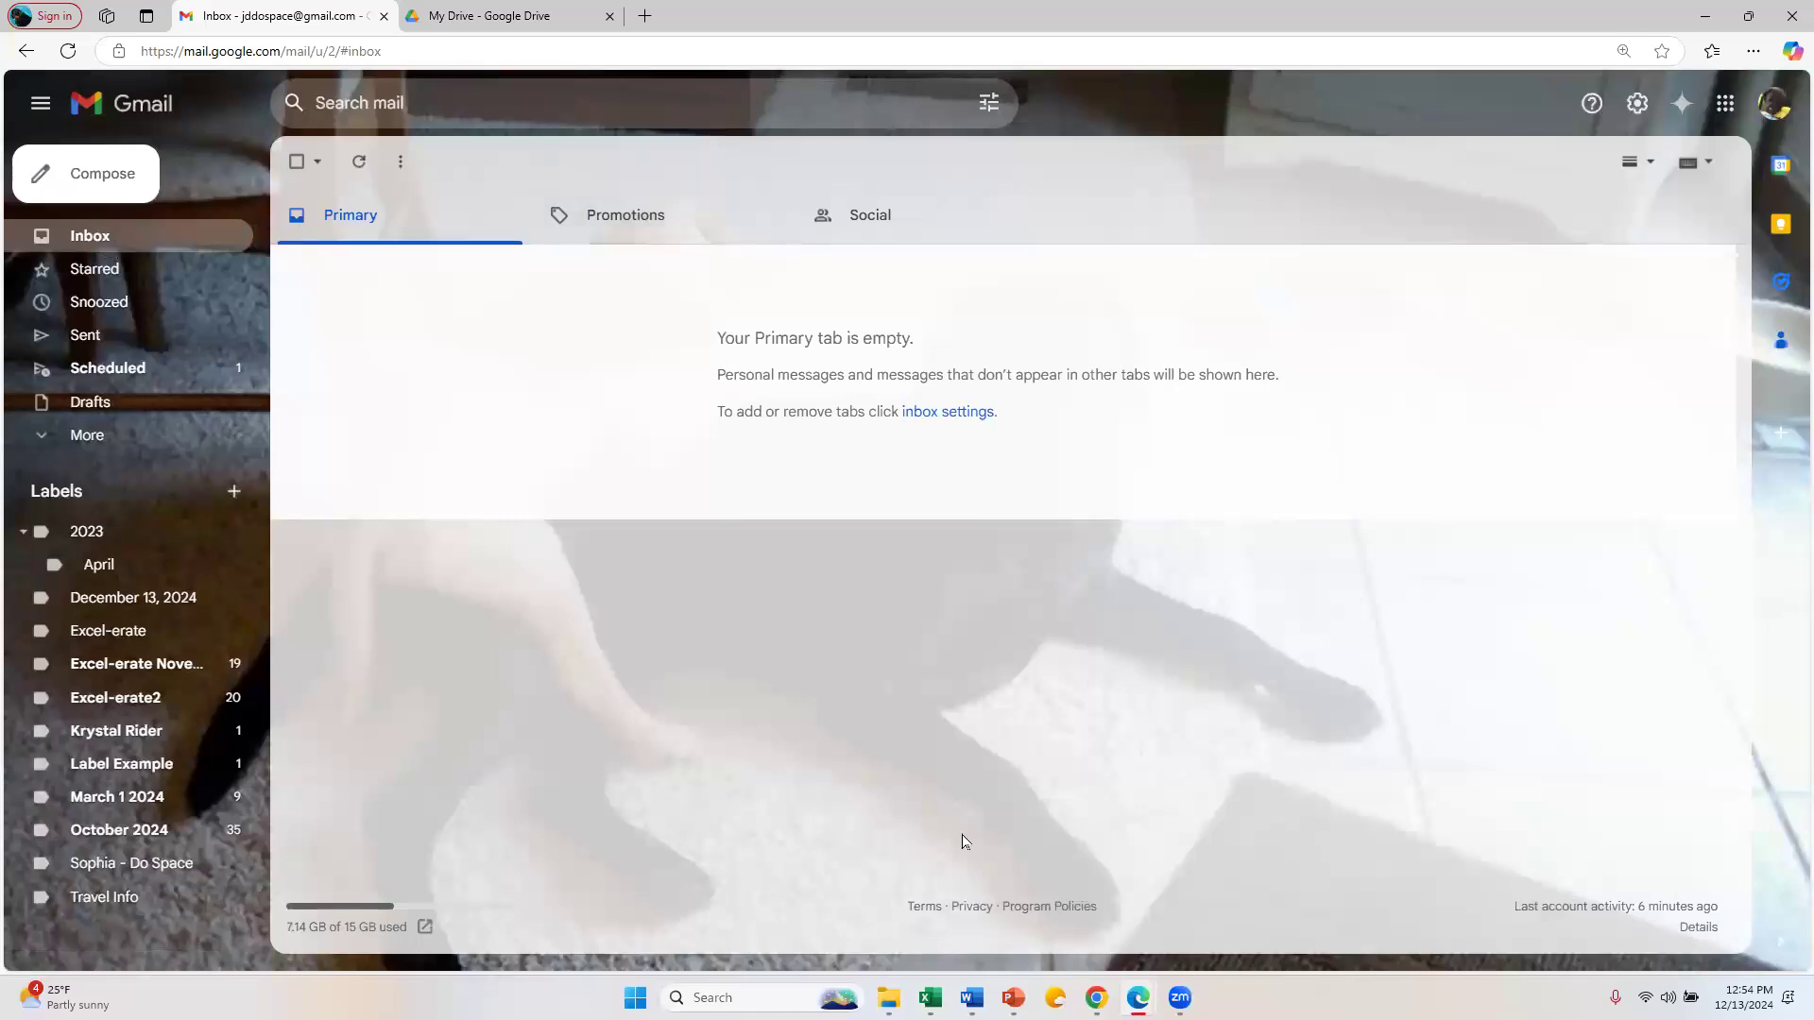
Step: Switch to the Chrome window showing the Do Space site and open the dospace.org home page
mouse_move(1096, 998)
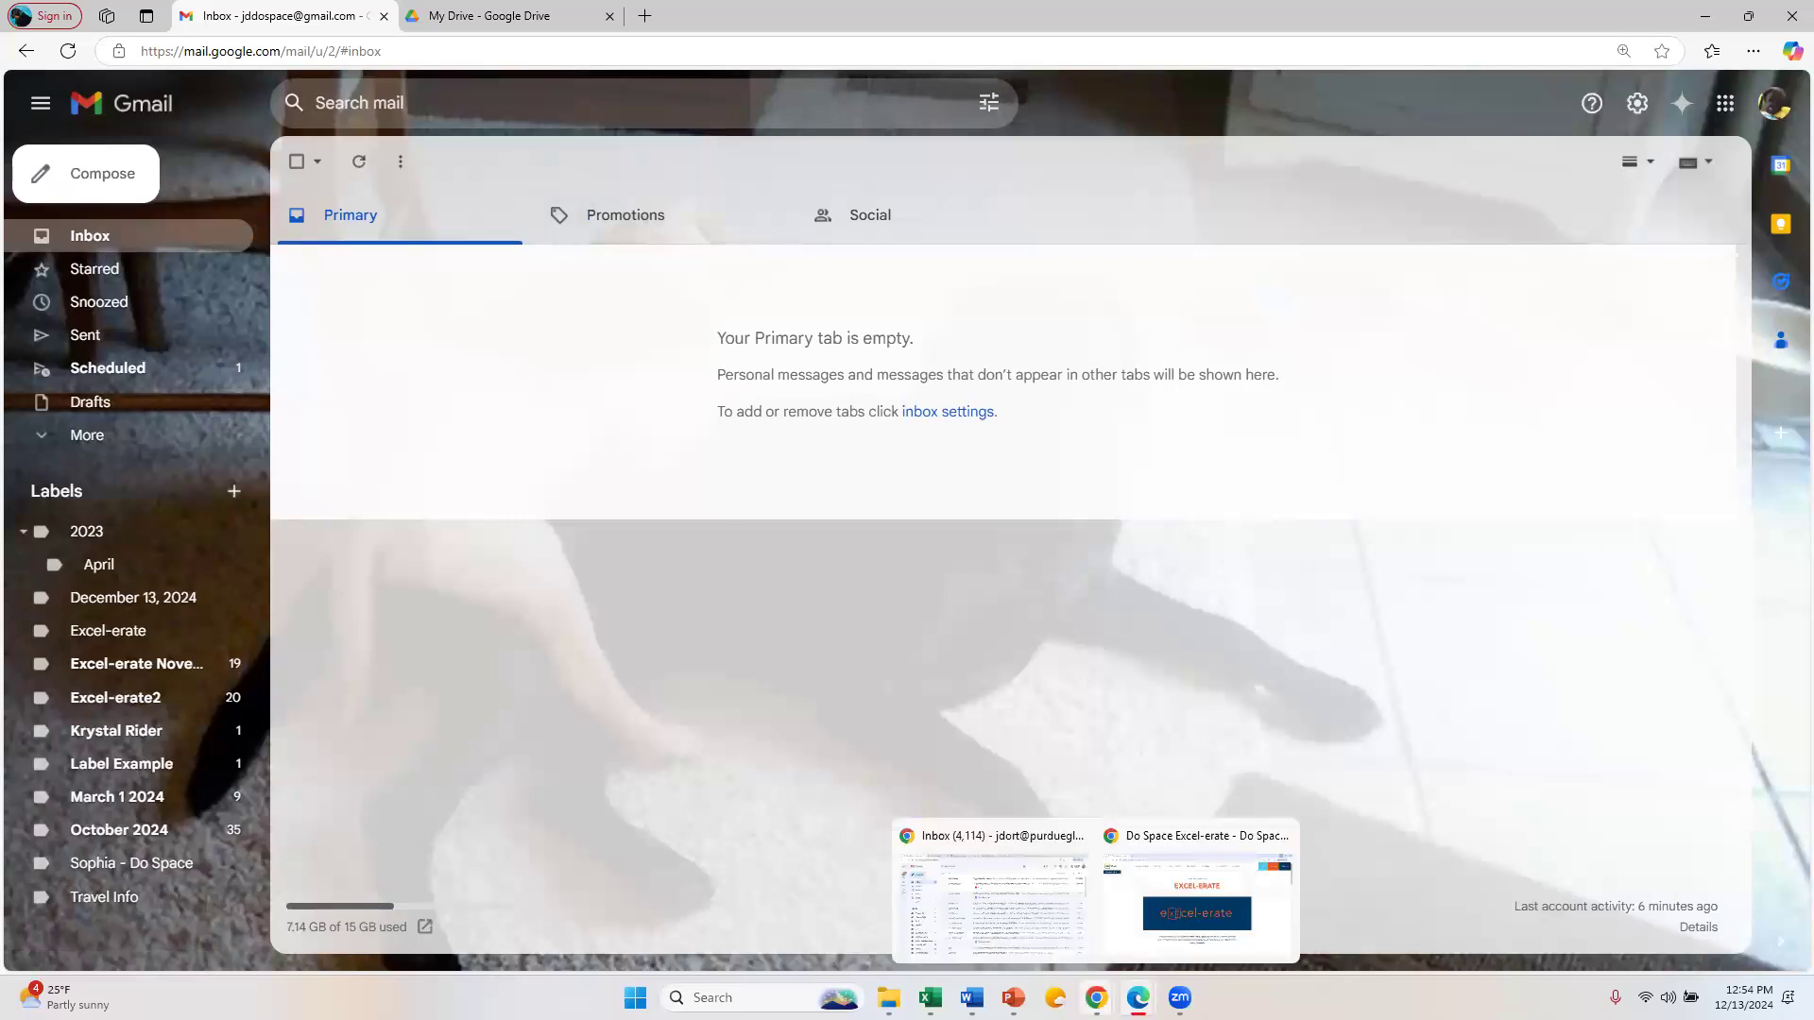
left_click(1173, 914)
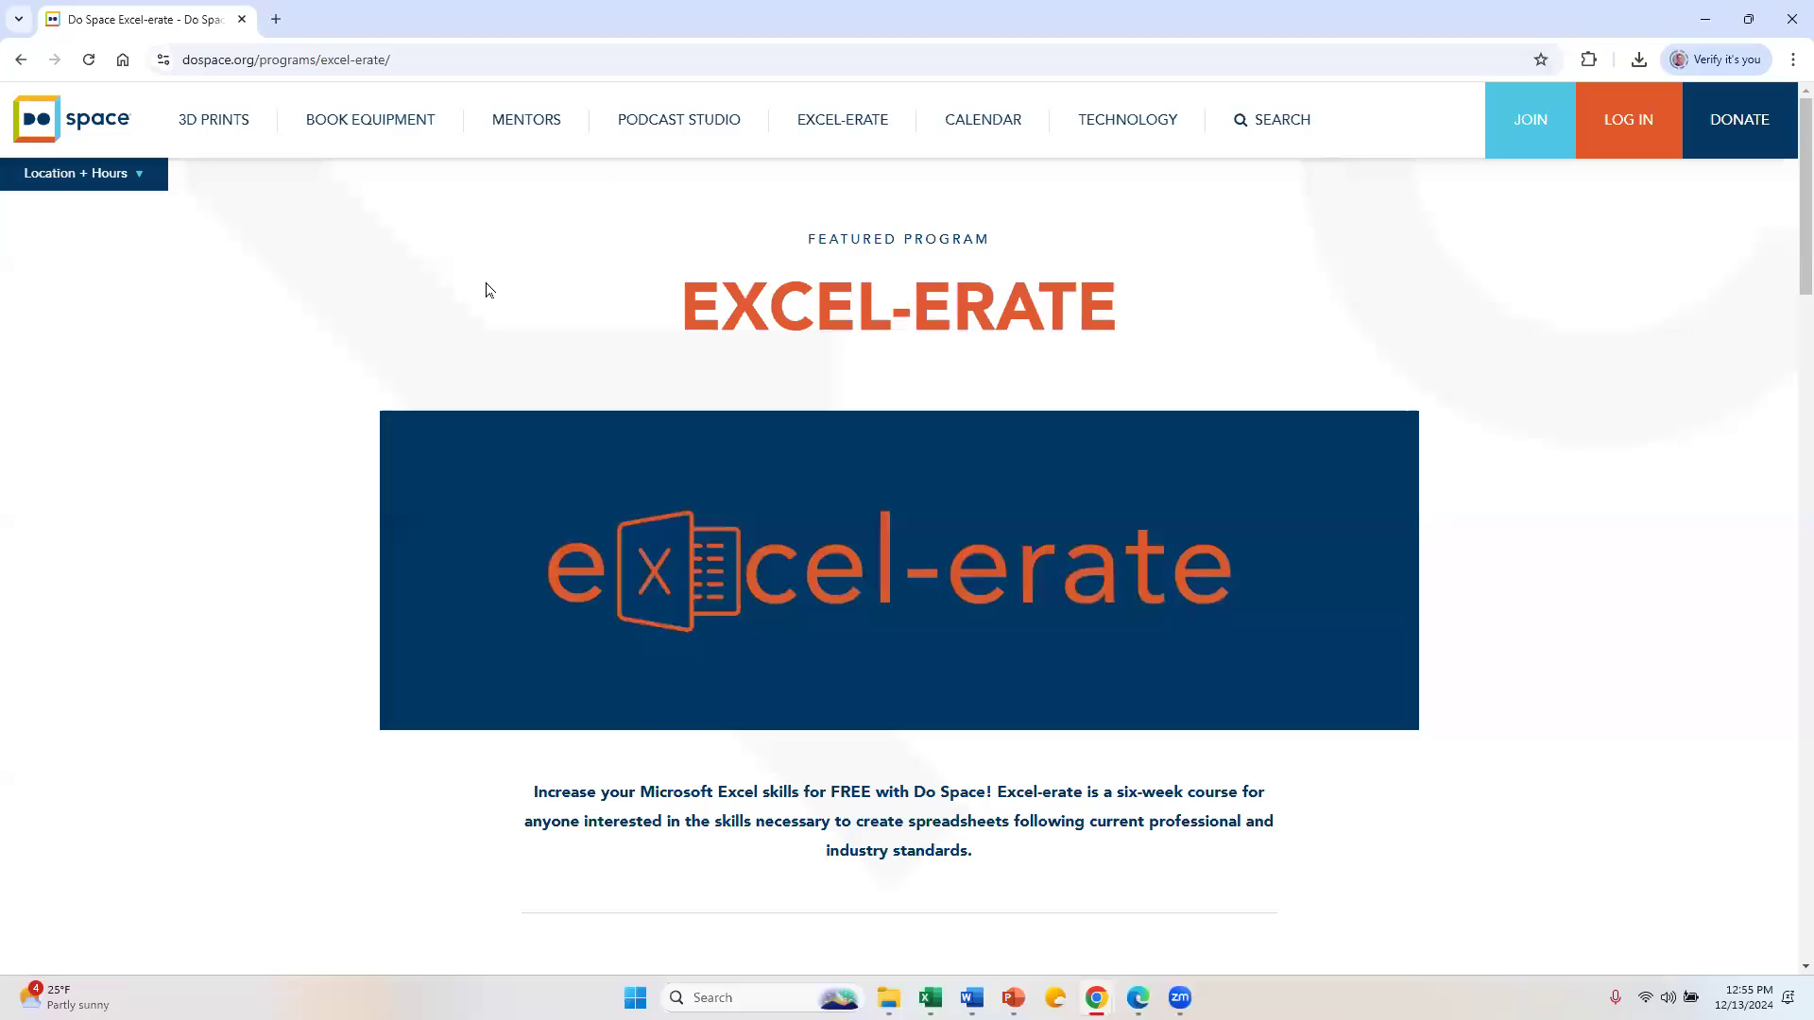
left_click(224, 54)
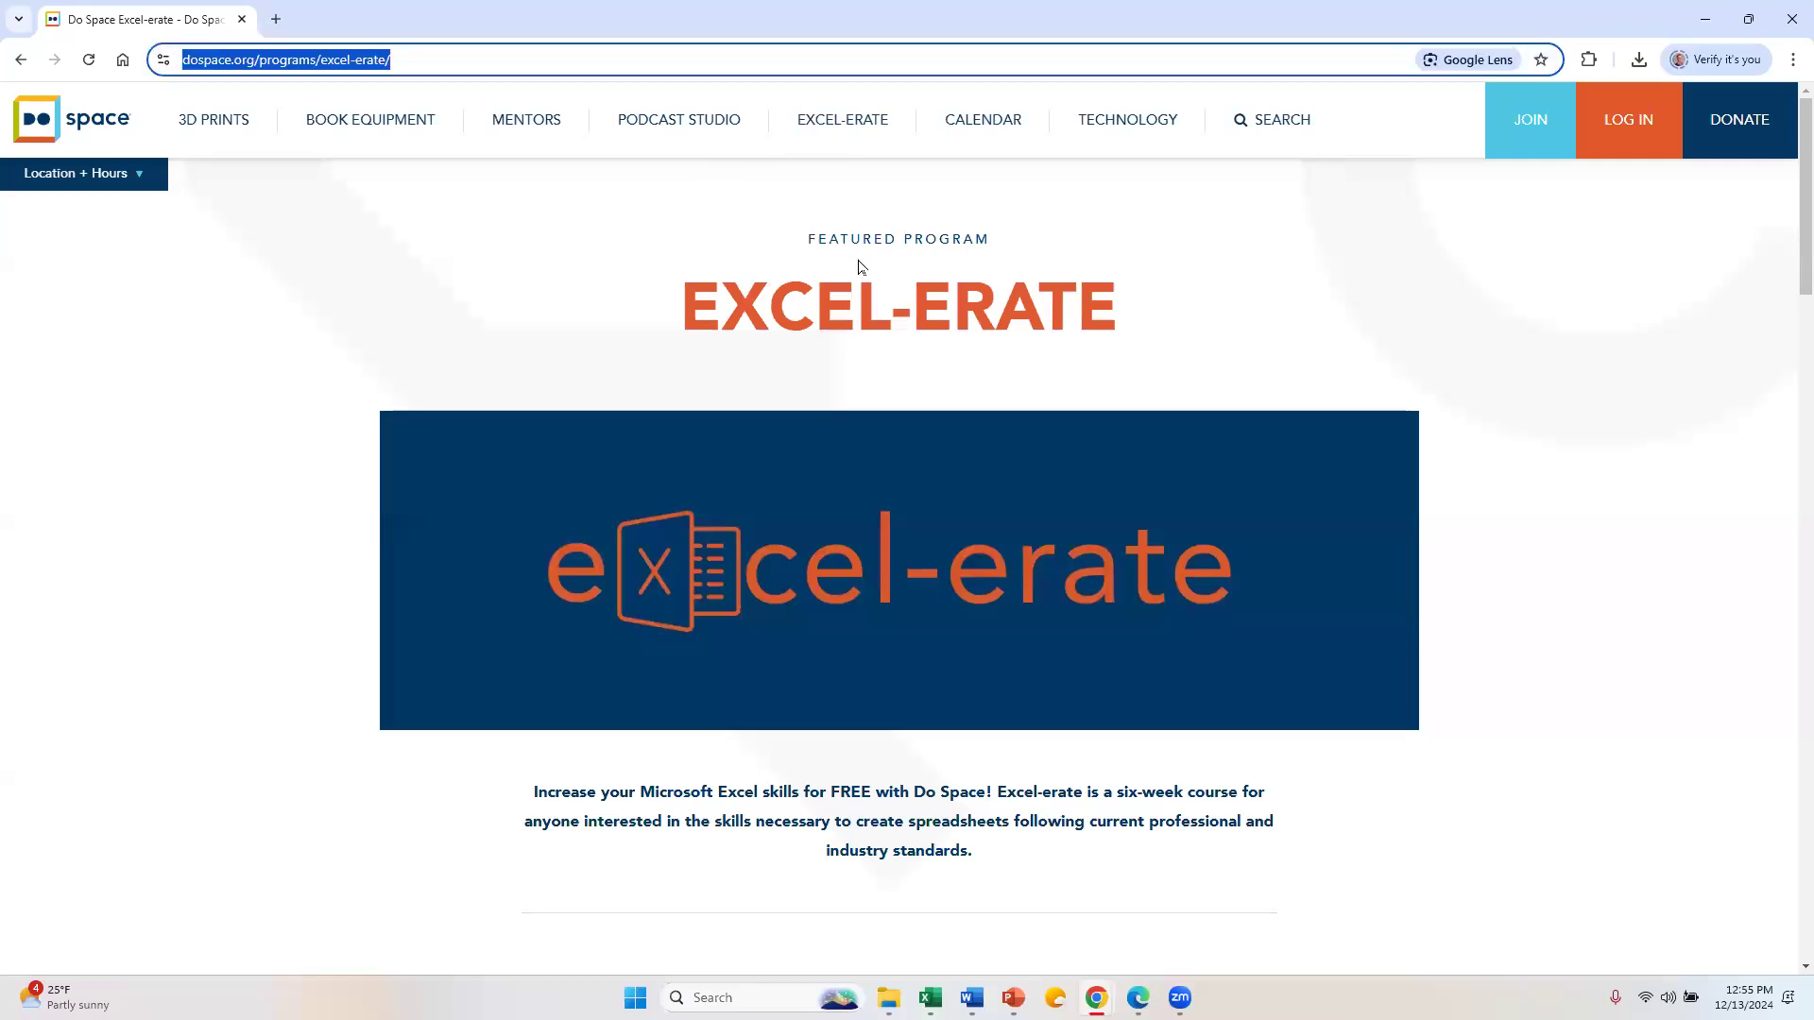
type("do")
key("Return")
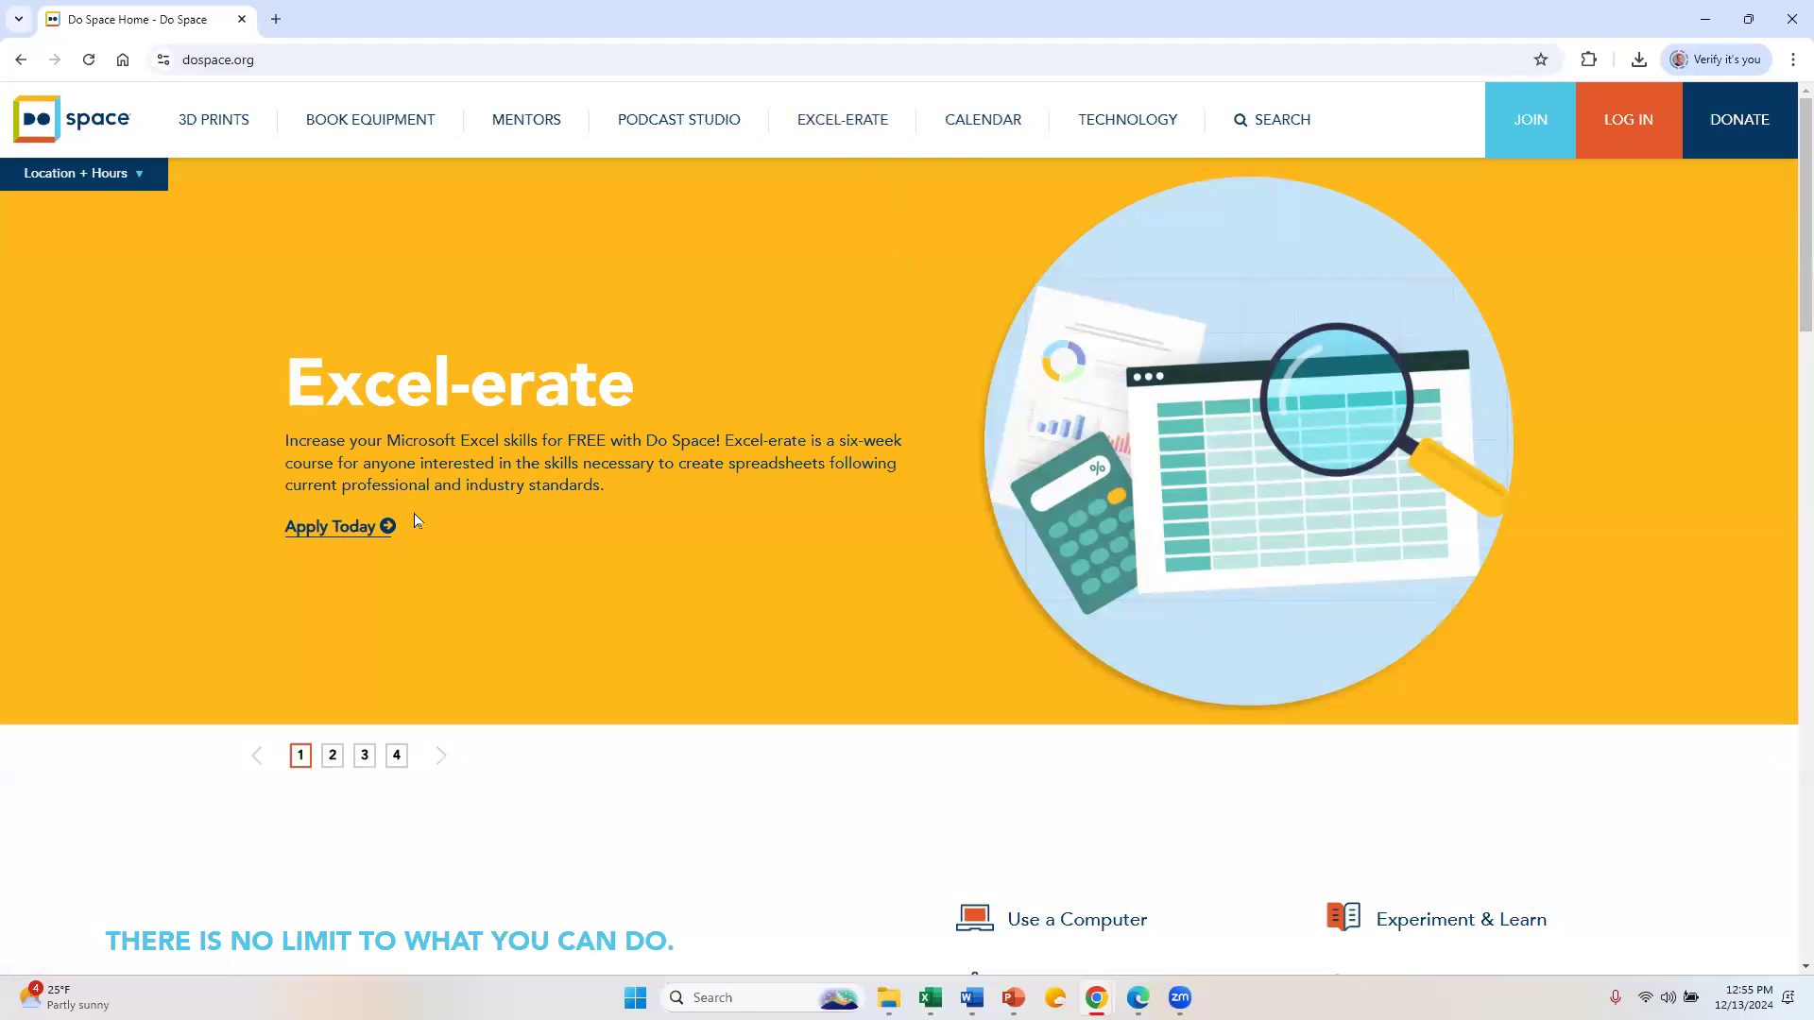
Step: Open the Excel-erate program page and read down to its schedule and application link
left_click(855, 127)
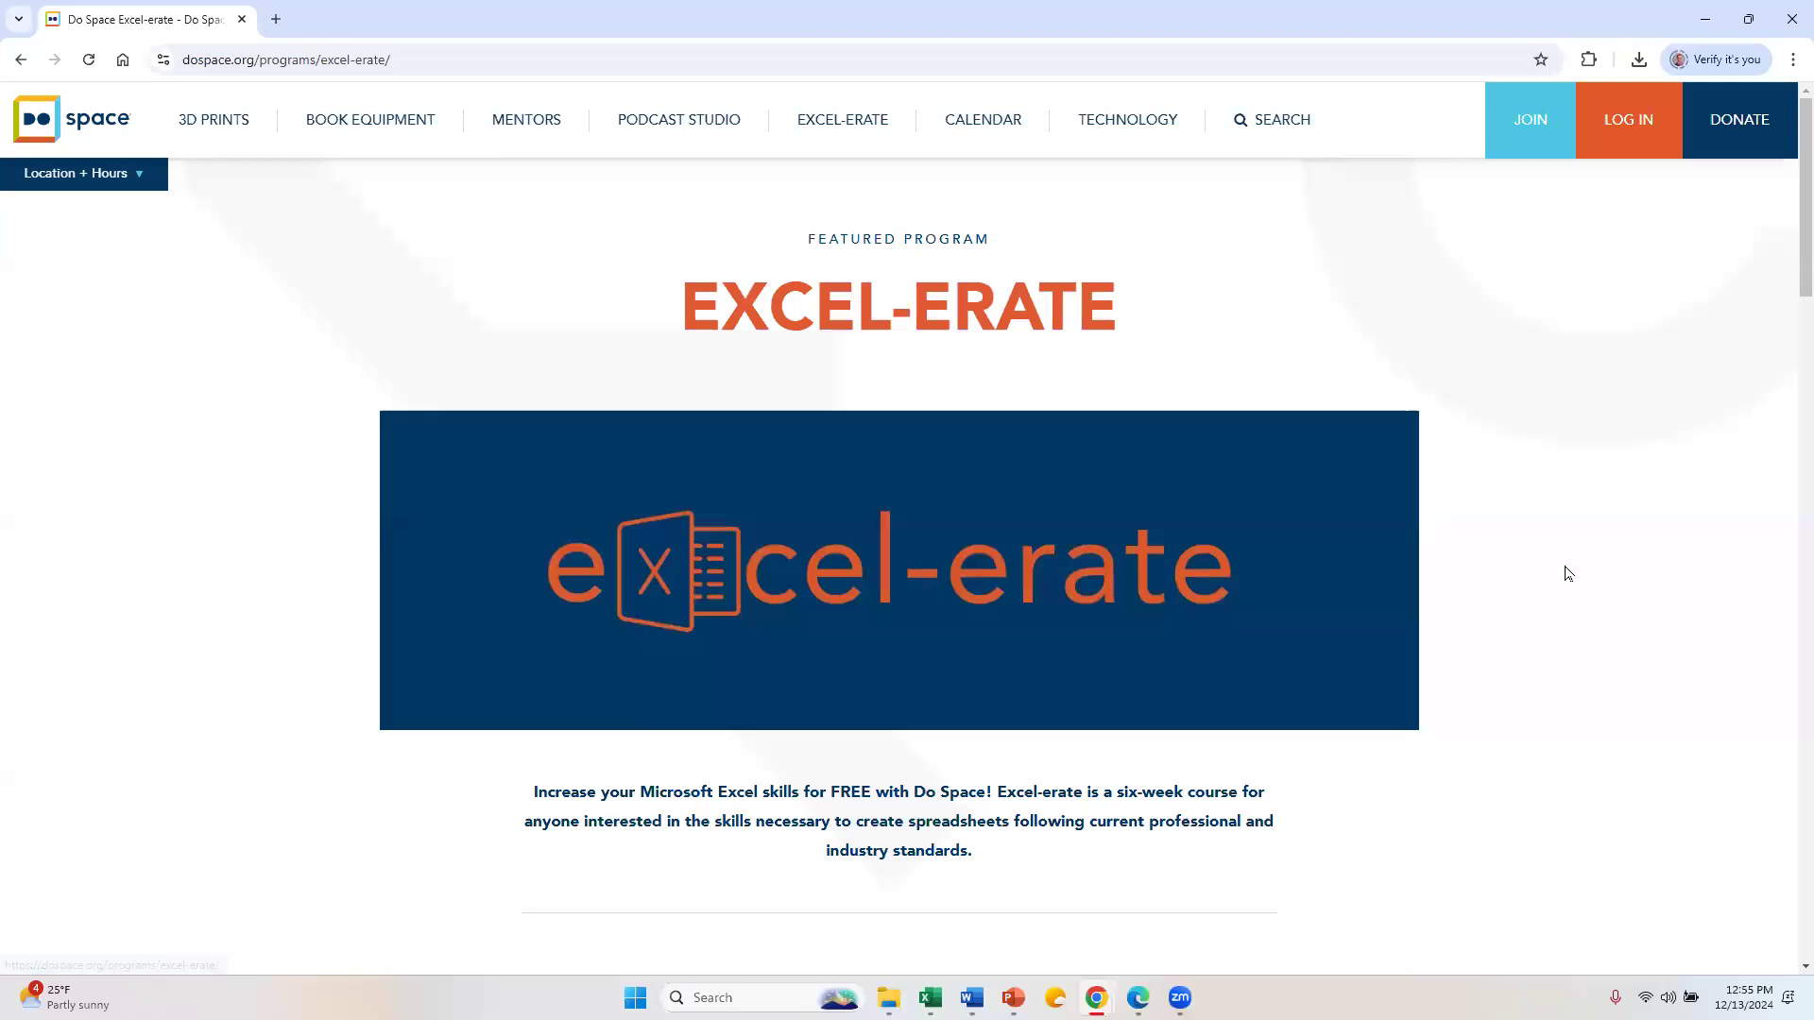
scroll(1565, 571, "down", 5)
scroll(1565, 572, "down", 5)
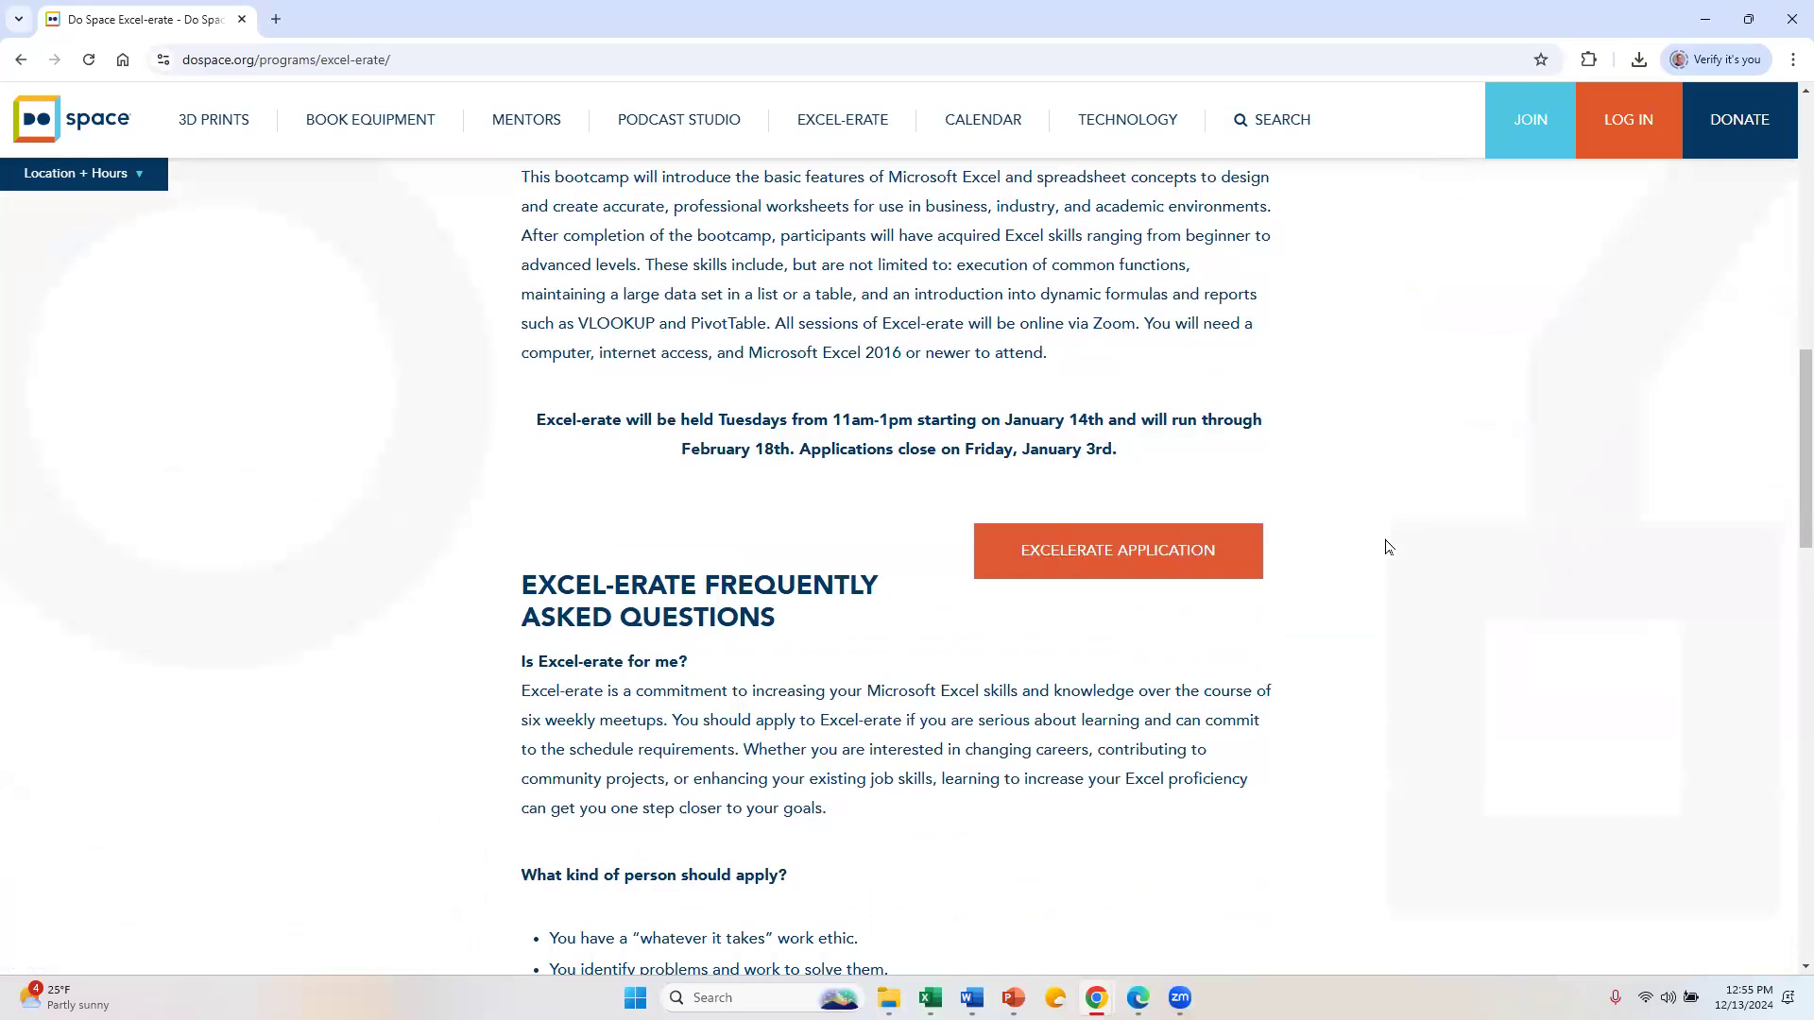
Step: Open the Excel-erate application form, look through its description and questions, and close it
left_click(1169, 552)
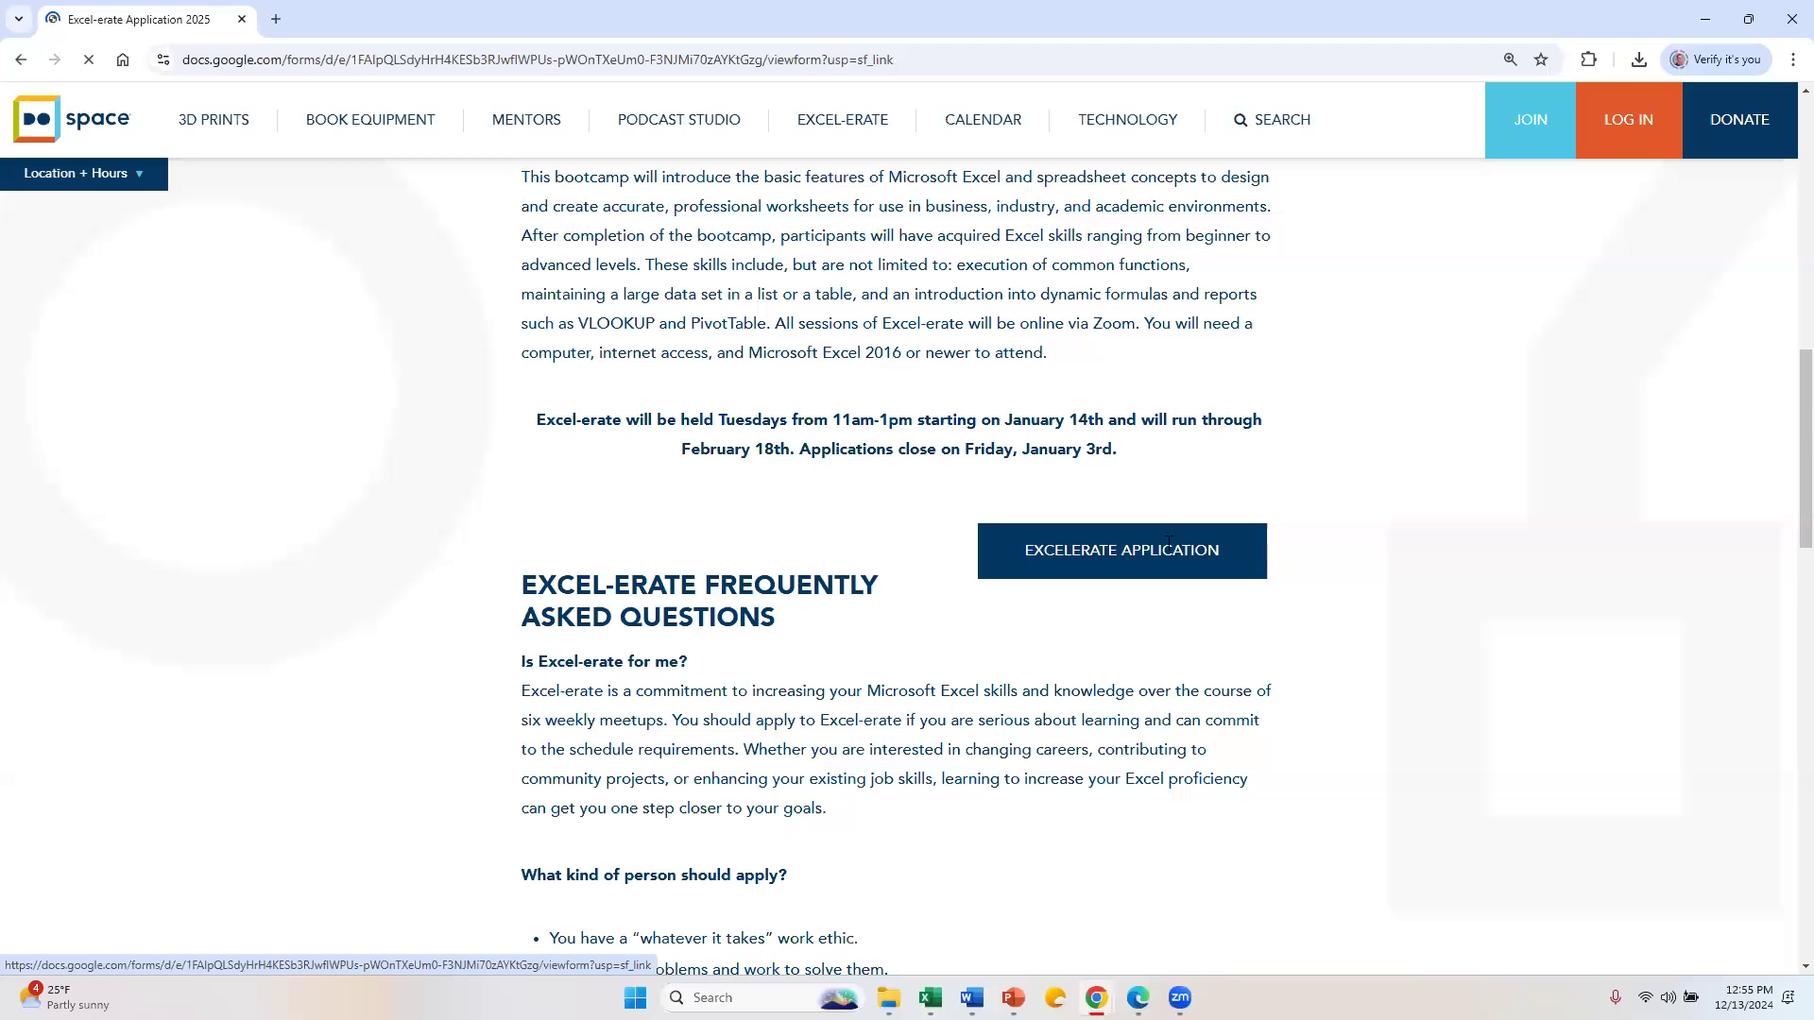
scroll(1257, 533, "down", 4)
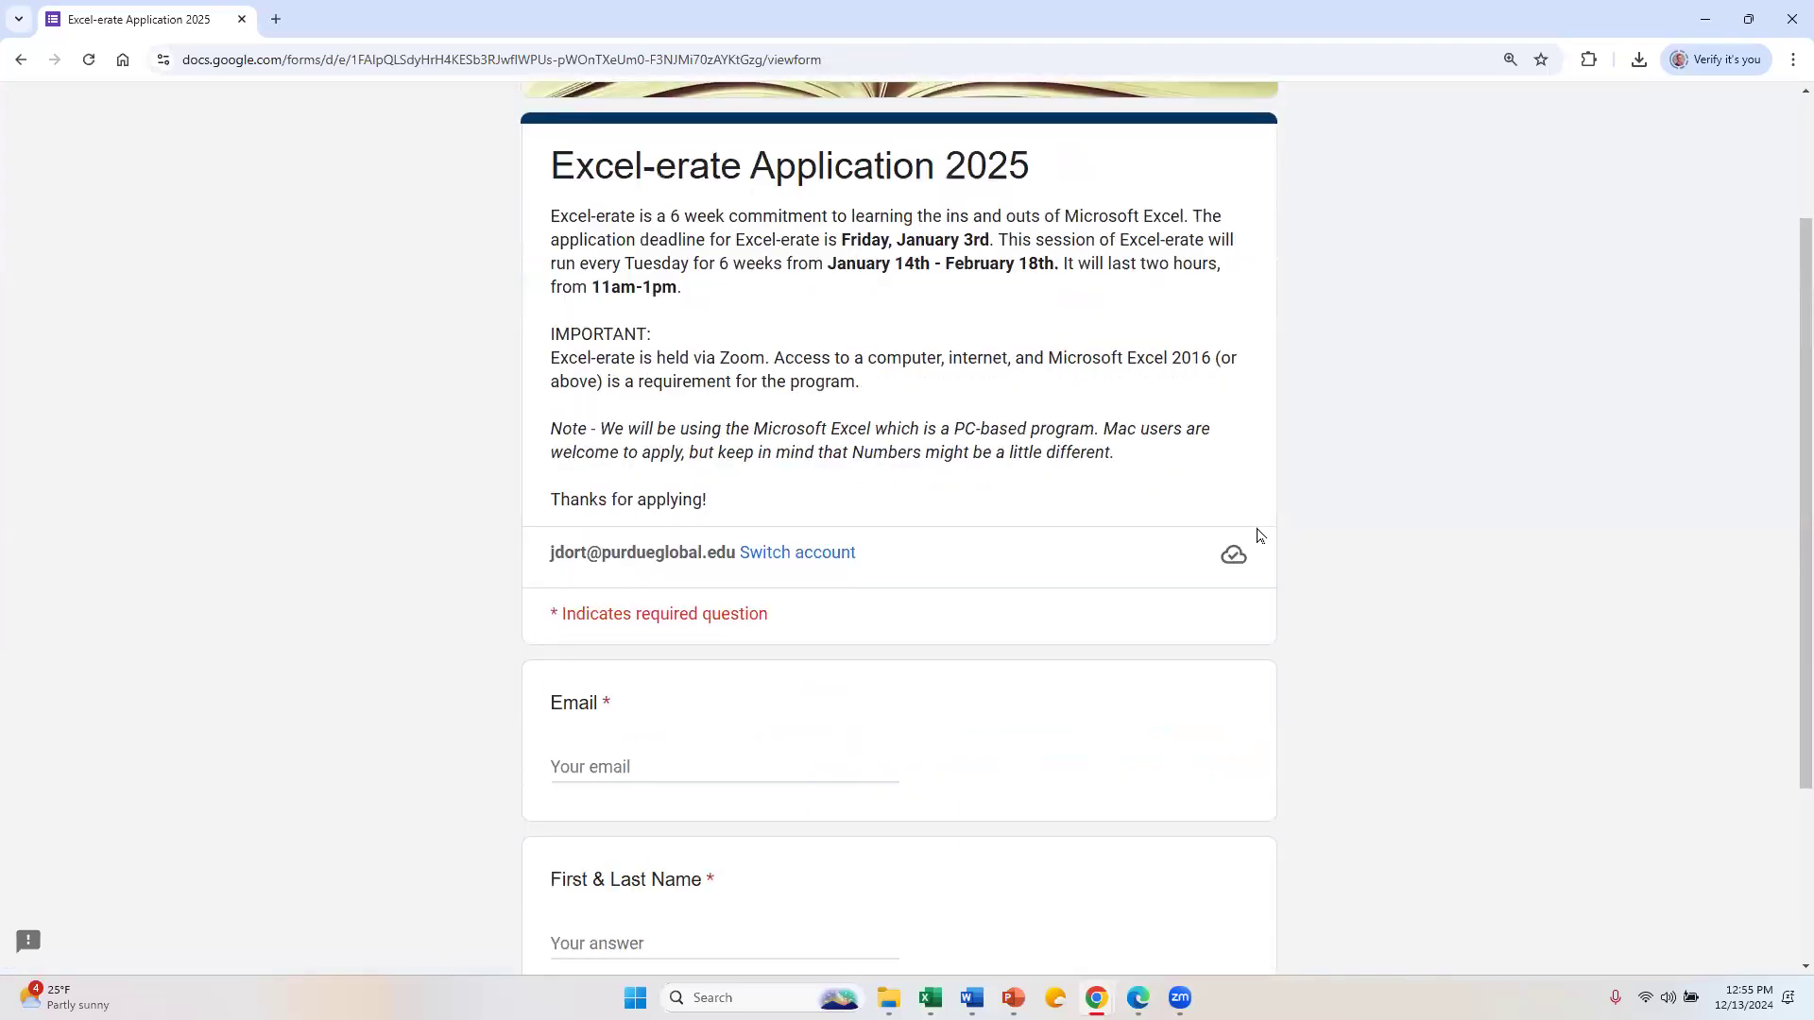
scroll(1256, 536, "down", 1)
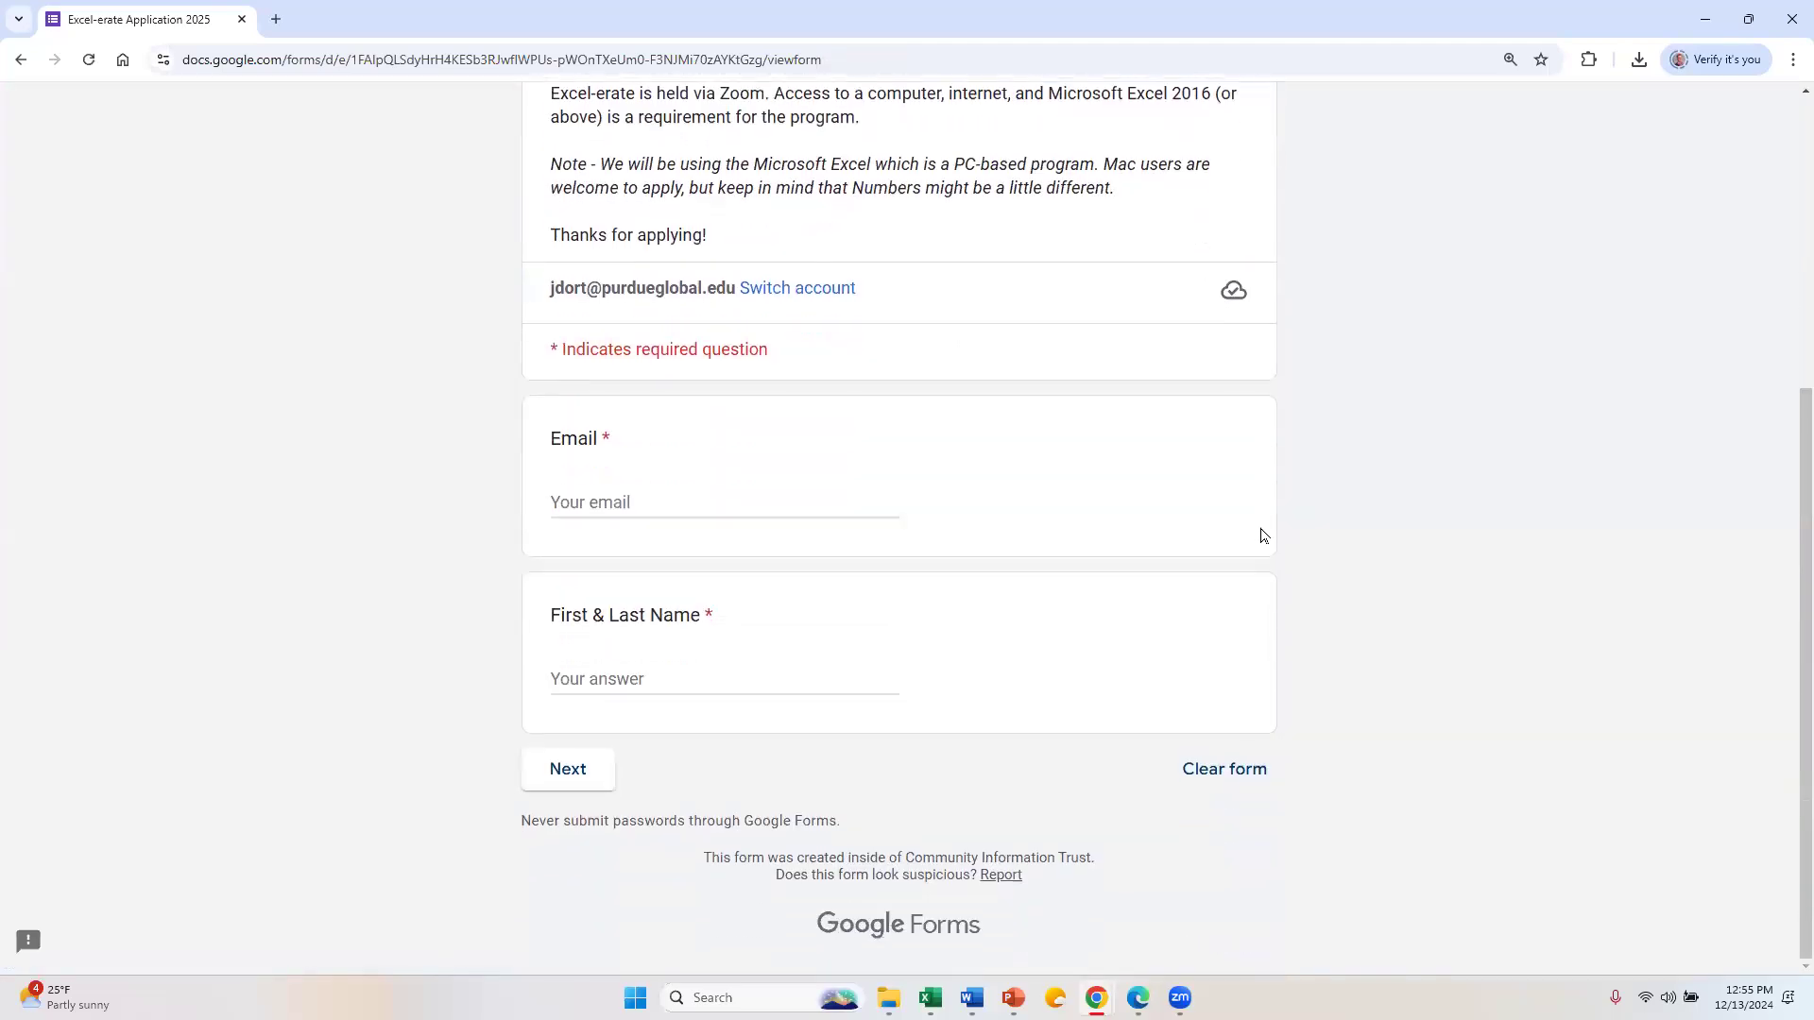
scroll(438, 425, "up", 5)
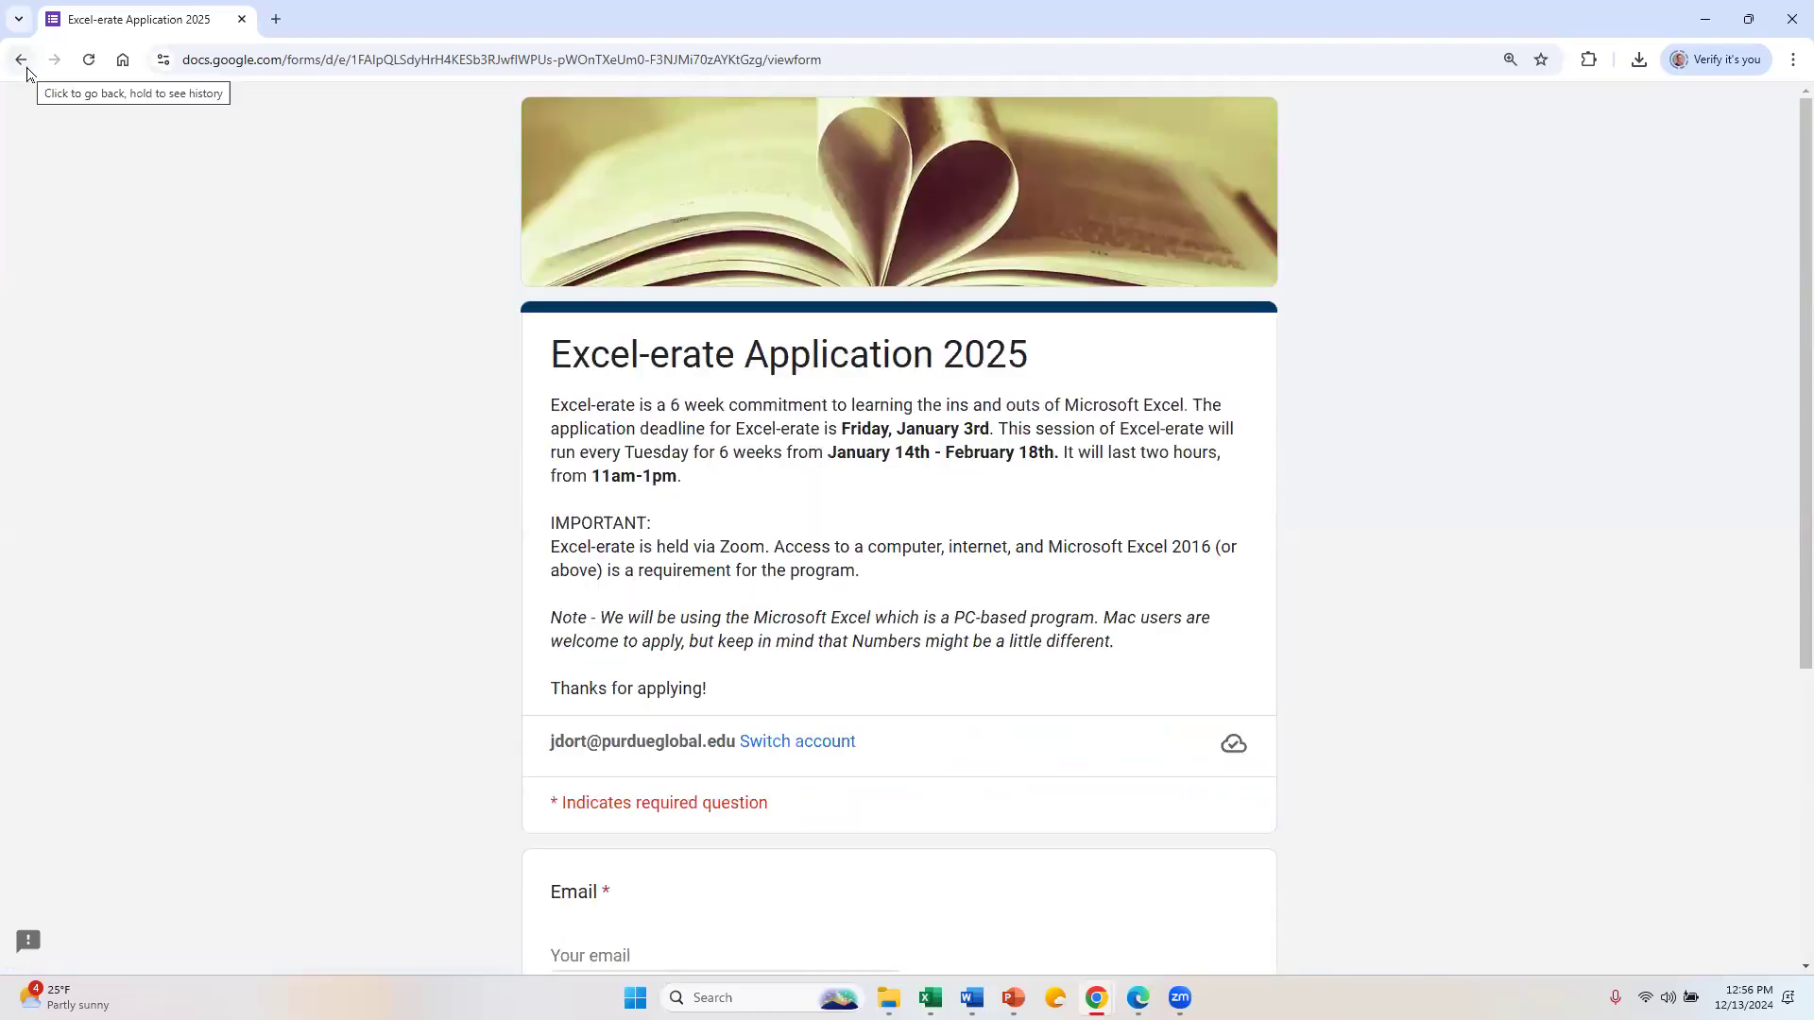
left_click(242, 19)
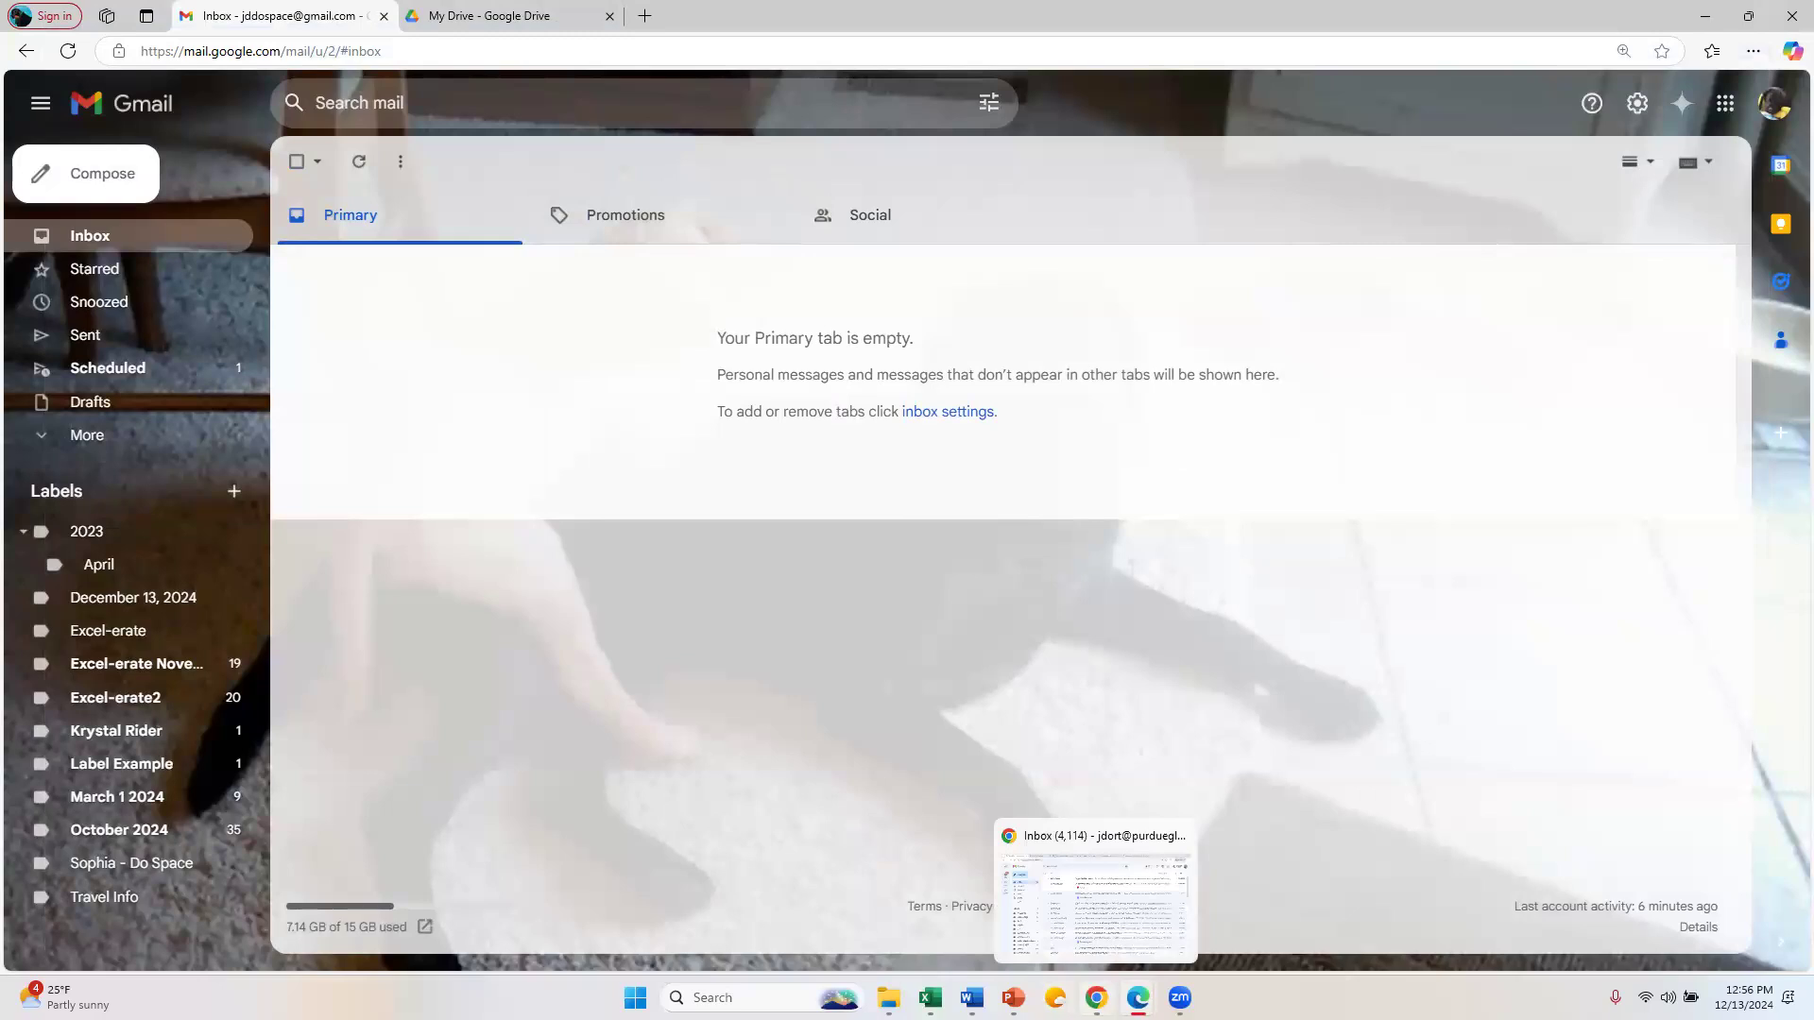
Step: Open a new Chrome window and load the dospace.org home page
left_click(1096, 998)
right_click(1096, 998)
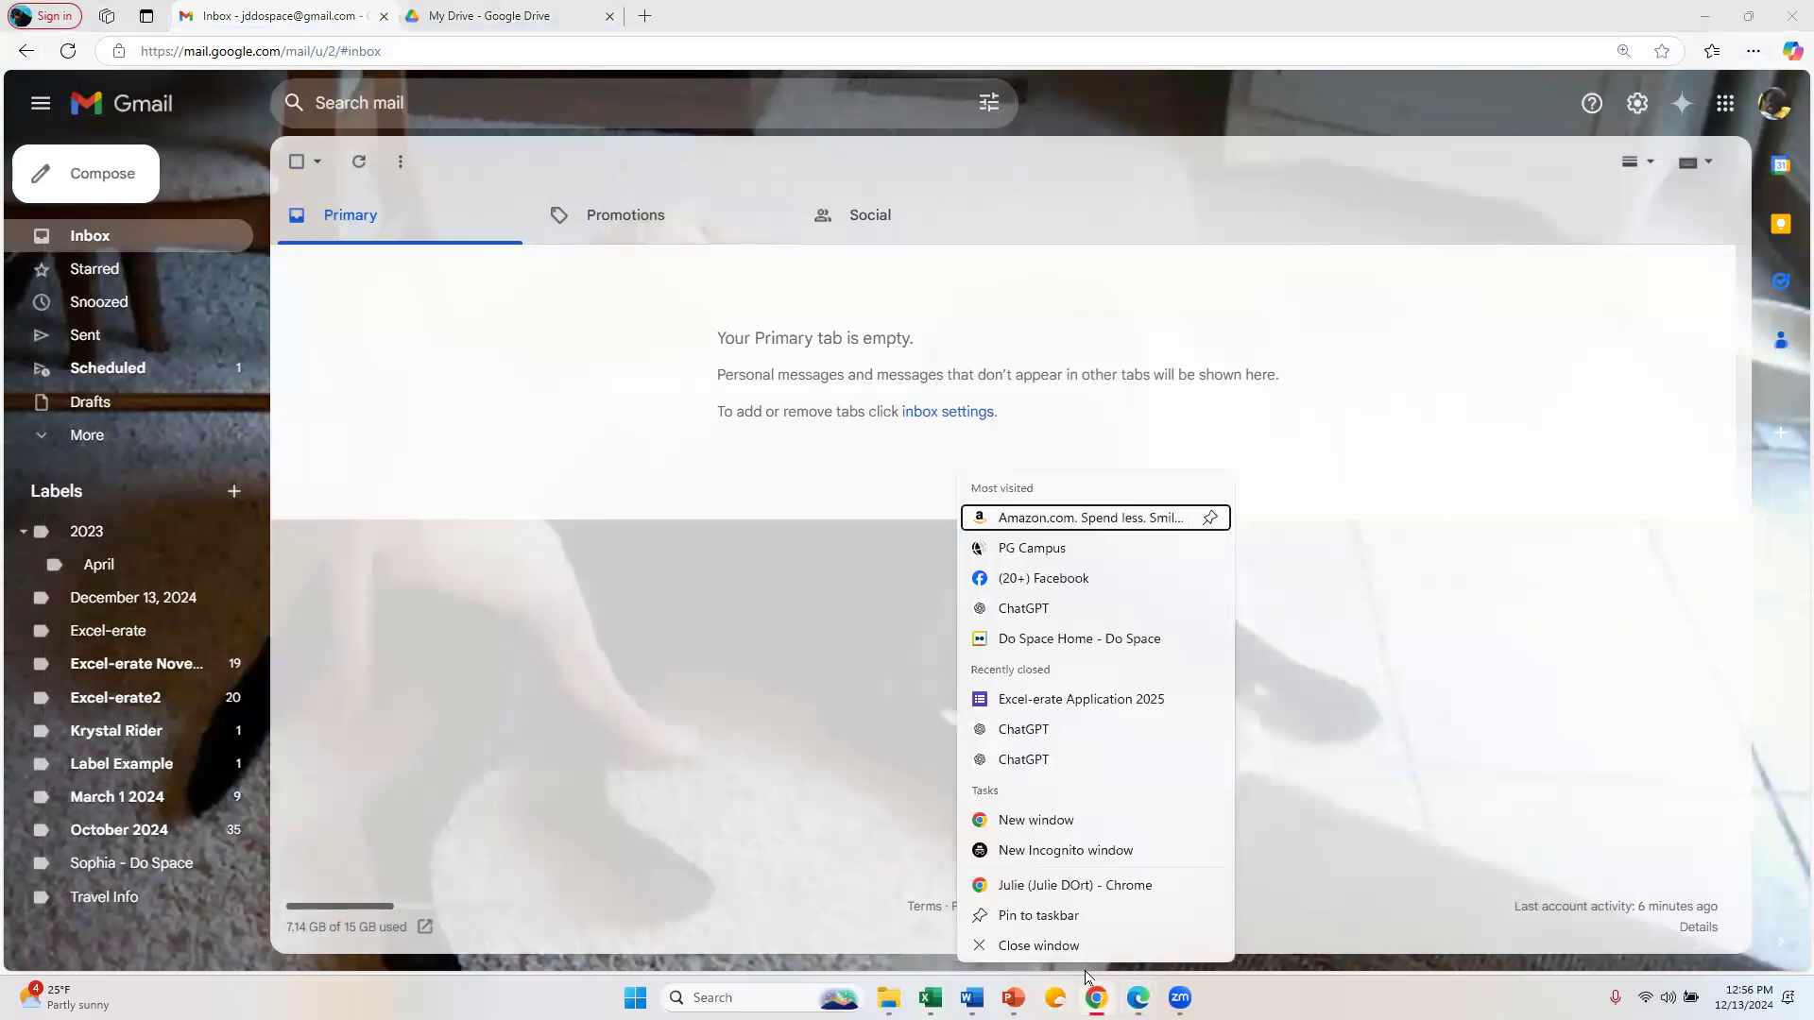
left_click(1032, 819)
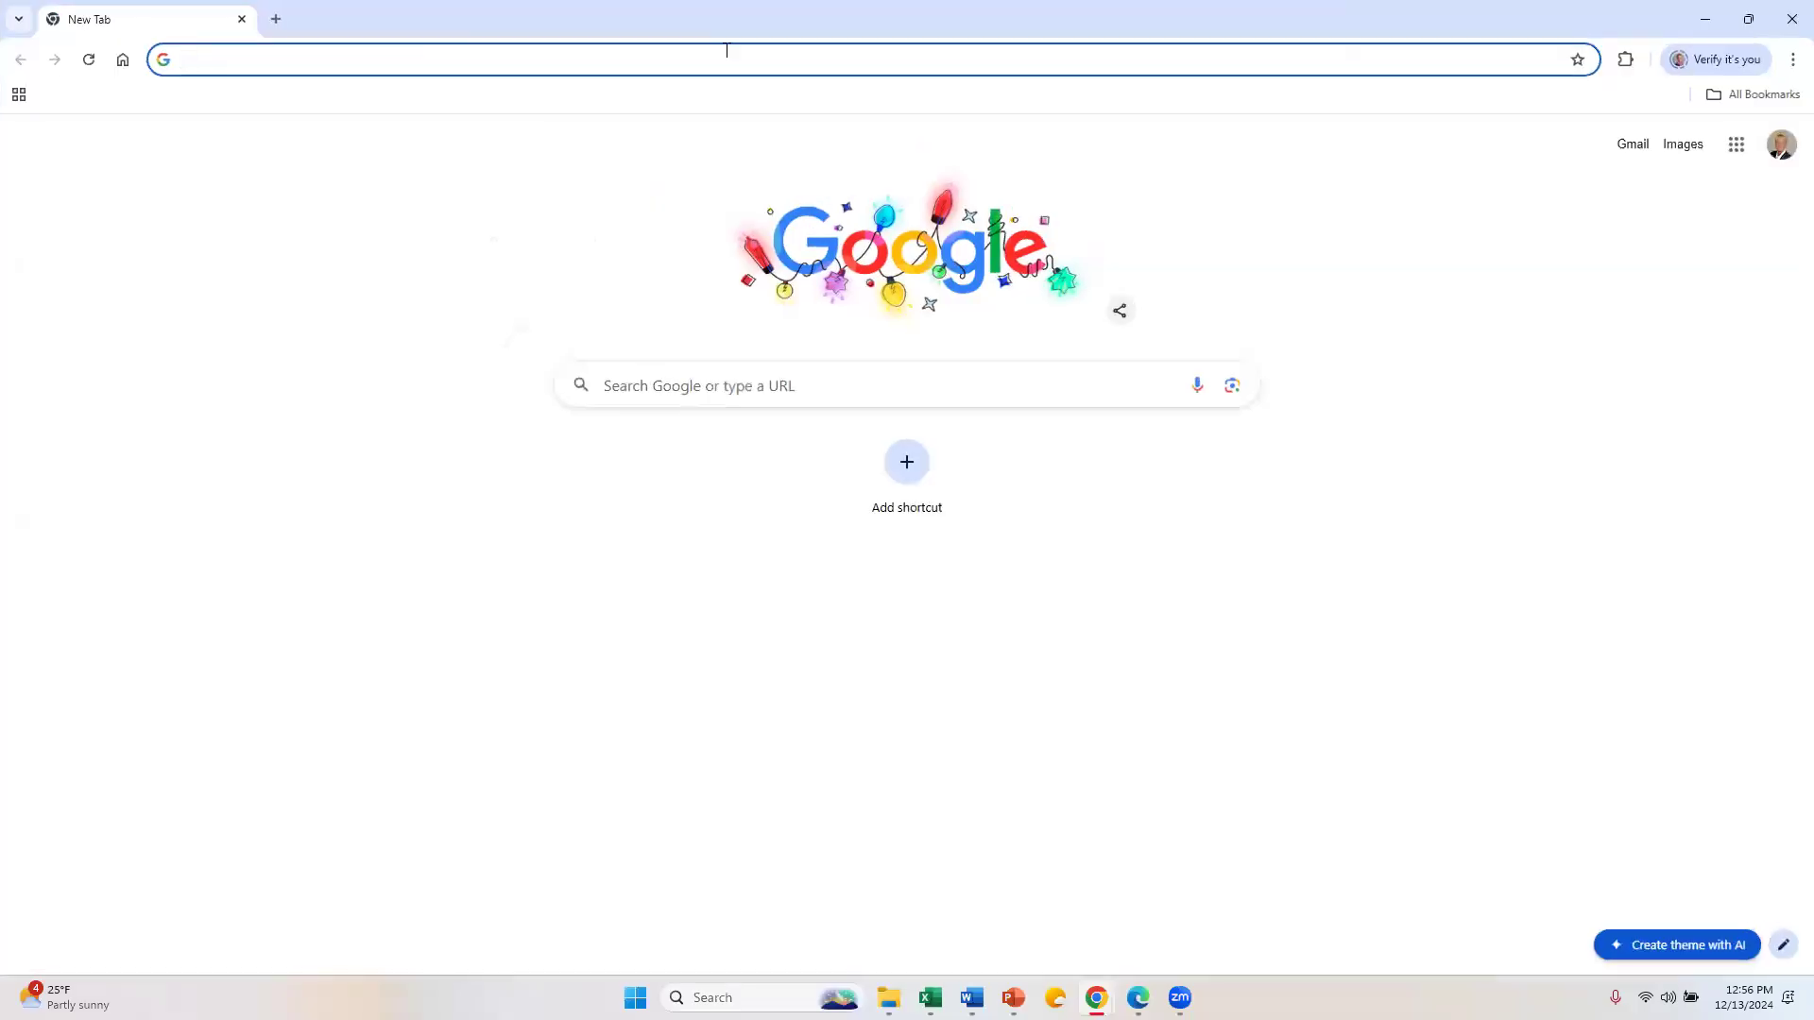
type("do")
key("Return")
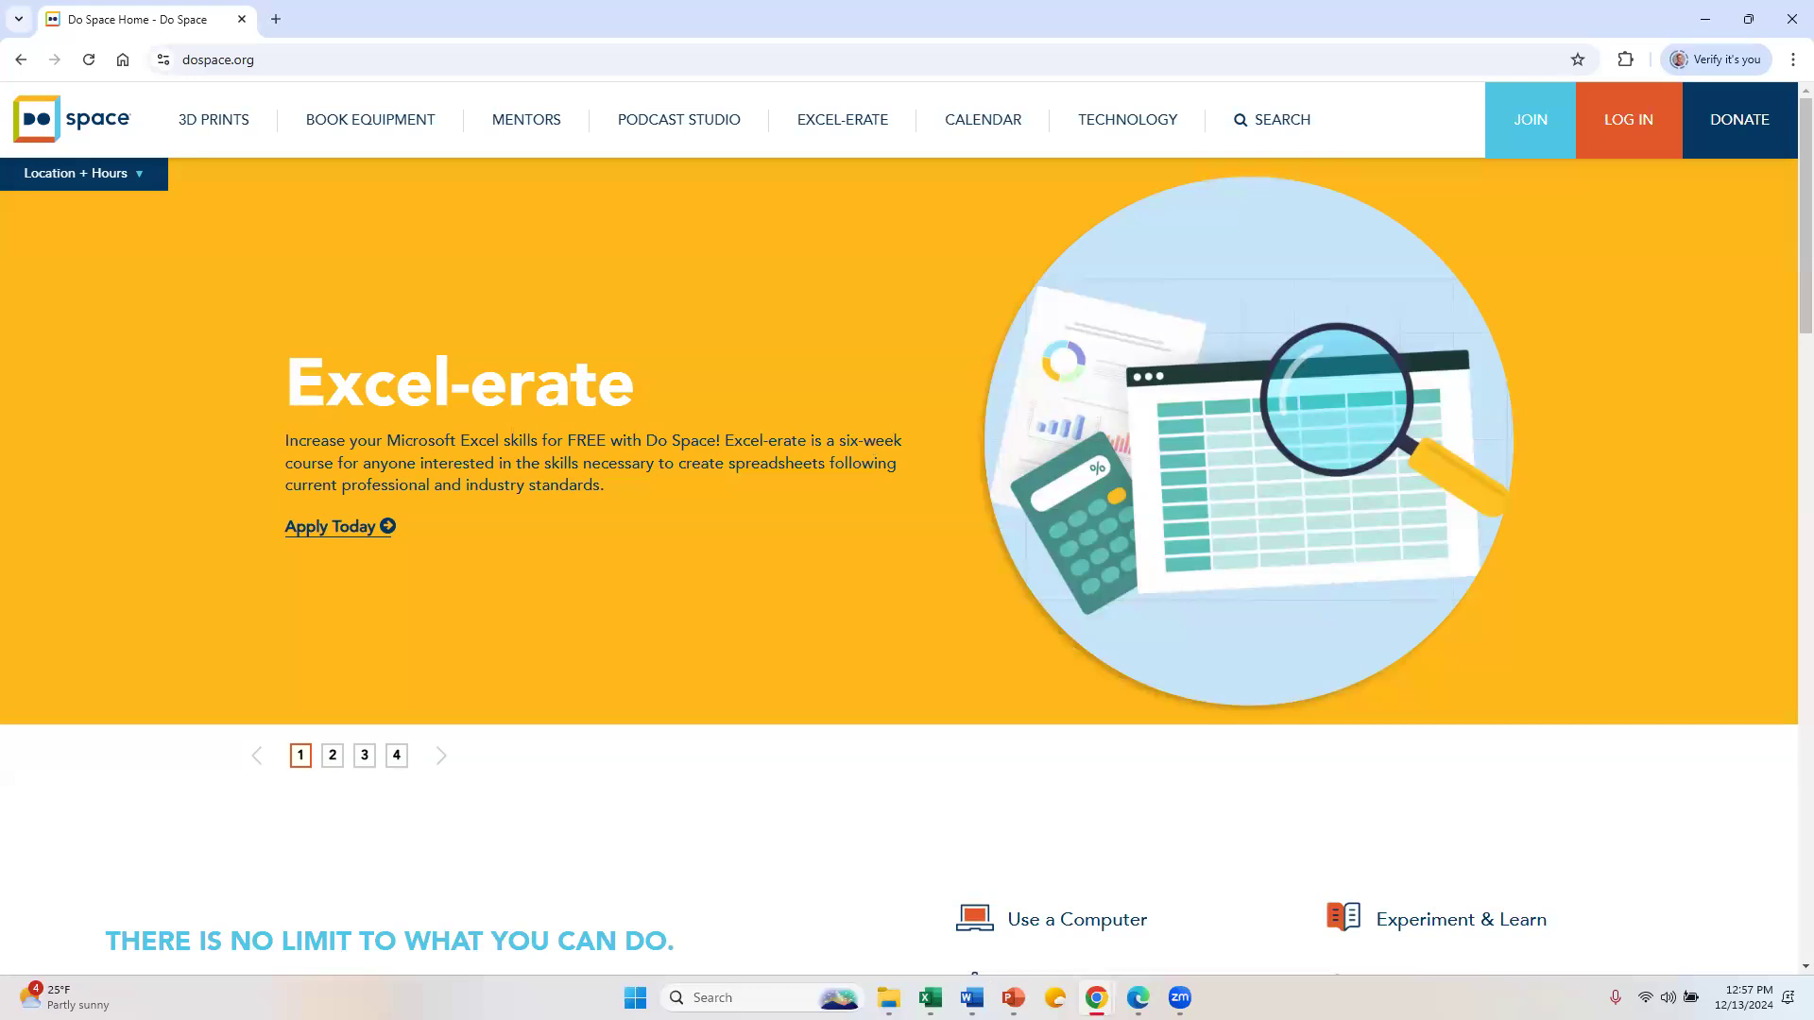
Step: Switch to the Google Docs.pptx presentation in PowerPoint and start its slide show from the first slide
mouse_move(1013, 997)
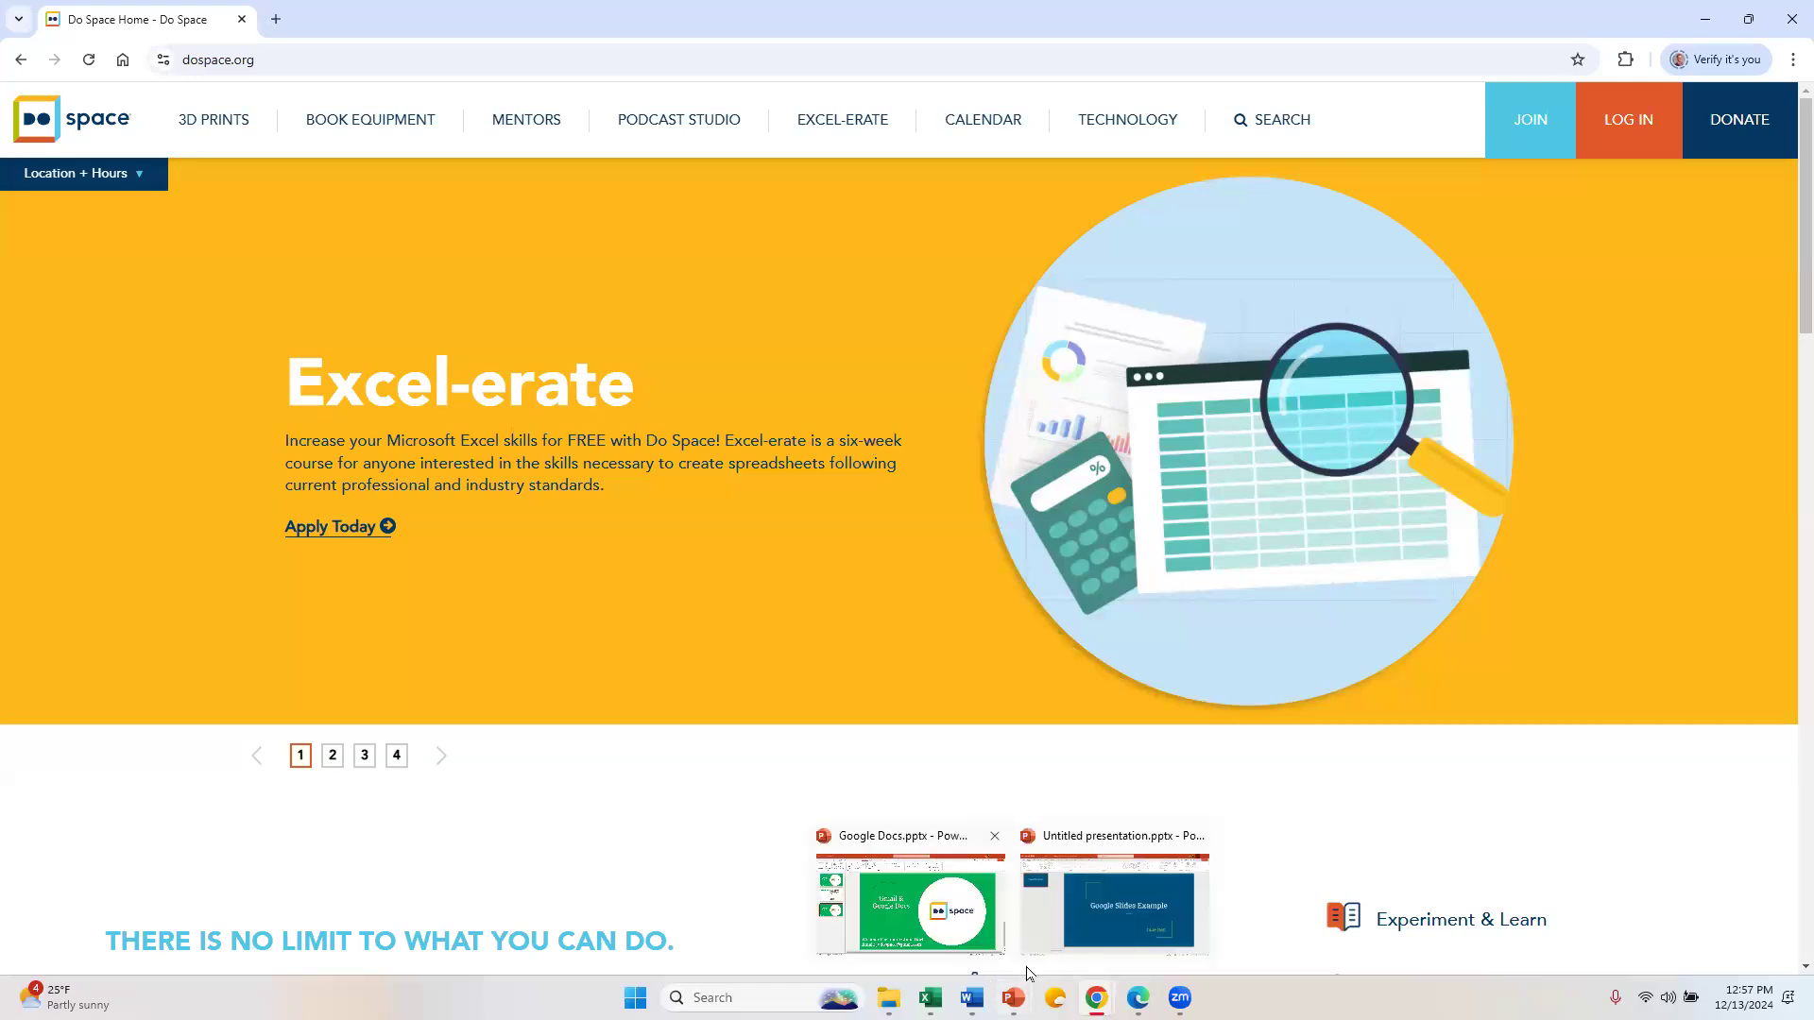
left_click(935, 907)
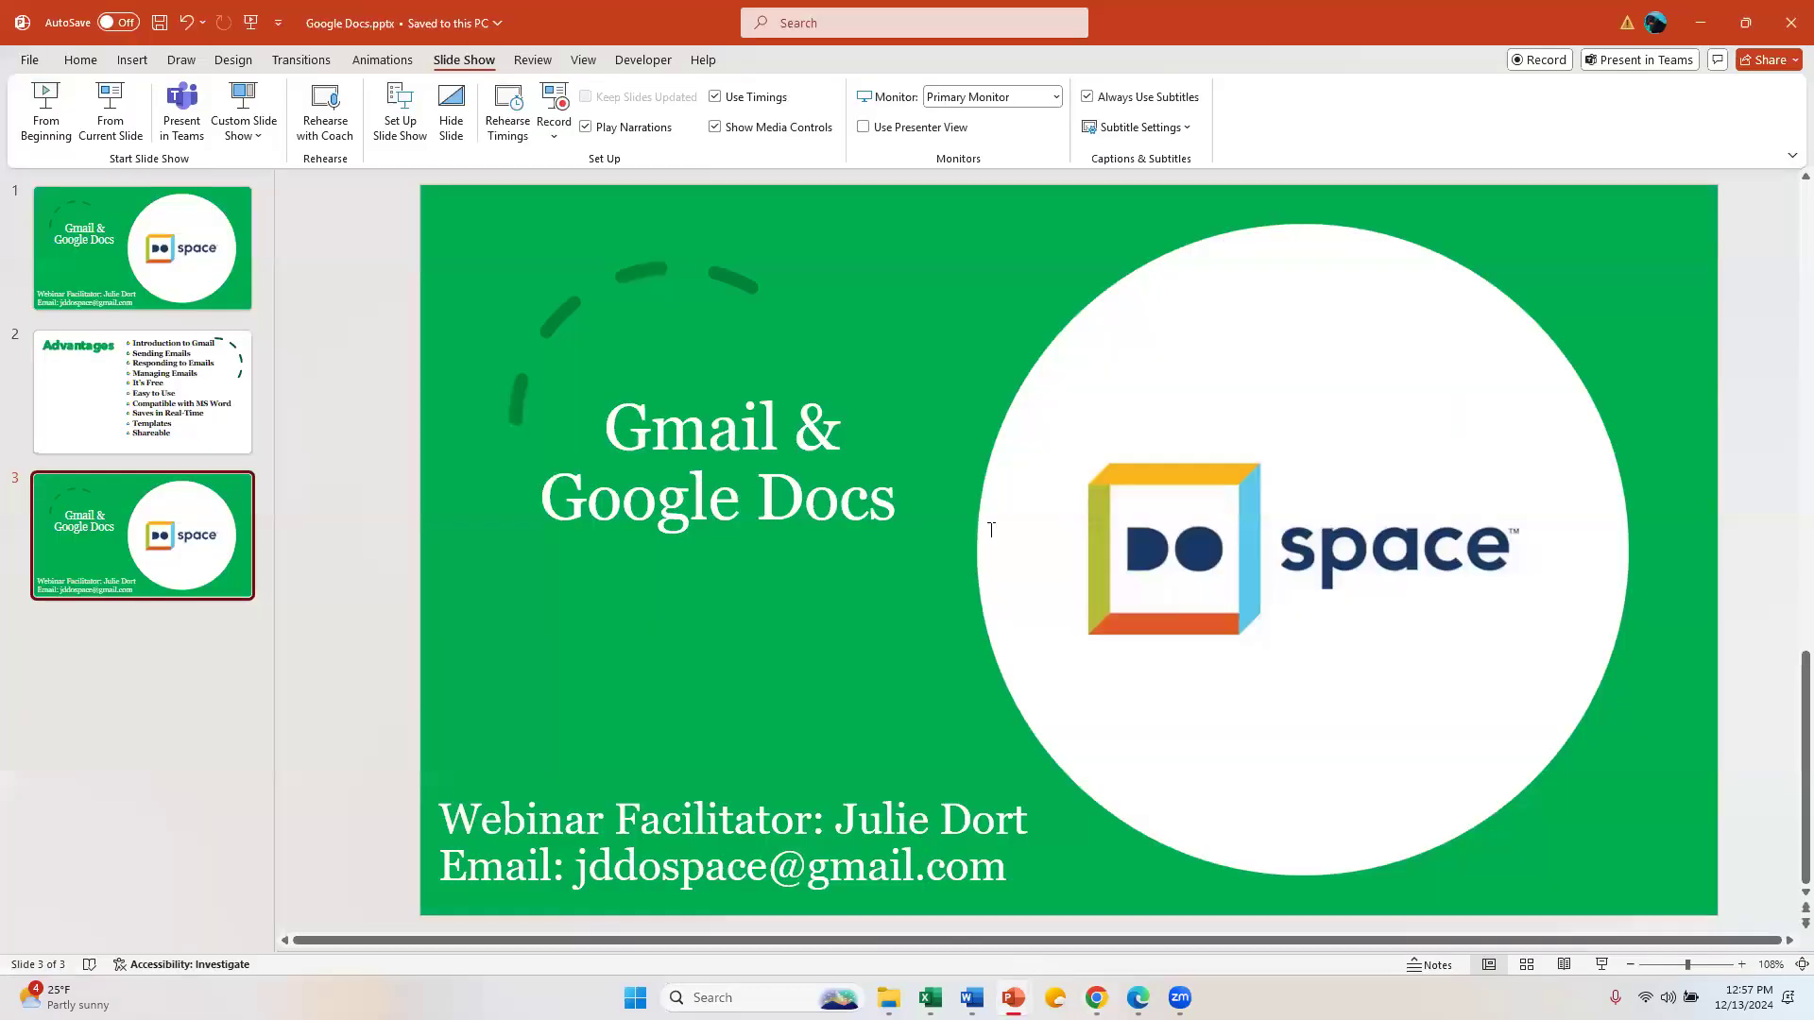
left_click(185, 282)
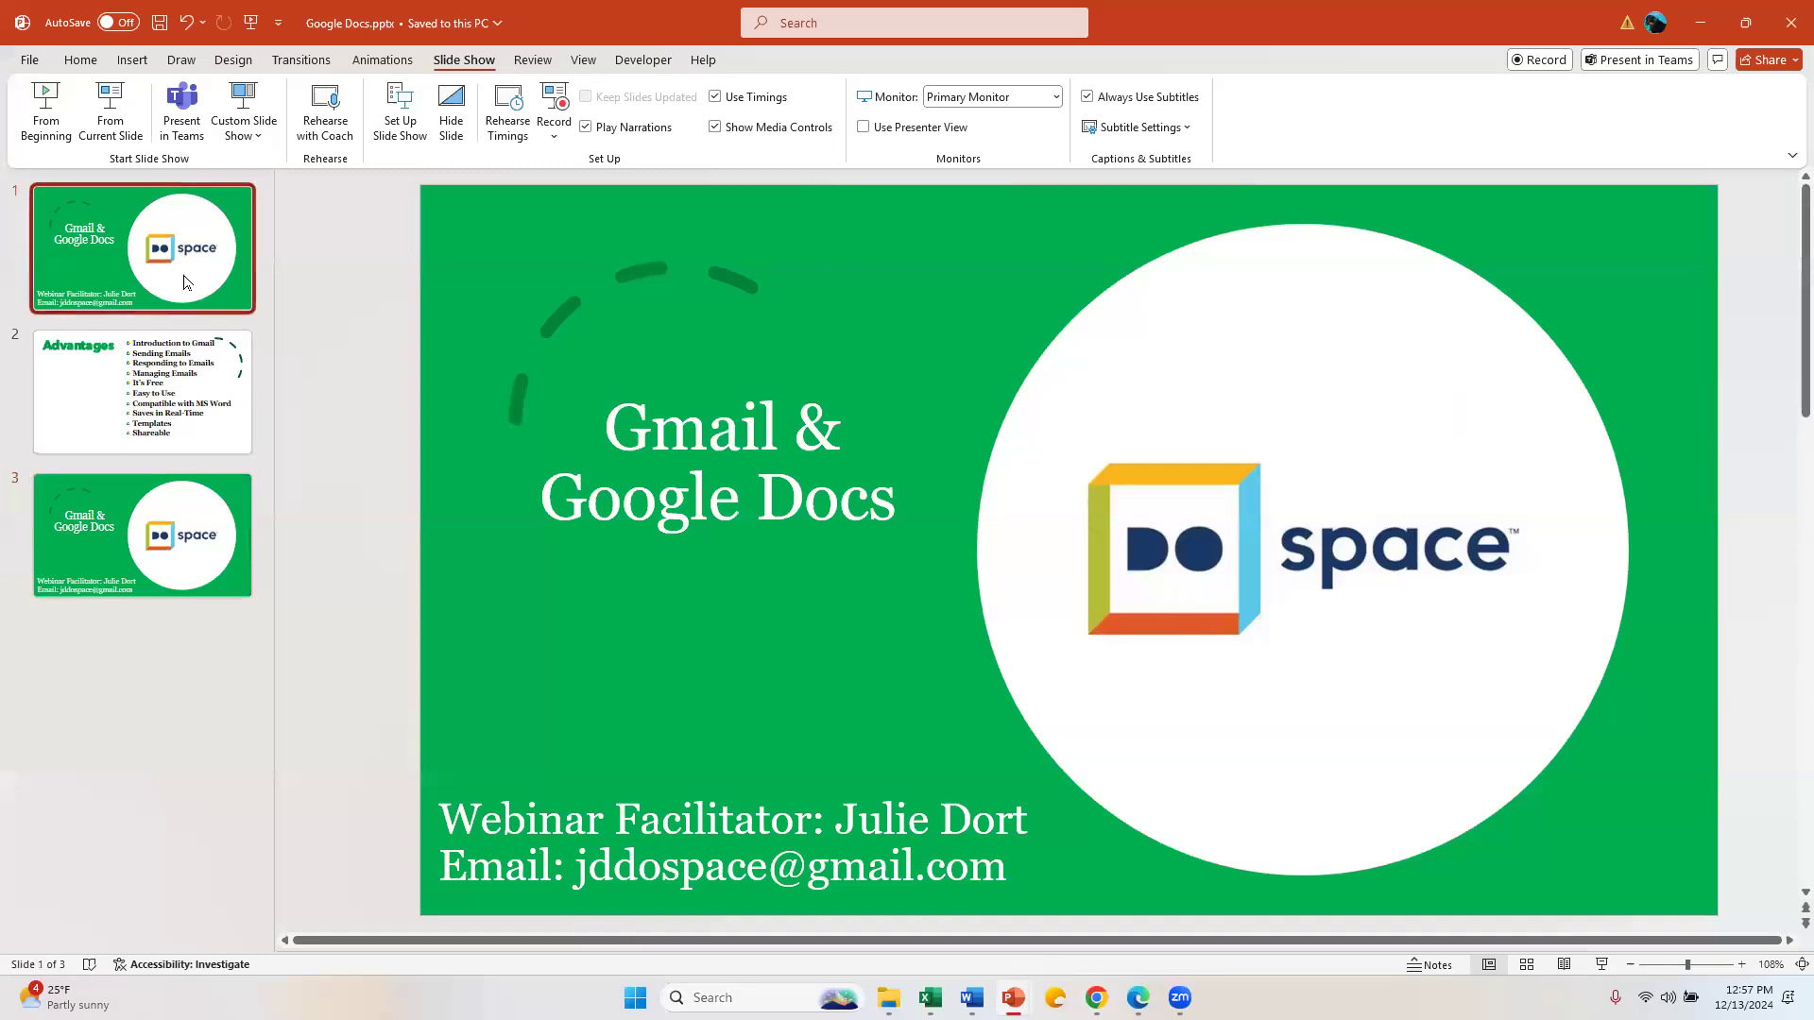
left_click(1600, 964)
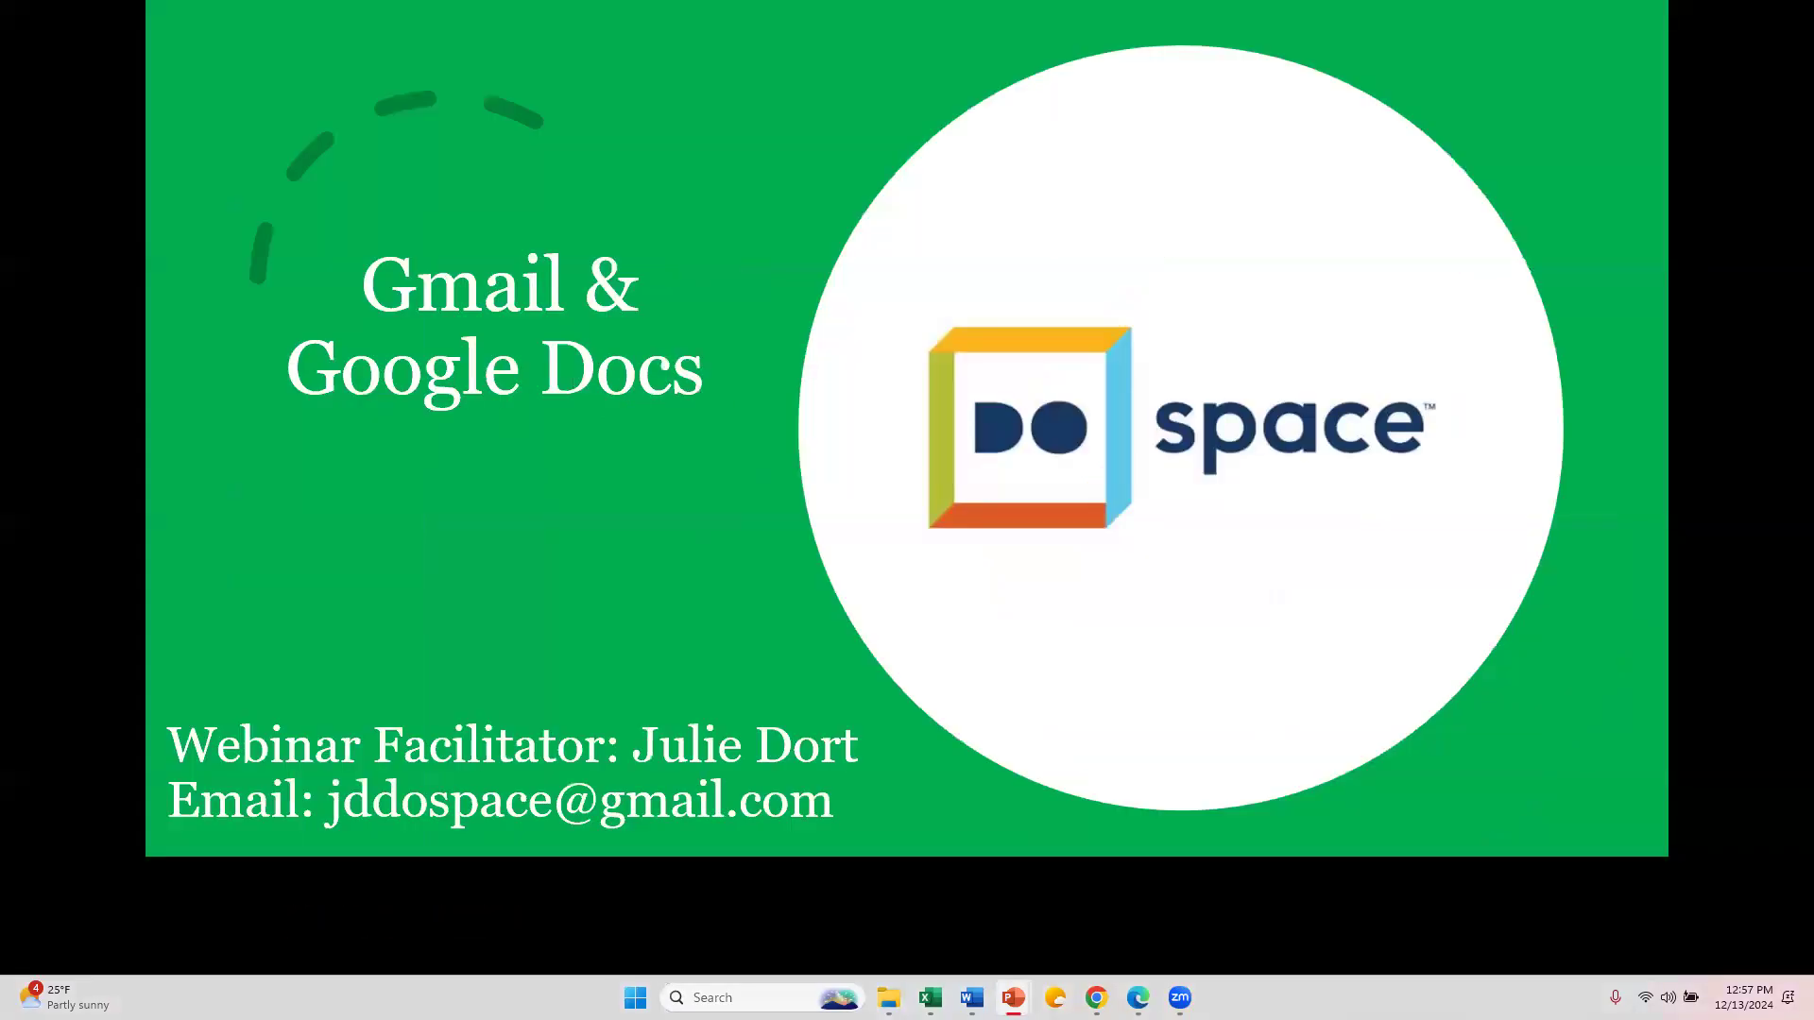